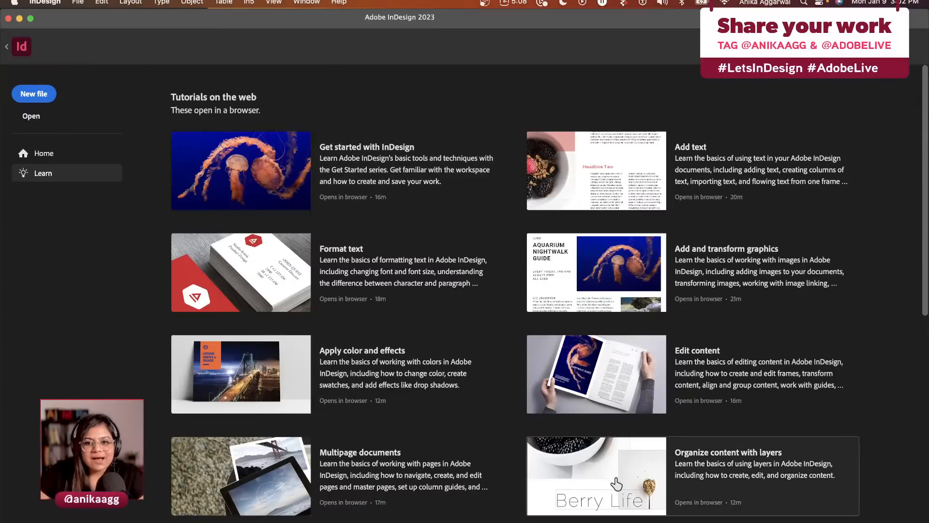
scroll(614, 479, down, 10)
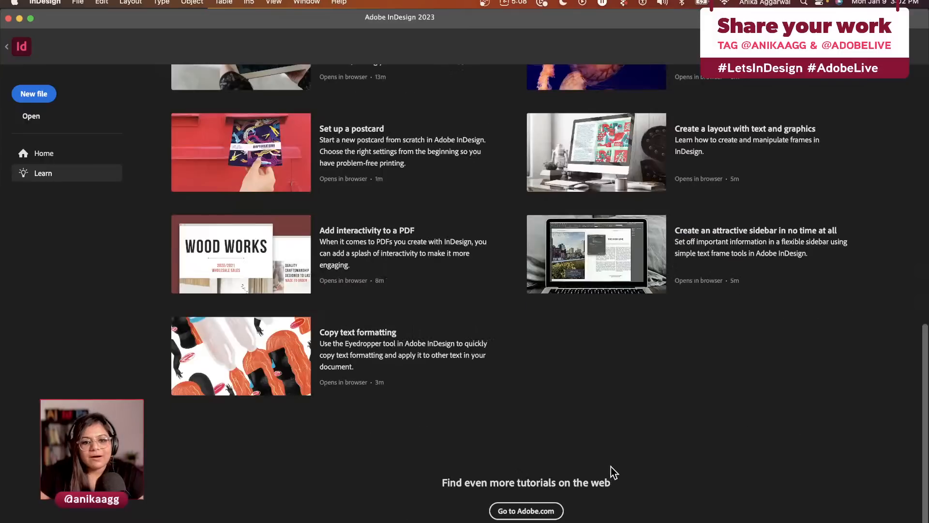
scroll(610, 473, up, 7)
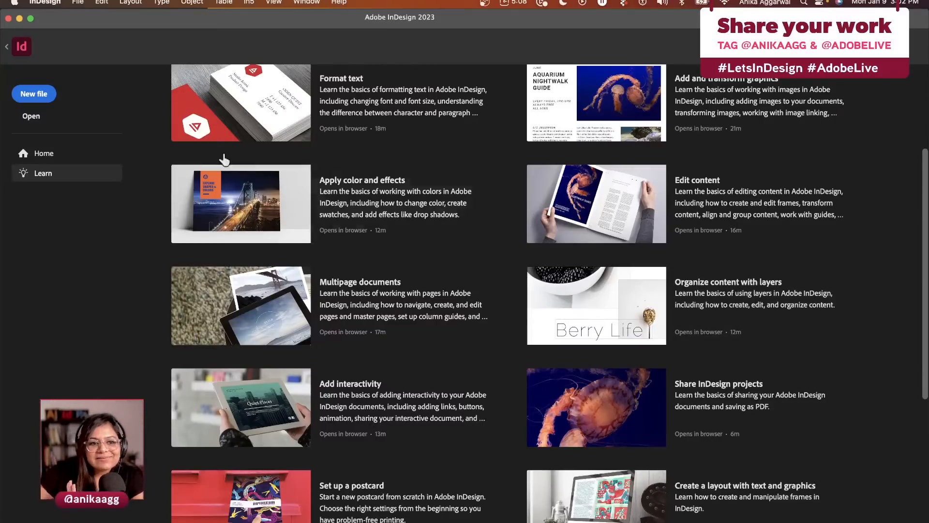
Step: Start a new print document from the Letter preset, with units in inches and landscape orientation
click(41, 98)
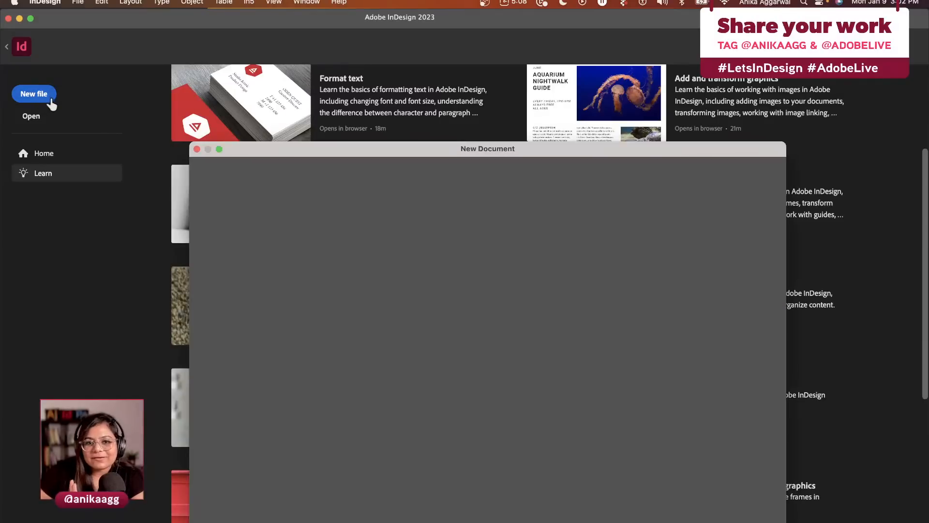
drag(410, 154, 357, 97)
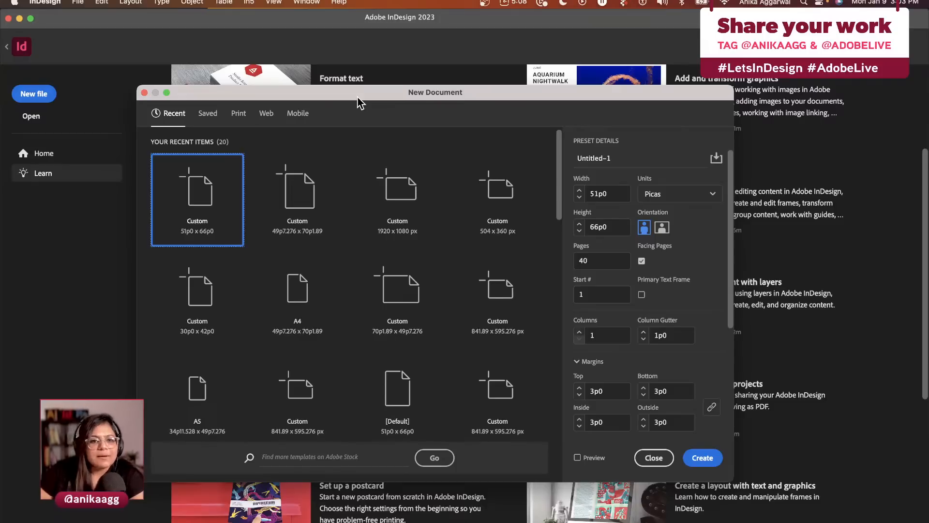
click(239, 114)
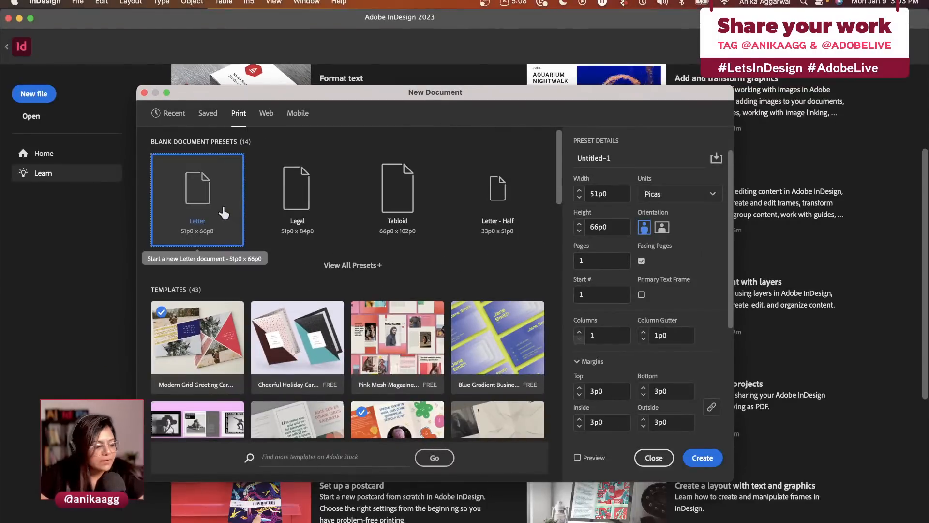
click(670, 197)
click(678, 255)
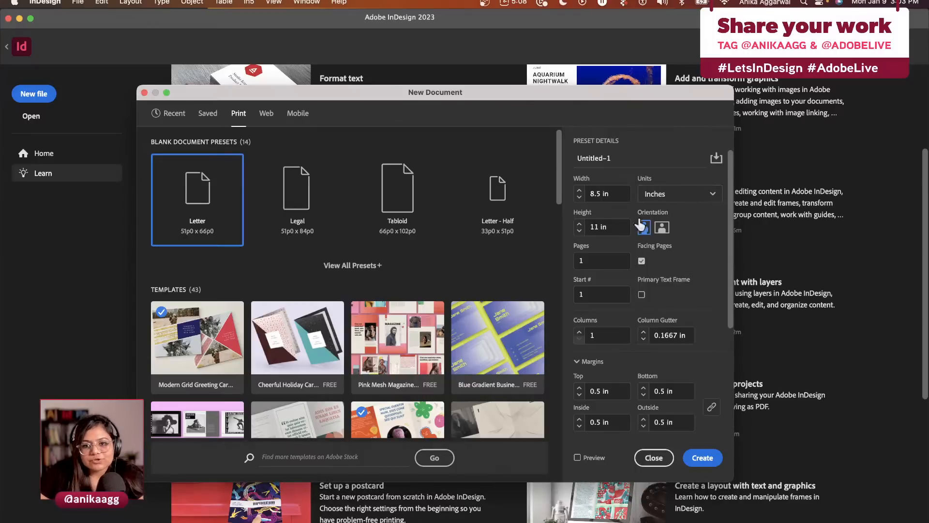
click(661, 228)
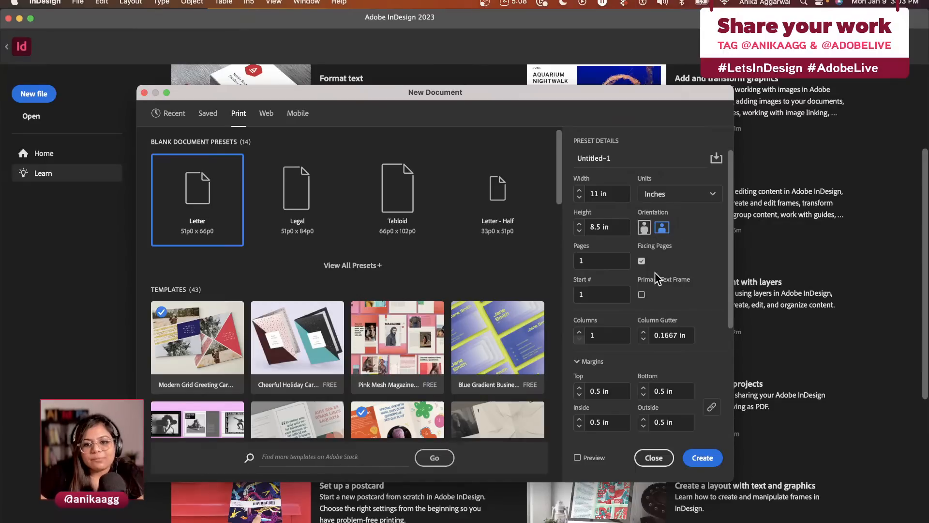
Step: Turn off facing pages and set the number of pages to 14 for the new document
click(642, 262)
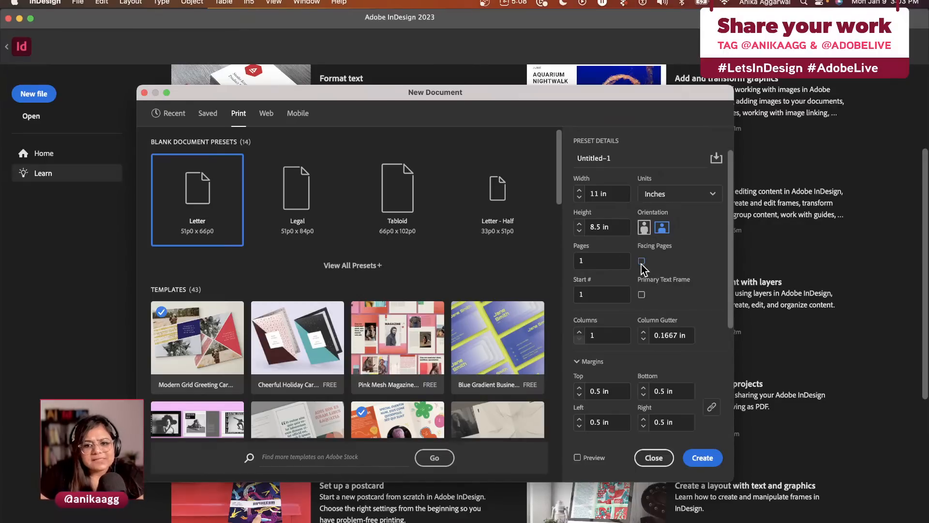
click(599, 260)
text(3)
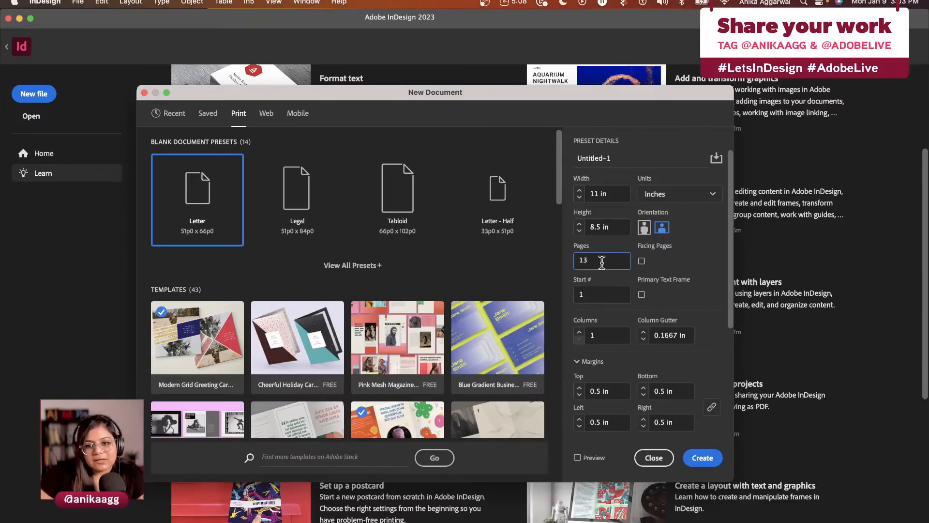
scroll(660, 304, down, 3)
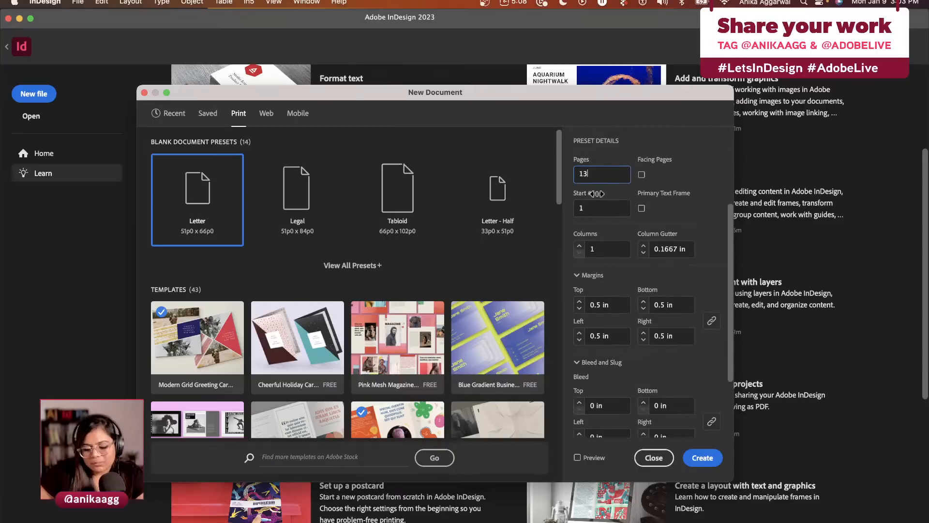
key(BackSpace)
text(4)
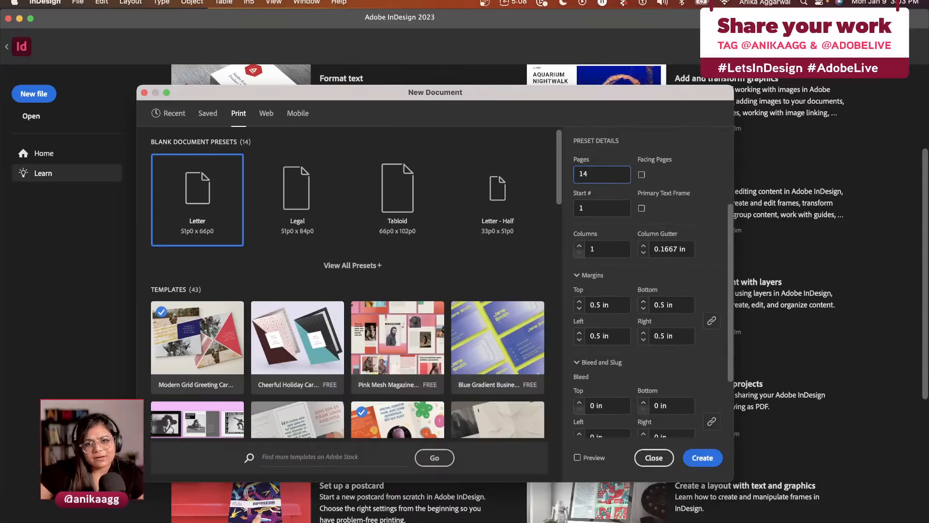
Step: Set the bleed to 0.125 in on all sides, preview the document, and create it
scroll(634, 378, down, 2)
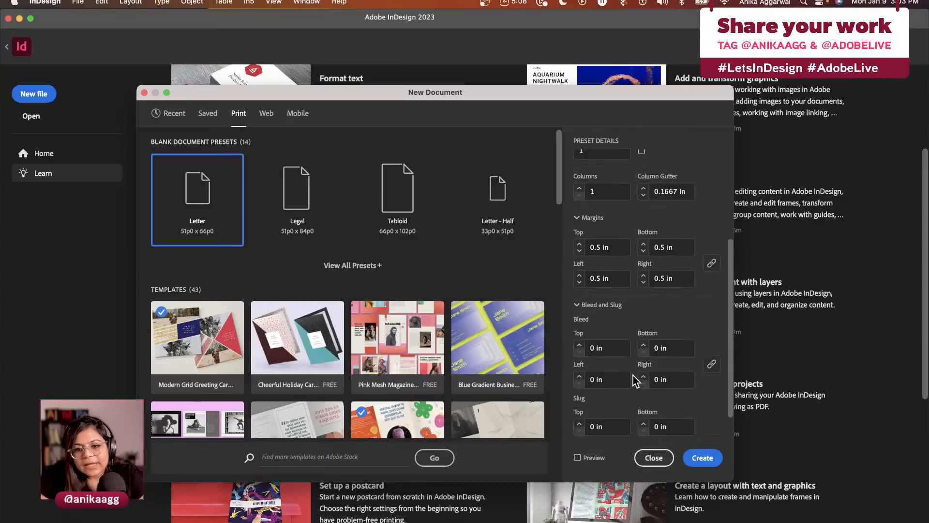
click(580, 345)
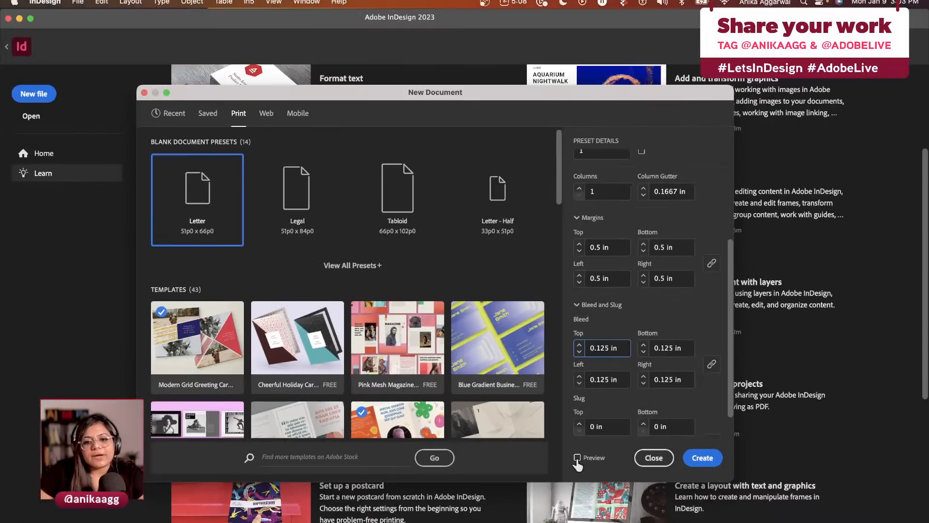
click(577, 458)
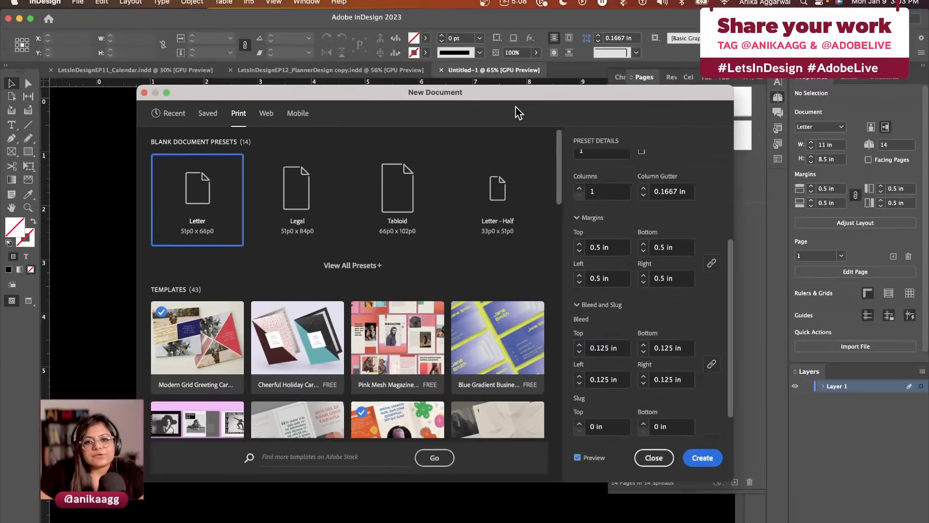
drag(524, 94, 585, 108)
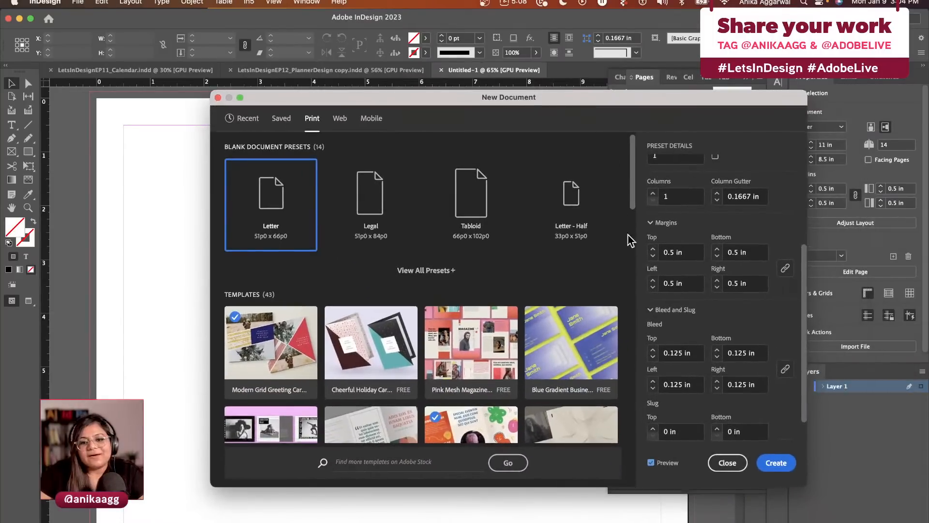
click(775, 464)
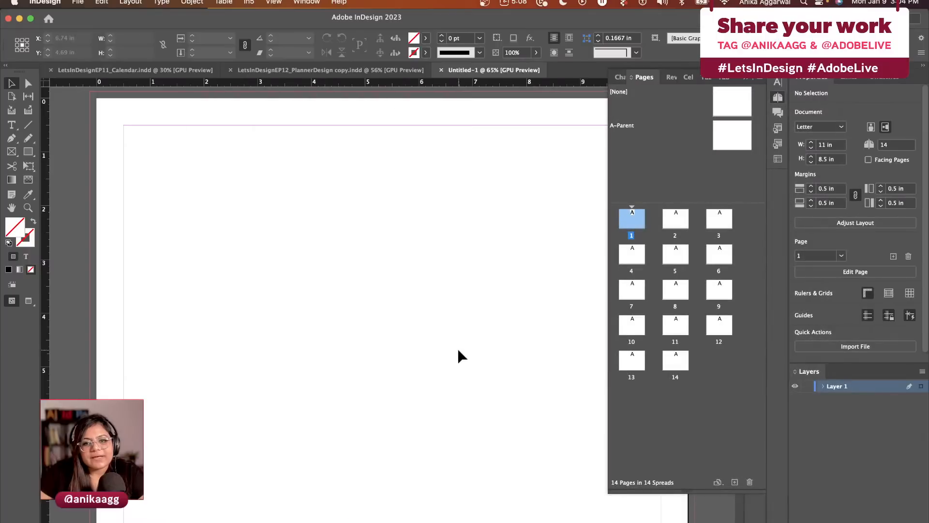
Step: Lengthen the Pages panel downward
drag(607, 492, 608, 521)
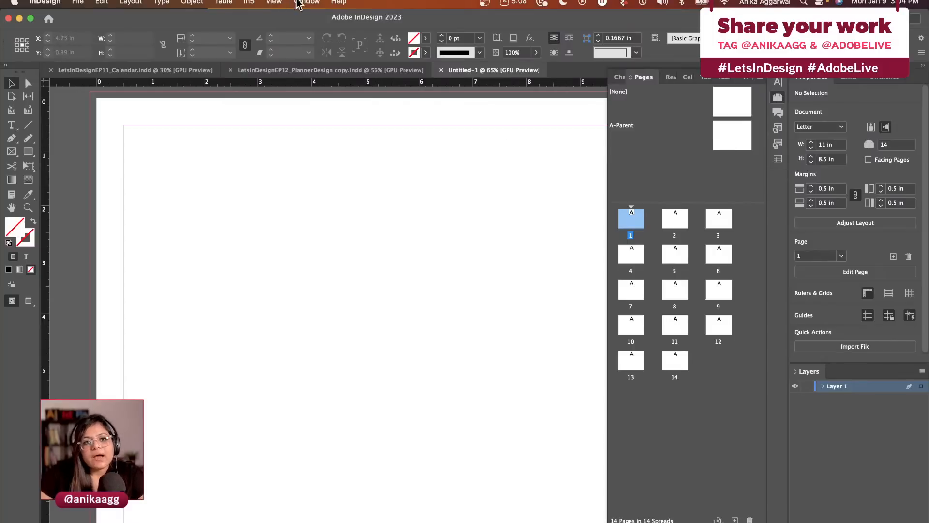
Step: Try the Advanced and Digital Publishing workspaces, and return to the custom personal workspace
click(298, 4)
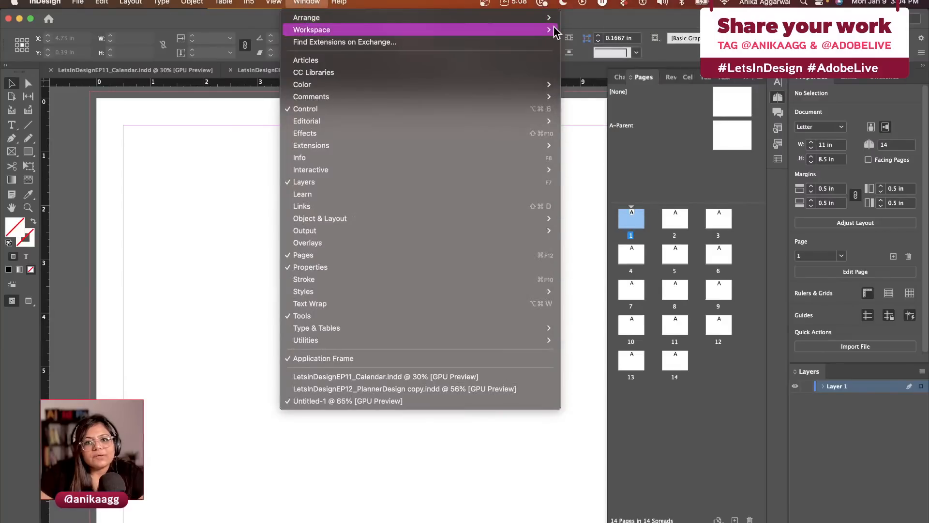
mouse_move(554, 31)
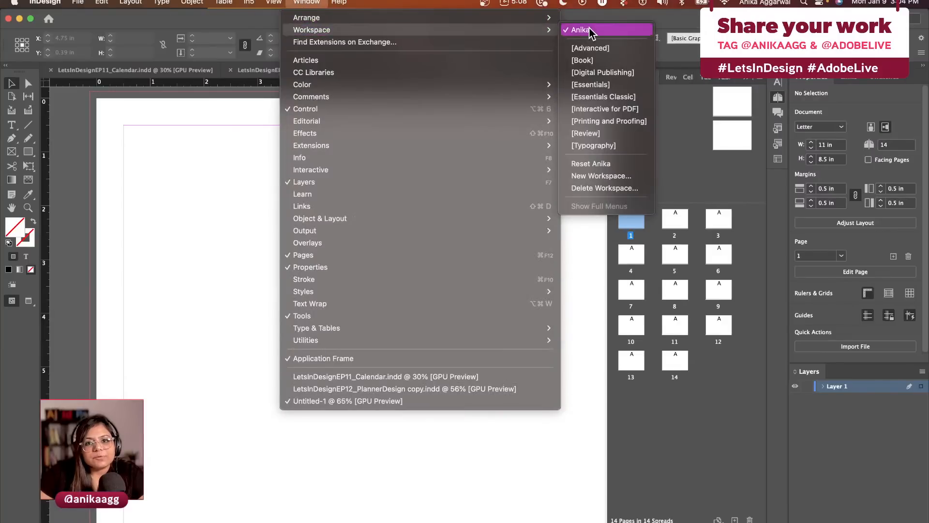
click(622, 51)
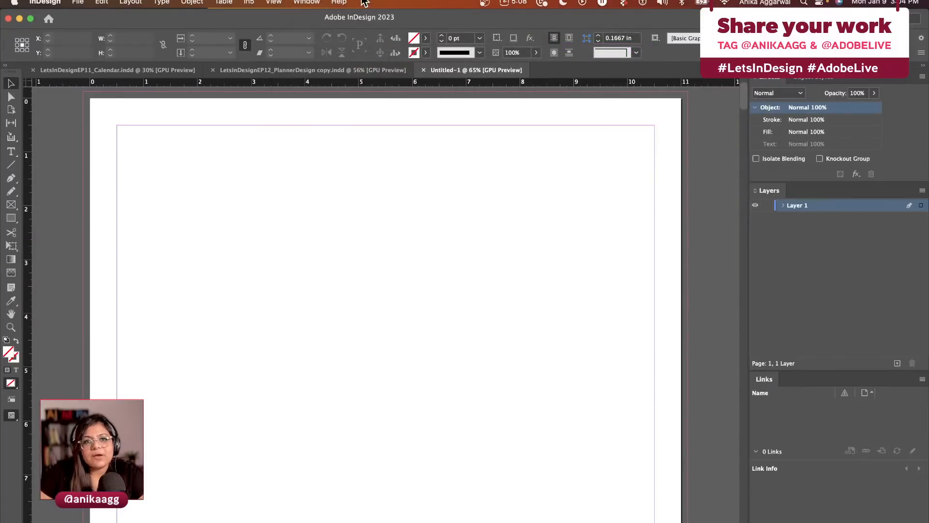
click(307, 2)
mouse_move(337, 30)
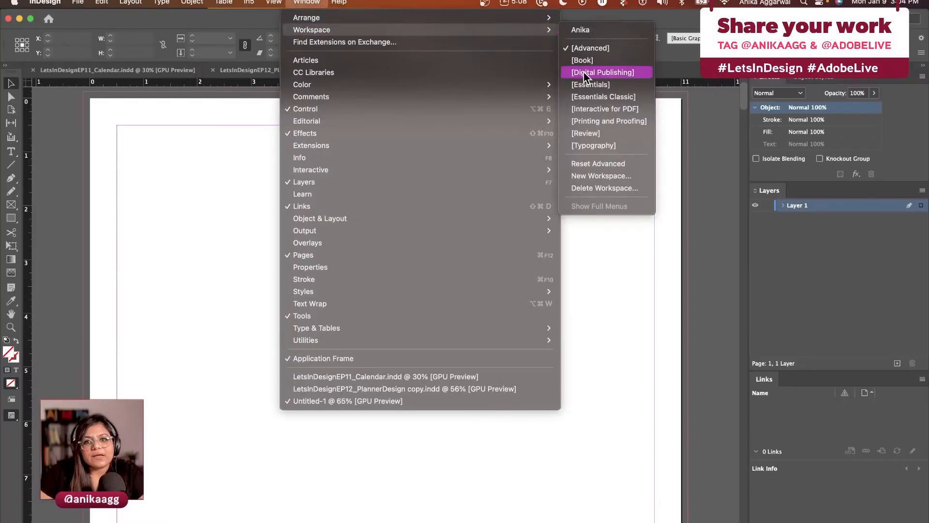
click(585, 71)
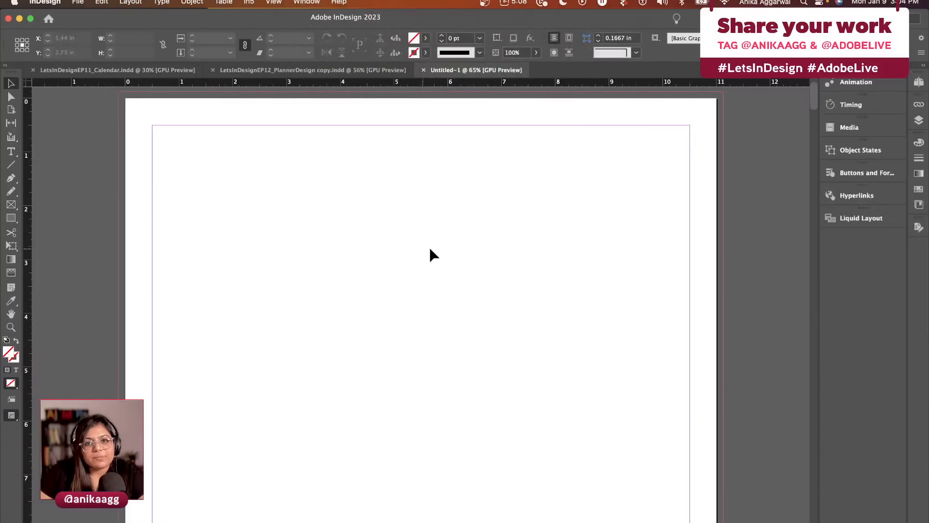
click(317, 3)
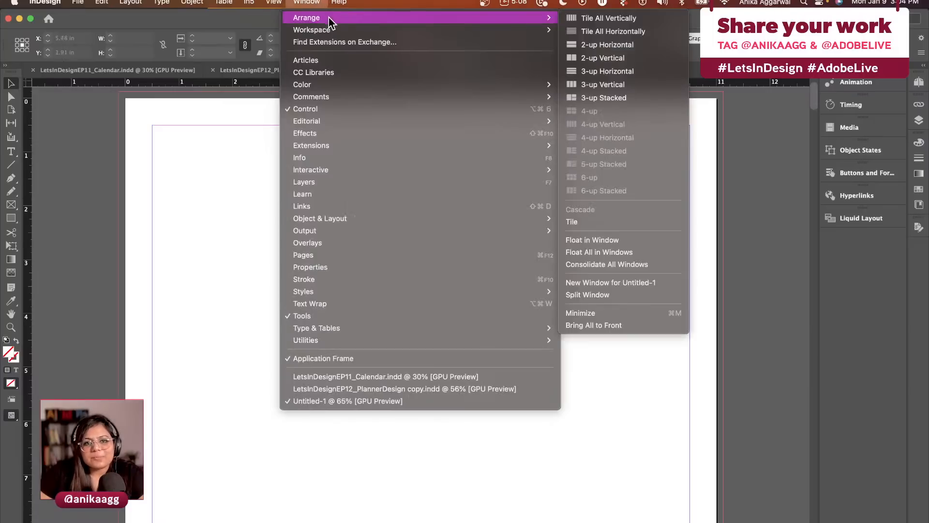
mouse_move(508, 30)
click(581, 30)
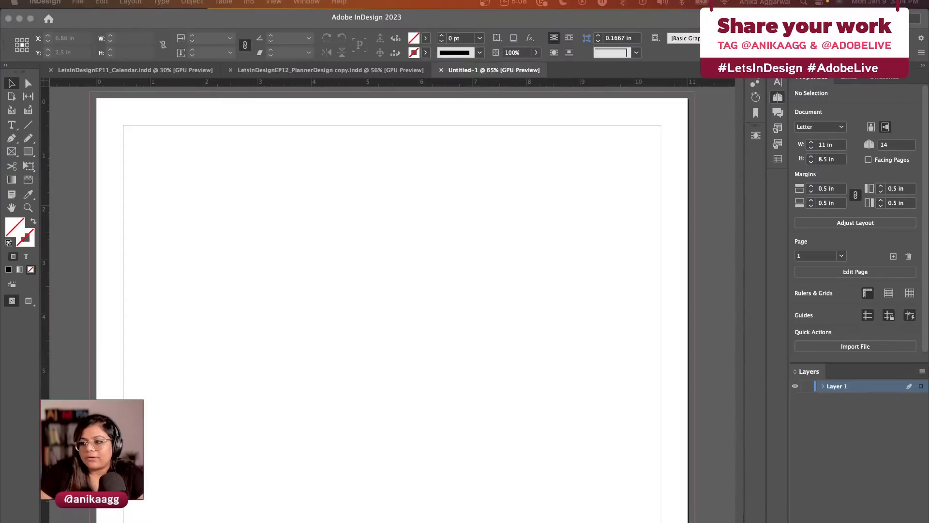
Step: Open the A-Parent page for editing
click(456, 245)
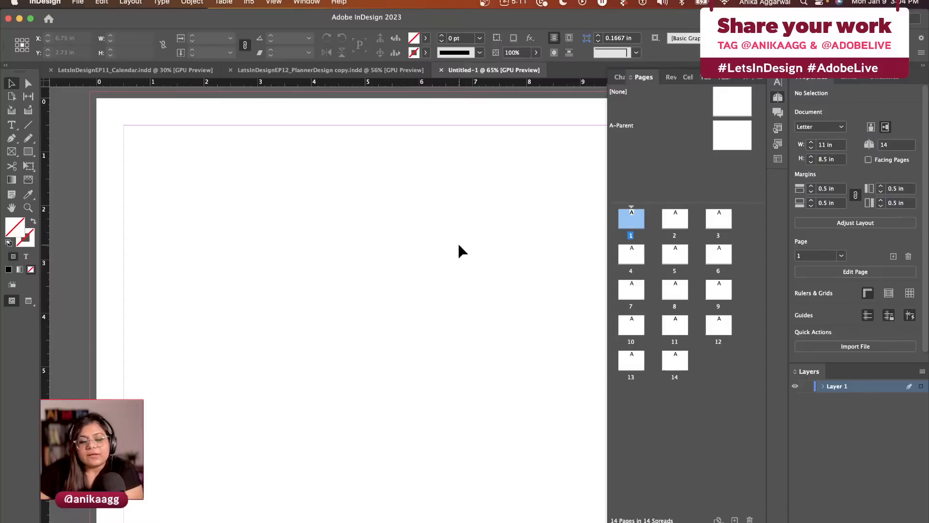
key(super+0)
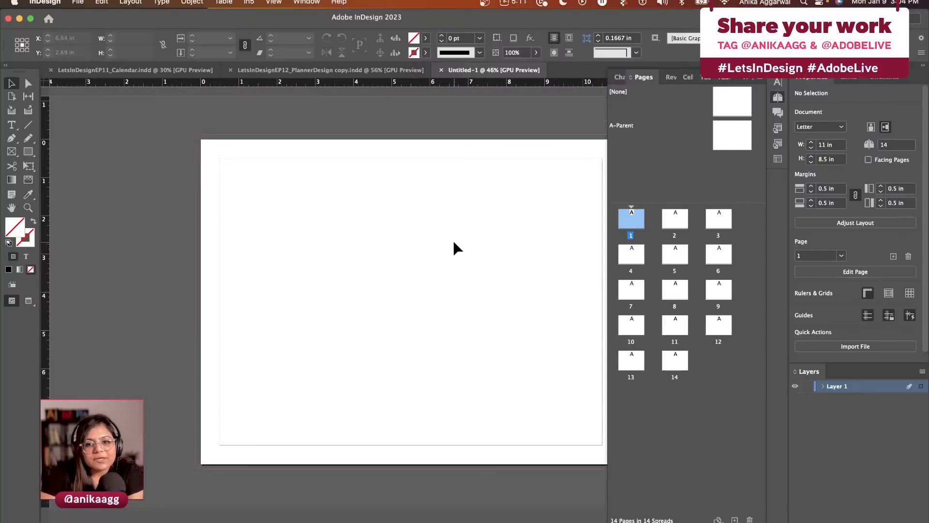
scroll(455, 245, up, 3)
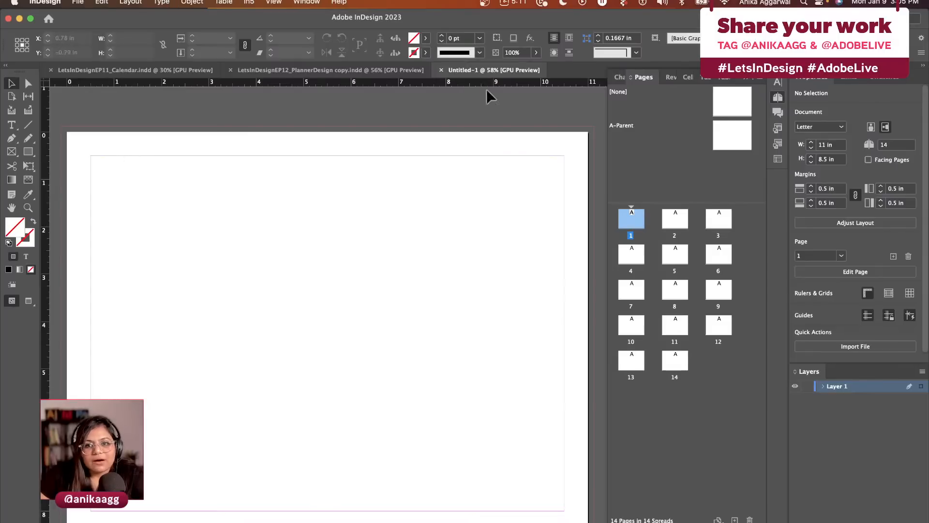
double_click(728, 144)
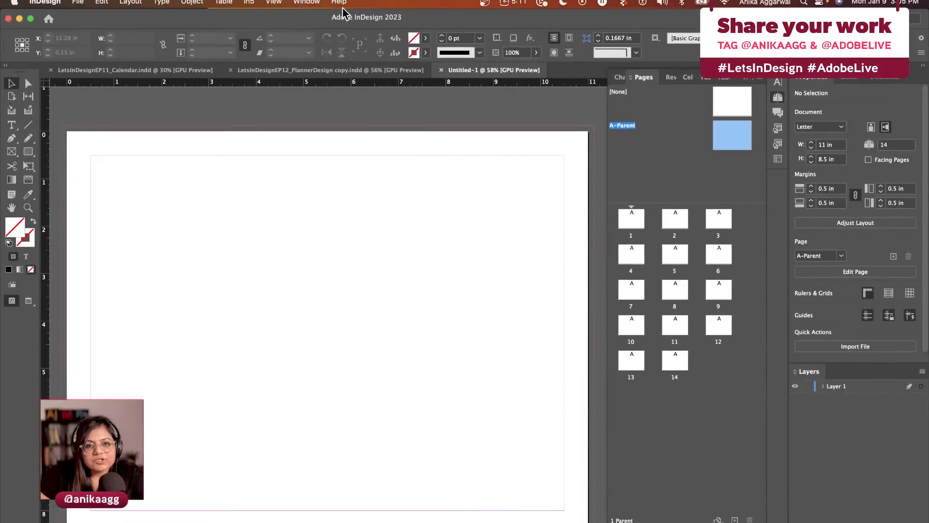
Step: Define a new table with 5 body rows, 7 columns and 1 header row
click(222, 3)
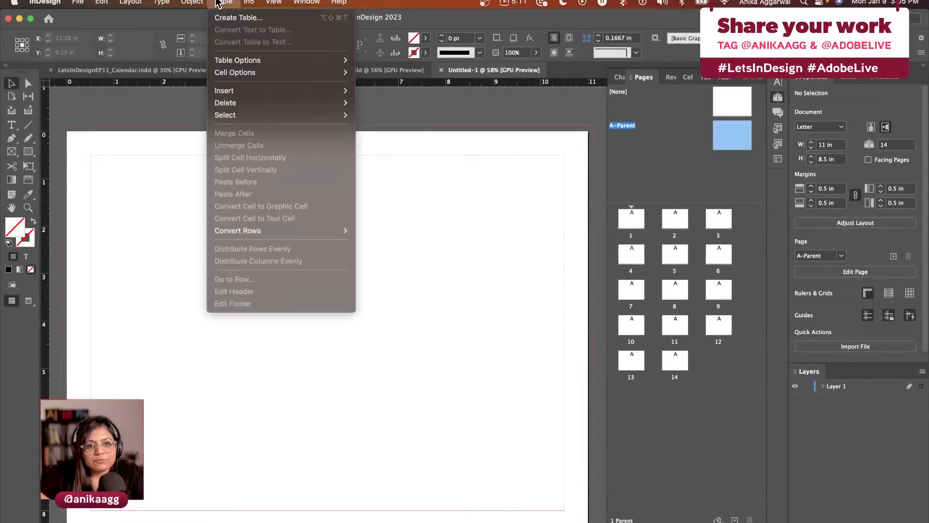
click(240, 18)
drag(426, 235, 358, 220)
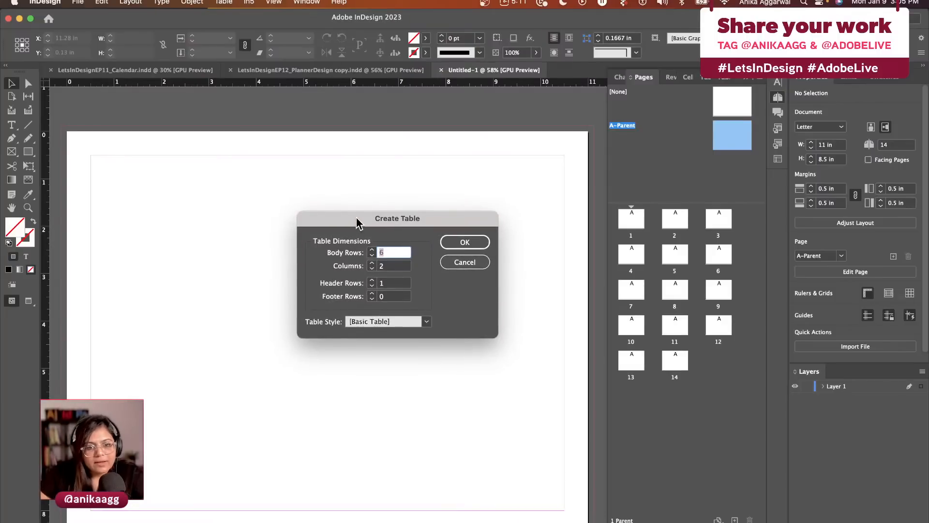
text(6)
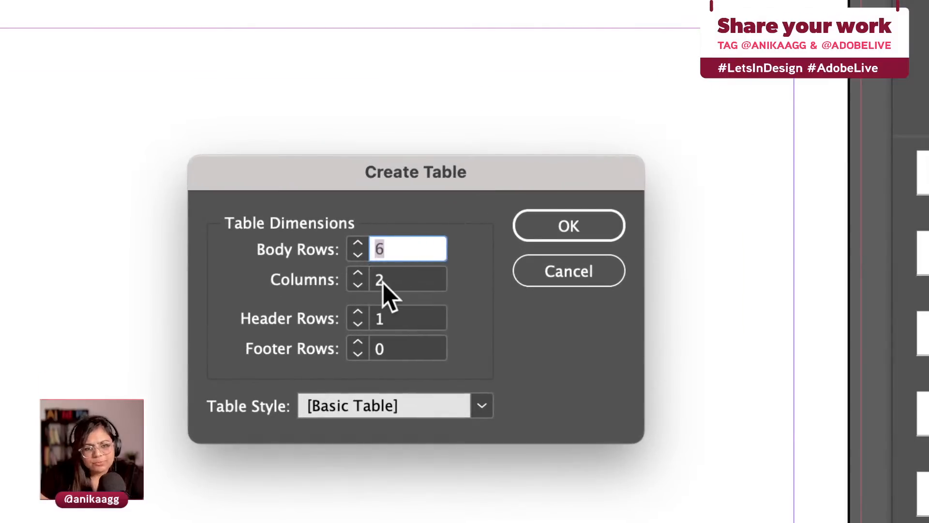
drag(398, 277, 367, 274)
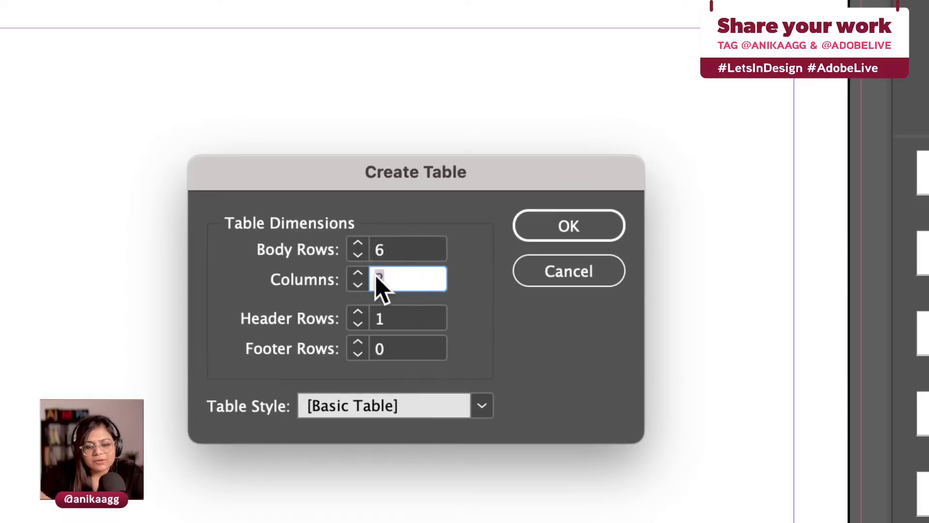
text(7)
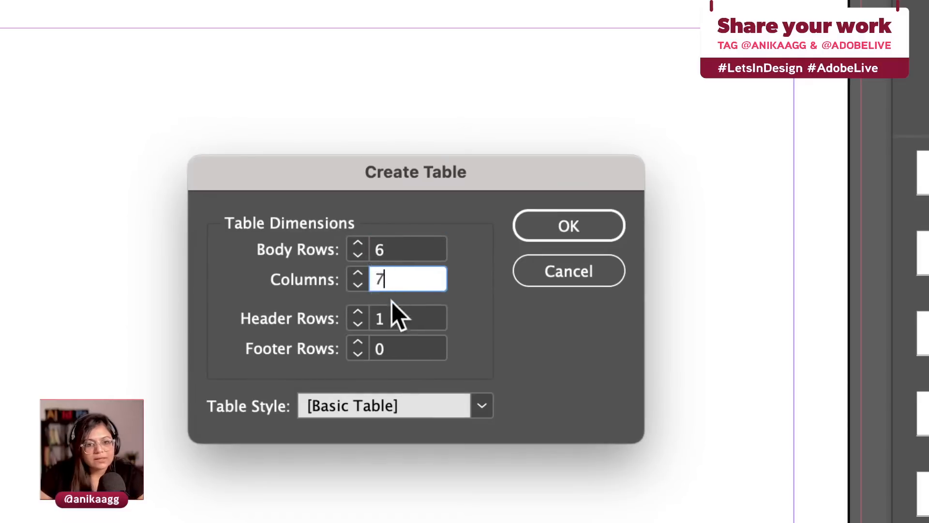
click(389, 312)
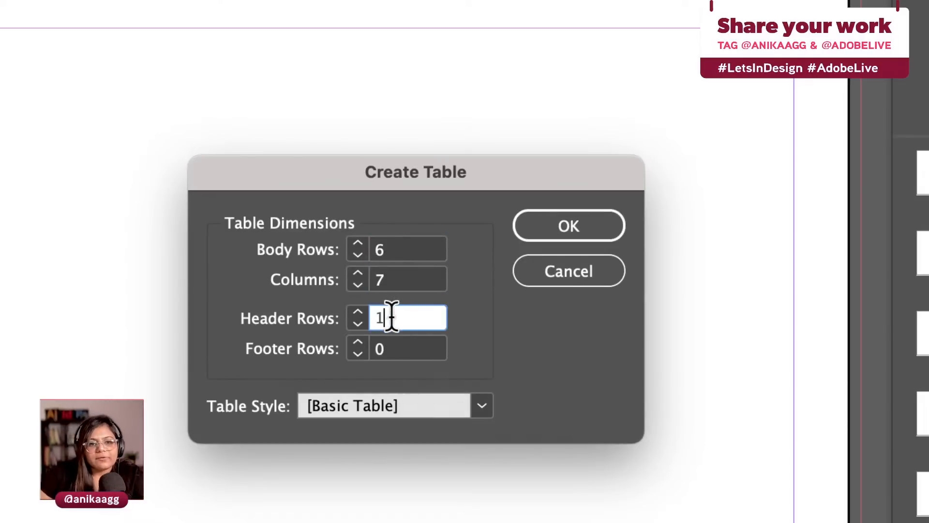
click(384, 252)
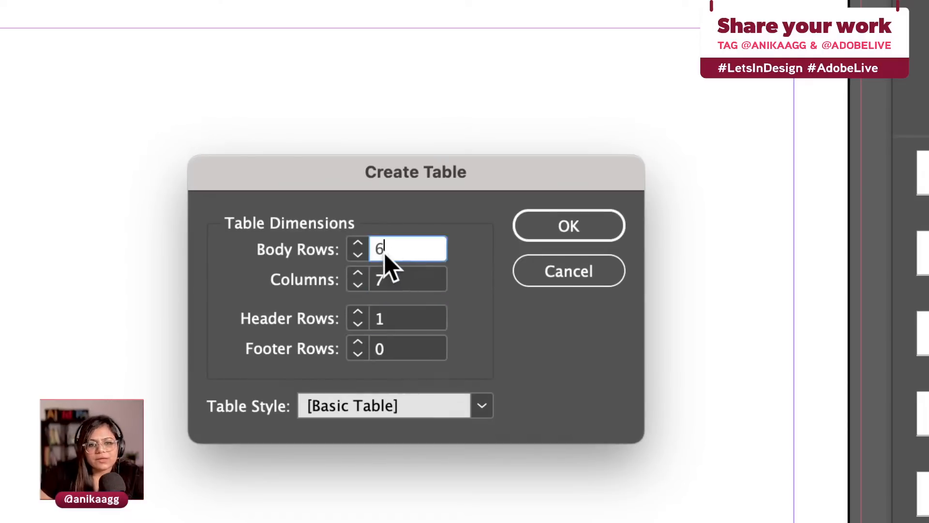
click(358, 253)
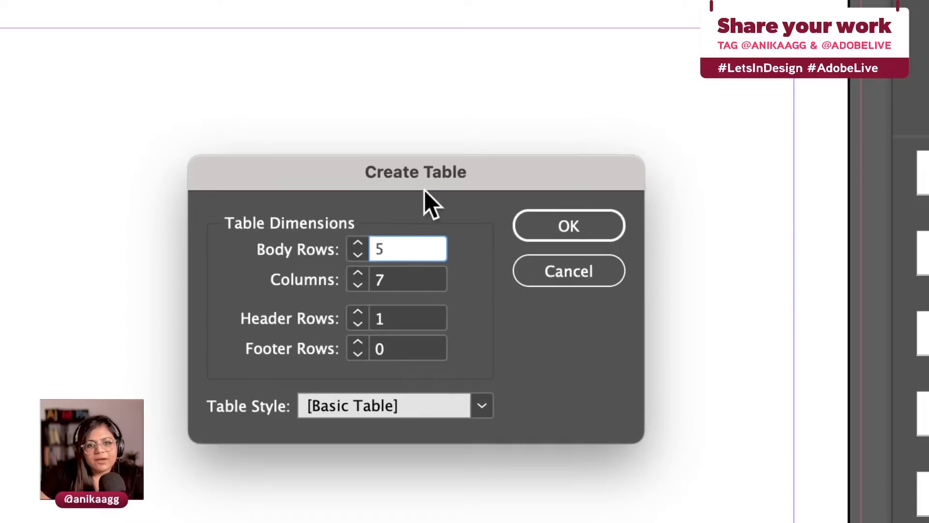
Step: Create the table with the [Basic Table] style, placing it between the side margins about 10 in wide and 5.96 in high
drag(425, 190, 492, 132)
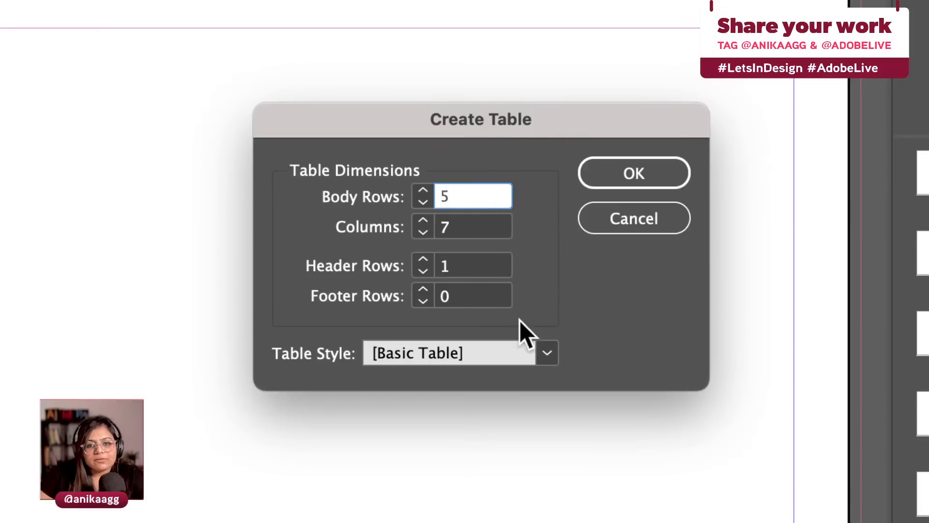
click(538, 347)
click(539, 348)
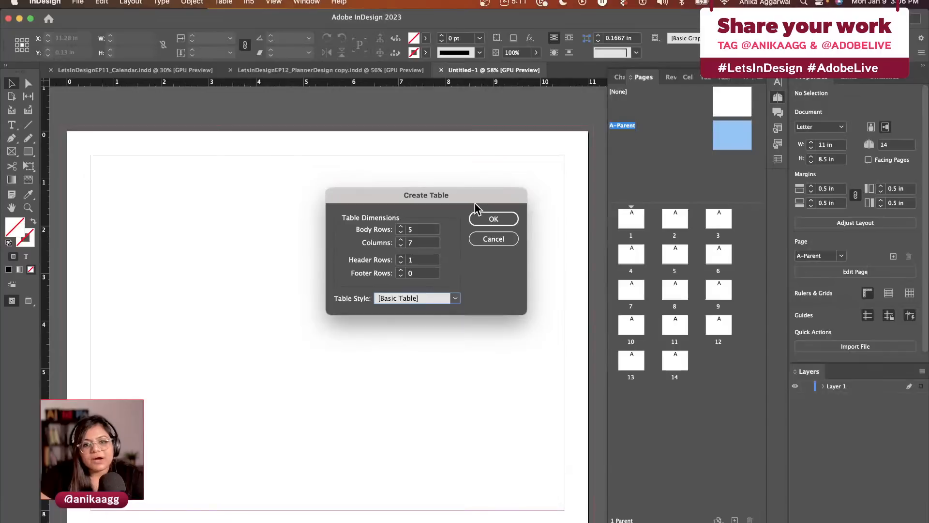
click(634, 173)
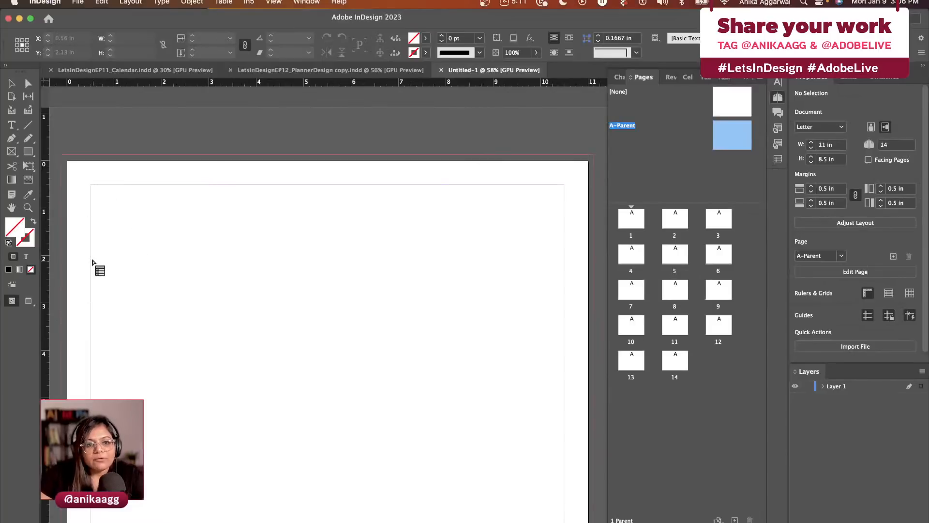
mouse_move(94, 259)
mouse_down()
mouse_move(513, 517)
mouse_move(565, 522)
mouse_up()
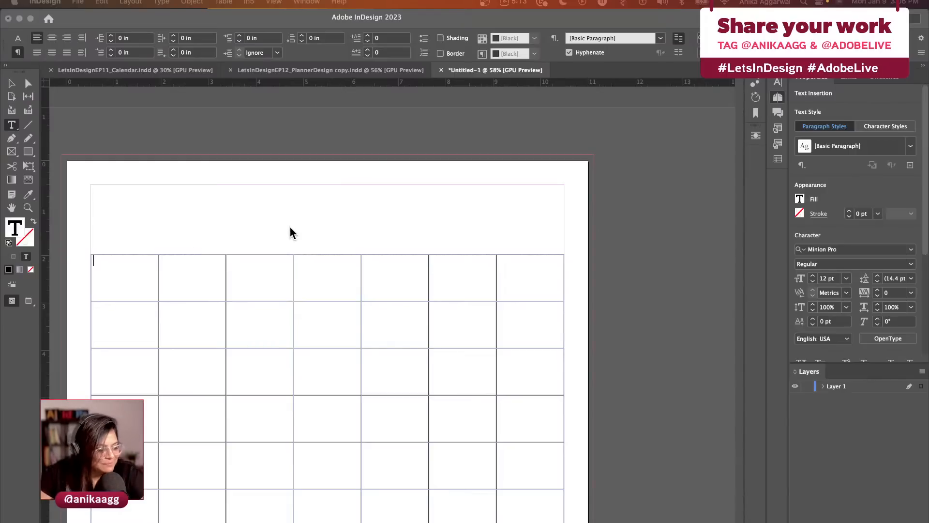
key(super+F12)
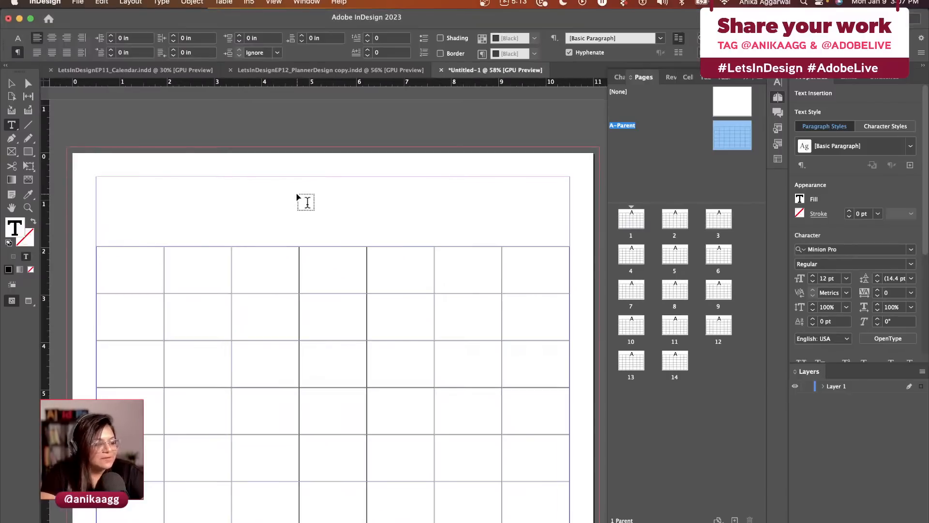
scroll(296, 196, down, 3)
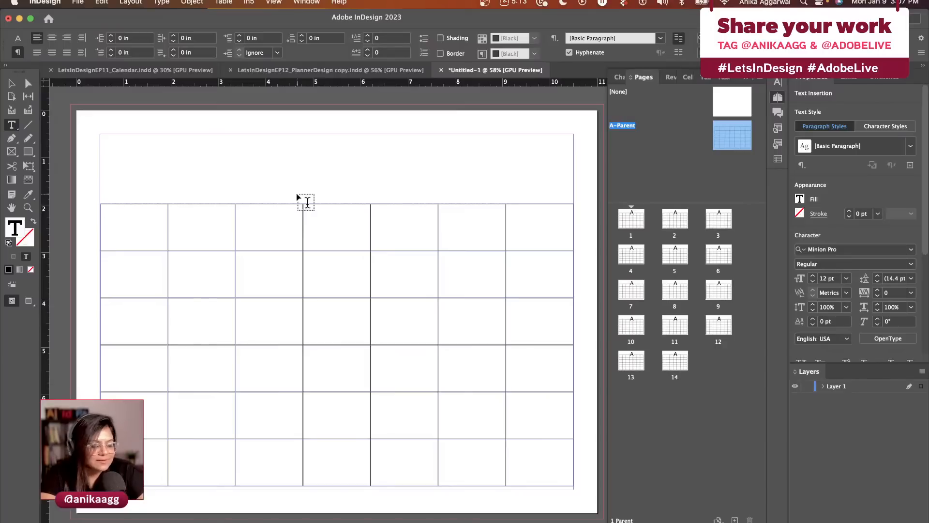
key(Escape)
key(Escape)
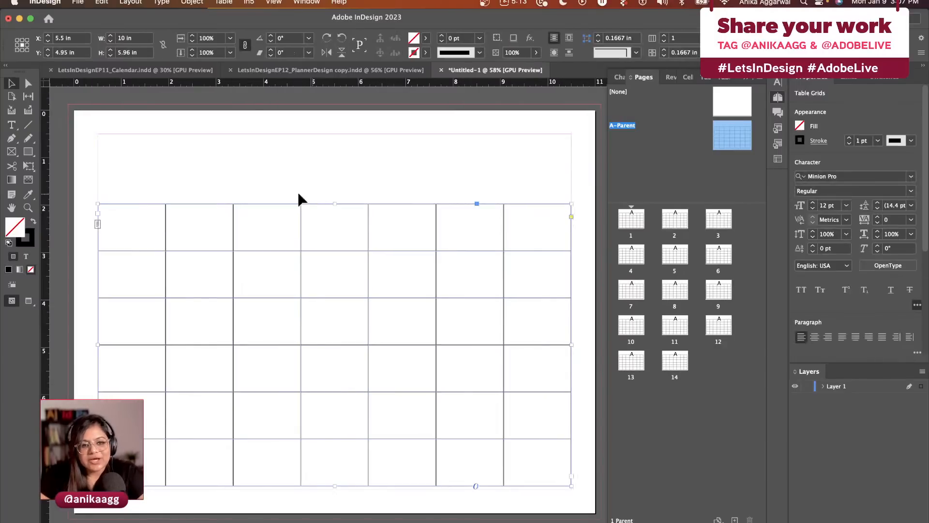
click(296, 190)
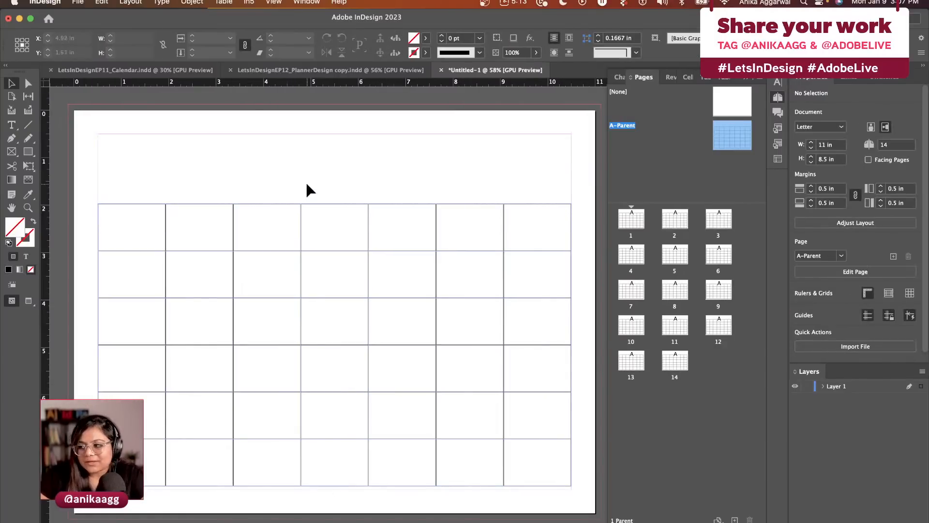
key(super+Tab)
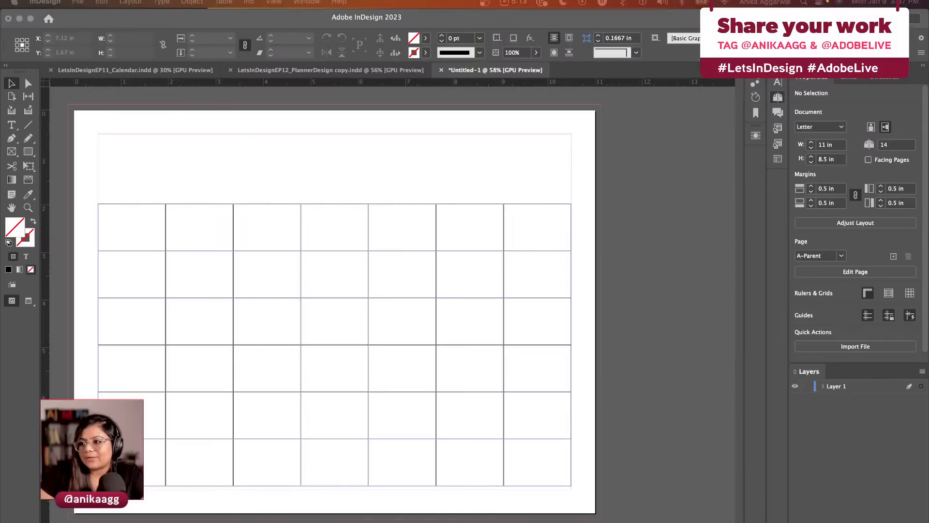
click(183, 216)
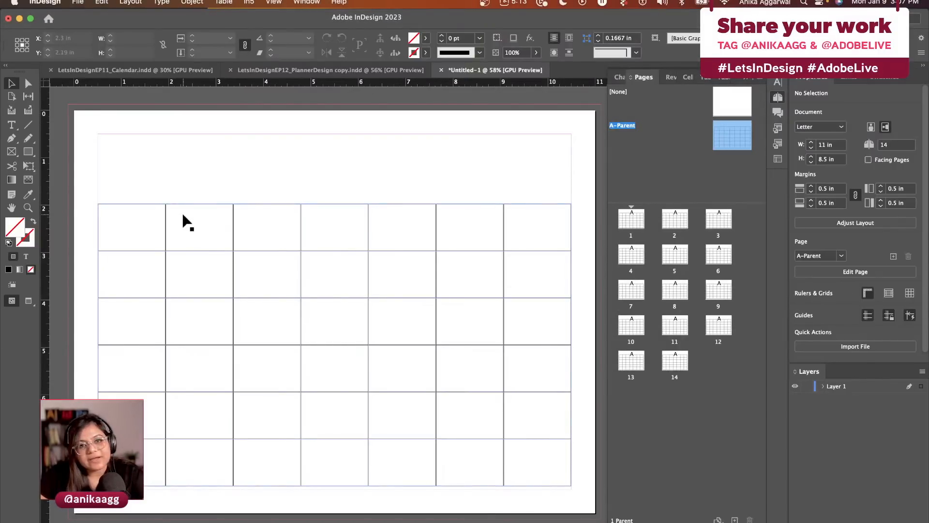
click(150, 229)
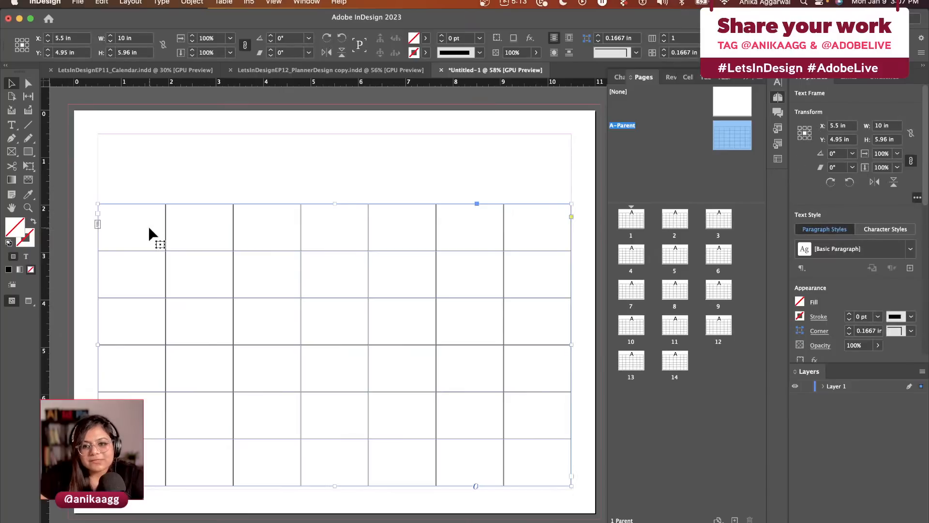
click(282, 4)
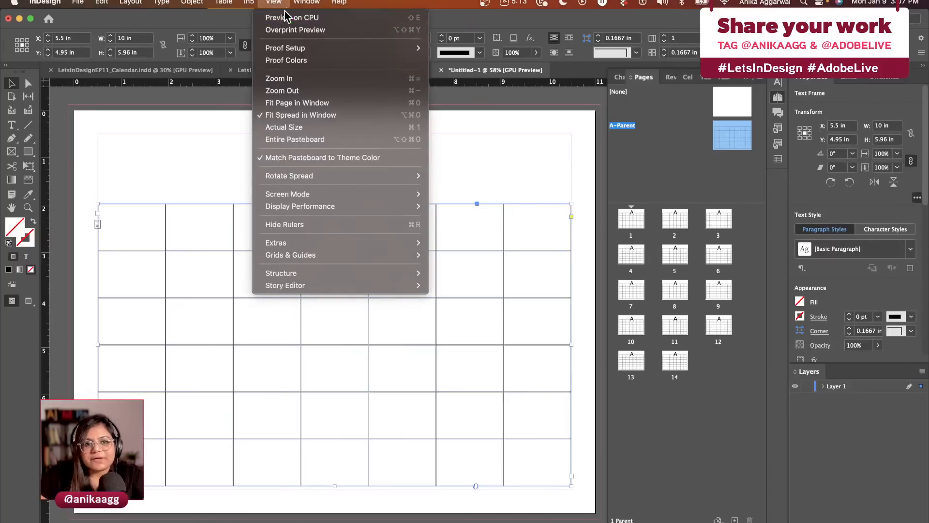
mouse_move(239, 3)
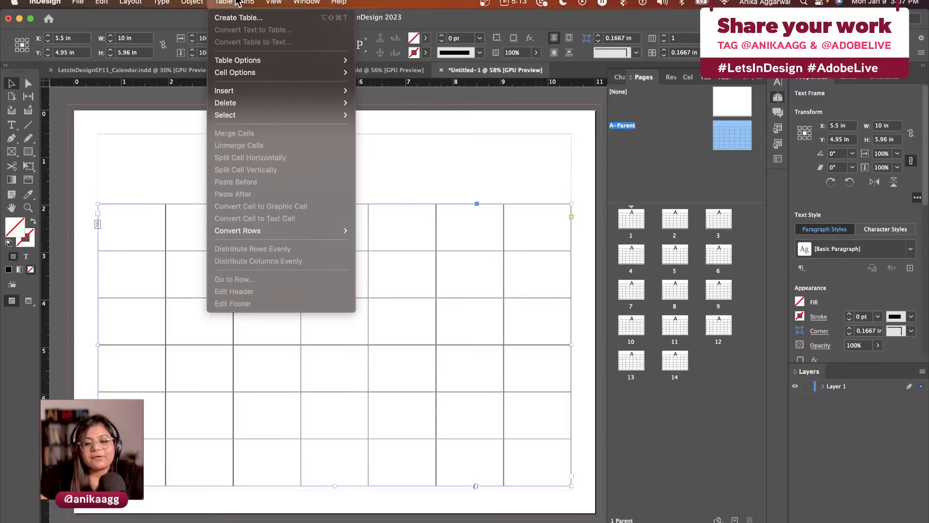
click(241, 156)
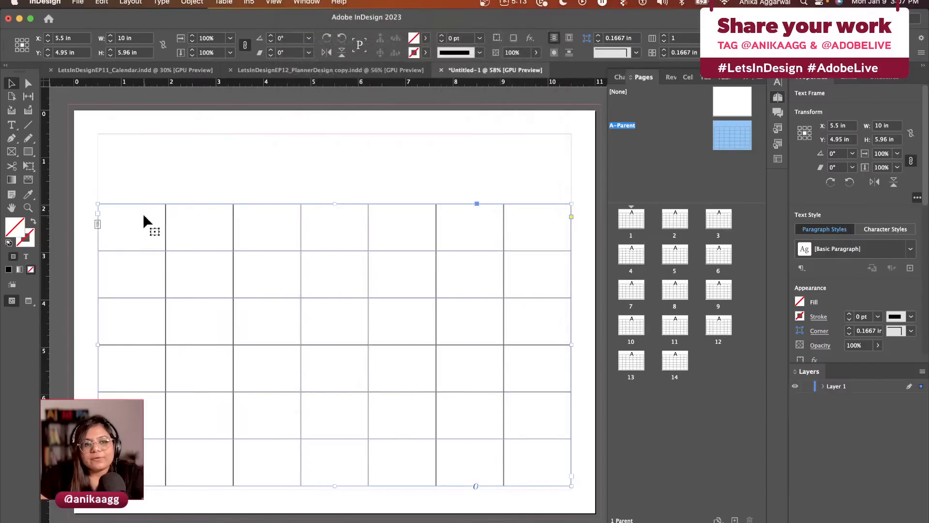
Step: Enter Sun, Mon, Tue, Wed and Thur in the first five cells of the table's header row
click(12, 125)
click(141, 224)
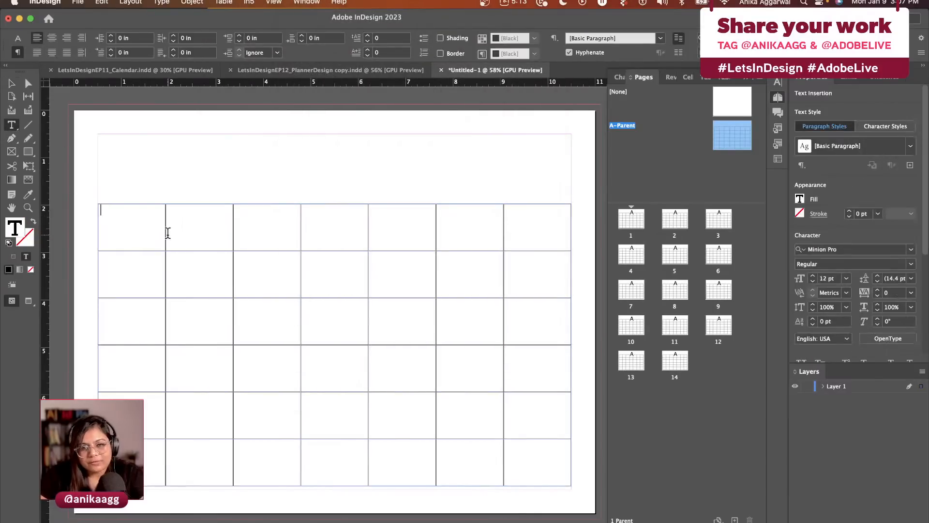
text(Su)
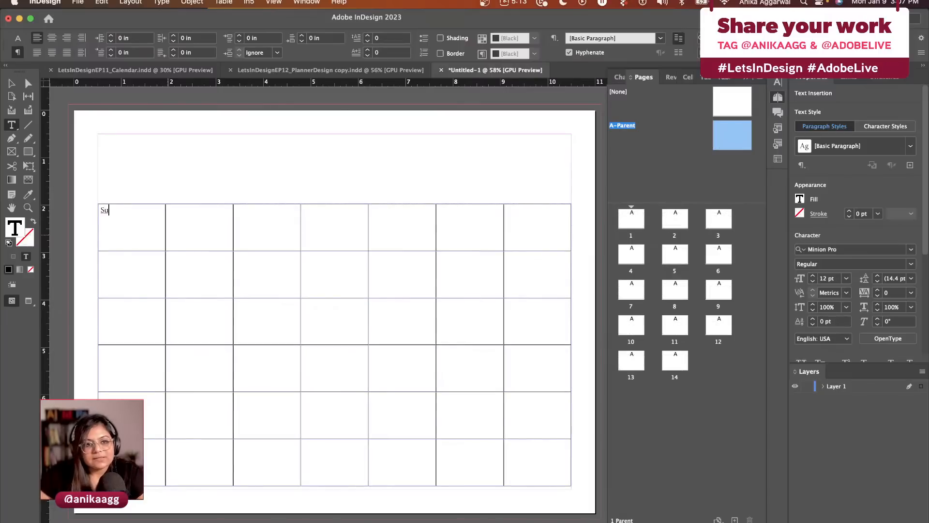
text(n)
click(205, 244)
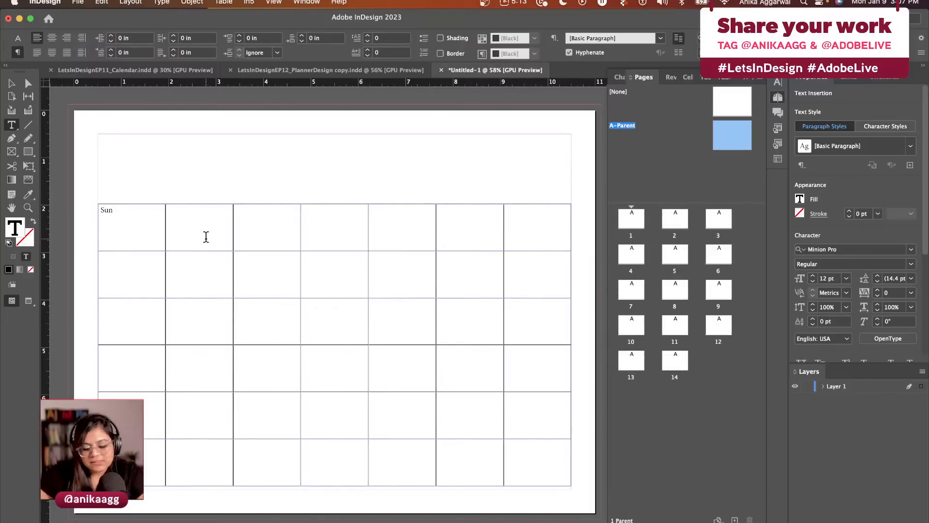
text(Mon)
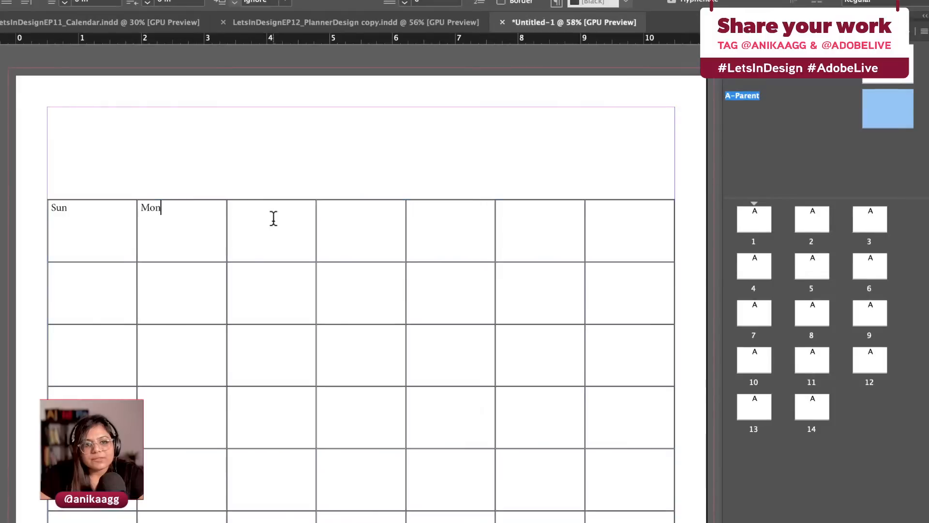
click(272, 216)
text(Tue)
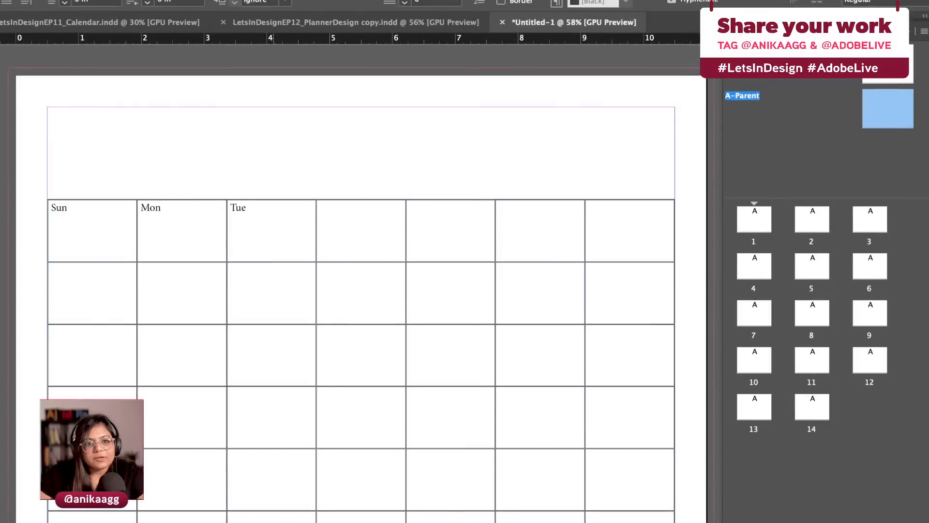
click(344, 222)
text(Wed)
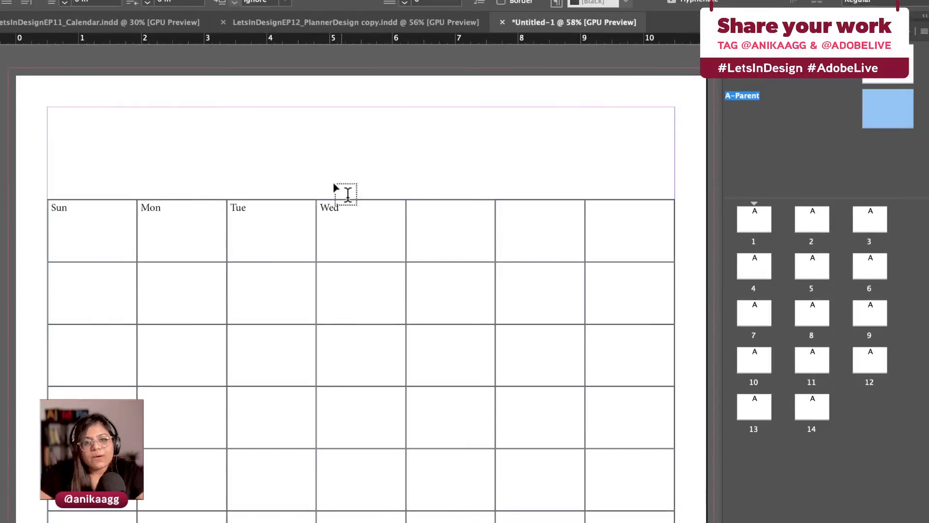
click(429, 206)
text(Thur)
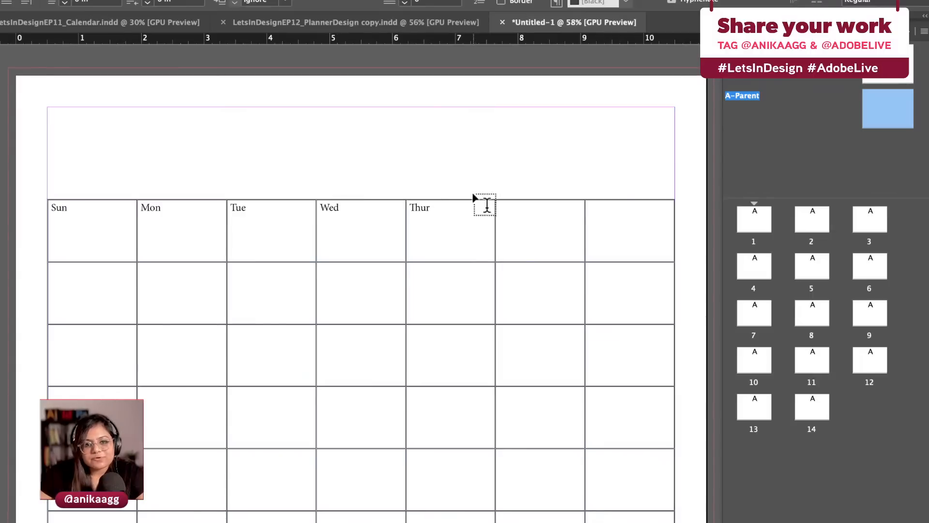
Step: Enter Fri and Sat in the last two cells of the header row
click(521, 220)
text(S)
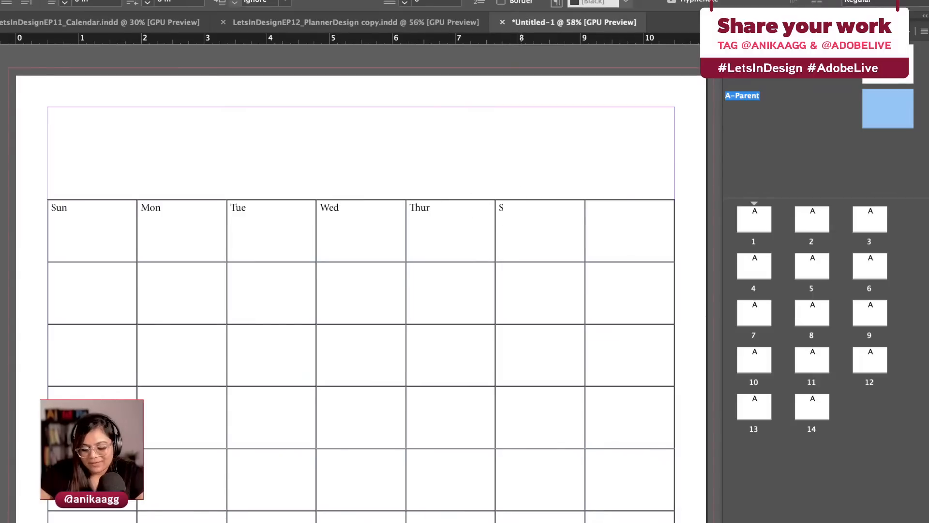
text(Fri)
key(BackSpace)
key(BackSpace)
key(BackSpace)
key(BackSpace)
text(Fr)
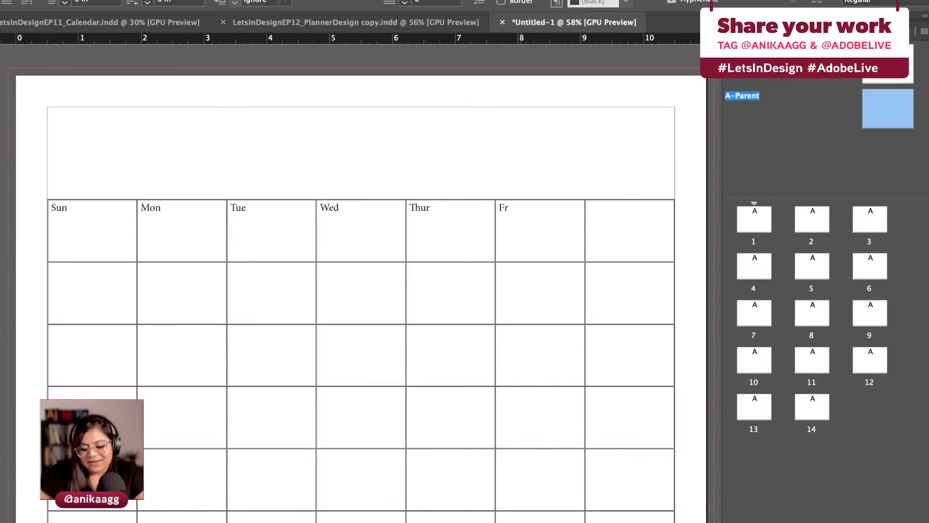
text(i)
click(608, 209)
text(Sat)
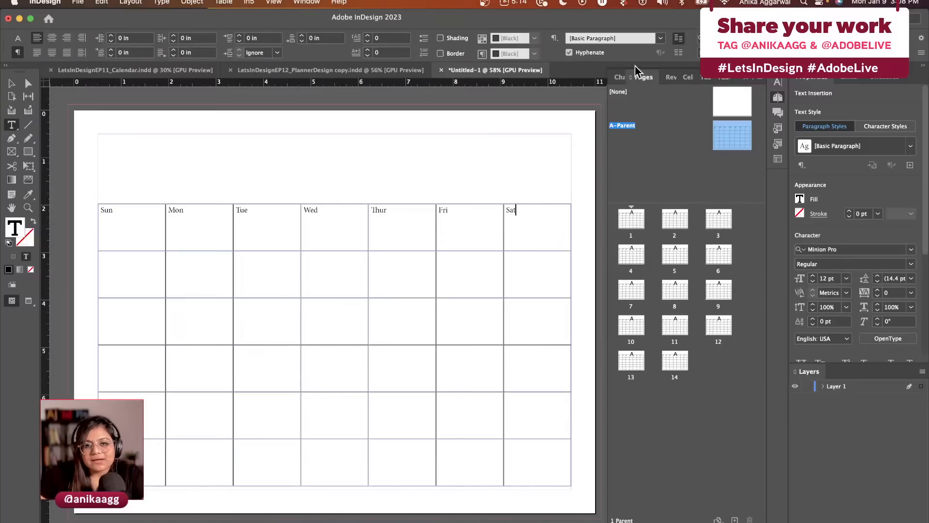
Step: Set the Sat header text in the font Aaux Next Black, filtering the font list to sans serif
mouse_move(517, 212)
mouse_down()
mouse_move(507, 211)
mouse_move(521, 218)
mouse_up()
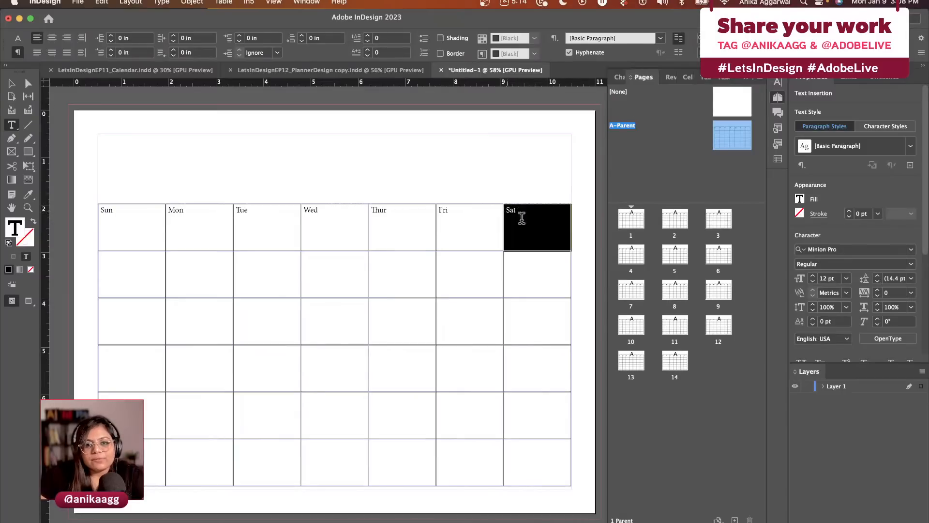
click(513, 211)
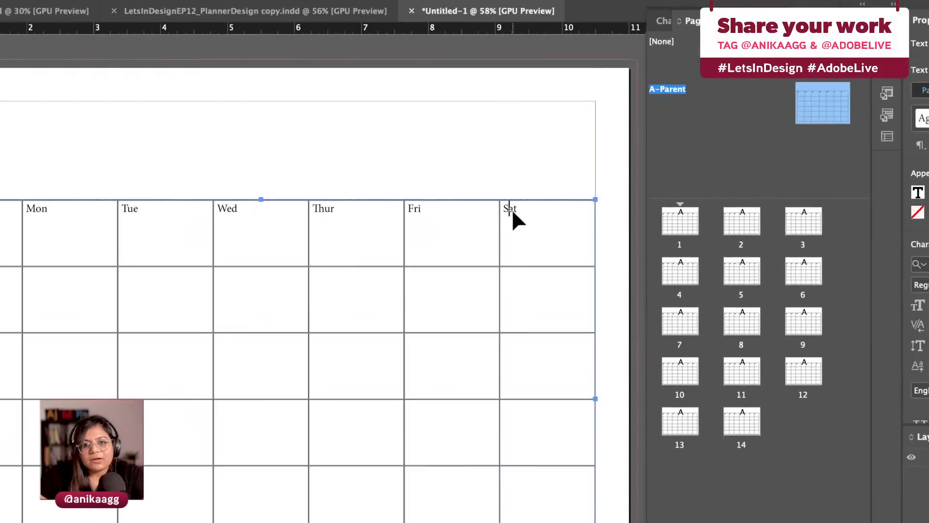
drag(512, 208, 506, 208)
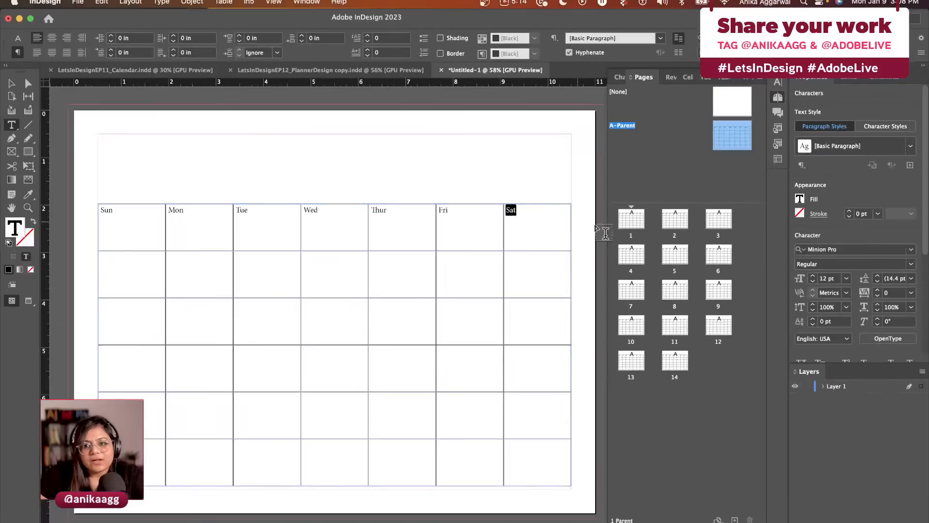
click(910, 250)
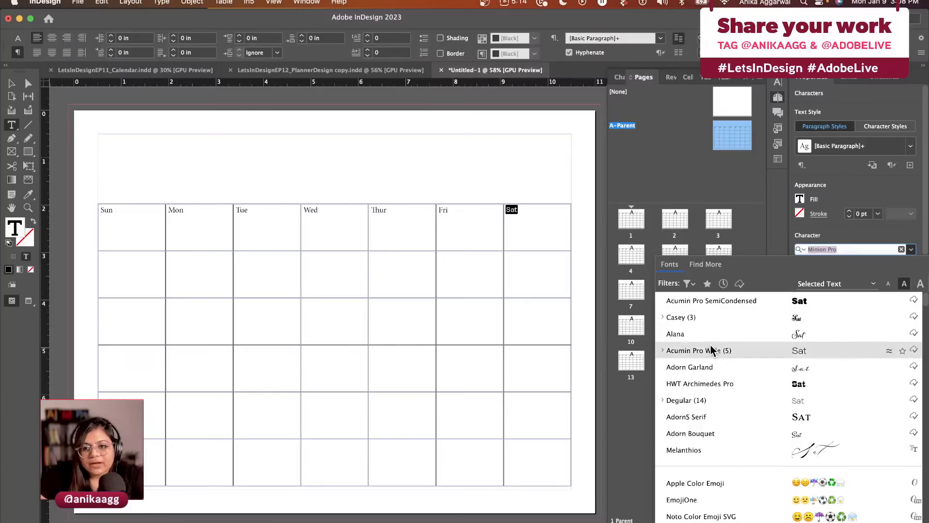
click(693, 285)
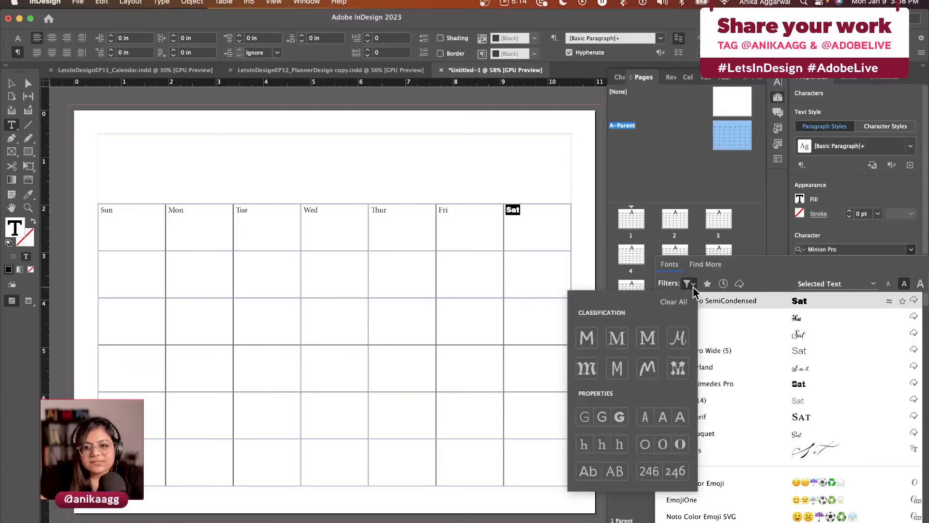
click(589, 341)
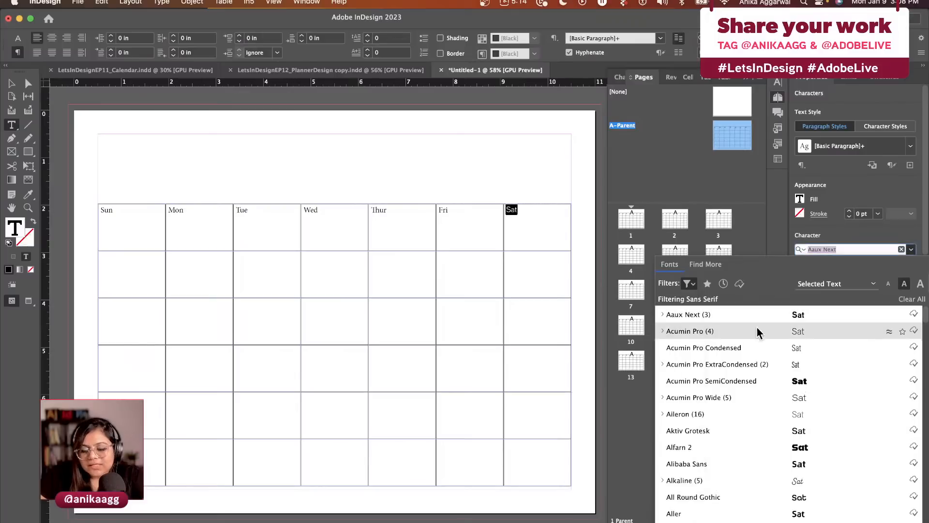
click(663, 315)
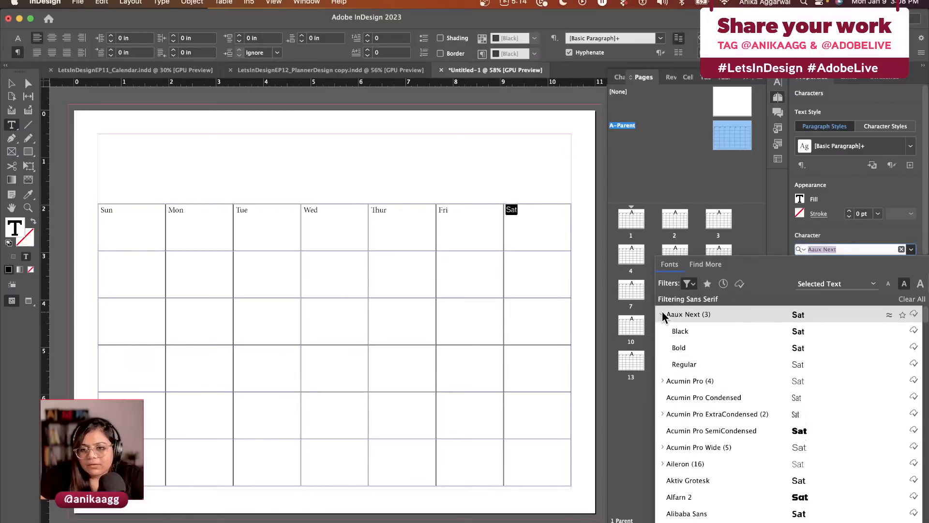
click(703, 331)
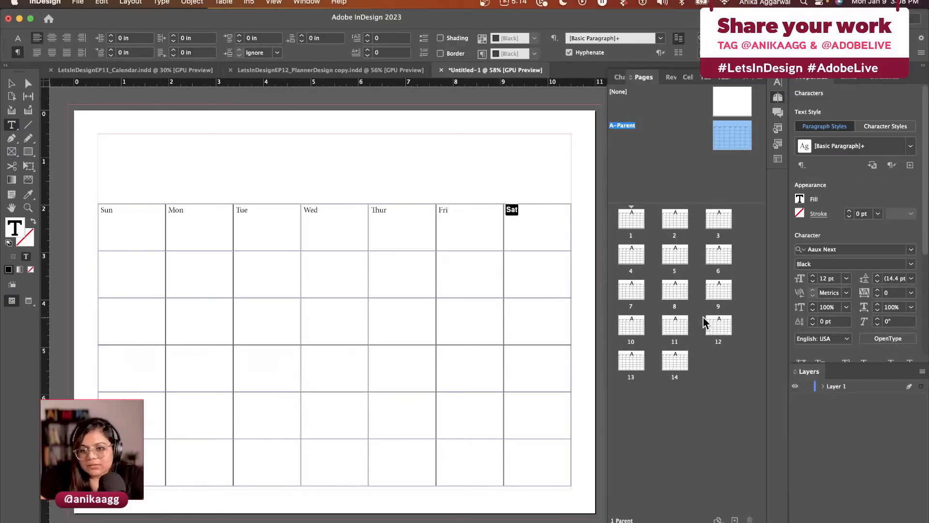
Step: Set the font size of the Sat header text to 24 pt
click(845, 279)
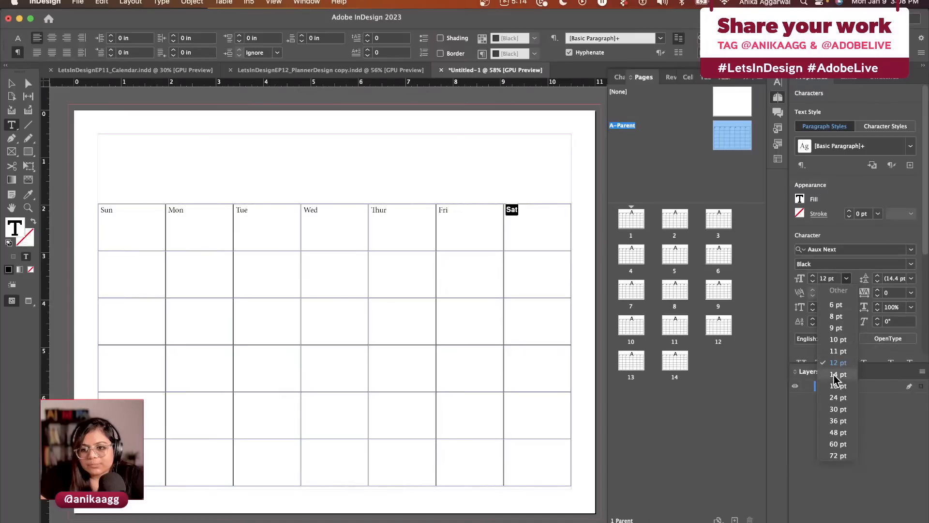
click(847, 397)
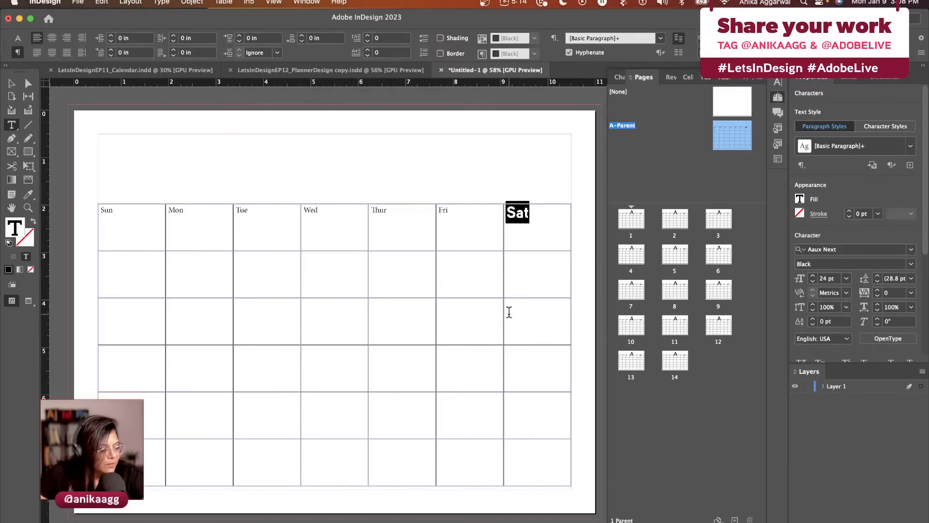
click(531, 182)
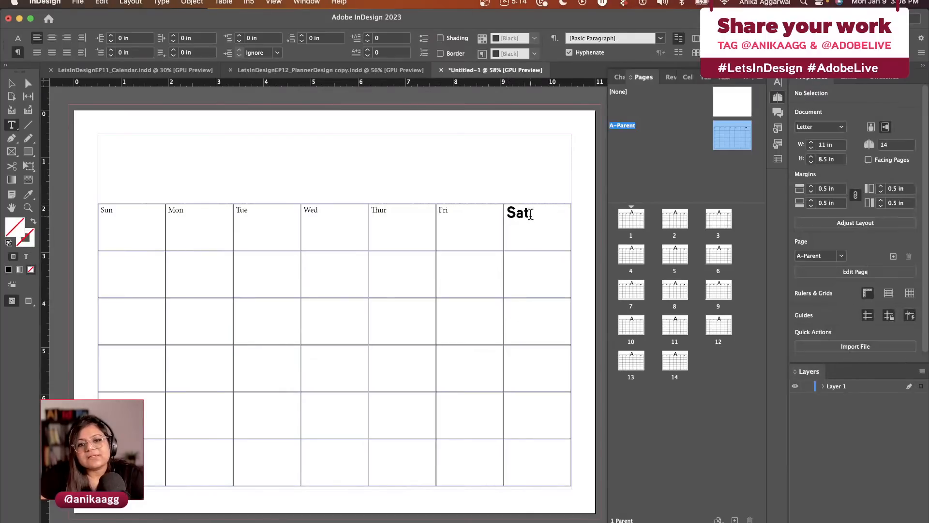
Step: Create a new cell style from the Sat header cell and name it Header Row
drag(531, 215, 505, 214)
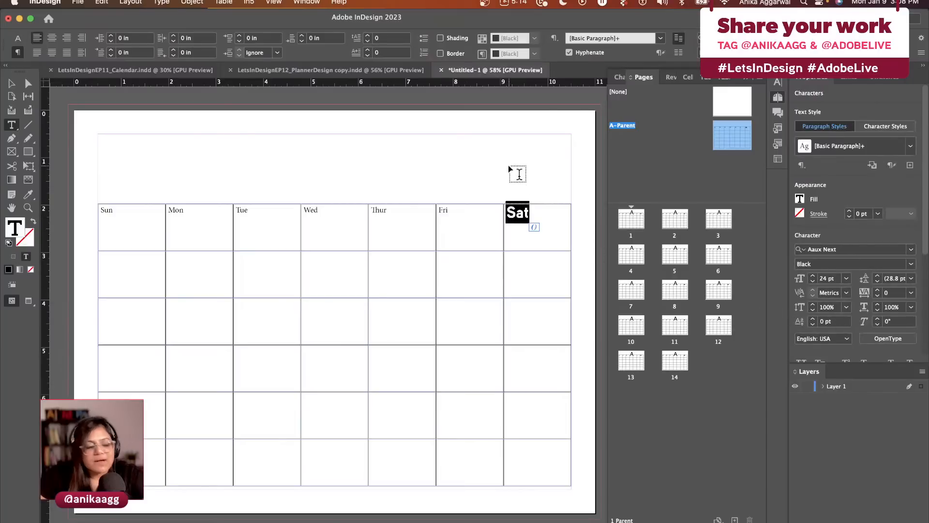
click(507, 217)
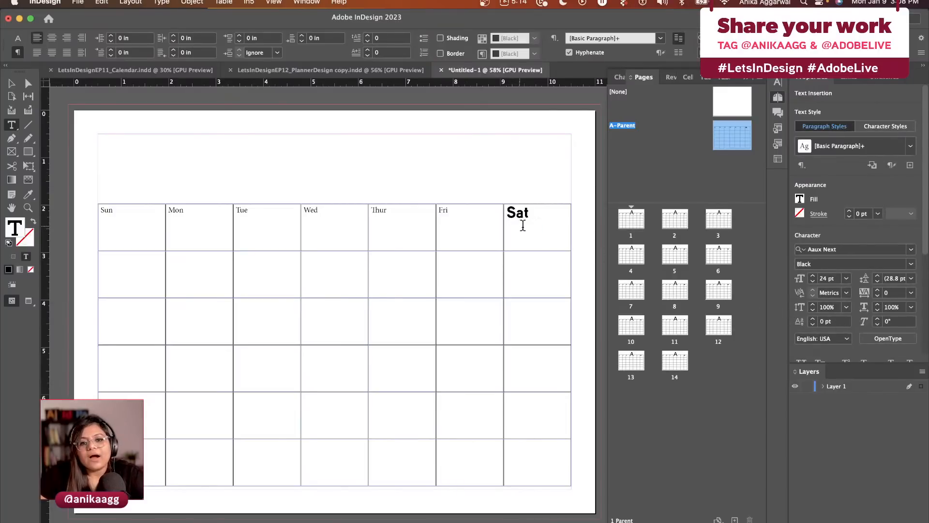
click(314, 2)
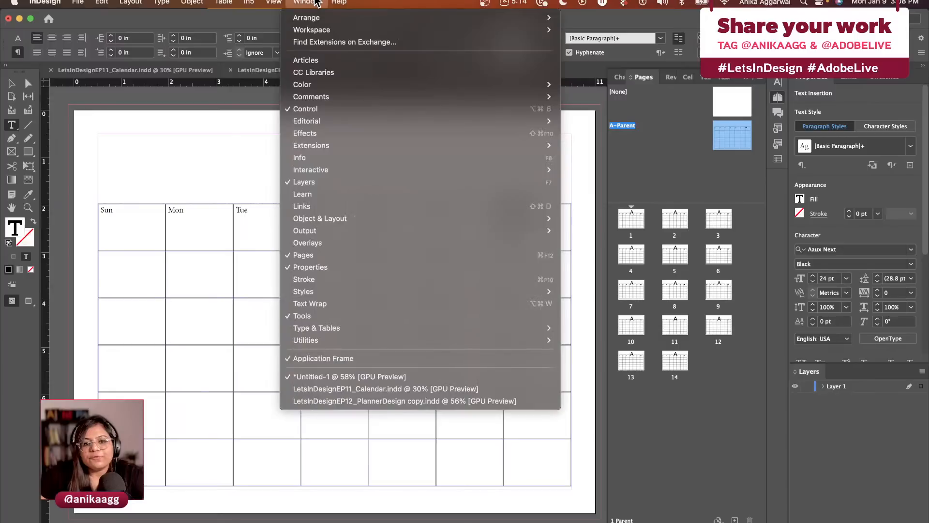
mouse_move(377, 293)
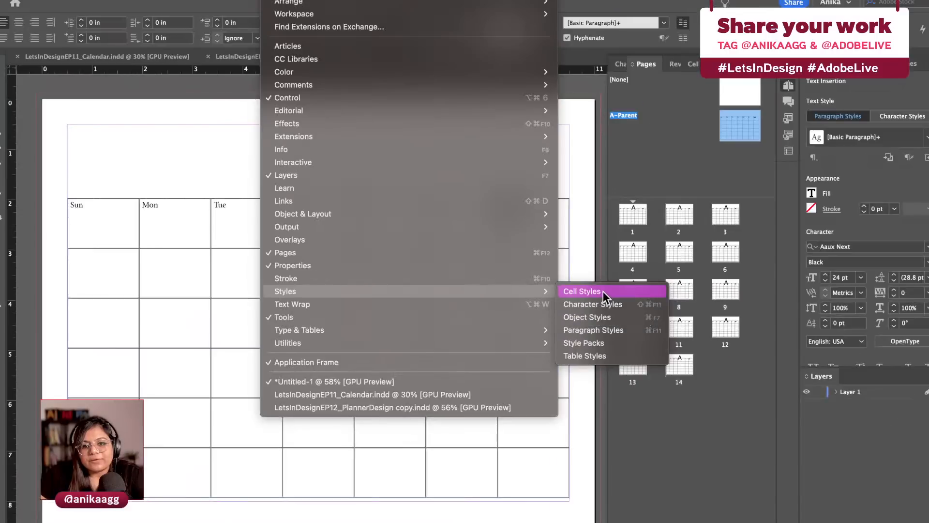
click(603, 292)
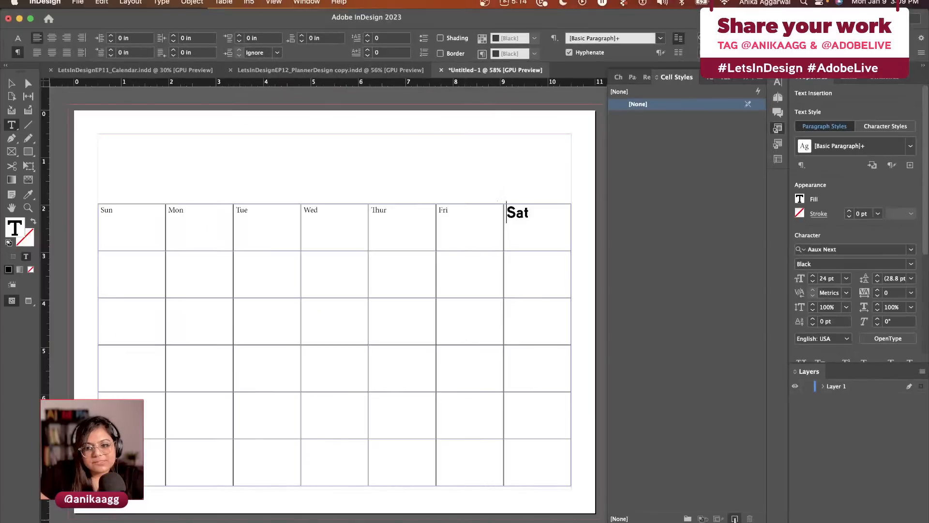
click(735, 518)
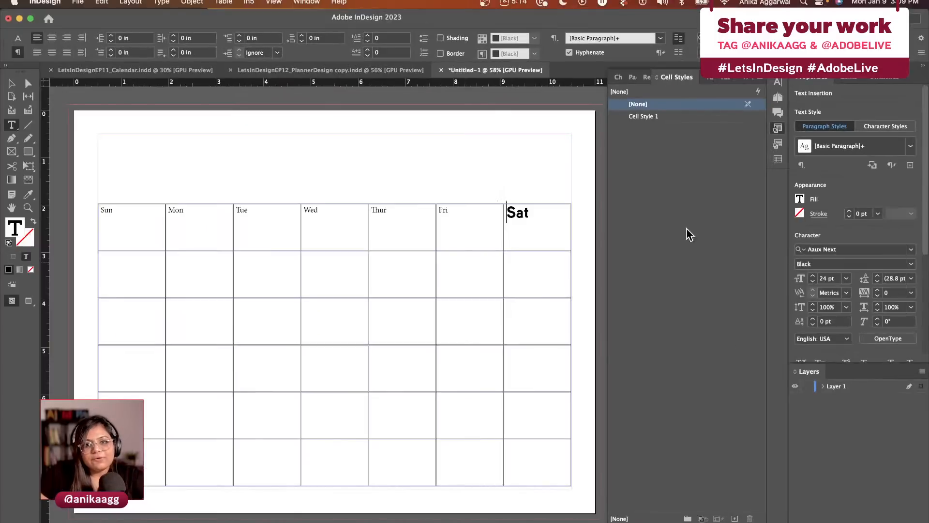
double_click(647, 116)
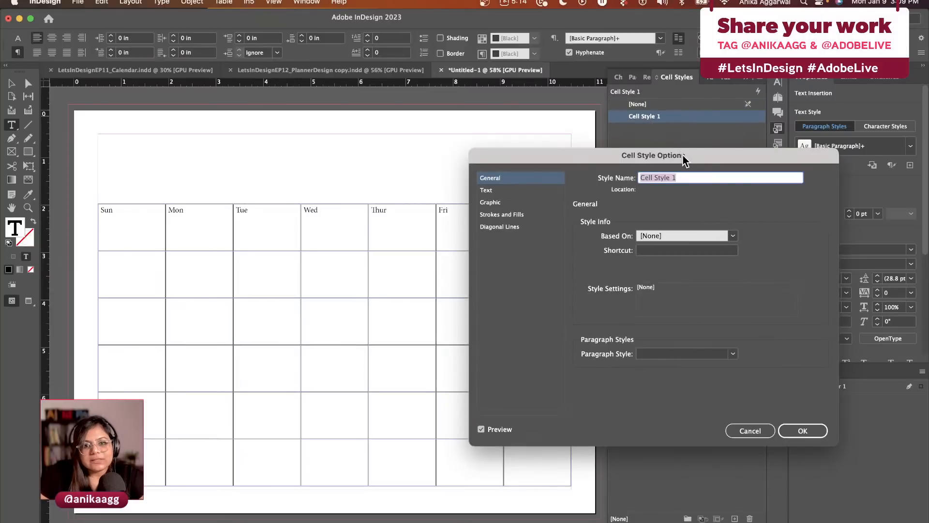
drag(683, 160, 556, 248)
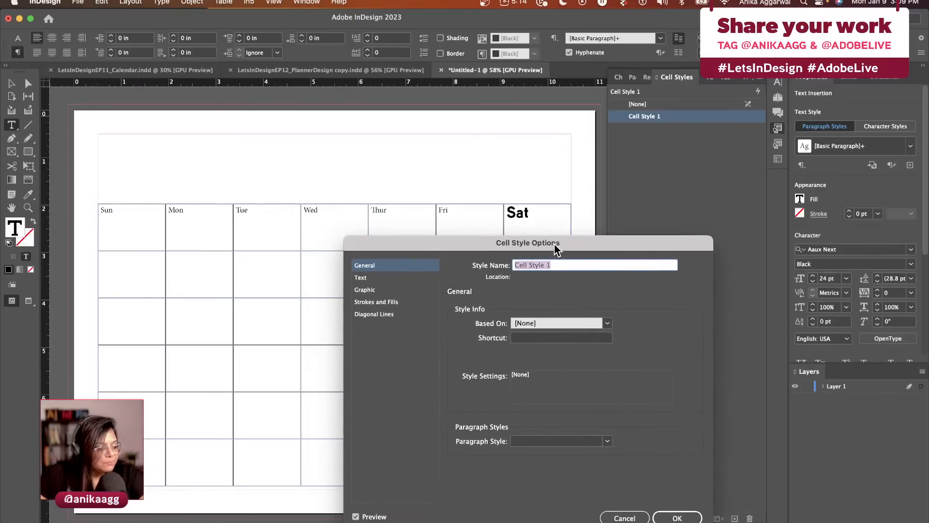
drag(554, 245, 561, 239)
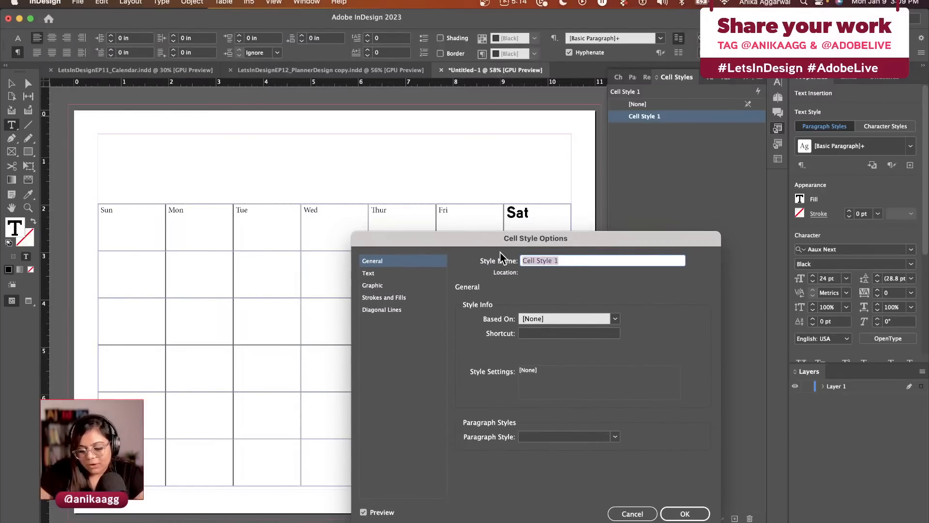
text(Header Roq)
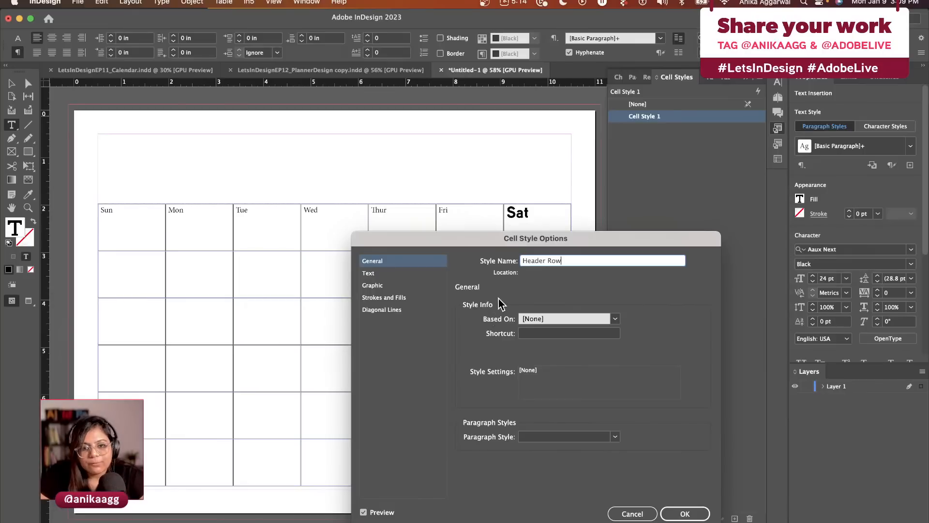
Step: Examine the Header Row style's general, text and graphic options, including its base style and paragraph style choices
click(401, 272)
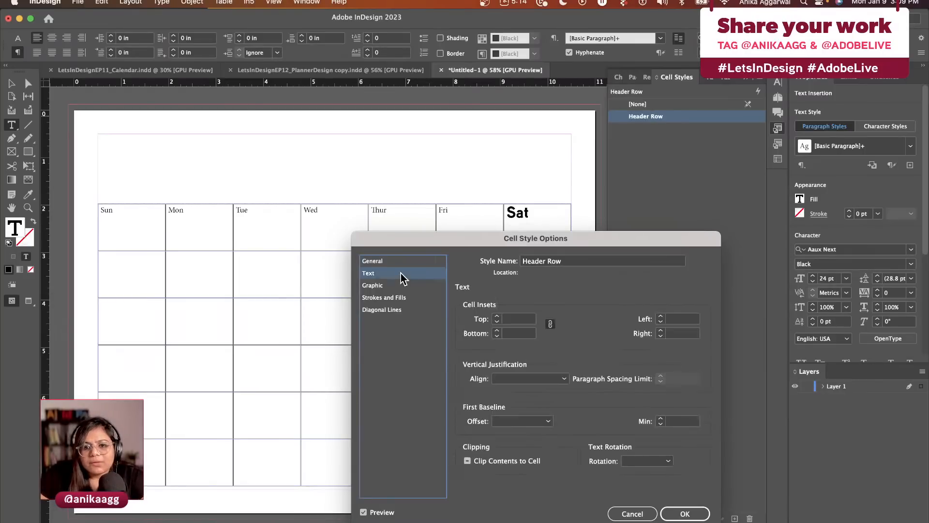
click(401, 261)
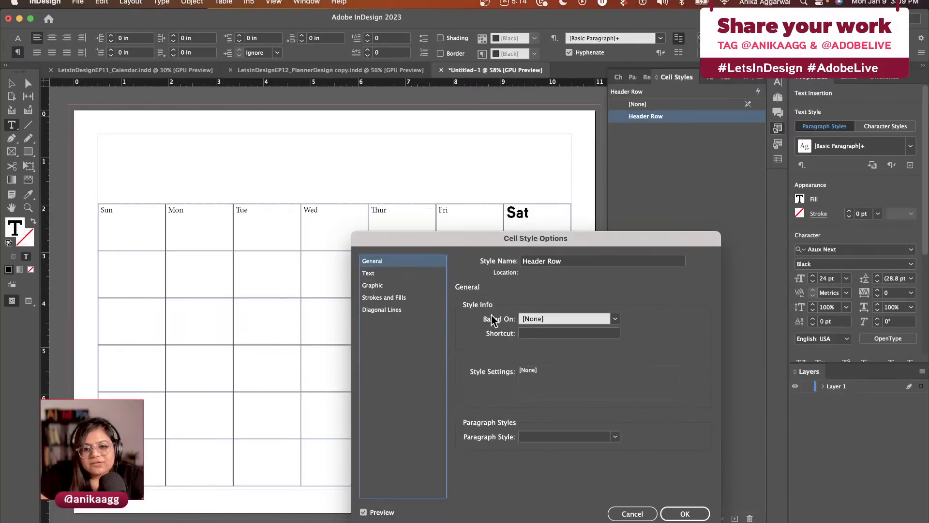
click(615, 319)
click(617, 321)
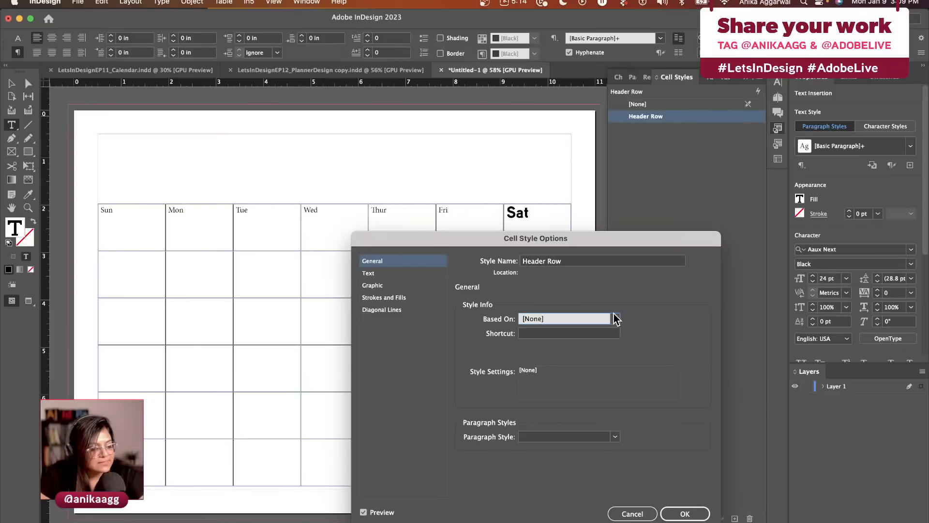
click(548, 333)
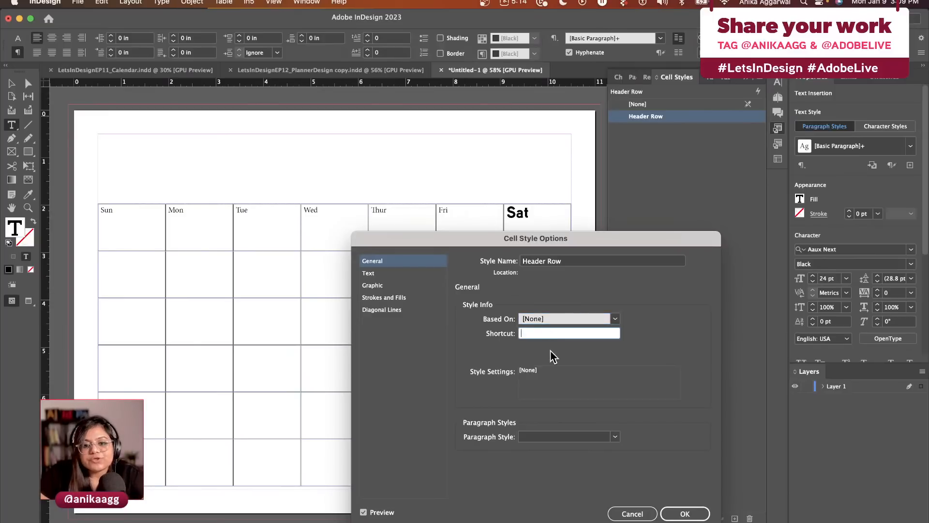
click(548, 437)
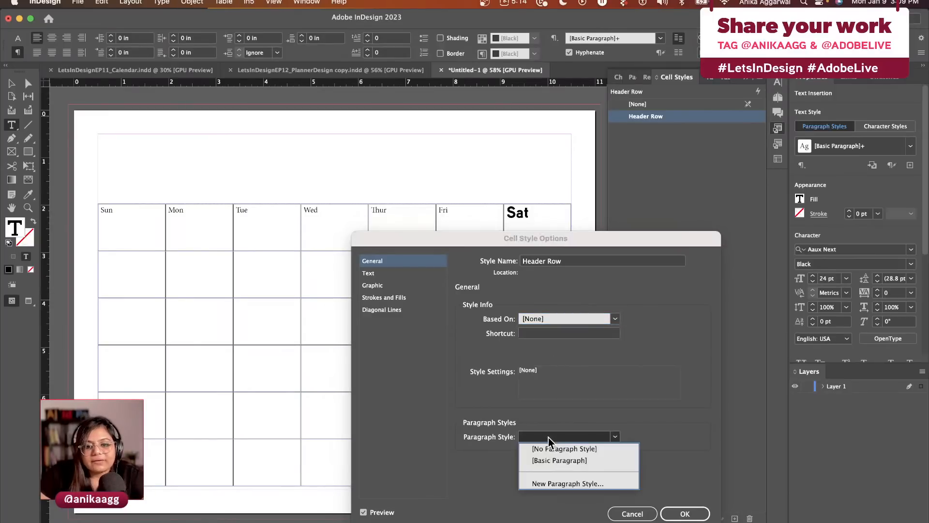
click(548, 437)
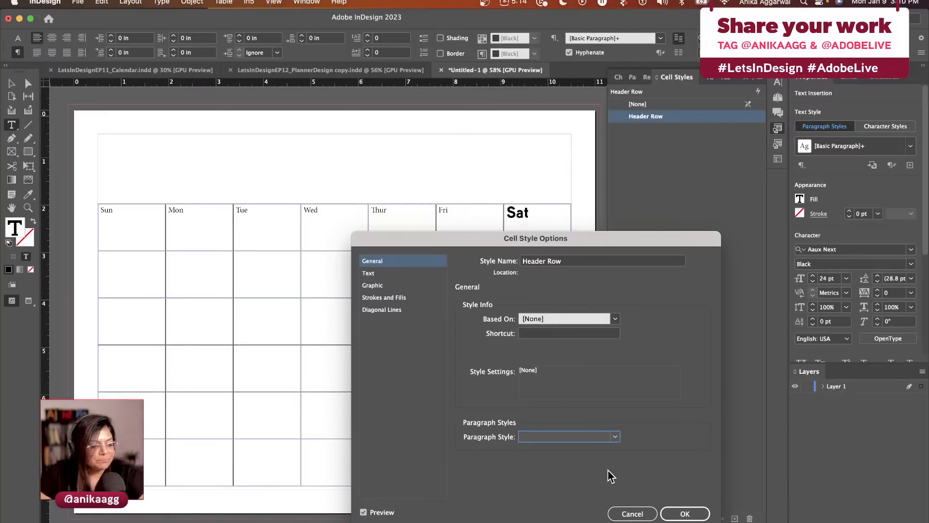
click(373, 274)
click(375, 284)
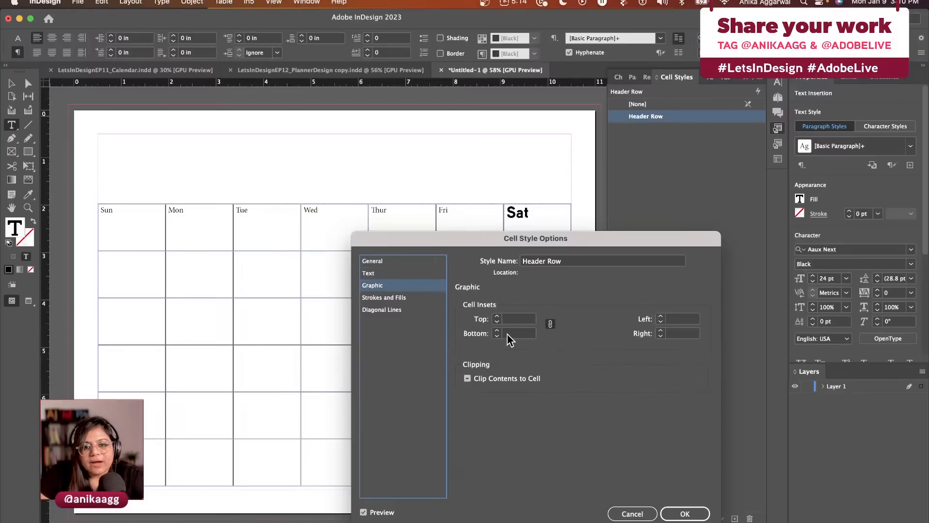
Step: Set the cell stroke weight of the Header Row style to 2 pt
click(405, 298)
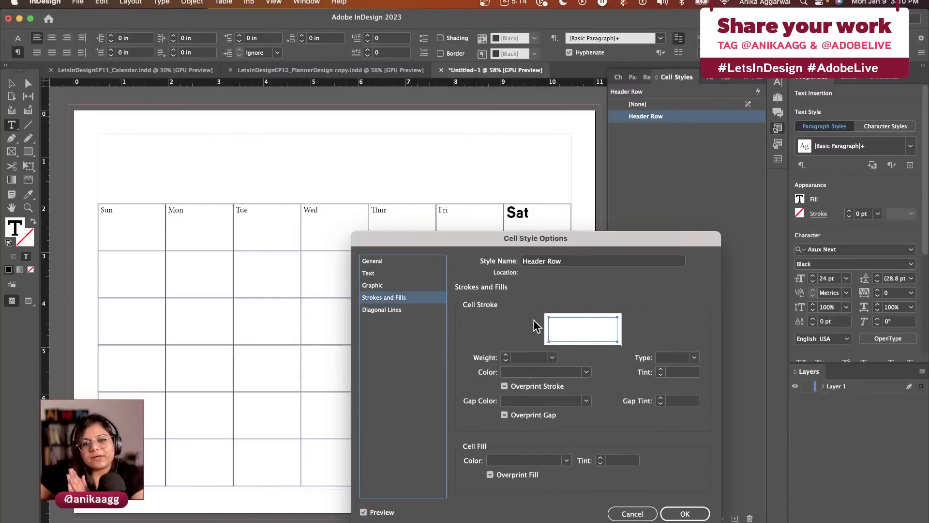
click(505, 356)
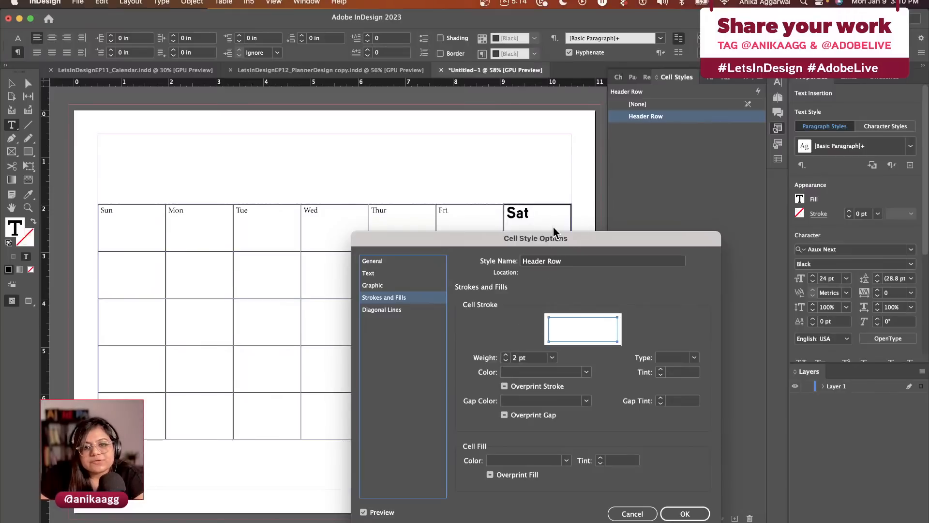
drag(554, 231, 552, 276)
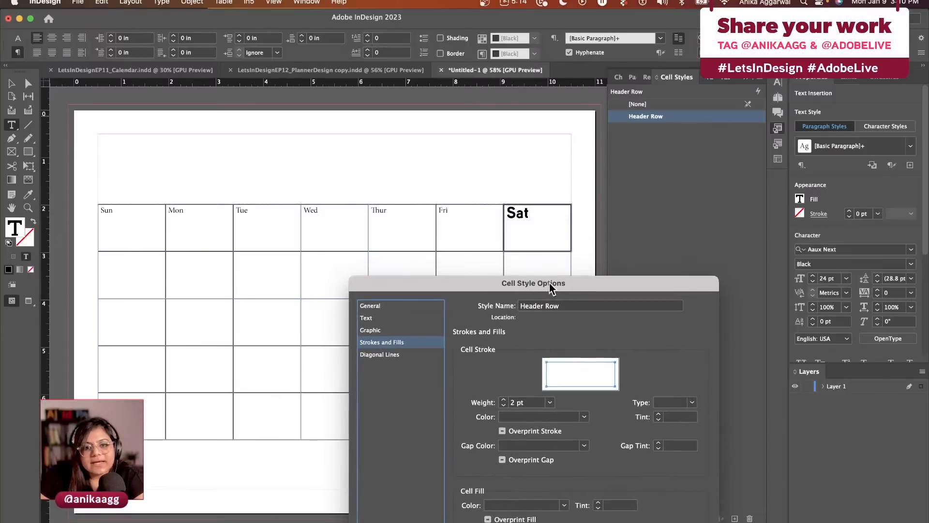
click(503, 405)
click(503, 404)
click(503, 399)
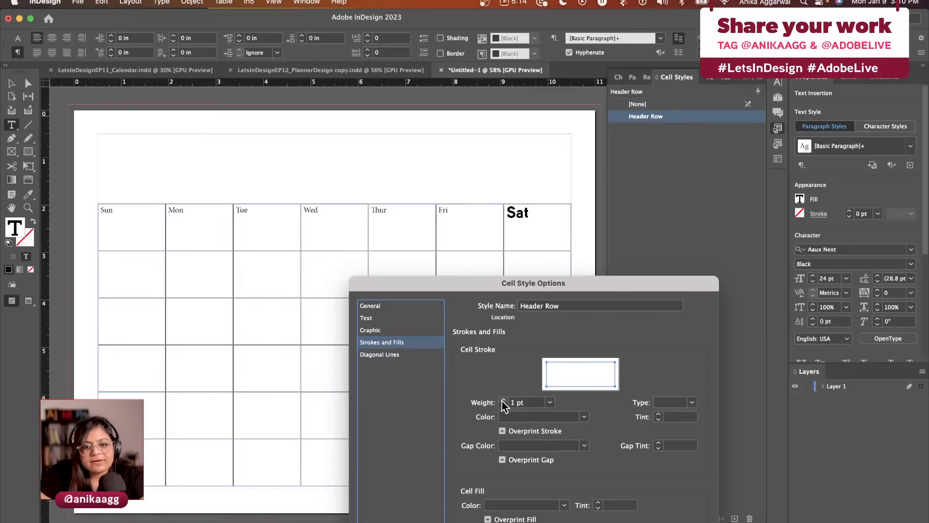
click(504, 400)
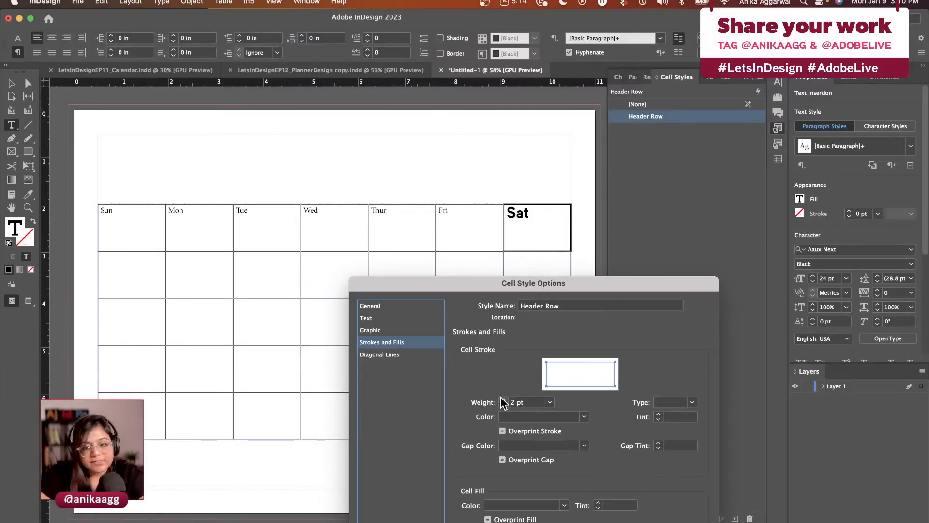
click(503, 400)
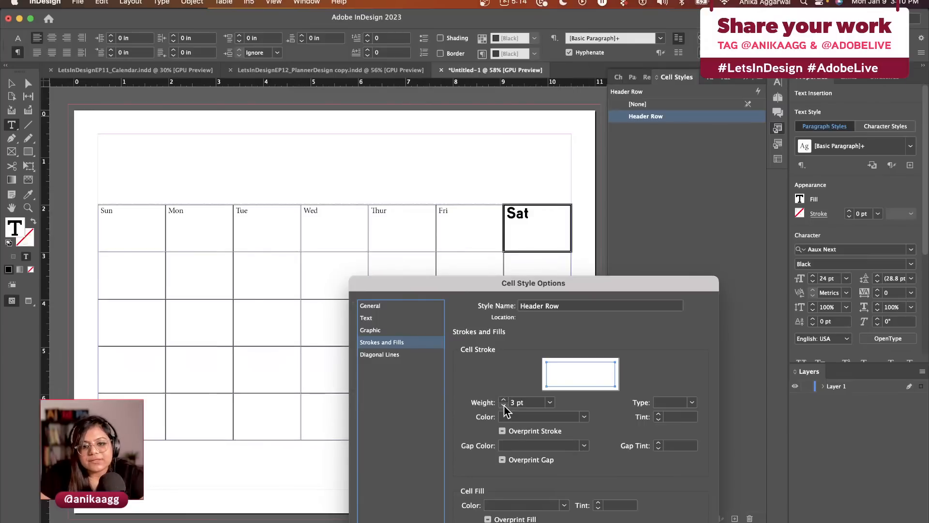
click(504, 405)
Step: Set the Header Row style's cell stroke colour to C=100 M=0 Y=0 K=0 with a 50% tint
click(583, 417)
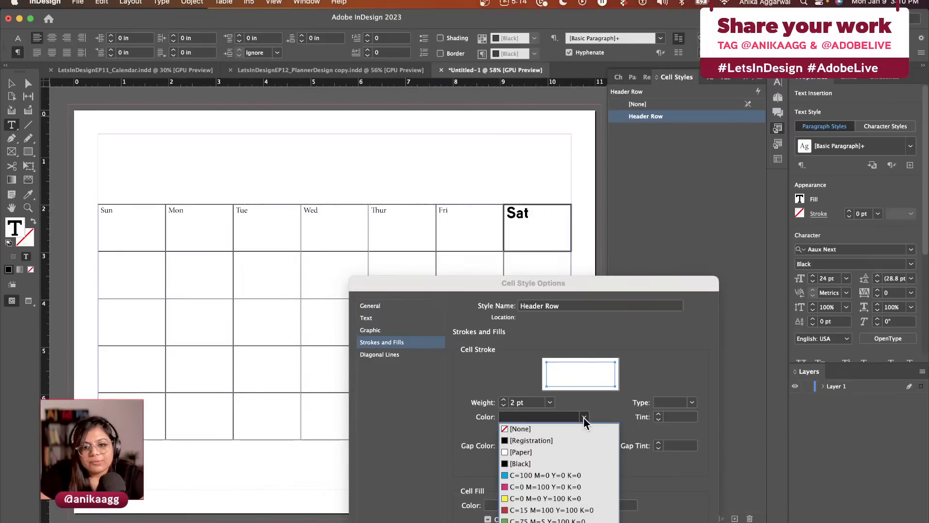
click(538, 474)
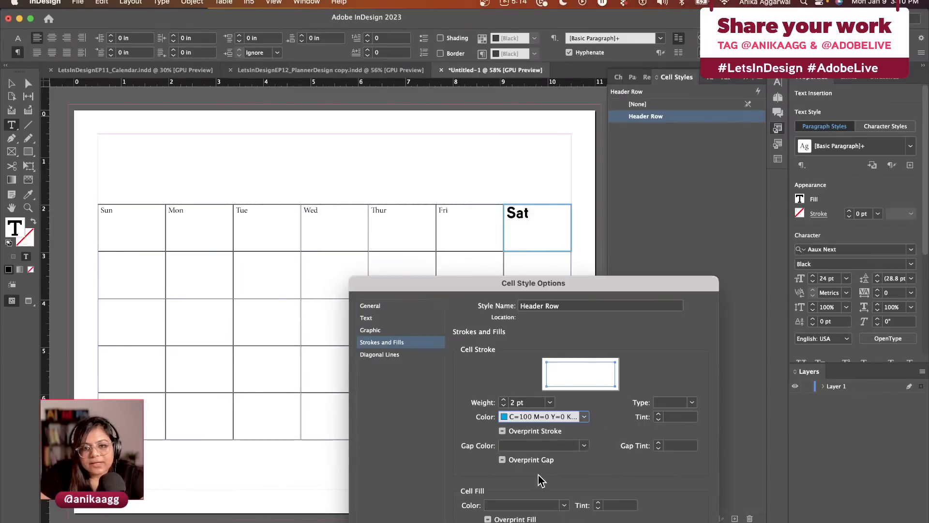
click(659, 413)
click(679, 417)
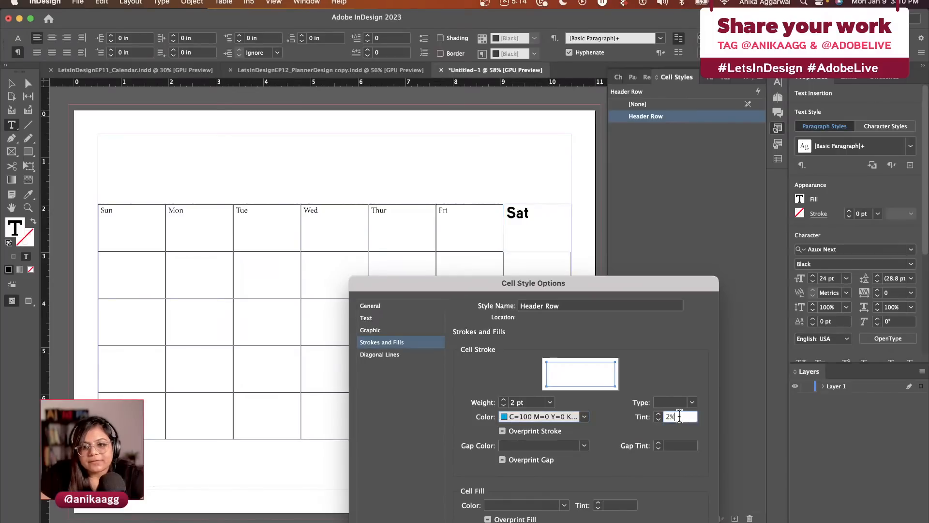
text(50)
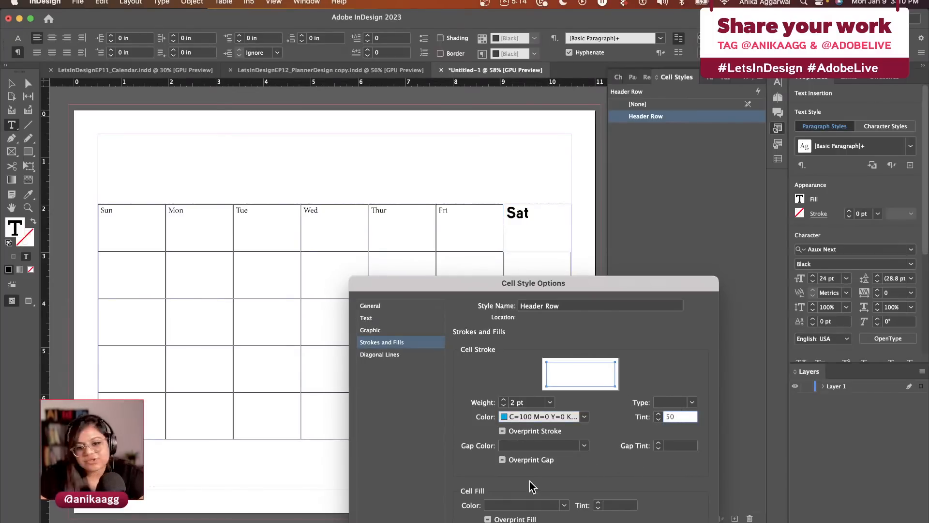
Step: Set the Header Row style's cell fill to C=100 M=0 Y=0 K=0 with a 5% tint
click(531, 503)
click(532, 504)
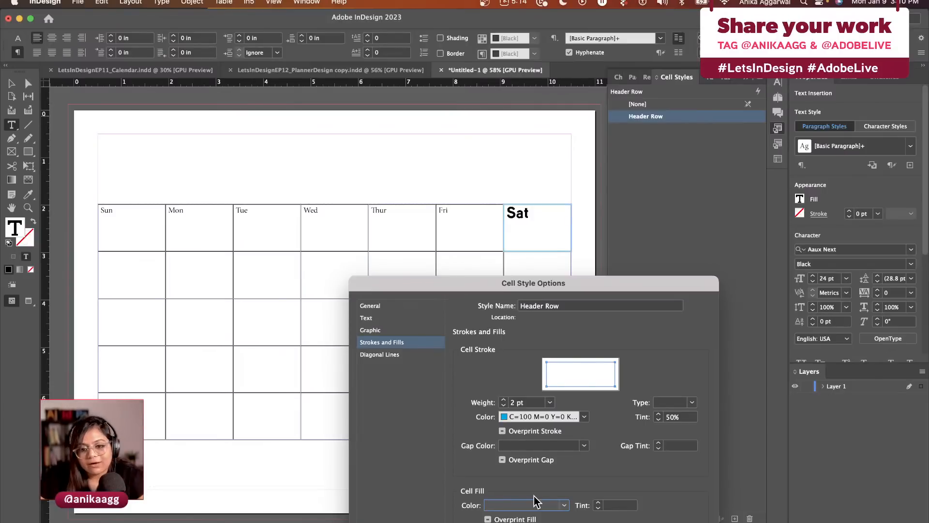
click(565, 505)
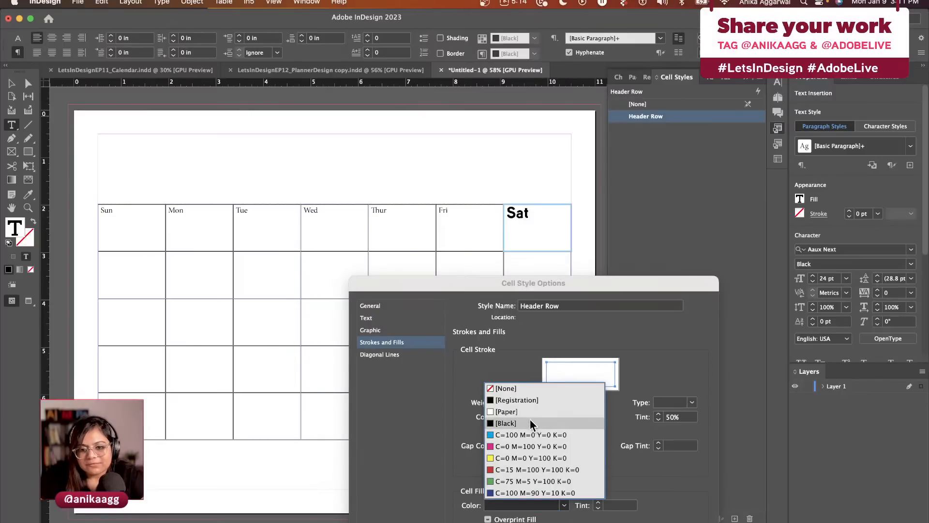
click(533, 434)
click(614, 505)
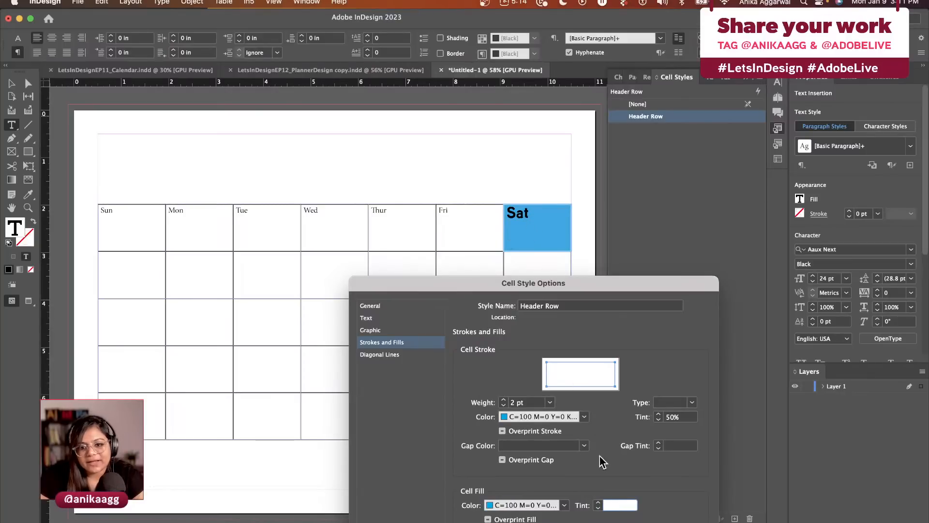
text(5)
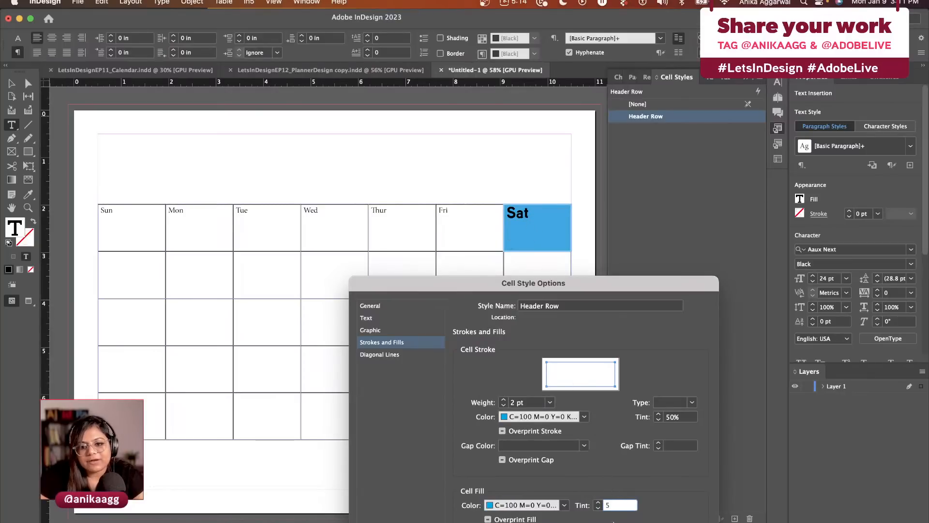
click(536, 444)
click(631, 458)
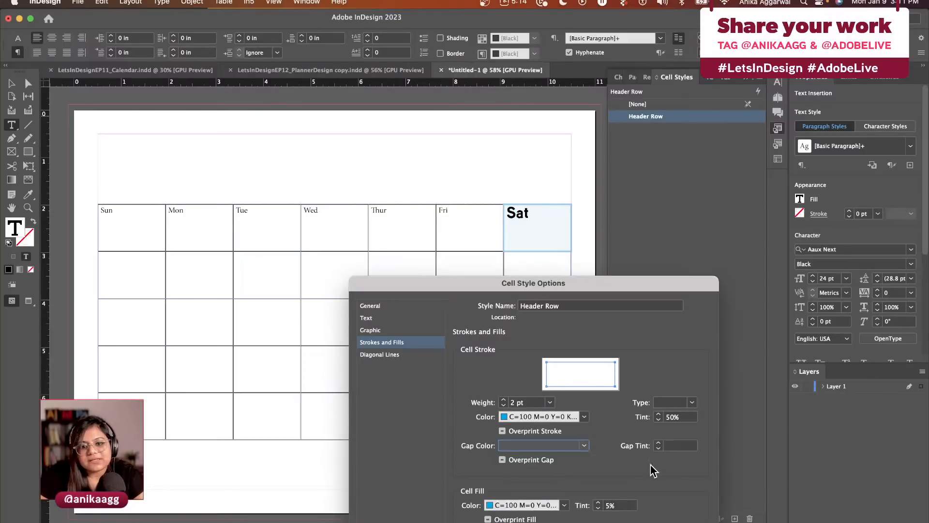
Step: Change the Header Row style's cell stroke colour to [Paper] and save the style options
click(584, 416)
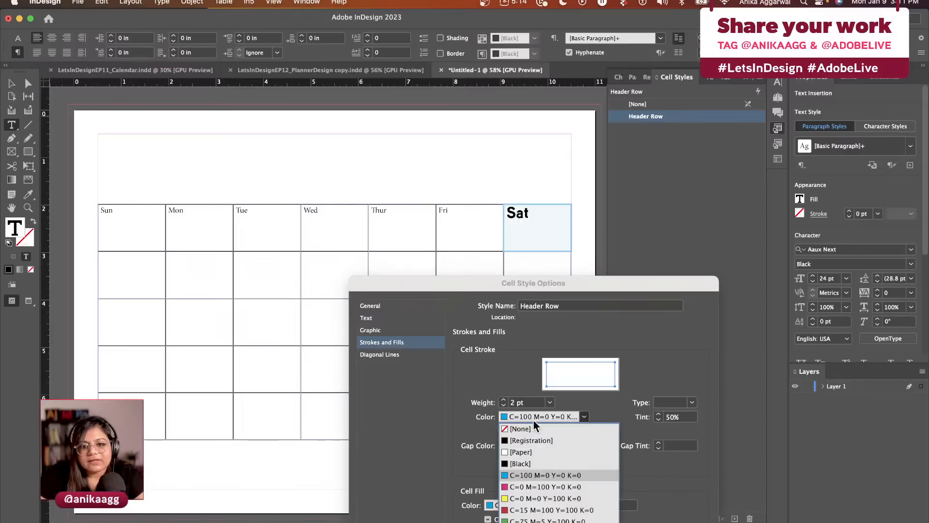
click(527, 446)
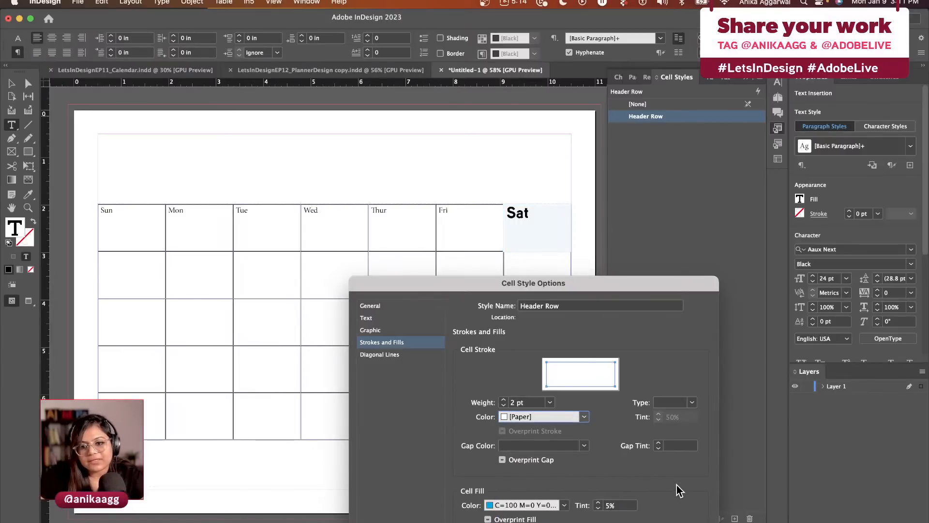
key(Return)
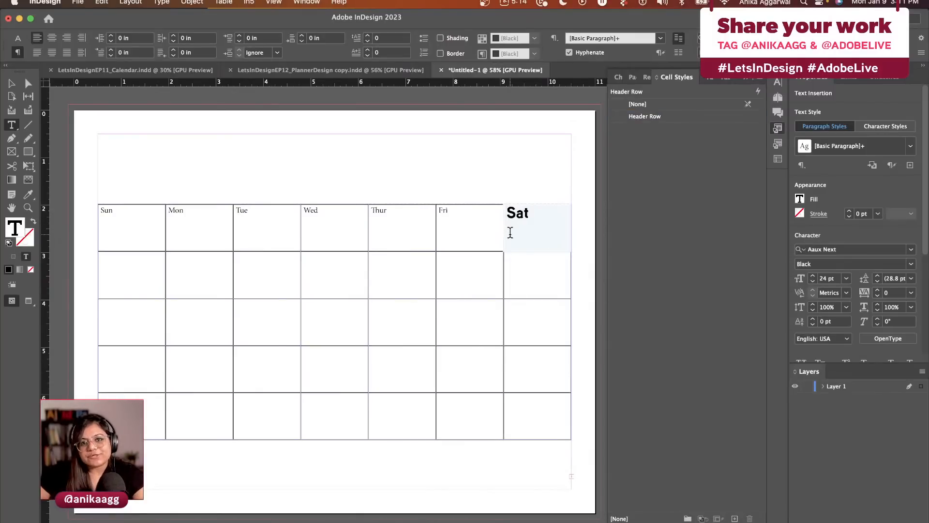
Step: Apply the Header Row cell style to the Sun to Fri header cells
drag(480, 228, 137, 218)
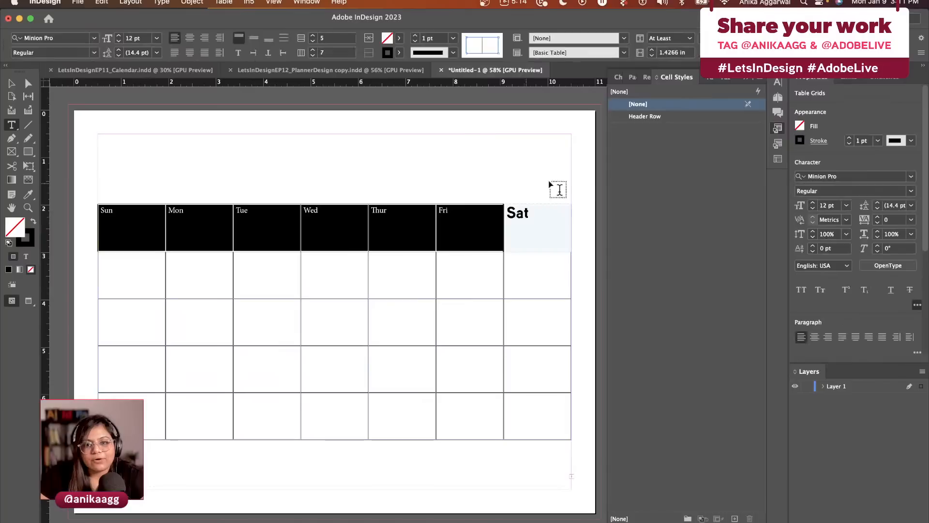
click(644, 116)
click(269, 182)
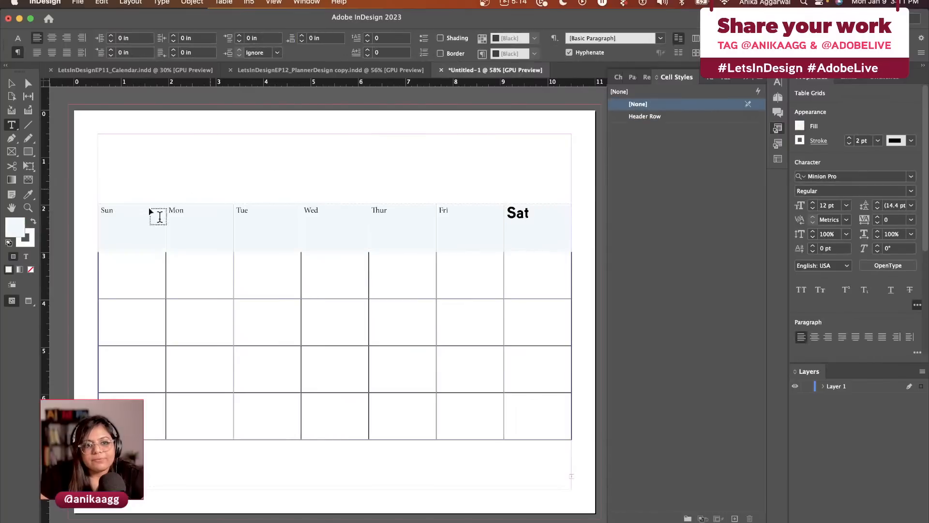
Step: Create a new paragraph style from the Sat header text and name it DaysOfTheWeek
click(12, 83)
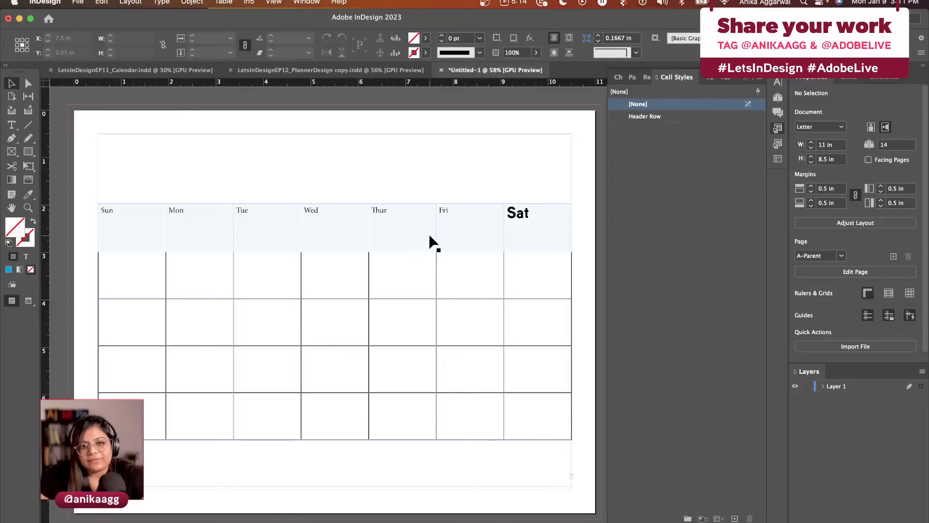
click(518, 214)
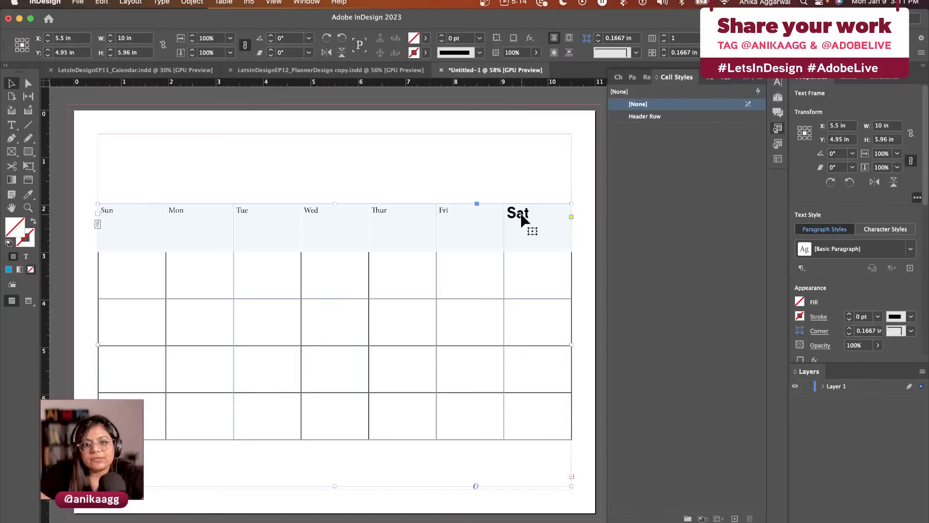
double_click(522, 217)
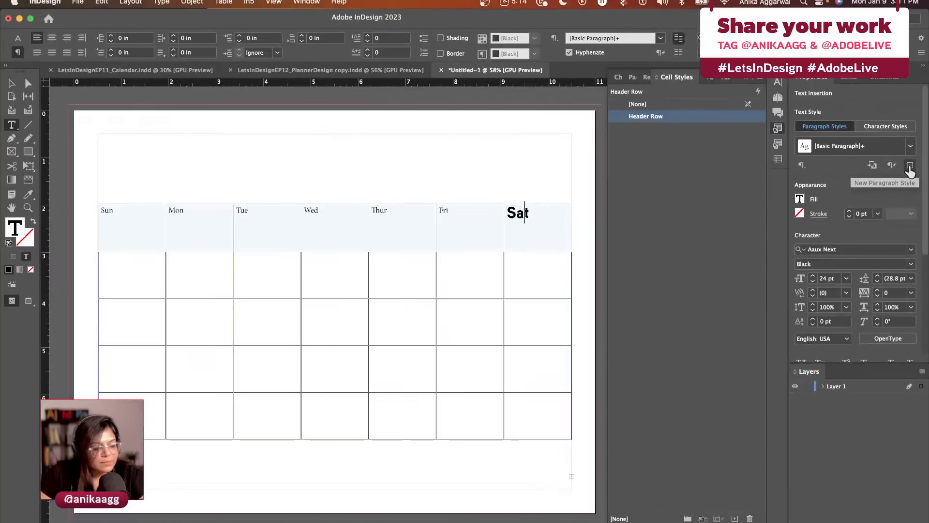
click(910, 167)
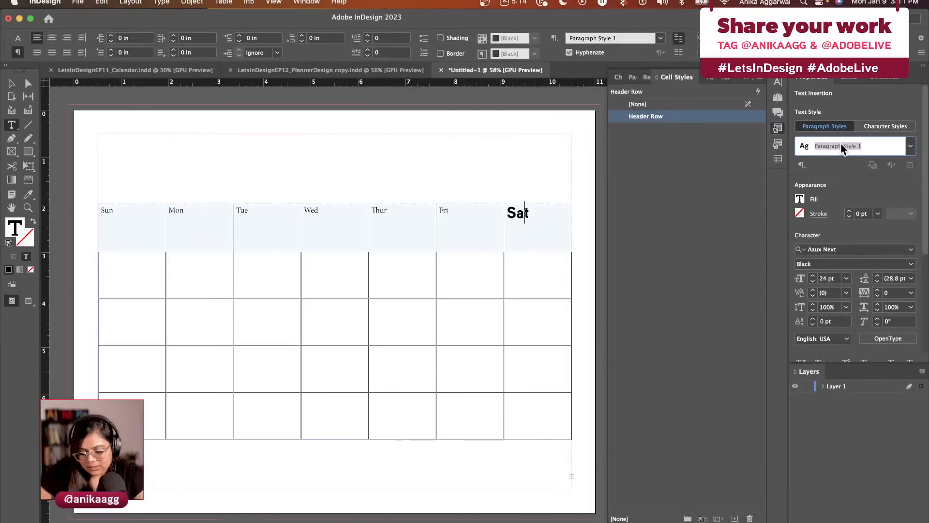
text(DaysOfth)
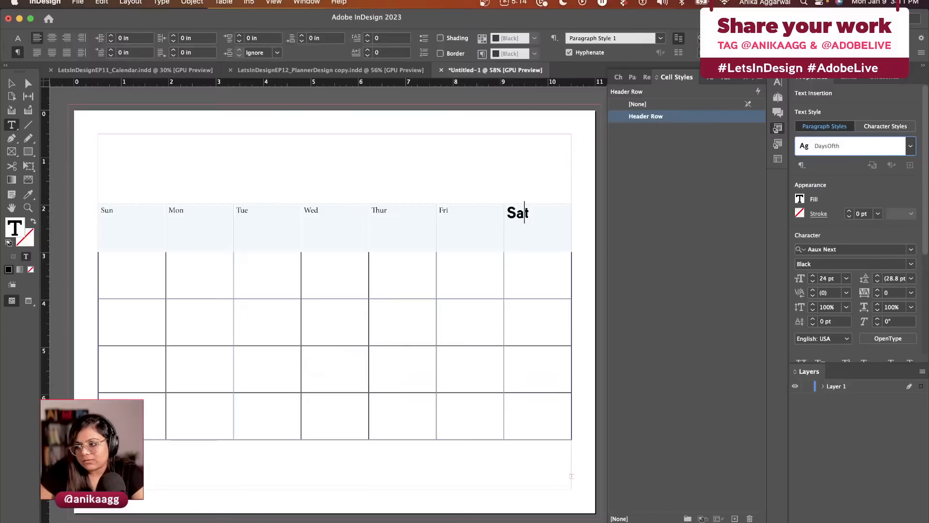
key(BackSpace)
key(BackSpace)
text(TheWeek)
key(Return)
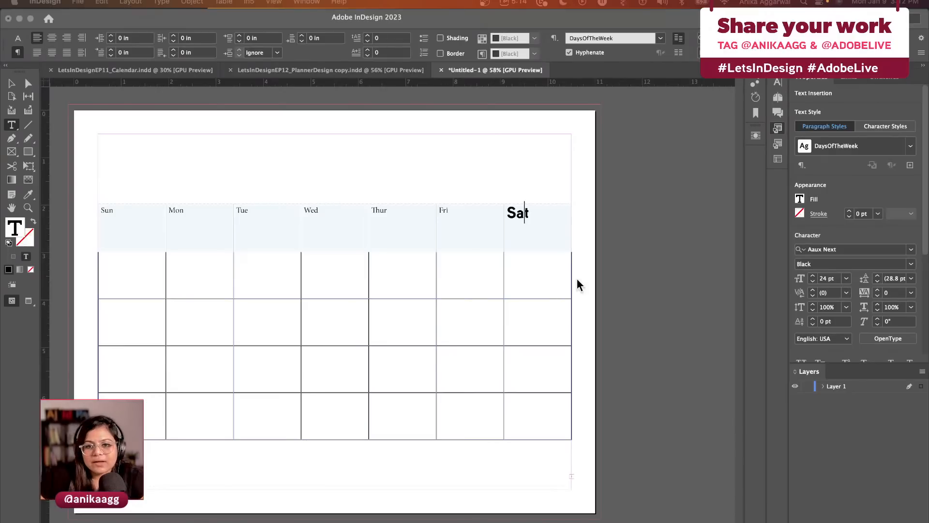
Step: Edit the DaysOfTheWeek paragraph style to use character colour C=100 M=90 Y=10 K=0 and turn its hyphenation off
click(542, 224)
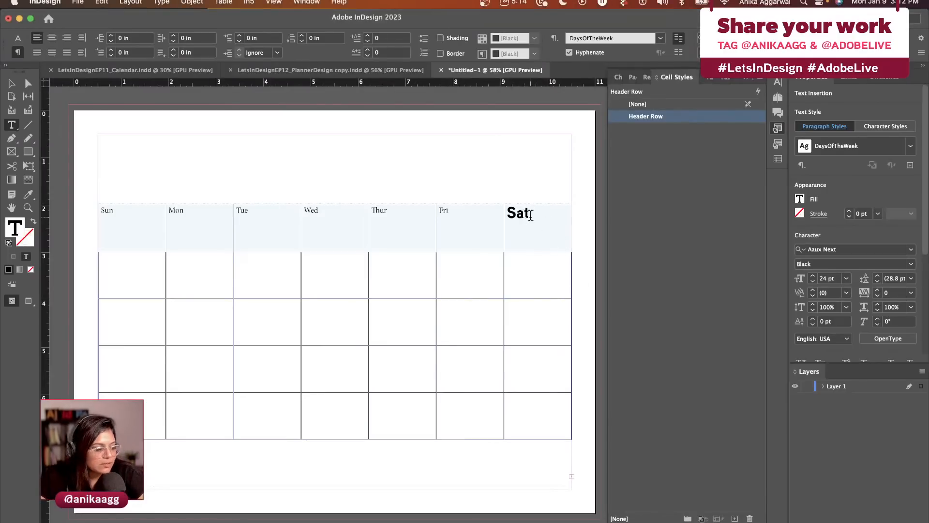
drag(532, 212, 506, 213)
click(527, 201)
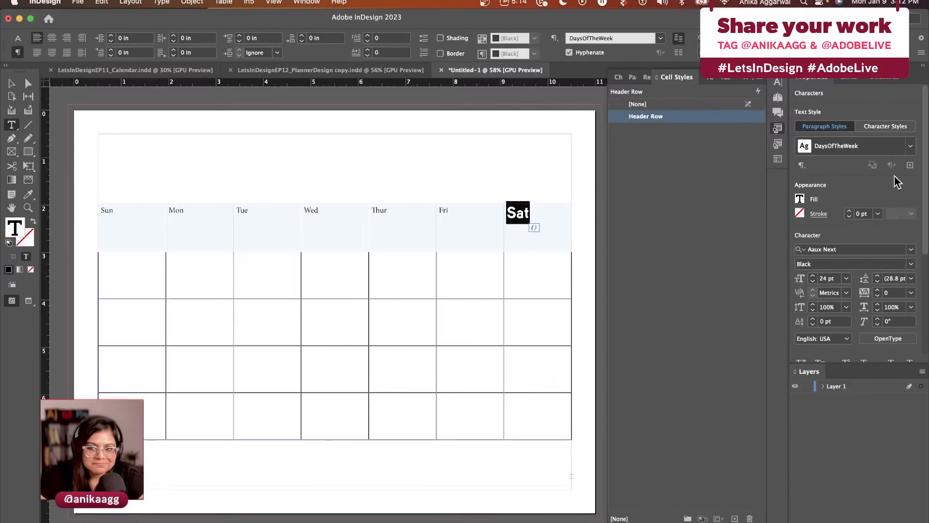
click(910, 150)
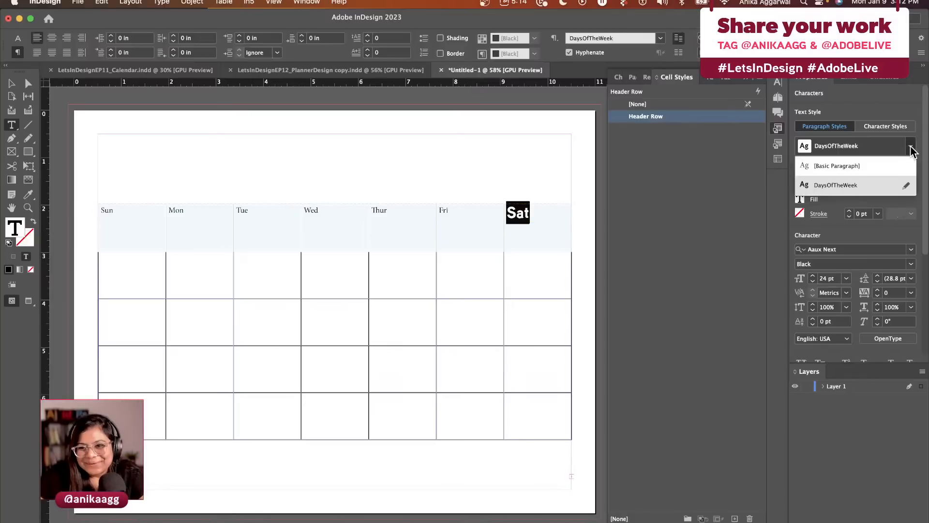
click(907, 187)
drag(506, 95, 568, 254)
click(312, 290)
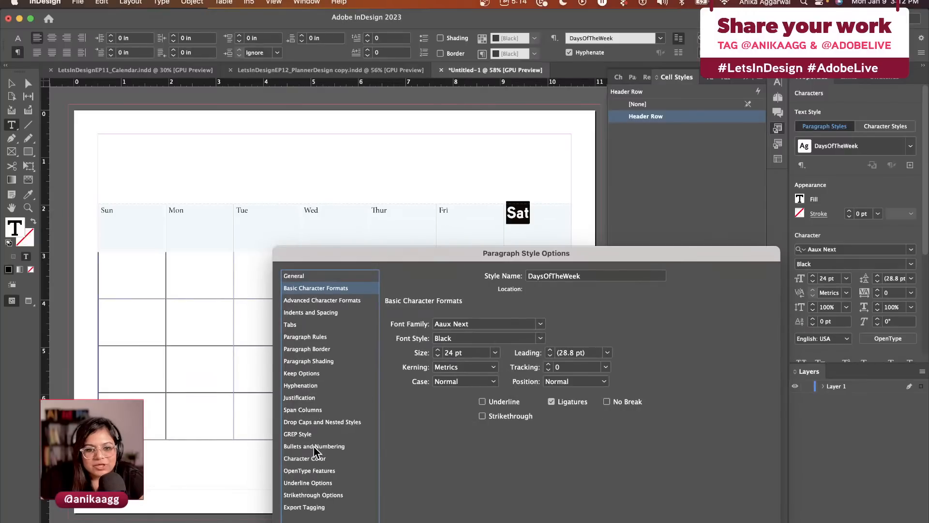
click(314, 458)
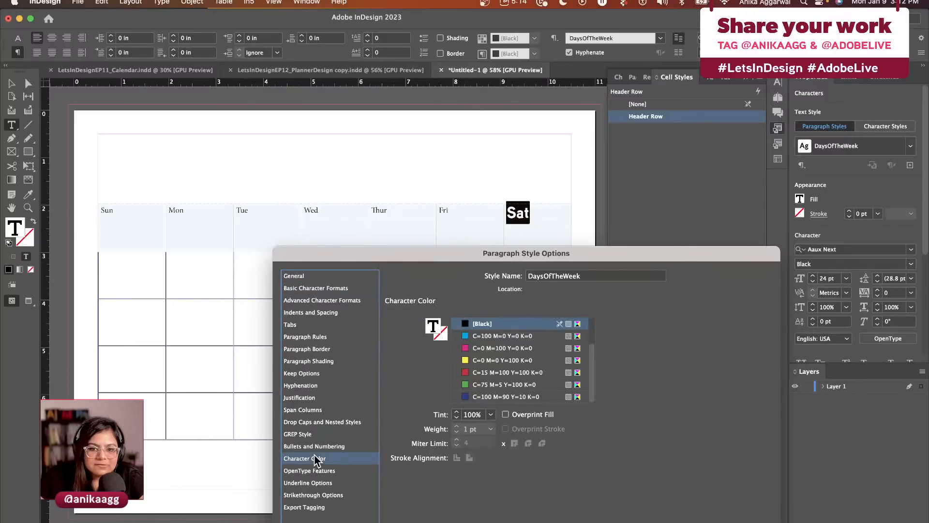
click(484, 395)
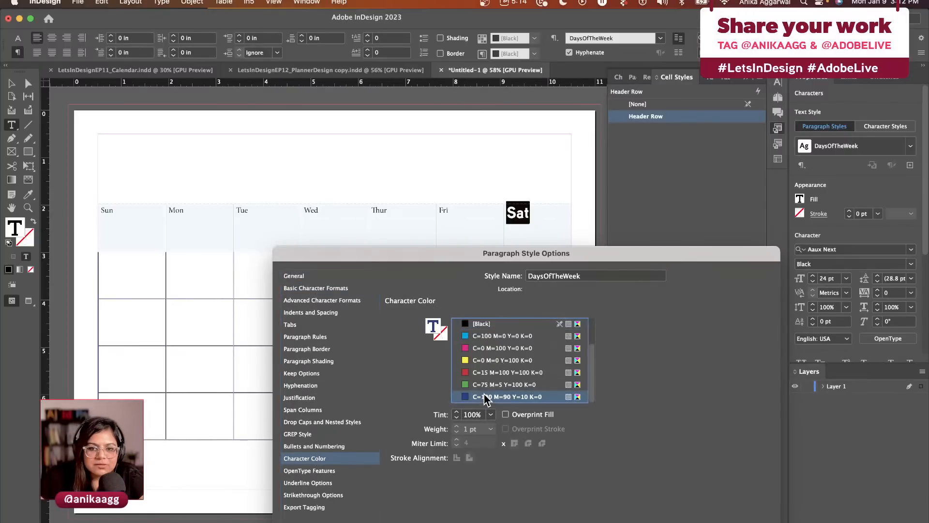
click(340, 385)
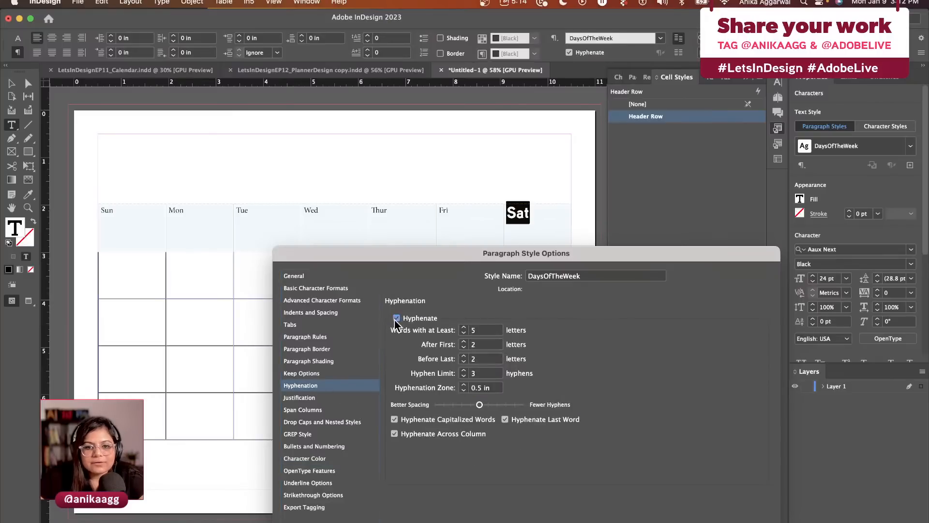
click(396, 318)
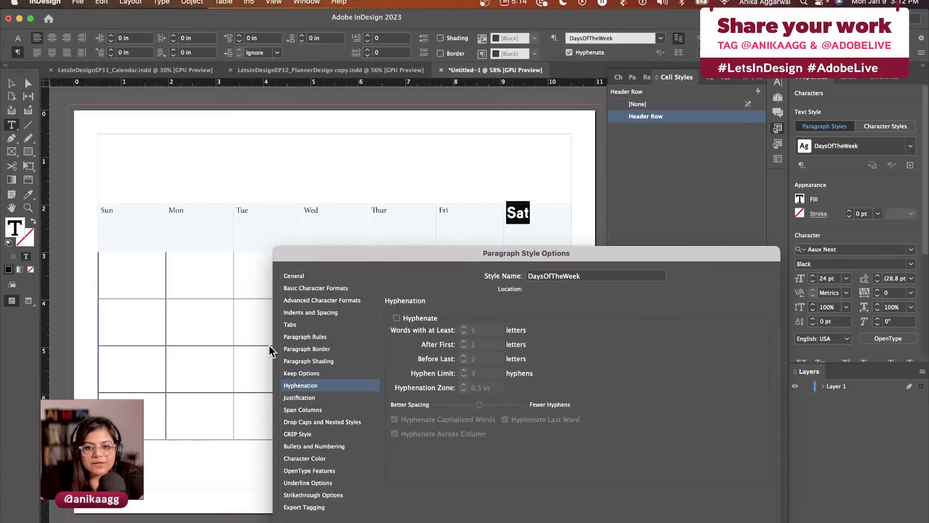
Step: Try a left indent of 0.0625 in for the DaysOfTheWeek style and reset it to 0 in
click(313, 337)
click(320, 325)
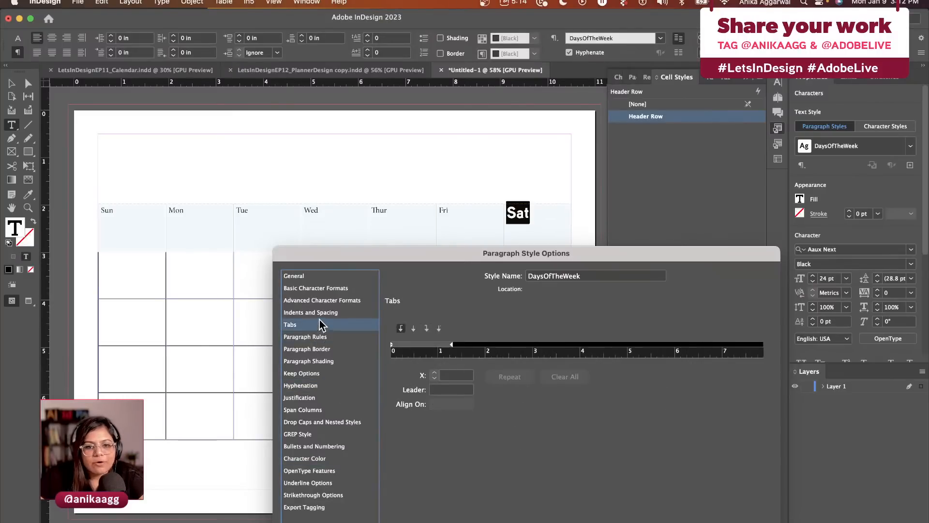
click(321, 314)
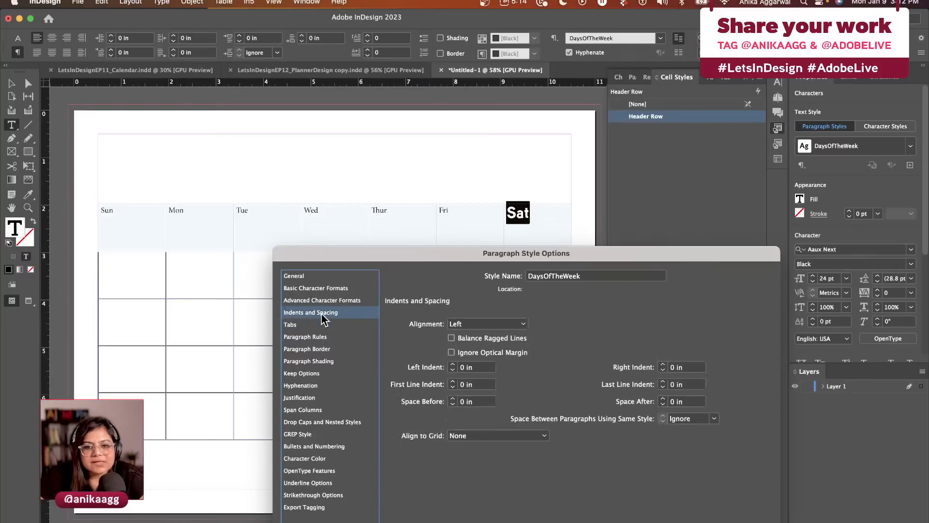
click(452, 364)
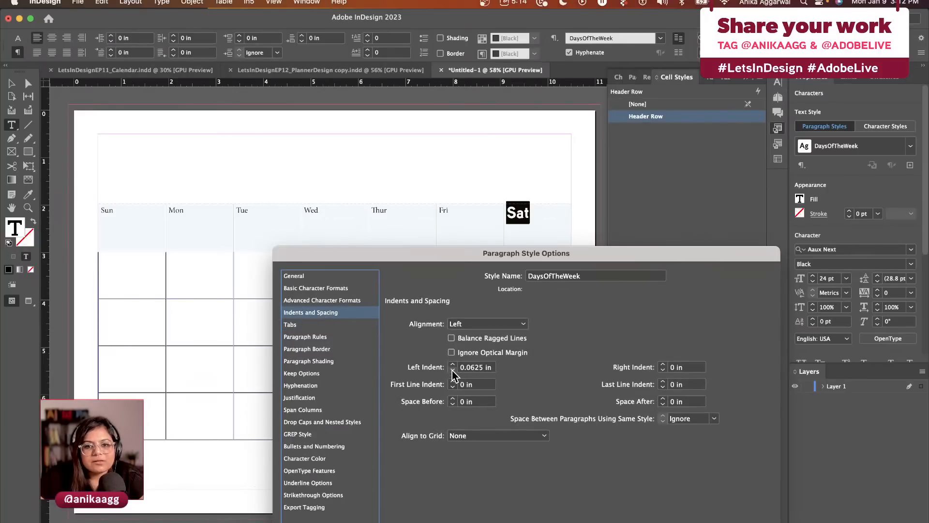
click(452, 370)
drag(475, 257, 376, 184)
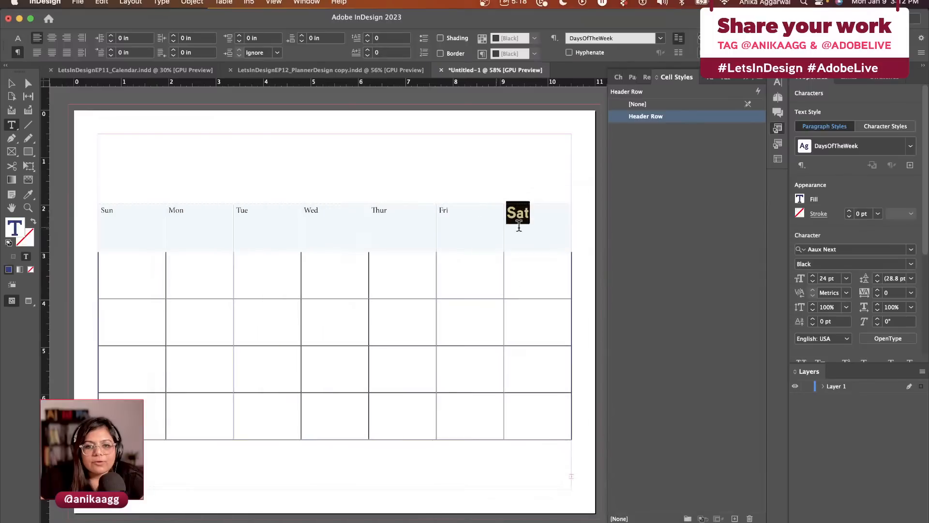
click(544, 228)
drag(449, 209, 429, 209)
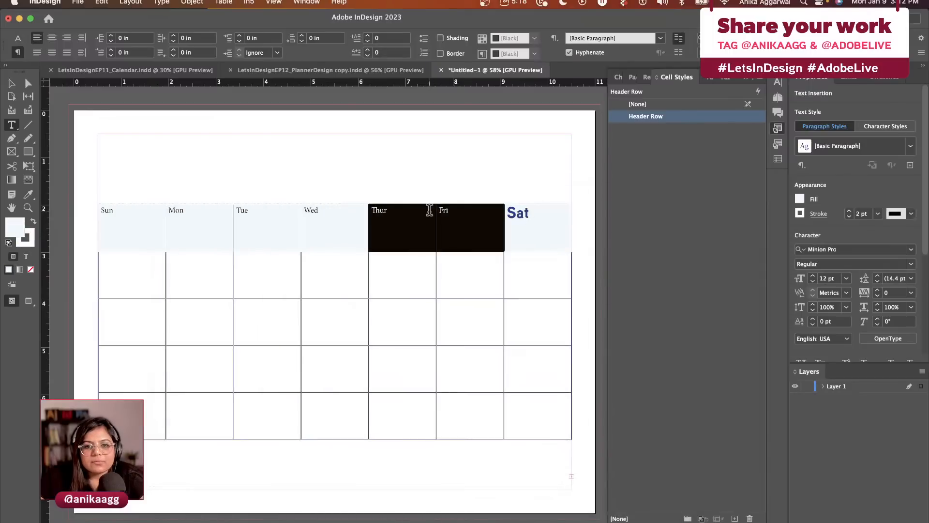
drag(114, 220, 443, 209)
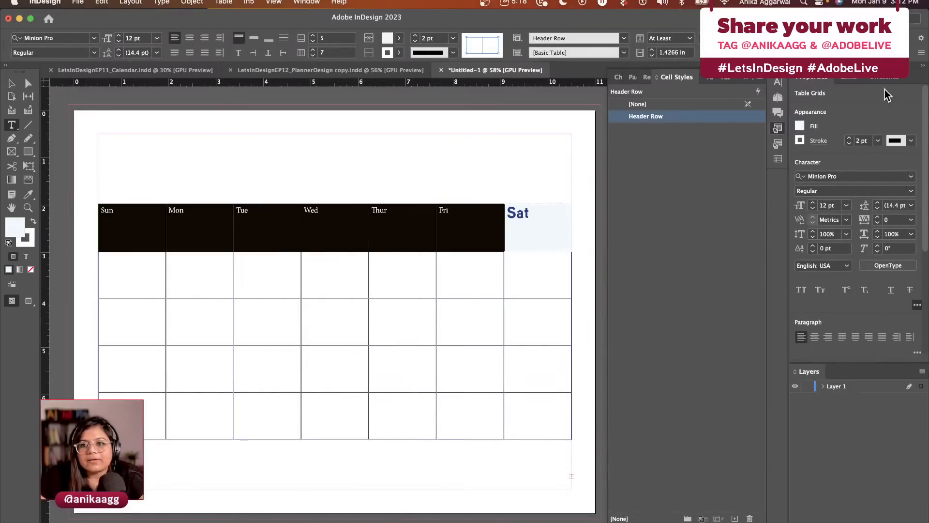
click(500, 203)
Step: Apply the DaysOfTheWeek paragraph style to the Fri, Thur and Wed header texts
click(461, 215)
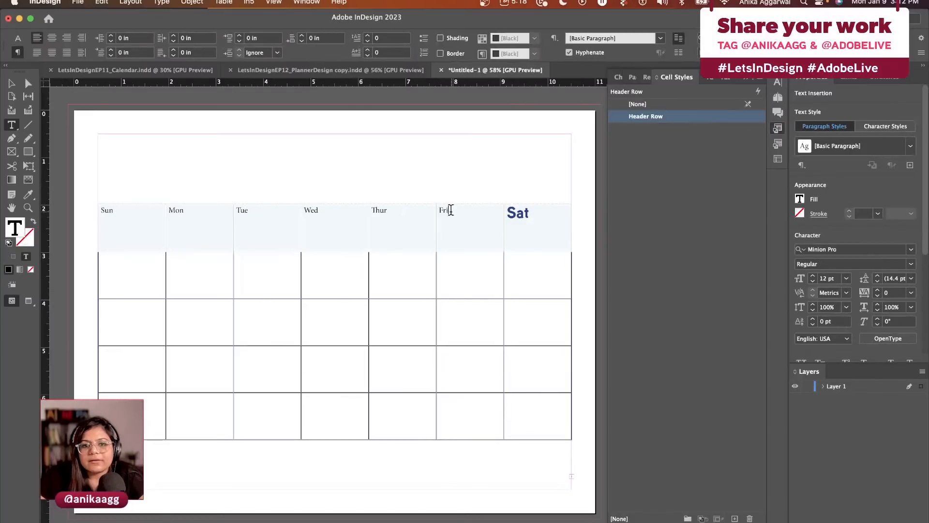
click(910, 146)
click(854, 176)
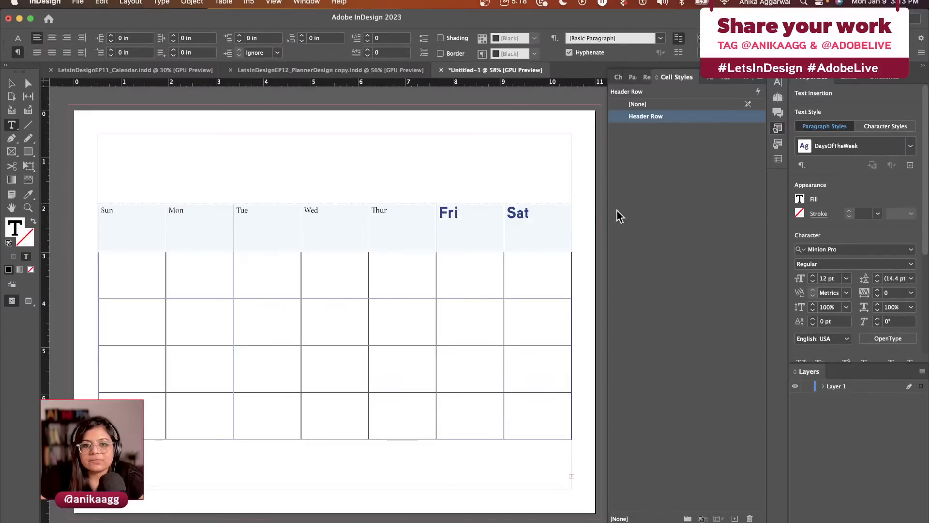
click(376, 215)
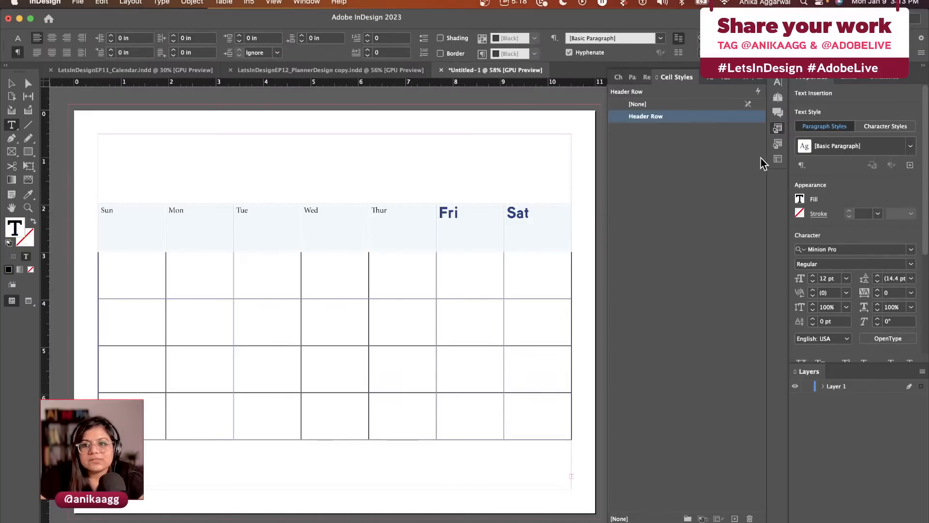
click(910, 146)
click(838, 179)
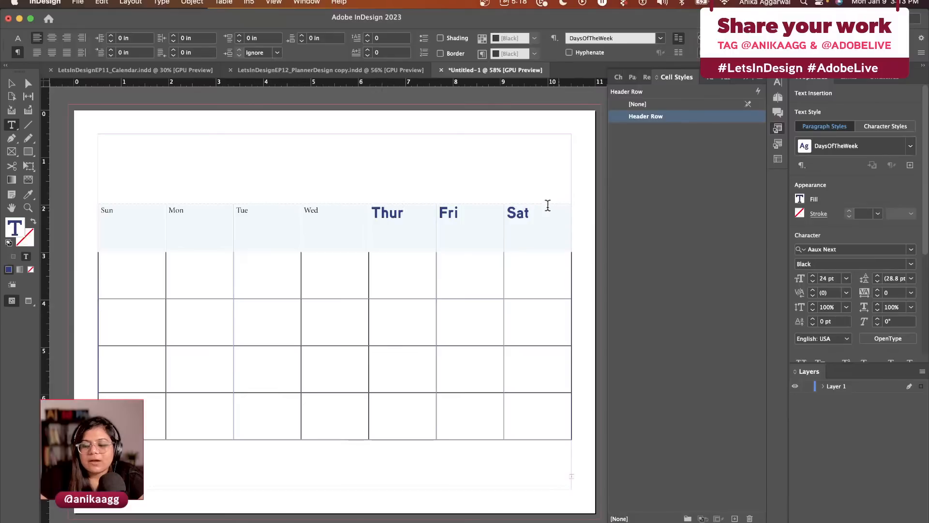
click(312, 210)
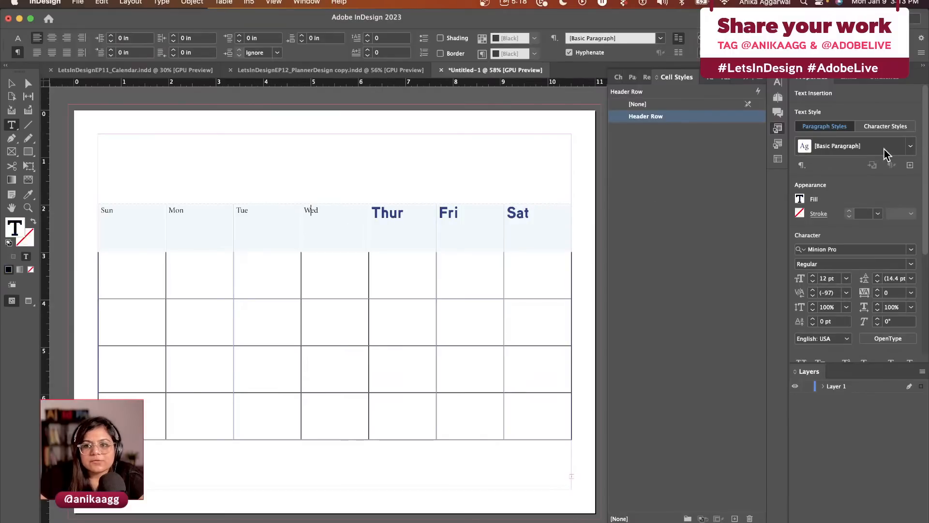
click(909, 146)
click(857, 183)
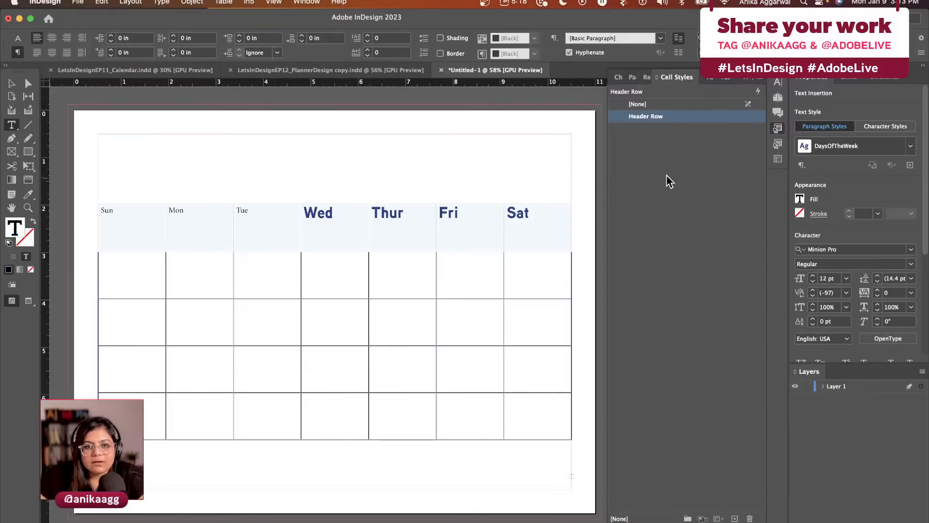
Step: Apply the DaysOfTheWeek paragraph style to the Tue, Mon and Sun header texts
click(241, 210)
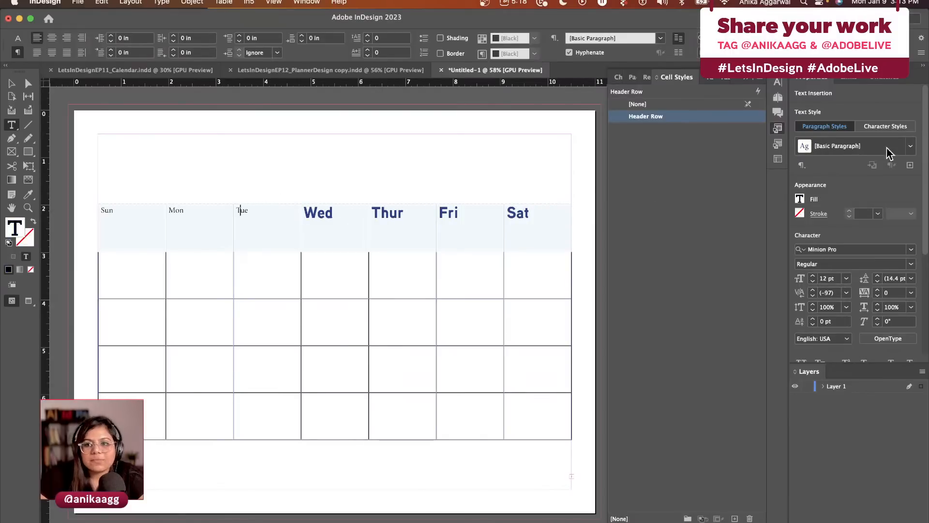
click(910, 146)
click(859, 186)
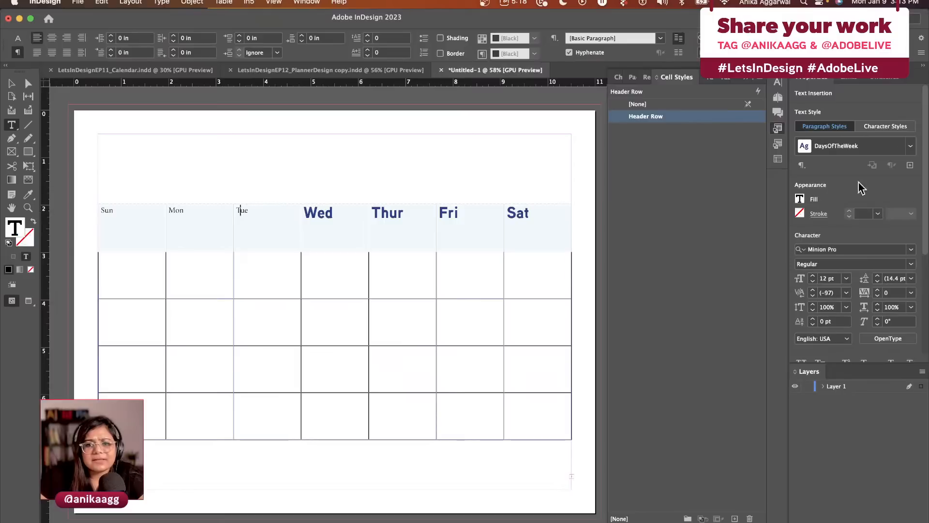
click(181, 212)
click(918, 142)
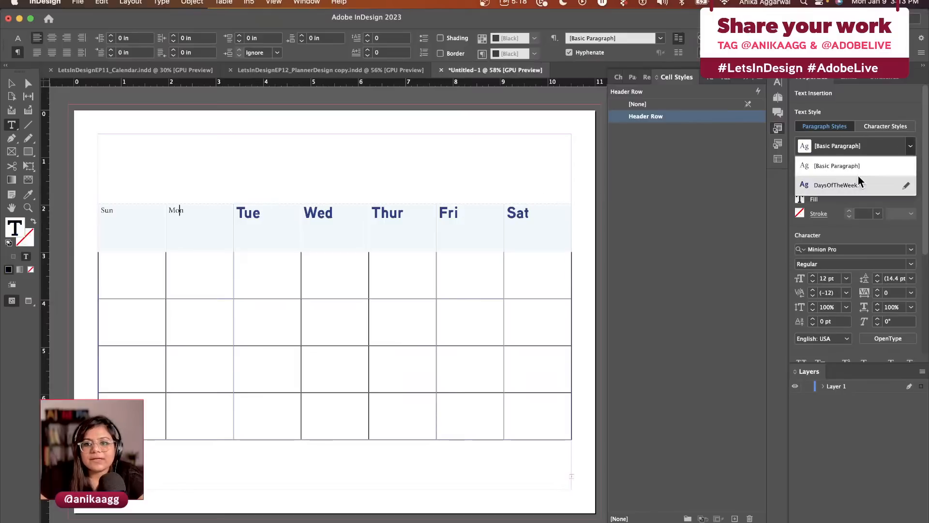
click(858, 177)
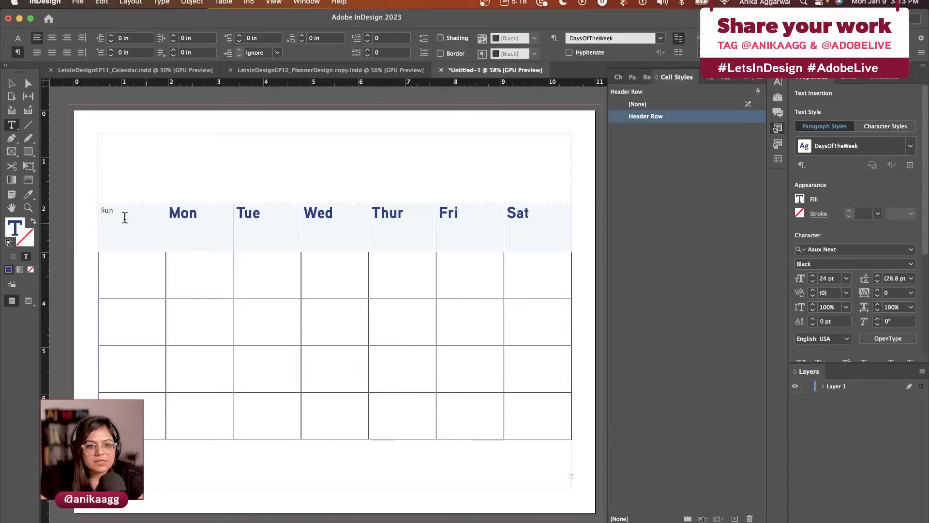
click(110, 212)
click(911, 146)
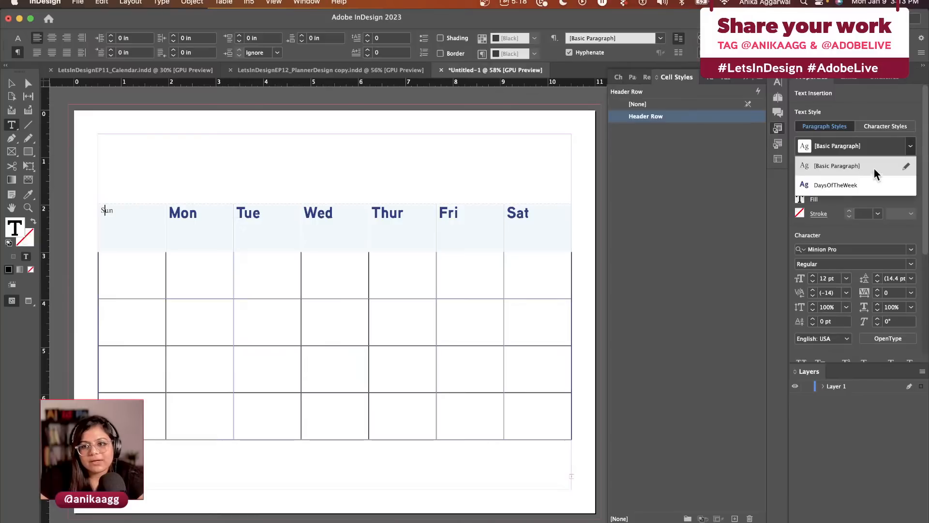
click(852, 184)
click(345, 187)
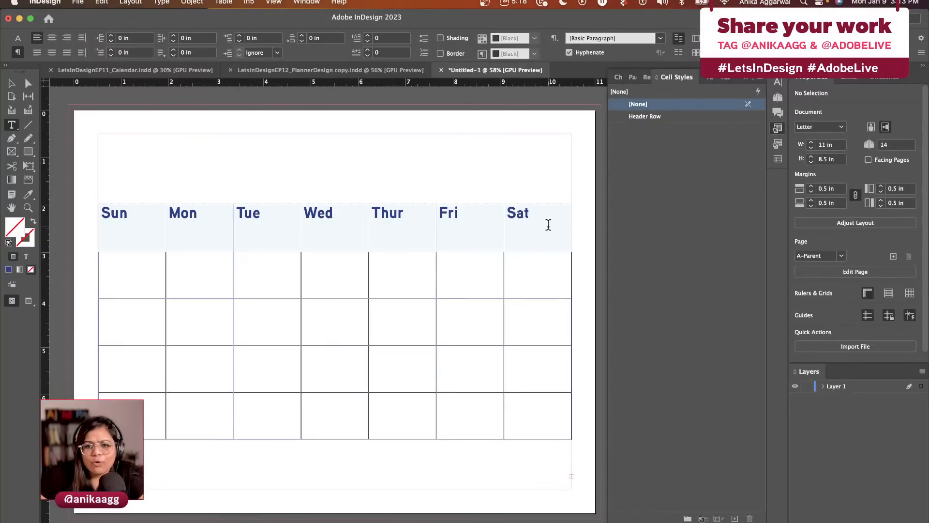
Step: Edit the Header Row cell style so its text's vertical justification is Align Center
click(673, 117)
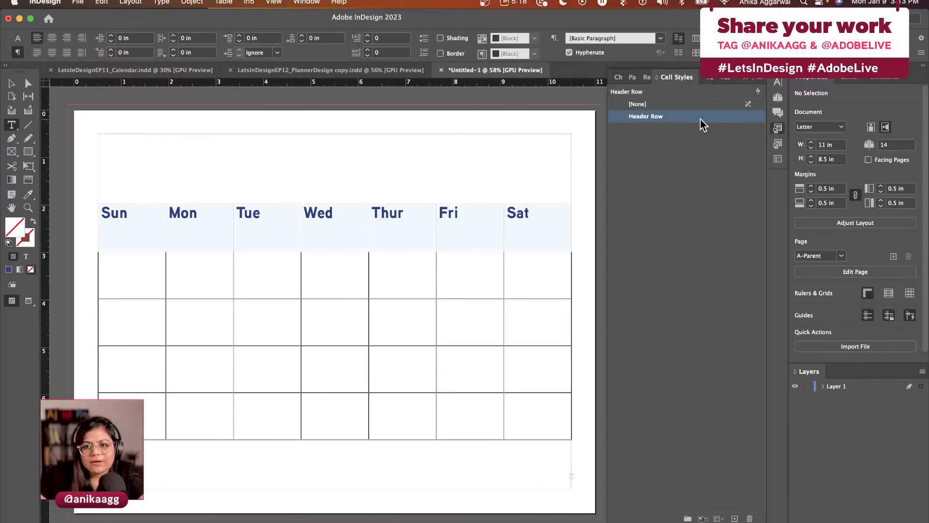
double_click(701, 119)
click(392, 345)
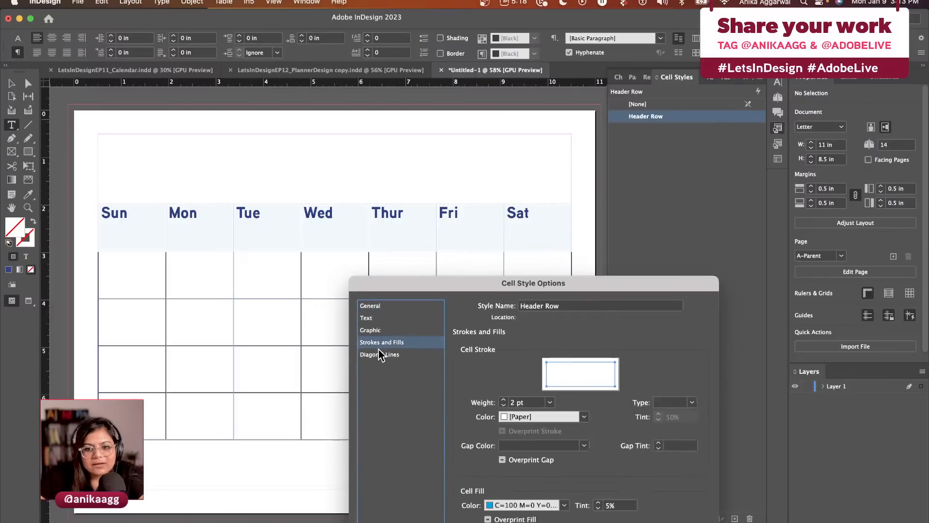
click(382, 320)
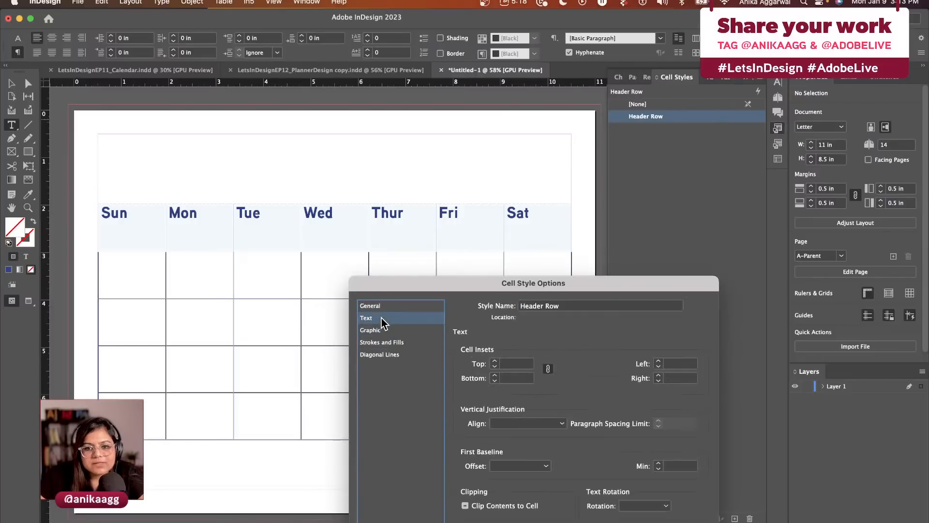
click(547, 423)
click(528, 446)
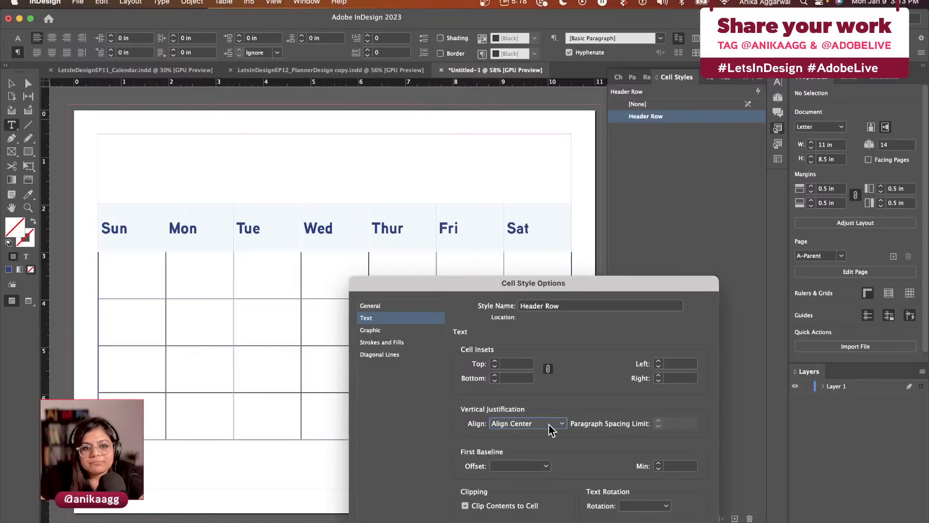
key(Return)
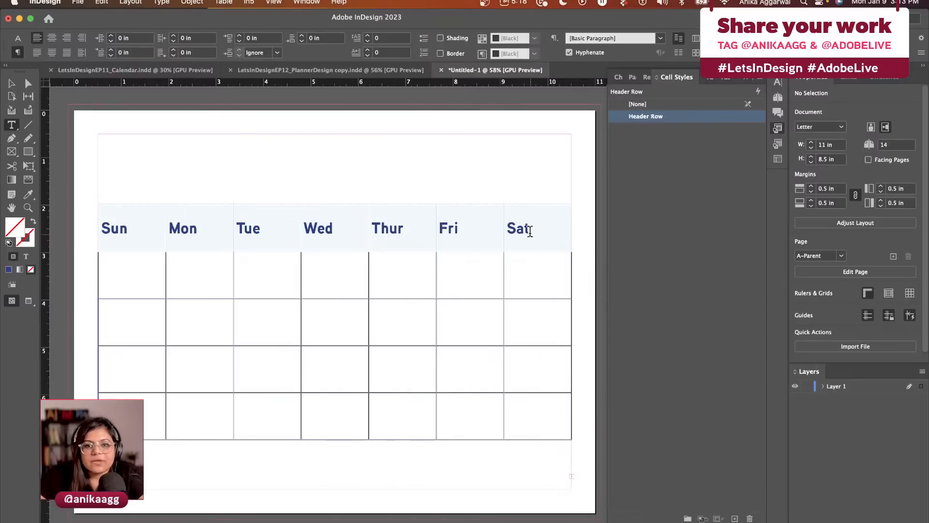
Step: Center the weekday names horizontally in all seven header cells, Sun to Sat
click(528, 230)
key(Escape)
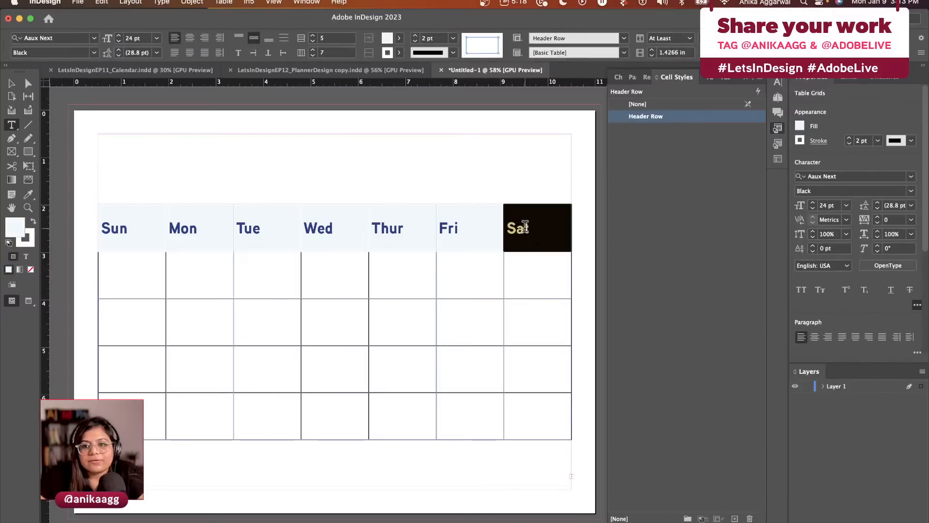
click(828, 338)
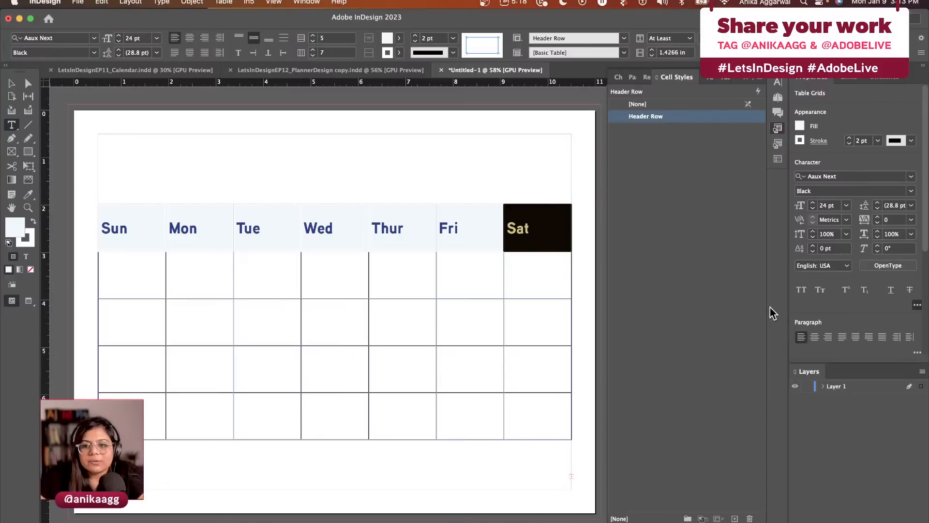
click(815, 338)
drag(446, 217, 124, 221)
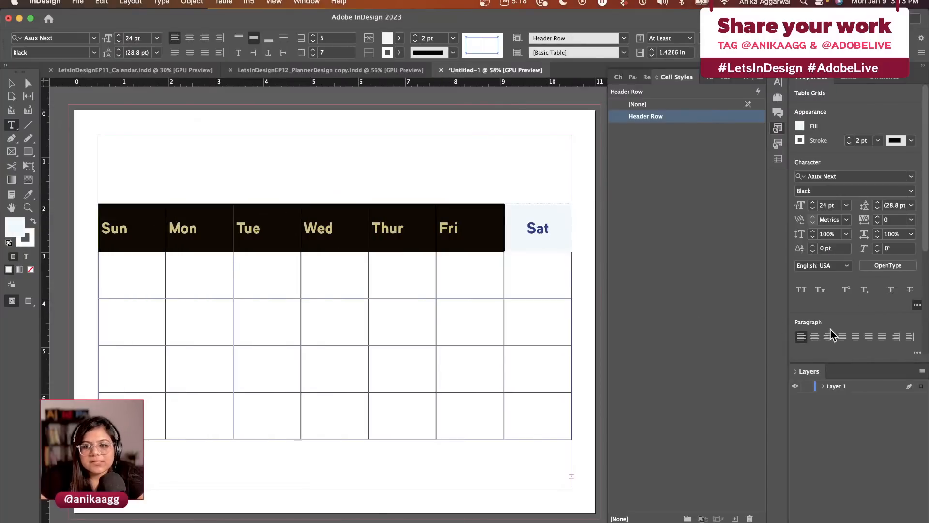
click(815, 337)
key(Escape)
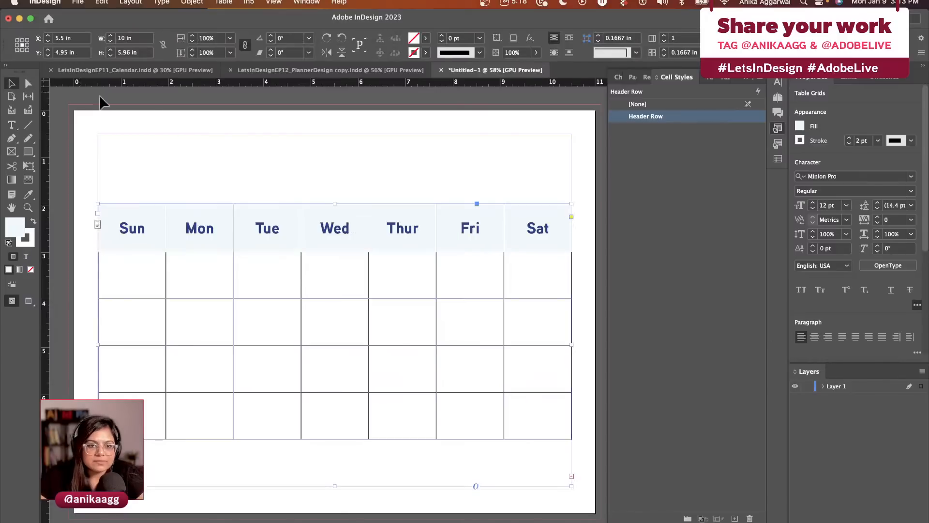
Step: Move the calendar table frame slightly down on the parent page and deselect it
click(305, 166)
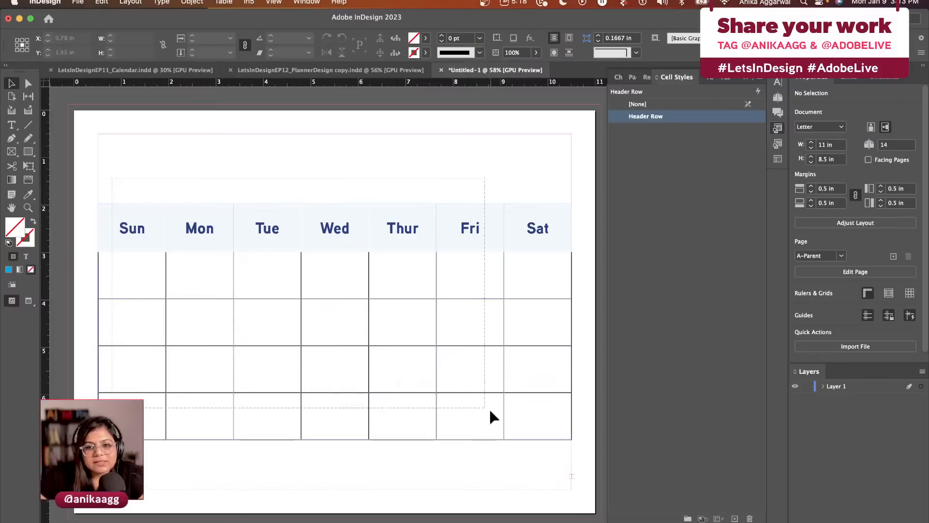
click(471, 317)
drag(368, 242, 370, 251)
click(355, 178)
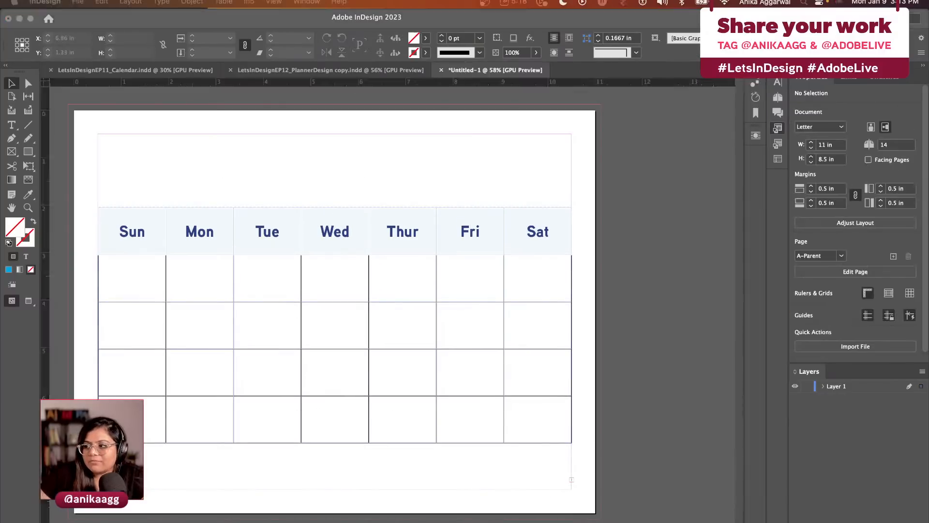
click(398, 182)
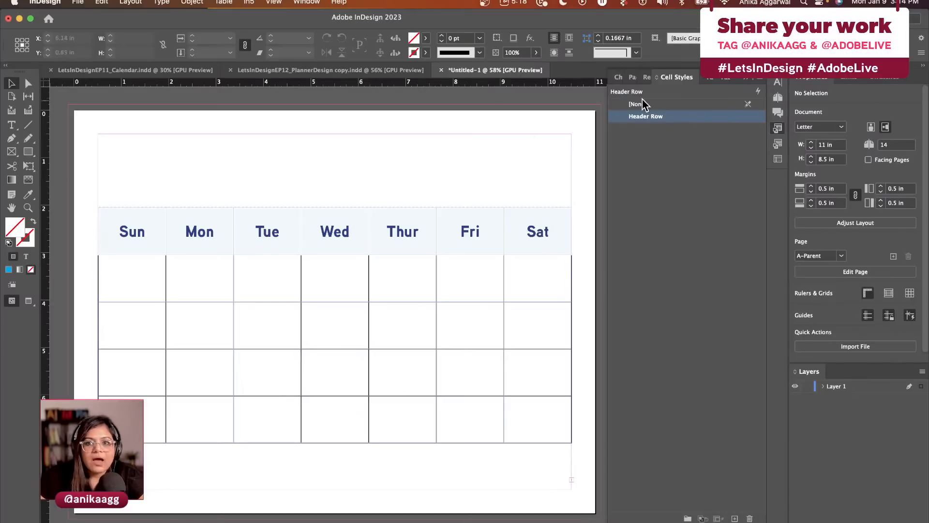
Step: Review the parent calendar table on the document pages, opening page 3 and returning to page 1
click(777, 98)
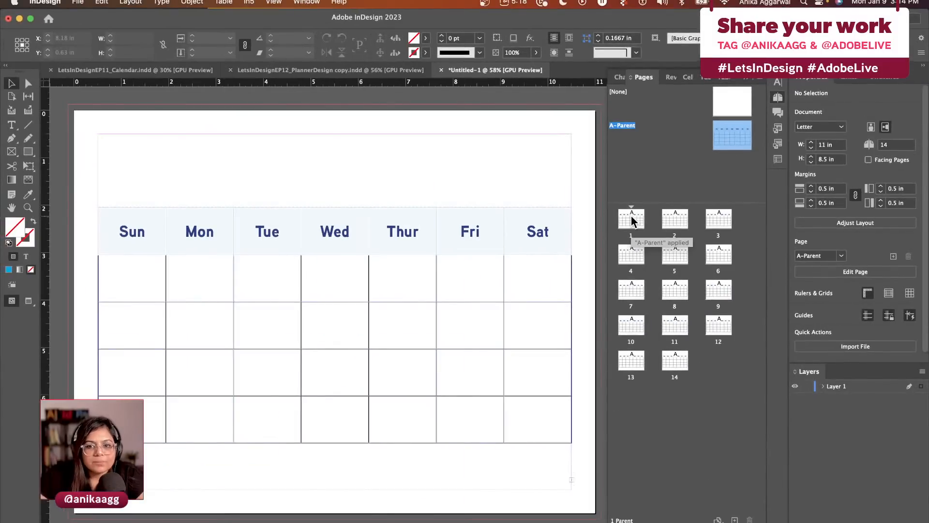
click(670, 225)
click(718, 220)
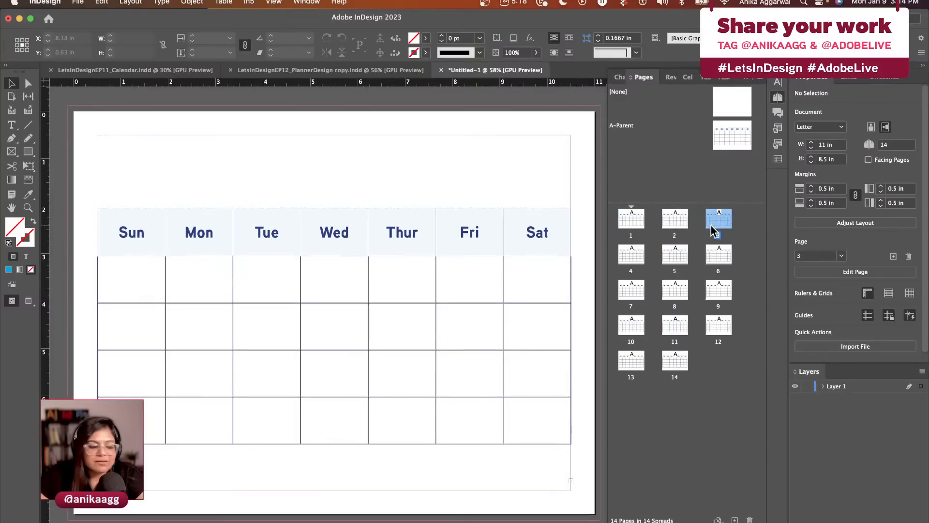
scroll(440, 332, down, 2)
scroll(437, 331, down, 10)
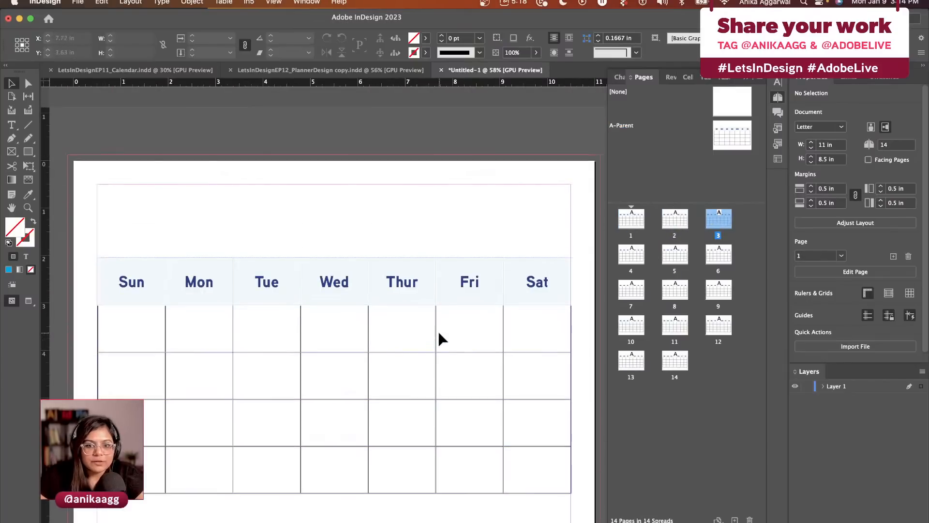
click(725, 139)
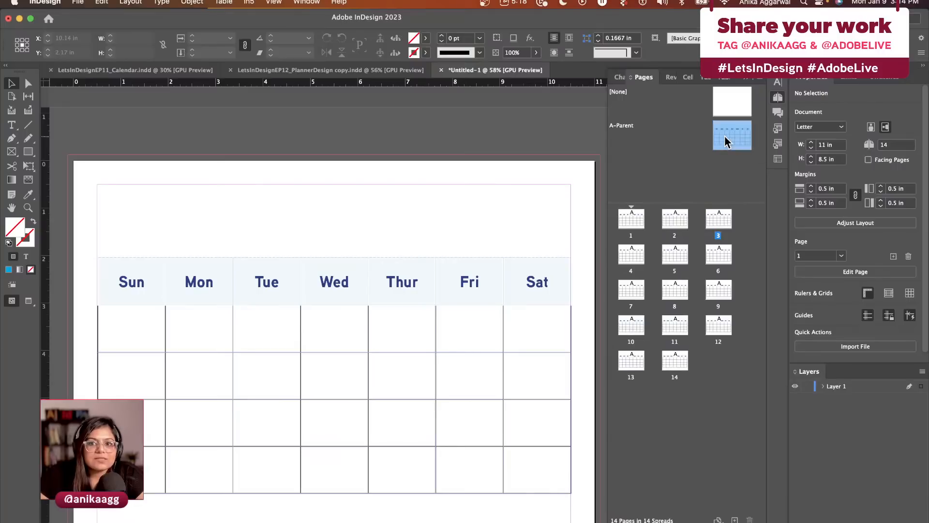
click(198, 211)
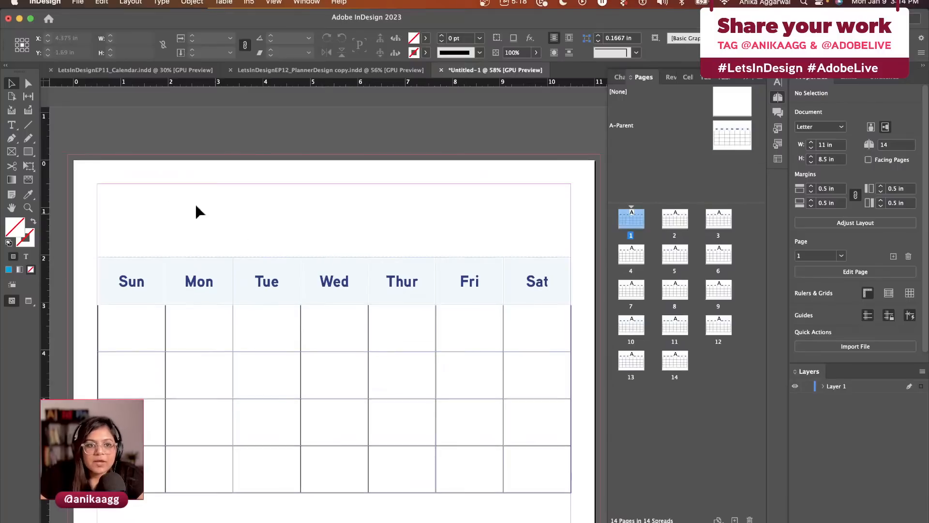
Step: Add a text frame about 0.82 by 0.67 in at page 1's upper-left margin corner, containing "20" in the DaysOfTheWeek paragraph style
click(12, 125)
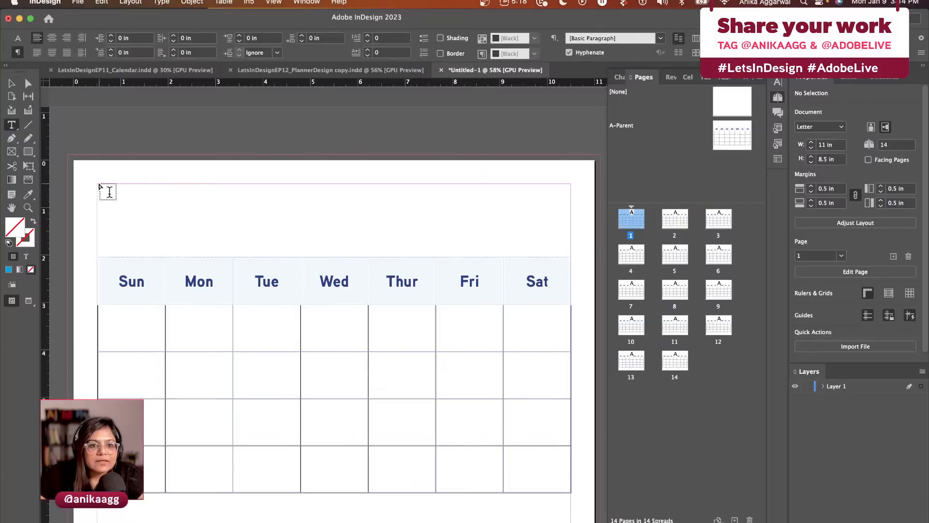
drag(99, 184, 136, 215)
text(20)
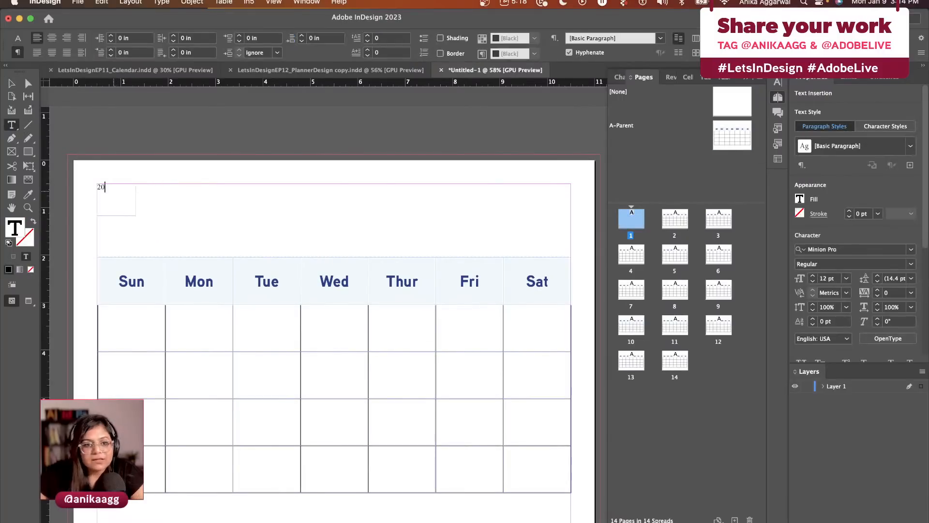
key(Escape)
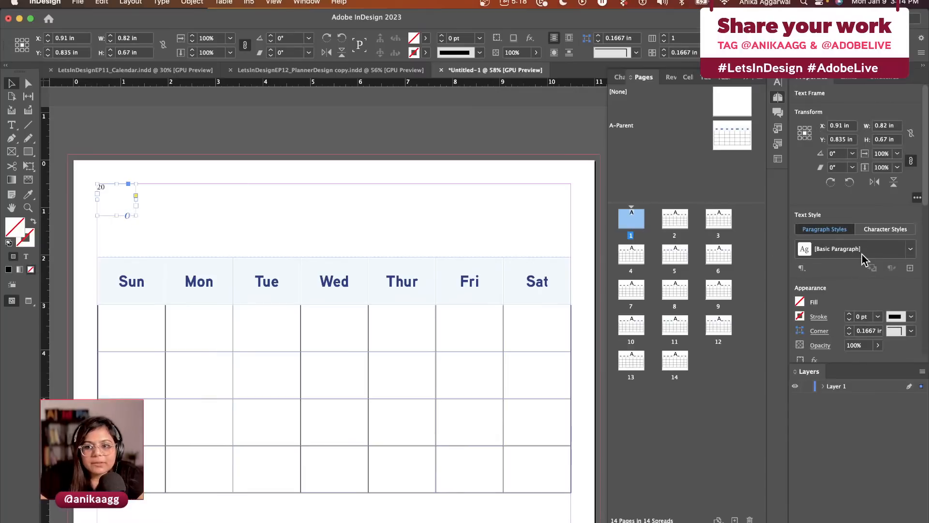
click(910, 248)
click(883, 287)
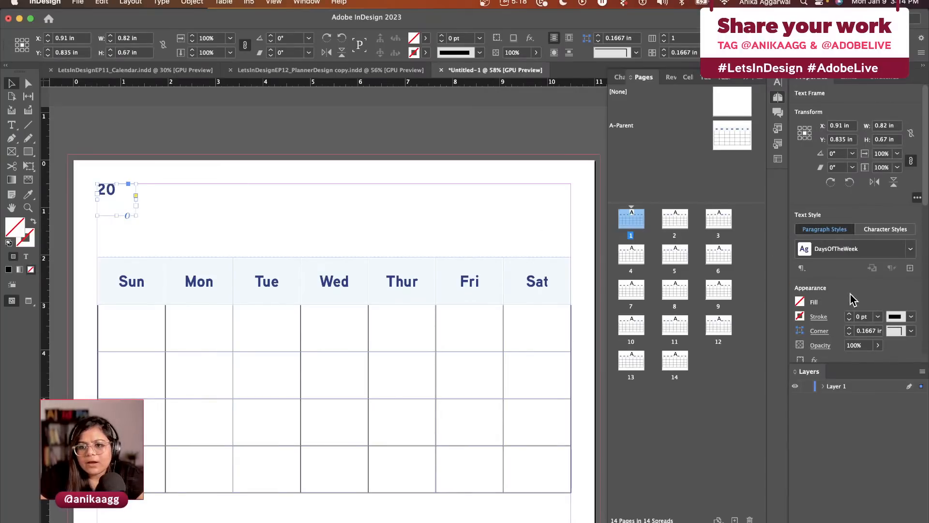
Step: Set the "20" text to 60 pt and enlarge its frame to about 1.1 by 0.77 in
double_click(108, 190)
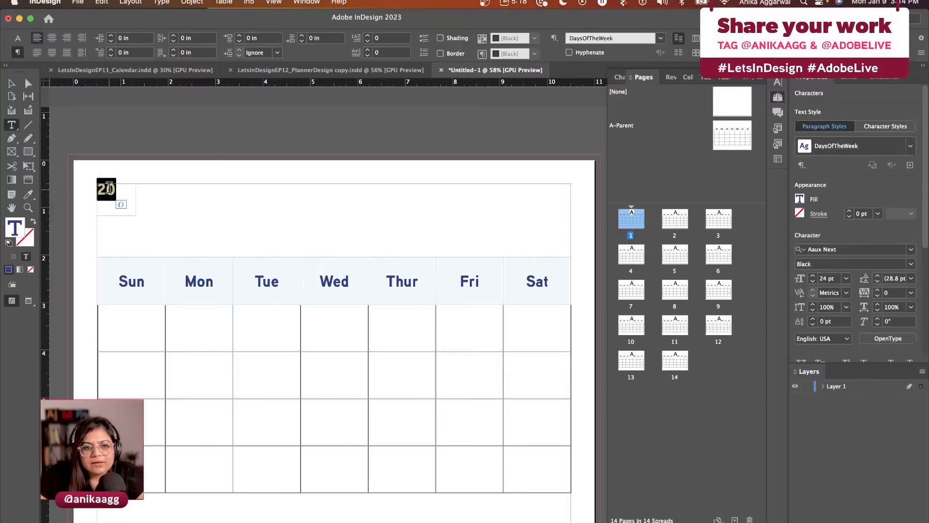
click(911, 263)
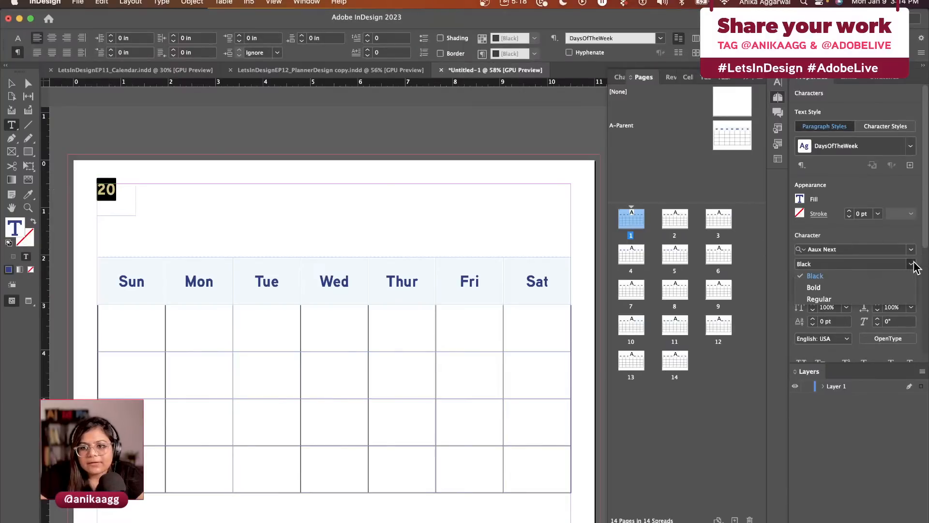
click(852, 275)
click(846, 278)
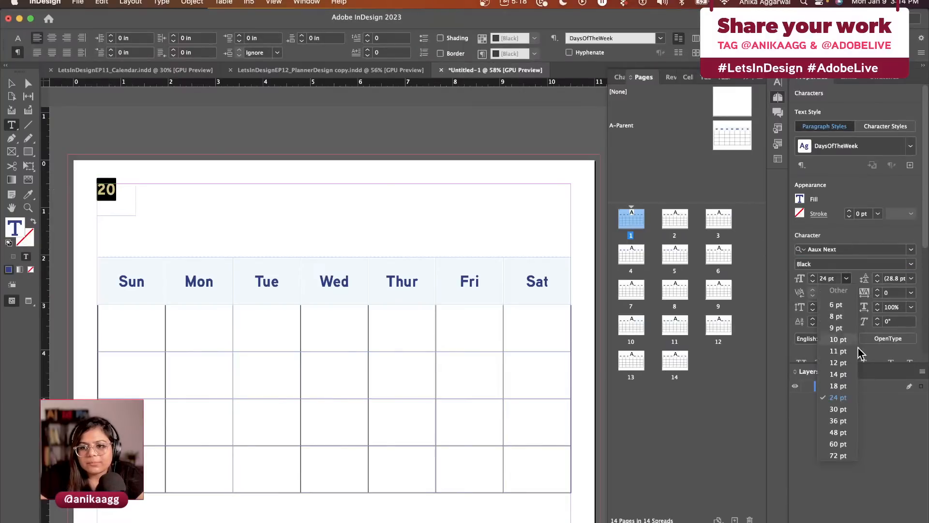
click(853, 443)
key(Escape)
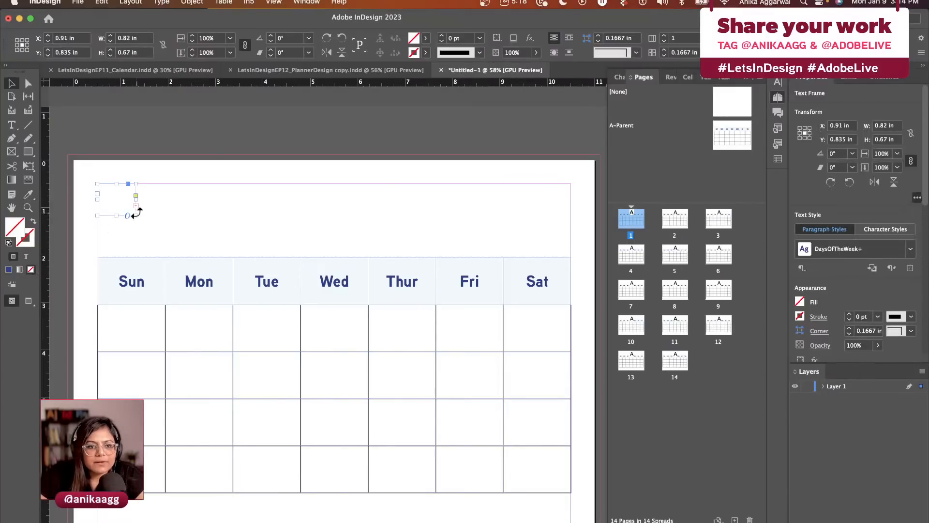
drag(136, 216, 169, 255)
Step: Duplicate the "20" frame diagonally below and to the right of the original, and change the copy's text to "23"
click(170, 216)
double_click(144, 234)
text(3)
key(Escape)
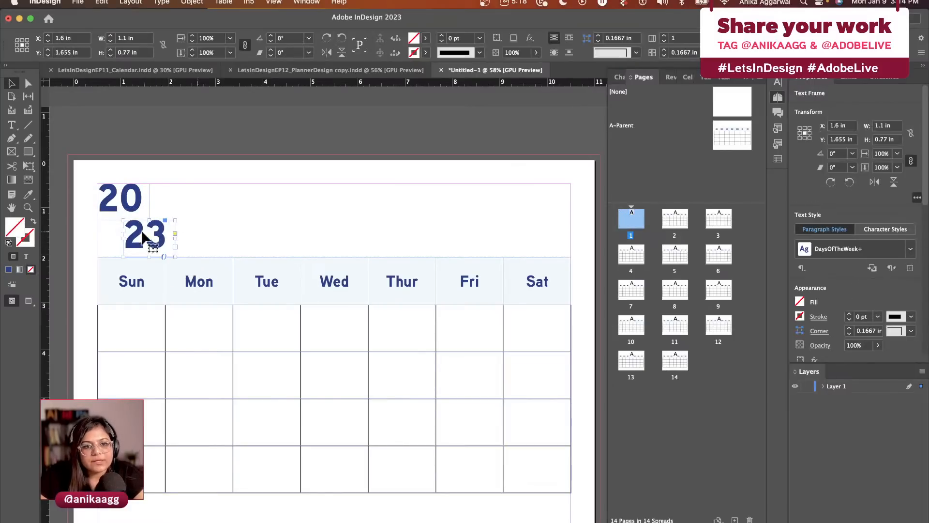
Step: Reduce the "20" text's font size to 36 pt and deselect it
click(134, 216)
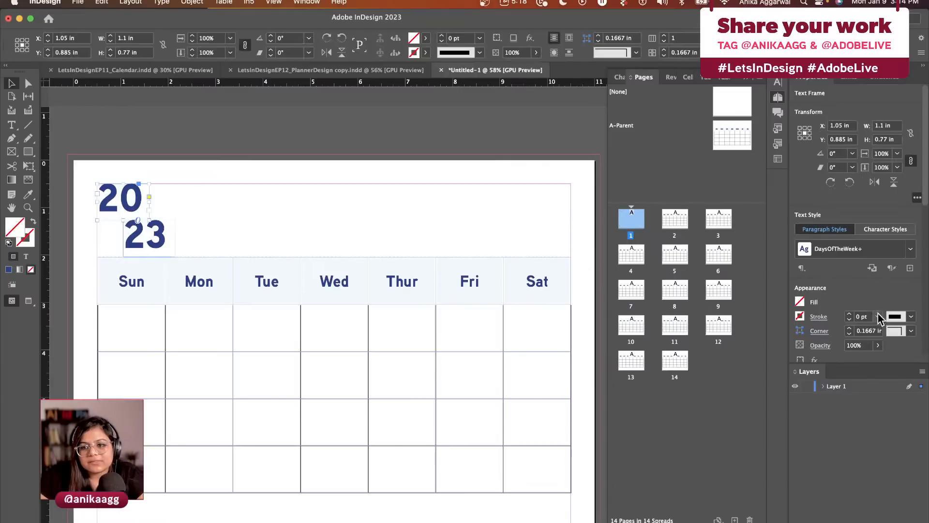
triple_click(137, 209)
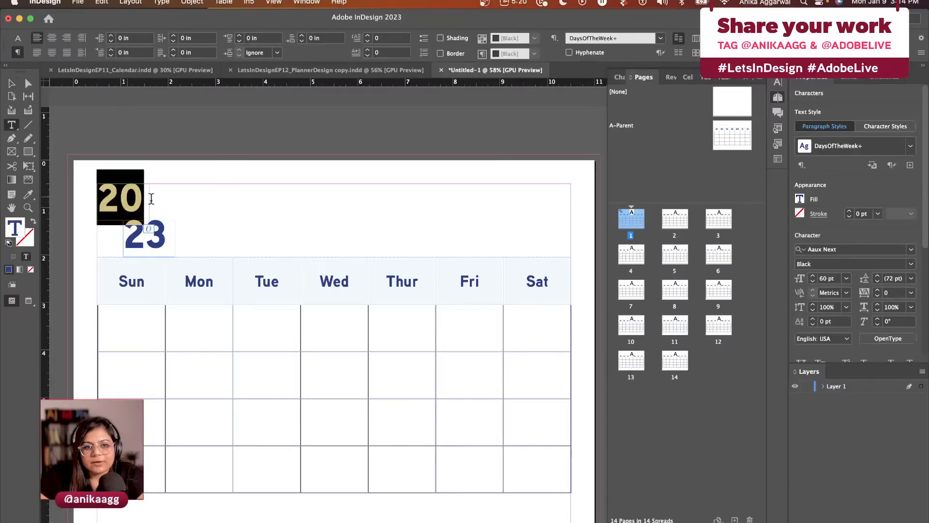
click(846, 278)
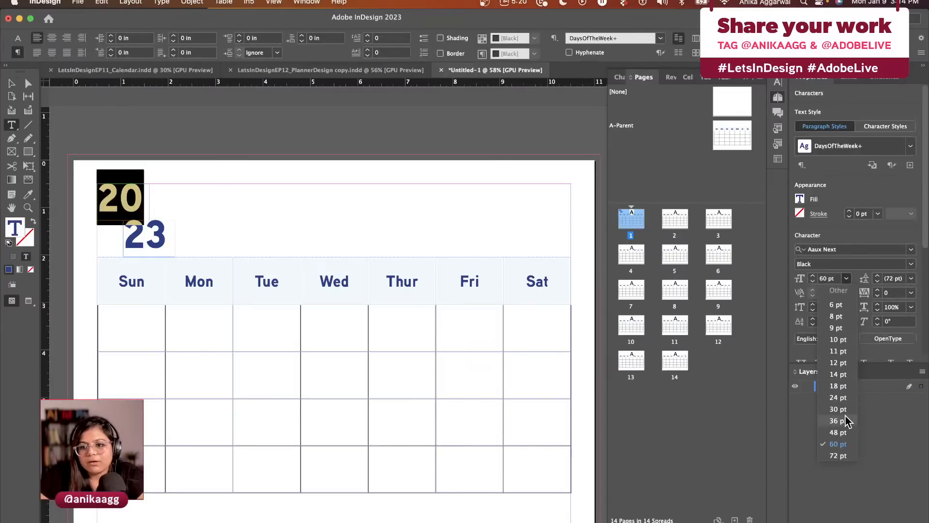
click(842, 433)
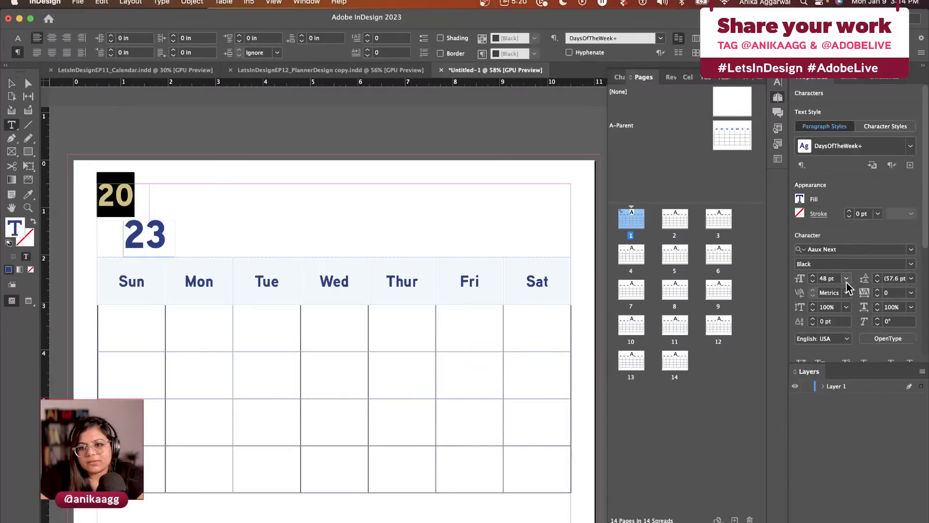
click(846, 279)
click(842, 421)
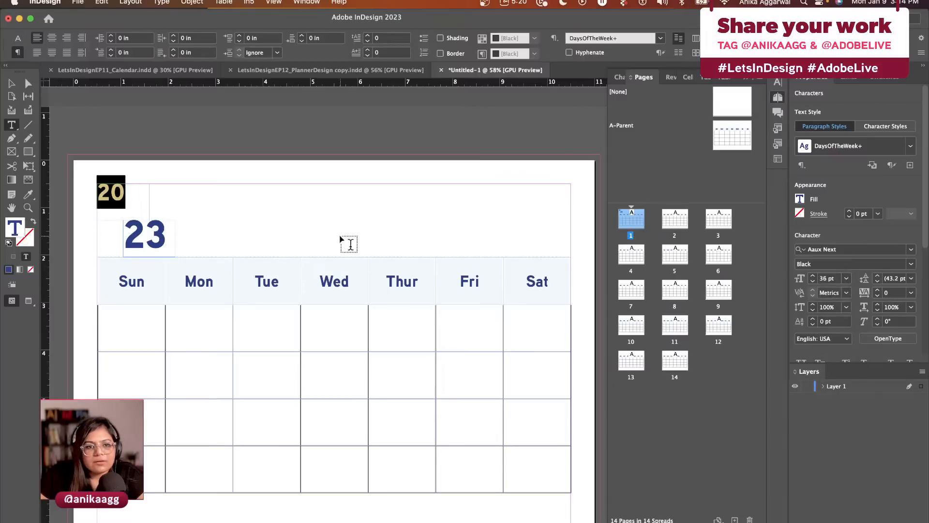
click(346, 242)
Step: Delete the larger "23" text frame below the "20"
click(158, 233)
key(Escape)
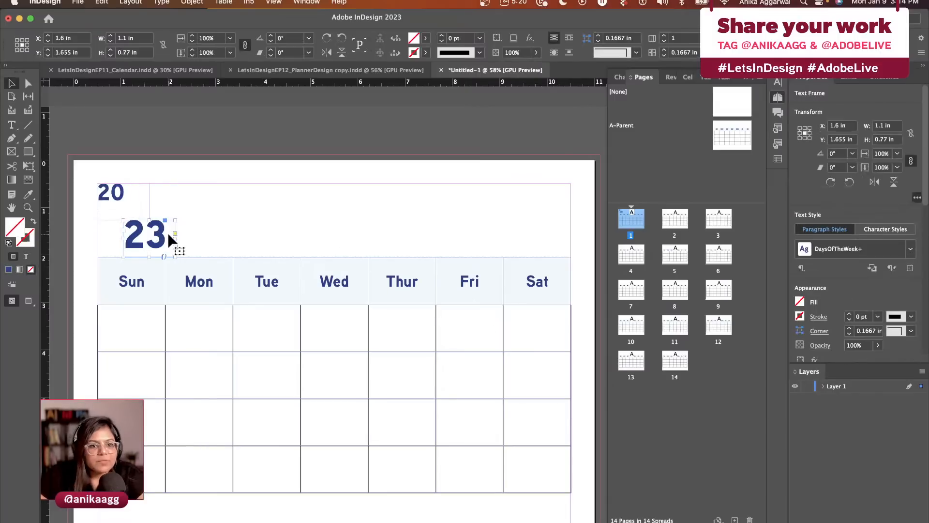
key(Delete)
Step: Shrink the "20" text frame to fit its text
click(145, 198)
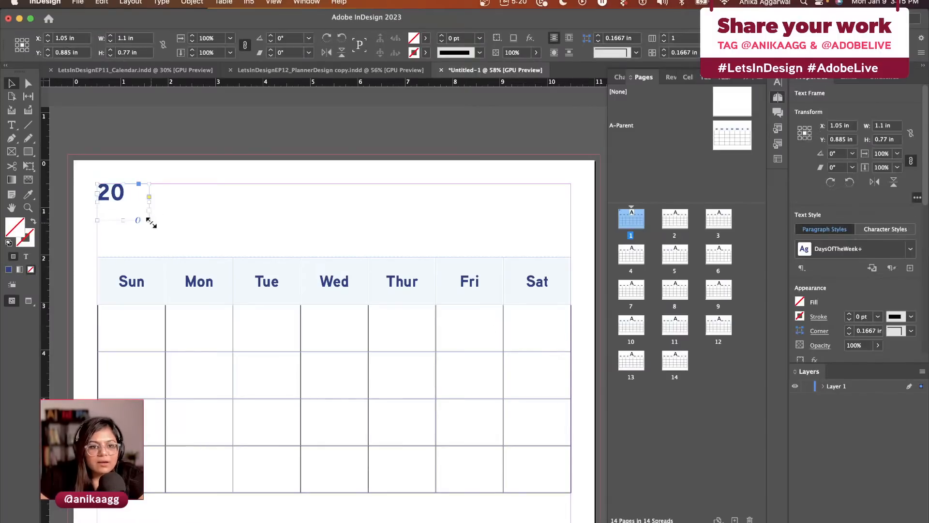
double_click(150, 221)
click(150, 220)
Step: Duplicate the fitted "20" frame slightly below and to the right, change the copy to "23", and deselect it
drag(106, 198, 138, 213)
double_click(123, 218)
text(3)
key(Escape)
click(155, 193)
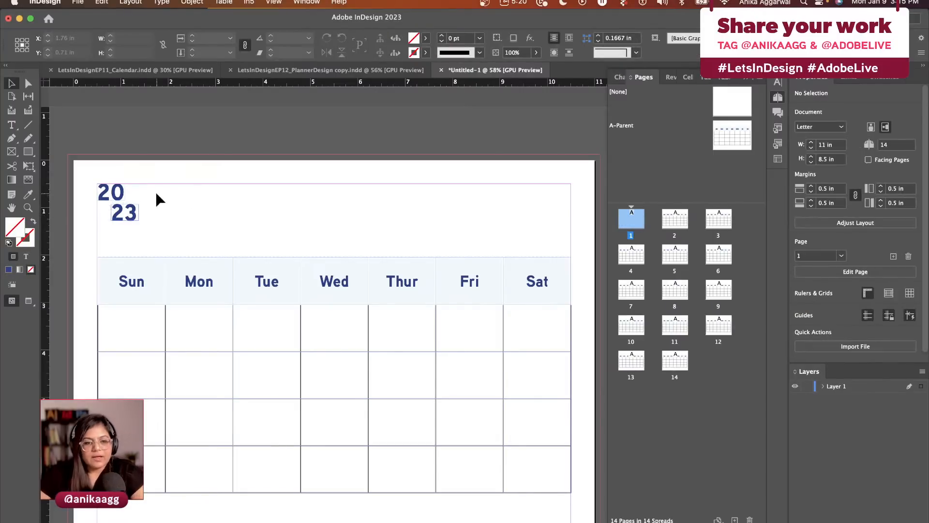
Step: Preview page 1 without guides and frame edges, then return to the normal view
key(w)
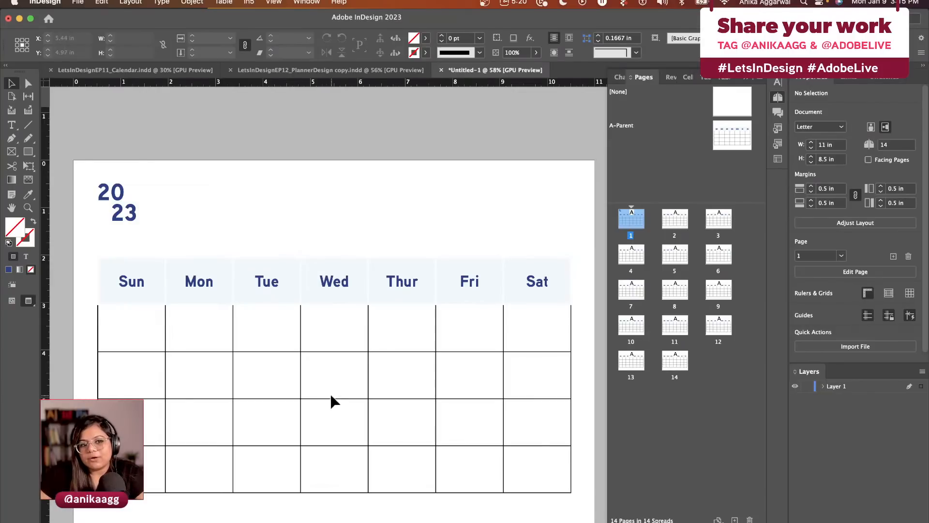
key(w)
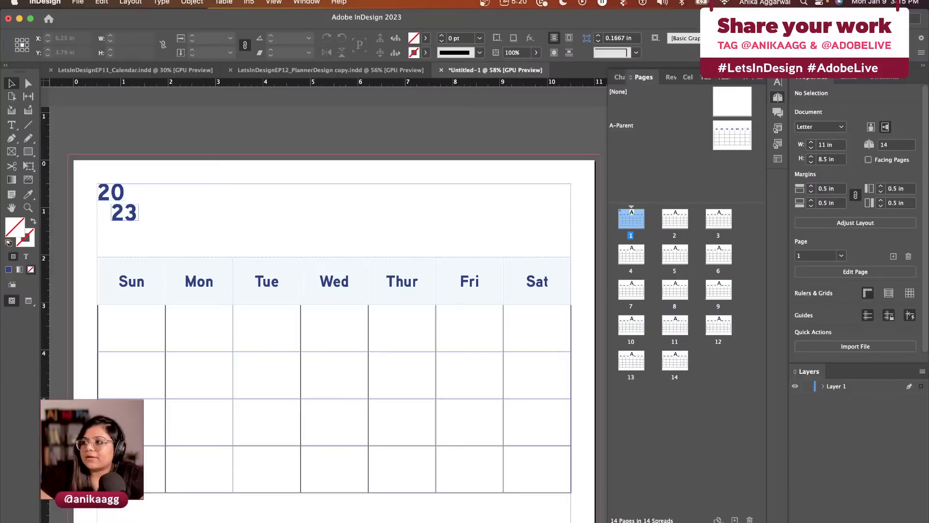
key(super+Tab)
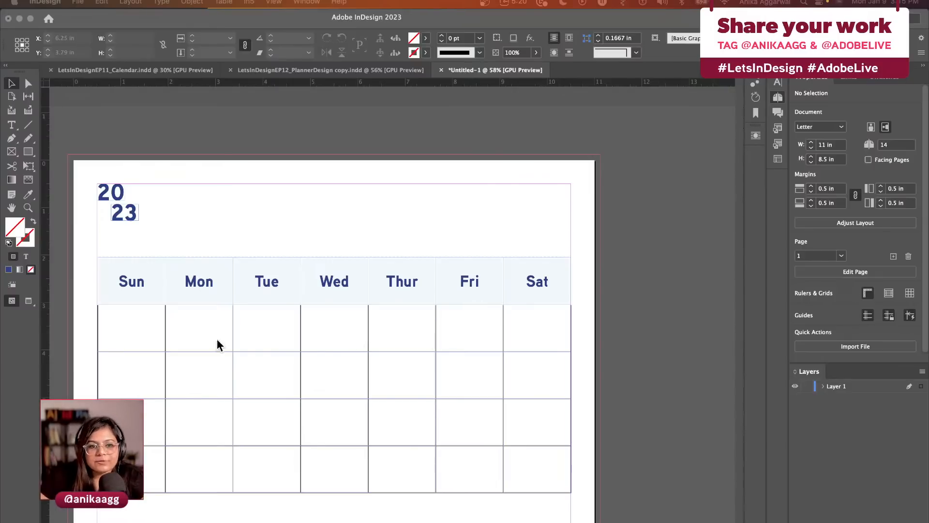
click(138, 317)
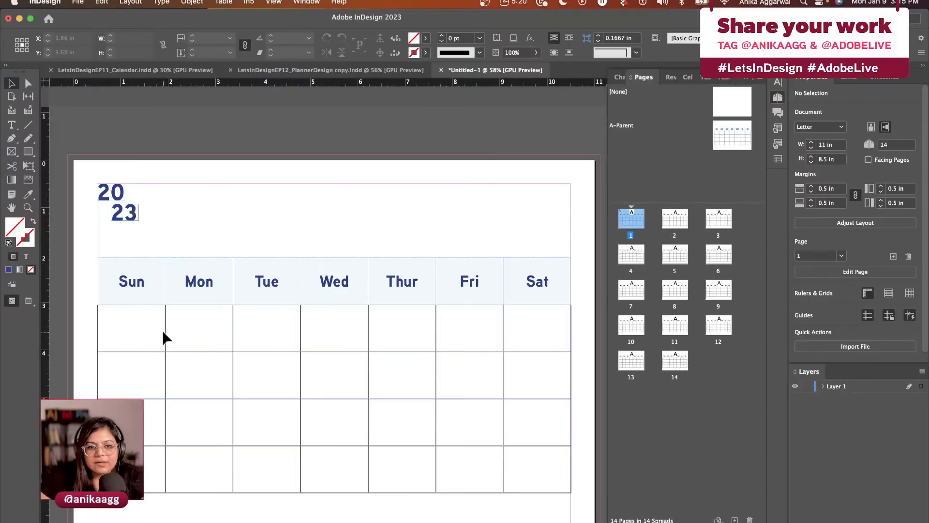
Step: Apply automatic numbering to the first cell under Sun in the A-Parent page's calendar table
double_click(732, 135)
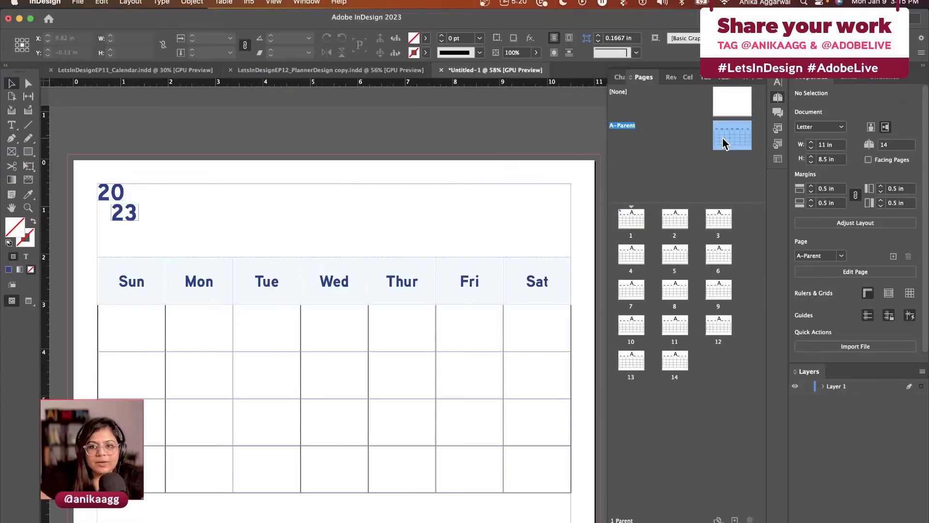
double_click(129, 339)
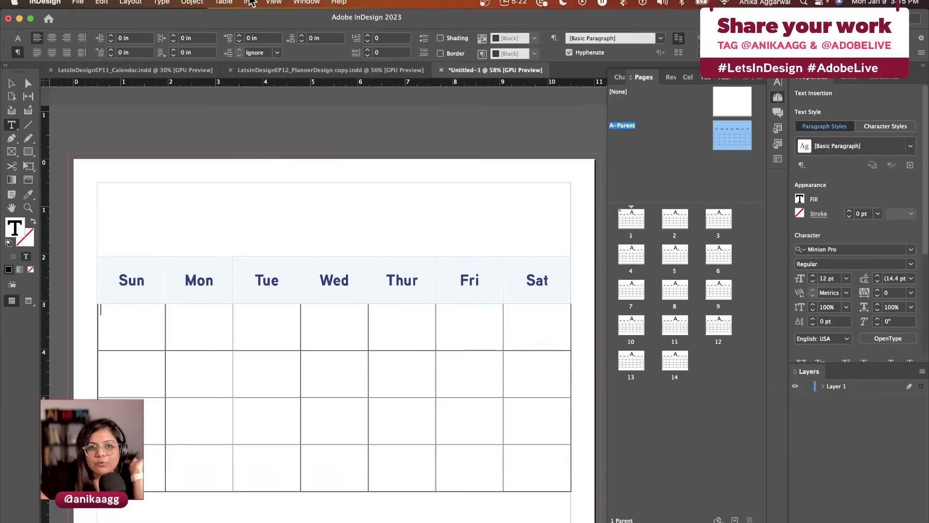
click(173, 3)
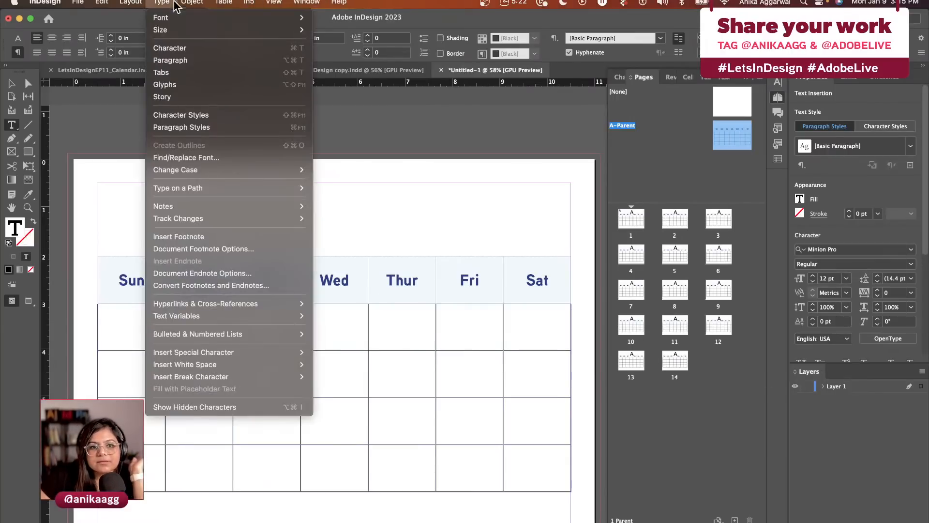
mouse_move(295, 335)
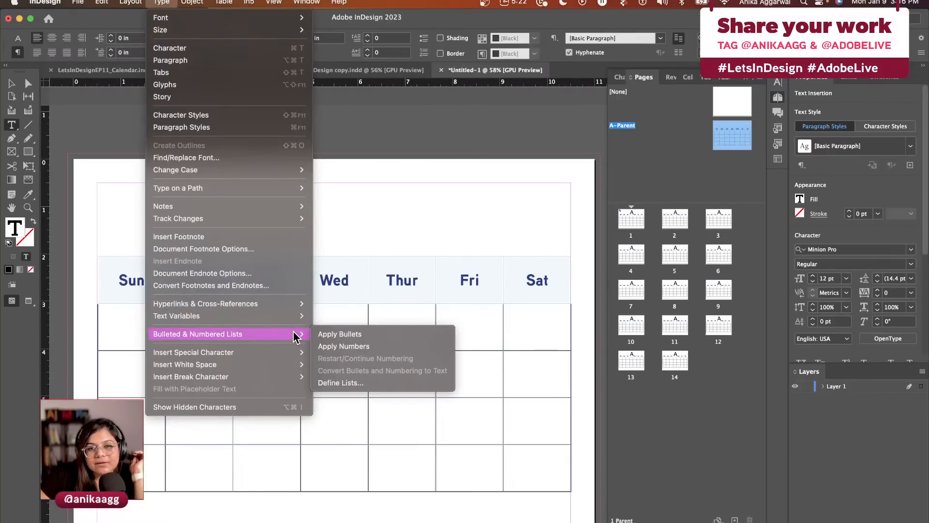
click(393, 341)
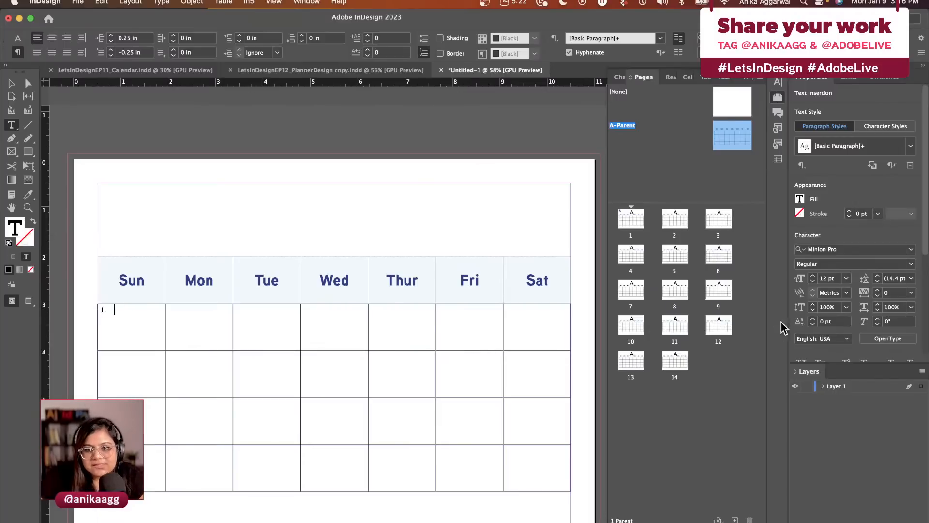
scroll(865, 251, down, 1)
scroll(865, 250, down, 1)
click(252, 232)
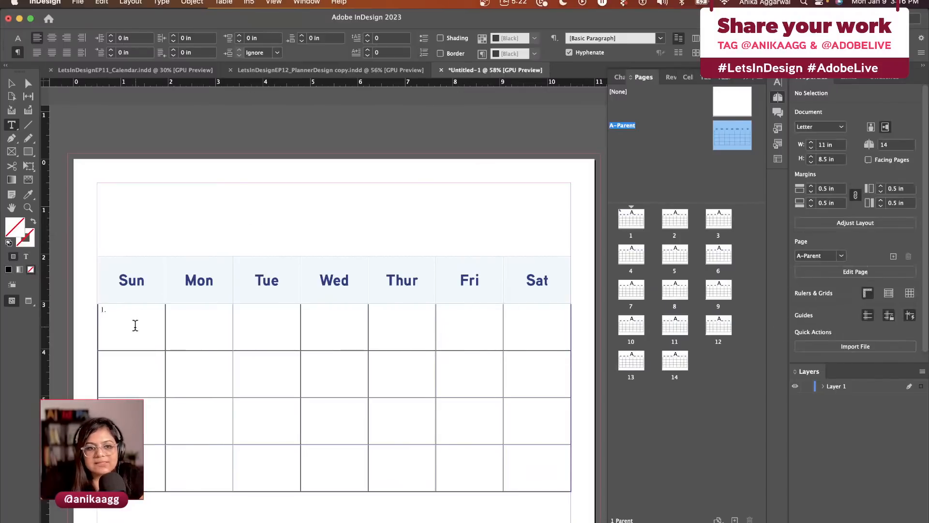
Step: Open the Bullets and Numbering options for the numbered cell under Sun, keeping the [Default] list and the 1, 2, 3, 4... format
click(126, 312)
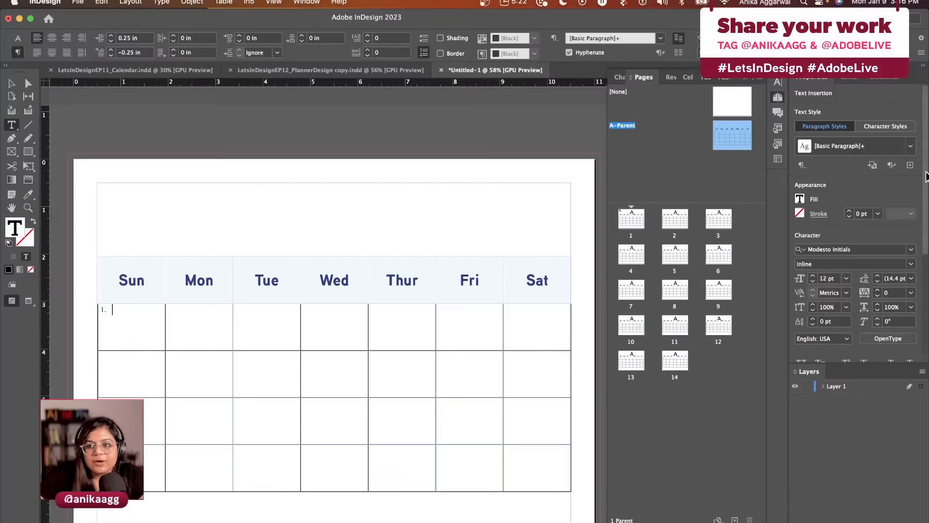
drag(925, 178, 924, 287)
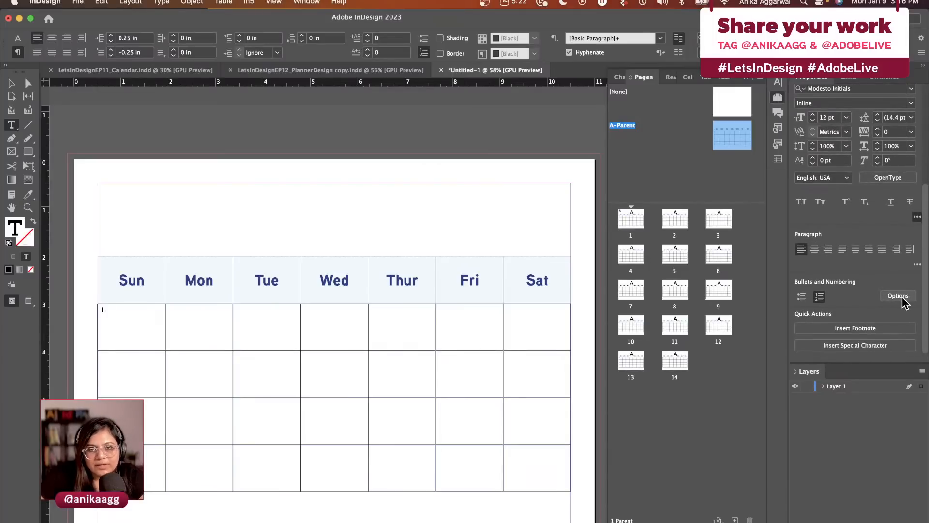
click(900, 297)
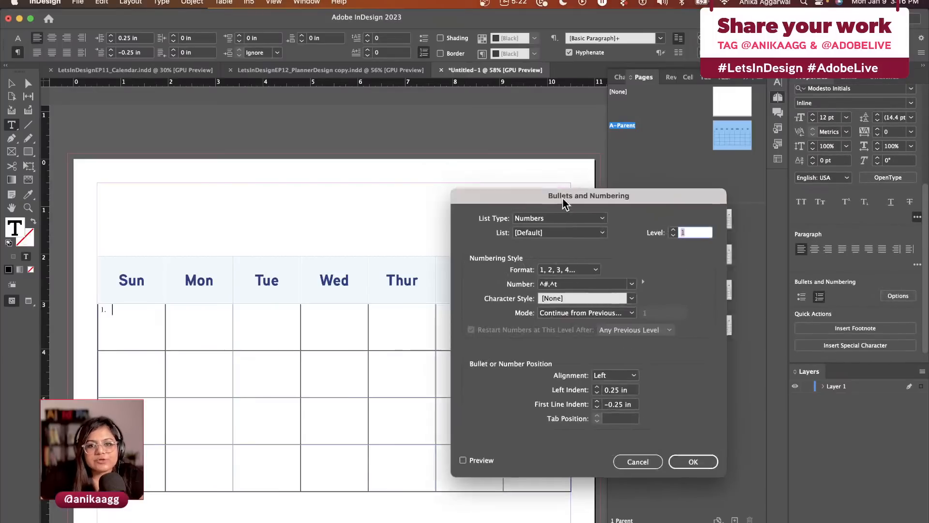
drag(562, 198, 465, 191)
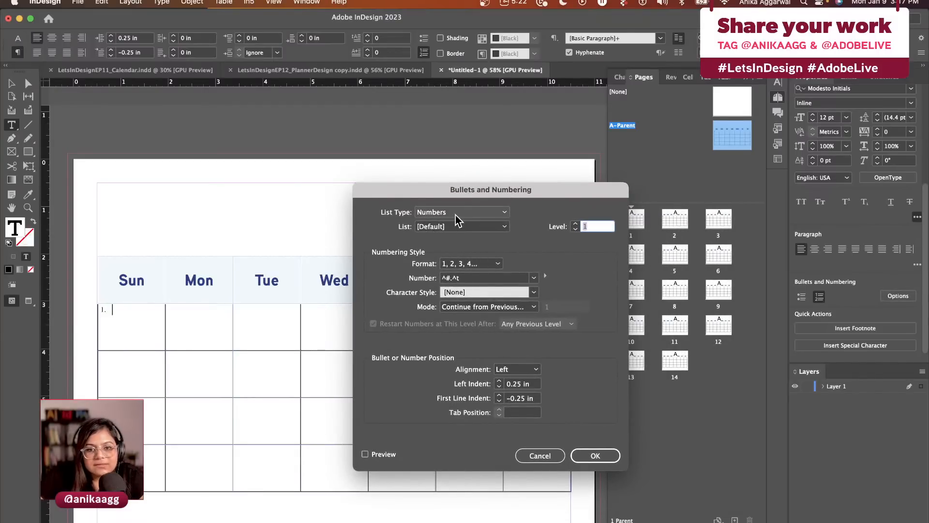
click(504, 228)
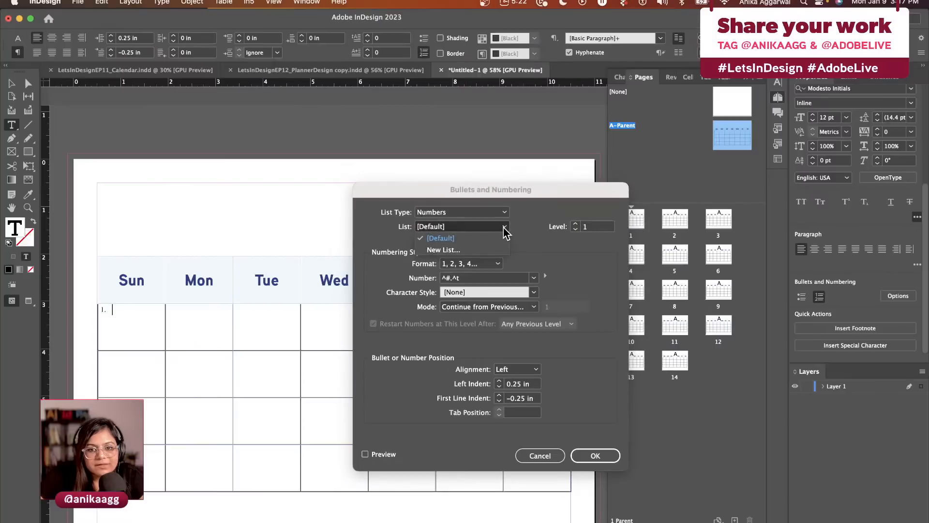
click(503, 234)
click(501, 263)
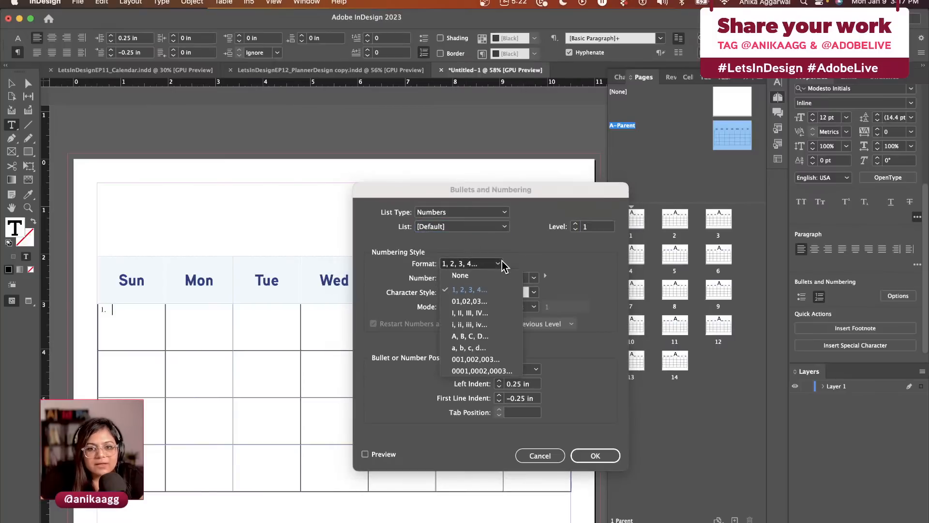
click(501, 261)
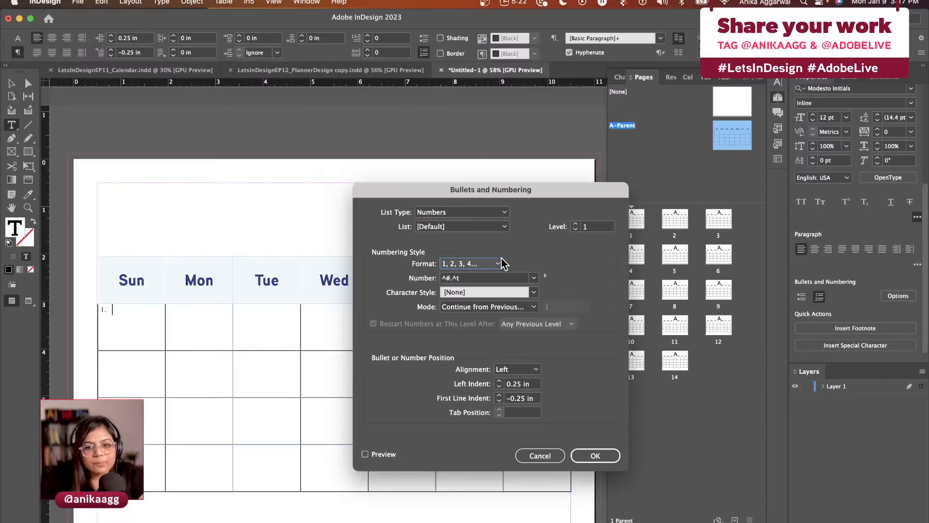
Step: Change the cell's number pattern to ^#, removing the period and tab, turn on the preview, and apply the settings
click(533, 278)
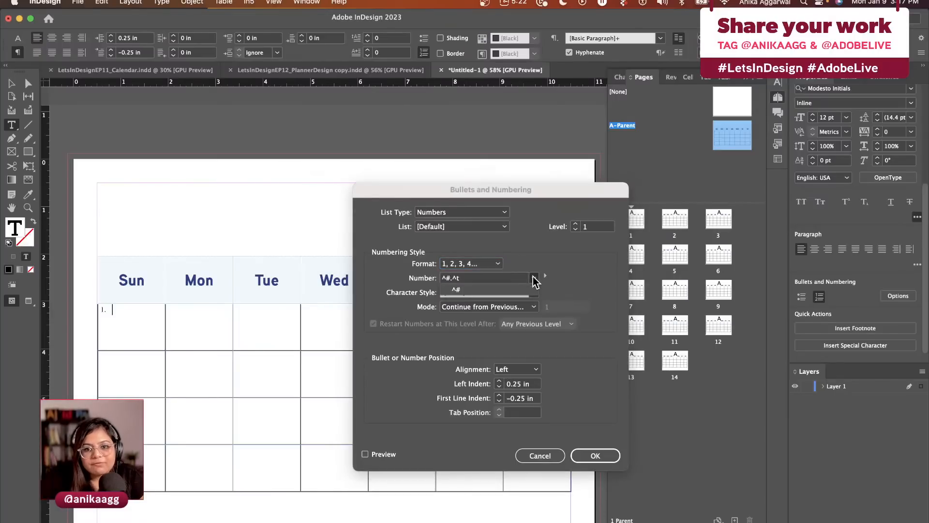
click(534, 278)
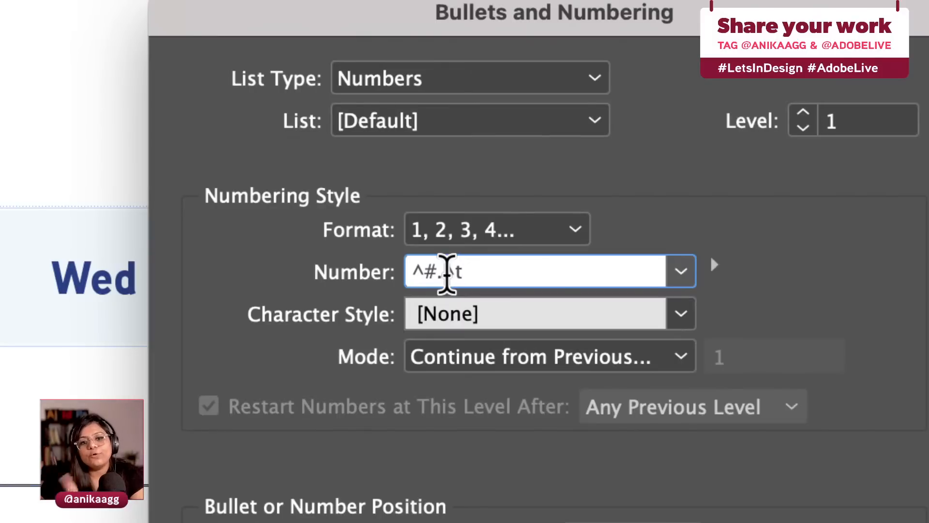
key(BackSpace)
key(BackSpace)
key(BackSpace)
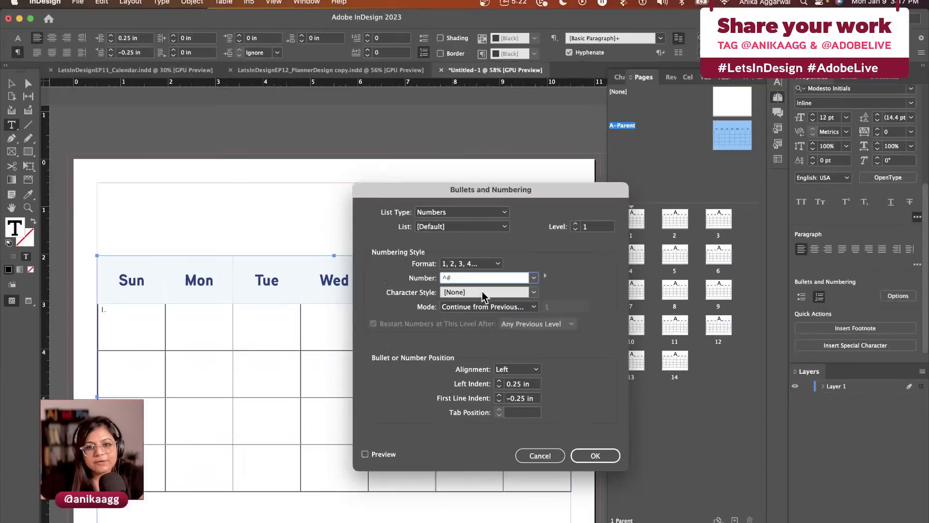
click(365, 454)
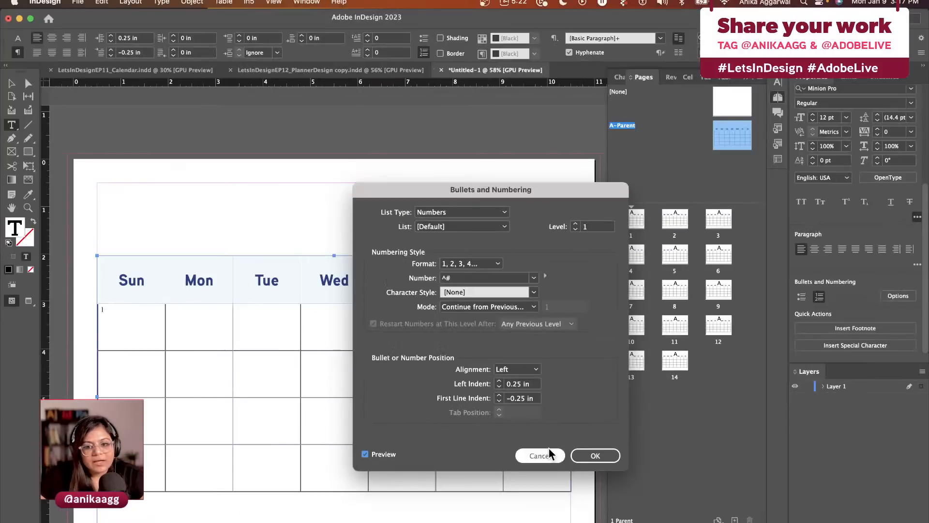
click(596, 456)
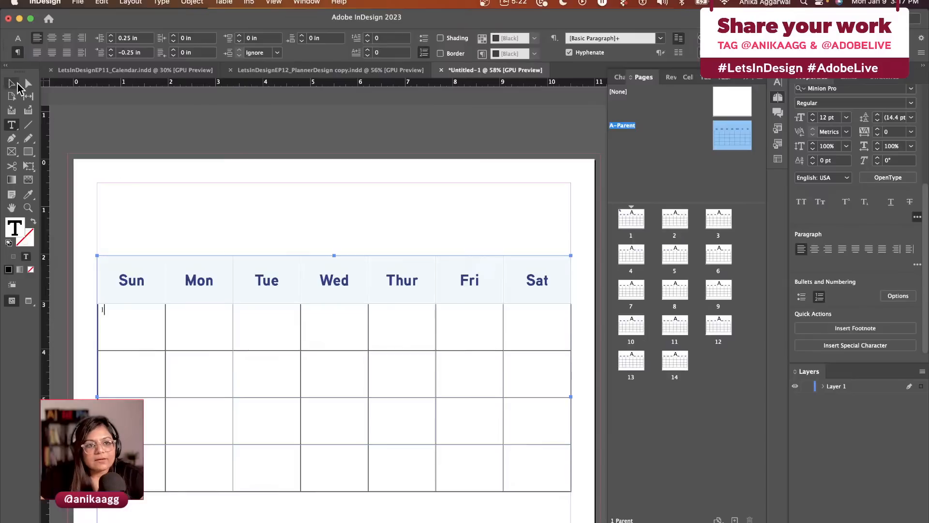
Step: Try to paste the numbered Sun cell into the empty cell under Mon
click(12, 84)
click(171, 199)
click(144, 312)
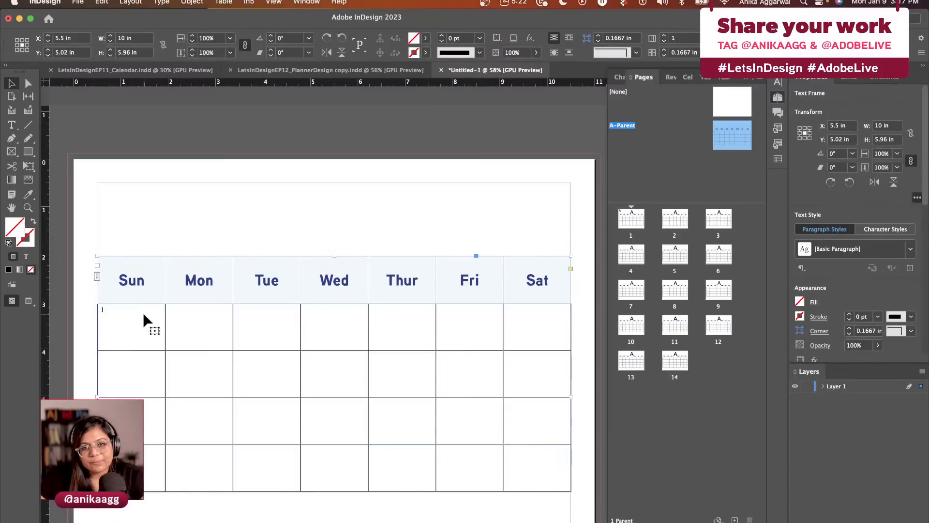
double_click(202, 326)
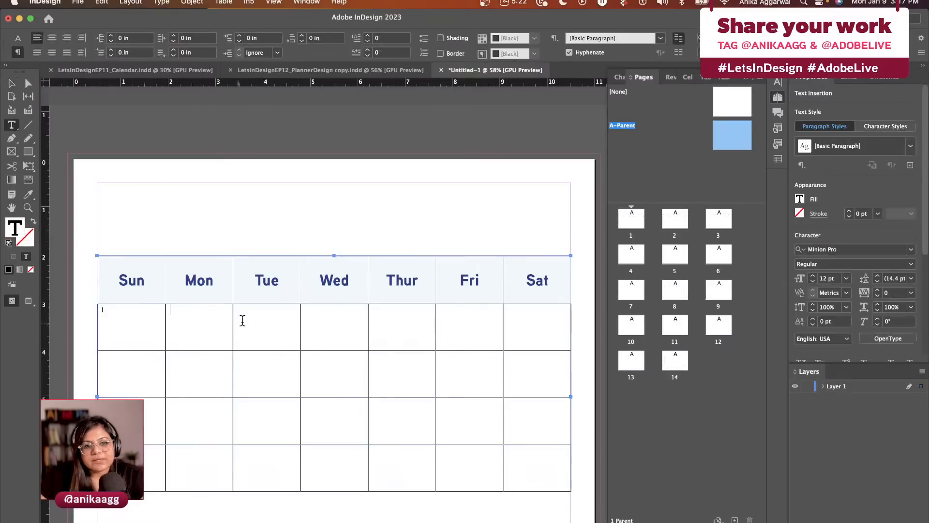
key(Escape)
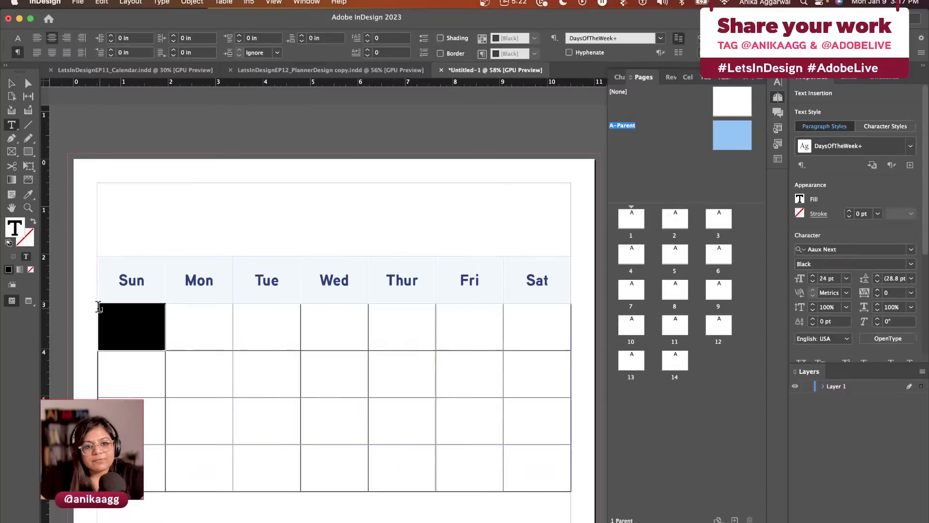
key(Escape)
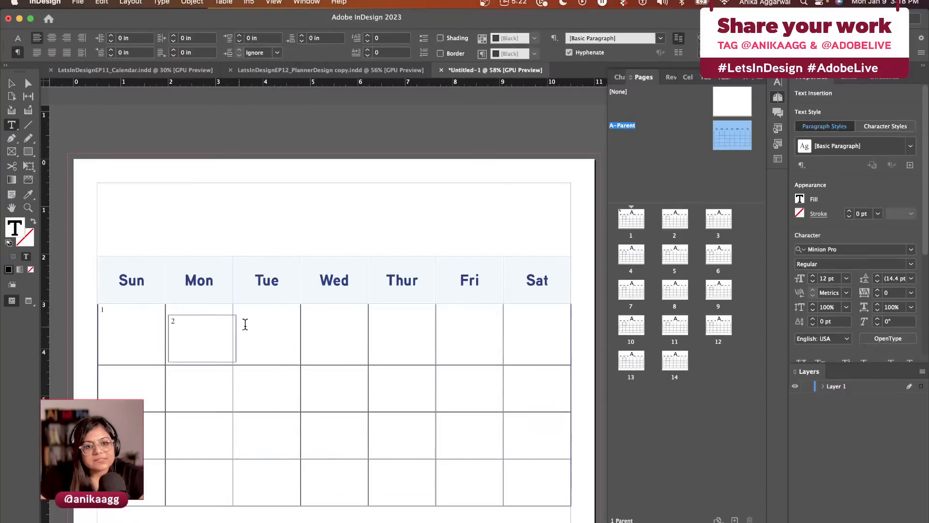
Step: Copy the numbered first cell under Sun and paste it into the Mon to Sat cells of the same row
click(128, 320)
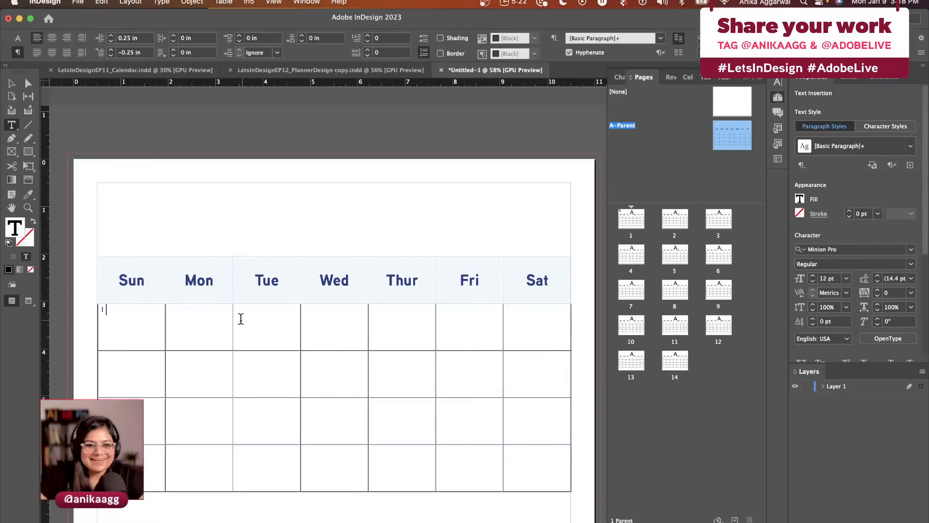
key(Escape)
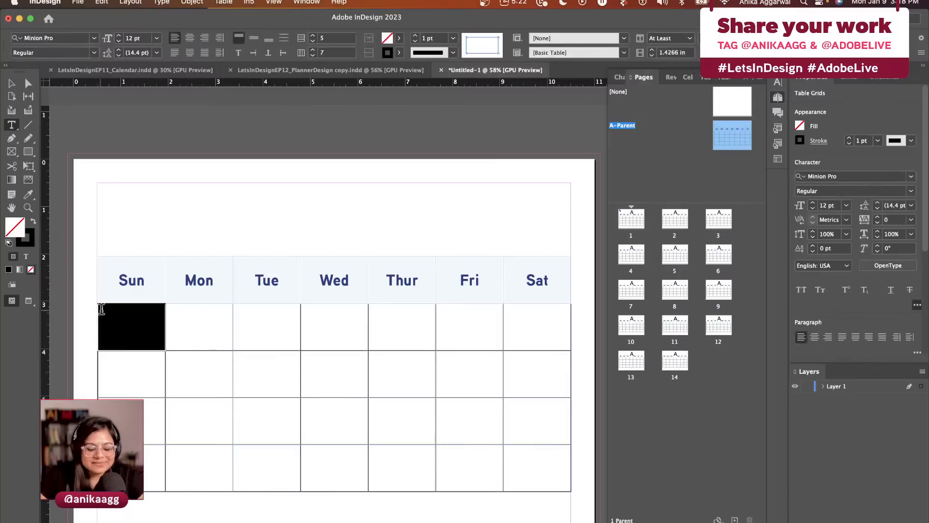
click(103, 3)
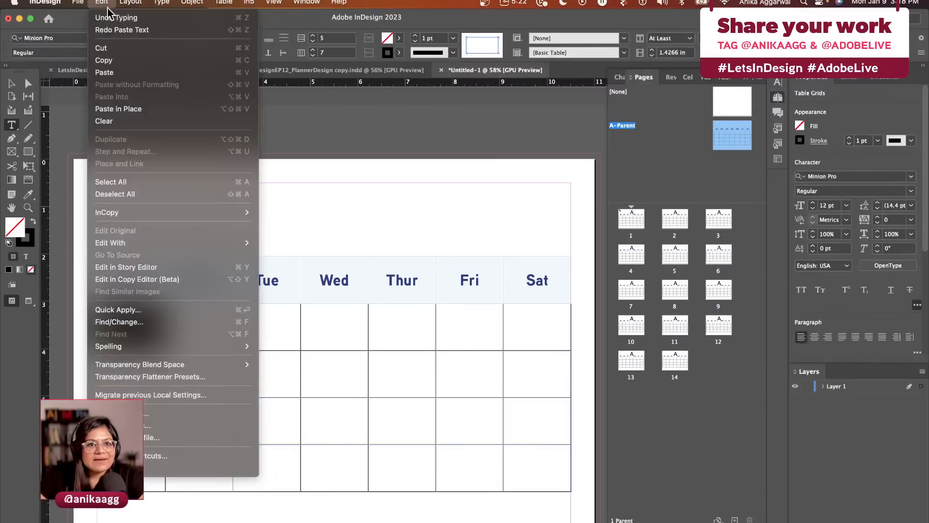
click(121, 58)
click(206, 322)
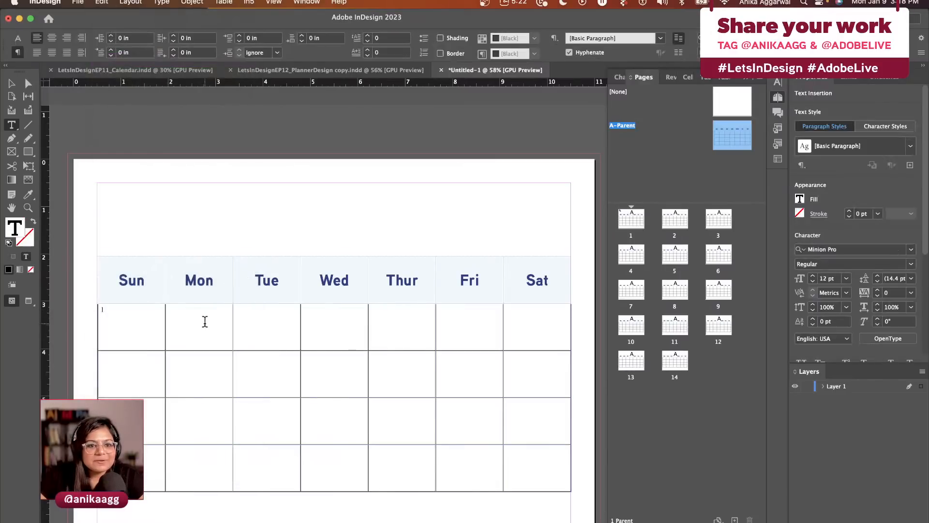
drag(204, 312, 455, 285)
click(102, 3)
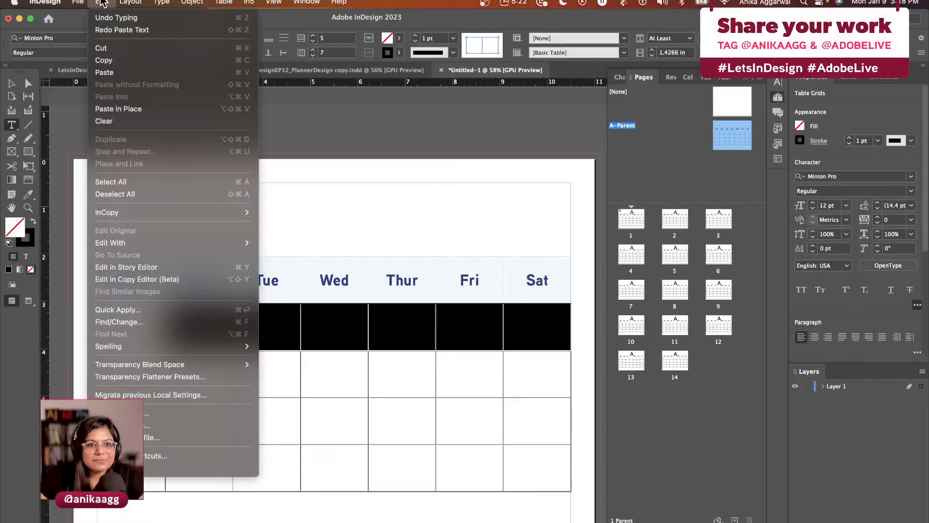
click(115, 71)
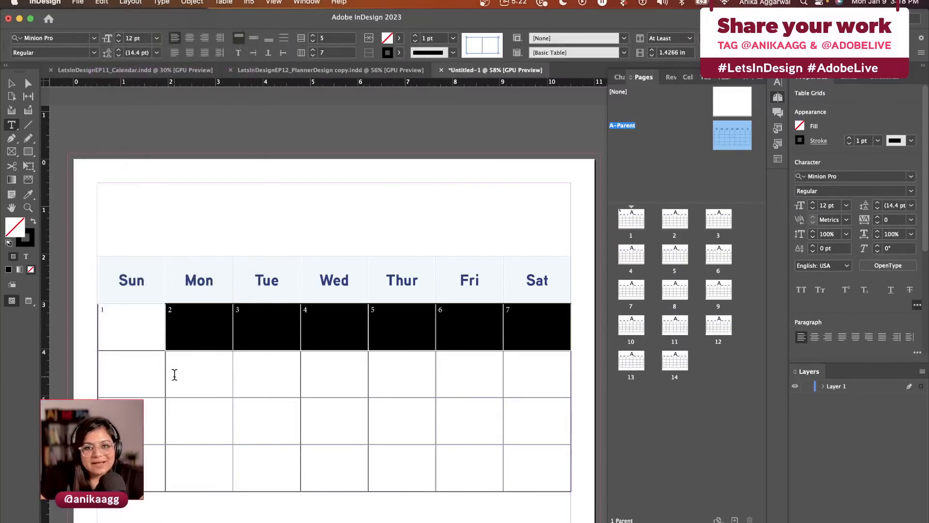
Step: Paste the copied numbered cell across all seven columns of the next three date rows and deselect the table
click(175, 376)
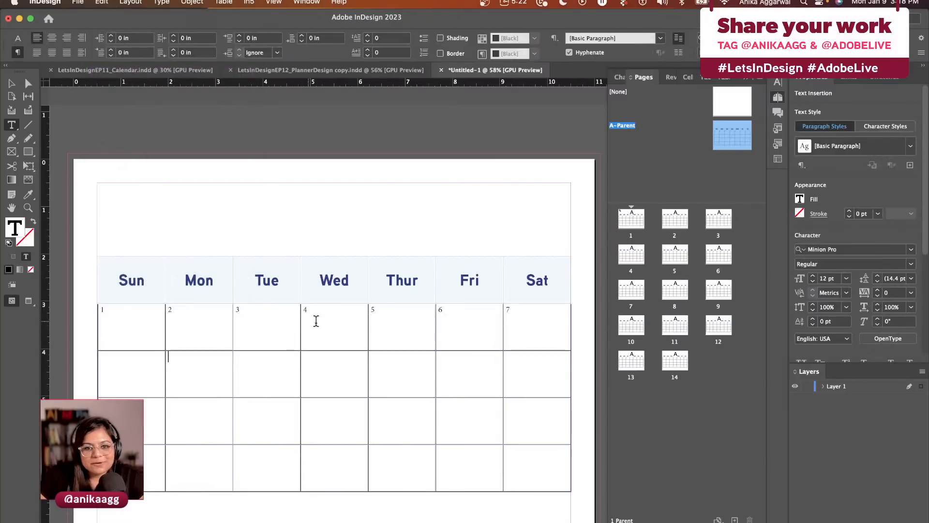
drag(150, 373, 514, 456)
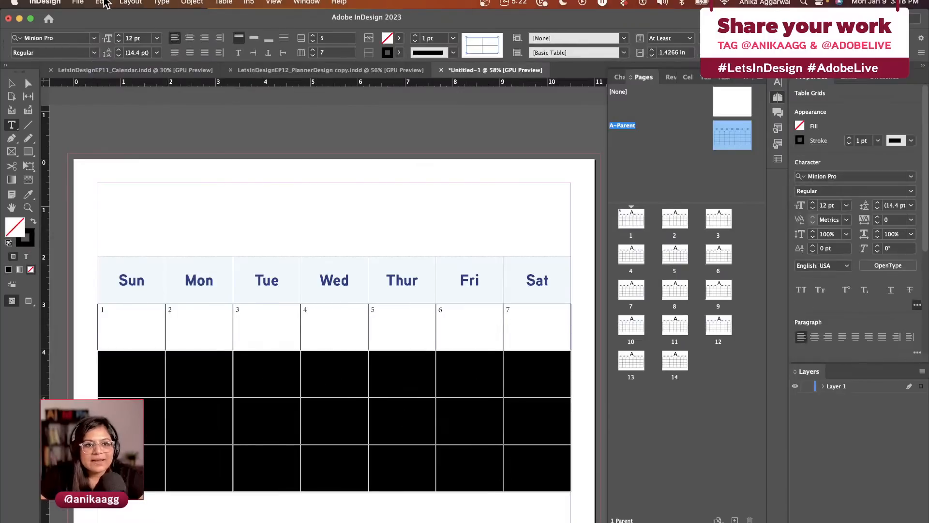
click(103, 2)
click(111, 72)
click(323, 459)
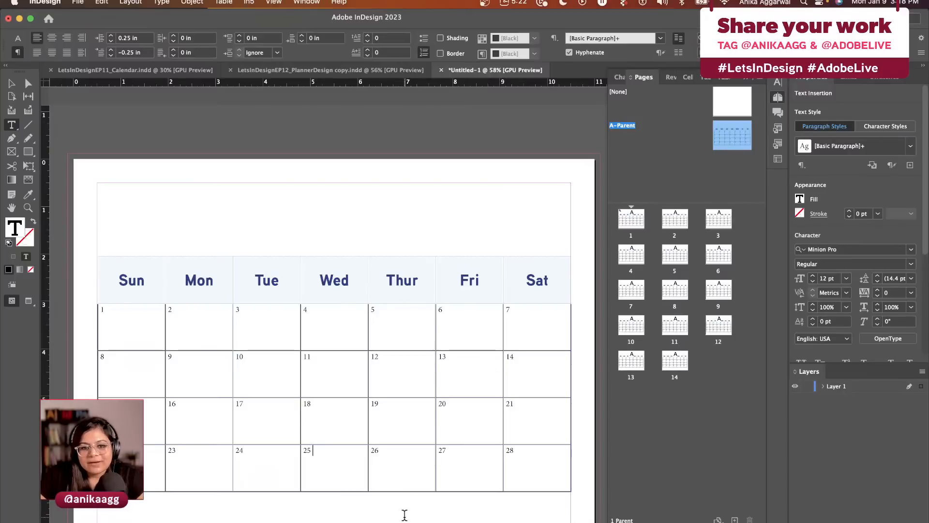
key(Escape)
key(Escape)
key(Escape)
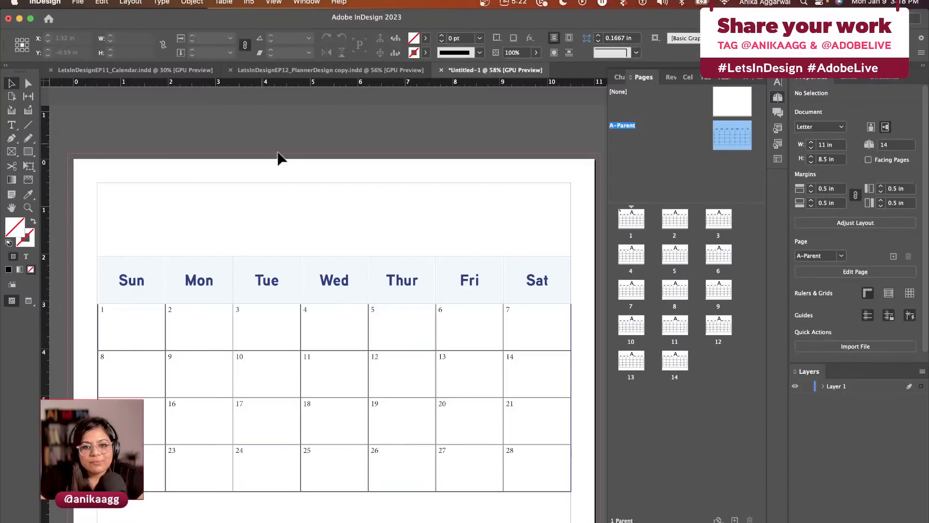
Step: Extend the calendar's text frame downward to a height of about 6.46 in, undoing the first attempt that also shifted the frame
click(523, 474)
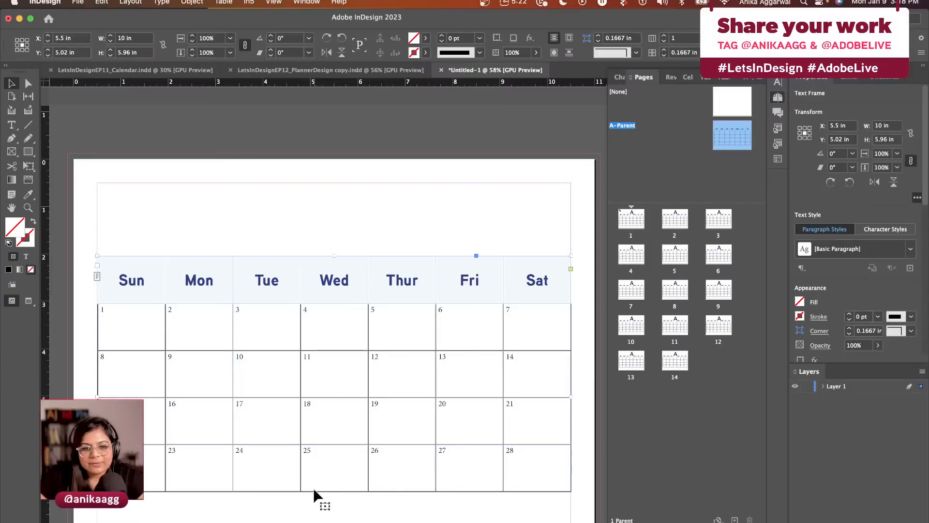
drag(334, 518, 335, 522)
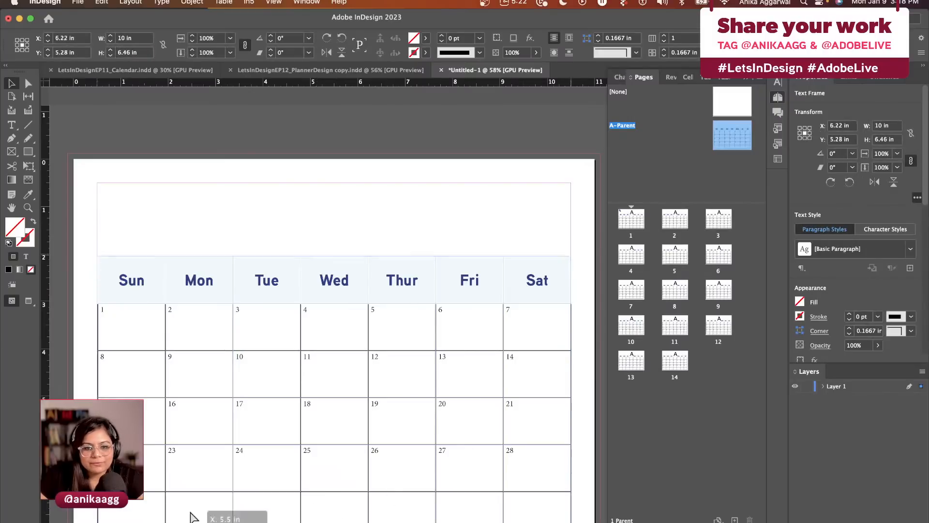
key(super+z)
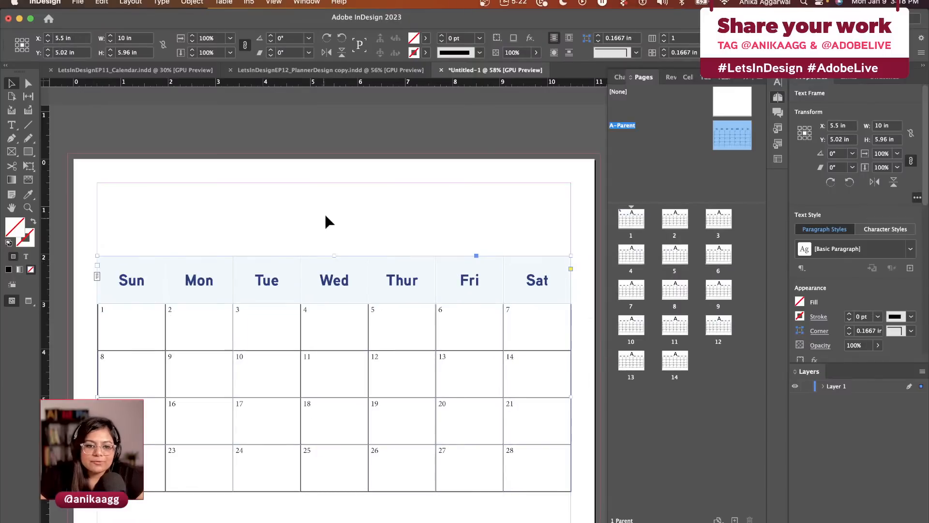
scroll(334, 231, down, 3)
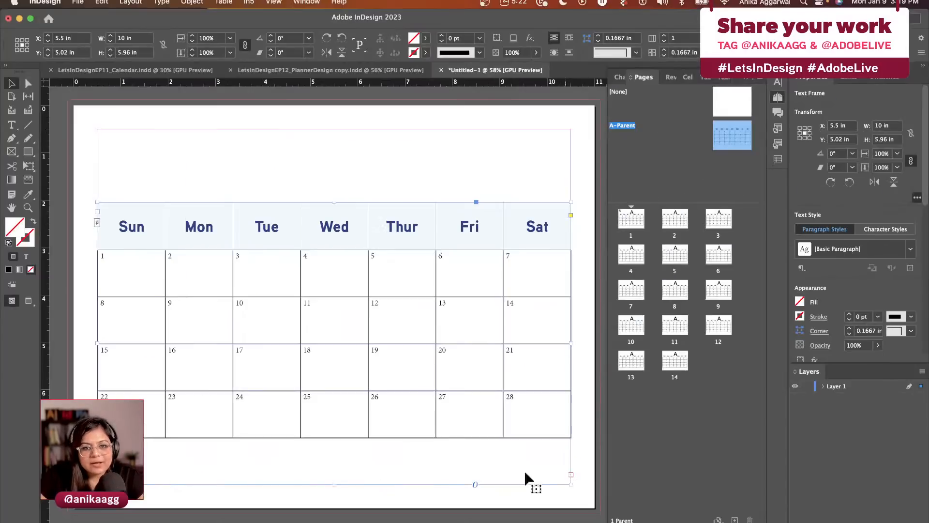
drag(333, 485, 332, 508)
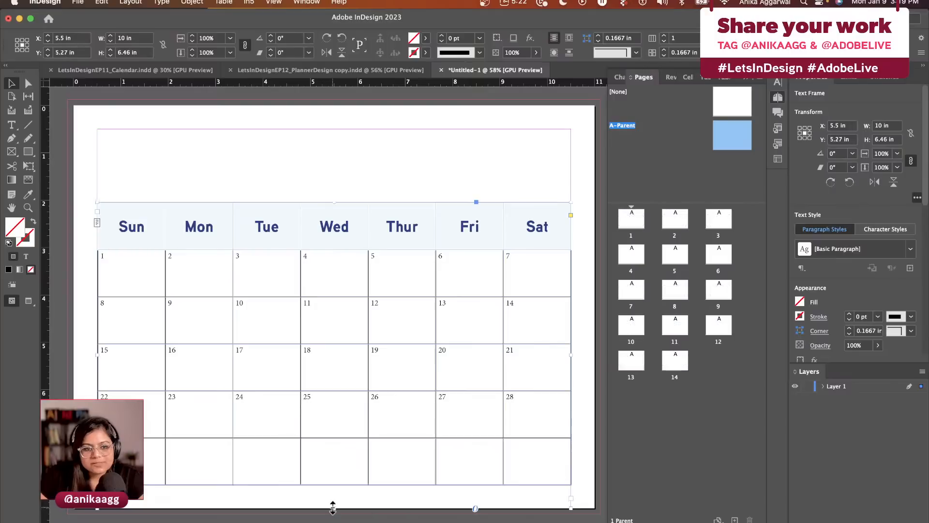
Step: Paste the copied numbered cell across the empty fifth date row and deselect the table
double_click(208, 465)
drag(208, 466, 511, 465)
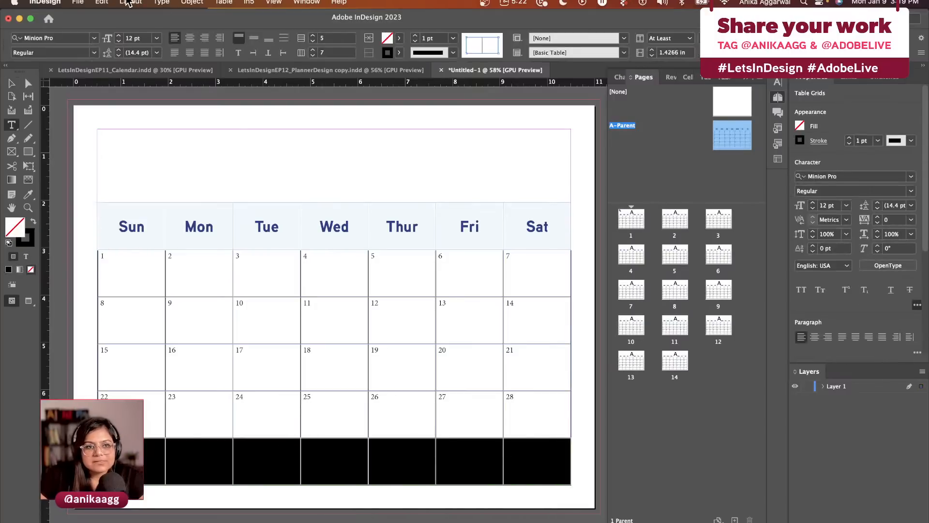
click(107, 2)
click(112, 72)
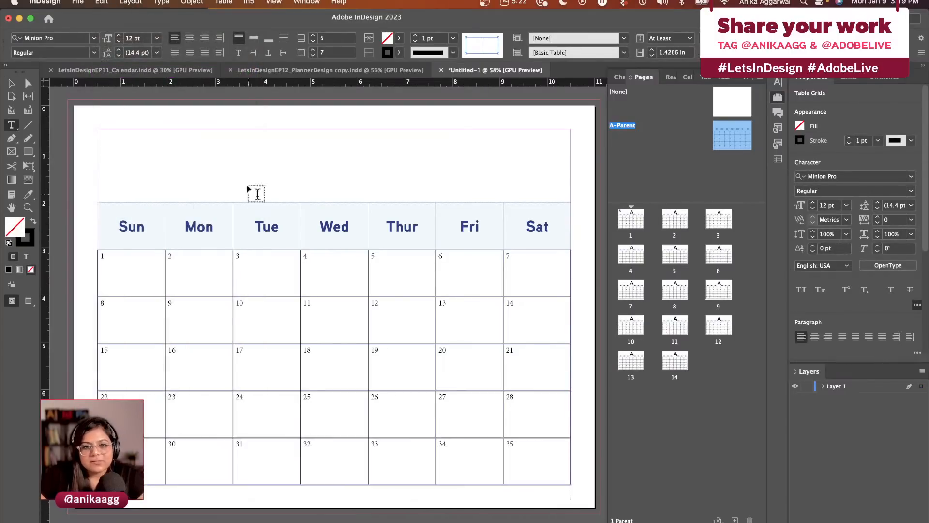
click(252, 171)
click(13, 85)
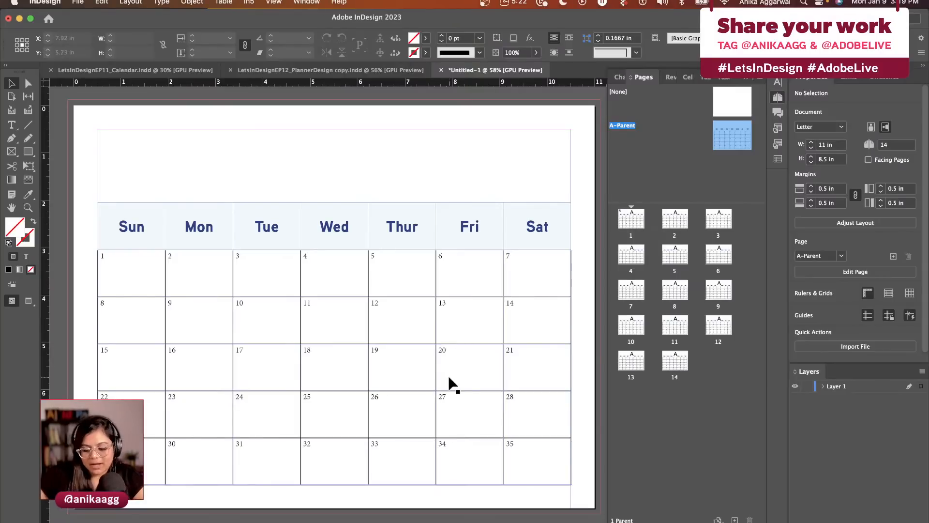
Step: Open the Calendar app to check the dates of January 2023, and quit it
key(super+space)
text(calendar)
key(Return)
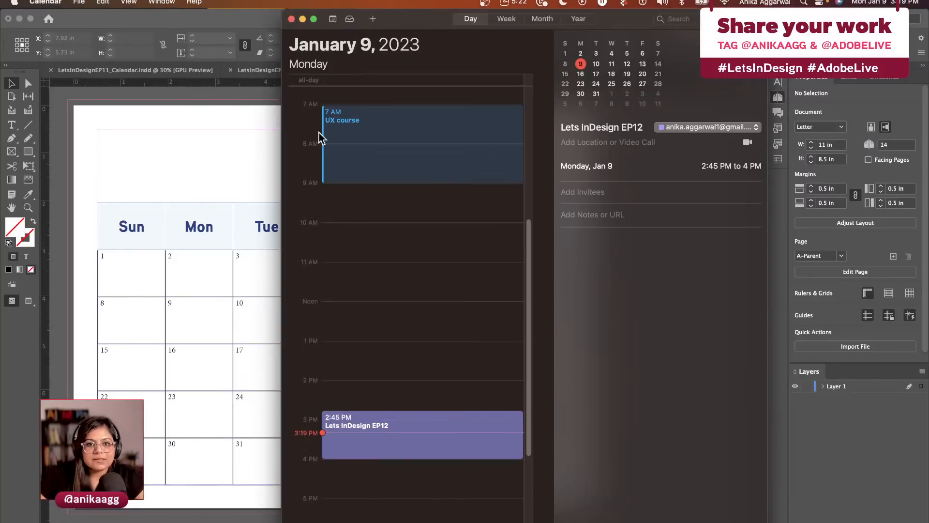
key(super+q)
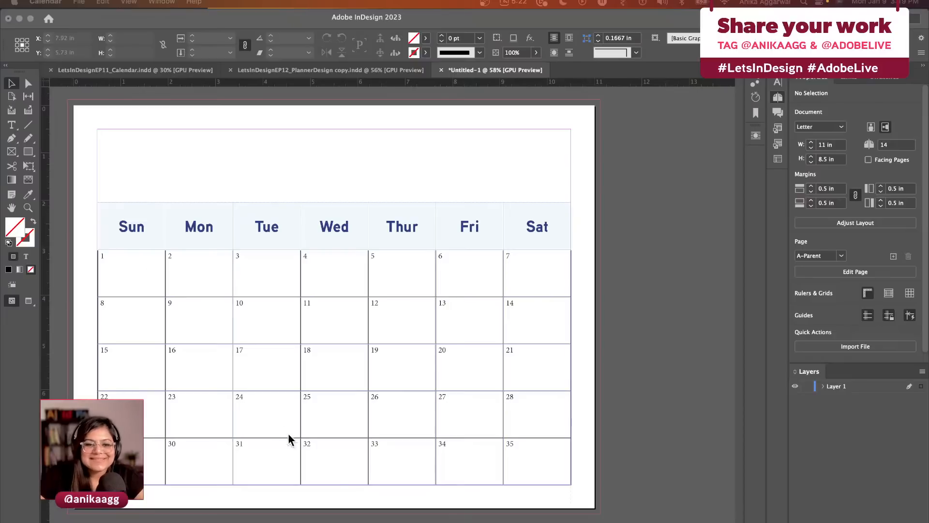
Step: Delete the automatic numbers past 31 from the Wed and Thur cells in the last date row
click(331, 448)
double_click(330, 448)
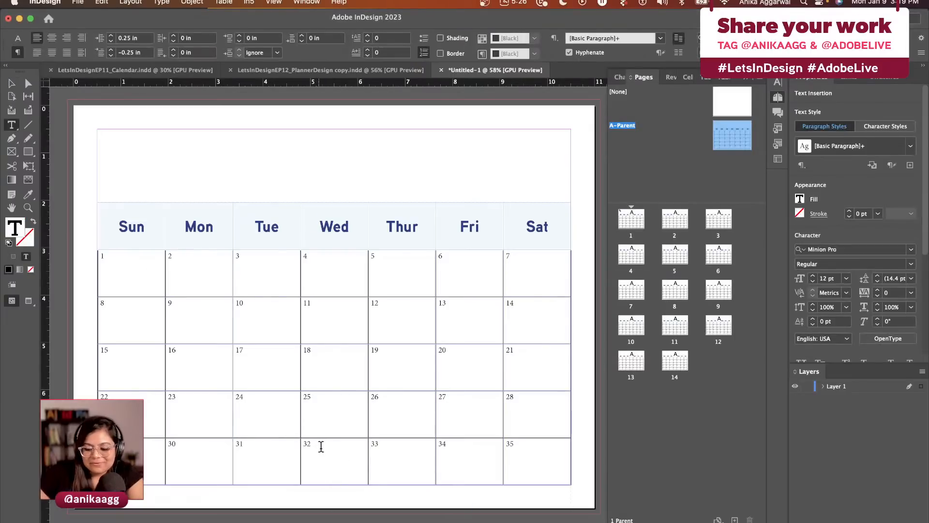
key(BackSpace)
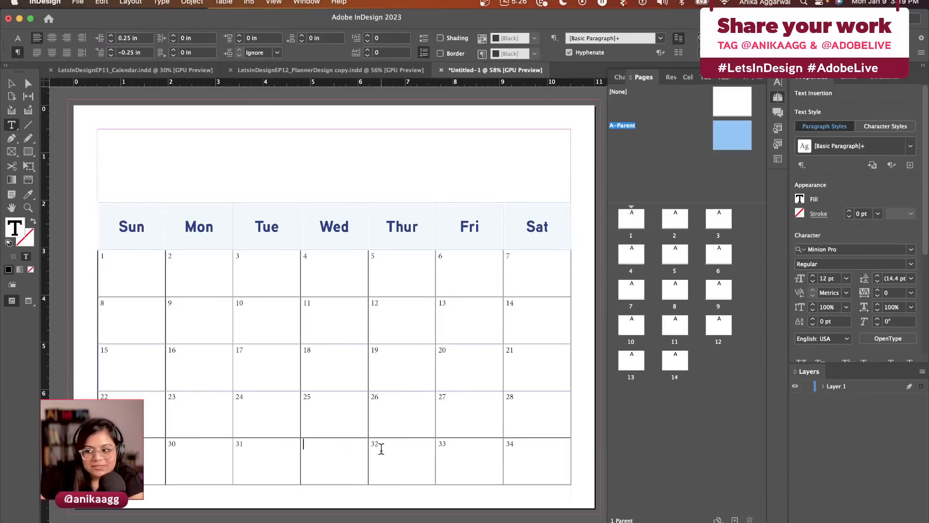
scroll(357, 441, up, 5)
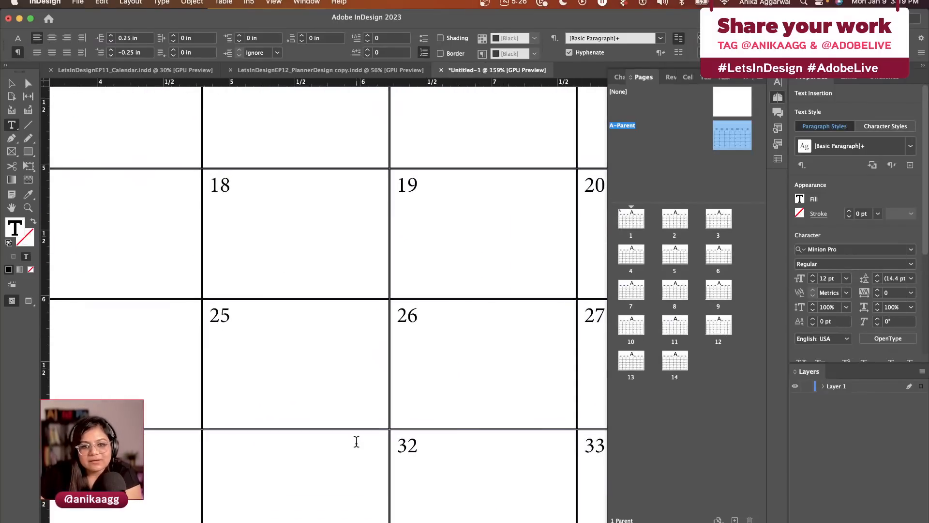
scroll(357, 442, down, 2)
scroll(357, 442, right, 1)
scroll(357, 441, down, 1)
scroll(356, 441, right, 1)
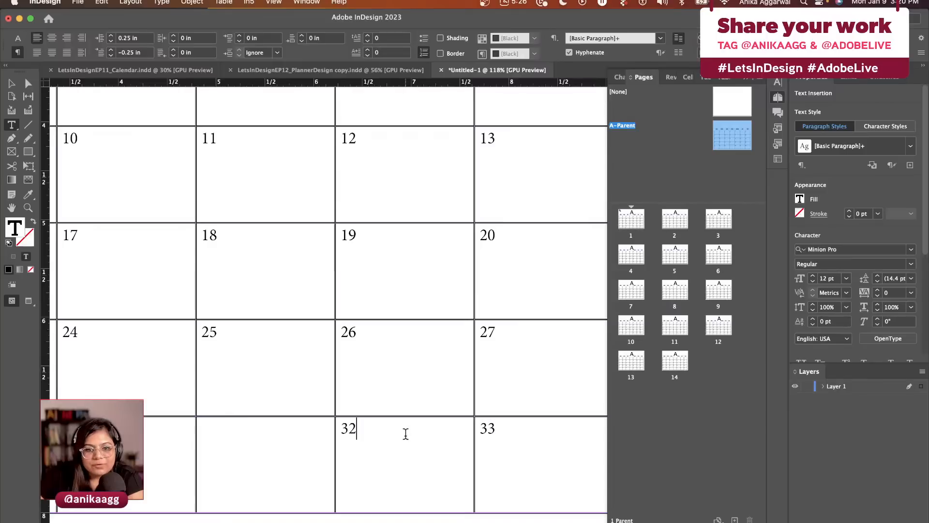
drag(365, 426, 332, 426)
key(BackSpace)
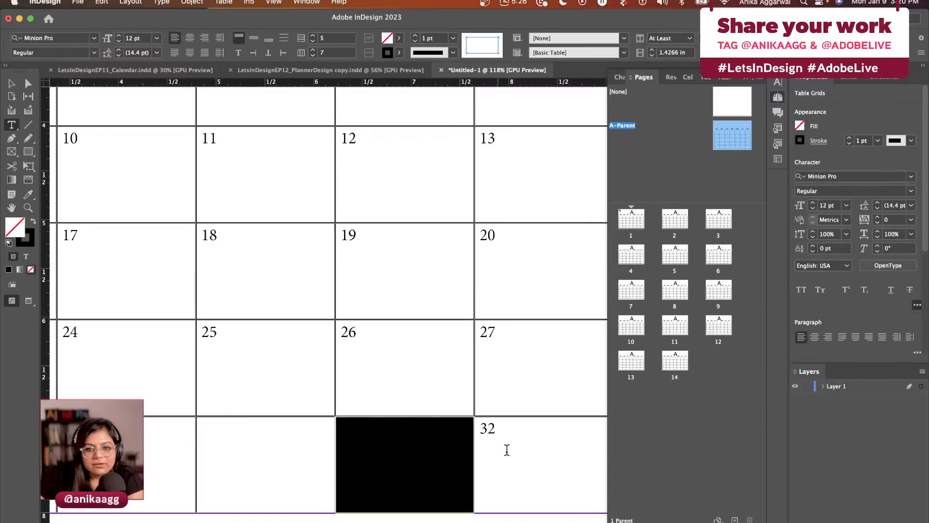
Step: Delete the remaining automatic numbers from the Fri and Sat cells in the last date row and deselect the calendar table
drag(506, 431, 479, 429)
key(BackSpace)
scroll(468, 448, right, 10)
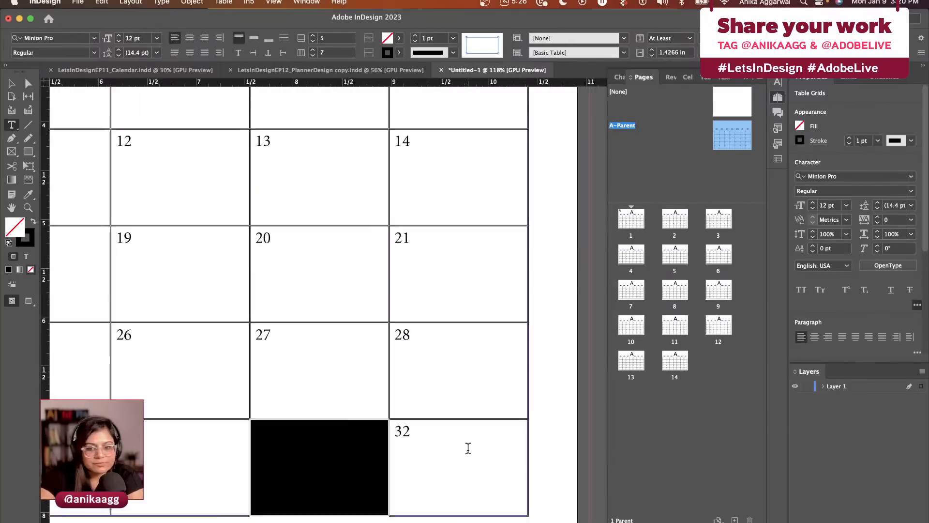
drag(424, 432, 321, 404)
key(BackSpace)
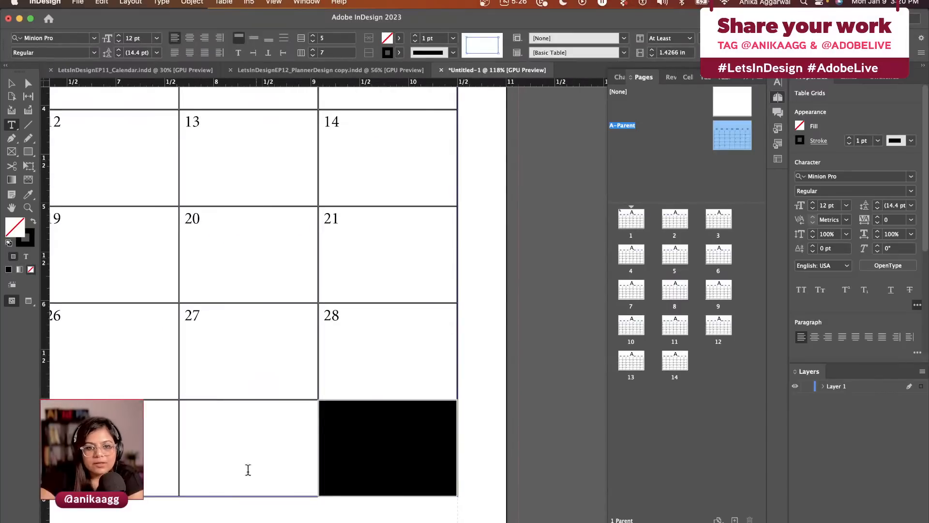
key(super+0)
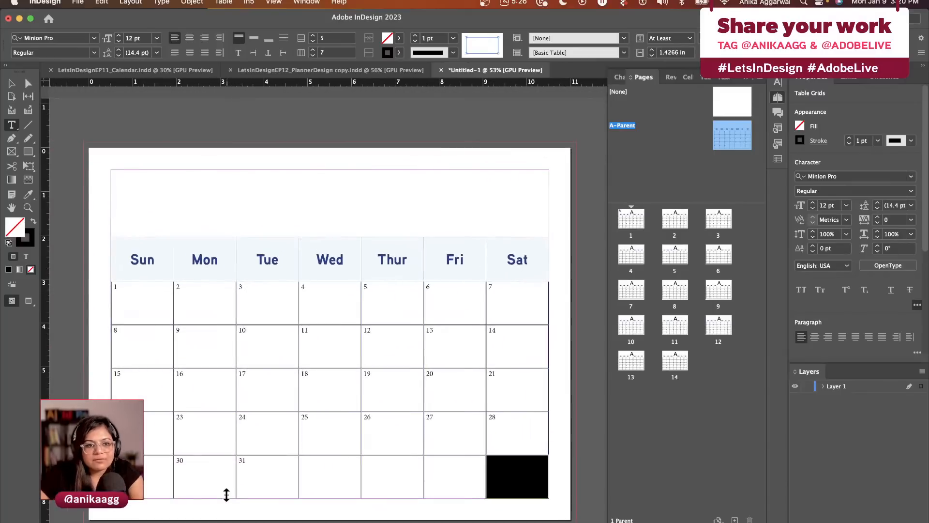
click(12, 83)
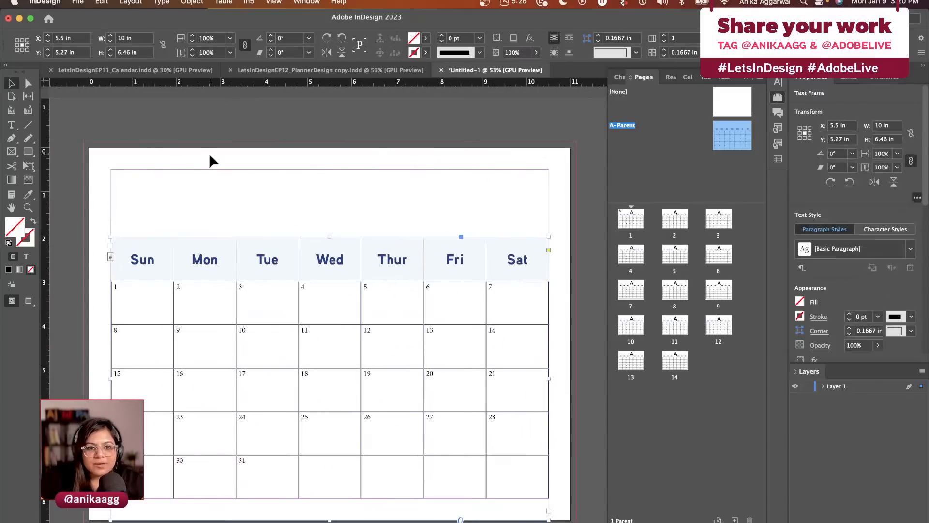
click(221, 179)
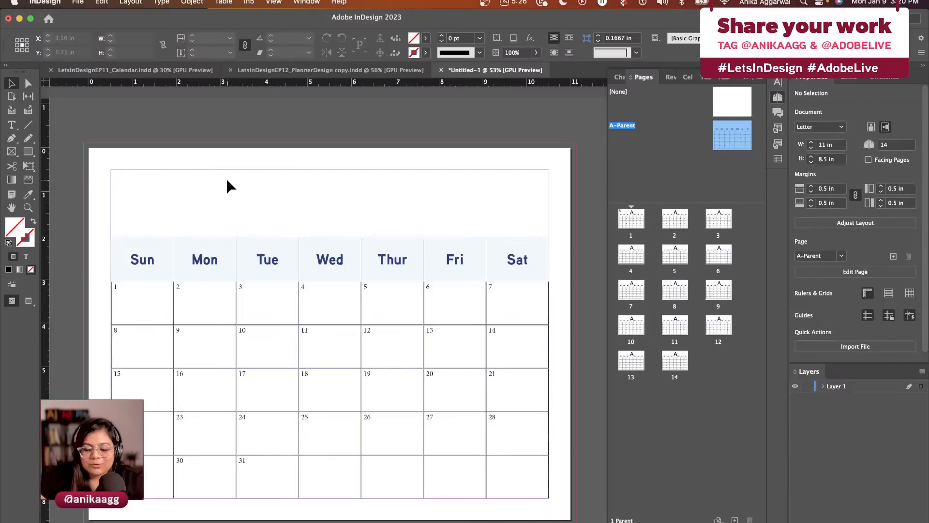
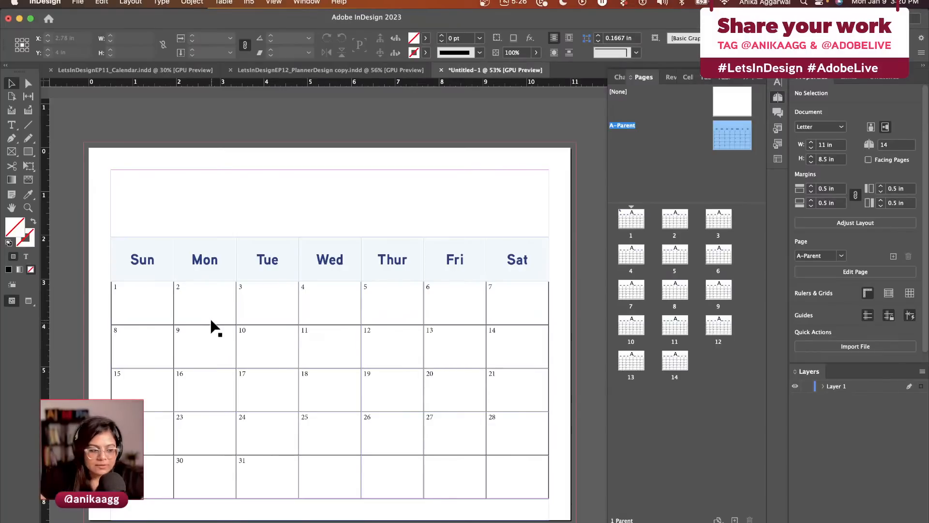
Step: Create a new cell style for the calendar table and name it Dates
click(161, 303)
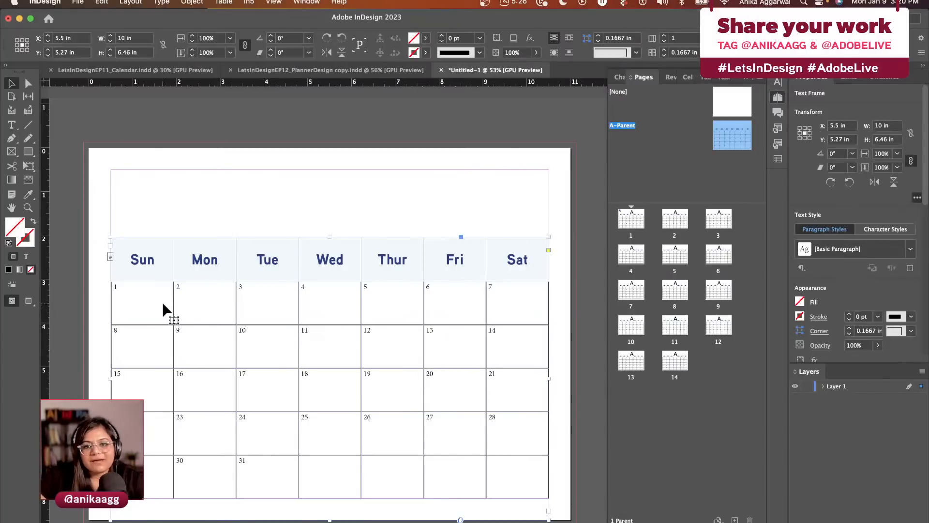
click(312, 3)
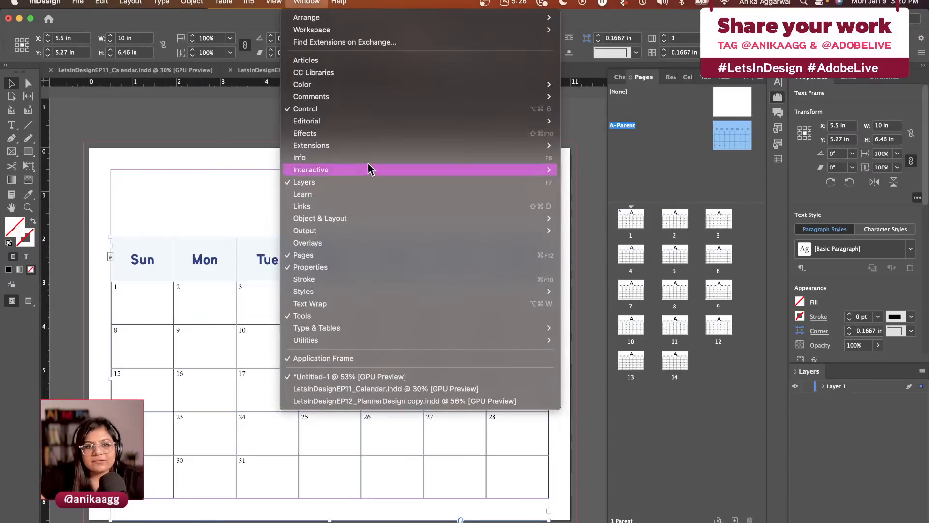
mouse_move(408, 296)
click(583, 291)
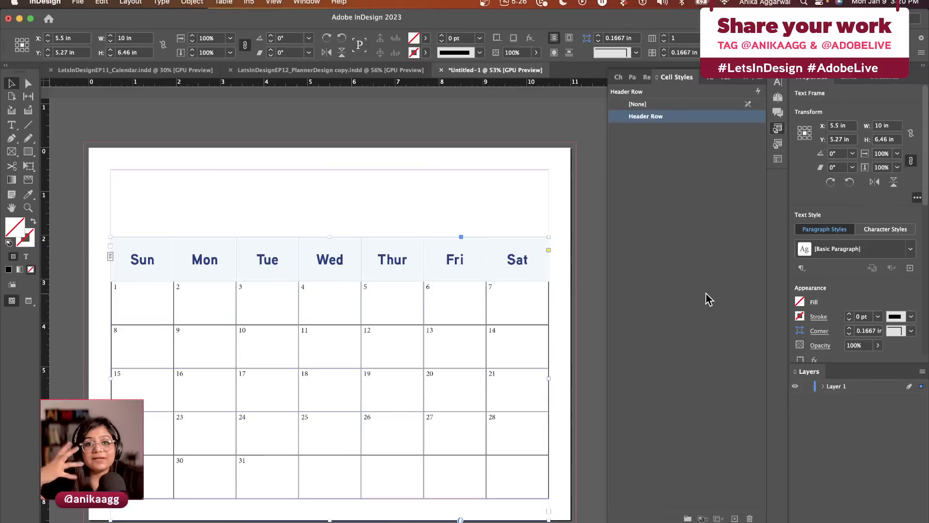
click(735, 518)
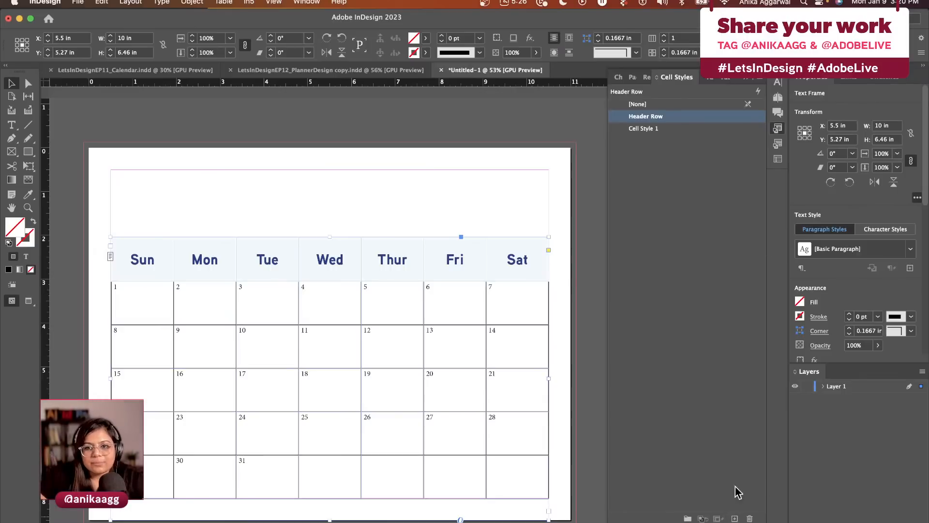
double_click(649, 128)
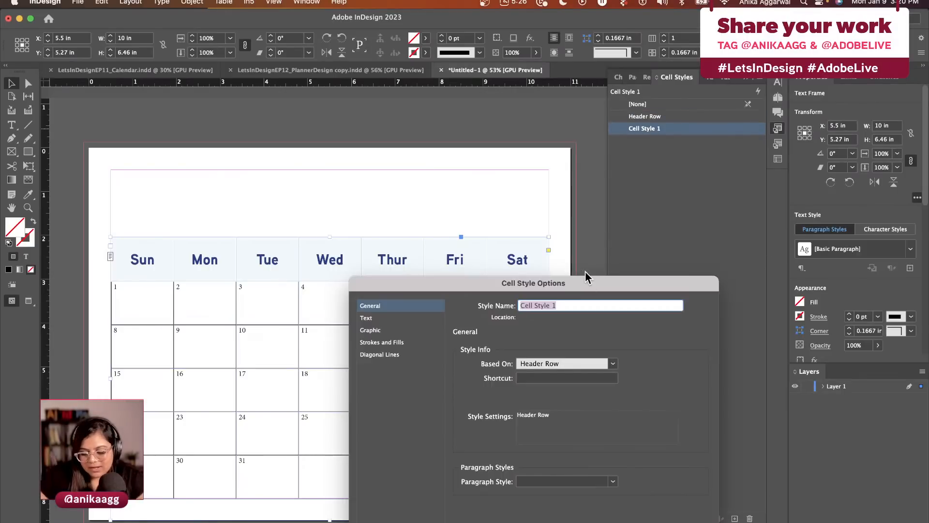
text(Dates)
key(Return)
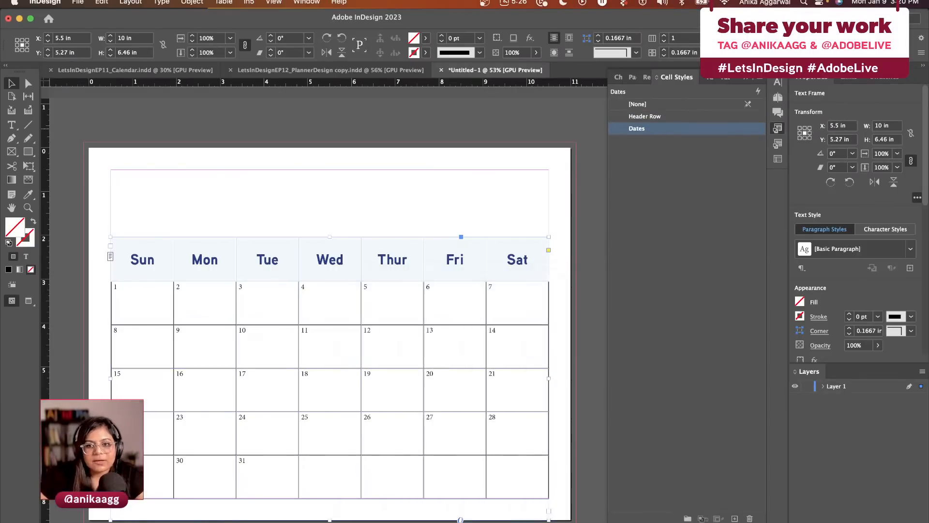
Step: Set the Dates cell style's vertical justification to Align Center in its text options
double_click(655, 130)
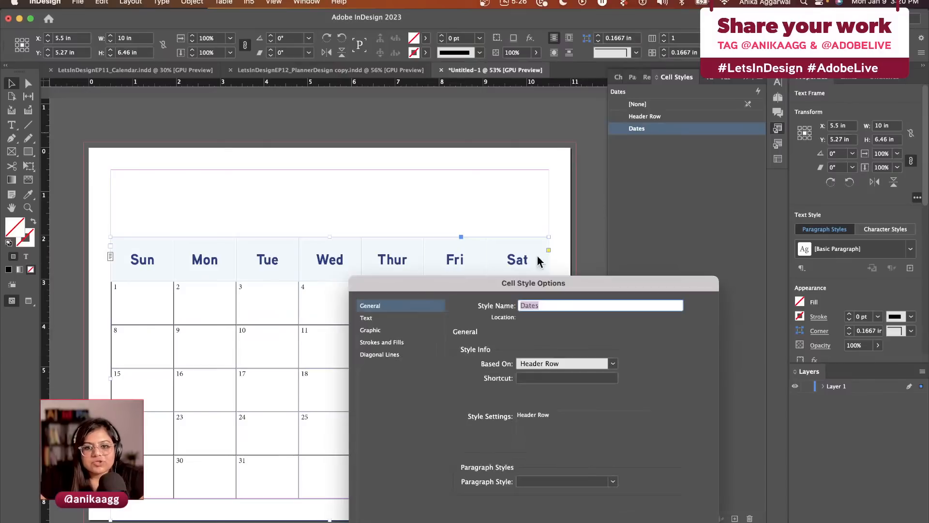
click(394, 342)
drag(425, 286, 448, 164)
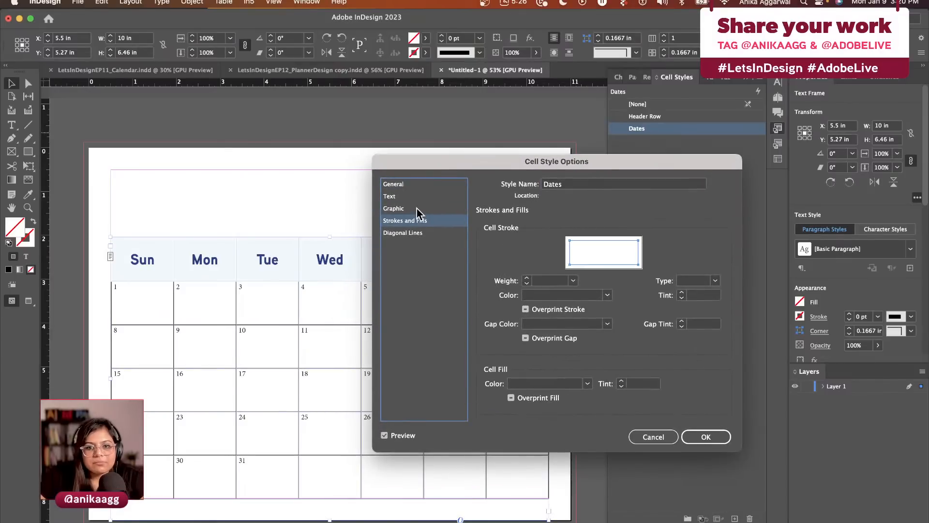
click(416, 208)
click(421, 197)
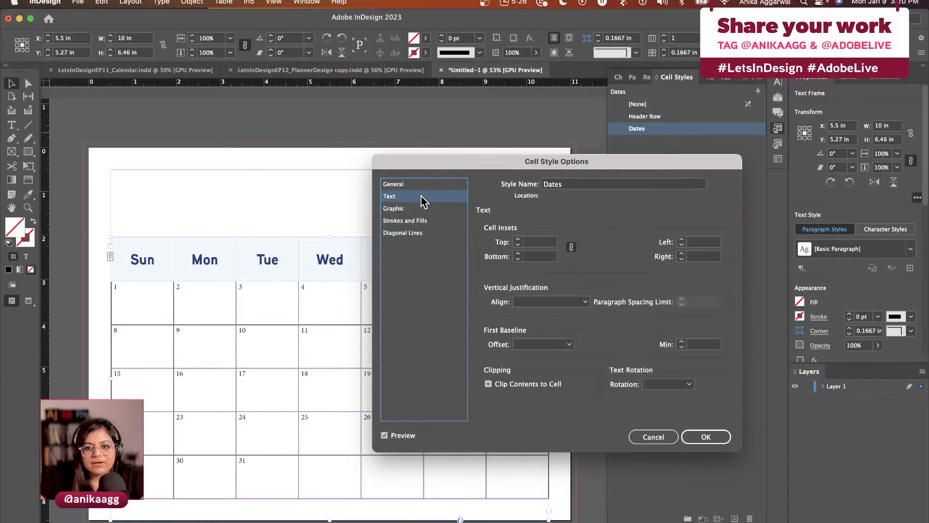
click(556, 301)
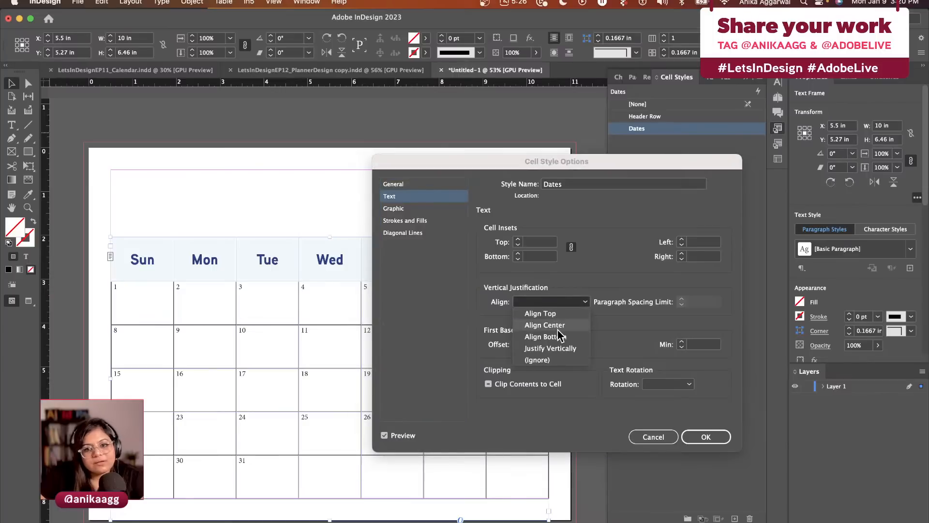
click(558, 326)
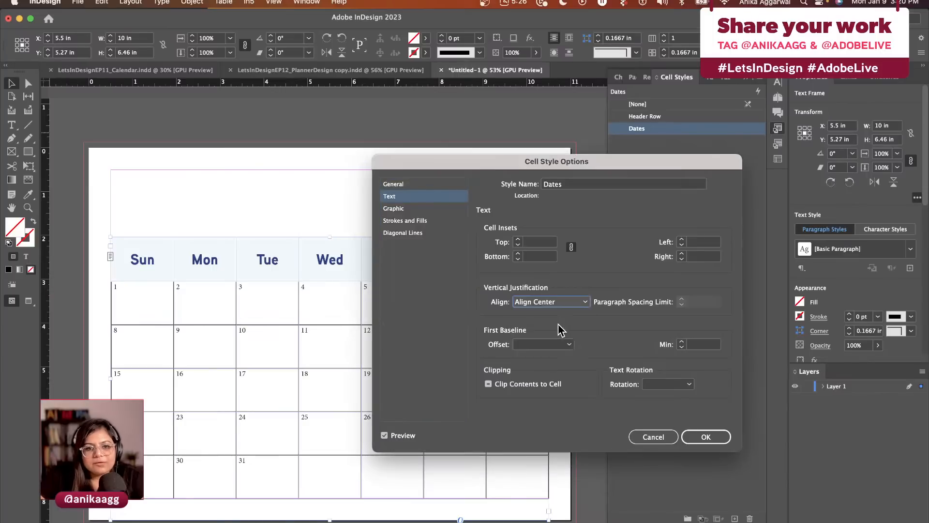
Step: Give the Dates cell style a 3 pt [Paper] stroke and a C=100 M=0 Y=0 K=0 fill at 5% tint
click(430, 222)
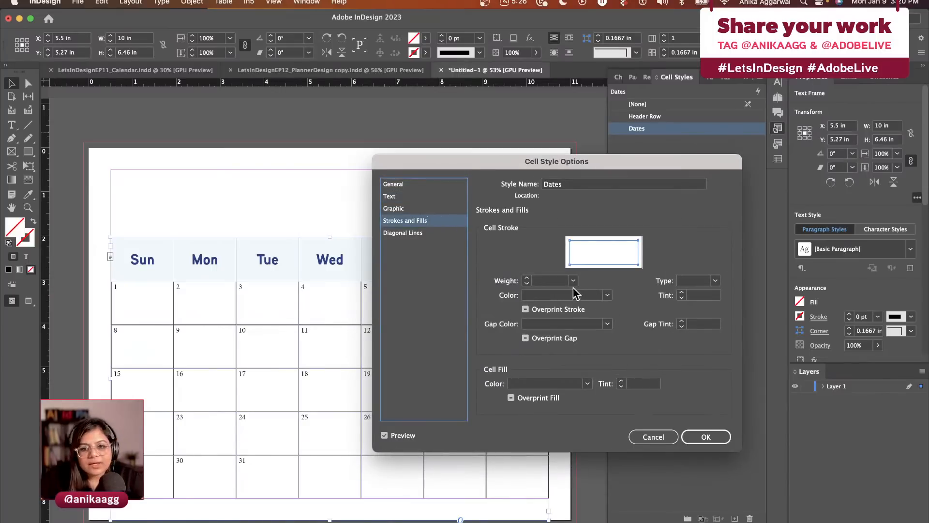
click(527, 278)
click(606, 295)
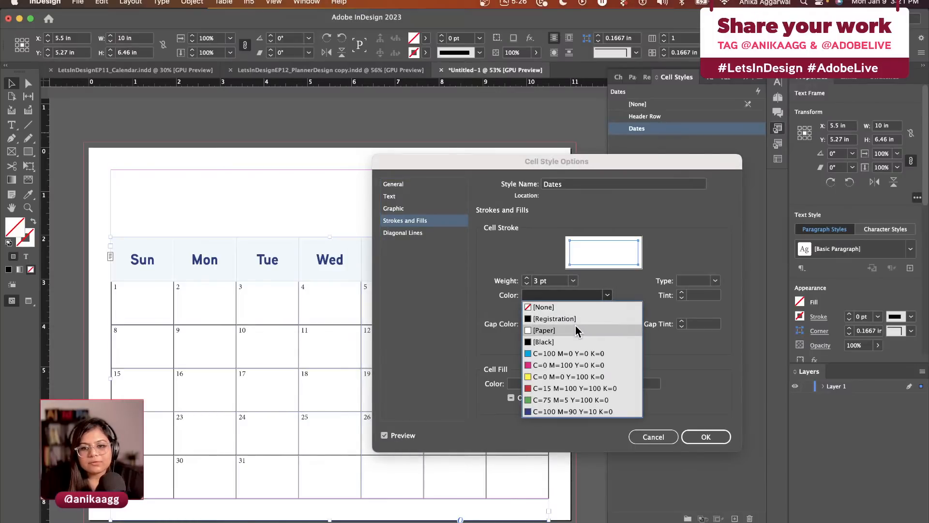
click(575, 330)
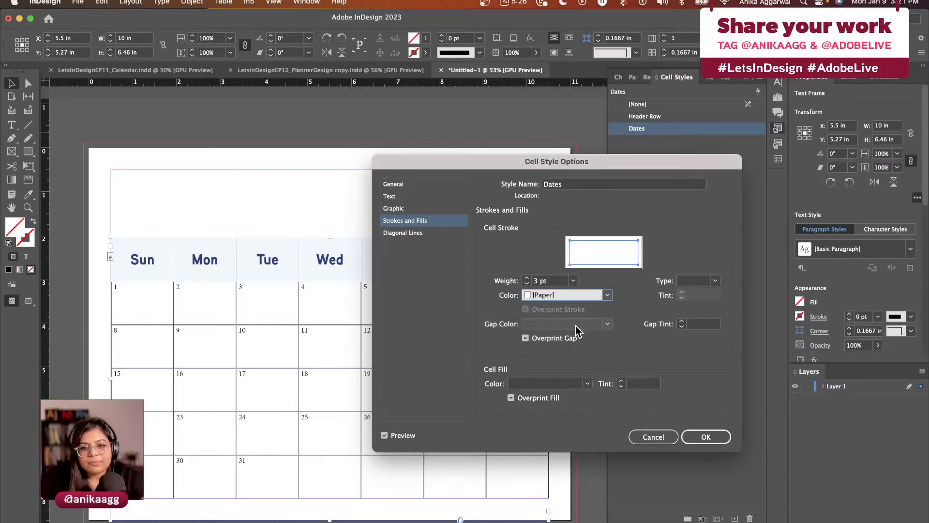
click(546, 384)
click(541, 441)
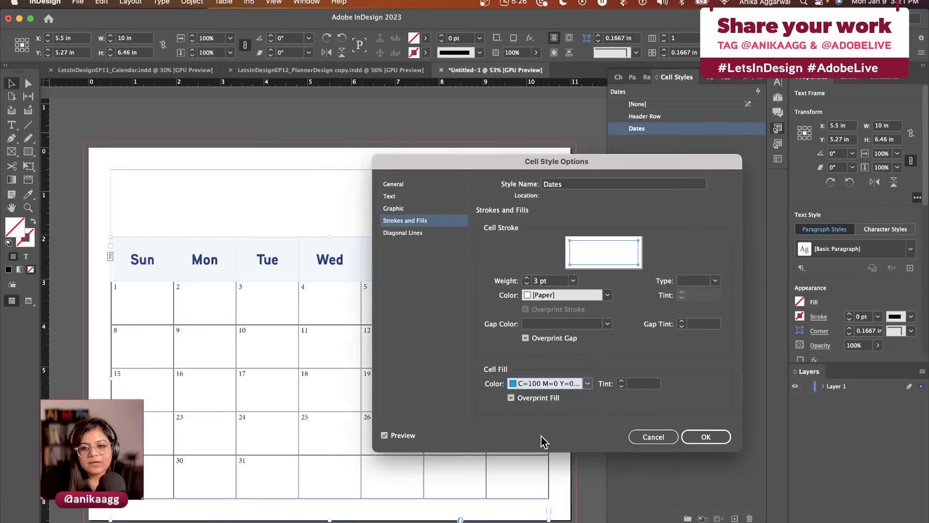
click(637, 384)
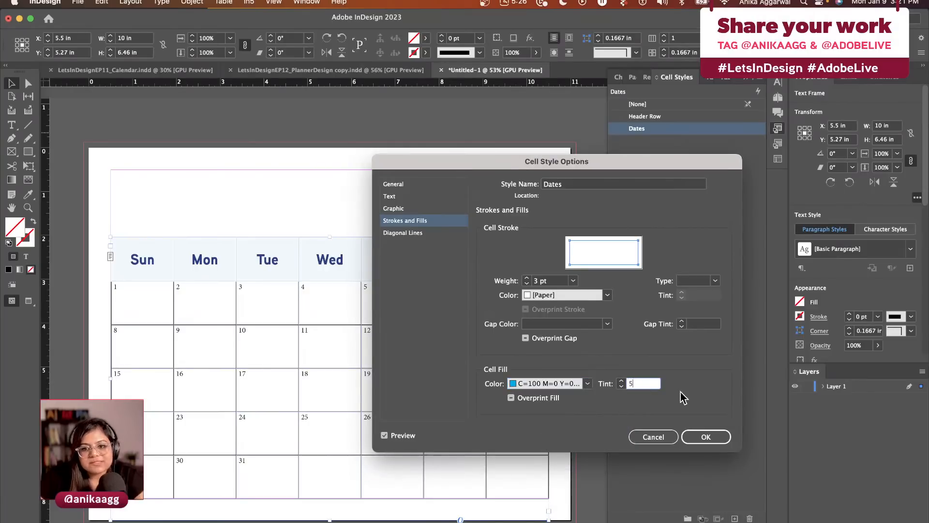
click(408, 435)
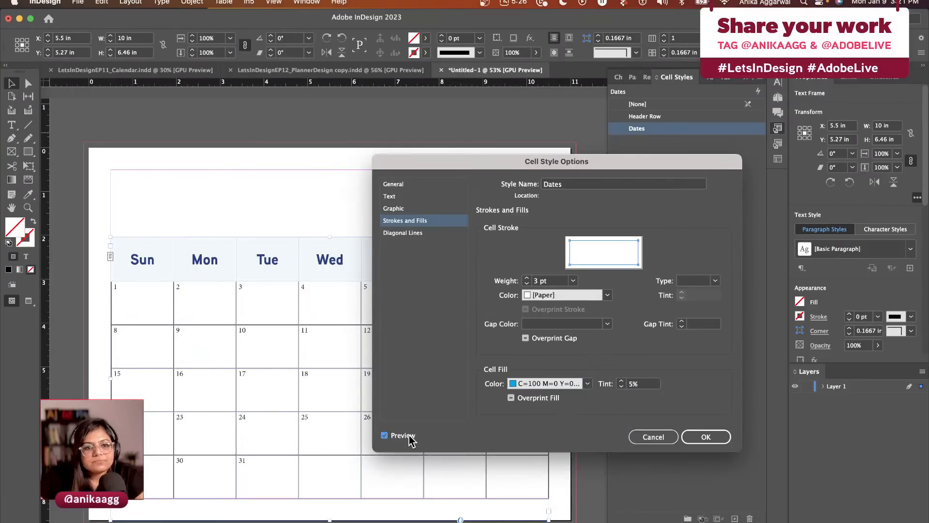
click(706, 436)
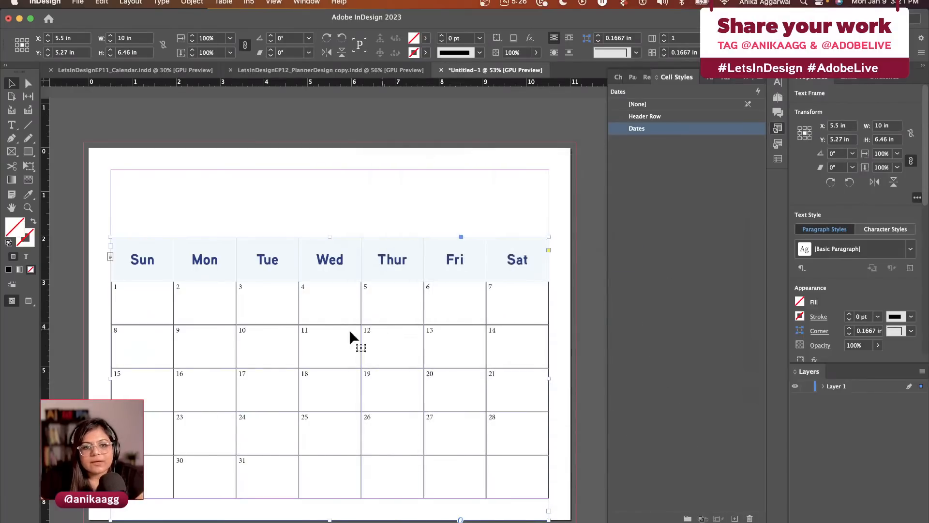
Step: Apply the Dates cell style to the table cell containing date 1
double_click(140, 304)
click(634, 128)
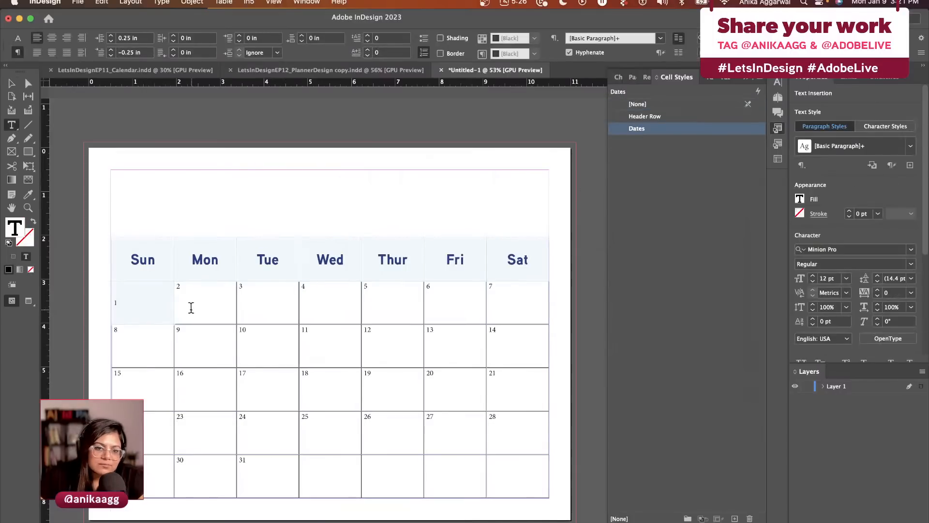
double_click(671, 129)
click(416, 222)
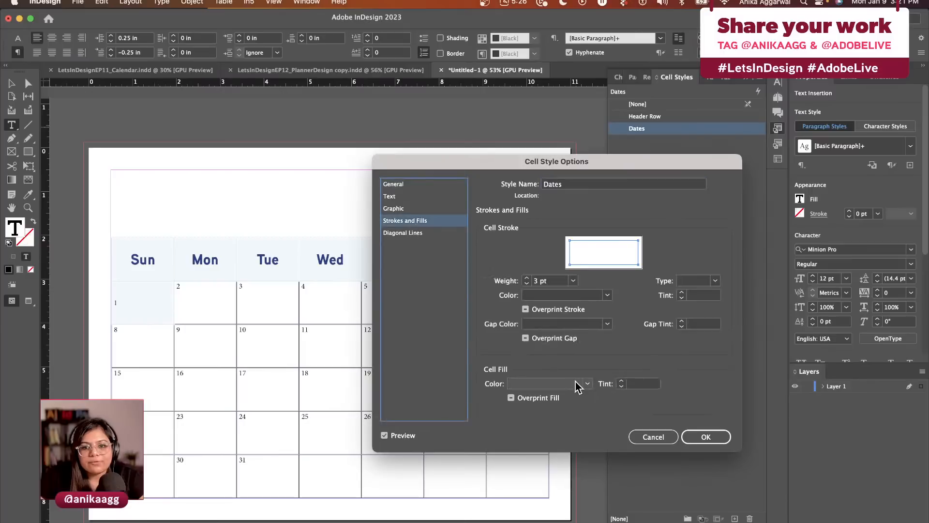
click(653, 436)
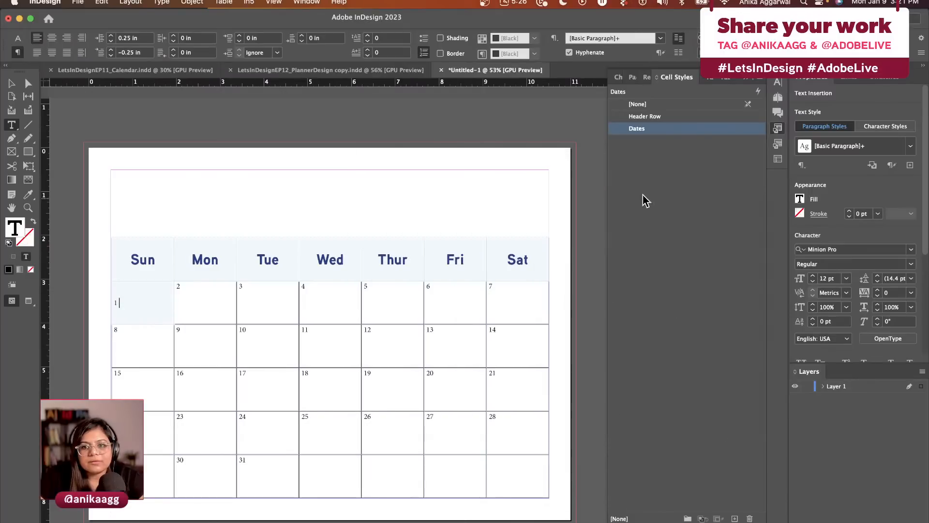
Step: Change the Dates cell style's fill color to [Paper] in its strokes and fills options
double_click(661, 132)
click(430, 221)
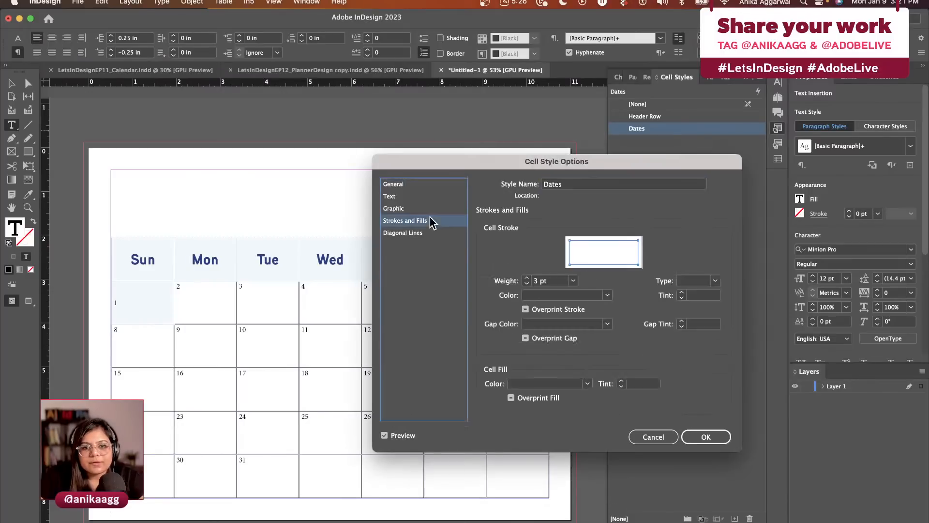
click(587, 384)
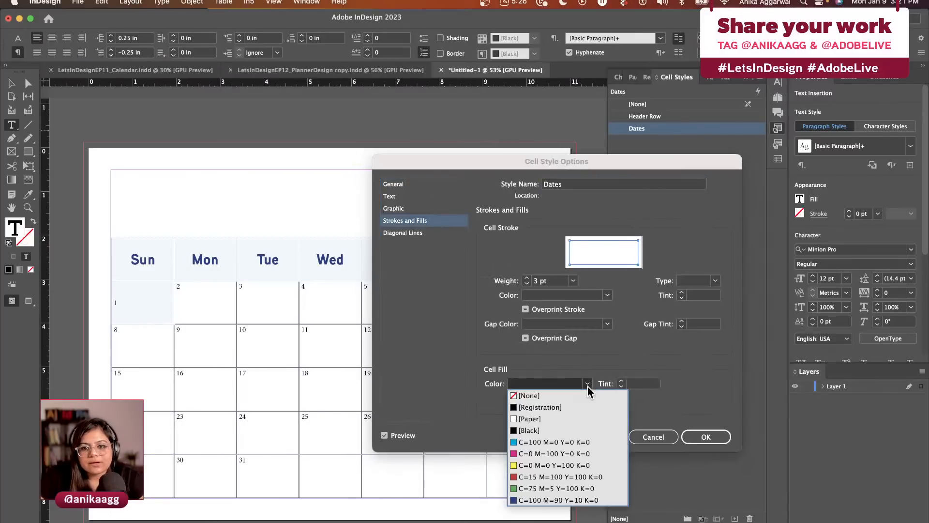
click(564, 420)
click(706, 436)
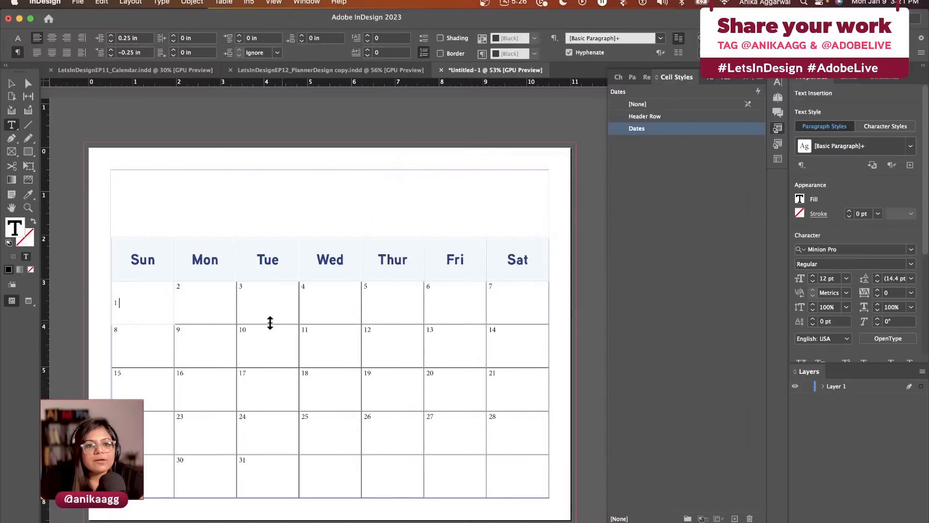
Step: Apply the Dates cell style to the Mon through Sat cells of the first four date rows
click(11, 85)
double_click(155, 300)
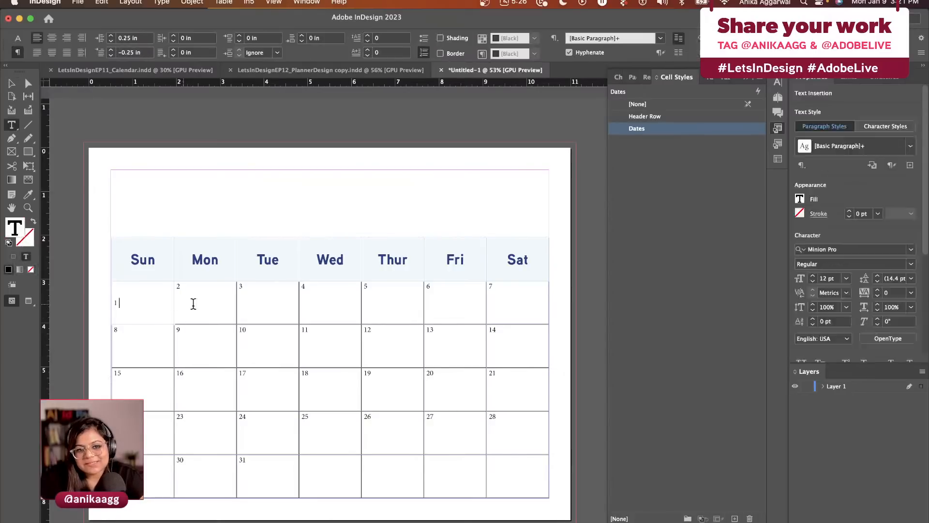
drag(199, 305, 515, 386)
click(635, 129)
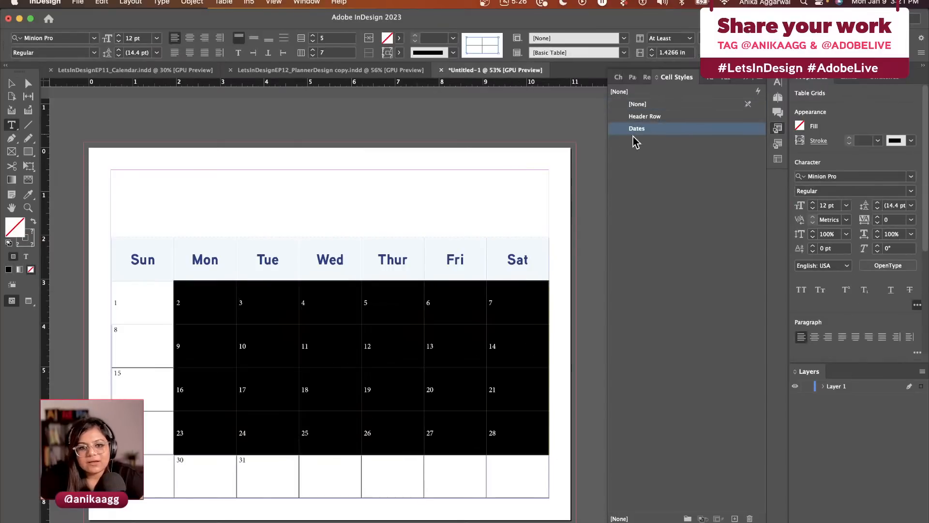
Step: Apply the Dates cell style to the remaining Sunday cells and the last date row, and deselect the table
click(130, 347)
drag(130, 348, 502, 476)
click(642, 128)
click(633, 129)
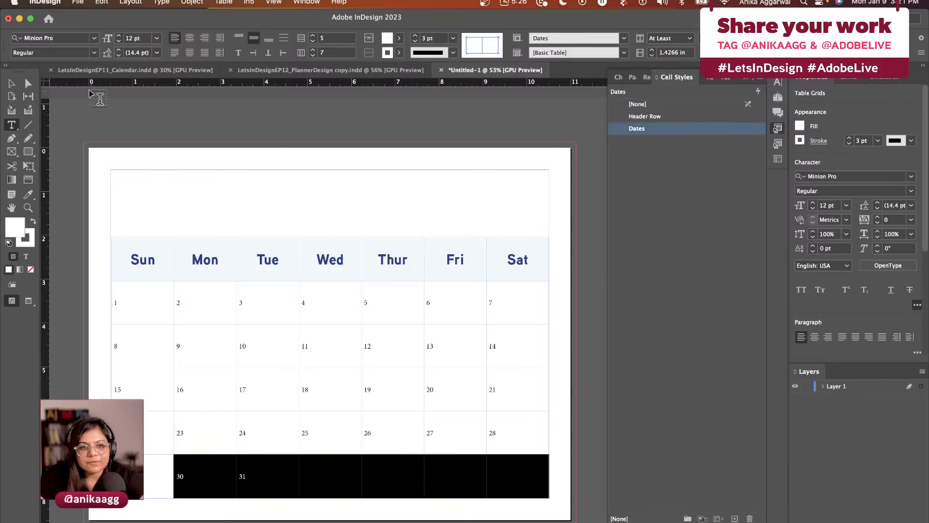
click(27, 84)
click(263, 228)
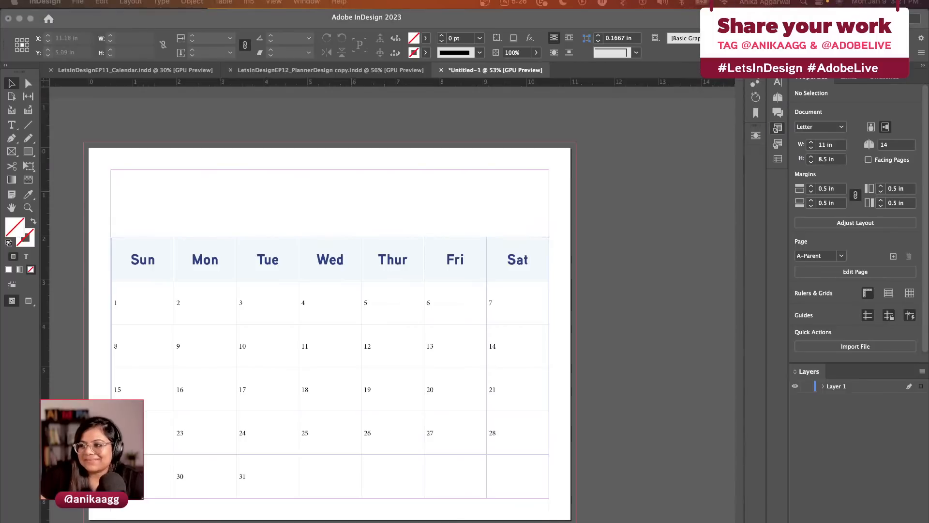
click(446, 364)
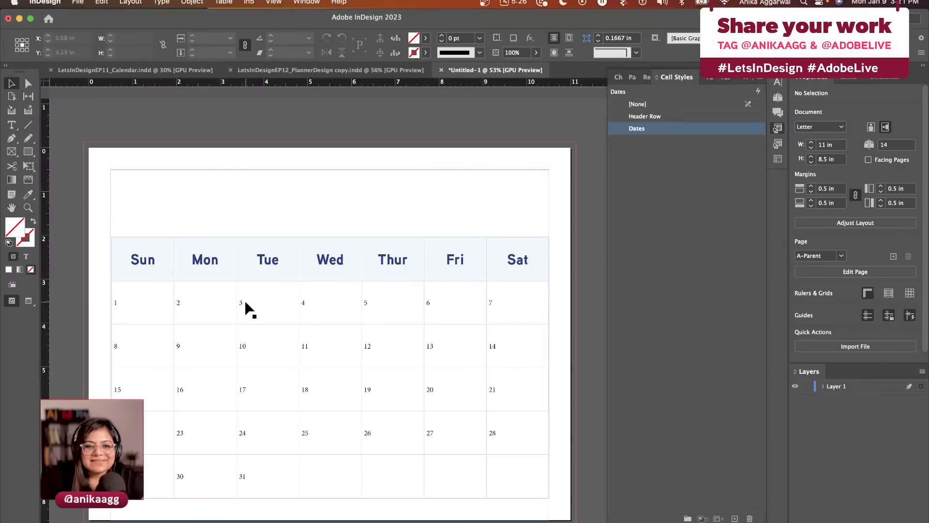
Step: Try the DaysOfTheWeek paragraph style on the date 4 text in the Wed column, and undo it
double_click(178, 306)
key(Escape)
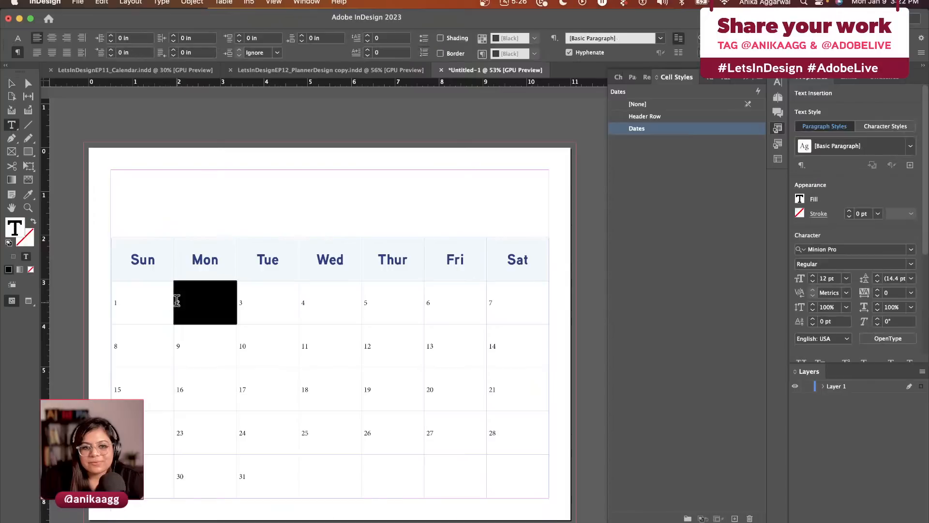
click(296, 297)
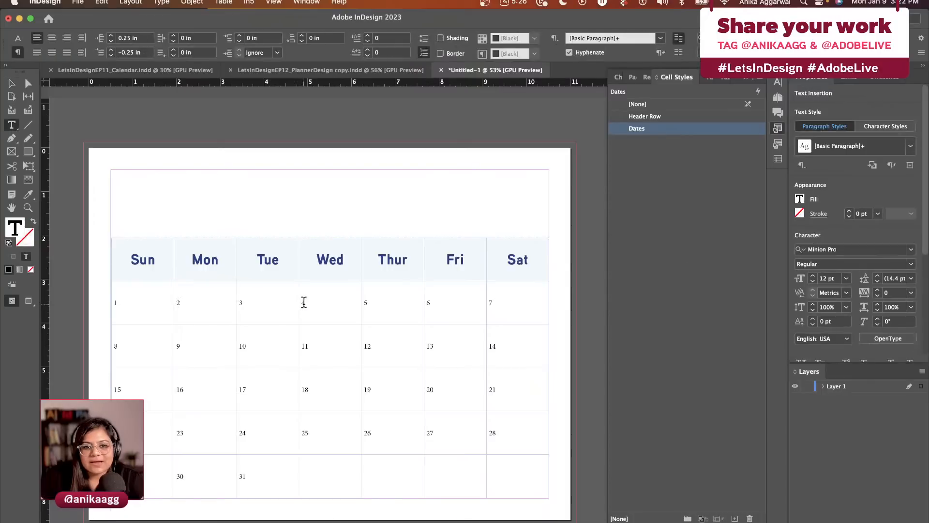
click(303, 302)
text(4)
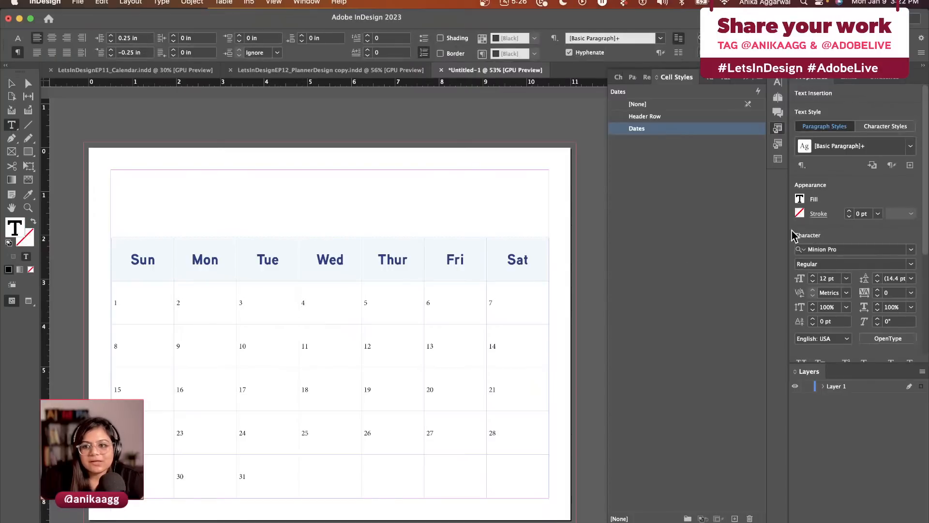
click(909, 146)
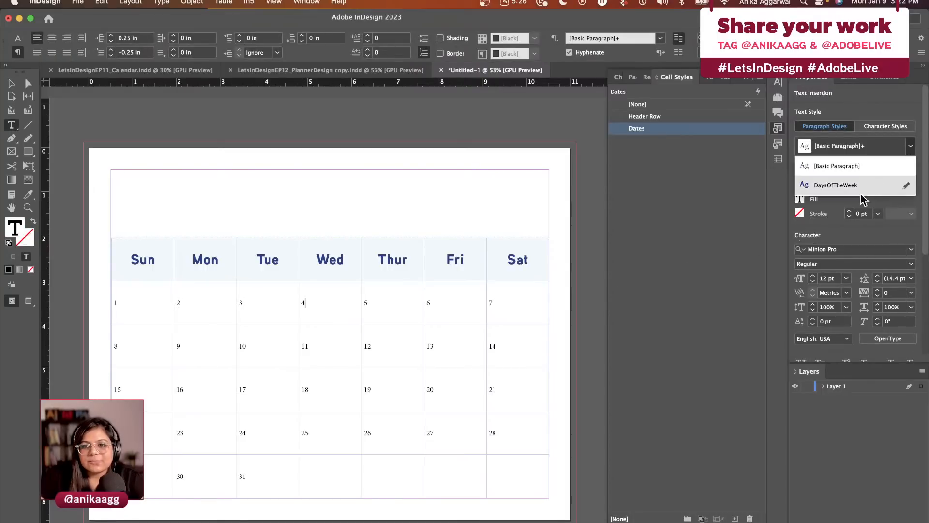
click(852, 189)
key(ctrl+z)
key(ctrl+z)
key(ctrl+z)
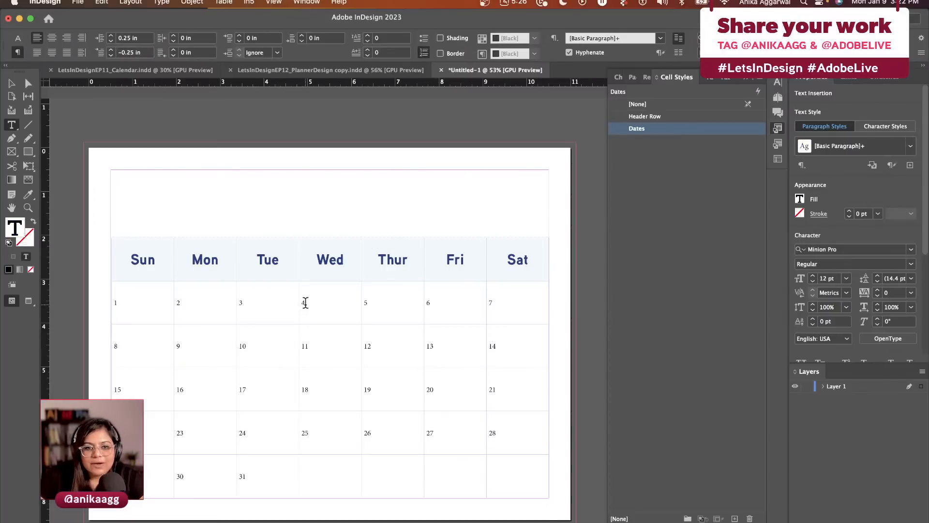
Step: Create a new paragraph style named Dates from the date 4 text in the Wed column
click(910, 165)
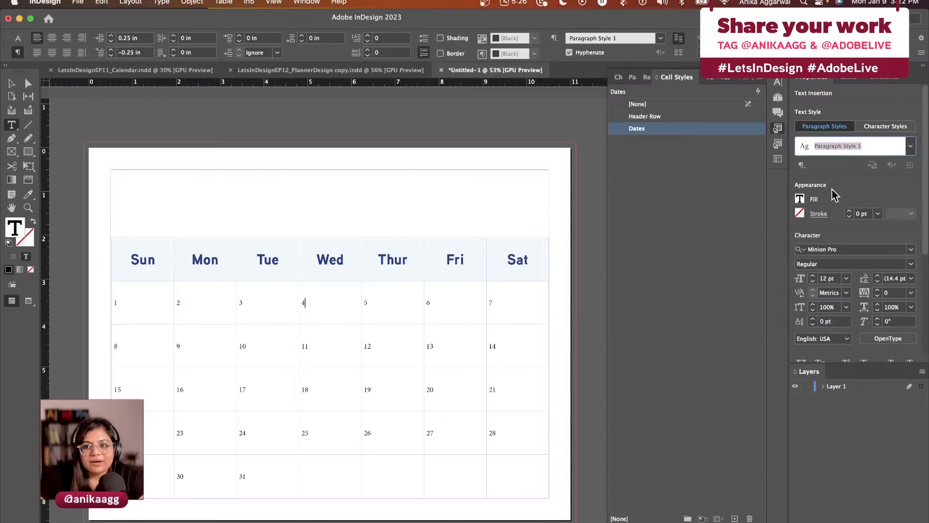
text(Dates)
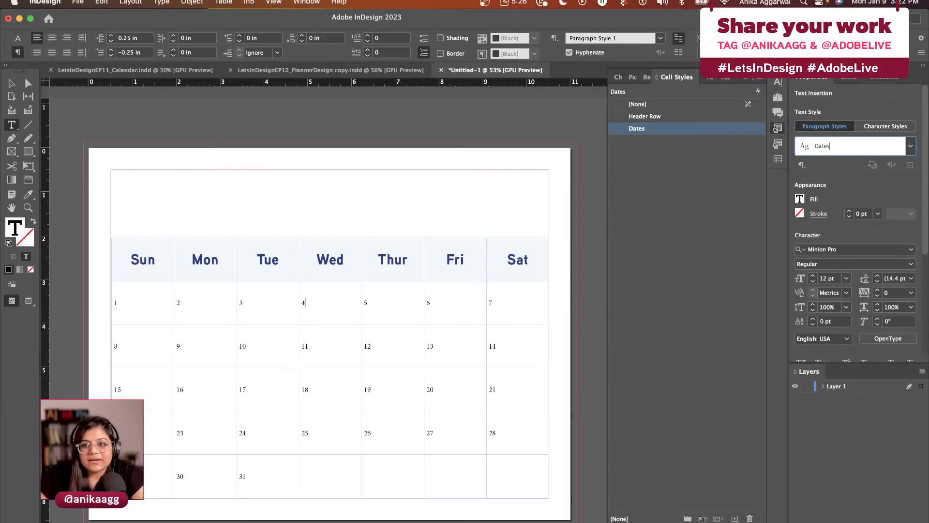
key(Return)
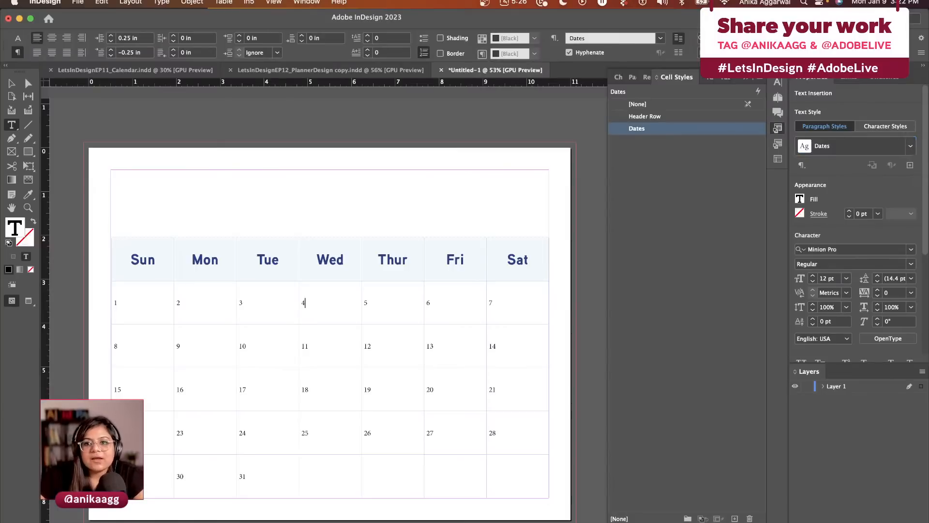
Step: Set the Dates paragraph style's basic character formats to Degular Semibold at 18 pt
click(910, 144)
click(905, 207)
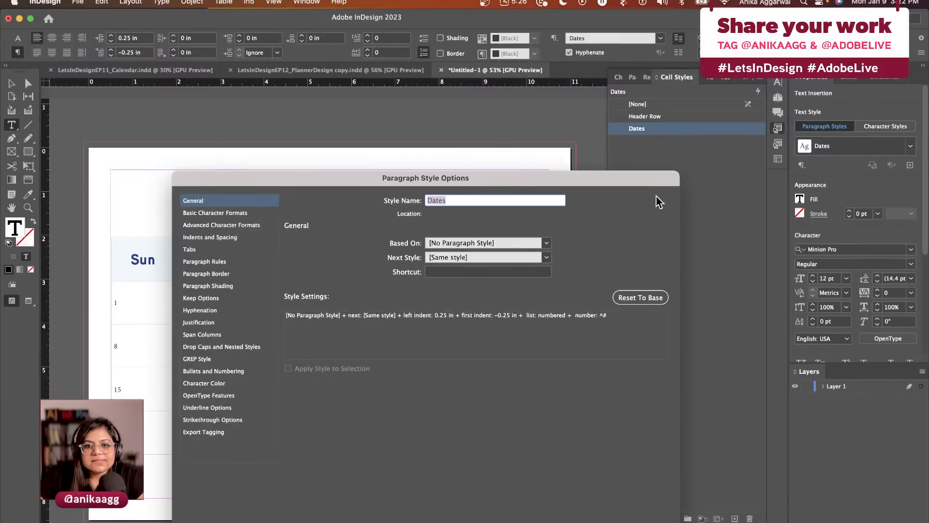
click(248, 212)
click(387, 247)
key(super+a)
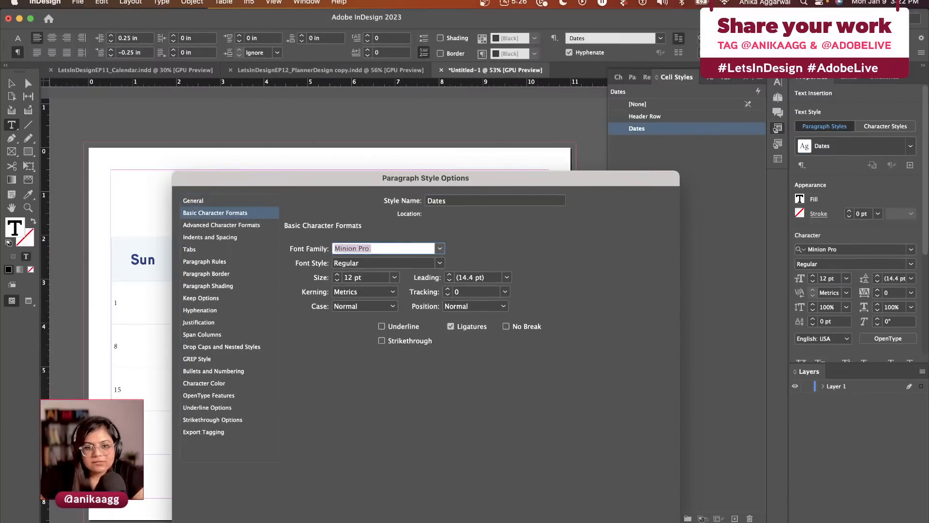
text(Degular)
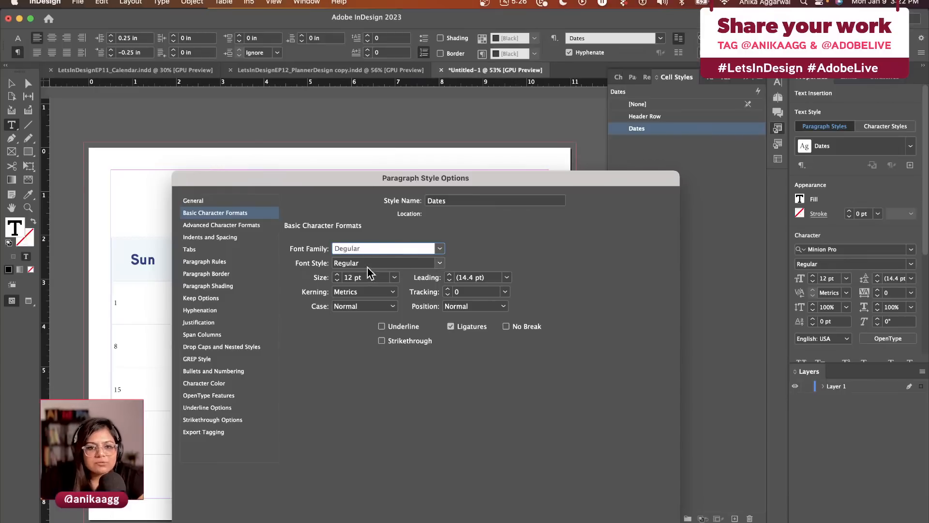
click(394, 277)
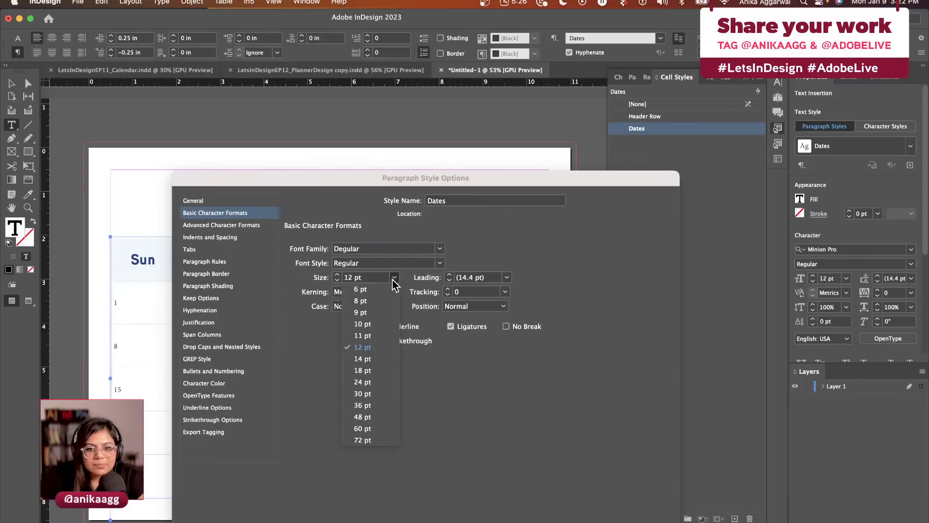
click(370, 370)
drag(422, 181, 568, 154)
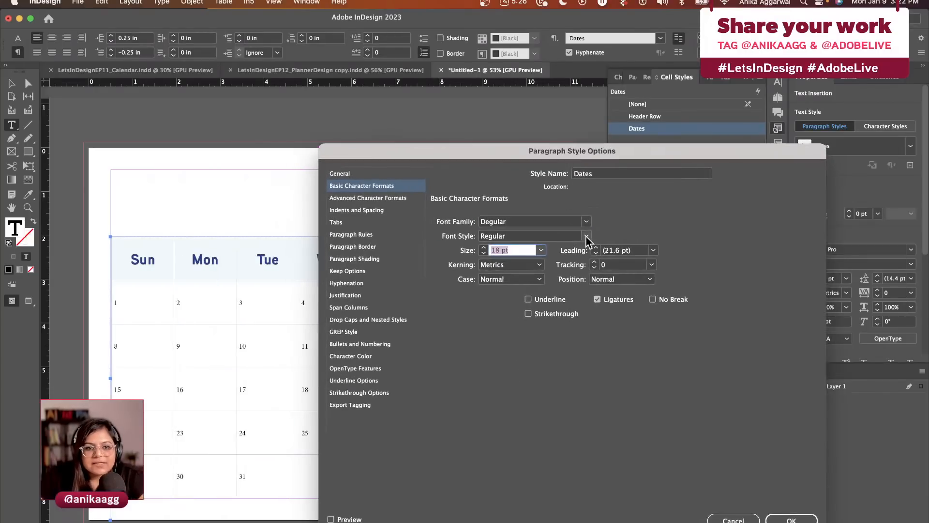
click(585, 236)
click(530, 340)
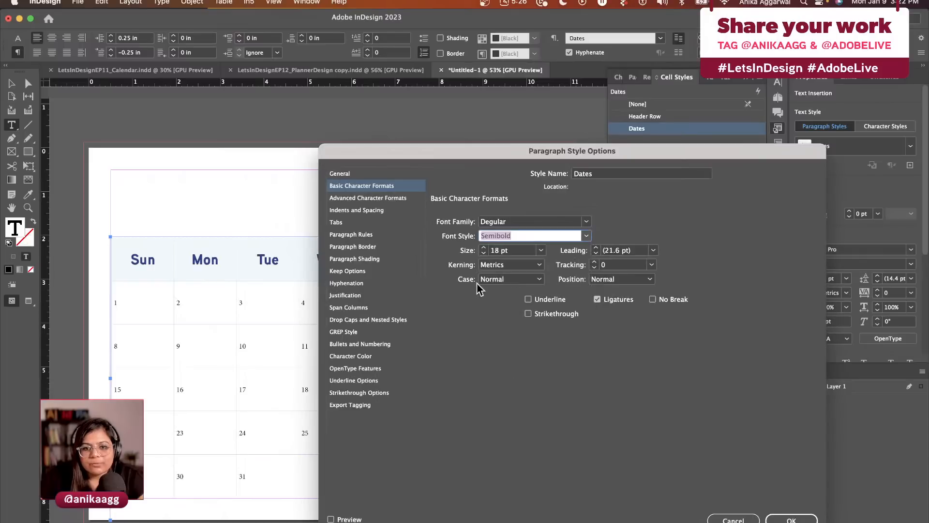
Step: Set the font size of the Dates paragraph style to 24 pt
click(791, 519)
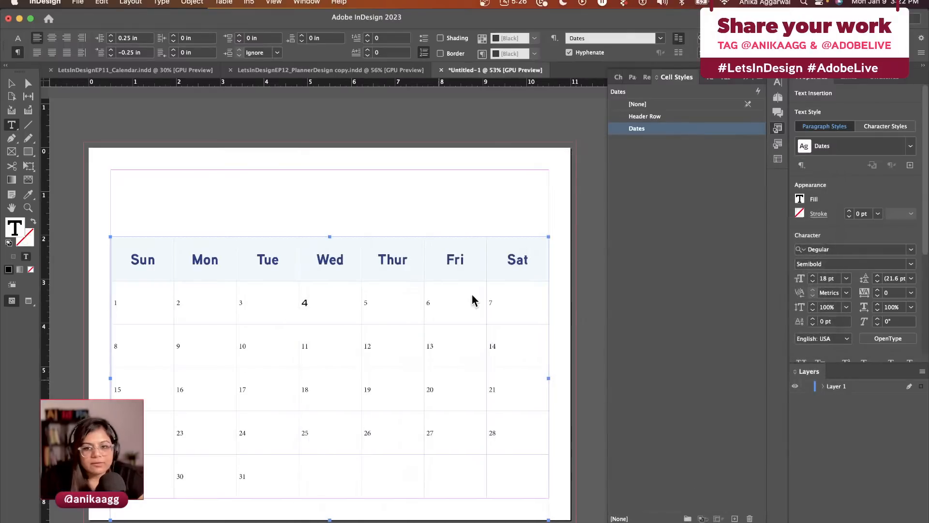
click(909, 146)
click(909, 206)
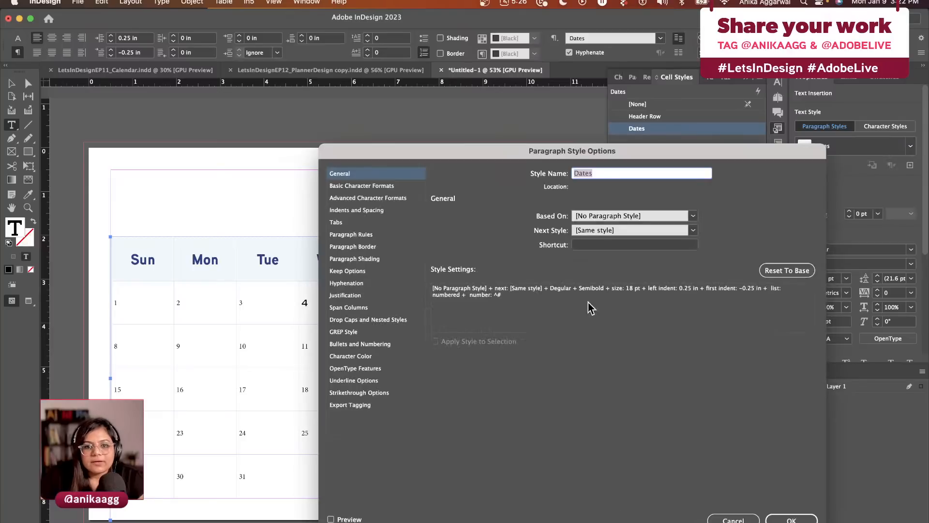
click(382, 187)
click(540, 249)
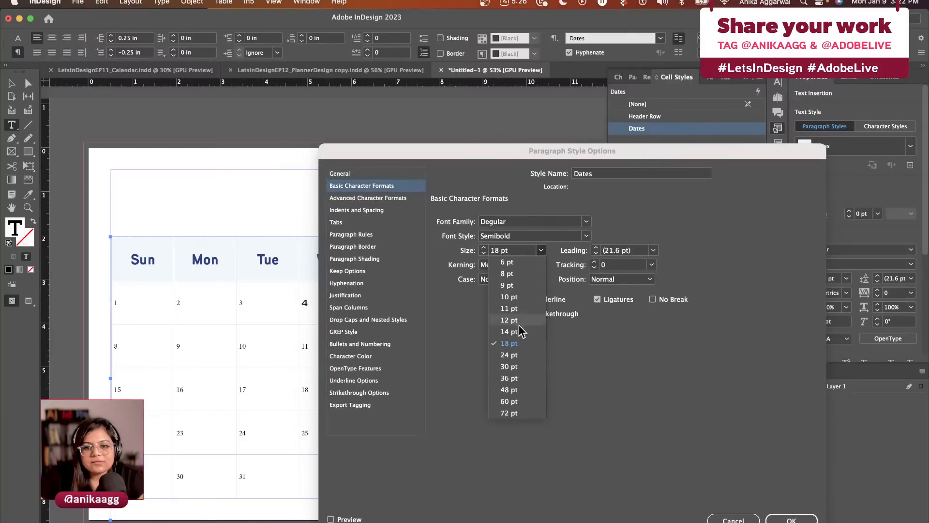
click(509, 355)
click(791, 518)
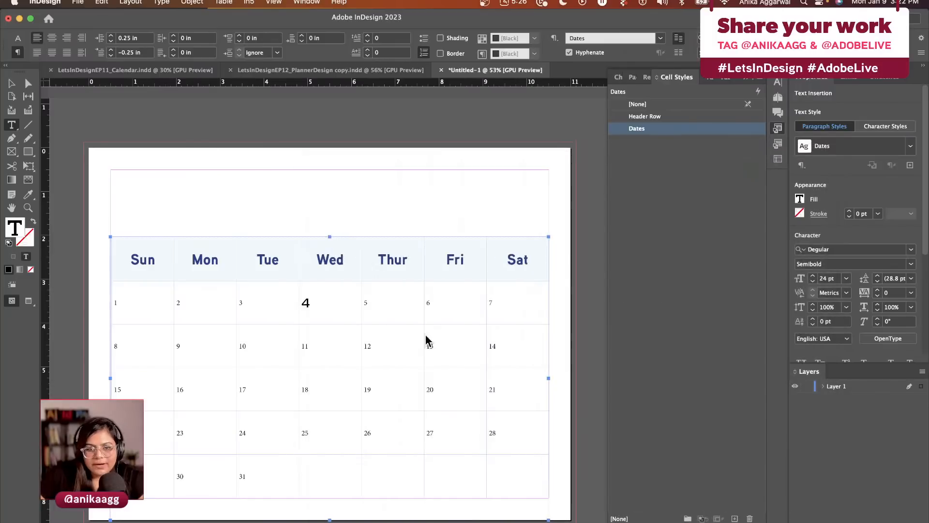
click(371, 296)
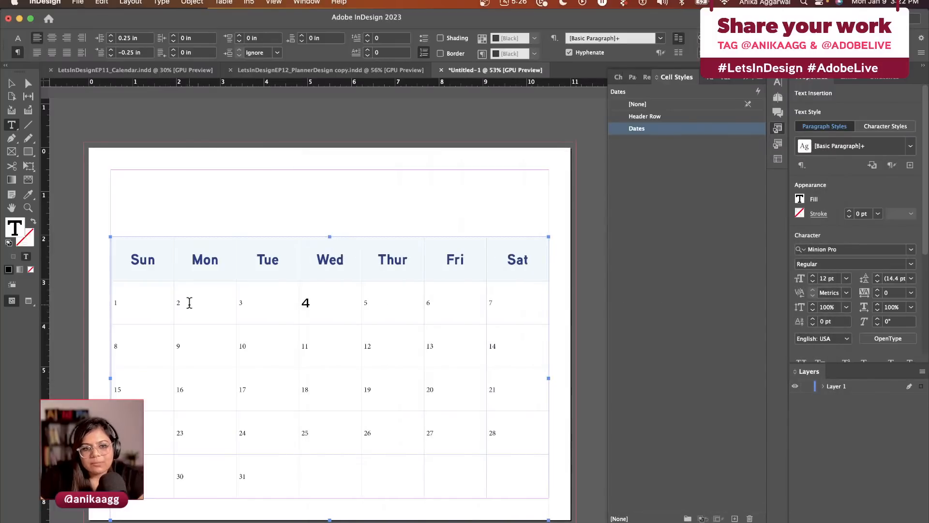
drag(135, 297, 534, 425)
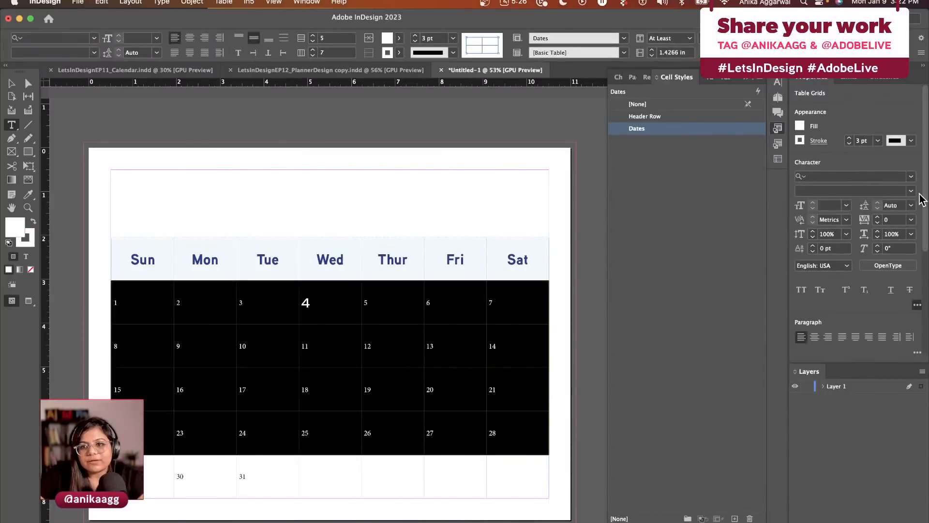
click(275, 268)
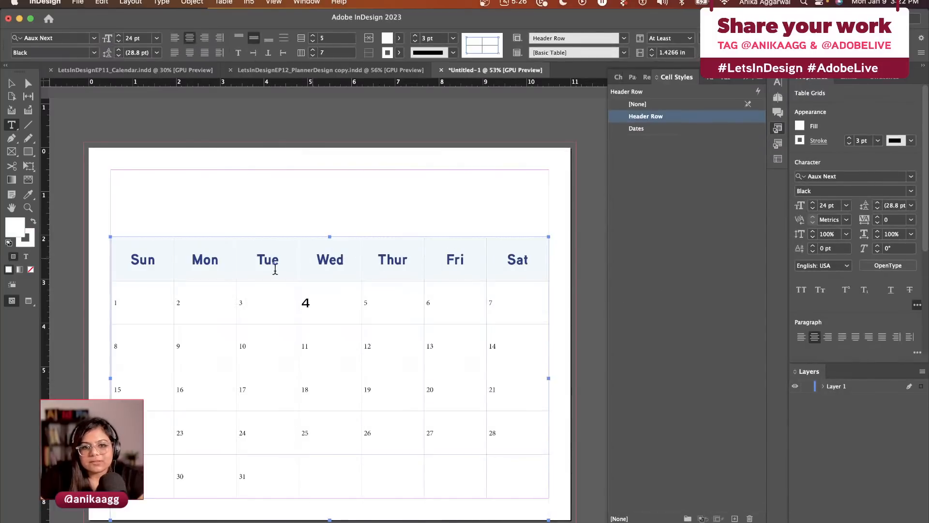
Step: Apply the Dates paragraph style to the dates 1 and 2 in the calendar table
click(146, 305)
click(910, 146)
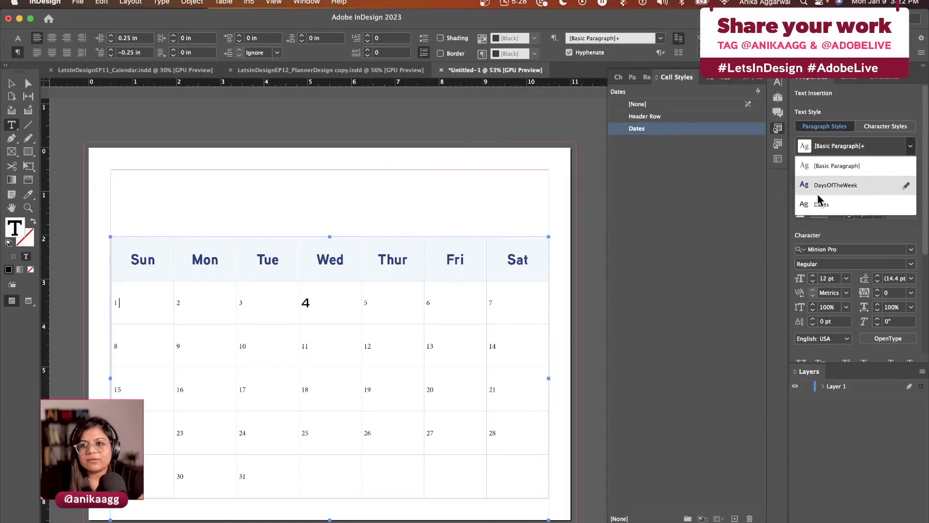
click(823, 203)
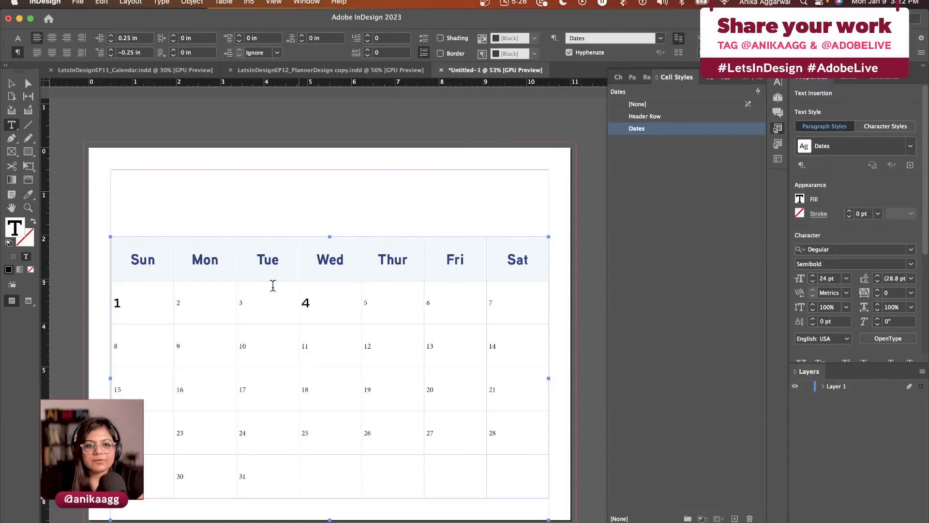
click(208, 303)
click(910, 146)
click(846, 204)
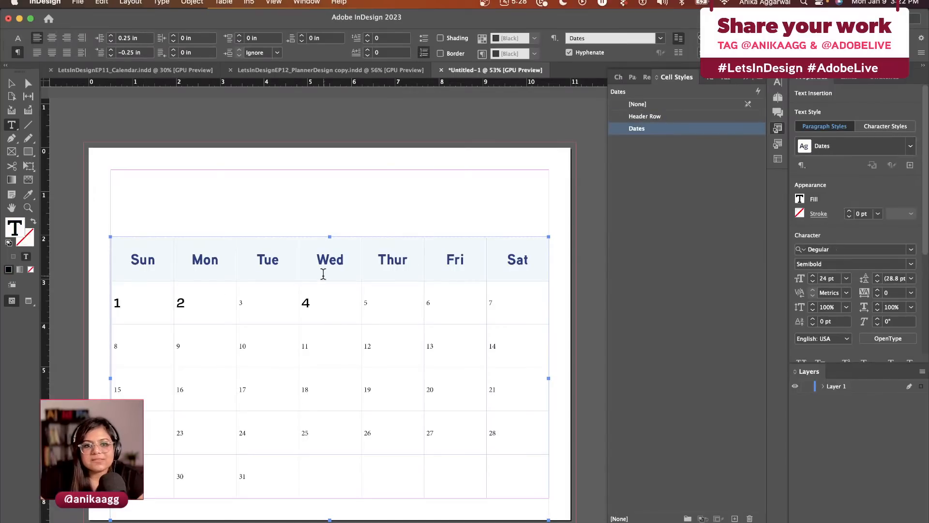
click(271, 303)
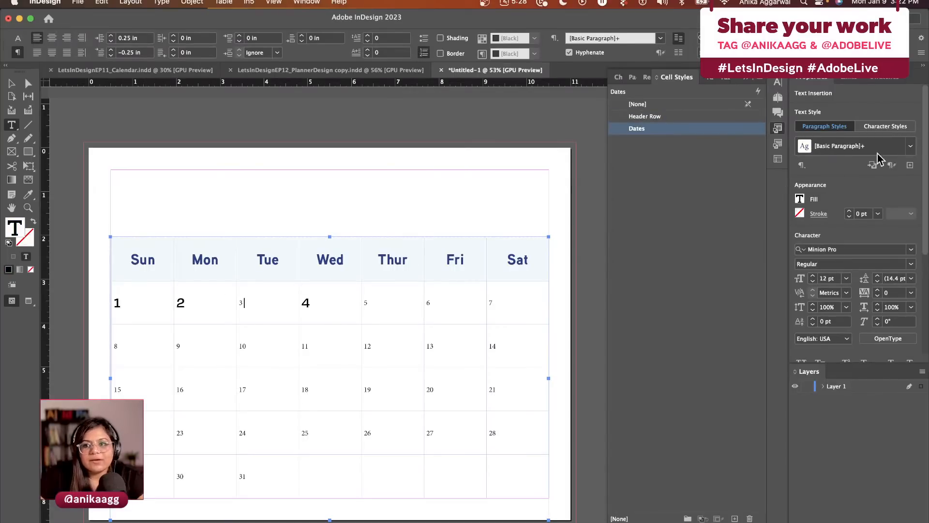
double_click(724, 130)
click(596, 360)
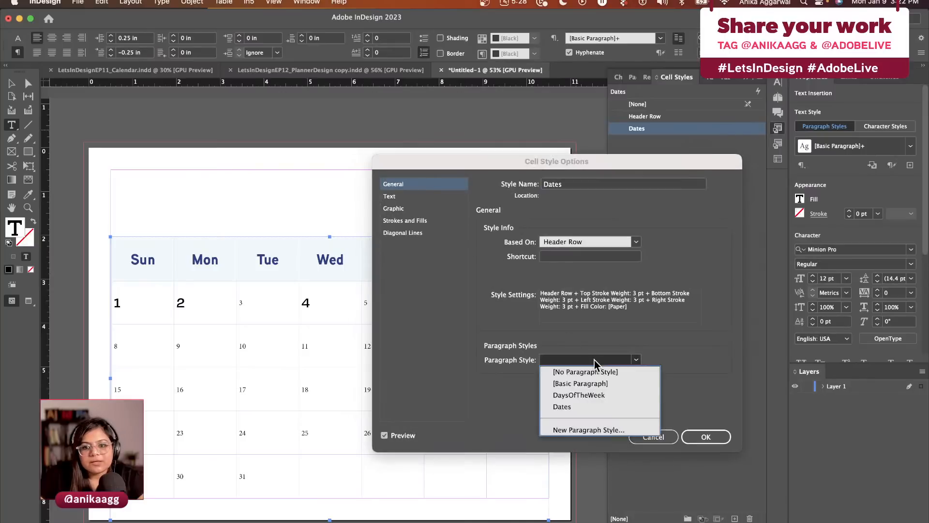
click(594, 407)
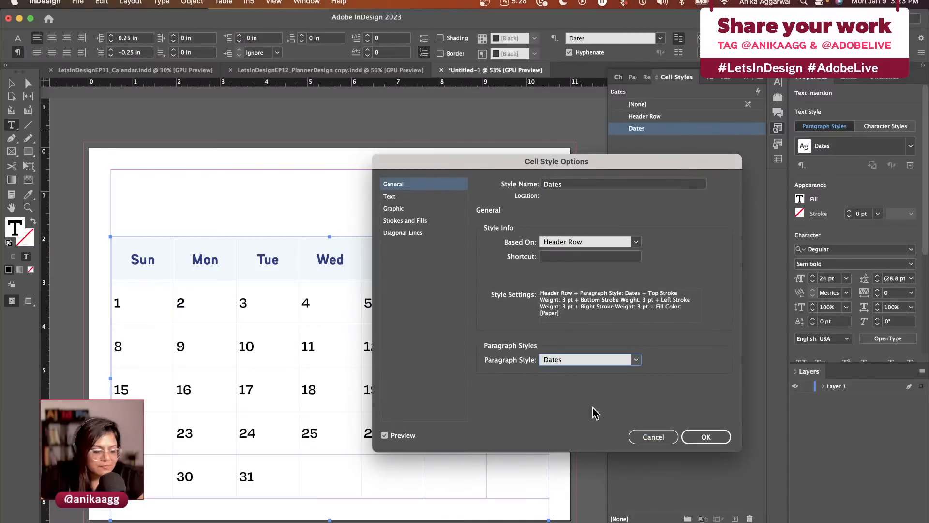
click(632, 435)
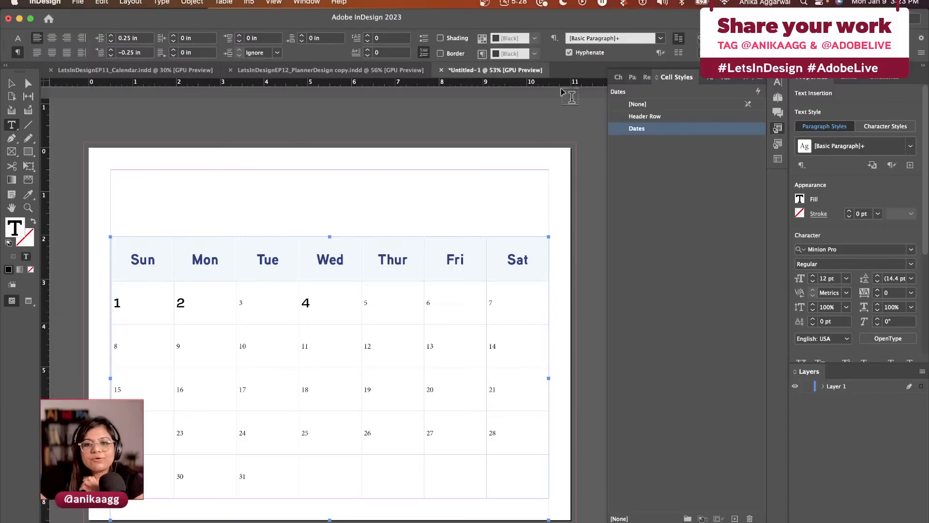
Step: Assign the Dates paragraph style to the Dates cell style so all calendar dates use it, and deselect the table
double_click(661, 130)
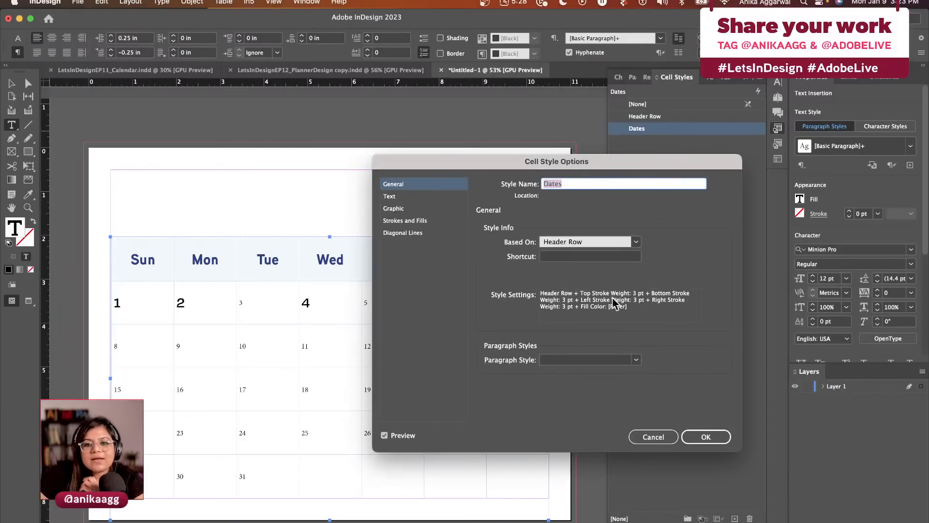
click(636, 361)
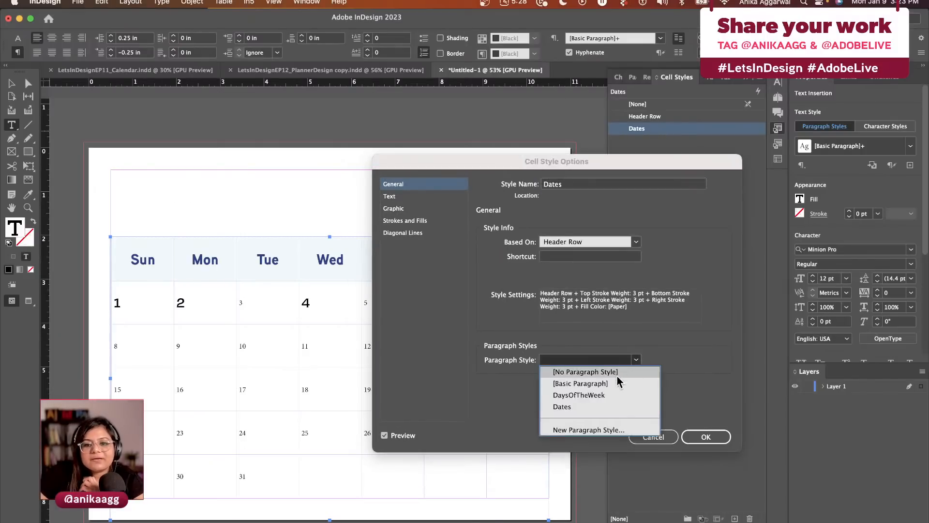
click(605, 408)
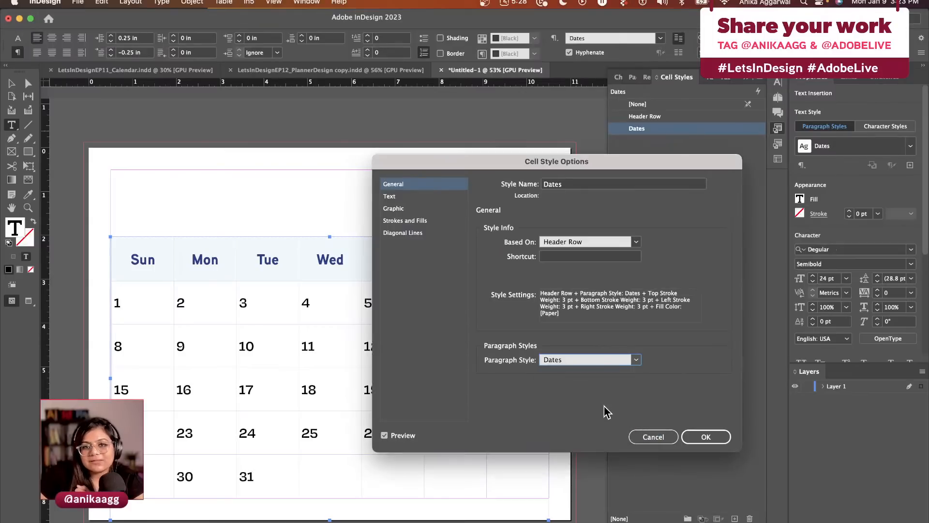
click(711, 439)
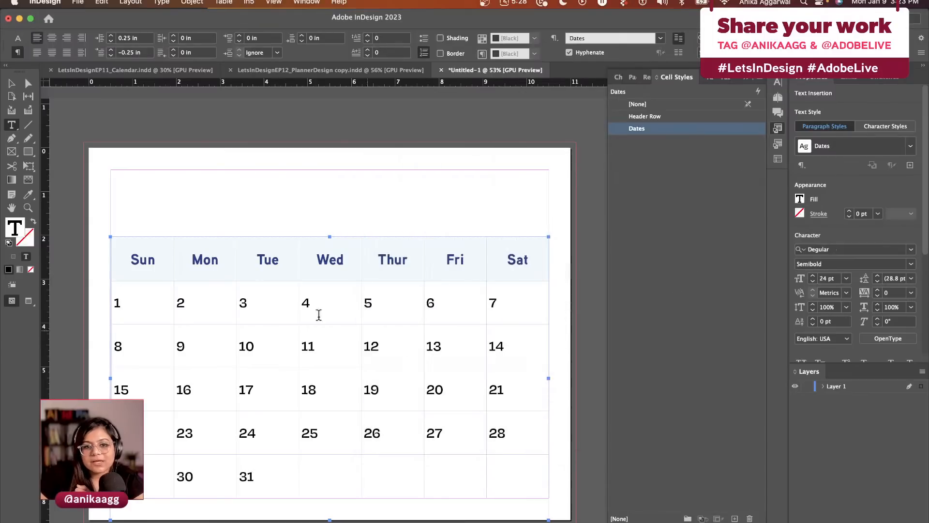
key(Escape)
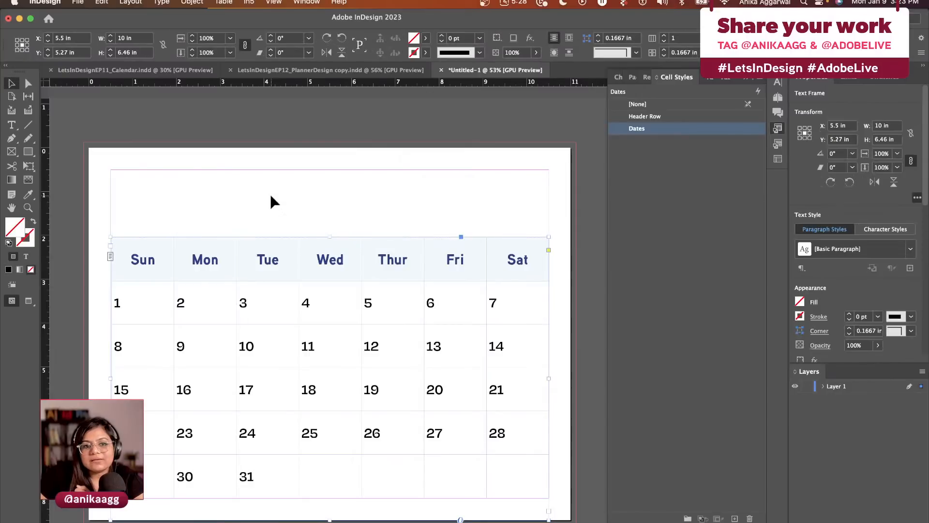
click(271, 201)
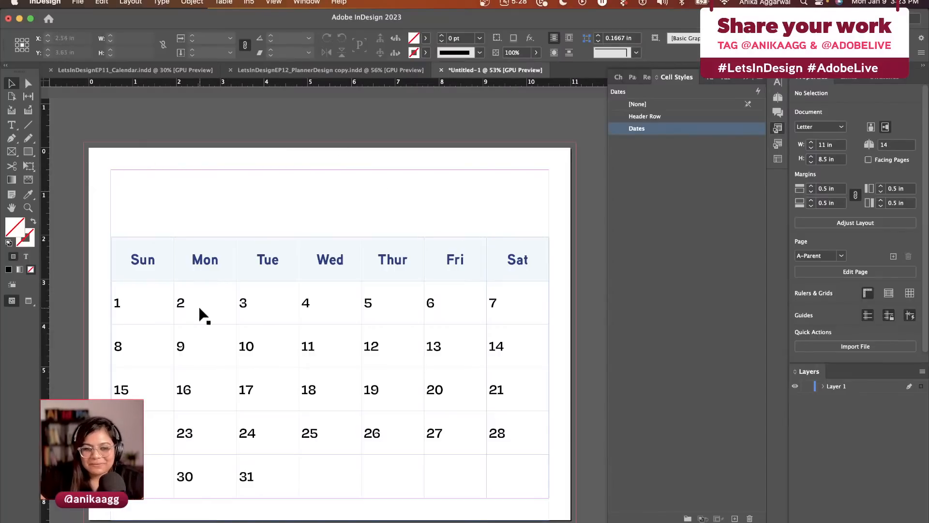
Step: Try to set the vertical justification of the Dates cell style to Align Center
click(232, 287)
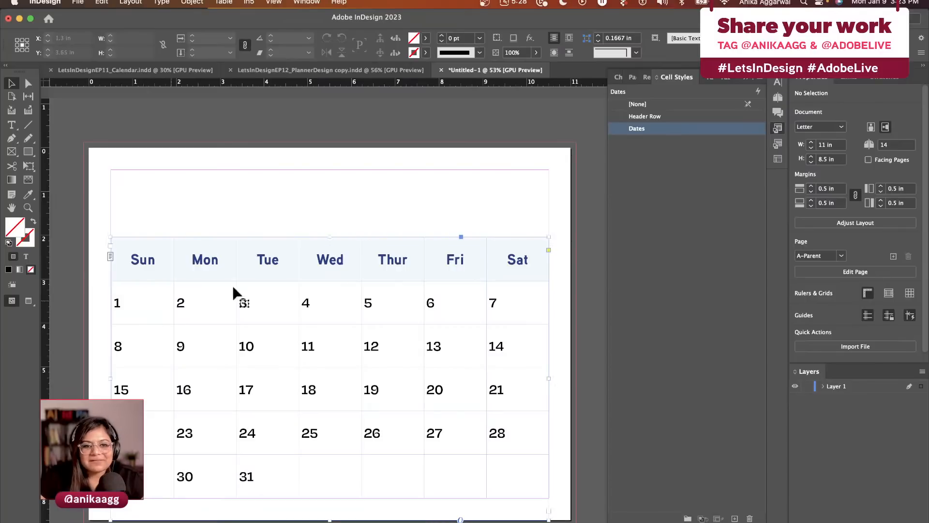
double_click(676, 138)
click(405, 196)
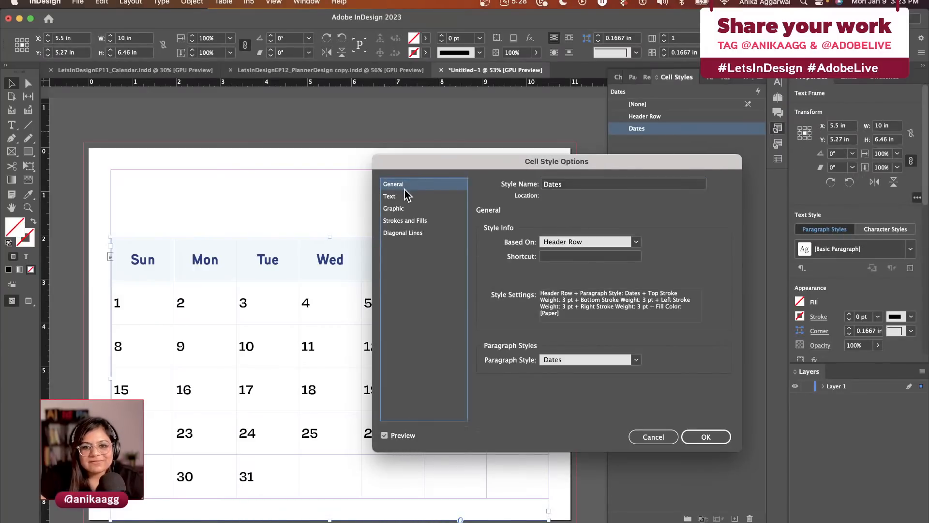
click(579, 303)
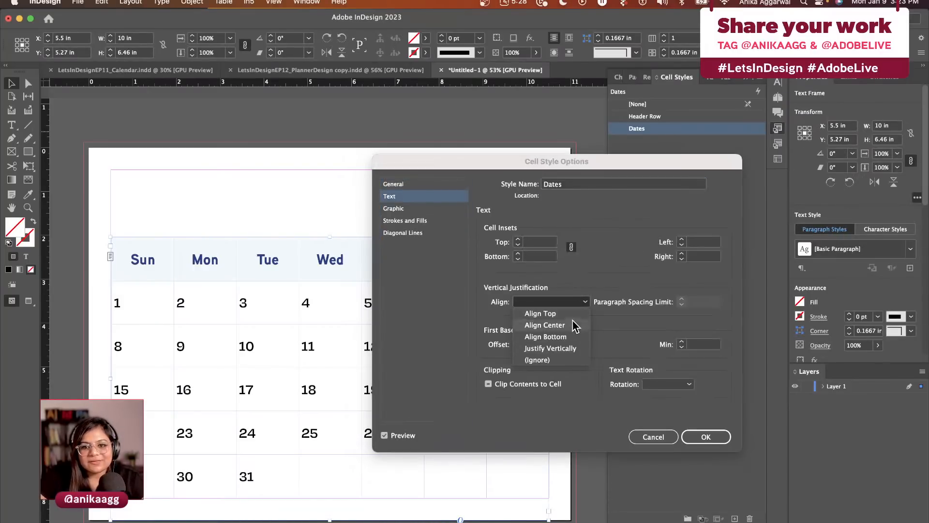
click(574, 326)
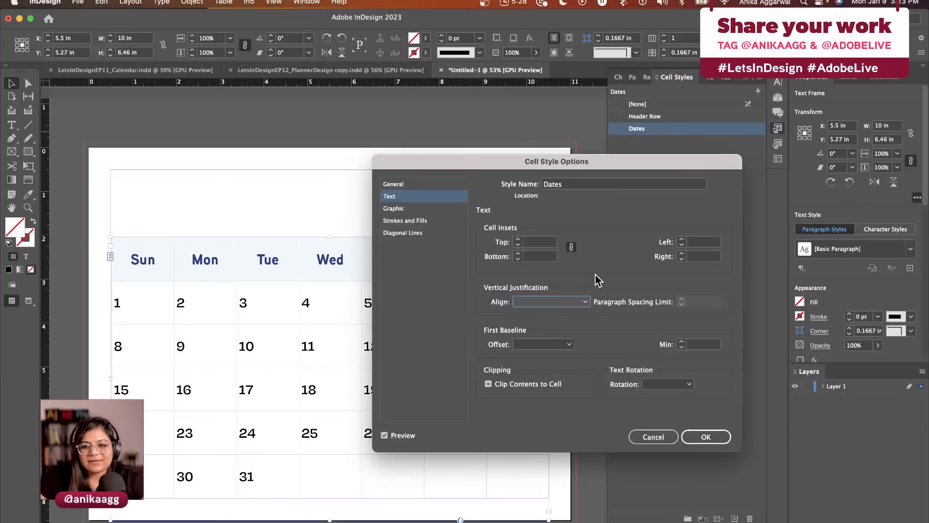
click(706, 437)
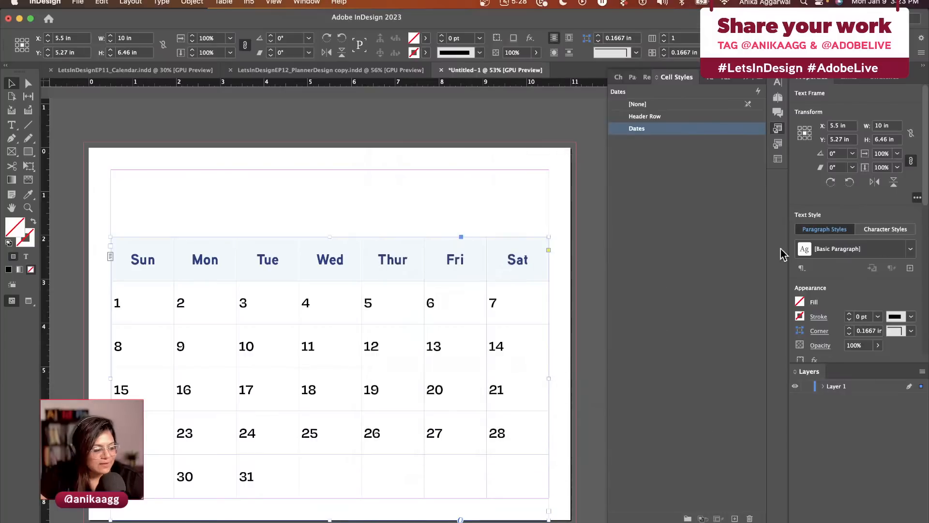
double_click(492, 299)
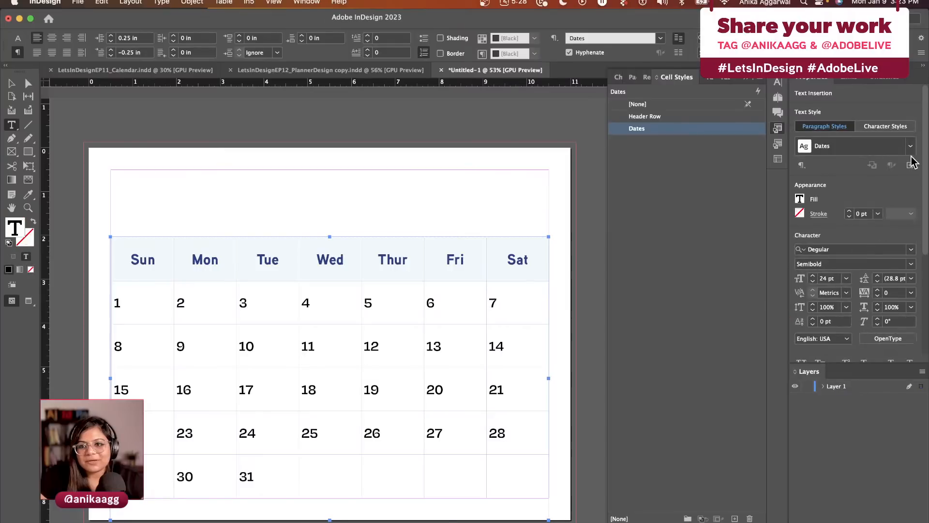
click(910, 145)
click(907, 206)
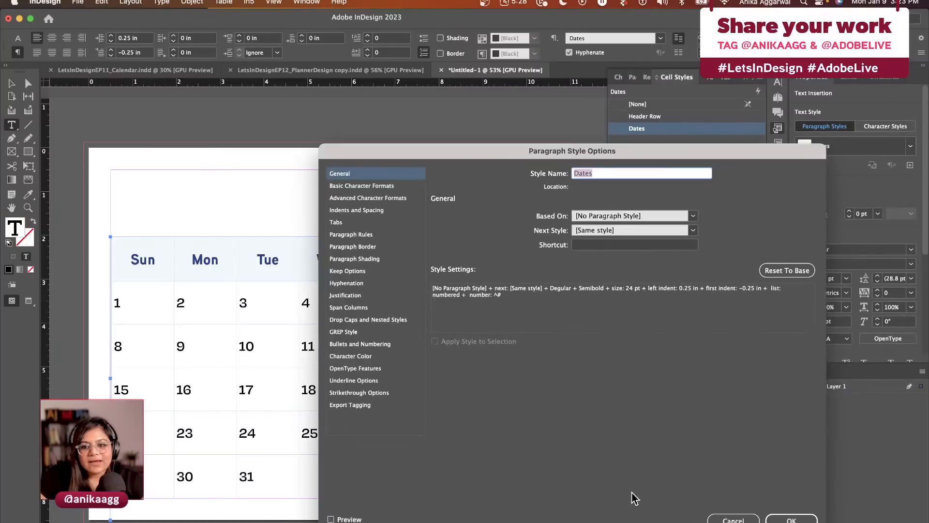
click(728, 519)
Step: Right-align the text in all date cells of the calendar table
drag(158, 295, 520, 460)
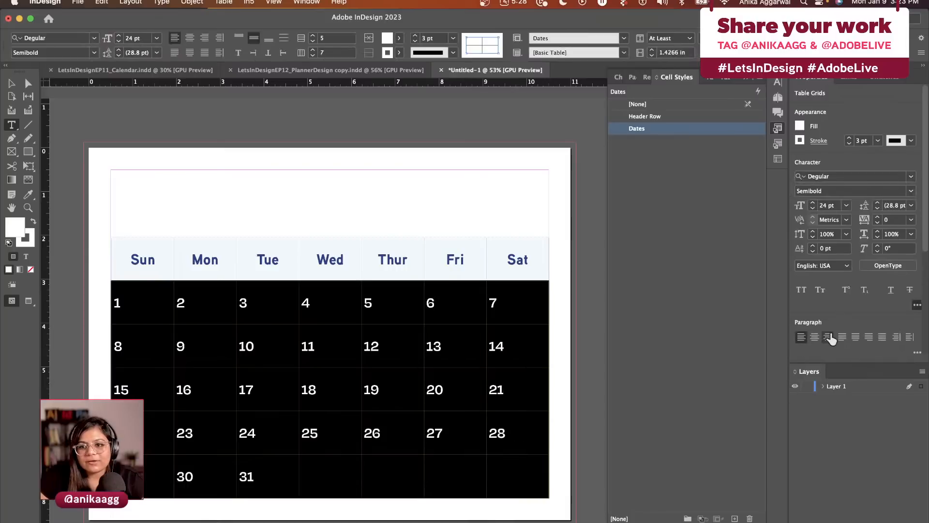
click(828, 336)
click(385, 193)
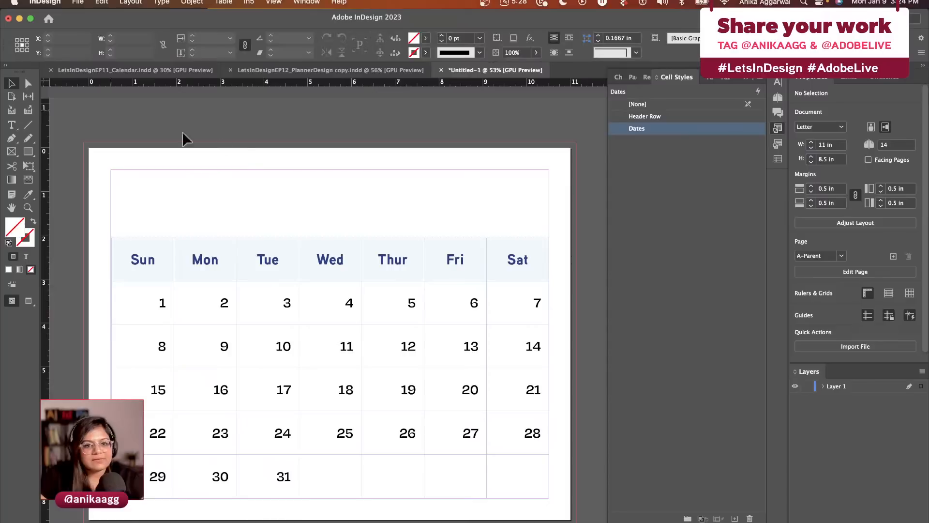
Step: Apply All Caps to the weekday names in the table's header row, and deselect the table
click(150, 257)
drag(150, 258, 523, 258)
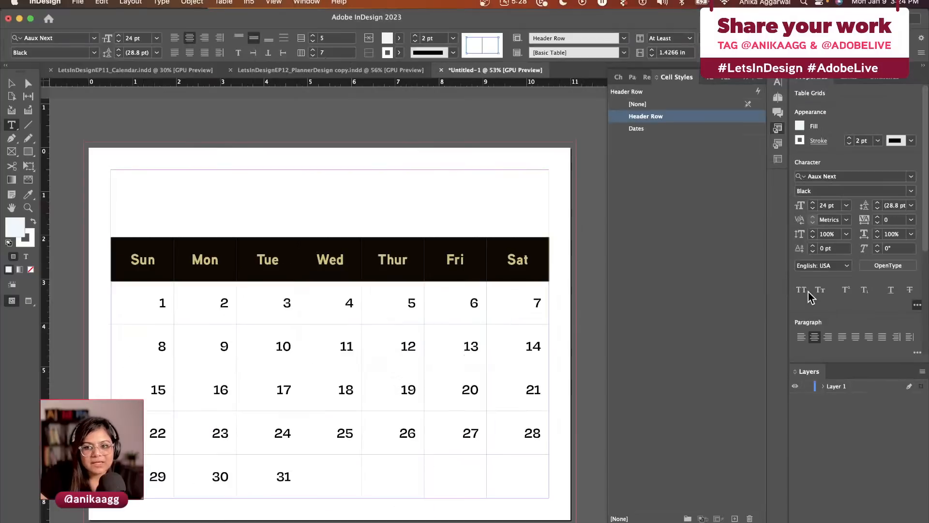
click(802, 292)
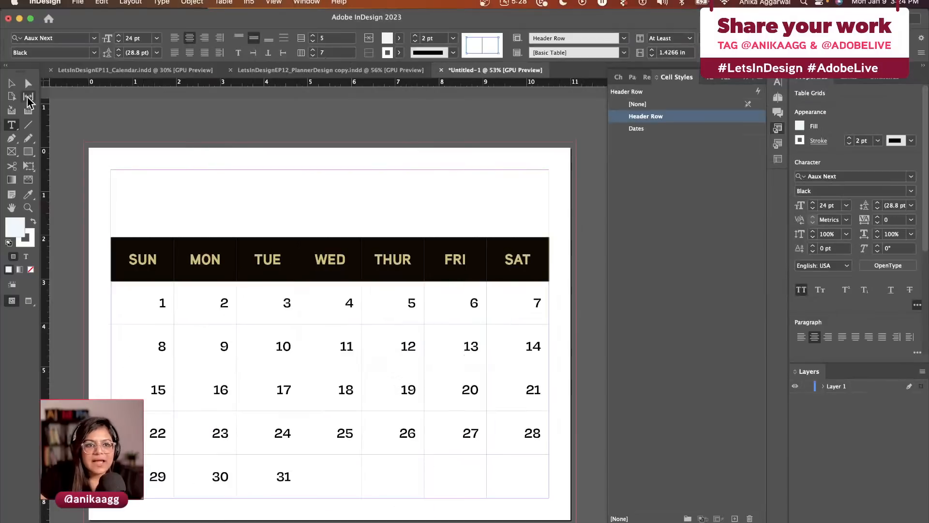
click(12, 83)
click(216, 180)
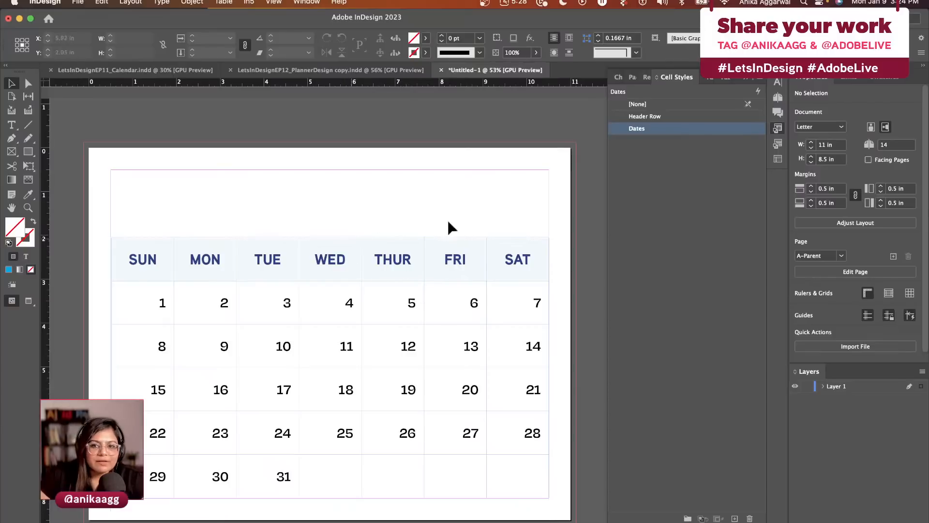
Step: Leave the A-Parent page and go to page 1 of the calendar document
click(778, 99)
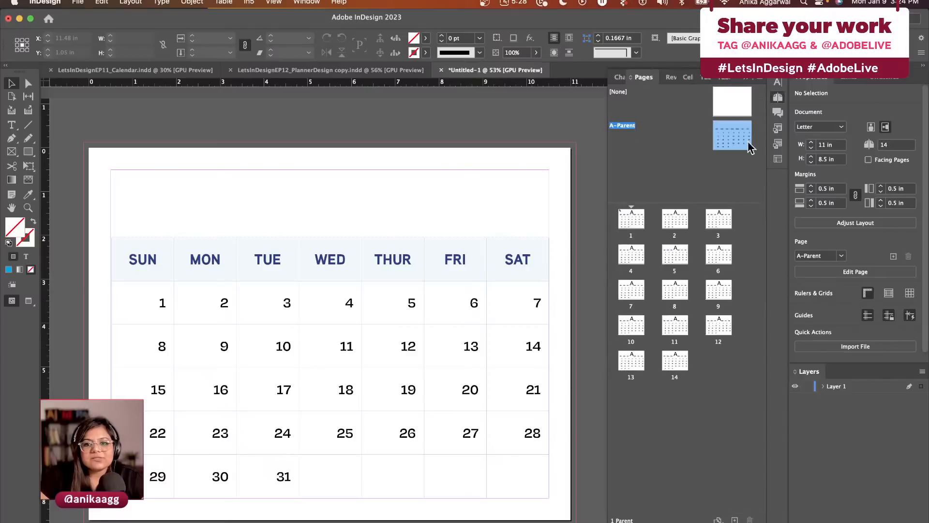
click(686, 218)
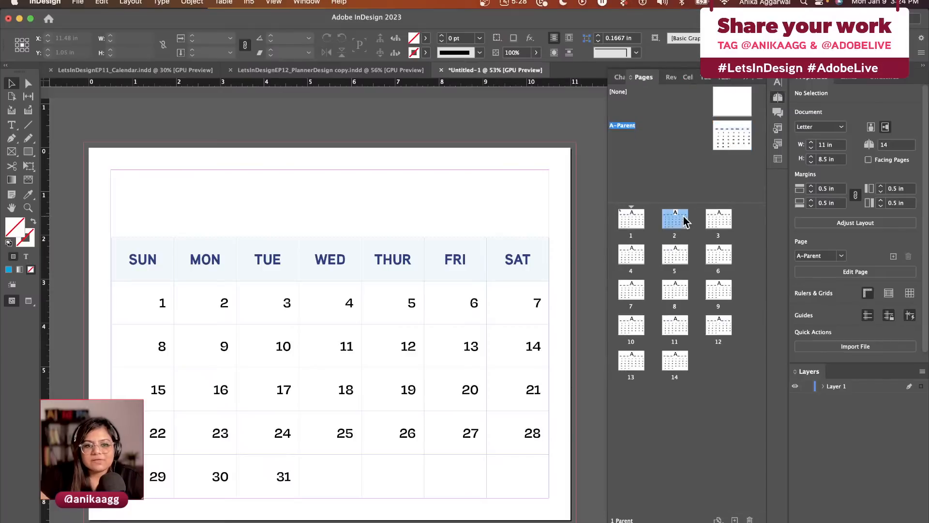
click(718, 221)
double_click(638, 223)
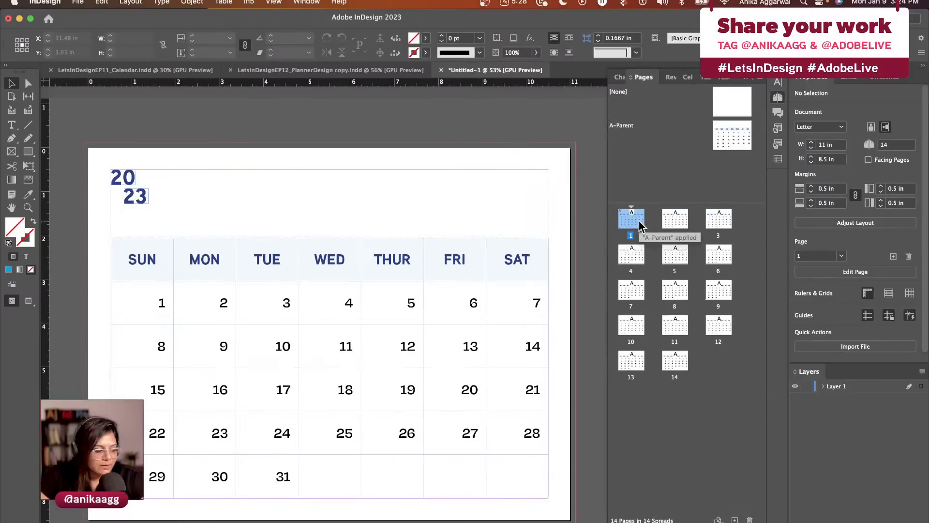
Step: Move the "20 23" year text from page 1 to the A-Parent page, at the upper-left corner of the margins
drag(169, 160, 111, 208)
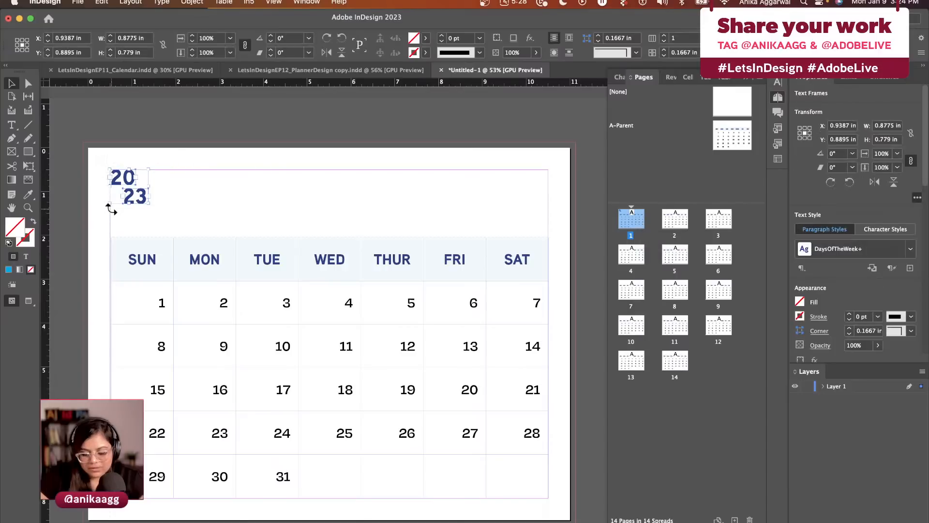
key(cmd+x)
double_click(730, 136)
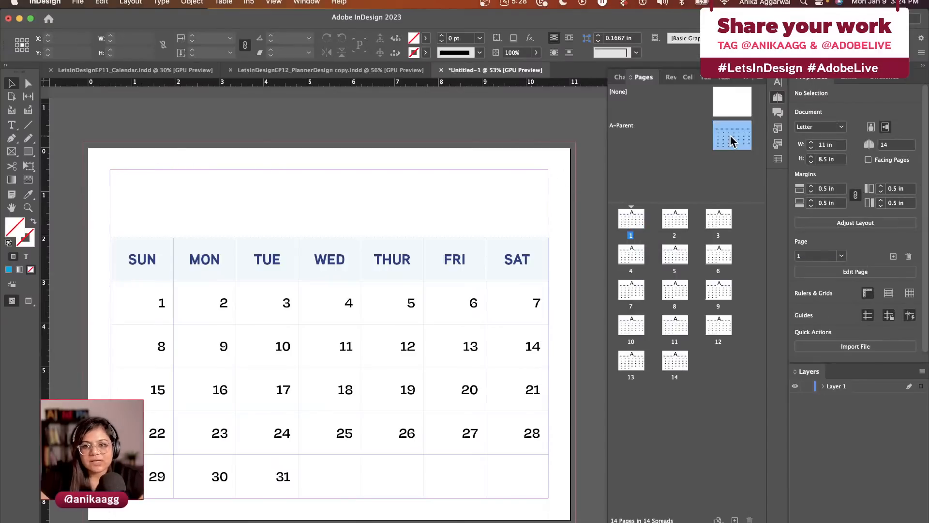
key(cmd+v)
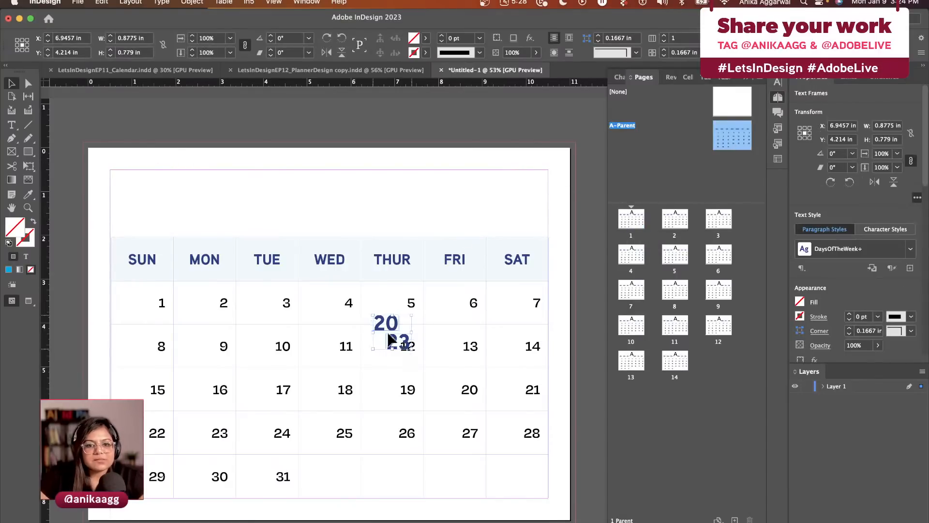
drag(396, 344, 133, 199)
click(209, 195)
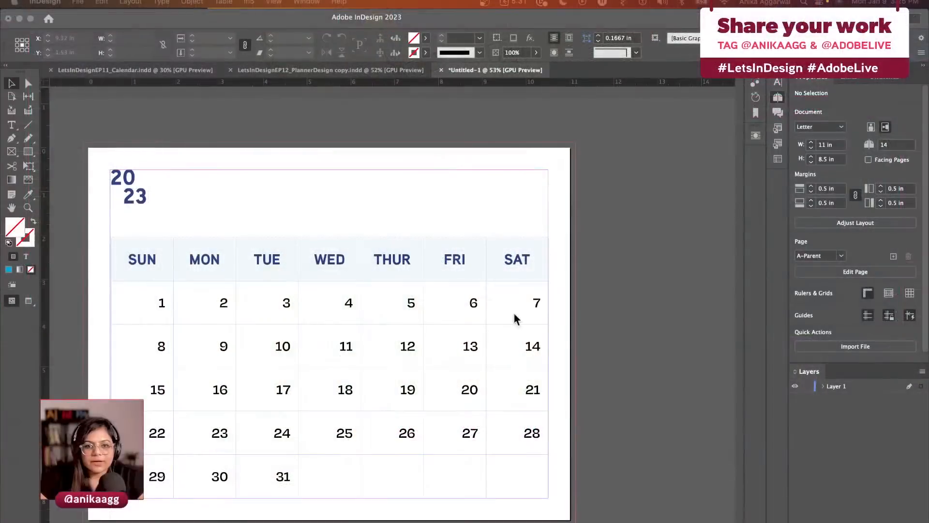
Step: Replace the blue year text on A-Parent with the copied year, MONTH title, hills and heart artwork, fitting the headings inside the upper margins
key(super+F12)
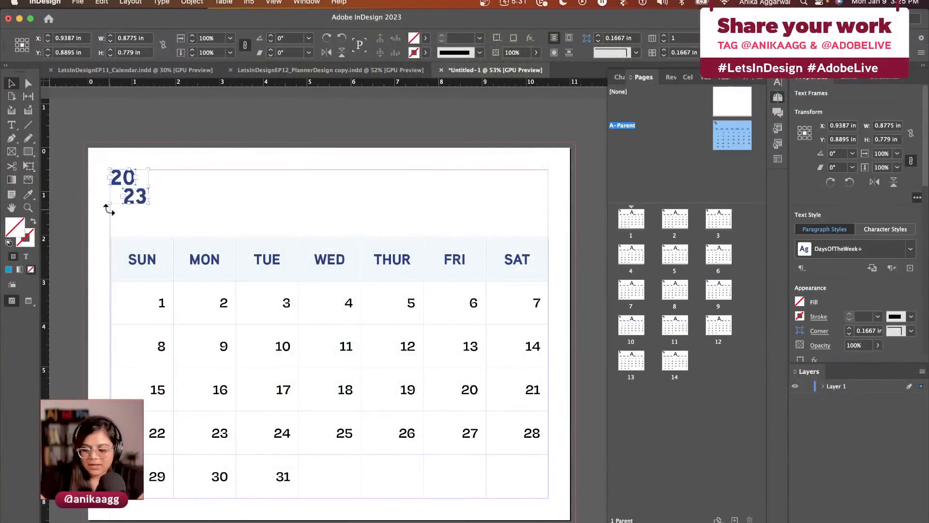
key(BackSpace)
key(super+alt+shift+v)
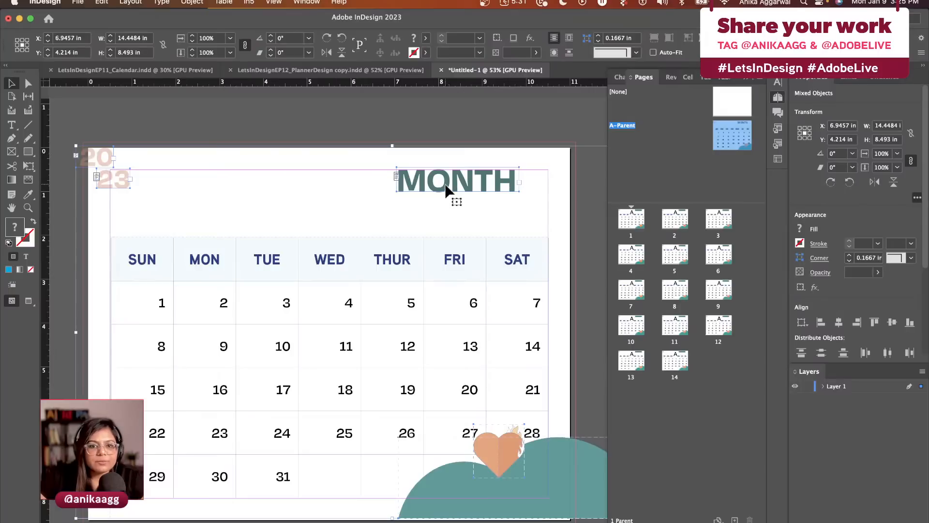
drag(446, 189, 525, 203)
click(279, 190)
click(504, 185)
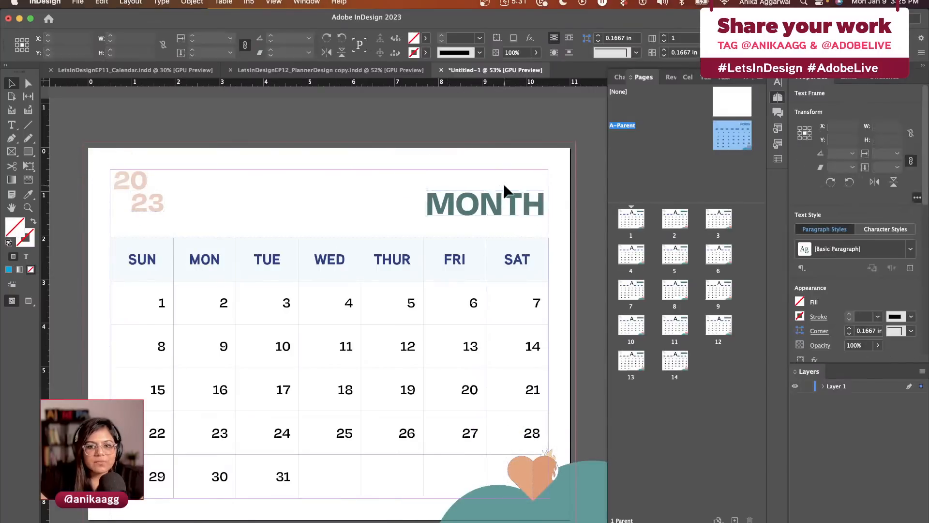
Step: Scale and position the hills and heart at the page's lower-right corner, with the heart about 1.06 by 1.09 in, and preview the page
click(542, 499)
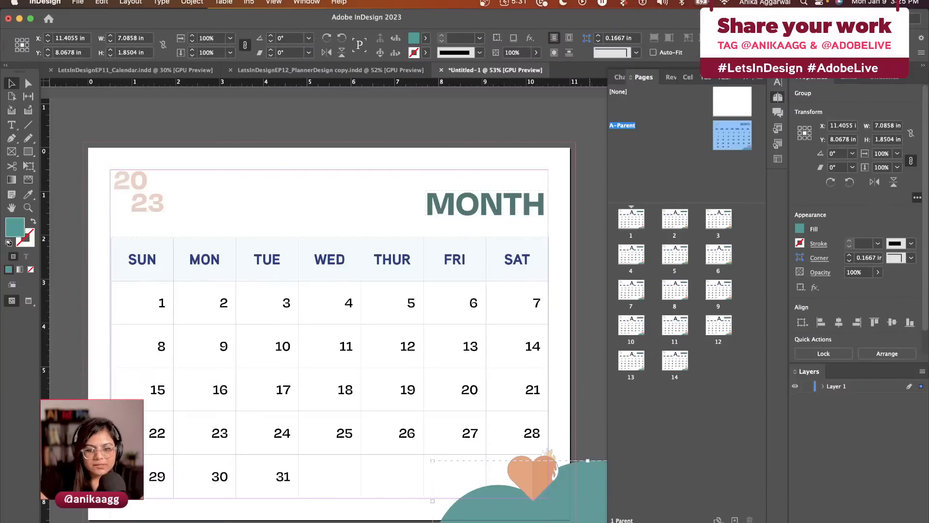
drag(588, 521, 540, 461)
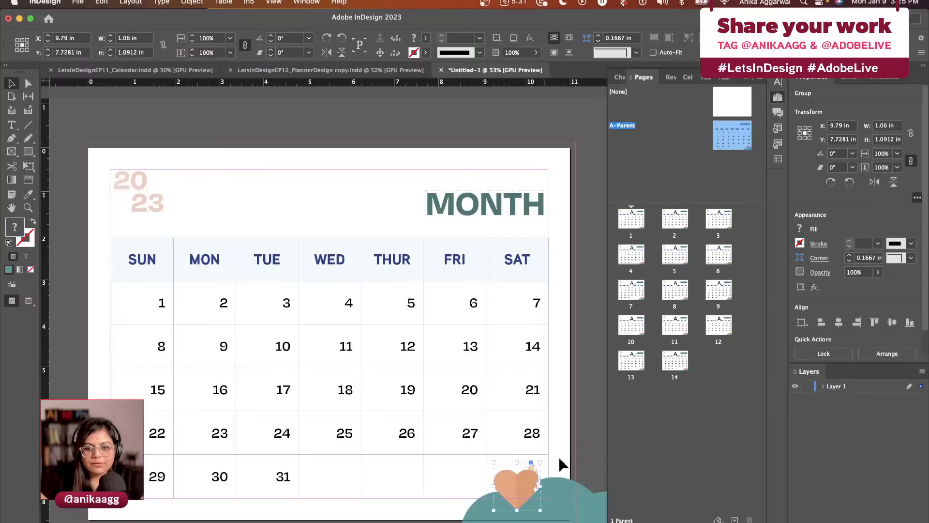
click(584, 449)
key(w)
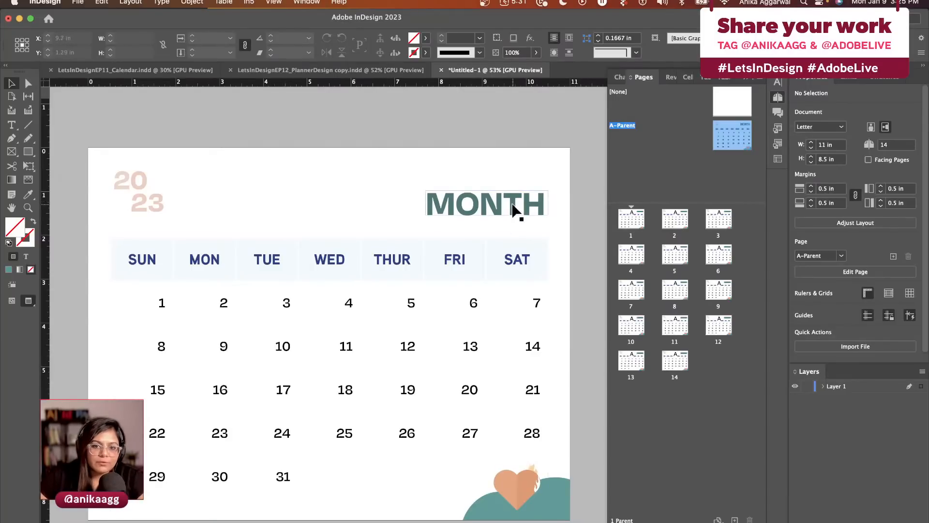
Step: Set the character color of the DaysOfTheWeek paragraph style to r58g157b155, and deselect the table
click(350, 259)
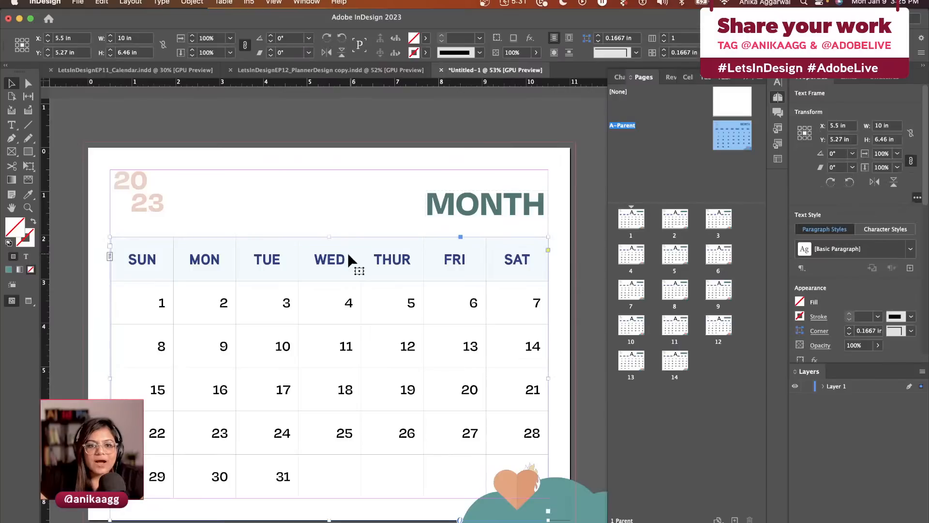
click(911, 249)
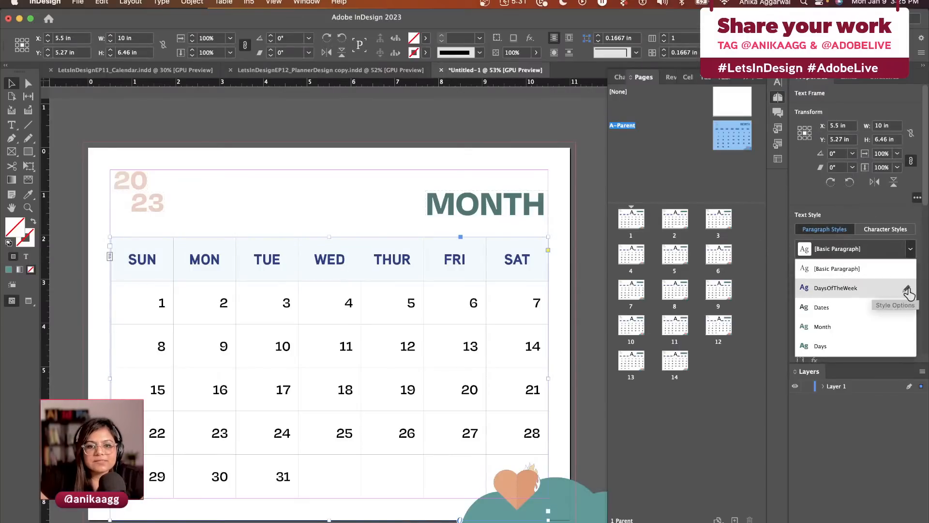
click(907, 292)
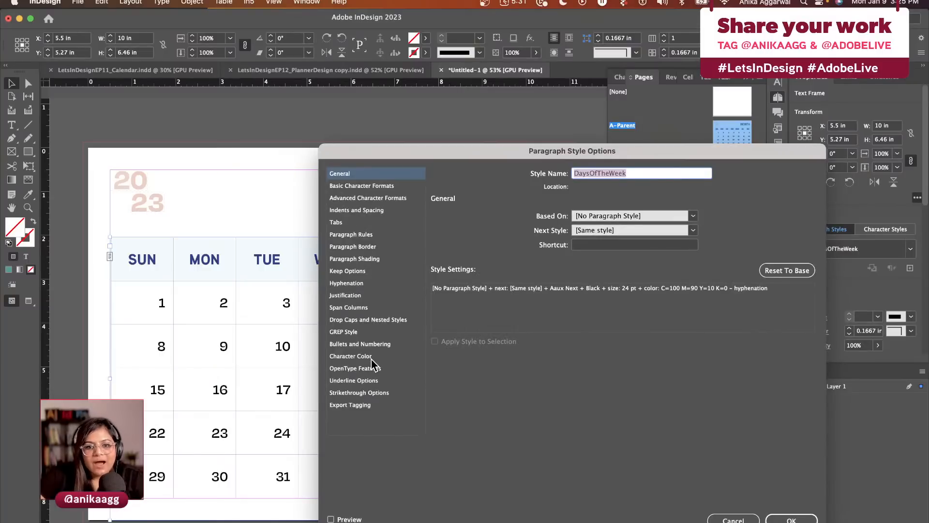
click(350, 356)
scroll(640, 249, up, 3)
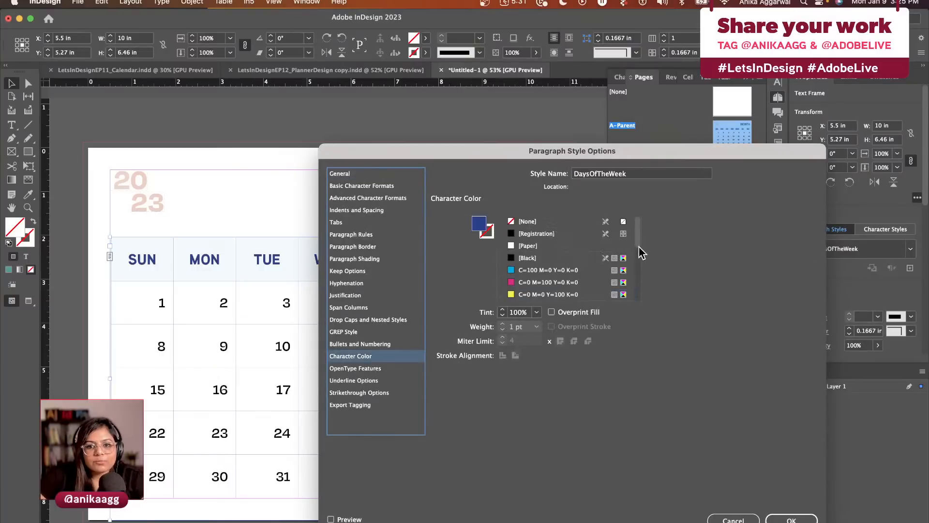
drag(638, 244, 640, 263)
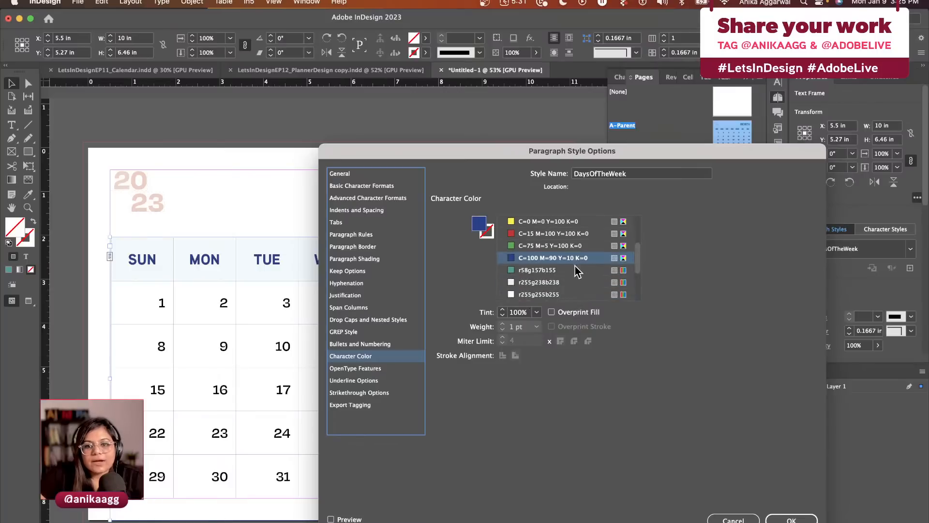
click(559, 269)
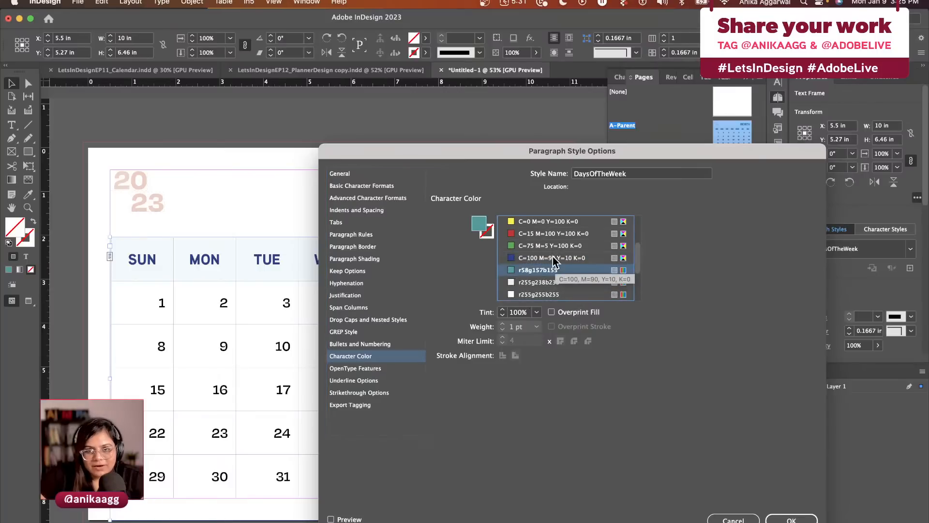
drag(605, 151, 692, 176)
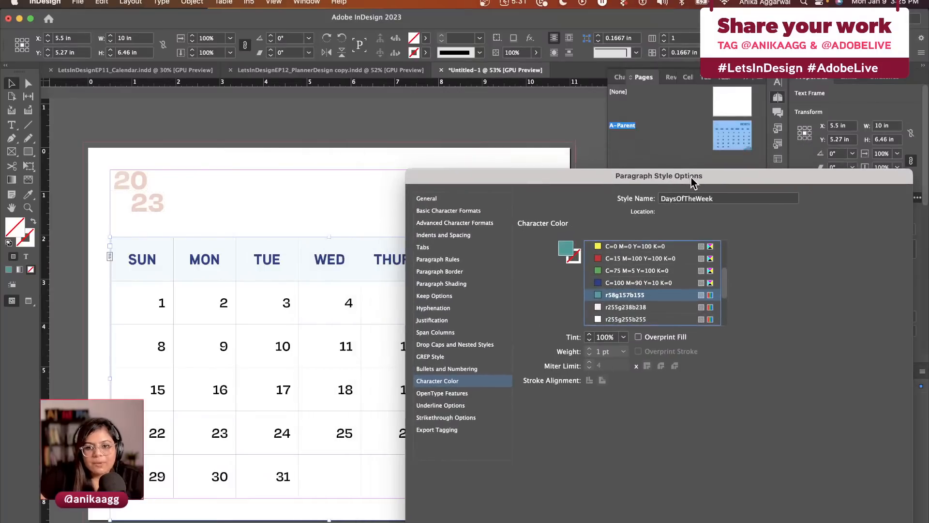
click(877, 518)
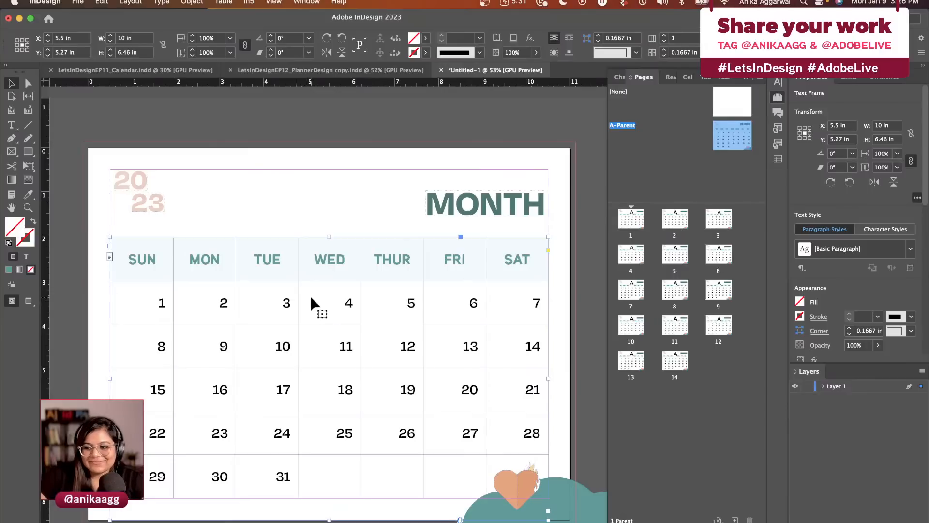
click(248, 197)
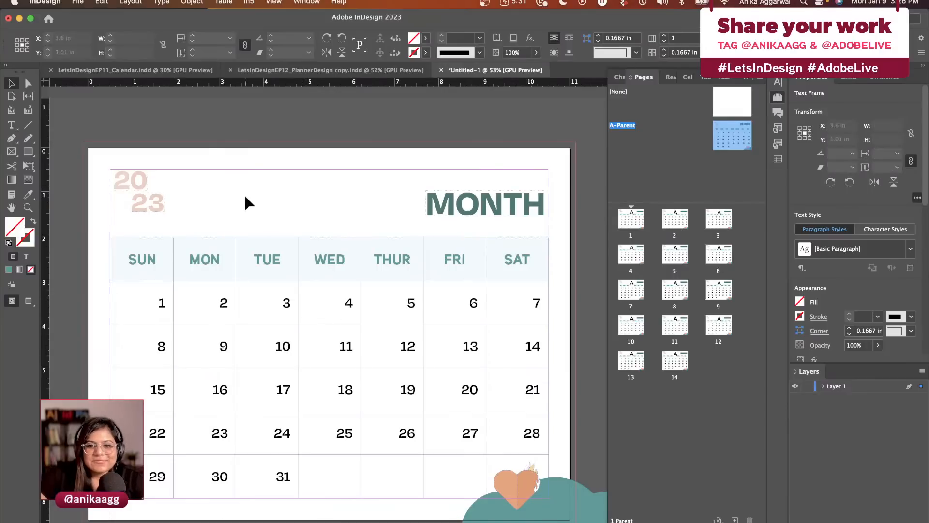
Step: Shrink all rows and columns of the calendar table evenly to about 8.82 in wide and 4.93 in tall overall
click(290, 274)
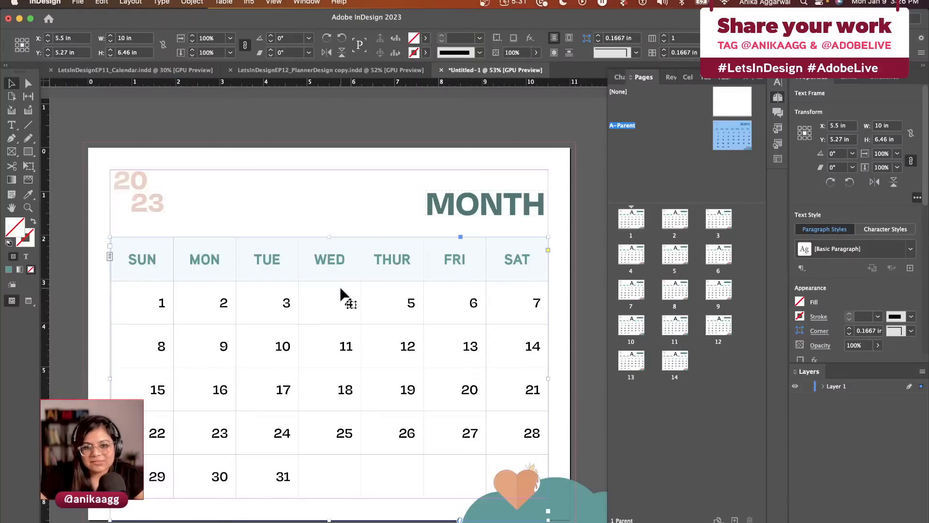
double_click(263, 468)
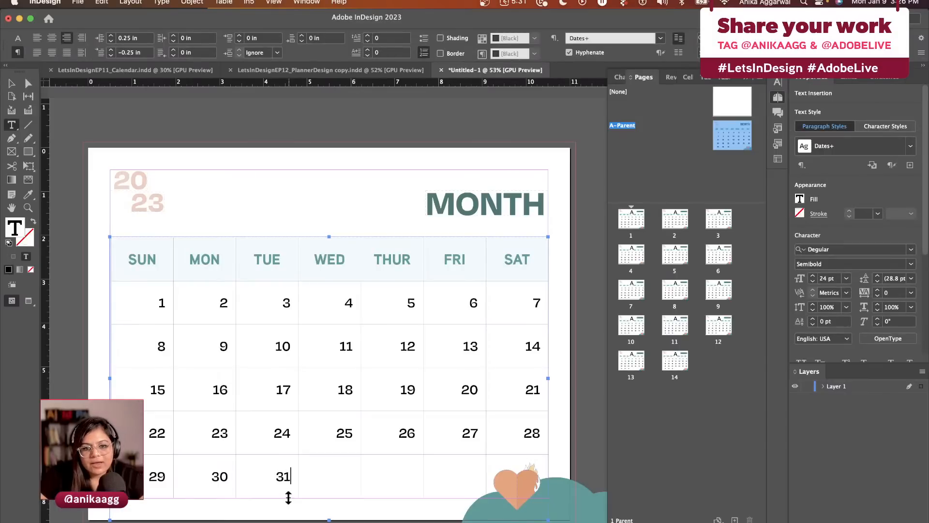
drag(288, 498, 306, 515)
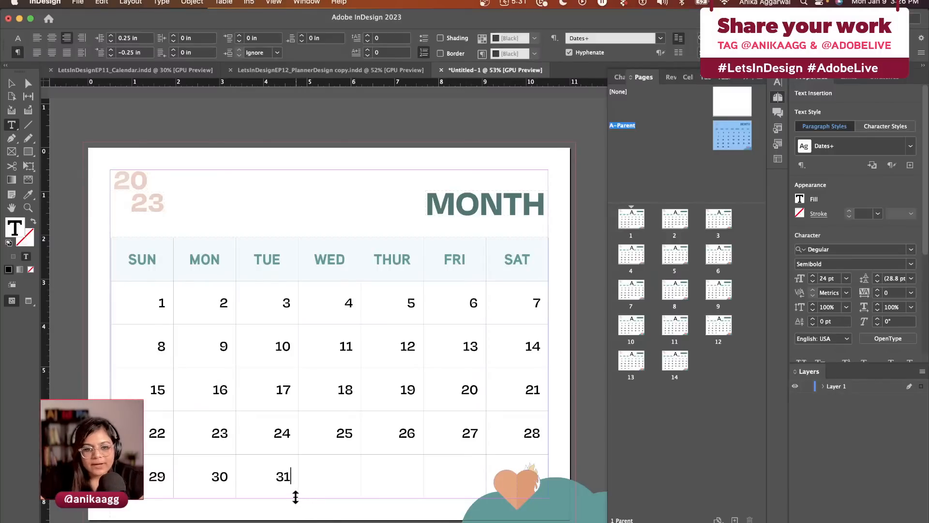
drag(295, 499, 319, 450)
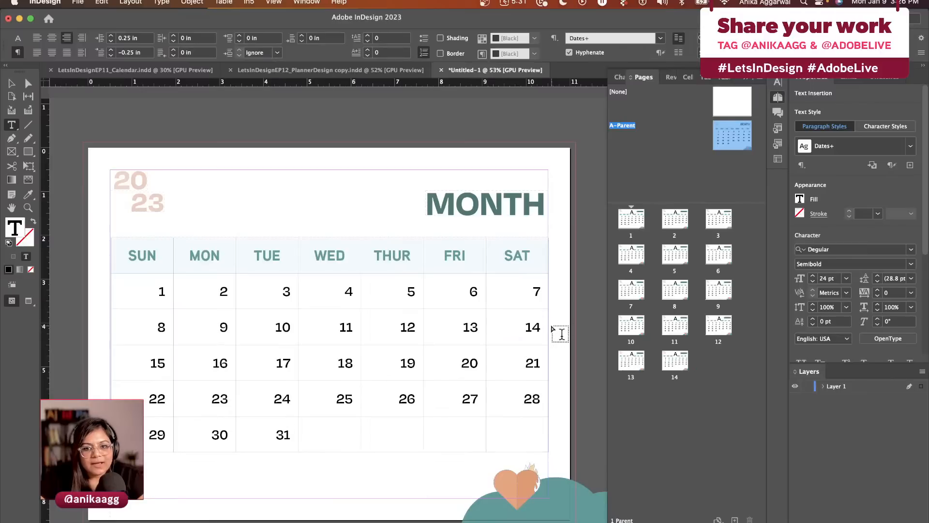
drag(547, 326, 495, 333)
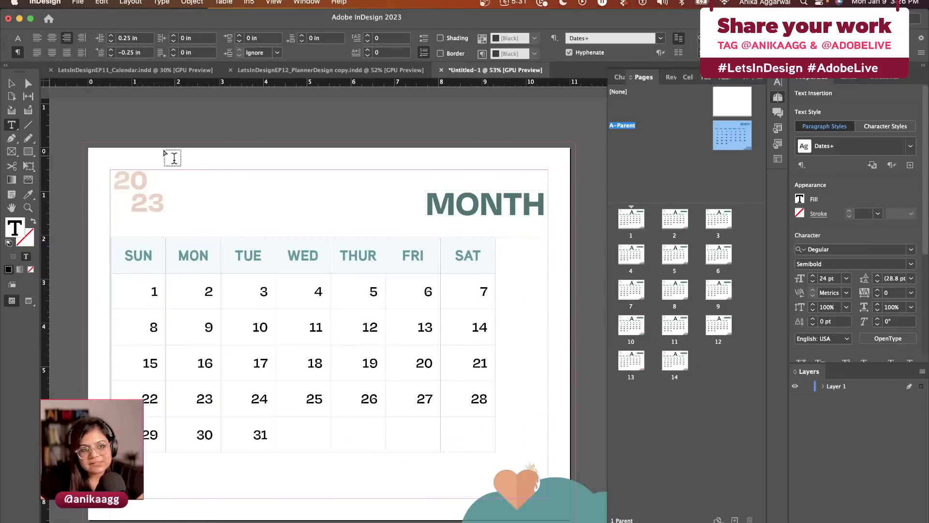
Step: Reduce the table's text frame to the table's size, center it on the page at about X 5.5 in, Y 4.72 in, and check the preview
click(11, 83)
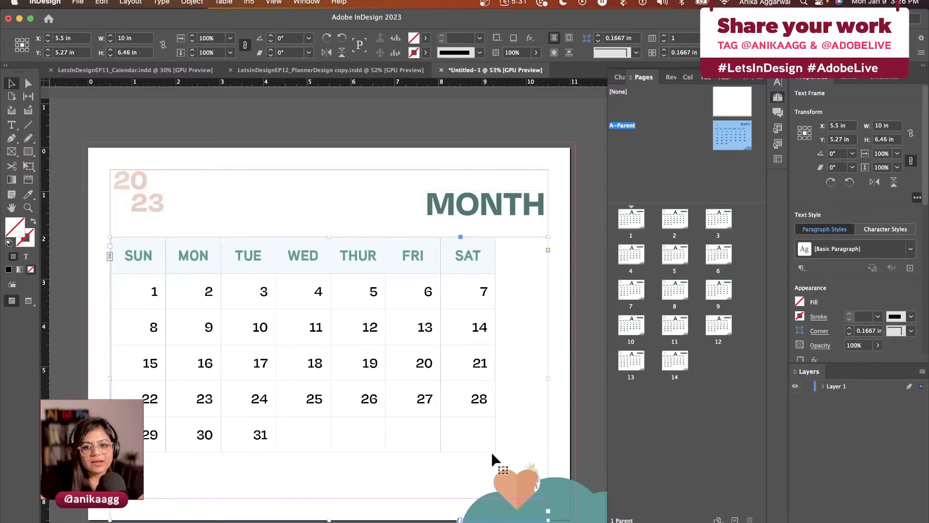
drag(548, 512, 496, 453)
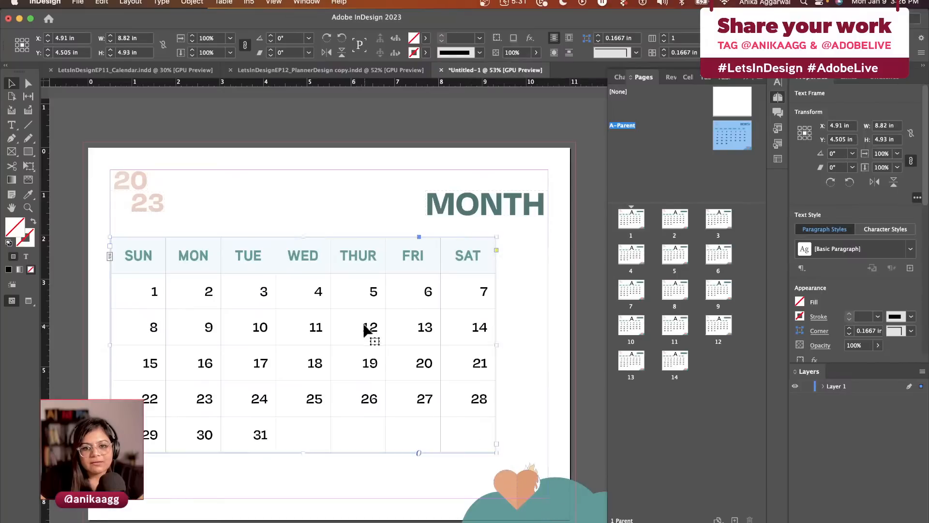
drag(365, 327, 393, 333)
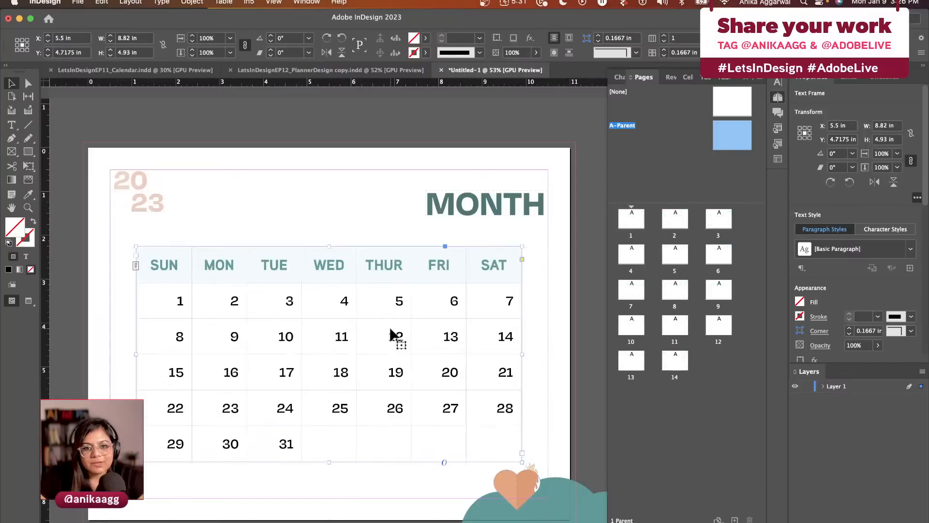
click(317, 209)
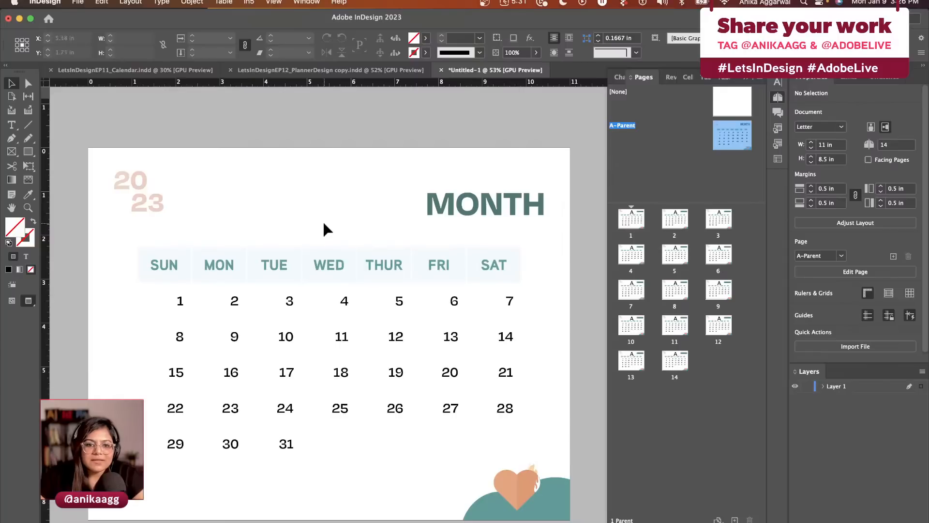
key(w)
Step: Shift the MONTH title and the year text inward to line up with the table's right and left edges
drag(489, 208, 444, 219)
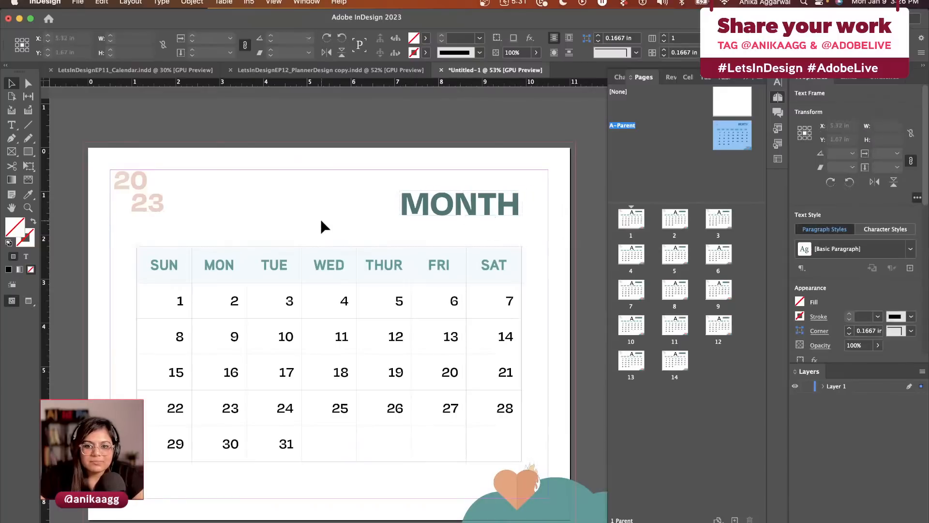
click(320, 219)
key(w)
drag(114, 164, 177, 209)
click(291, 217)
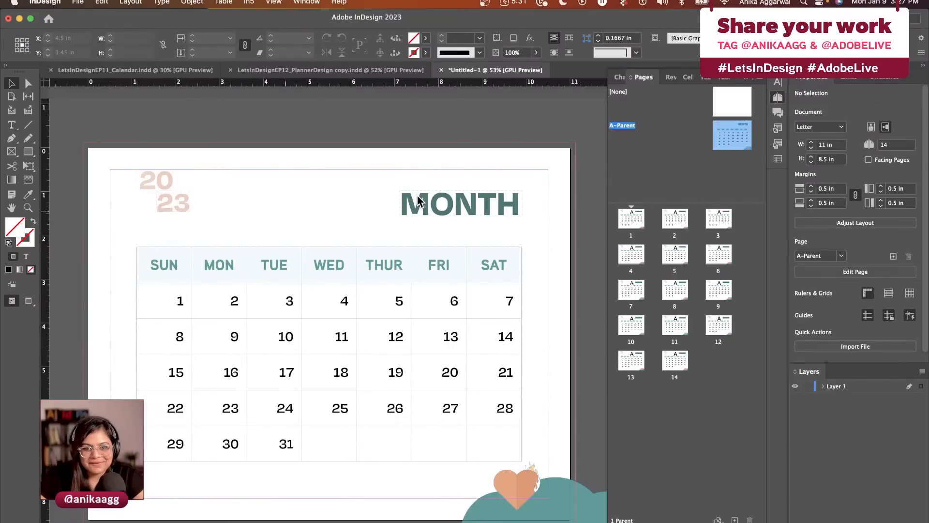
Step: Save the document as CalendarDesign.indd
key(super+s)
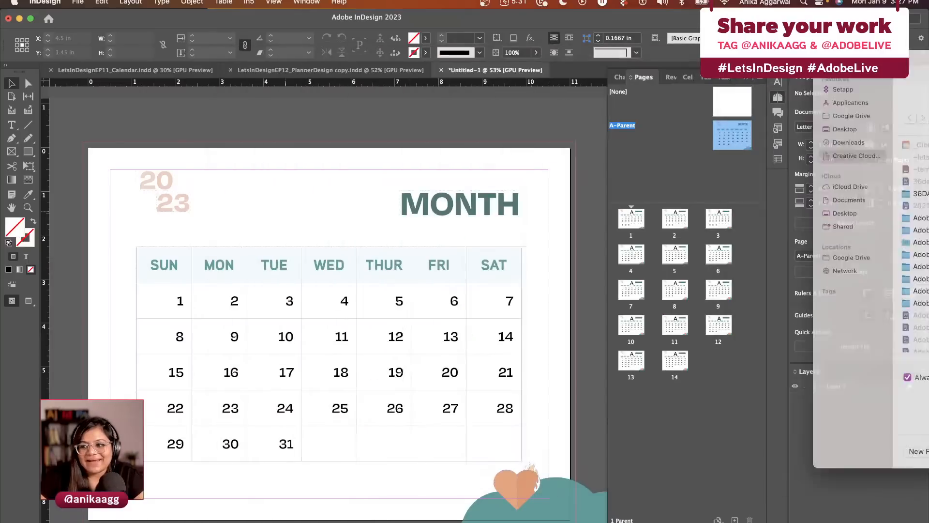
key(Escape)
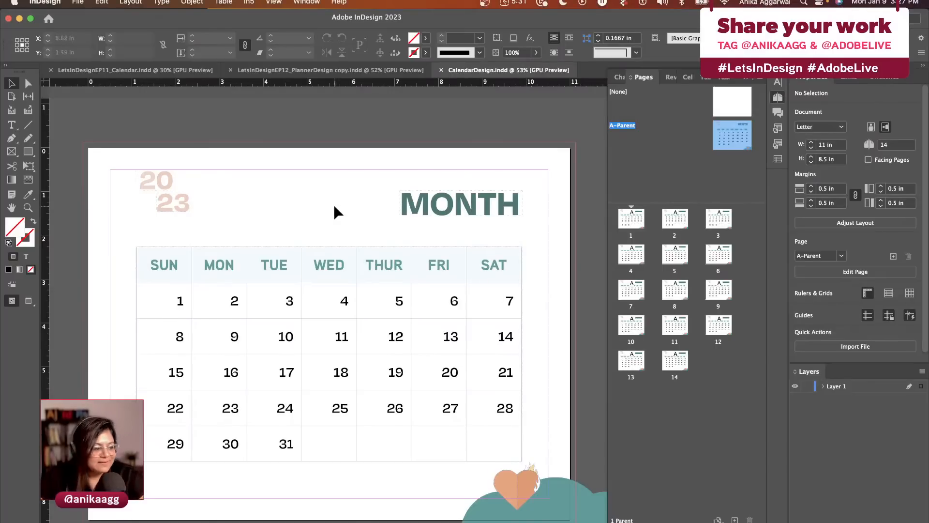
Step: Lower the year text to about X 1.71 in, Y 1.26 in above the table, and check the page in preview
drag(175, 204, 177, 217)
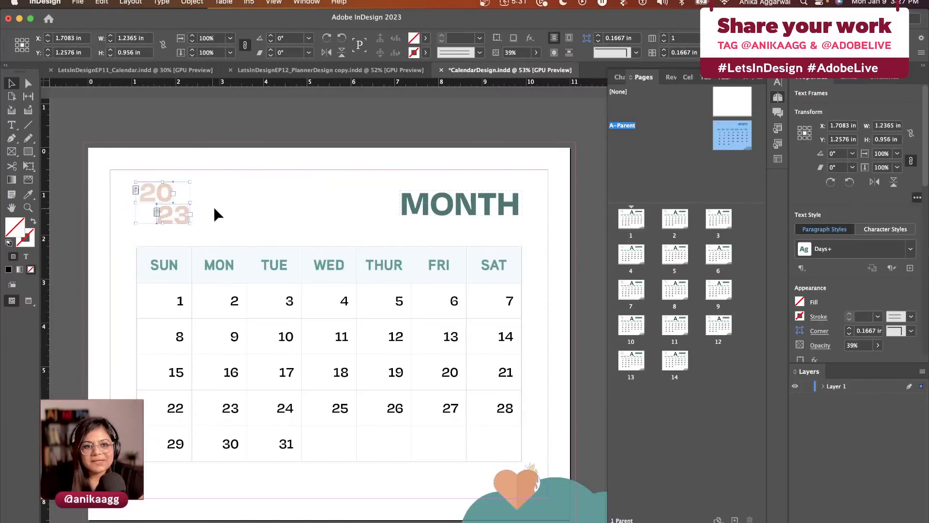
click(223, 212)
key(w)
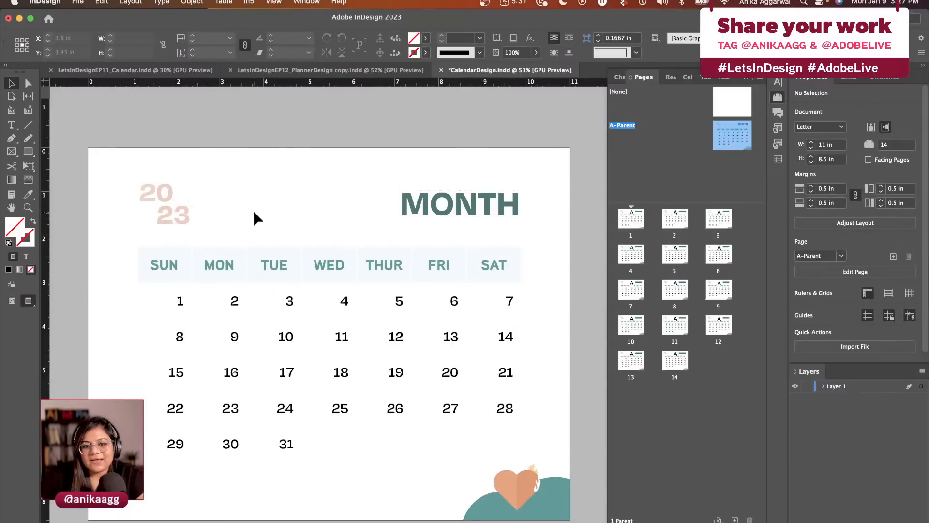
key(w)
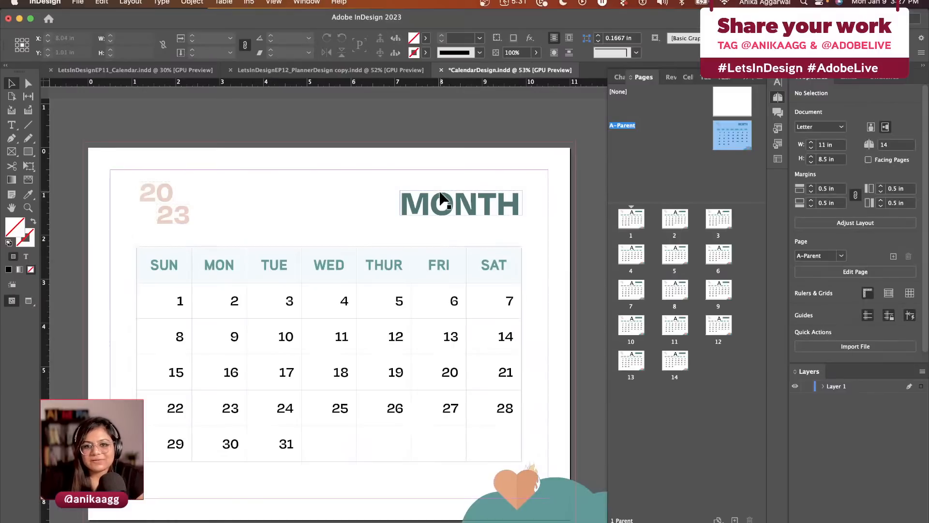
Step: Open page 1 of the document for editing
double_click(633, 220)
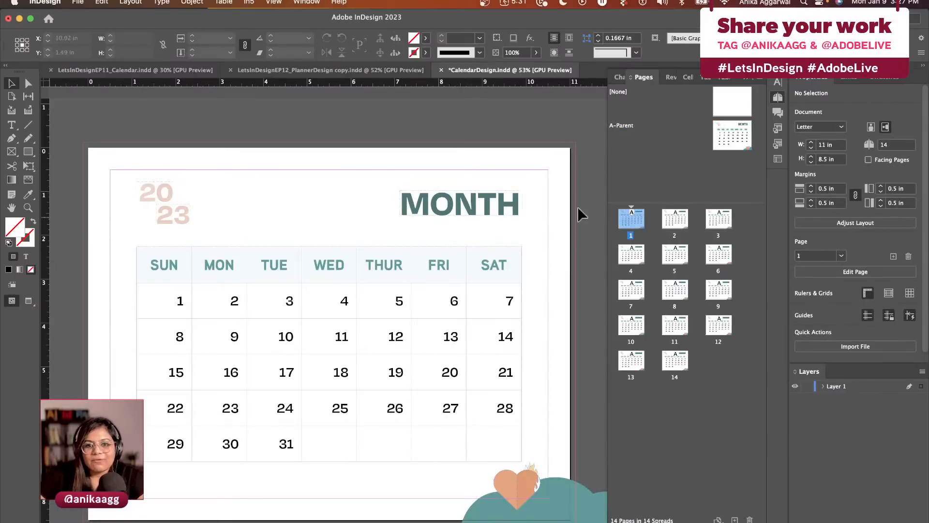
click(462, 211)
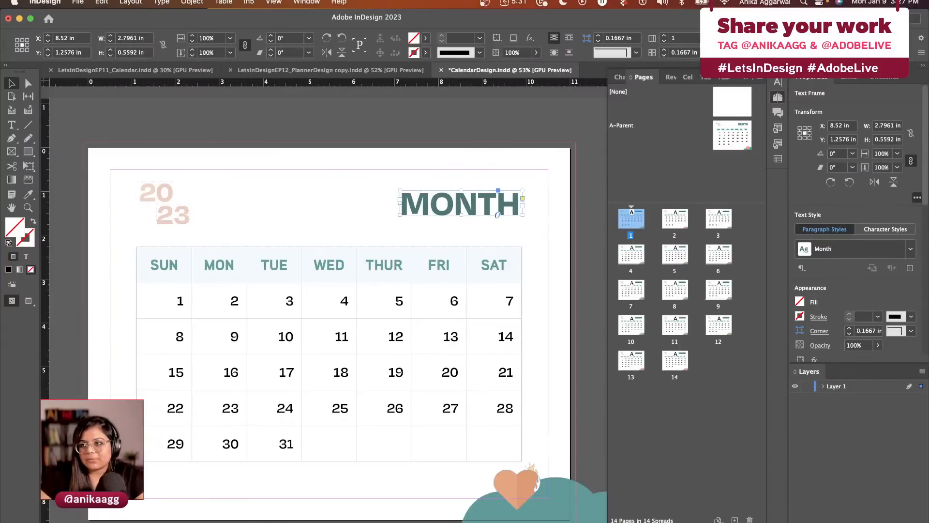
key(super+Tab)
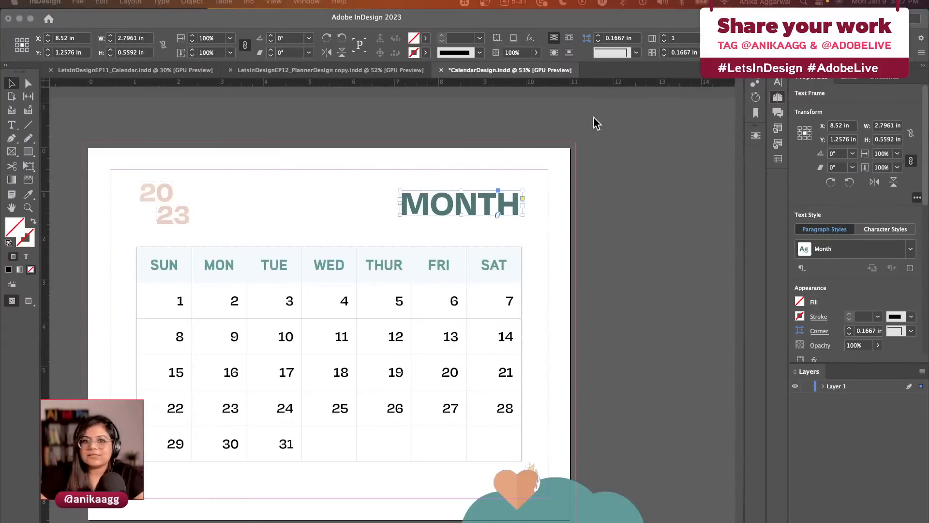
click(567, 110)
key(super+z)
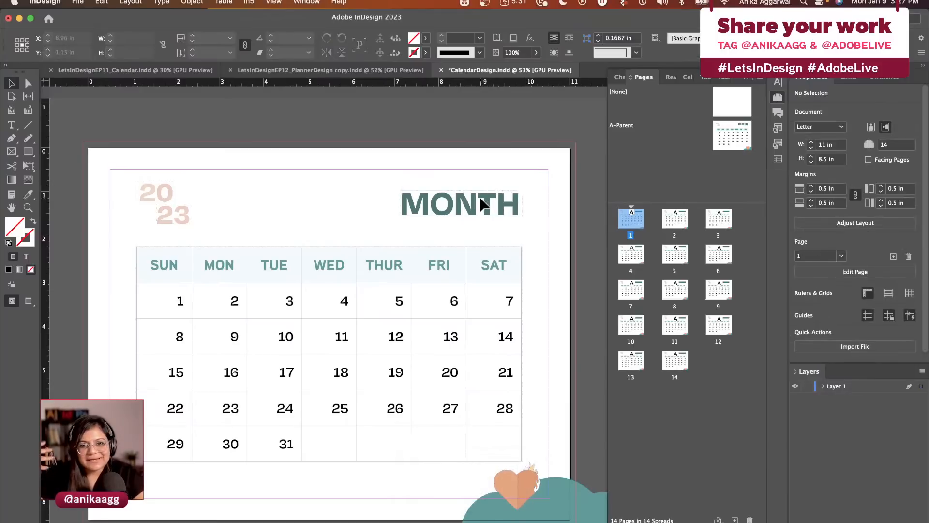
Step: Override the parent's MONTH heading on page 1 and replace its text with January
shift+super+click(457, 211)
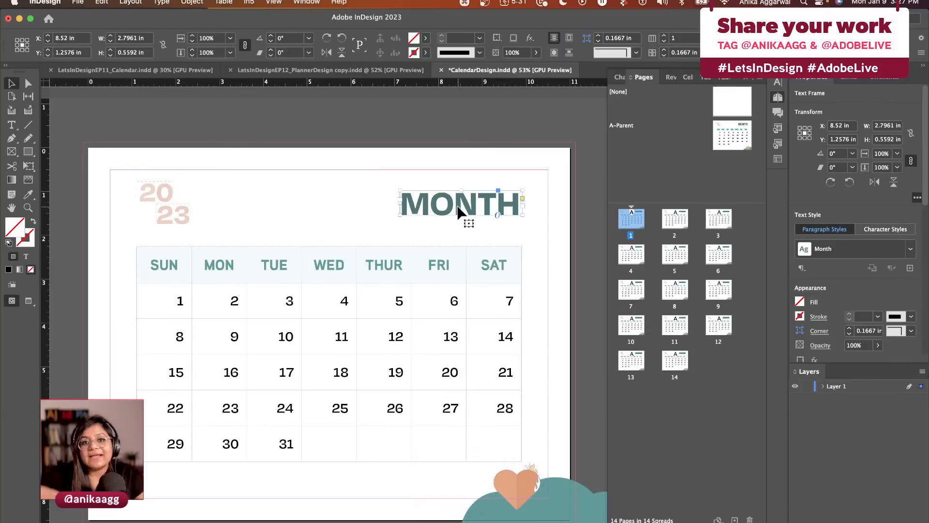
double_click(460, 207)
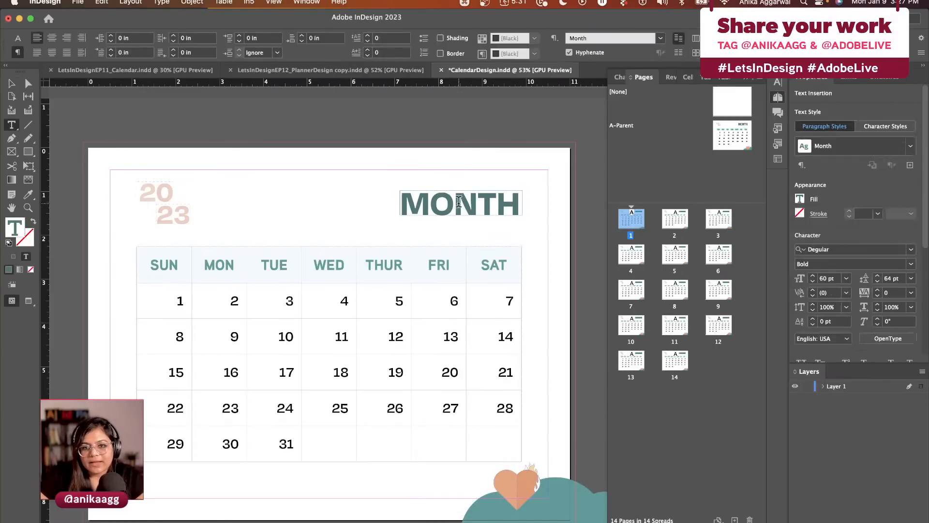
double_click(459, 203)
text(January)
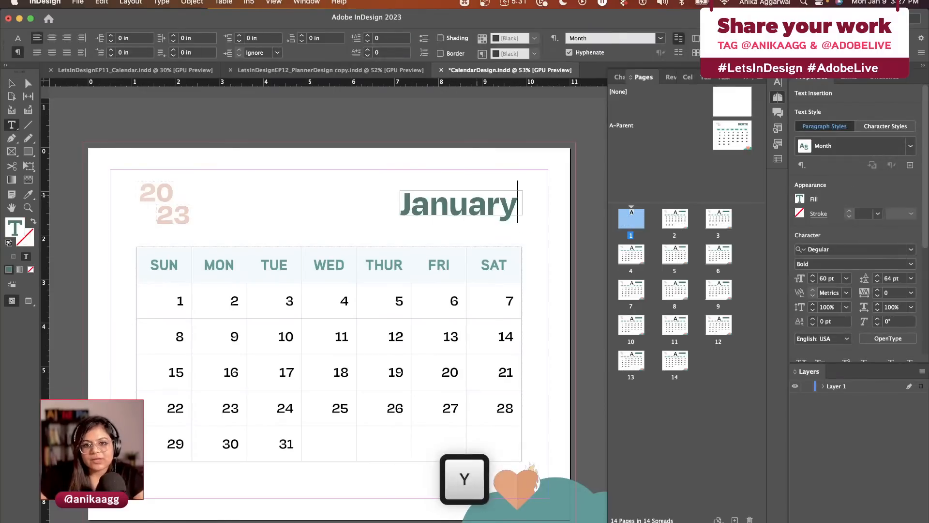
key(Escape)
Step: Override the MONTH heading on page 2, change it to February, and align it with the table's right edge at about X 8.34 in
double_click(674, 218)
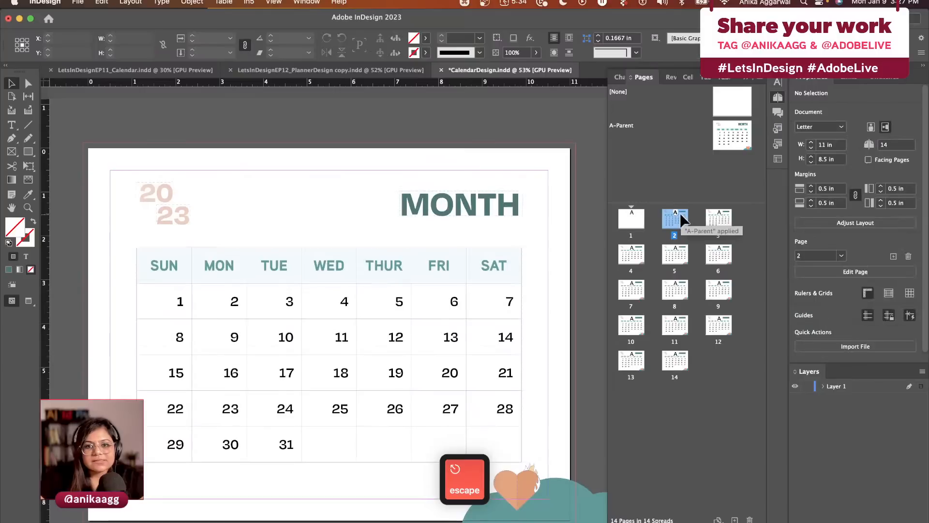
shift+super+double_click(483, 199)
double_click(483, 199)
text(February)
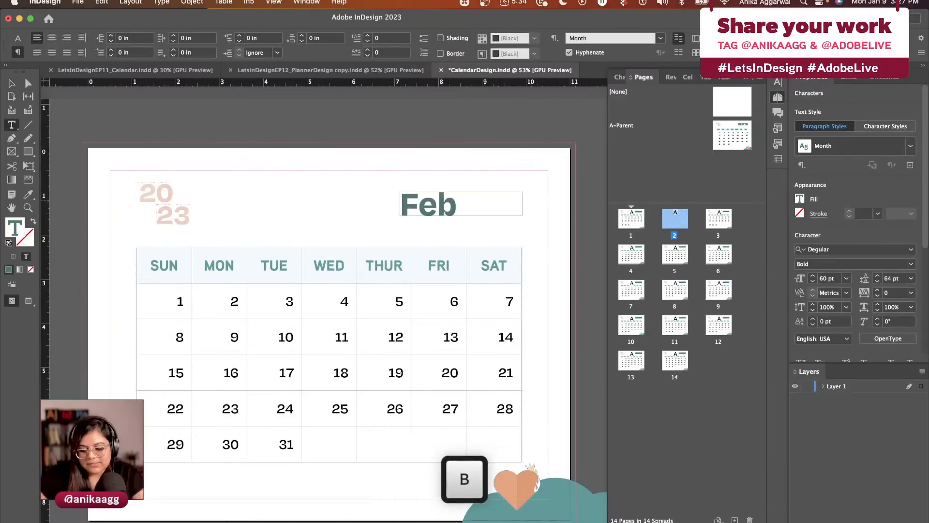
key(Escape)
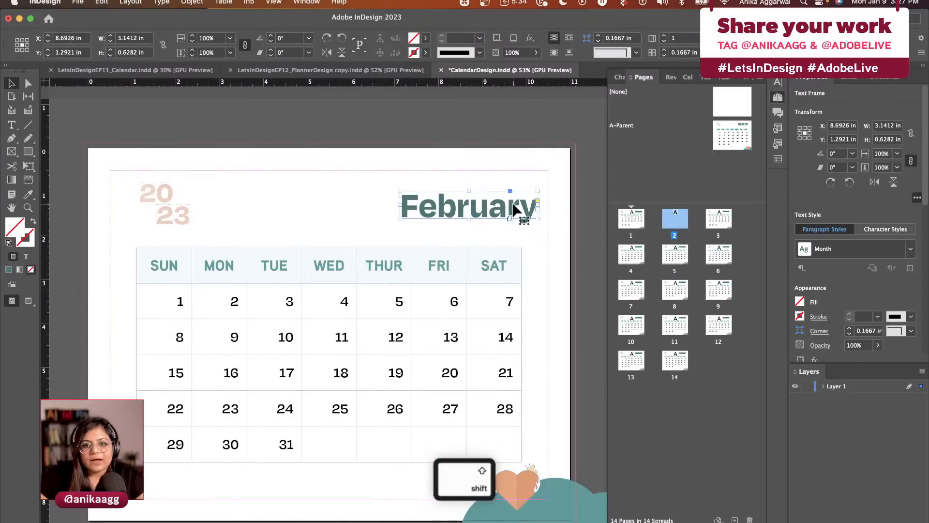
drag(517, 208, 501, 210)
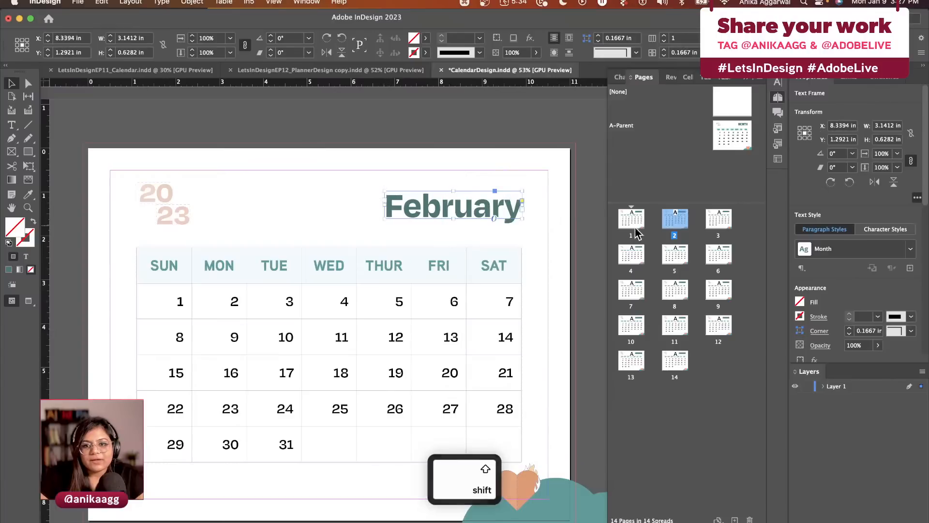
Step: Override the MONTH heading on page 3 and replace its text with March
double_click(718, 219)
shift+super+click(496, 206)
double_click(496, 204)
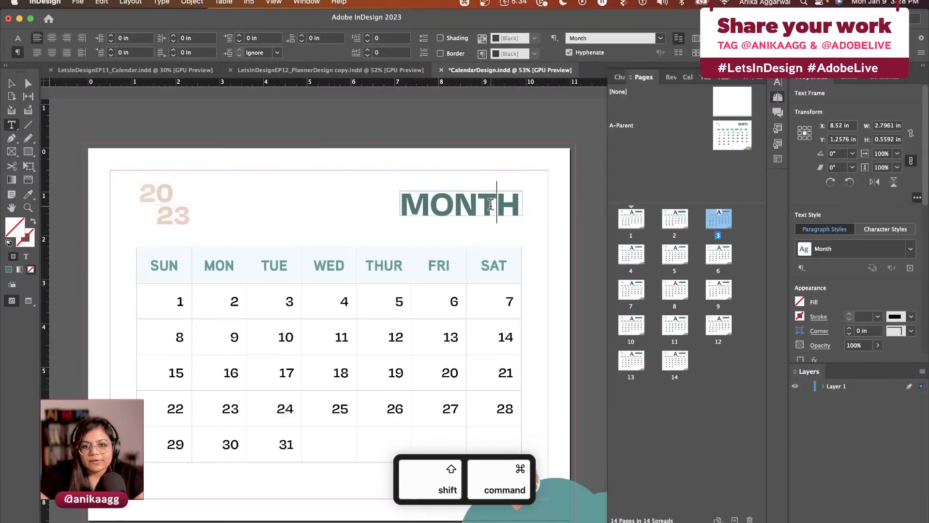
double_click(495, 203)
text(March)
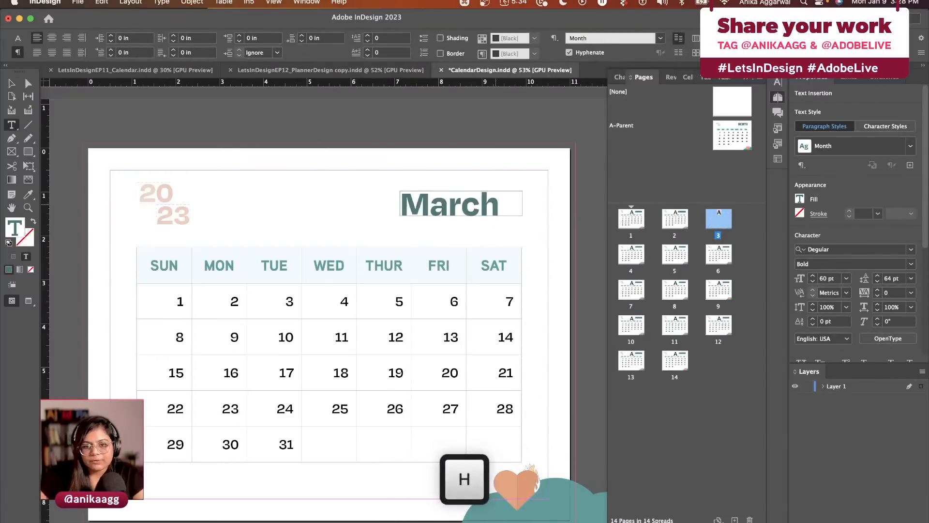
key(Escape)
Step: Override the MONTH heading on page 4 and replace its text with April
click(637, 254)
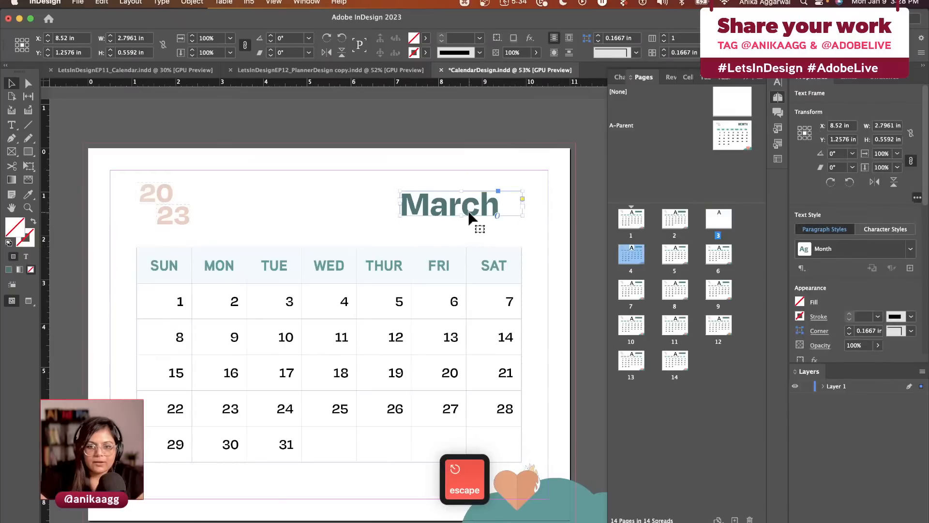
double_click(634, 260)
shift+super+click(496, 204)
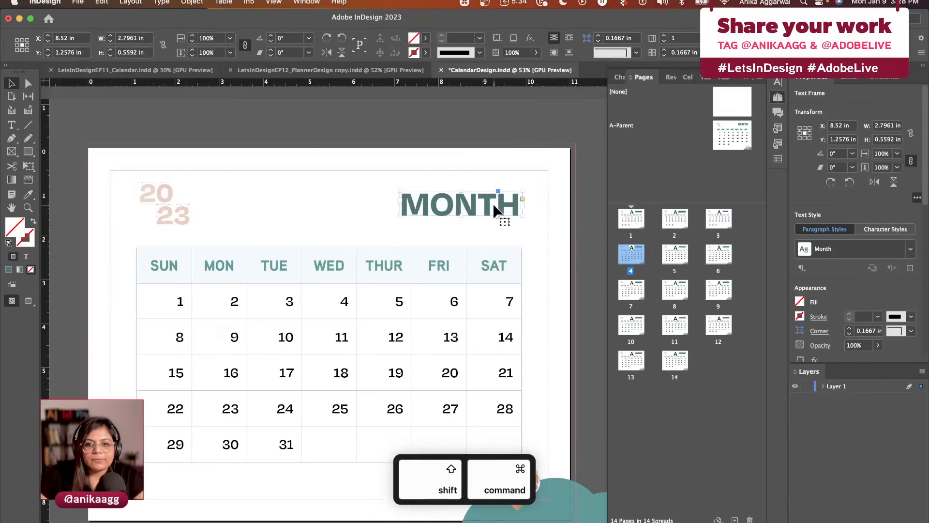
double_click(496, 203)
double_click(494, 203)
text(April)
key(Escape)
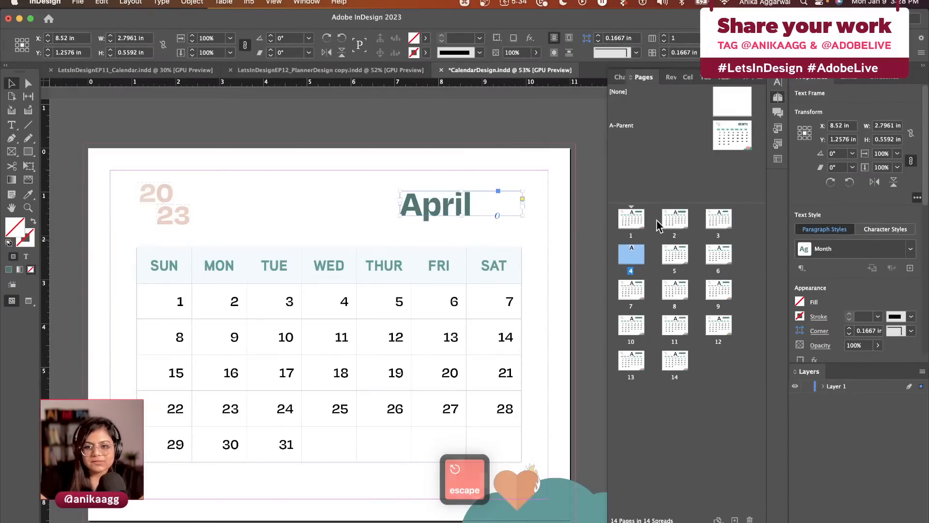
Step: Override the MONTH heading on page 5, and apply the [None] parent to page 1
double_click(677, 256)
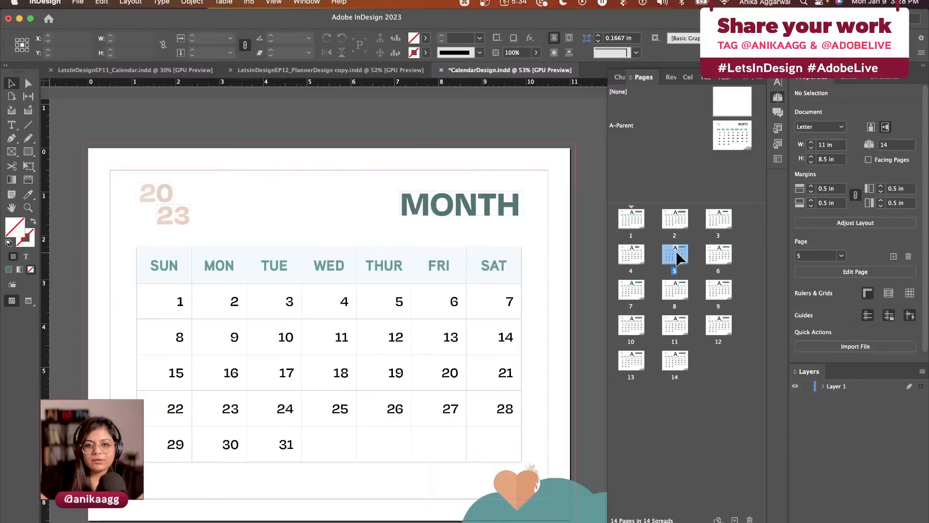
shift+super+click(497, 207)
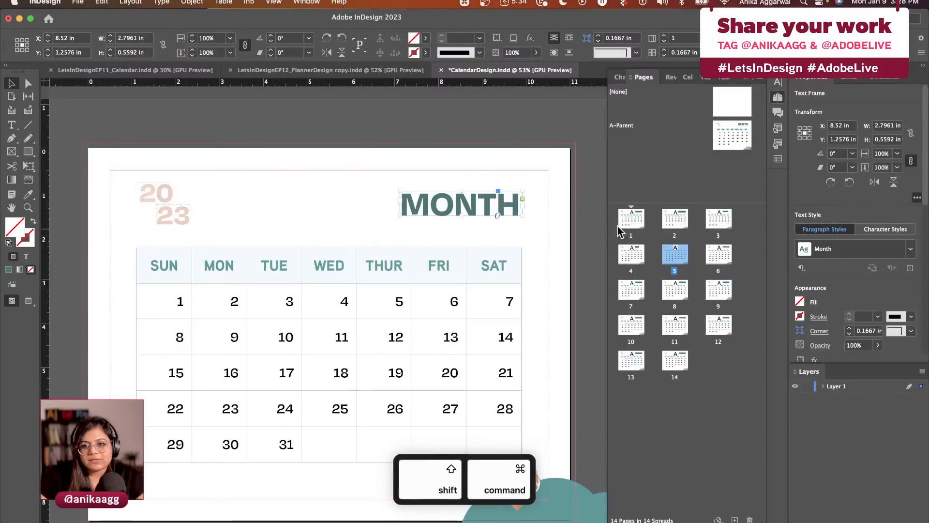
click(636, 216)
click(742, 111)
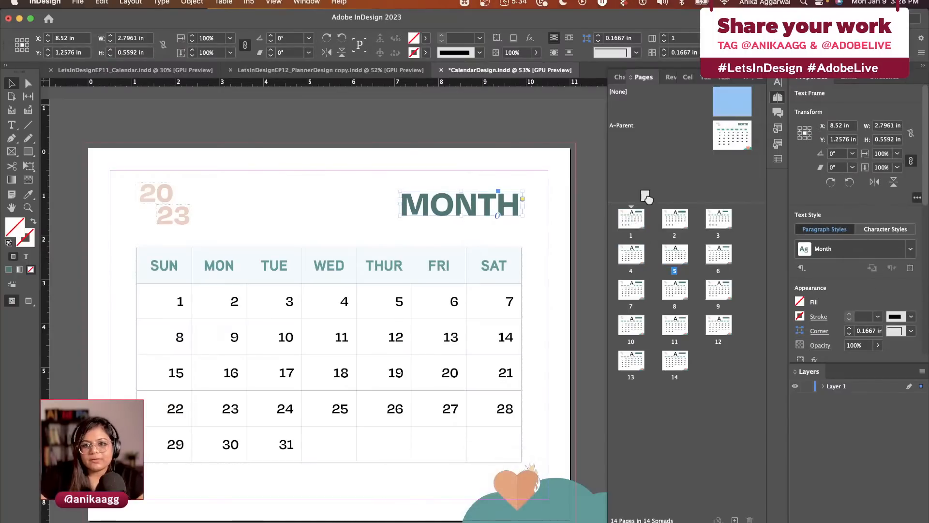
Step: Change the month heading on page 2 to January
double_click(675, 219)
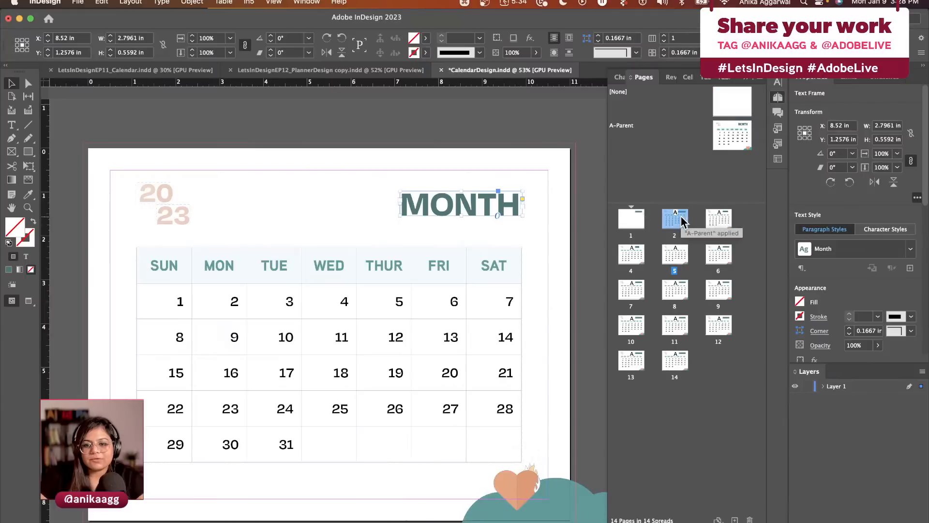
double_click(474, 208)
key(super+a)
text(January)
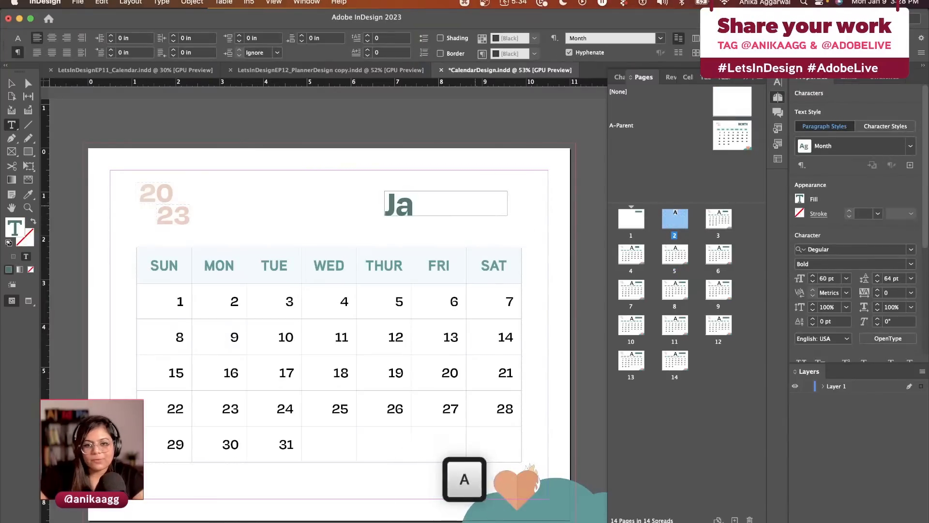
key(Escape)
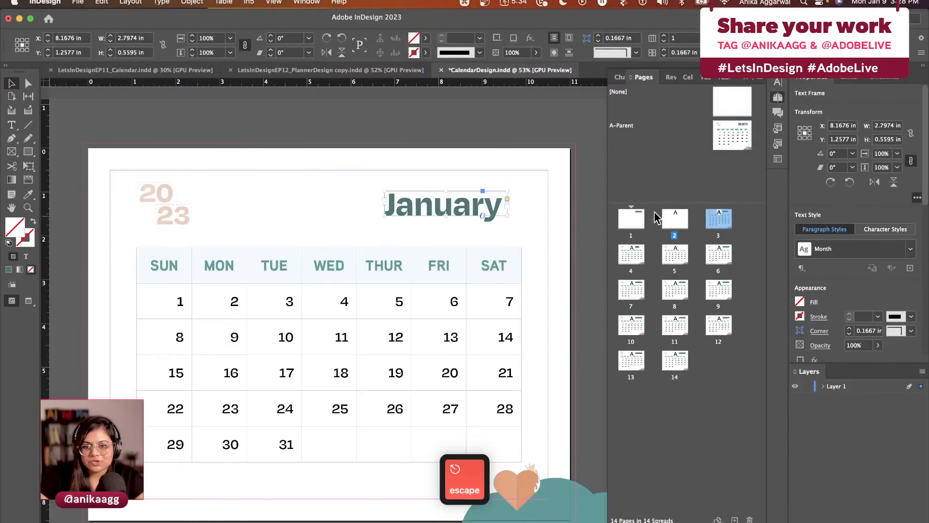
Step: Change the month heading on page 3 to February
double_click(717, 218)
double_click(481, 203)
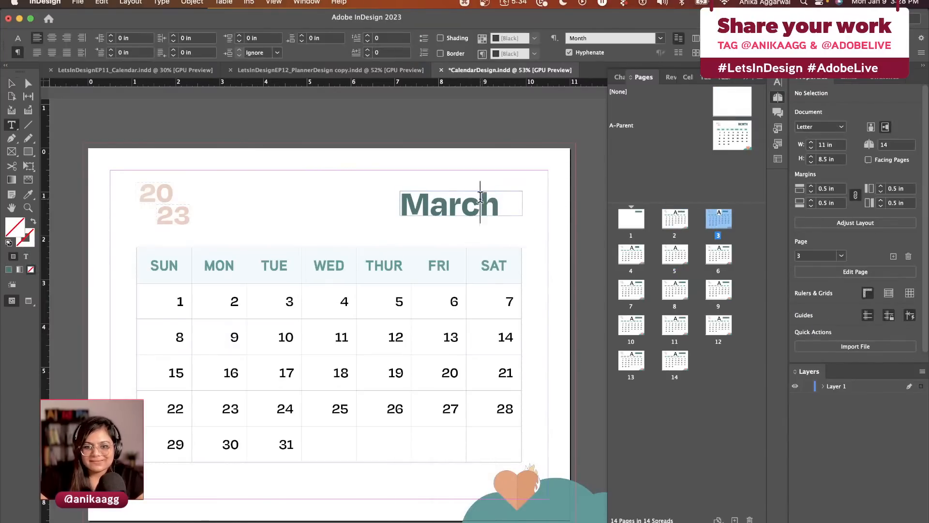
key(super+a)
text(February)
key(Escape)
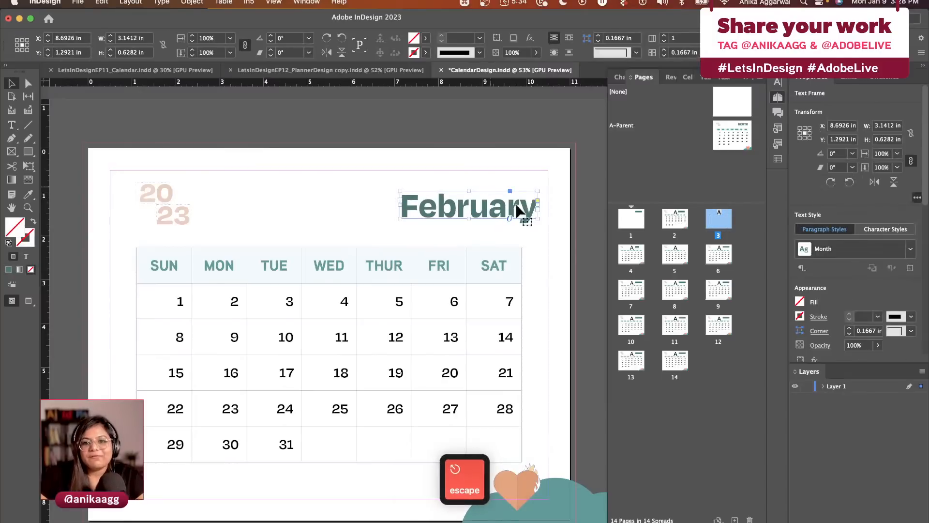
Step: Change the month heading on page 4 to March
double_click(631, 255)
double_click(430, 199)
key(super+a)
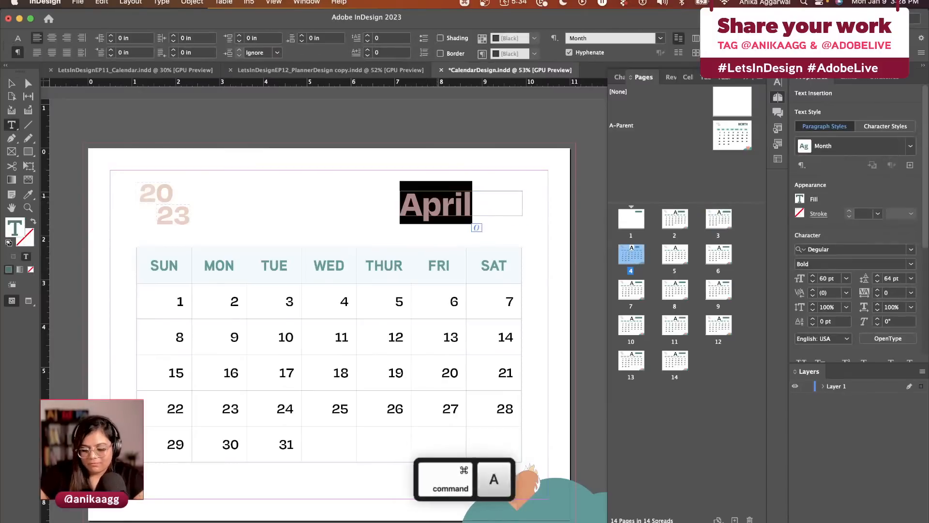
text(March)
Step: Open page 5 and replace its MONTH heading with April
double_click(664, 253)
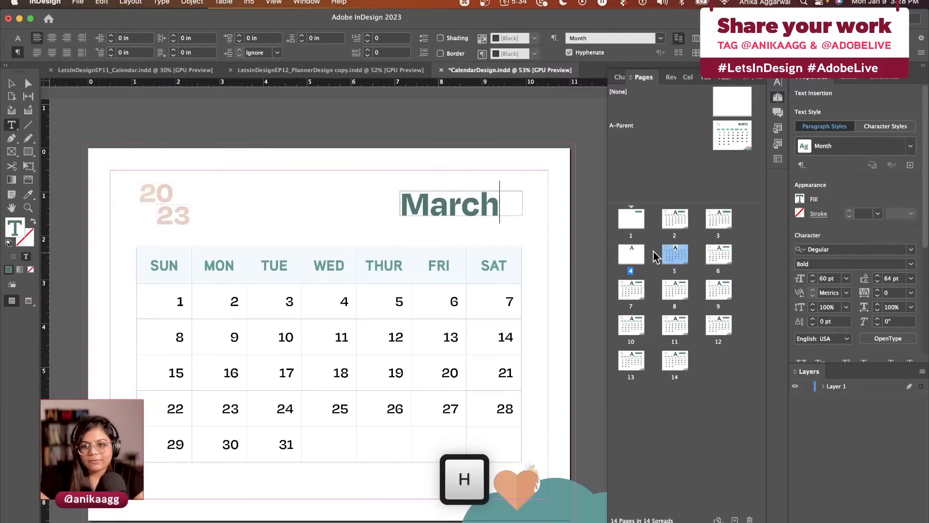
double_click(477, 203)
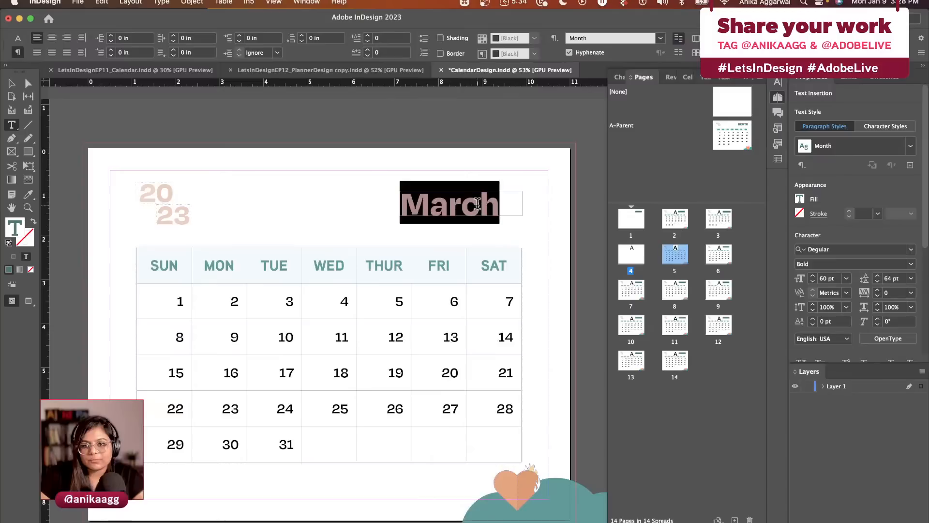
double_click(664, 254)
double_click(471, 203)
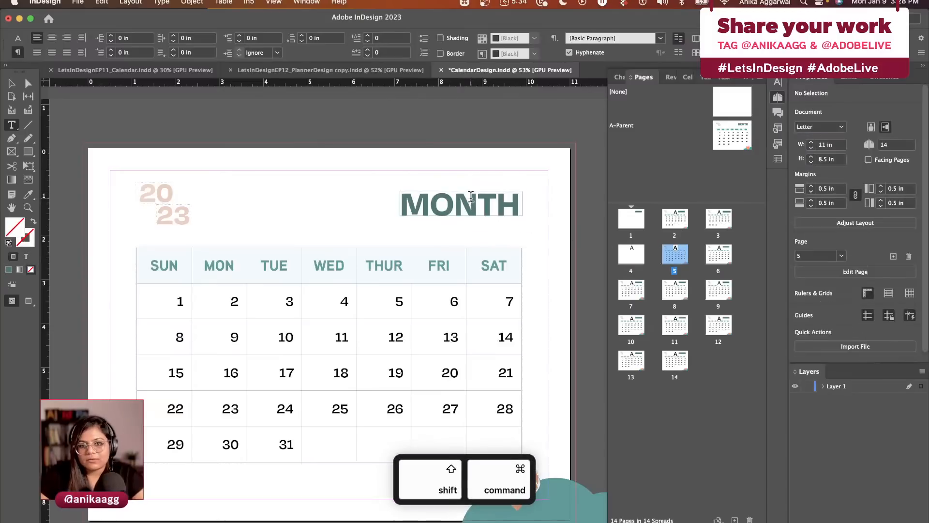
text(April)
key(Escape)
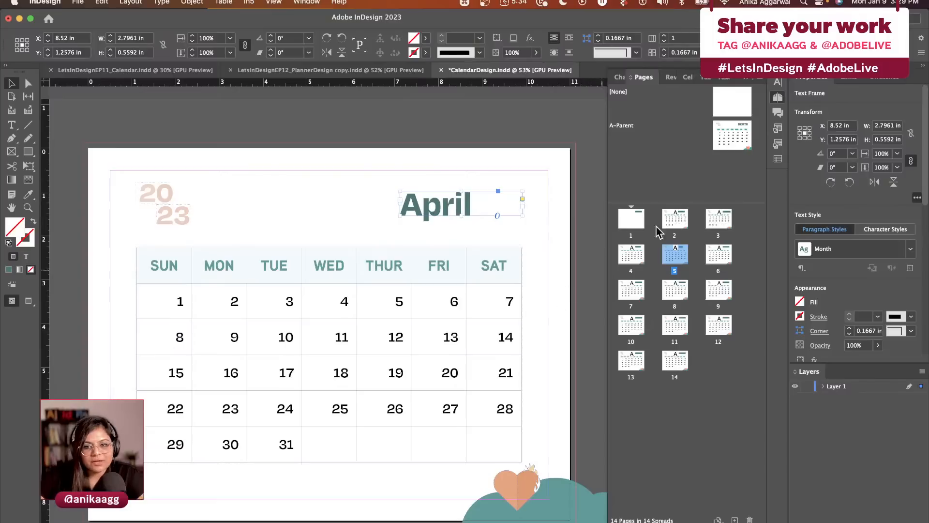
Step: Go through pages 2 to 6 to check the month heading on each page
click(681, 226)
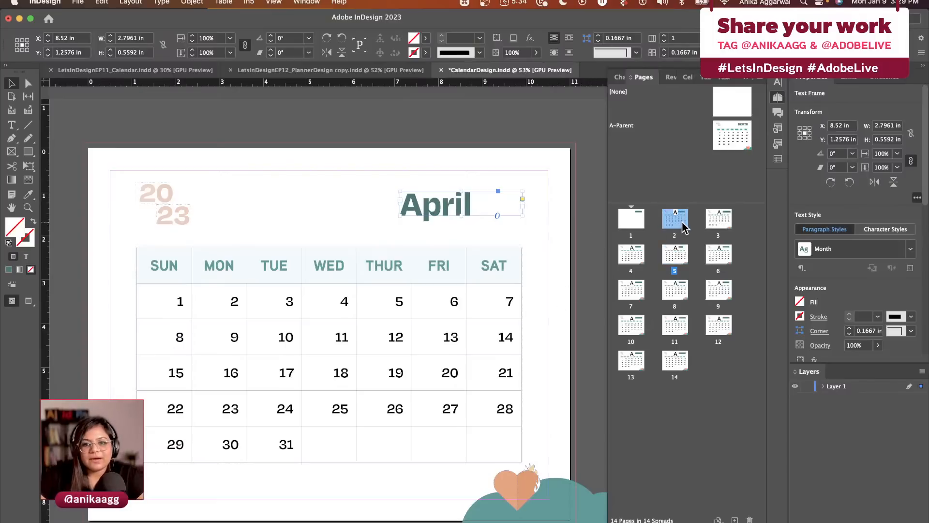
click(714, 220)
double_click(632, 252)
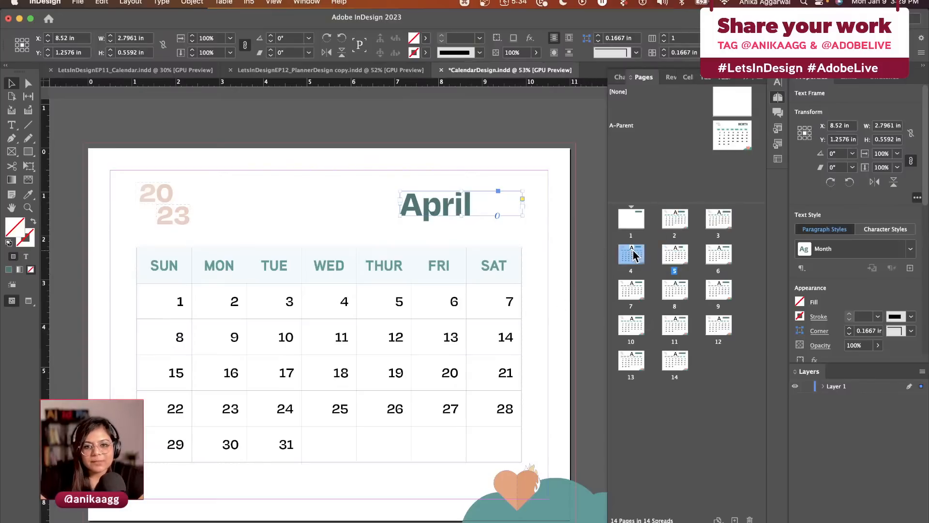
click(671, 220)
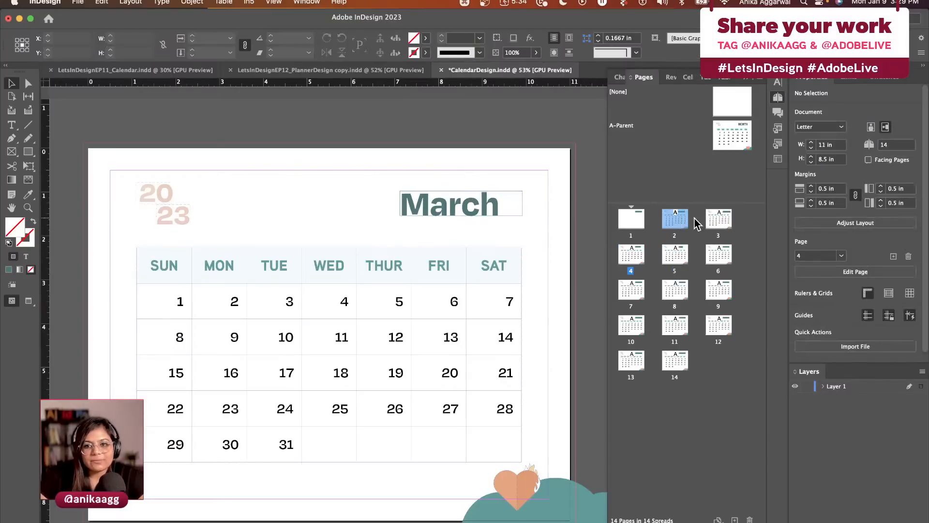
double_click(712, 217)
double_click(674, 219)
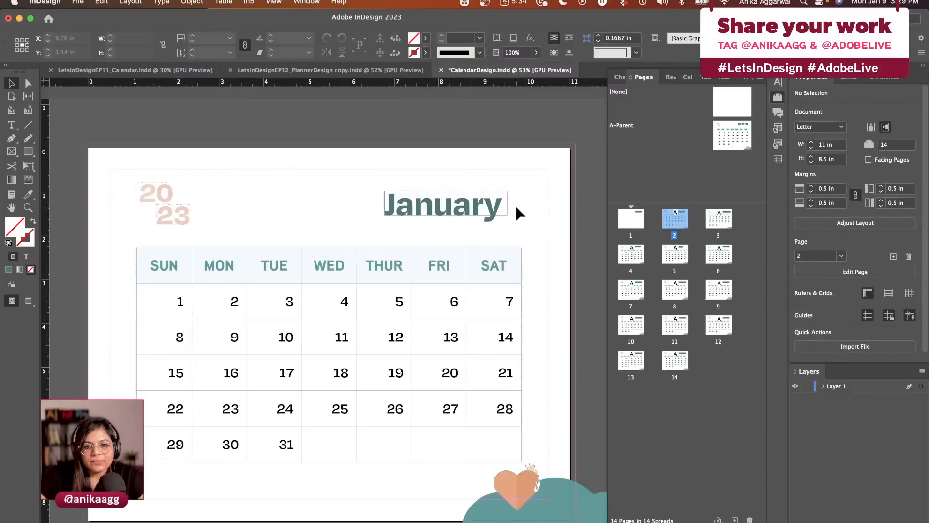
double_click(719, 218)
double_click(634, 252)
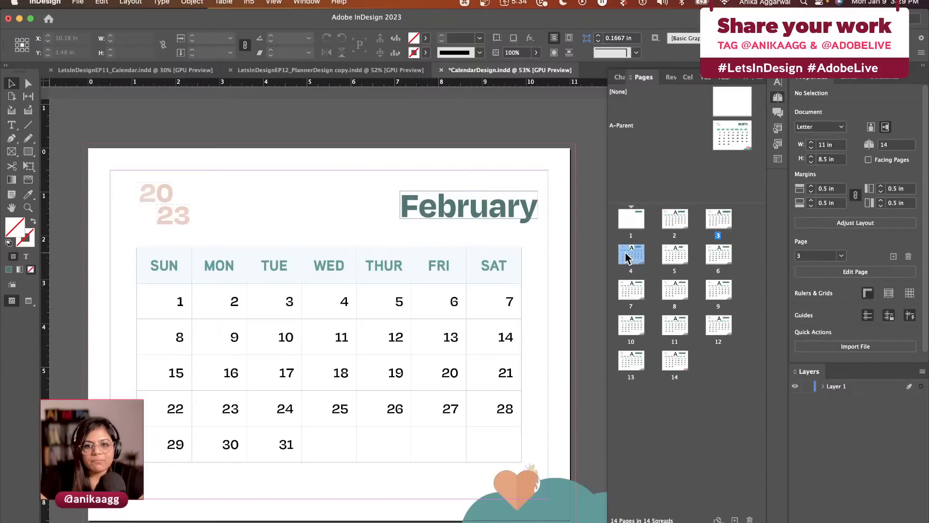
double_click(672, 252)
click(713, 260)
double_click(712, 259)
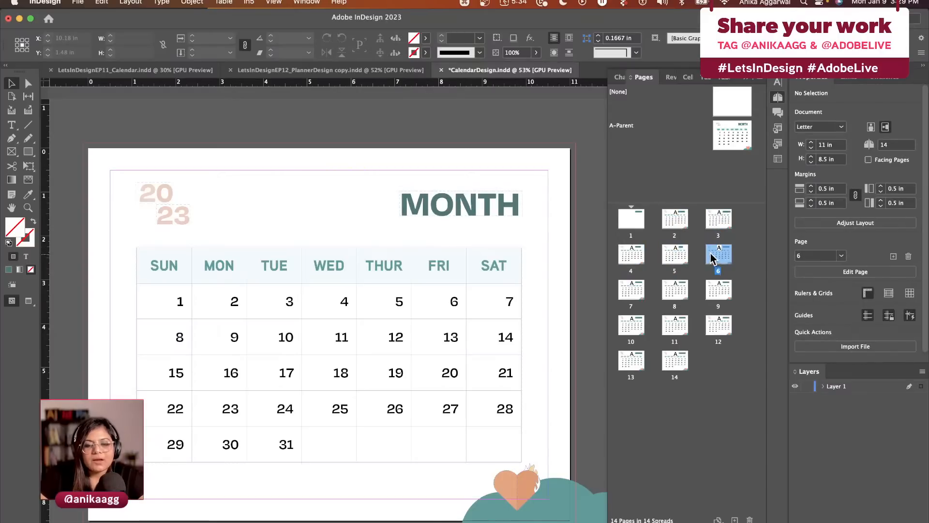
Step: Set the auto-size reference point of the MONTH text frame on A-Parent to left centre
double_click(670, 219)
click(734, 138)
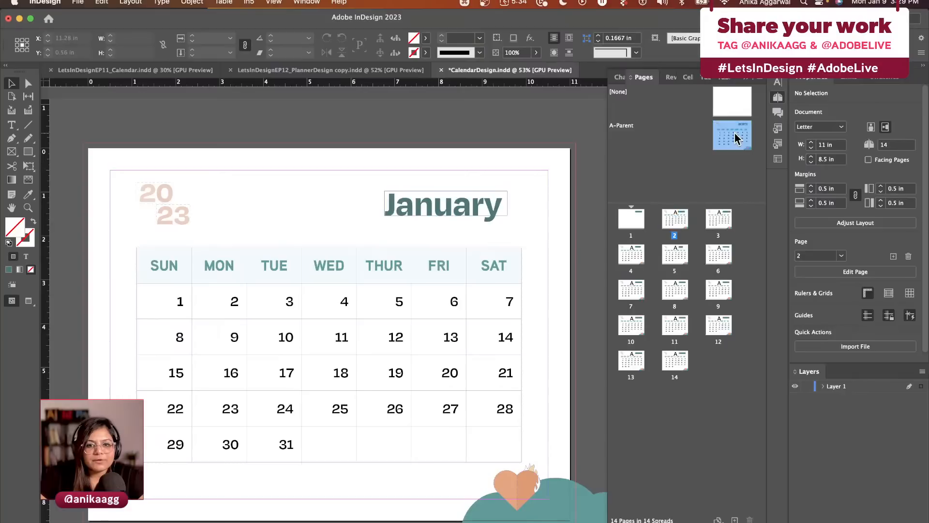
double_click(734, 138)
click(509, 215)
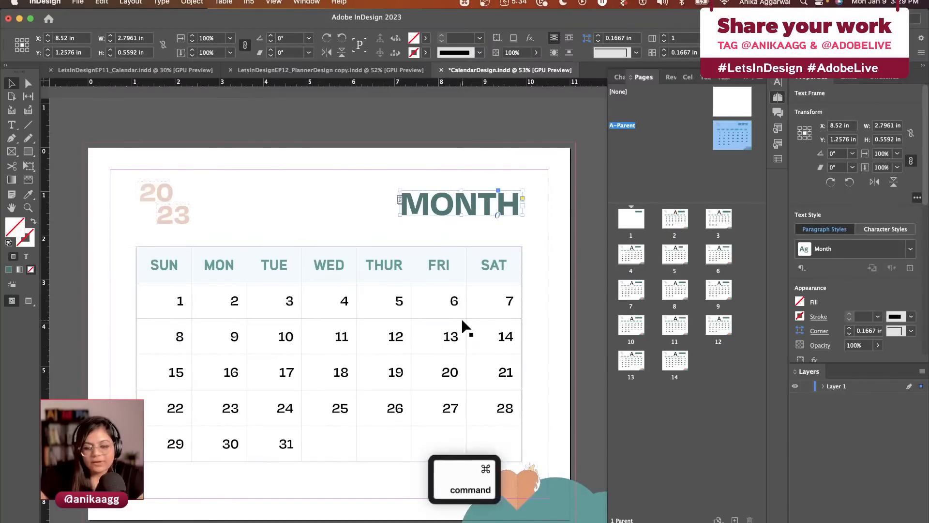
key(super+b)
drag(448, 158, 482, 248)
click(299, 324)
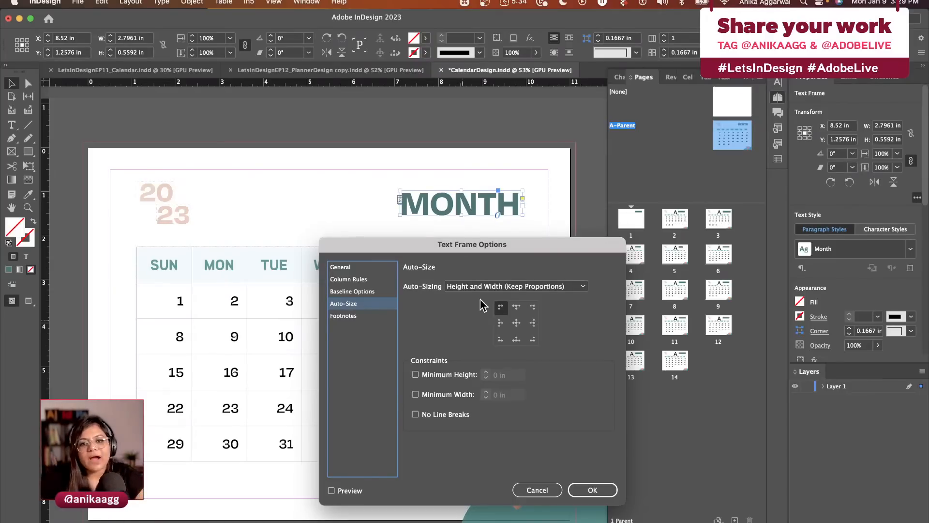
click(500, 323)
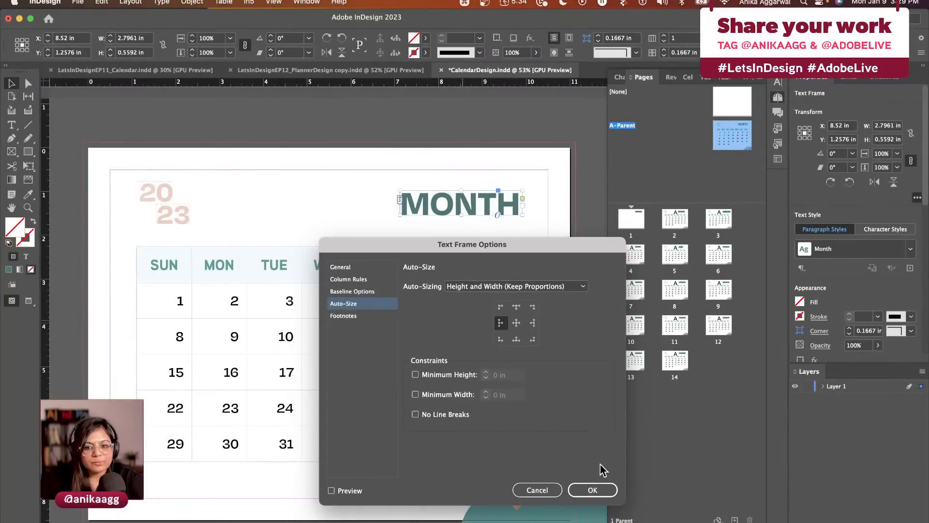
click(594, 491)
Step: Check the placement of the month headings on pages 2, 3 and 5
double_click(674, 225)
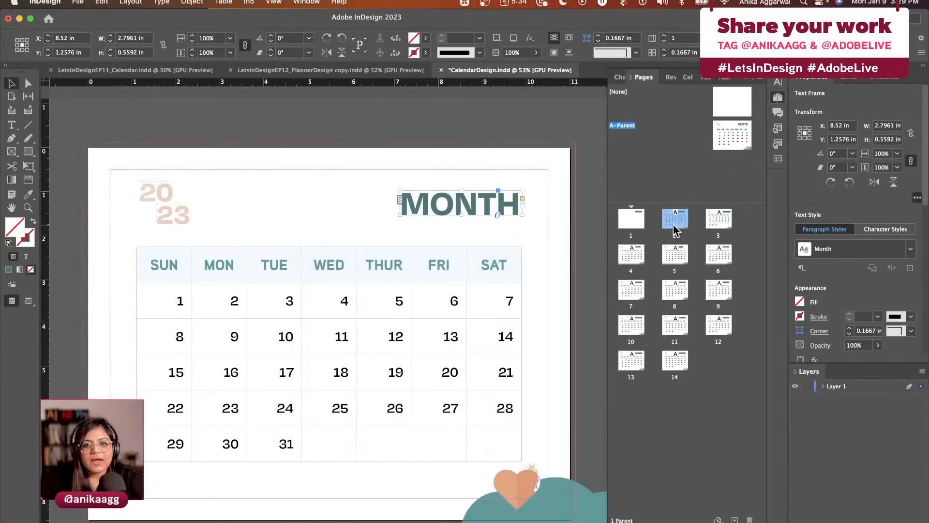
click(712, 222)
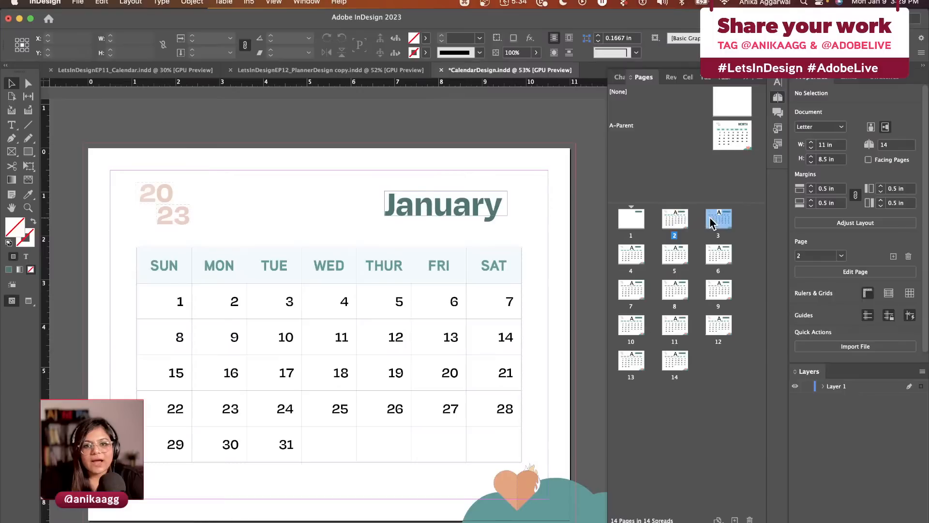
double_click(711, 223)
click(673, 256)
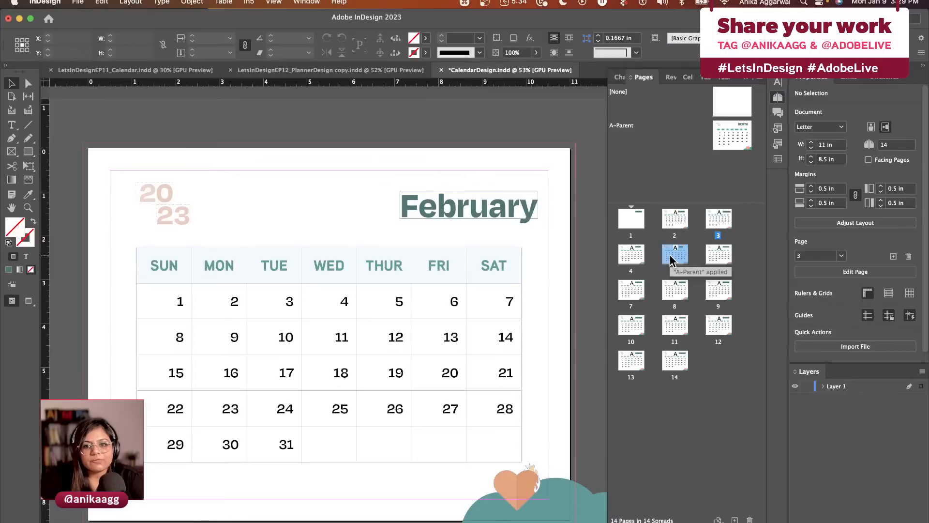
double_click(672, 257)
Step: Override the MONTH heading on page 6 and replace its text with May
click(718, 254)
double_click(719, 253)
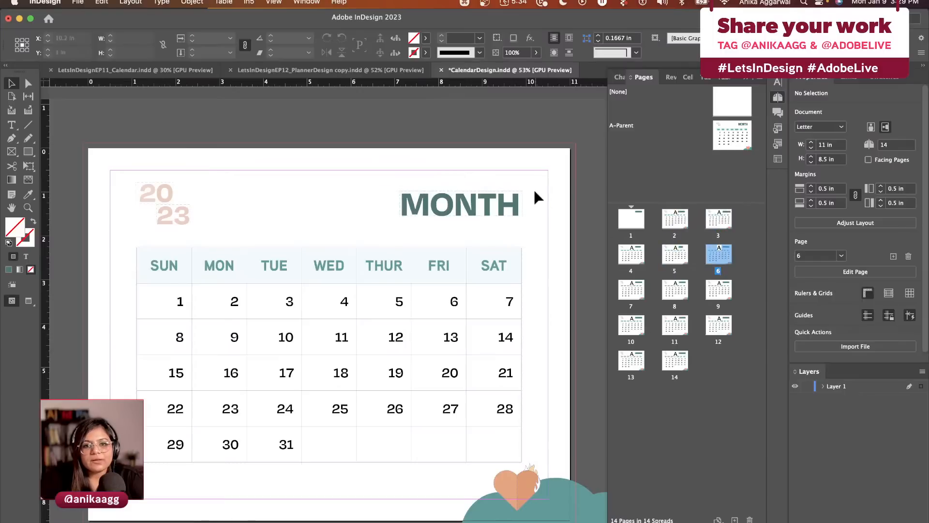
shift+super+click(506, 206)
double_click(505, 206)
text(aMay)
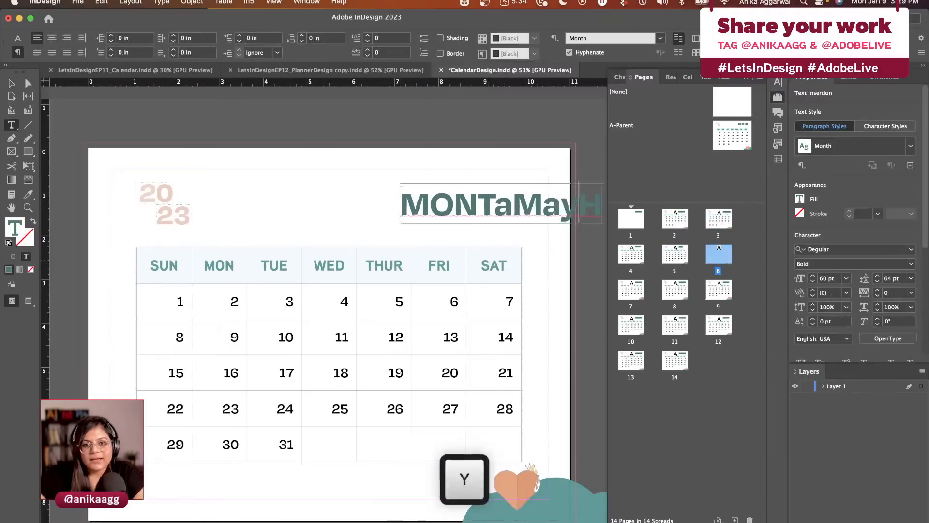
key(super+a)
text(May)
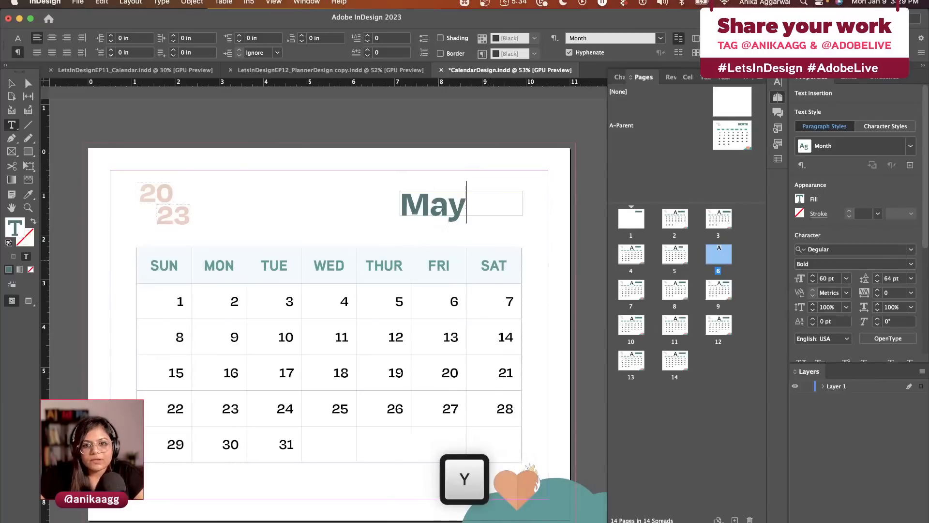
key(Escape)
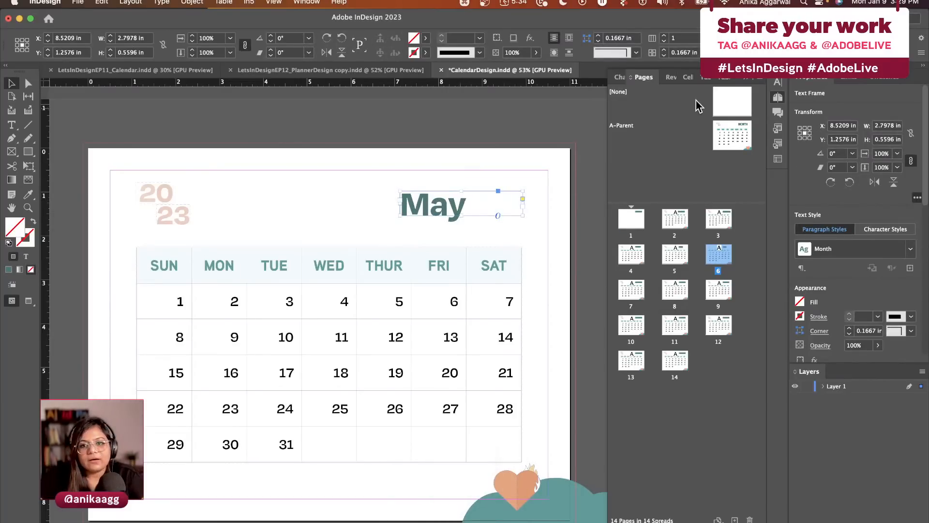
Step: Set the auto-size reference point of A-Parent's MONTH text frame to right centre and check pages 5 and 6
double_click(733, 128)
click(489, 195)
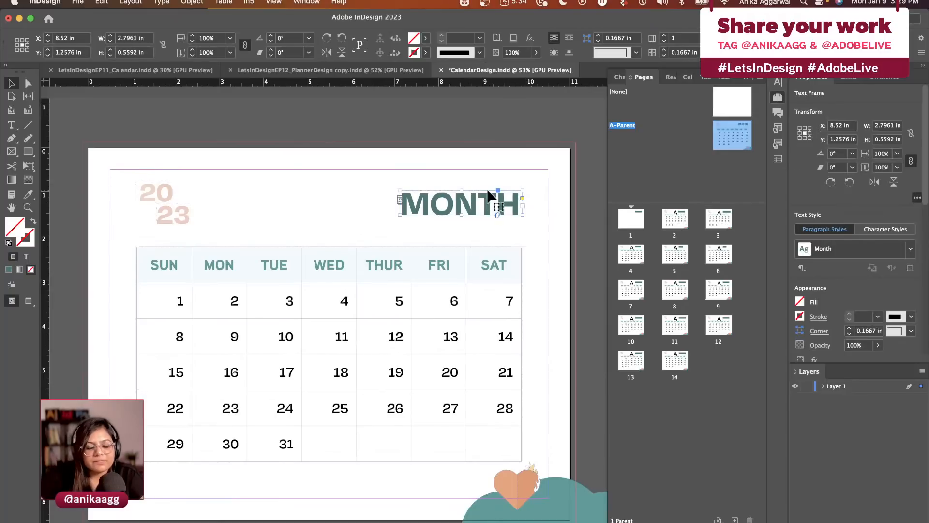
key(super+b)
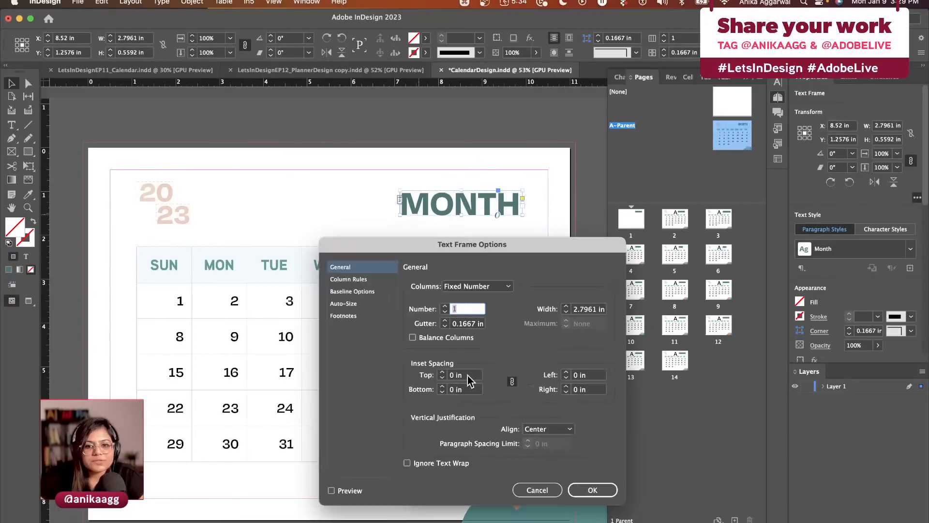
click(350, 303)
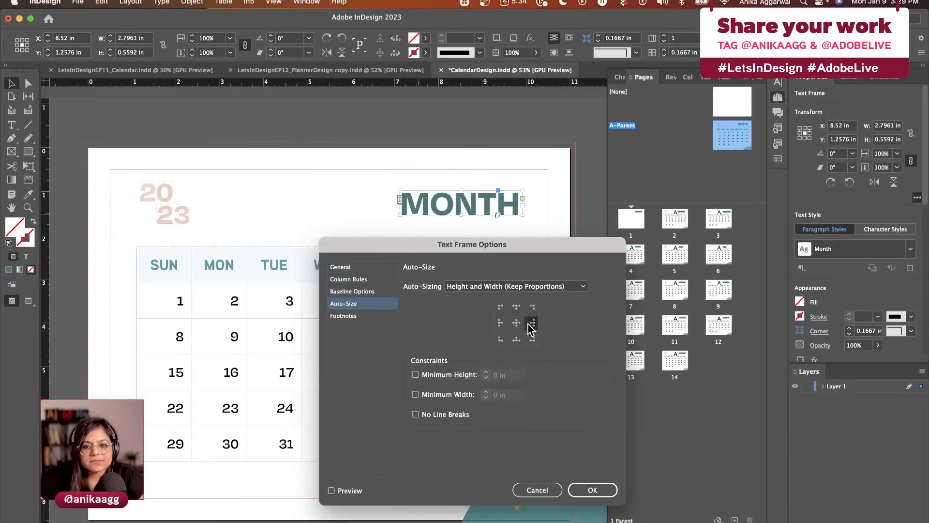
click(592, 490)
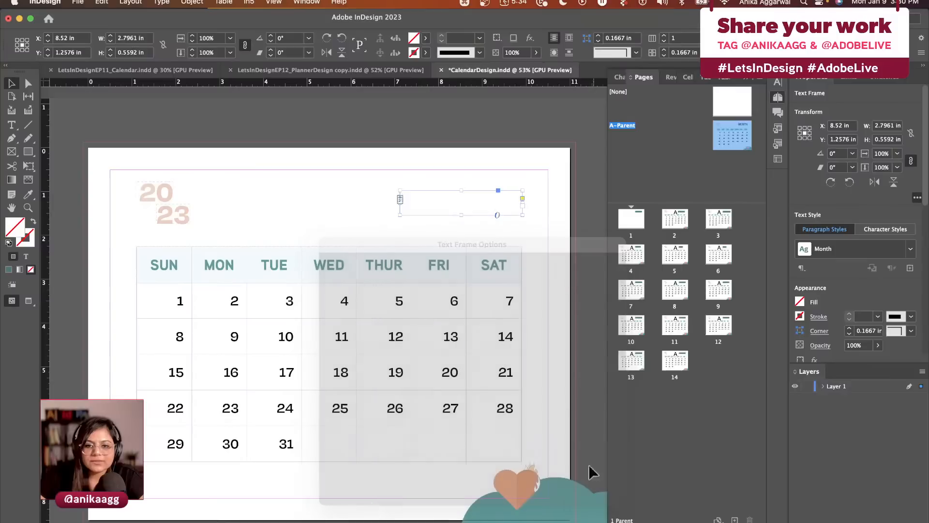
double_click(687, 261)
click(712, 262)
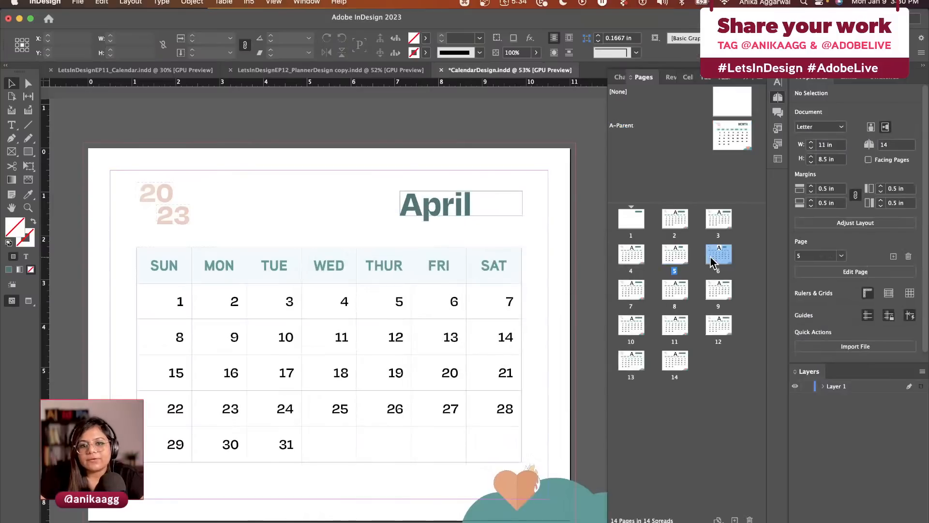
double_click(718, 256)
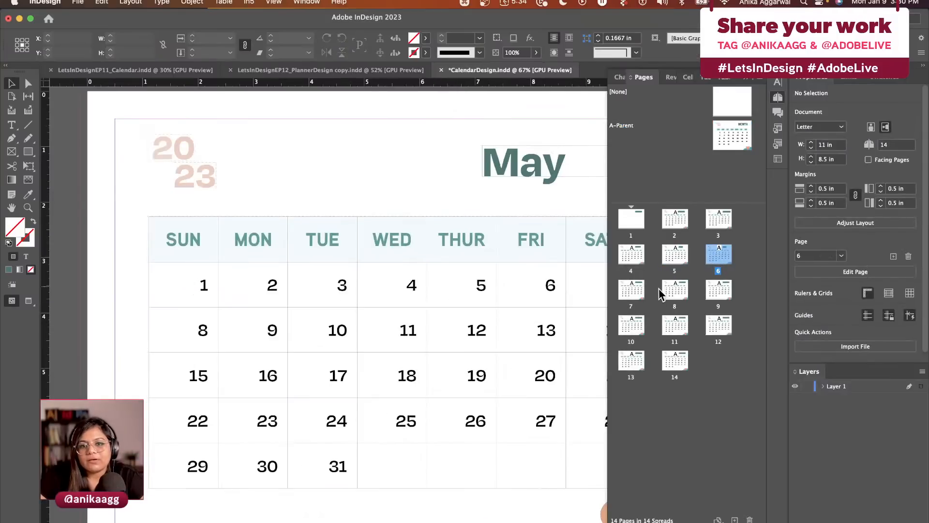
Step: Override the MONTH heading on page 7, replace its text with June and save the document
double_click(631, 295)
scroll(509, 199, right, 5)
scroll(509, 199, up, 2)
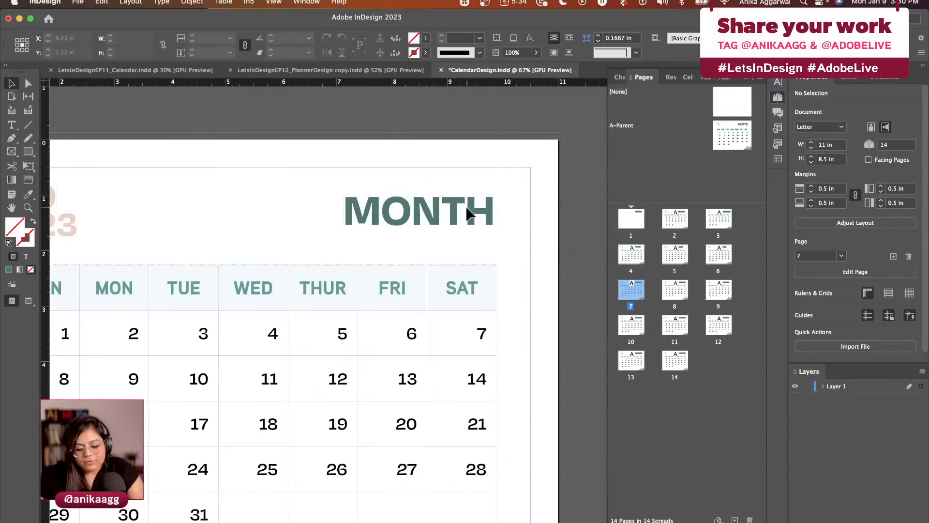
shift+super+click(461, 207)
double_click(459, 208)
double_click(461, 207)
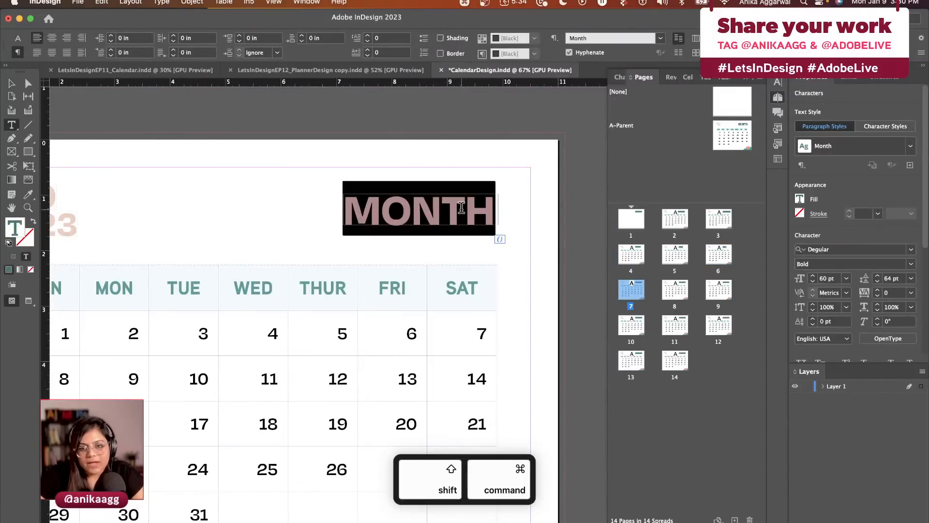
text(June)
key(Escape)
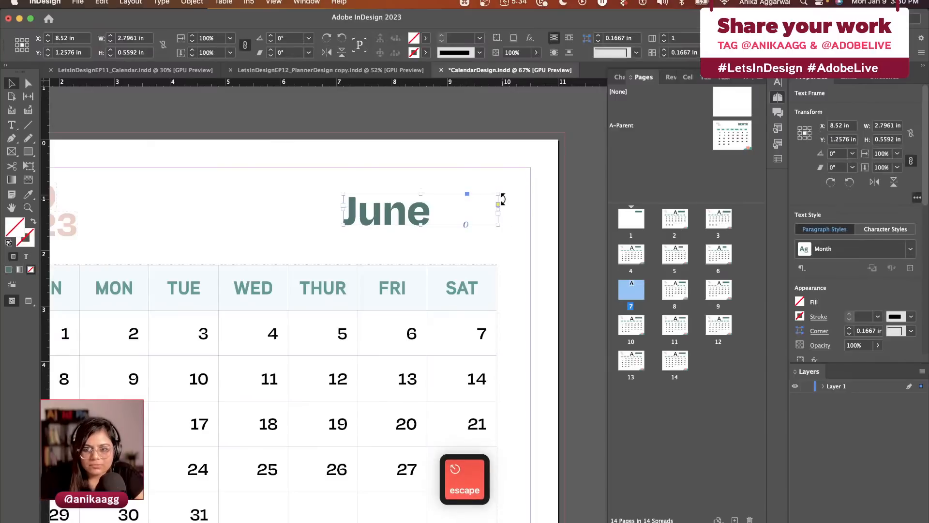
click(528, 225)
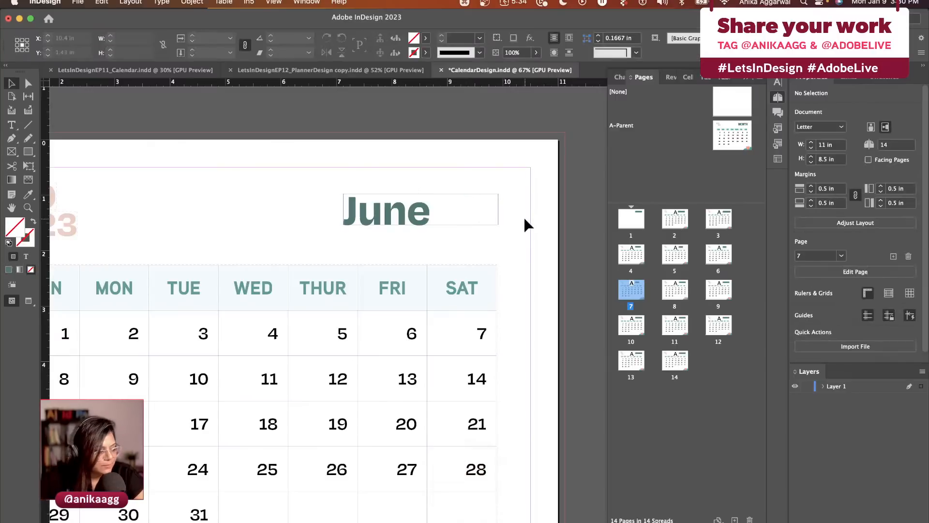
key(super+s)
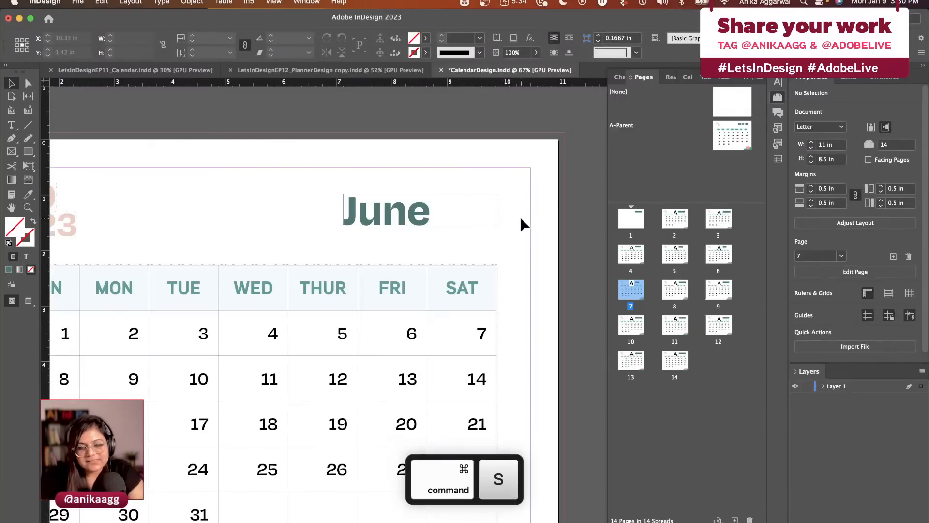
Step: On page 3, remove the numbering from the first row's Sunday, Monday and Tuesday cells so February starts on Wednesday, following January's last date
double_click(718, 219)
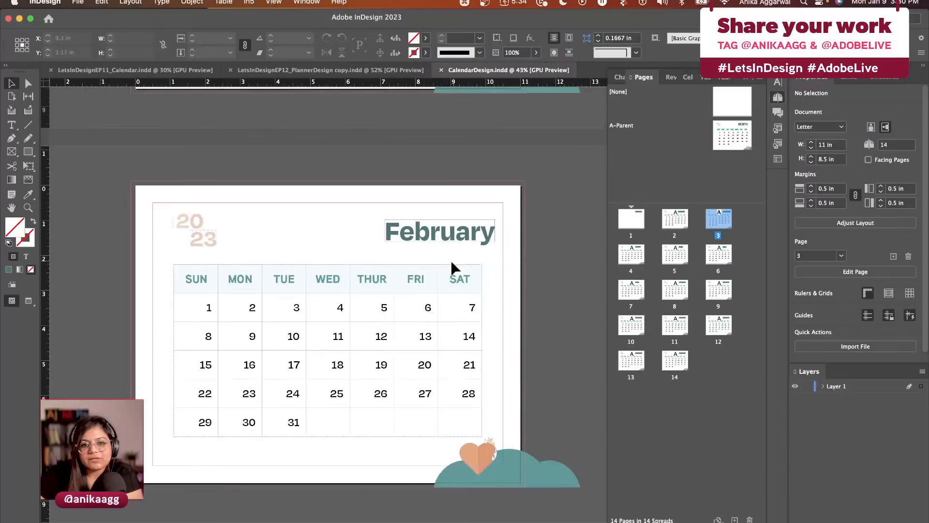
scroll(435, 275, up, 3)
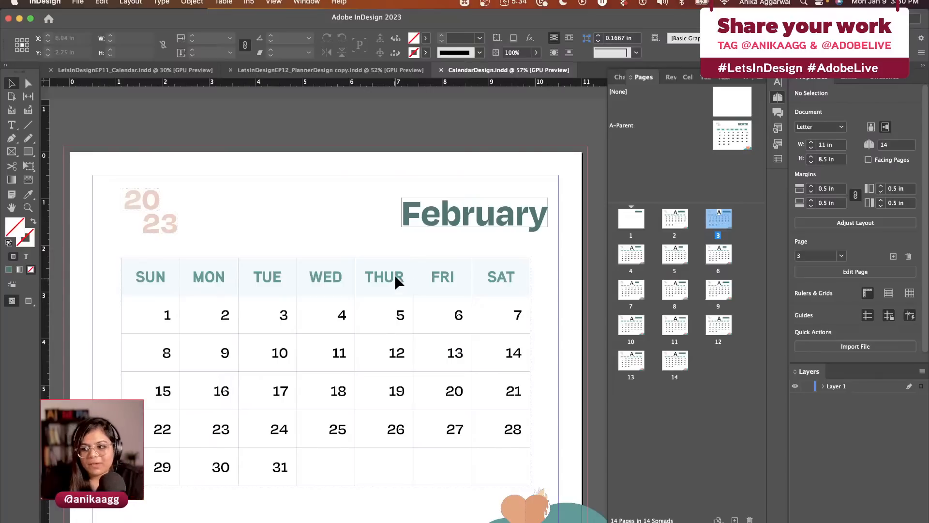
shift+super+click(325, 284)
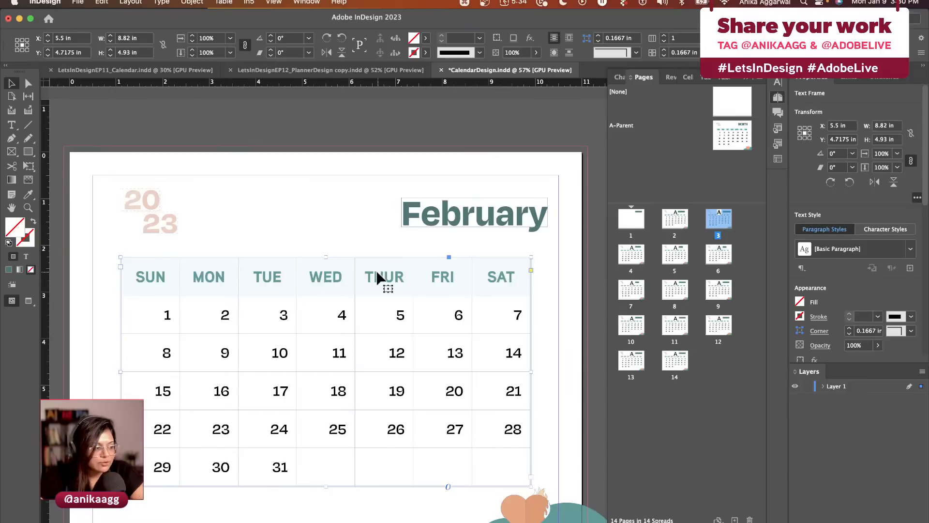
double_click(173, 316)
key(BackSpace)
key(BackSpace)
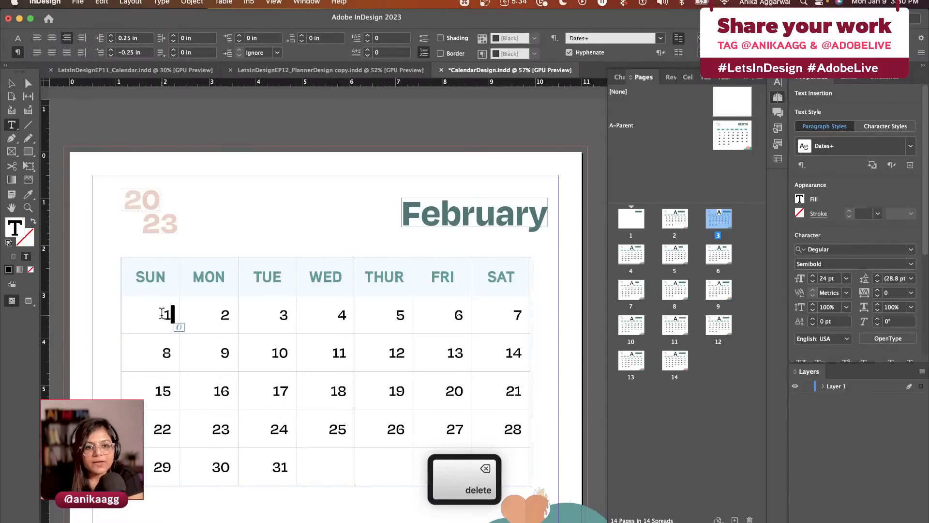
key(BackSpace)
key(BackSpace)
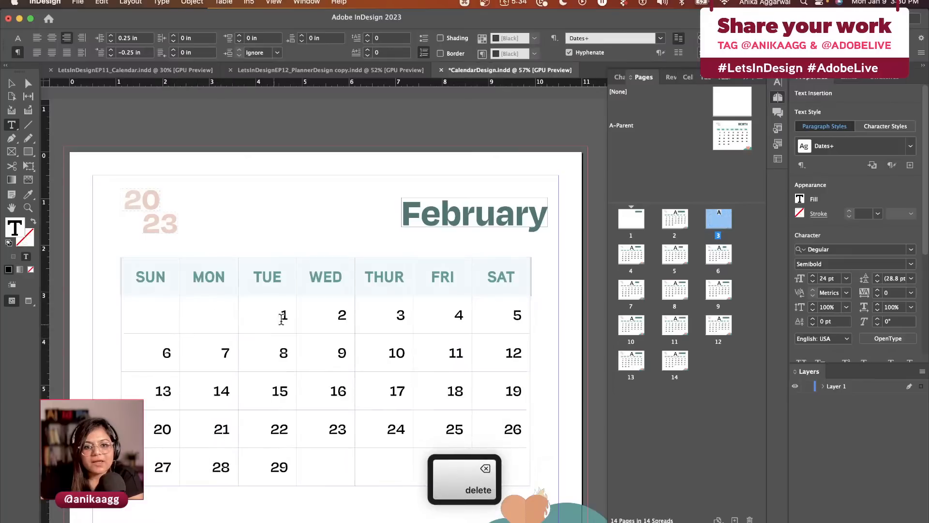
key(BackSpace)
scroll(288, 355, up, 8)
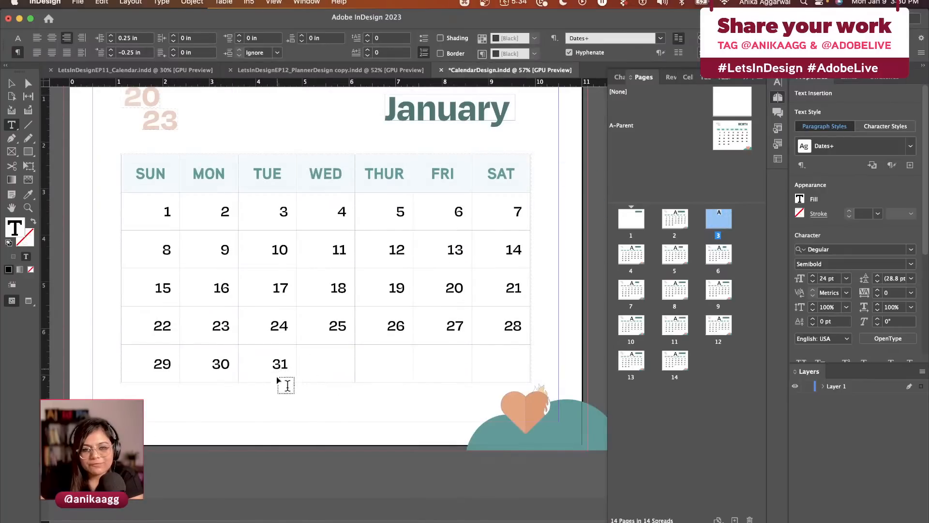
scroll(293, 397, down, 8)
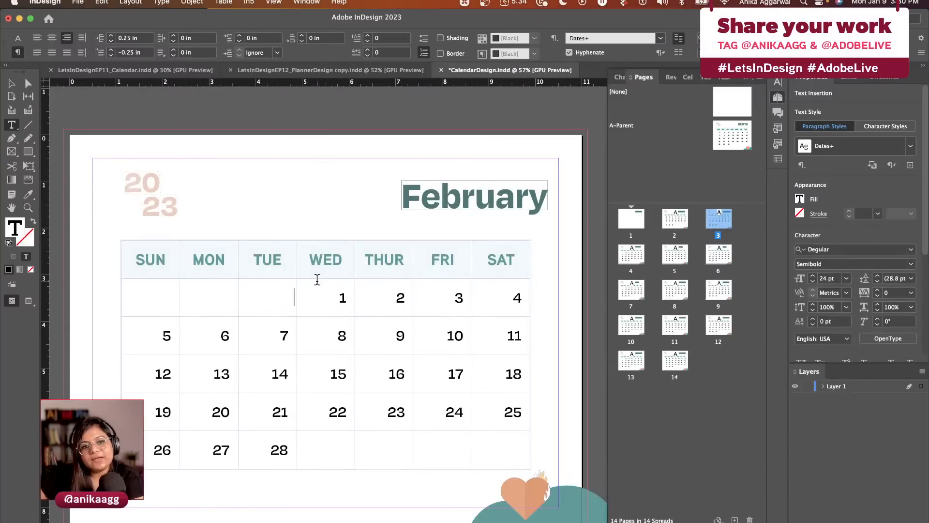
click(12, 84)
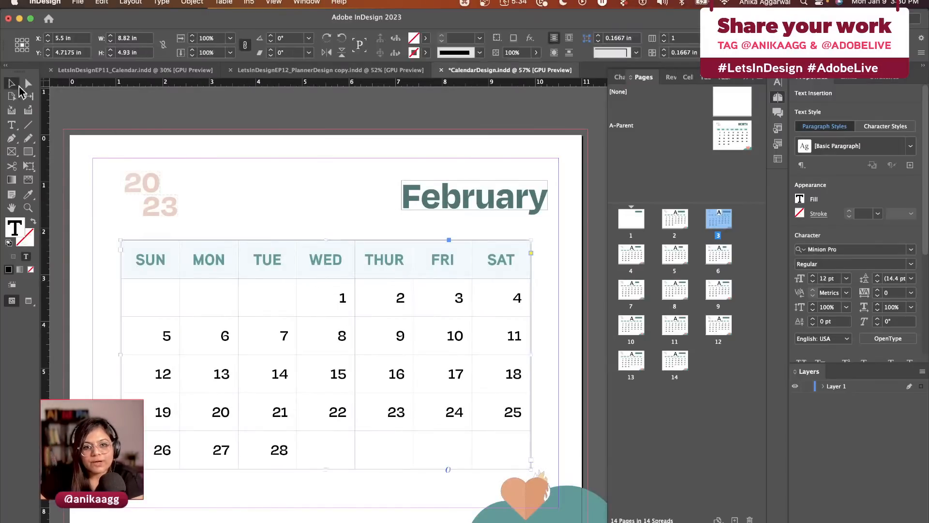
click(254, 146)
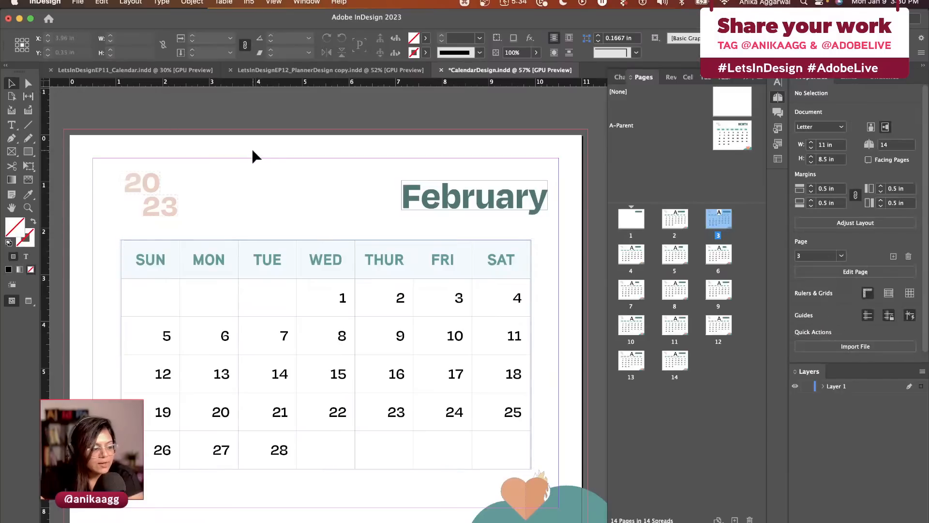
Step: Check where February's dates end and override the calendar table frame on page 4 for March
double_click(633, 261)
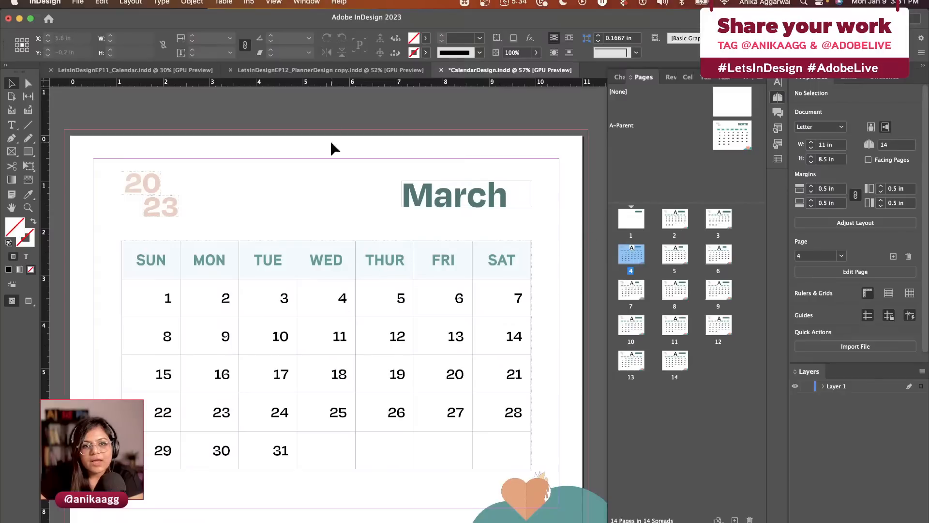
scroll(332, 209, up, 10)
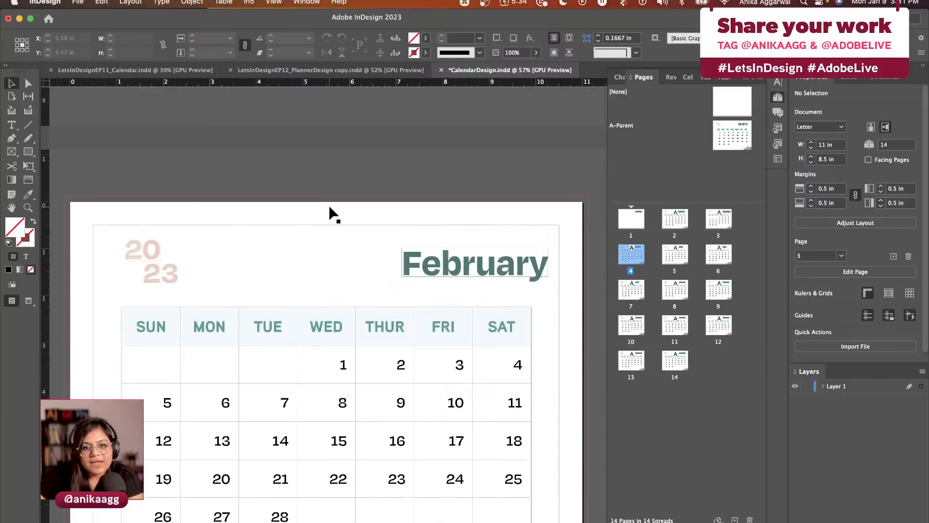
scroll(333, 275, down, 3)
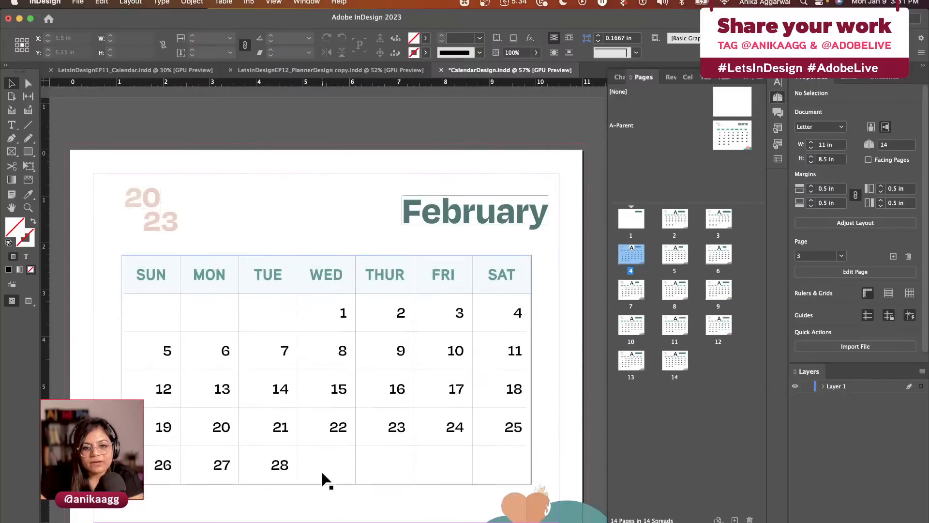
scroll(323, 474, down, 20)
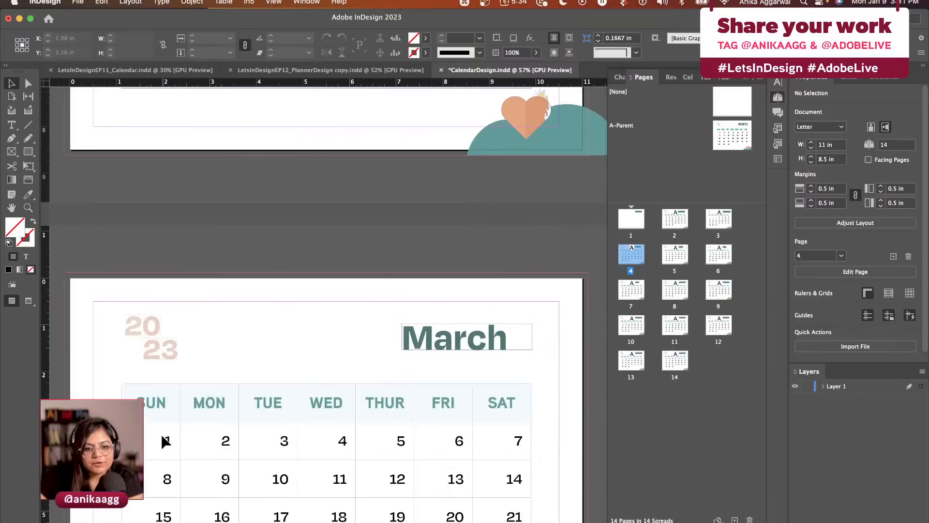
shift+super+click(223, 402)
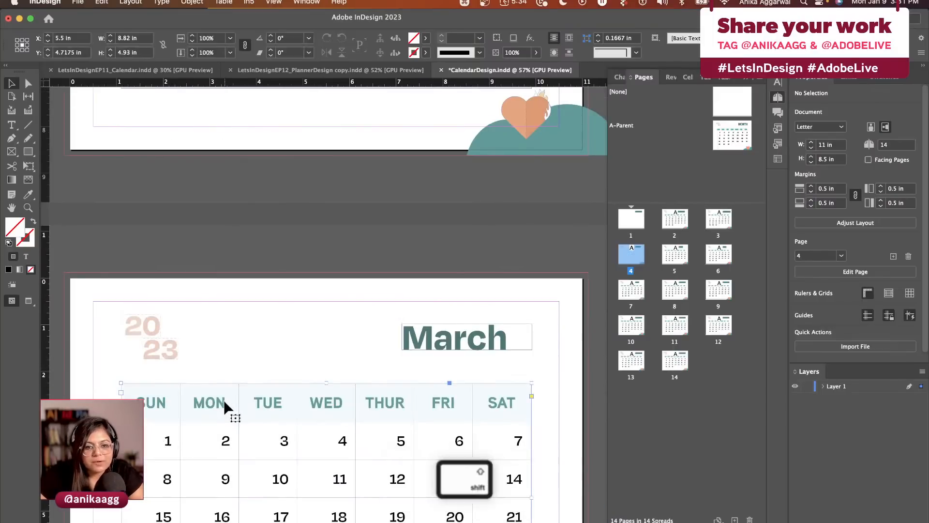
scroll(224, 399, down, 12)
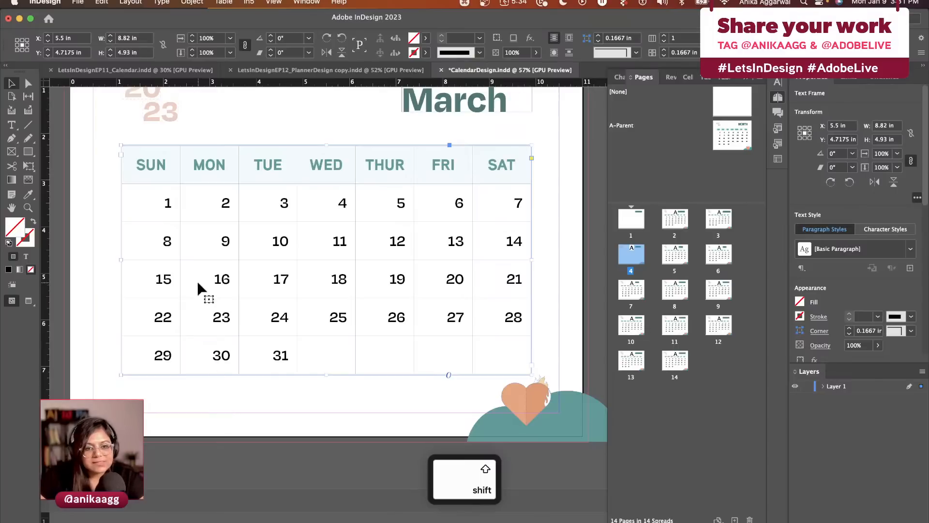
Step: Remove the numbering from the first row's Sunday, Monday and Tuesday cells so March starts on Wednesday
double_click(165, 202)
key(BackSpace)
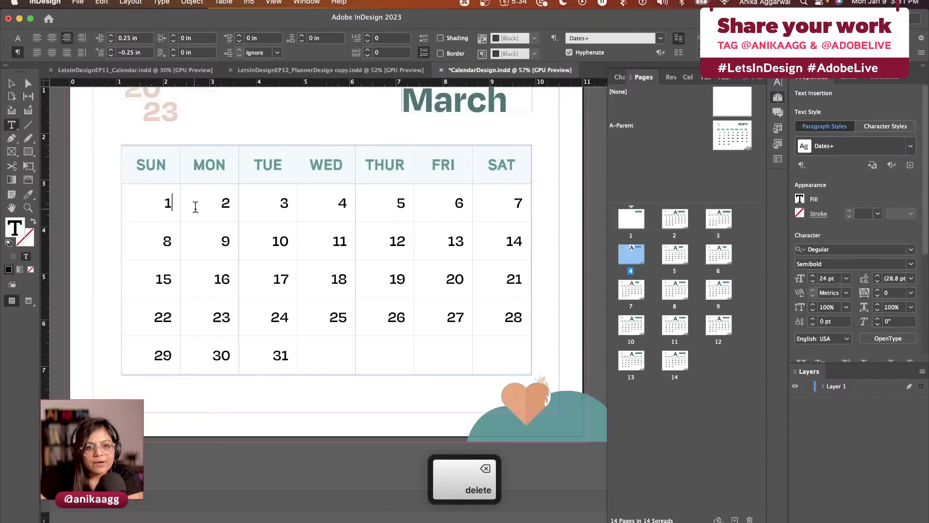
drag(164, 204, 180, 214)
key(BackSpace)
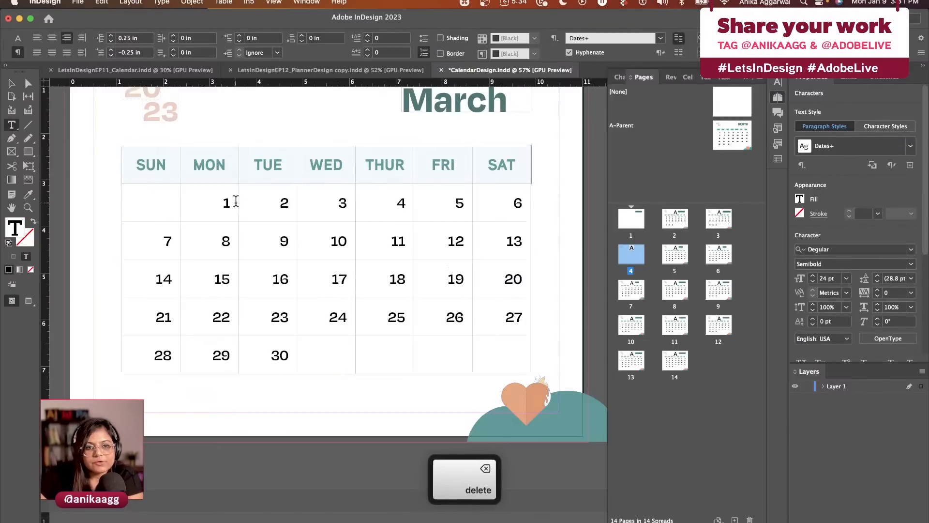
drag(240, 202, 223, 203)
key(super+z)
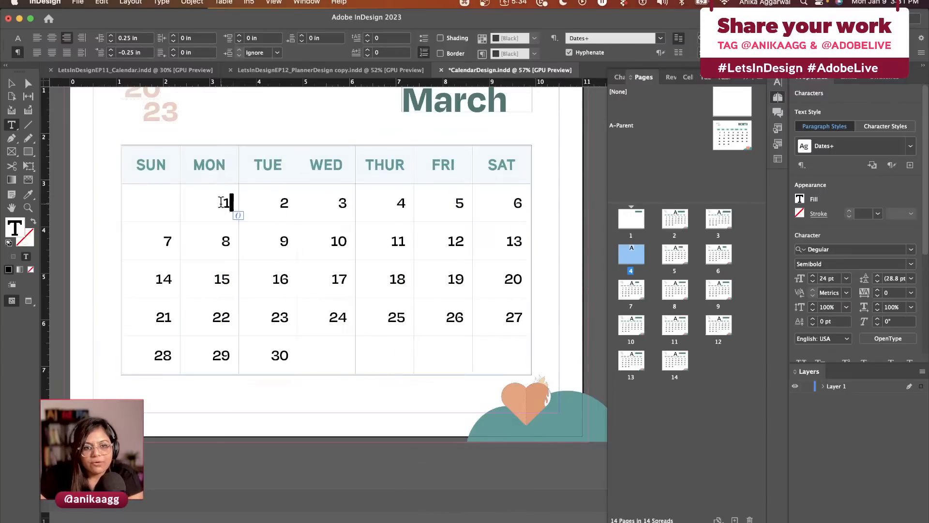
text(=)
key(BackSpace)
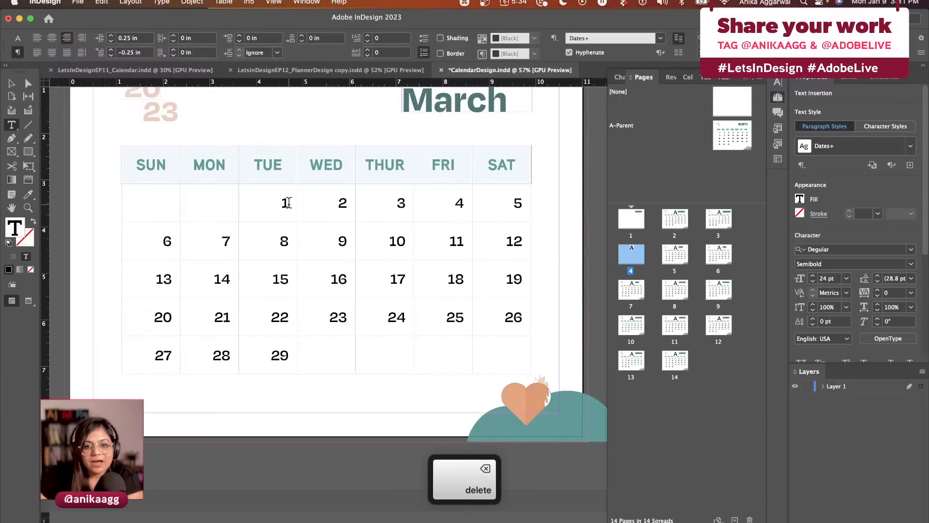
key(BackSpace)
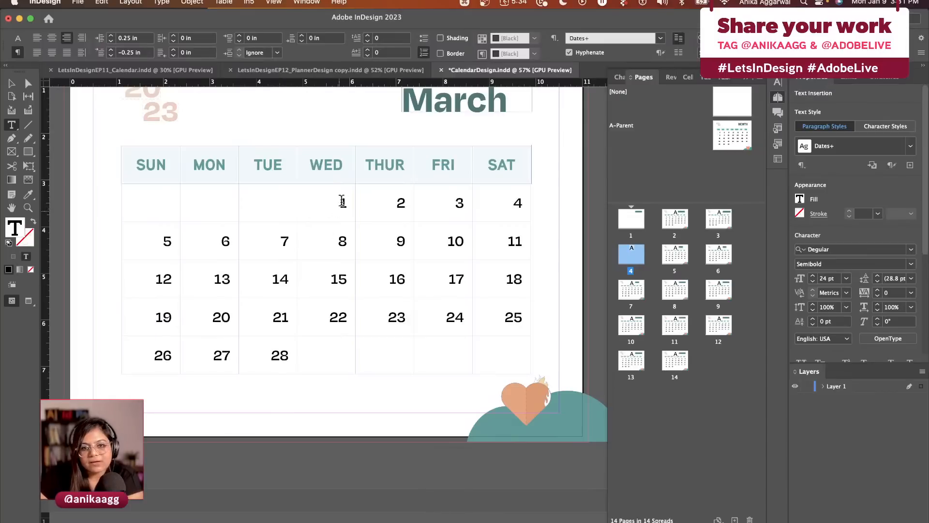
Step: Add the numbered dates 29, 30 and 31 to the Wednesday, Thursday and Friday cells of March's last row
scroll(338, 201, up, 5)
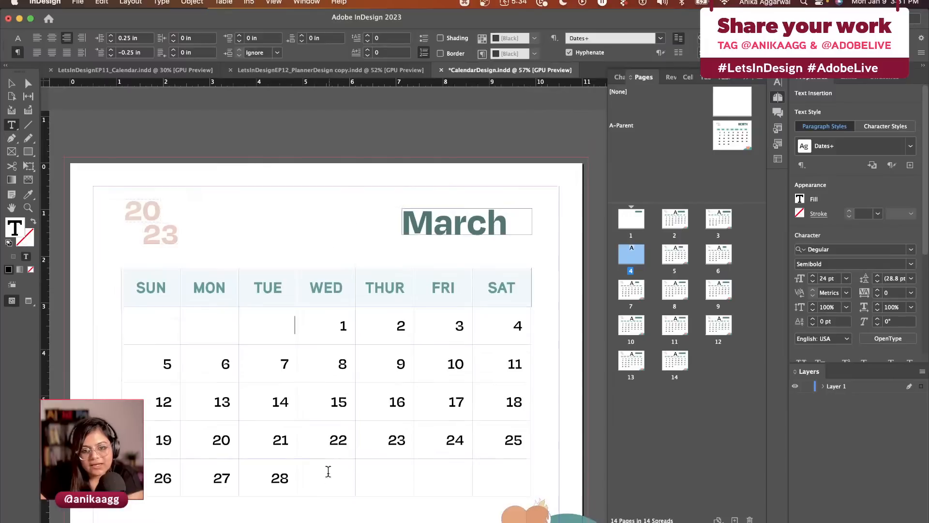
click(330, 477)
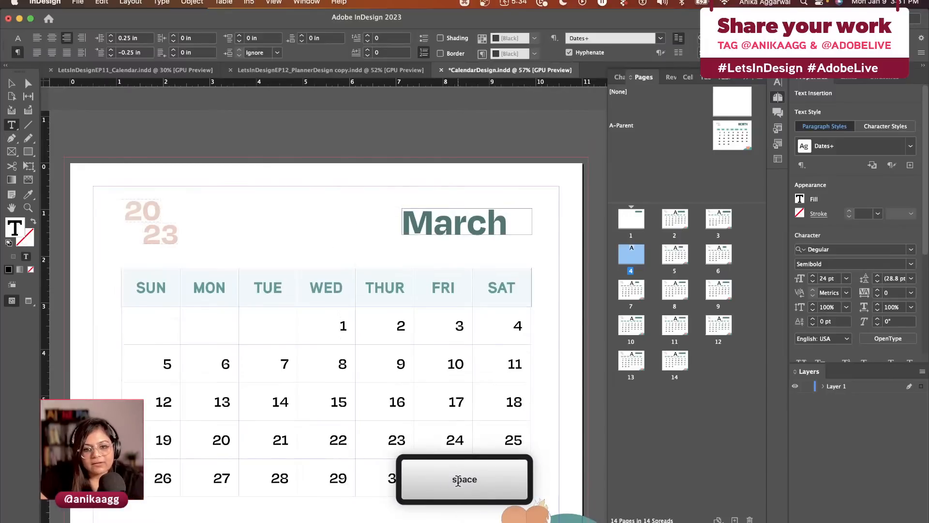
scroll(460, 357, down, 2)
click(458, 432)
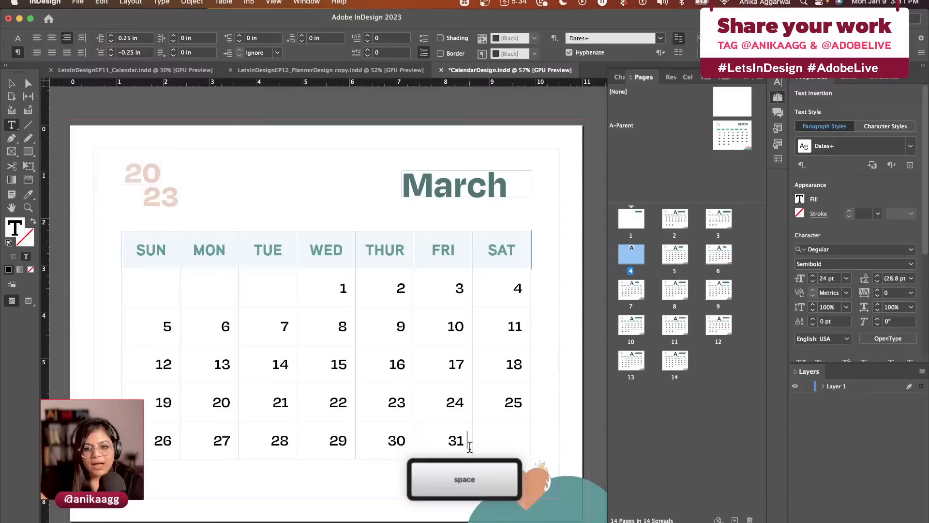
key(Escape)
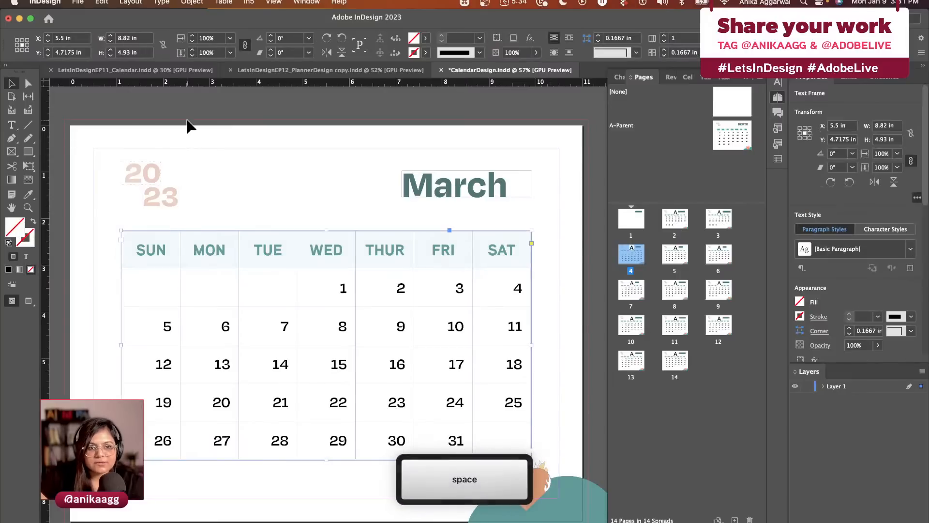
click(187, 125)
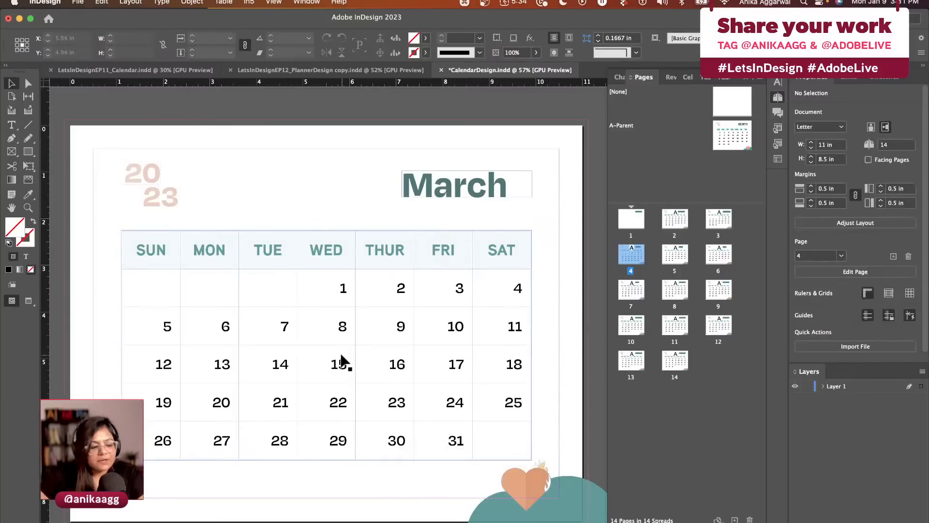
Step: Delete the stray January heading from page 1
scroll(467, 405, up, 2)
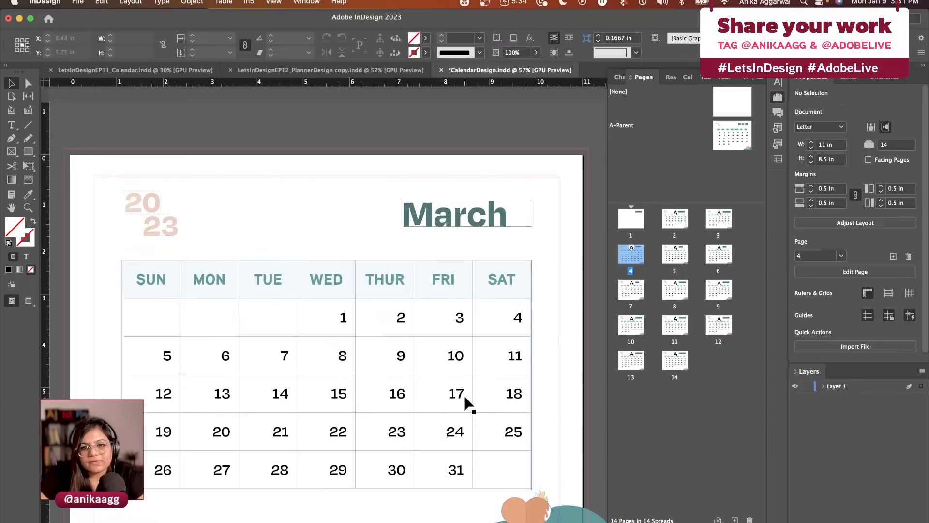
scroll(499, 358, up, 15)
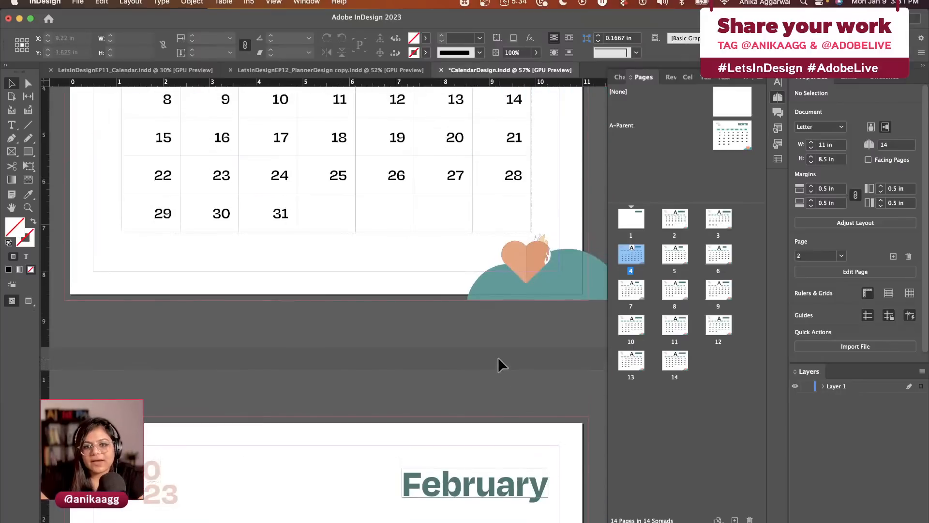
scroll(498, 357, up, 10)
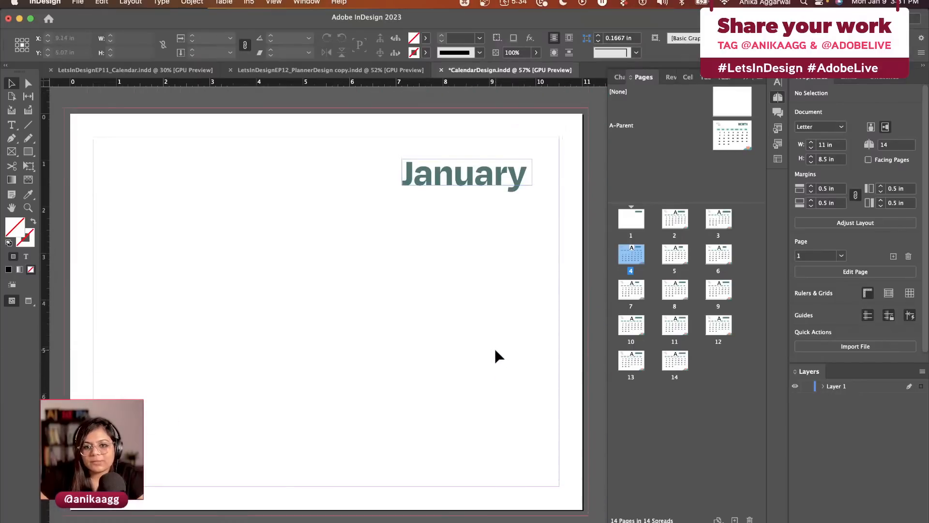
scroll(495, 347, up, 2)
click(518, 224)
key(BackSpace)
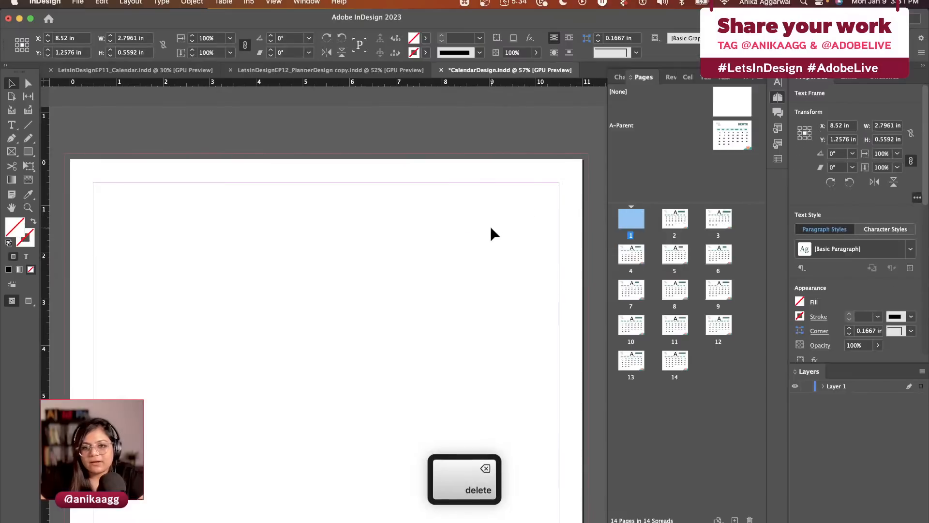
Step: Review the auto-size mode and reference point of A-Parent's MONTH text frame with the preview enabled
double_click(731, 135)
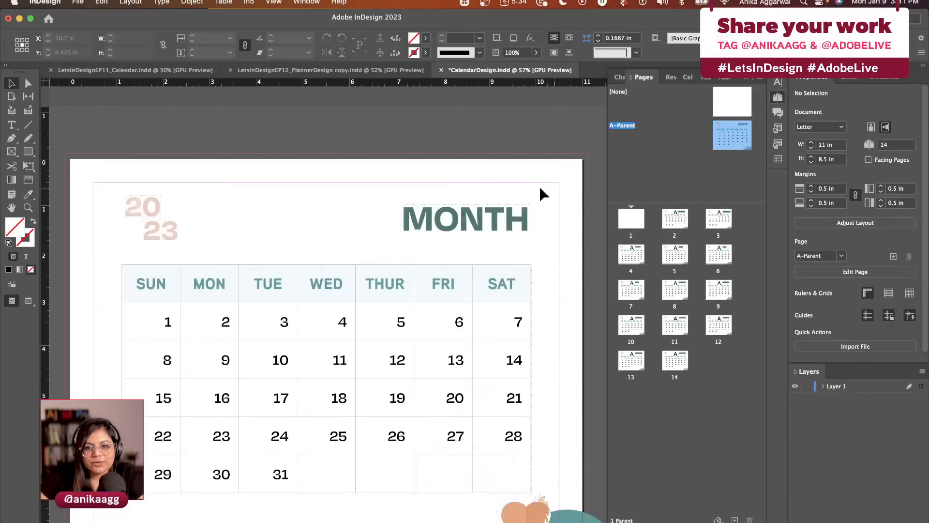
click(481, 213)
key(super+b)
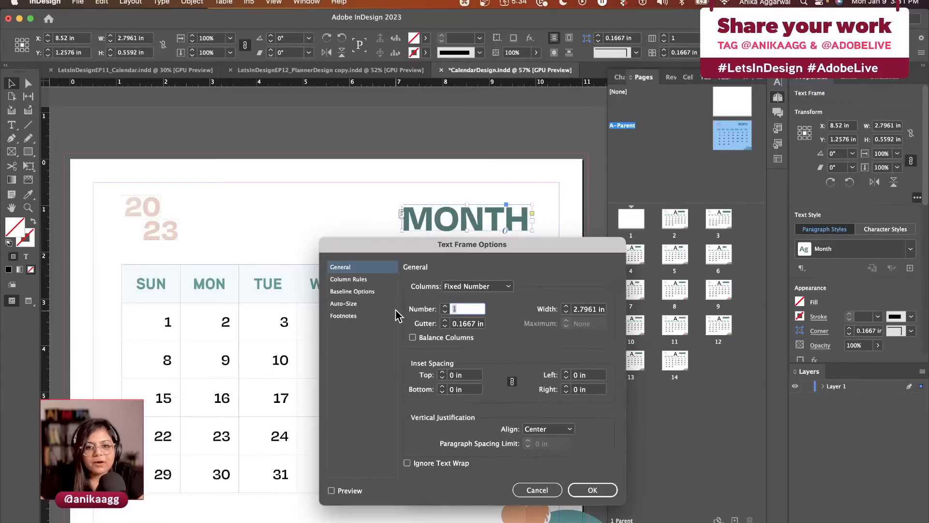
click(364, 303)
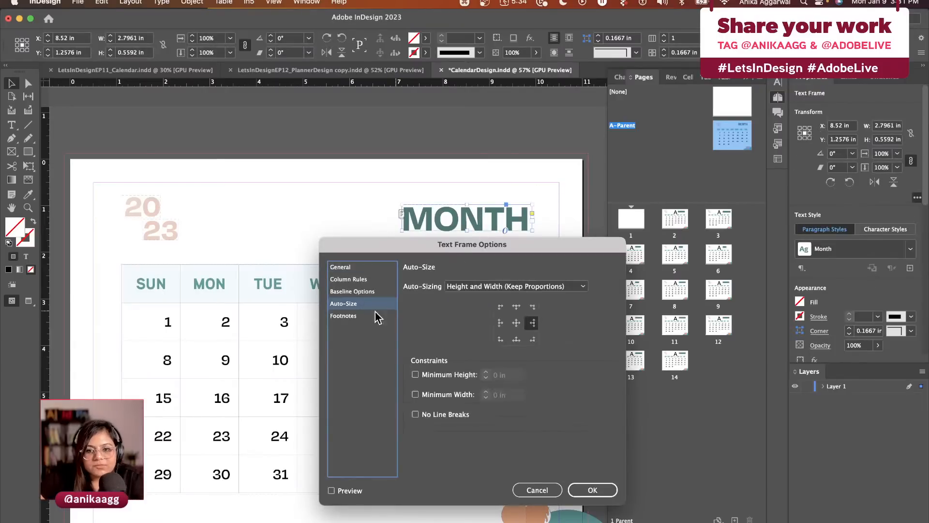
click(556, 288)
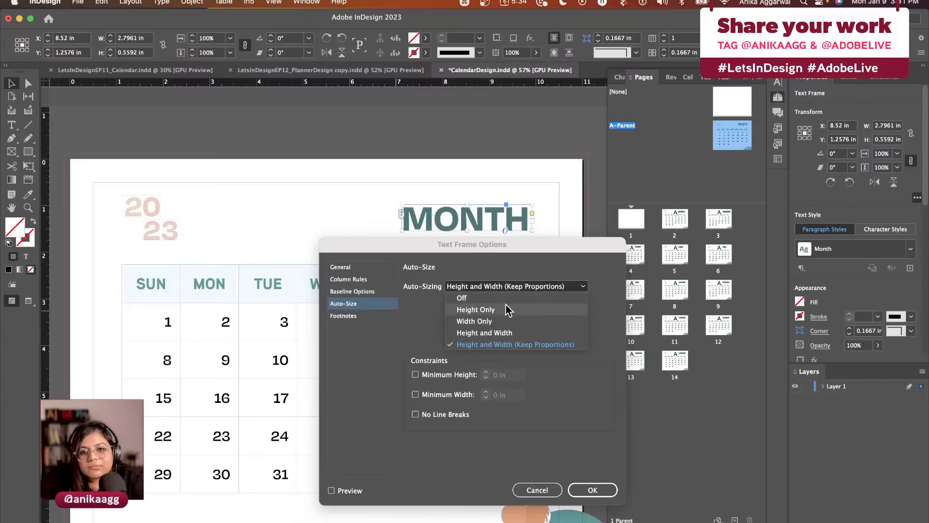
click(519, 289)
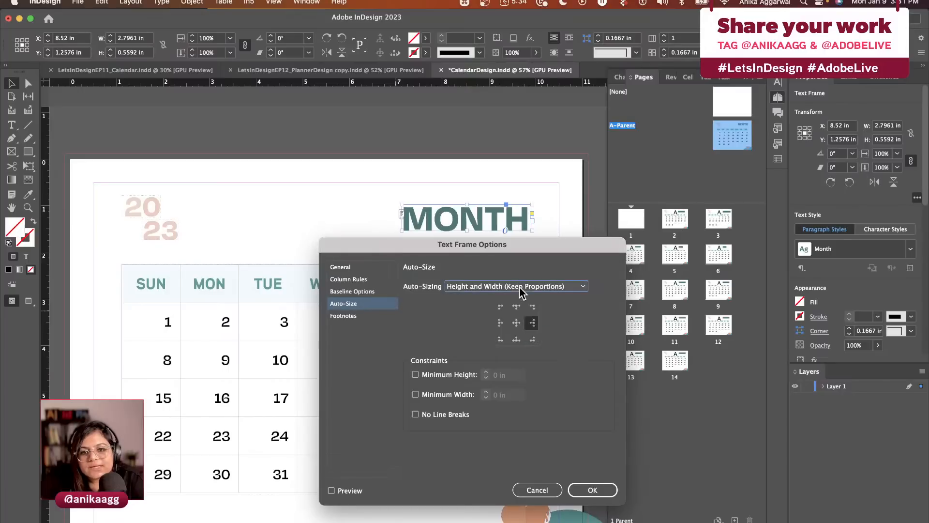
click(533, 324)
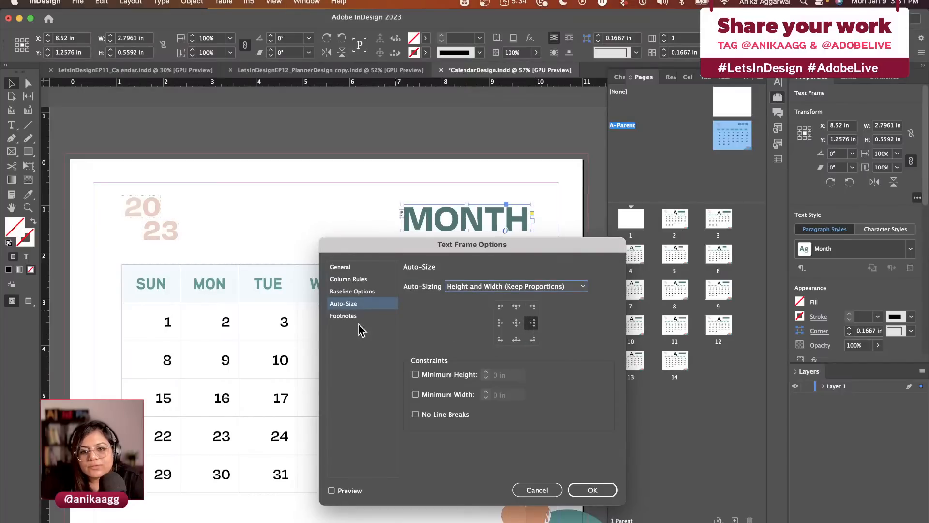
click(352, 490)
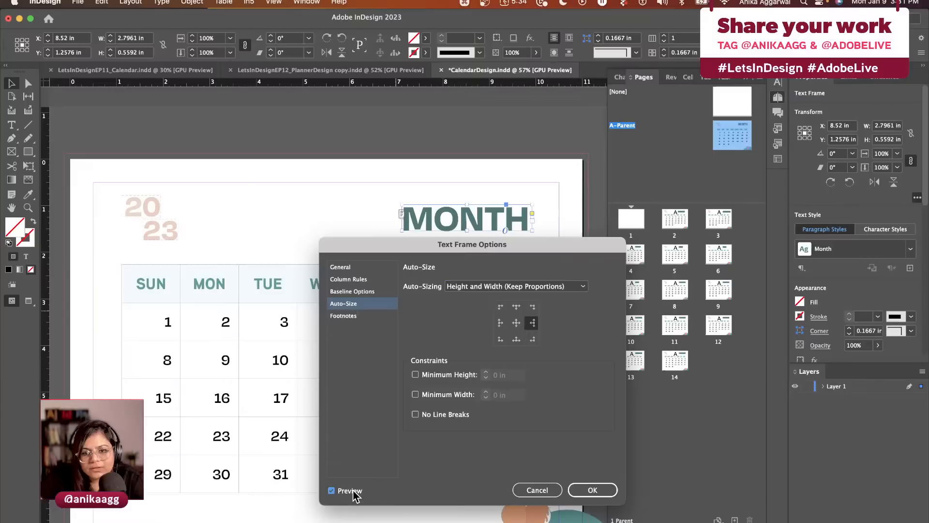
click(591, 489)
Step: Reset page 5 by applying [None] and reapplying A-Parent, override its MONTH heading and replace the text with April
double_click(675, 255)
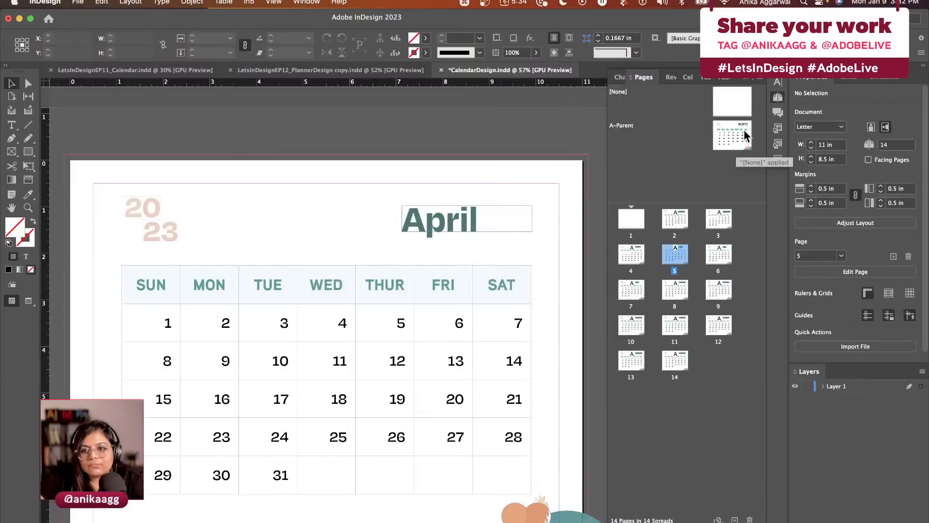
drag(745, 134, 675, 252)
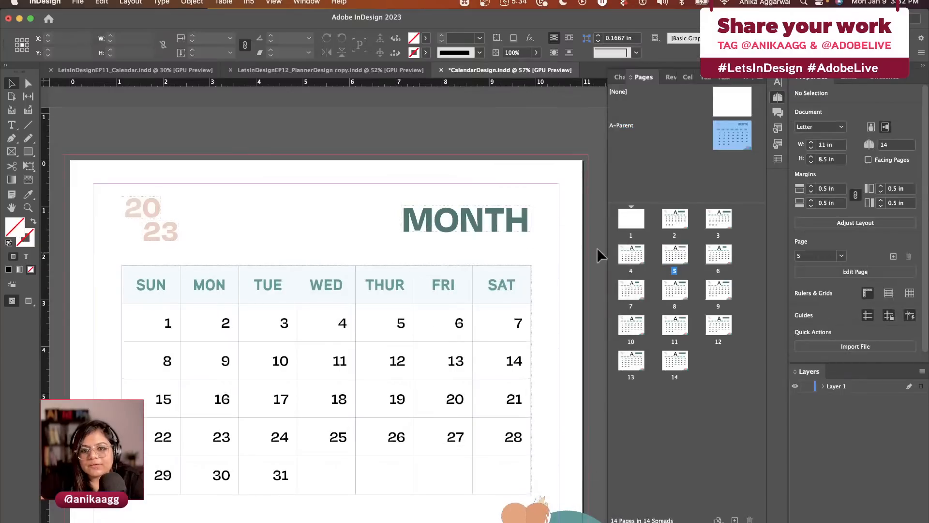
shift+super+click(503, 228)
double_click(508, 231)
key(super+a)
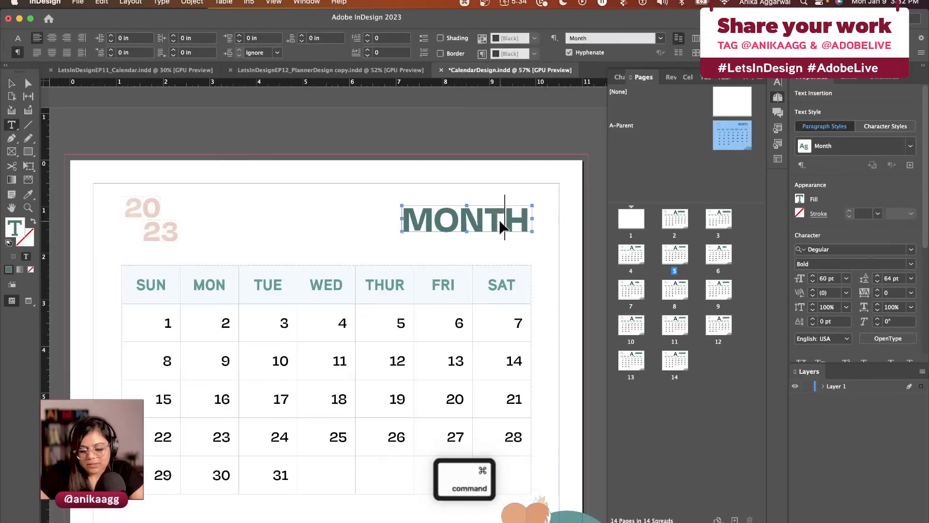
text(April)
key(Escape)
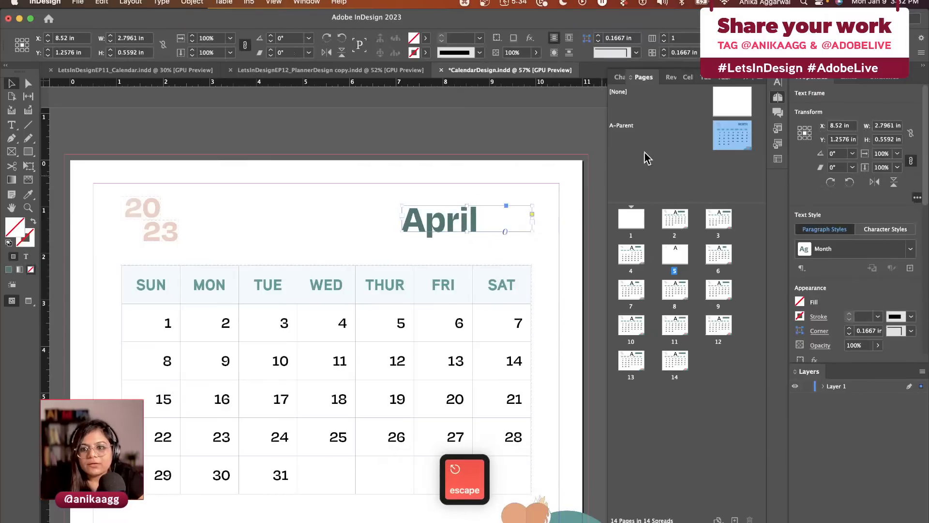
Step: Try the Active font on A-Parent's MONTH heading and undo the font change
drag(921, 178, 926, 282)
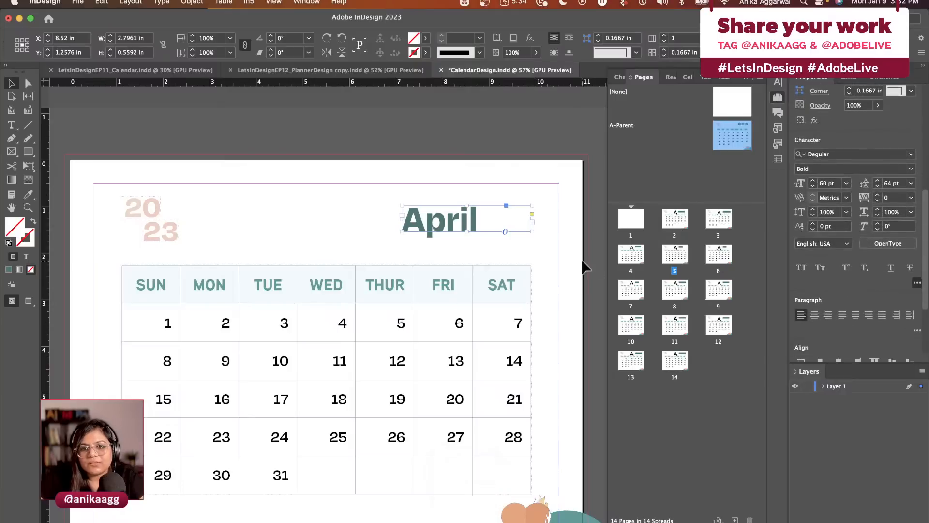
double_click(720, 136)
click(523, 209)
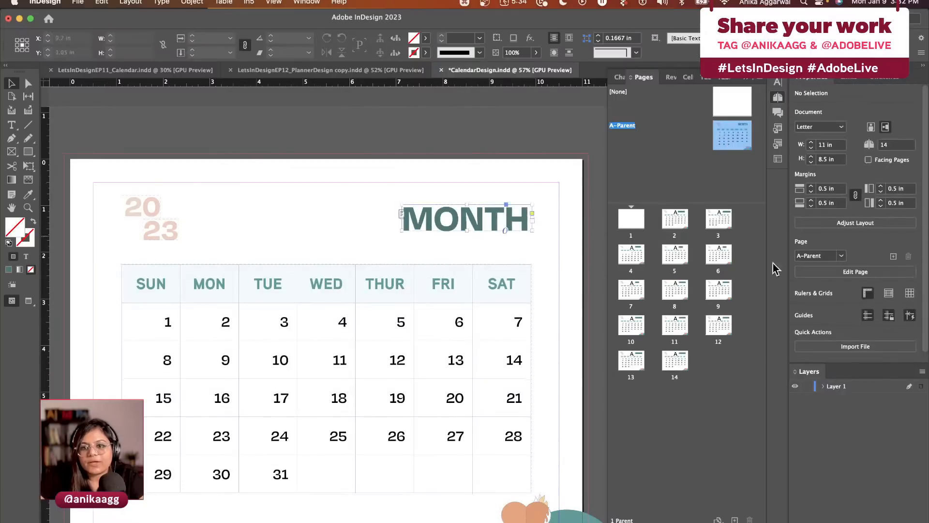
scroll(843, 304, down, 5)
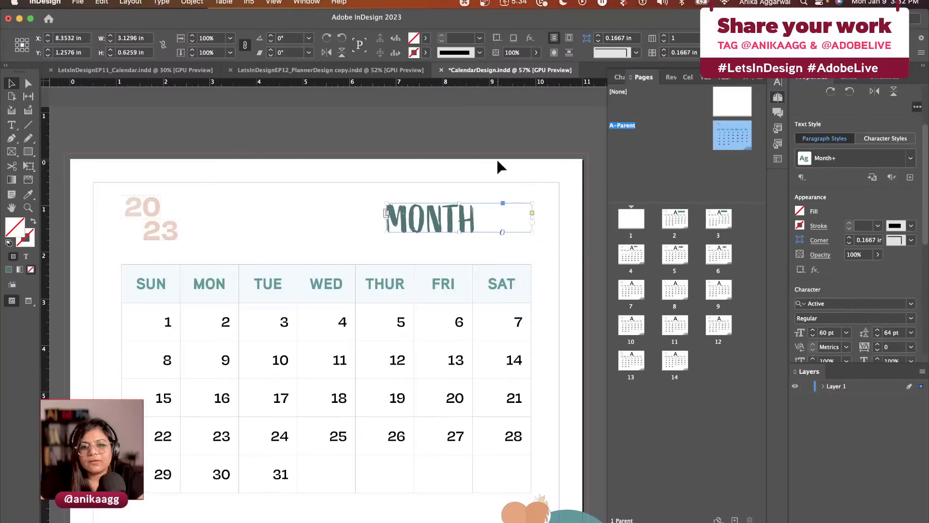
key(super+z)
key(super+z)
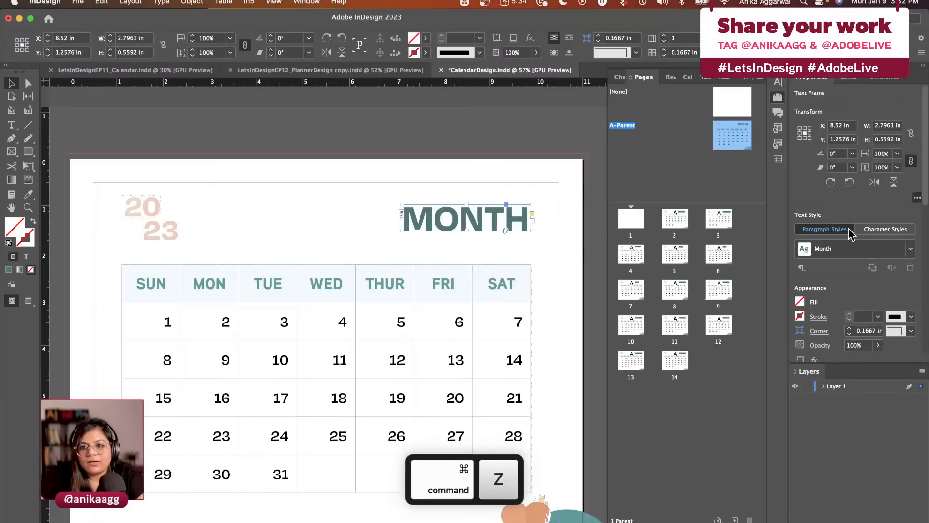
Step: Right-align the text of A-Parent's MONTH heading
scroll(822, 271, down, 8)
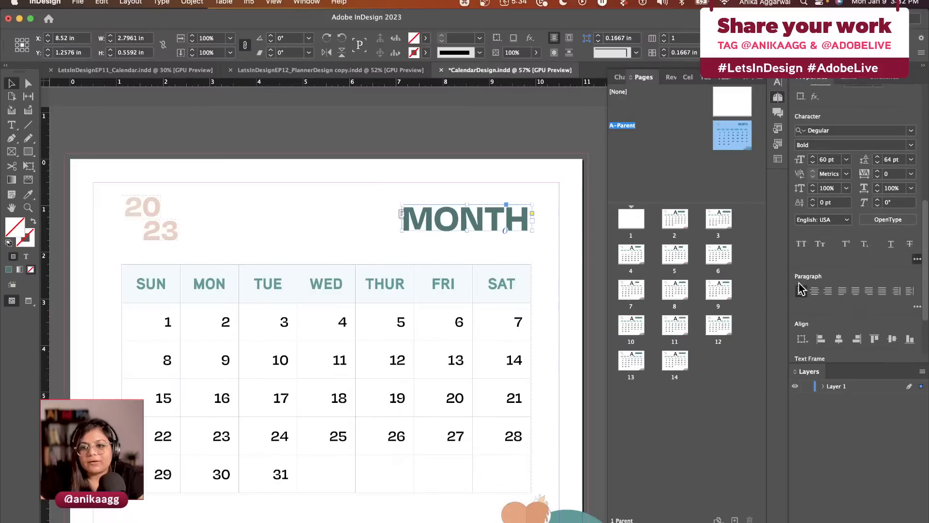
click(827, 291)
click(527, 182)
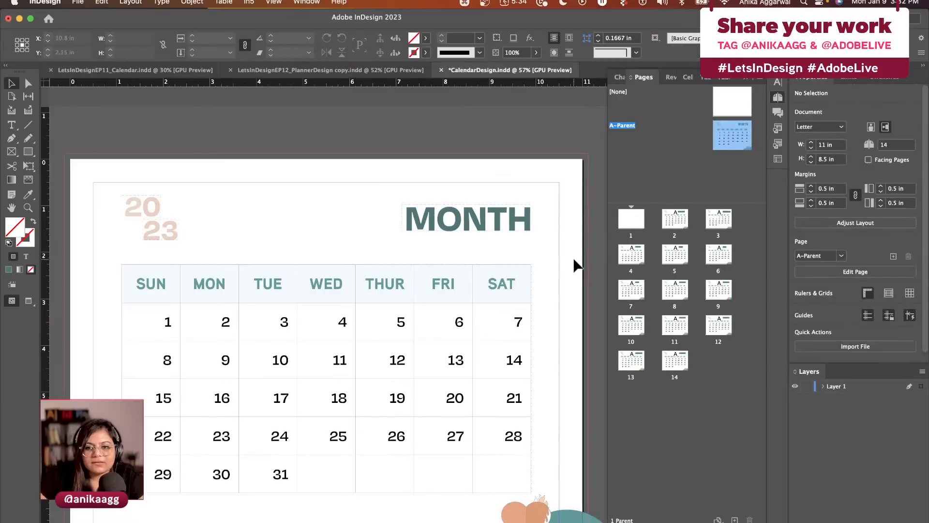
Step: Reapply A-Parent to page 5, override its MONTH heading and replace the text with April
double_click(674, 257)
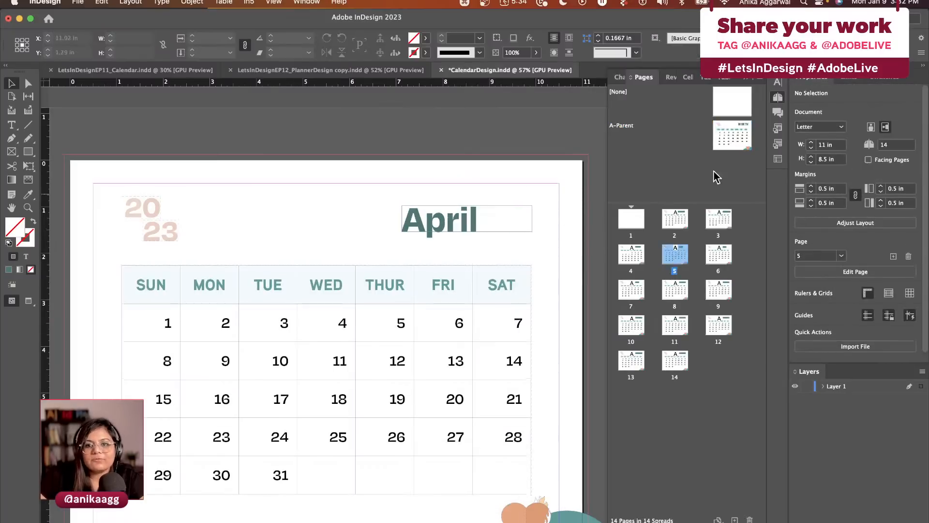
double_click(732, 136)
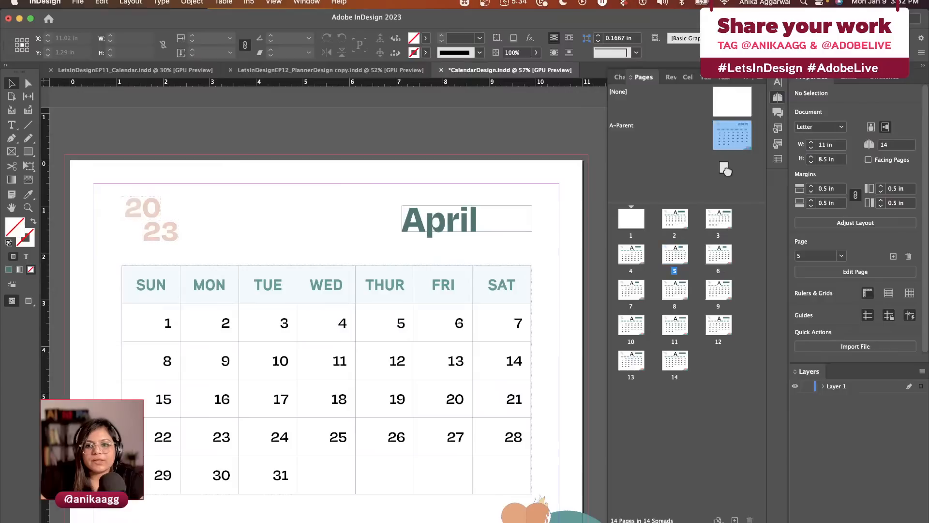
shift+super+click(494, 229)
double_click(496, 227)
text(Ap)
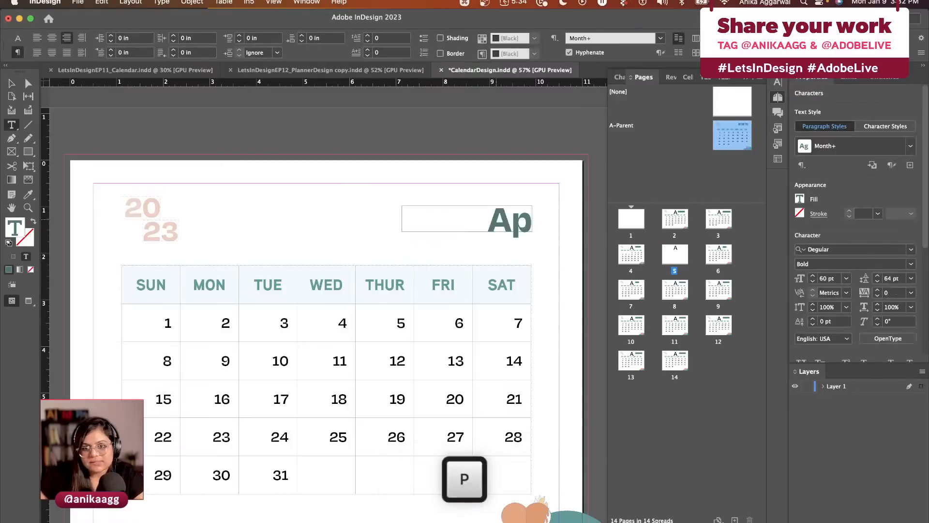
text(ril)
key(Escape)
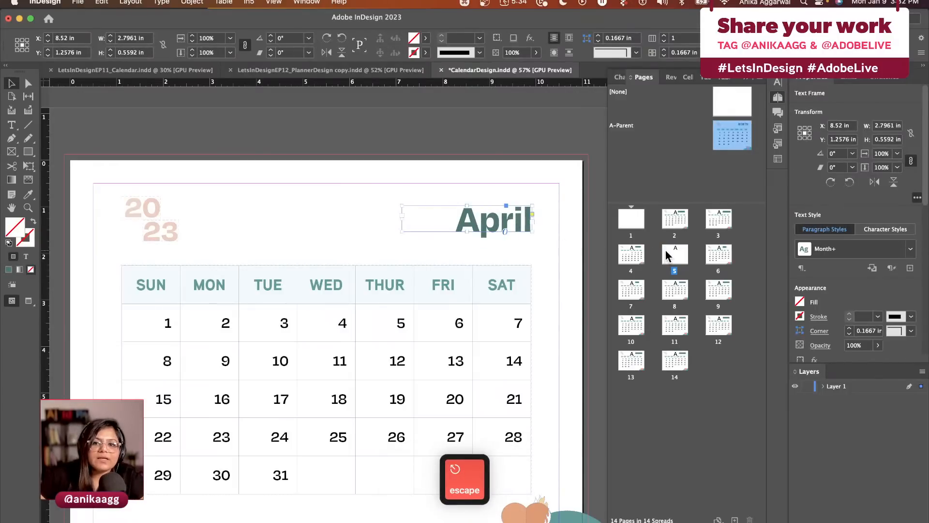
Step: Override the MONTH heading on page 6 and replace its text with May
double_click(725, 259)
shift+super+click(488, 220)
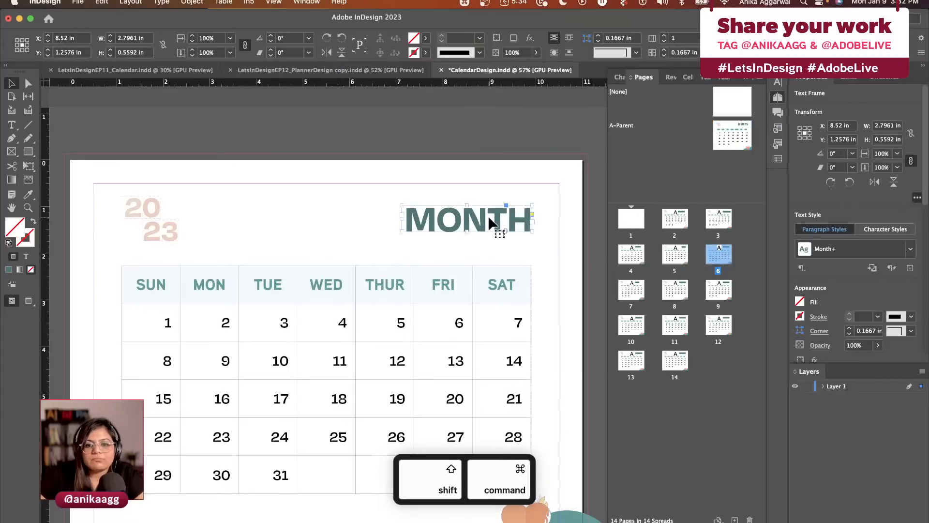
double_click(489, 221)
text(May)
key(Escape)
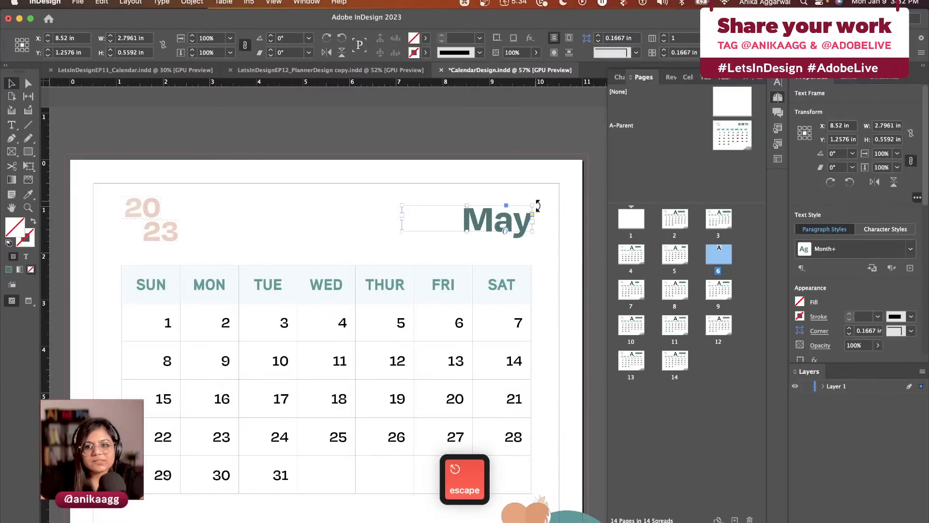
Step: Override the MONTH heading on page 7 and replace its text with June
click(719, 136)
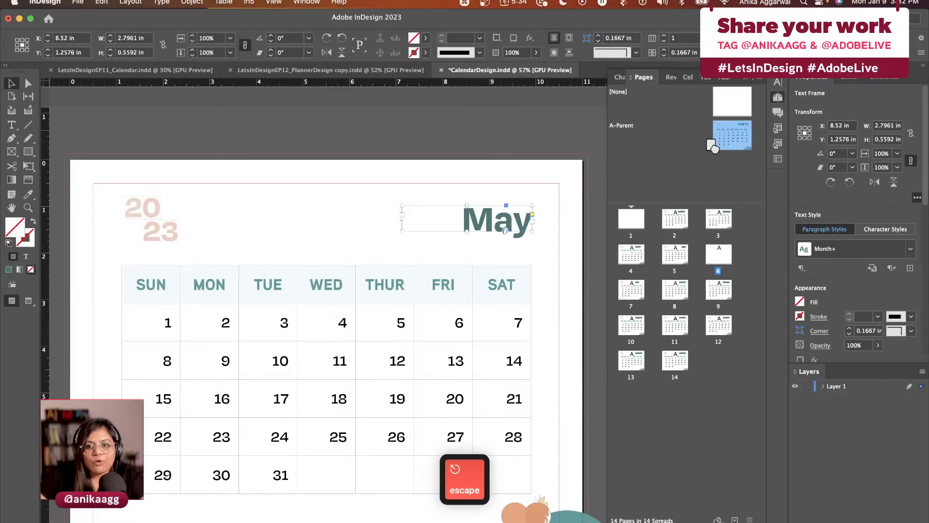
double_click(639, 293)
shift+super+click(482, 225)
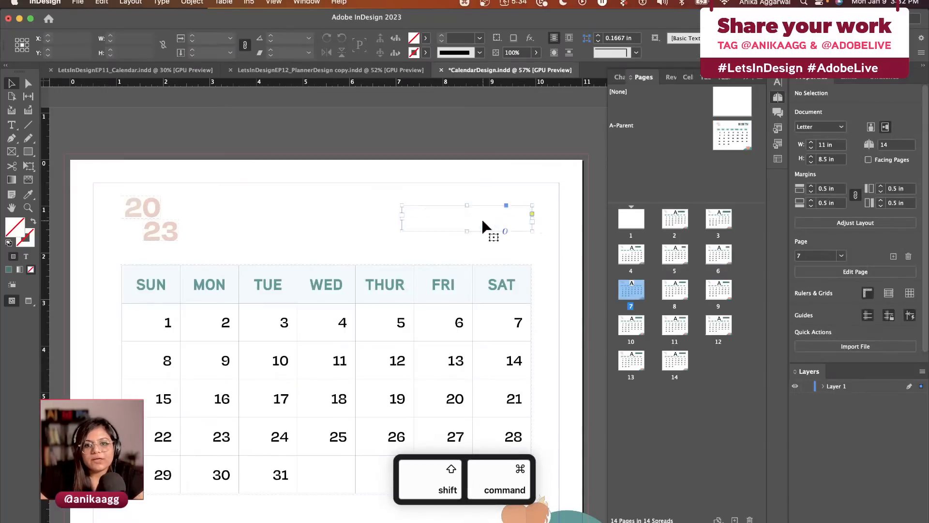
double_click(482, 222)
text(June)
key(Escape)
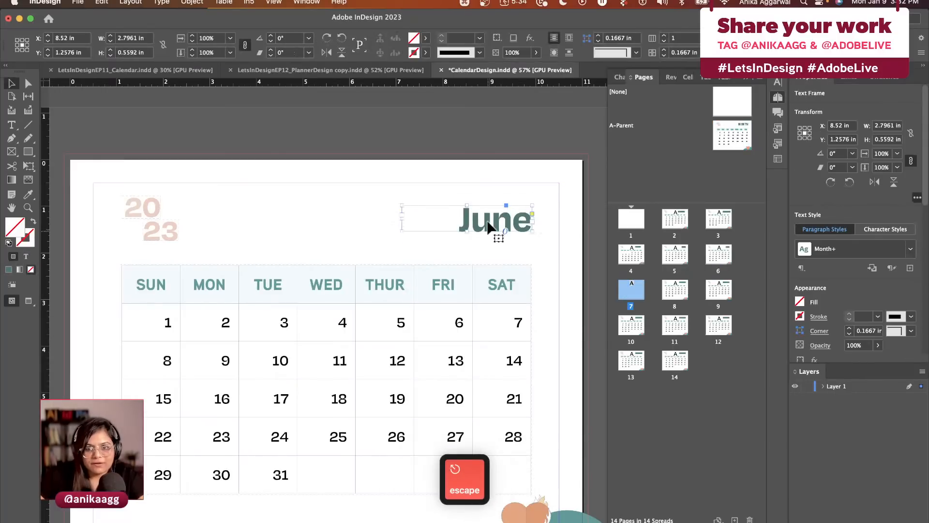
Step: Override the MONTH heading on page 10 and replace its text with September
click(750, 138)
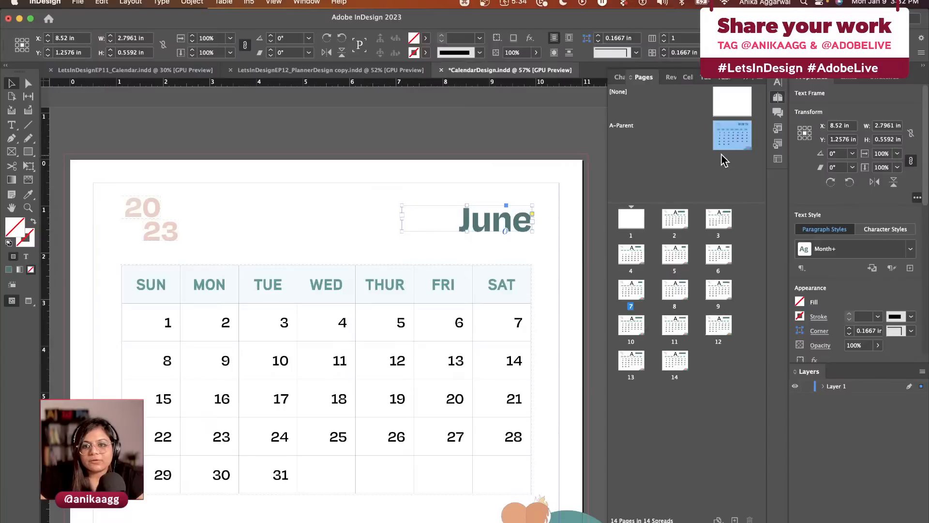
drag(724, 146, 676, 329)
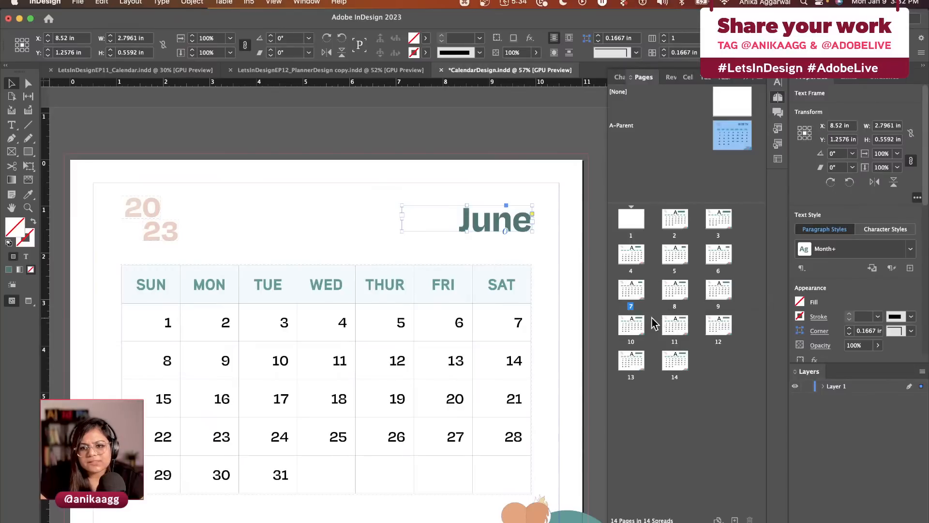
double_click(631, 325)
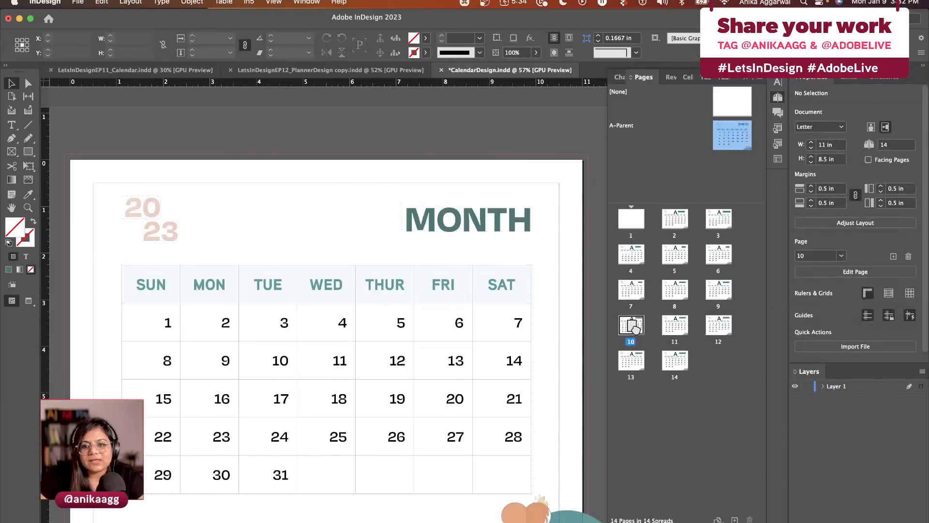
shift+super+click(491, 225)
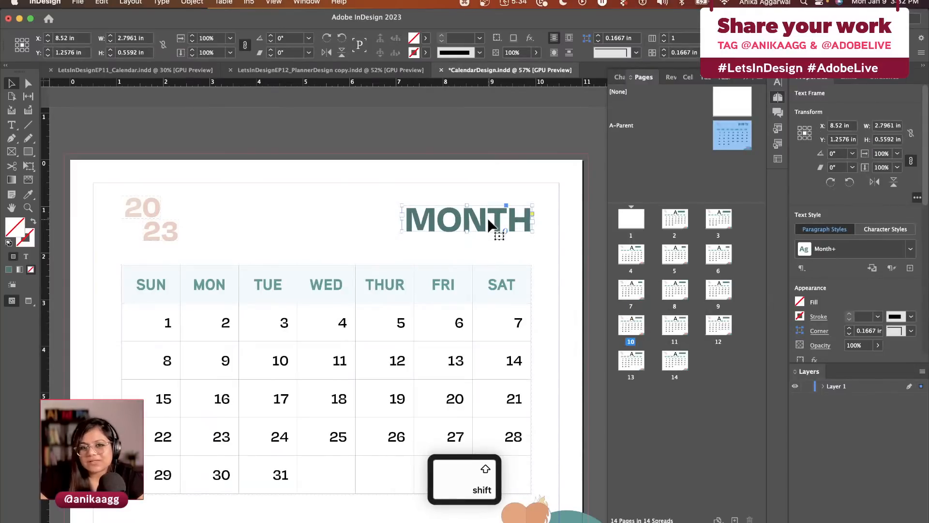
double_click(491, 225)
double_click(491, 225)
text(Sep)
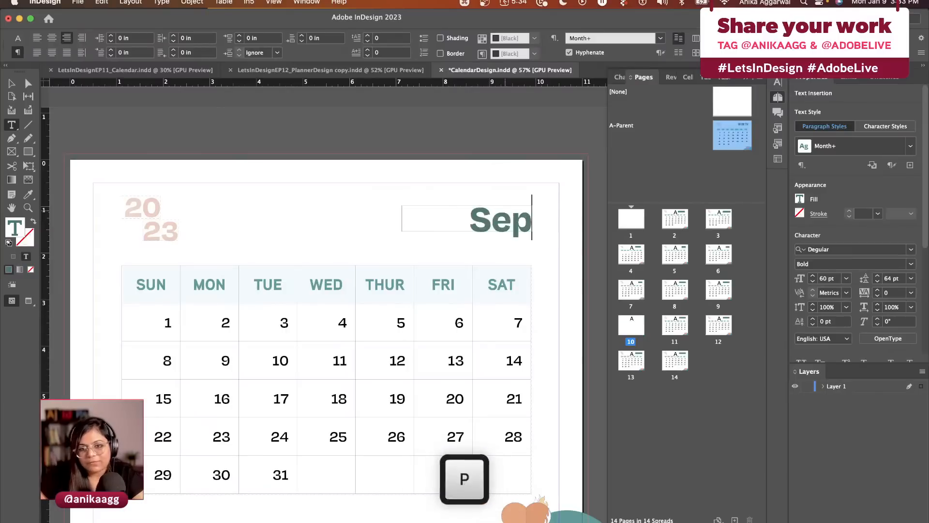
text(tember)
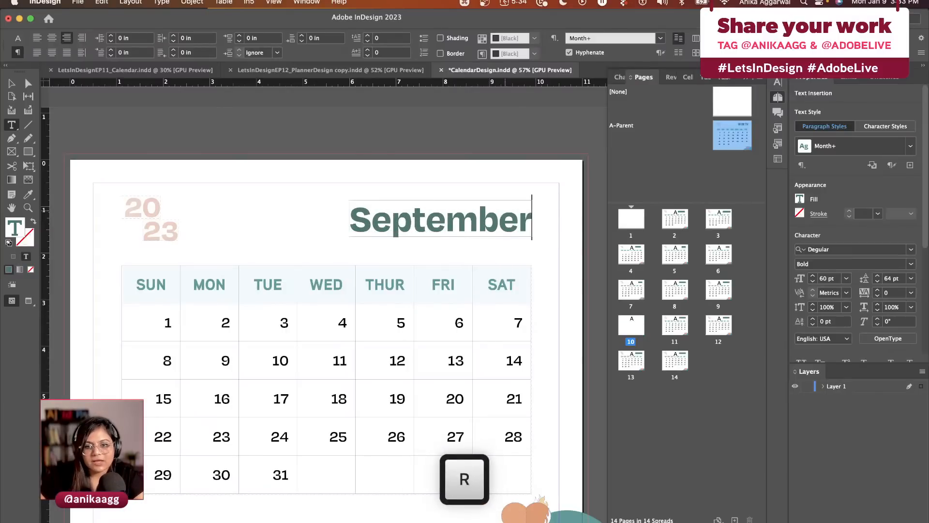
key(Escape)
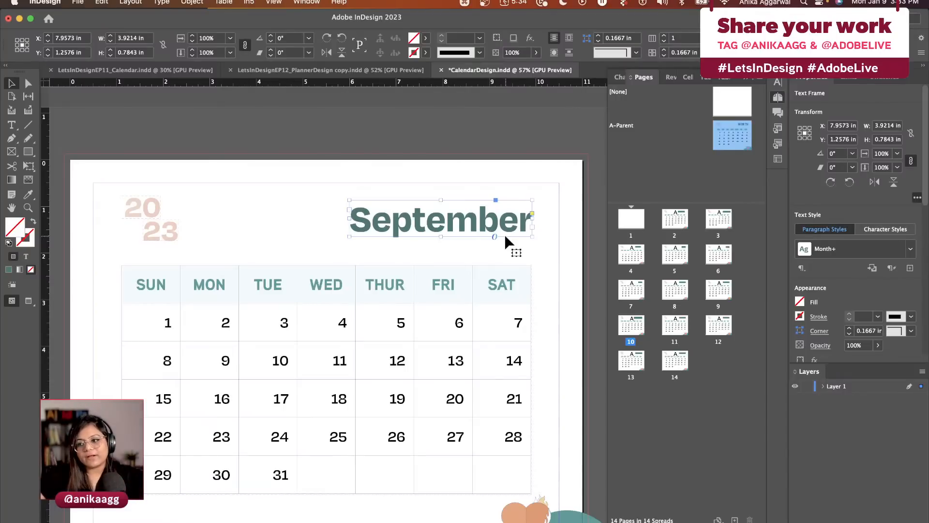
click(158, 151)
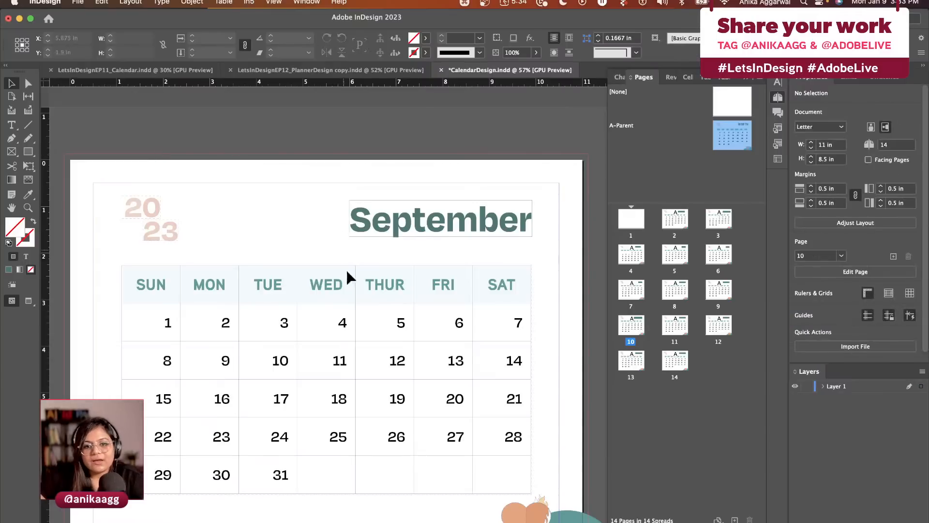
Step: Review the headings and date grids on the calendar pages around September and back up to the blank page 1
scroll(351, 275, down, 10)
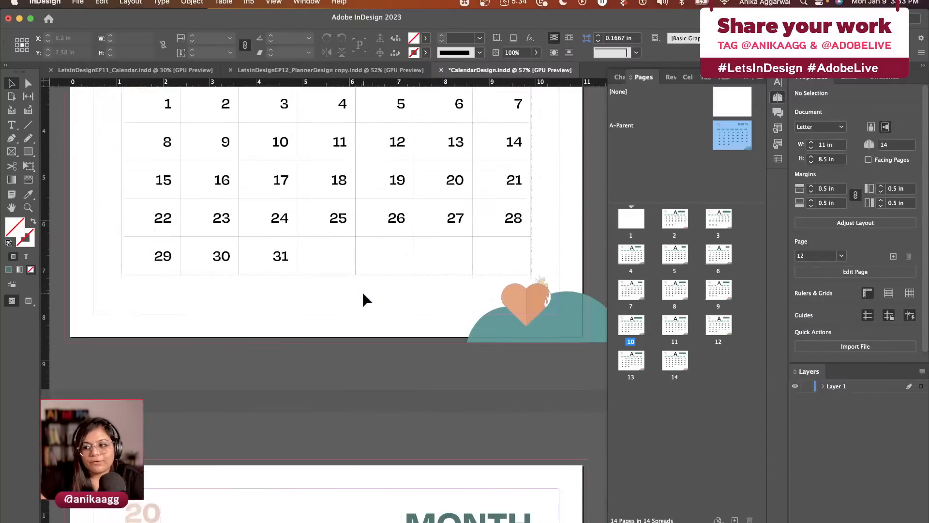
scroll(363, 293, up, 2)
scroll(314, 271, down, 3)
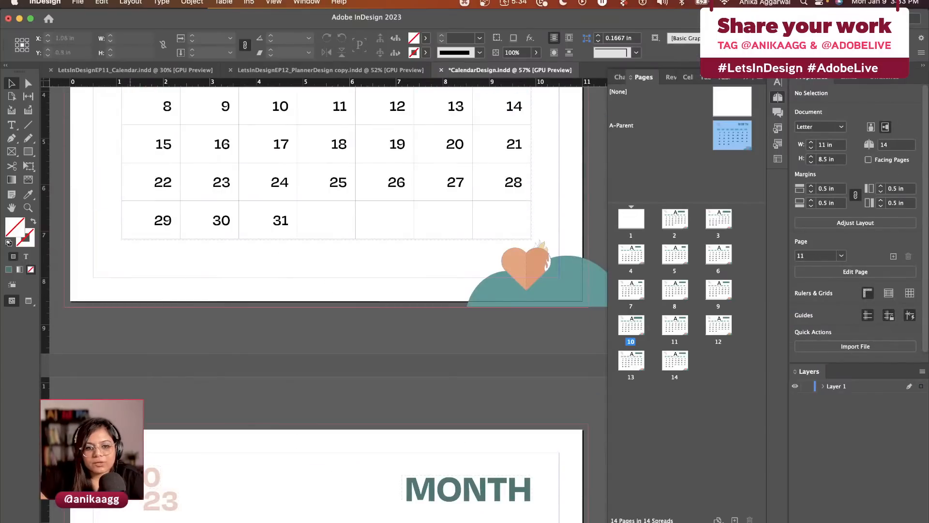
scroll(188, 471, down, 2)
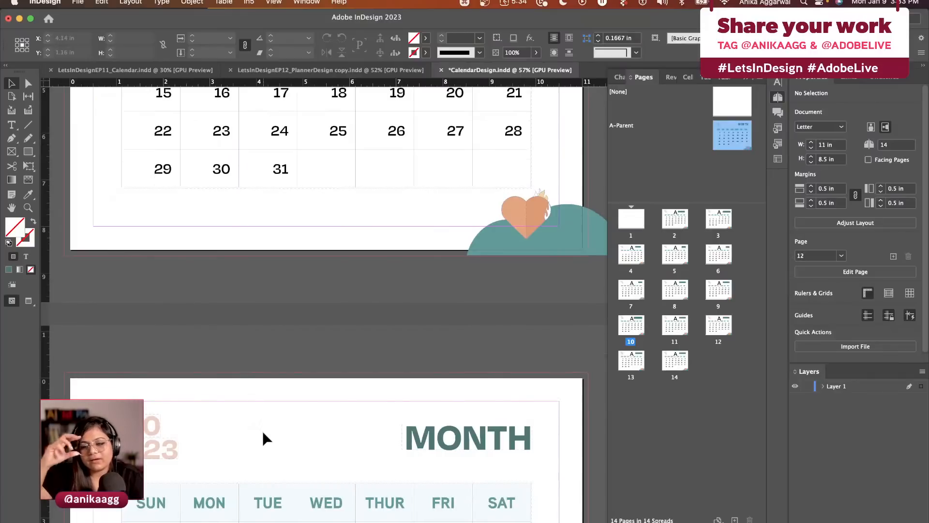
scroll(261, 436, up, 6)
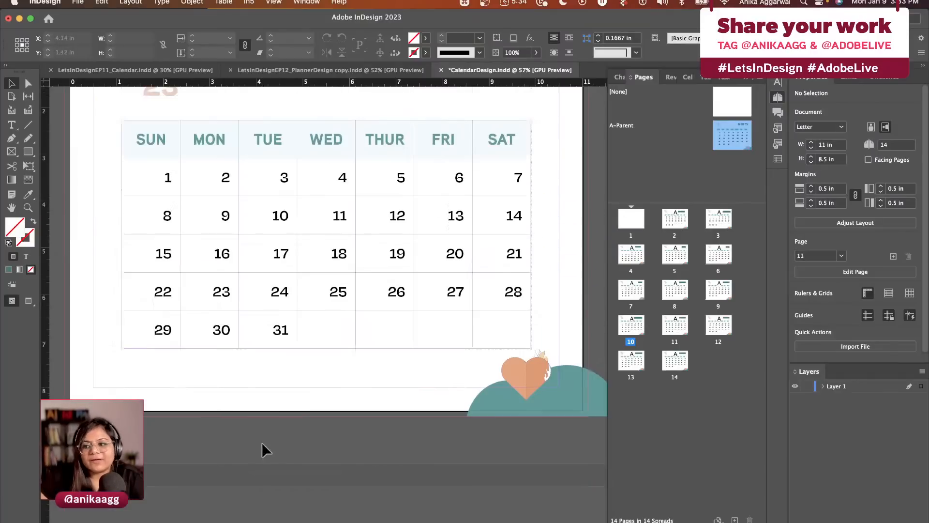
scroll(275, 446, up, 6)
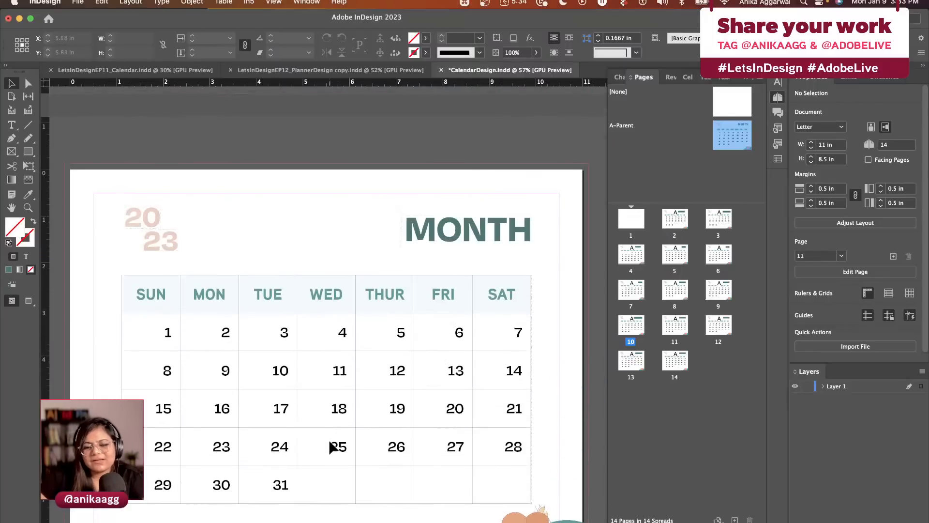
scroll(334, 445, down, 11)
scroll(338, 446, up, 2)
scroll(341, 446, up, 20)
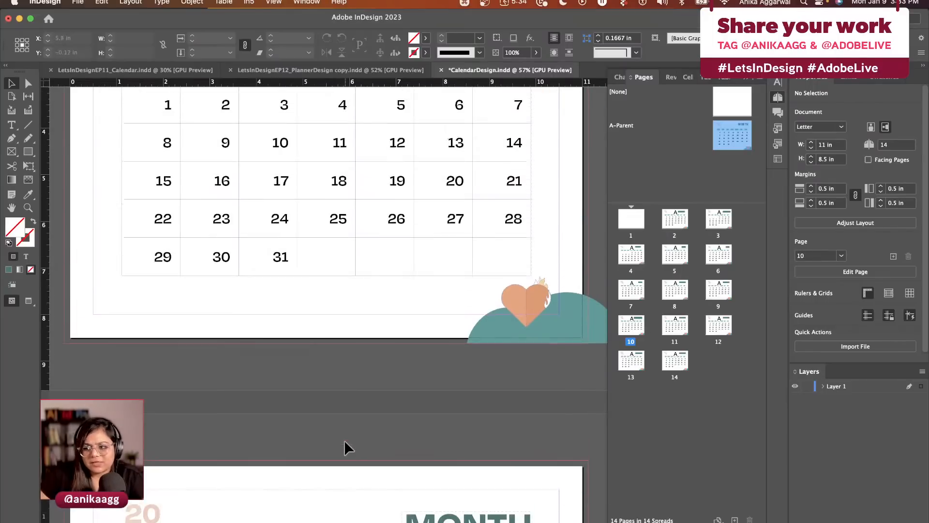
scroll(339, 421, up, 20)
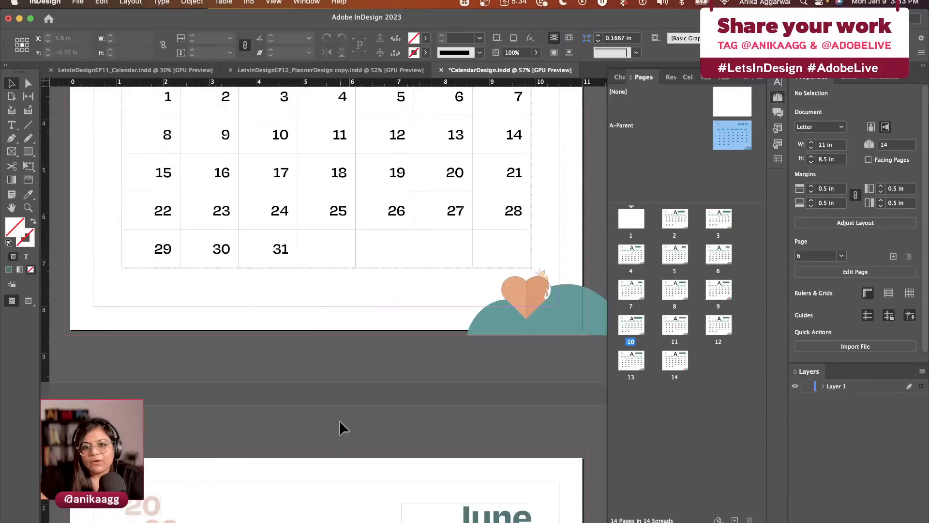
scroll(340, 428, up, 20)
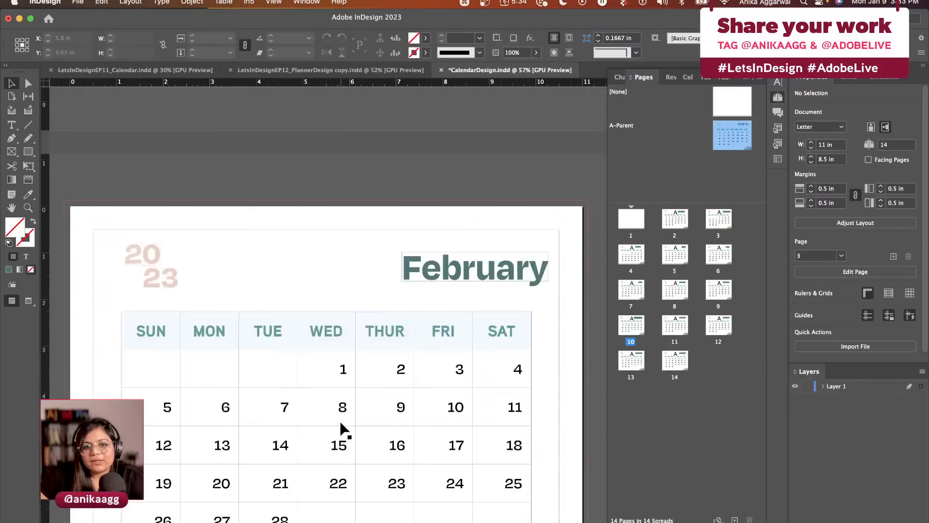
scroll(341, 420, up, 10)
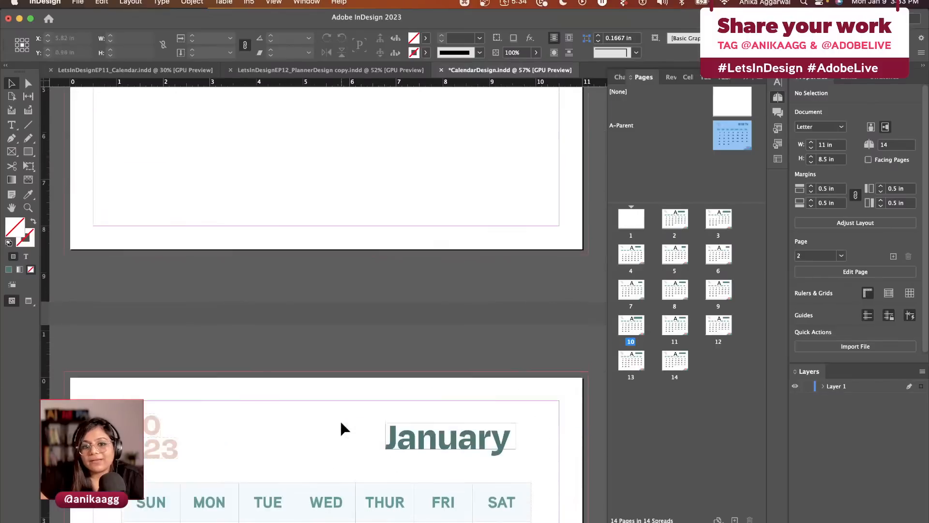
key(super+0)
scroll(304, 387, left, 1)
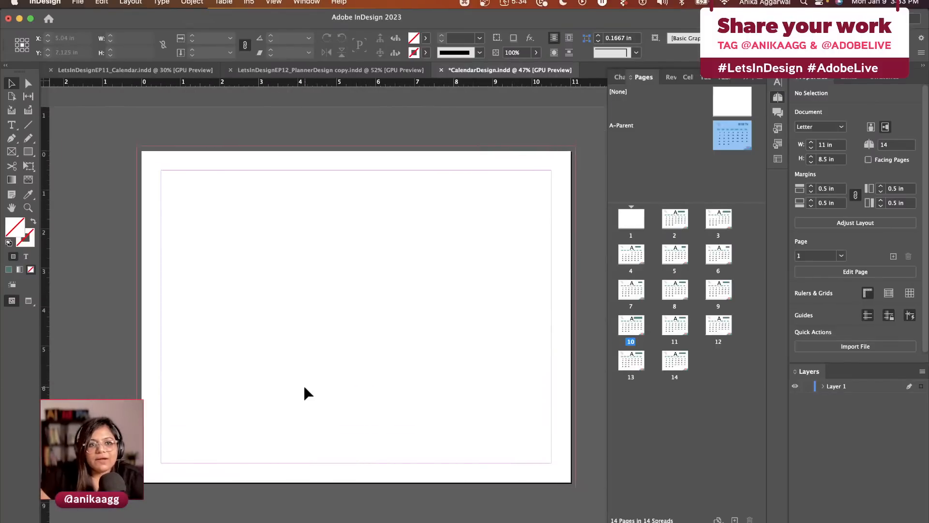
Step: Switch to LetsInDesignEP11_Calendar.indd and examine the title and illustration on its page 1 cover
click(120, 71)
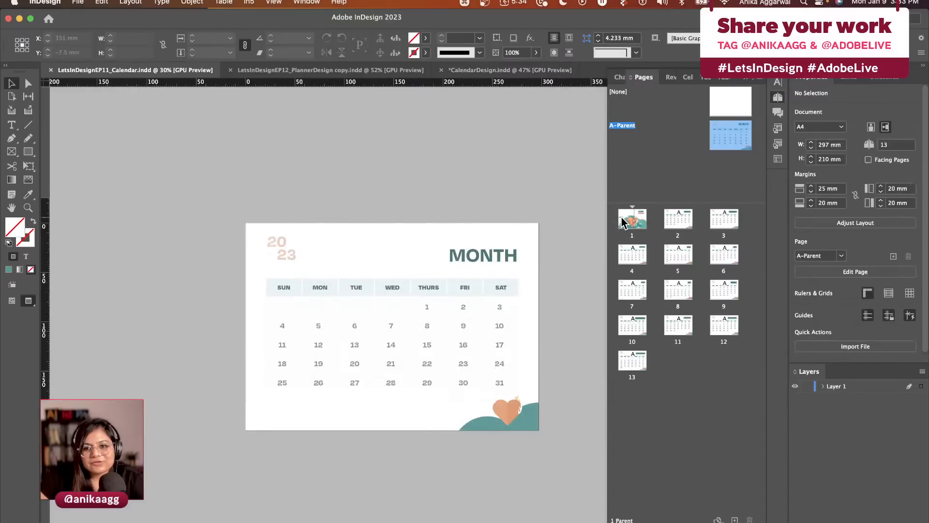
double_click(622, 221)
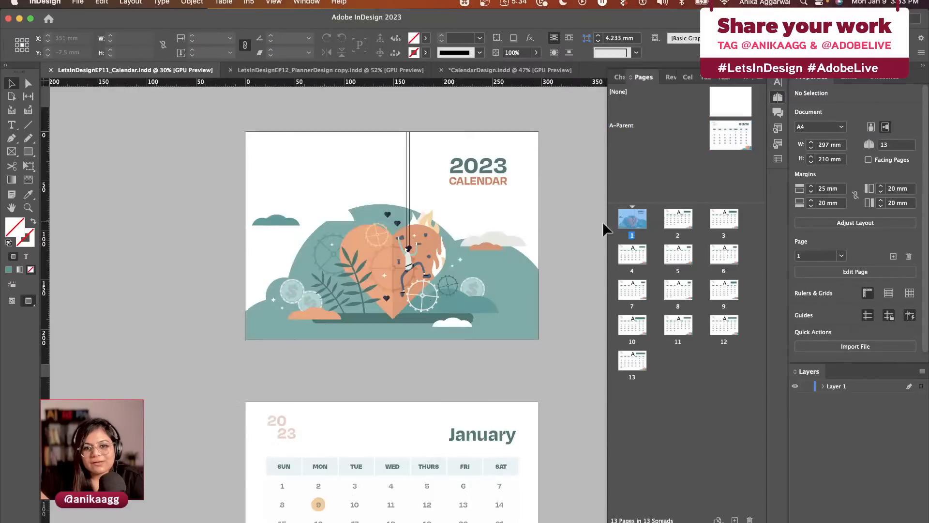
click(746, 82)
scroll(556, 237, up, 2)
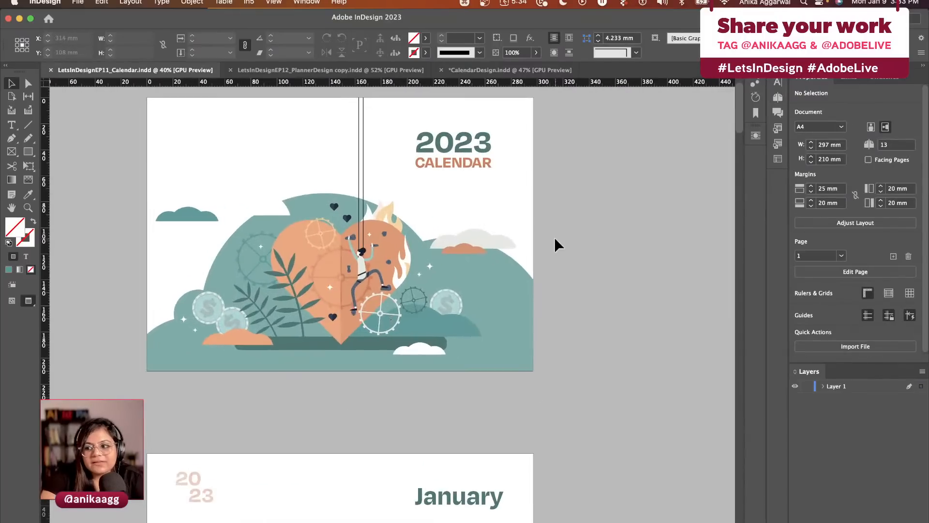
scroll(555, 237, left, 3)
scroll(555, 237, up, 2)
scroll(555, 238, left, 2)
scroll(555, 238, up, 2)
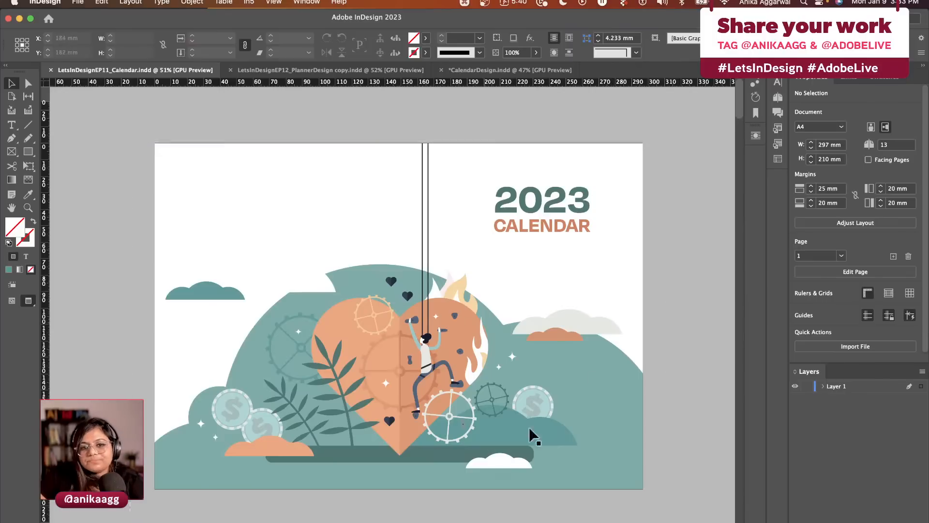
scroll(383, 456, down, 1)
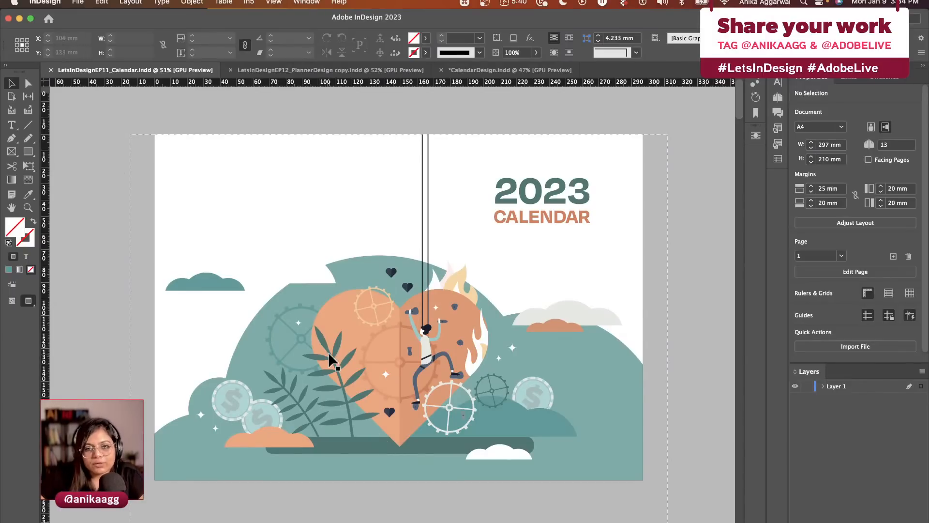
scroll(329, 355, down, 2)
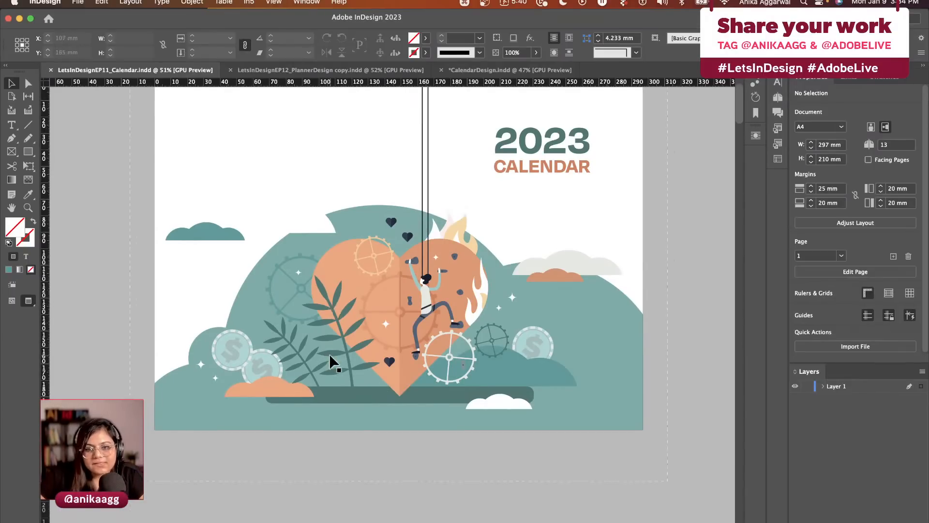
Step: Examine the highlight circles behind the dates on the January and February pages of the finished calendar
scroll(329, 356, down, 12)
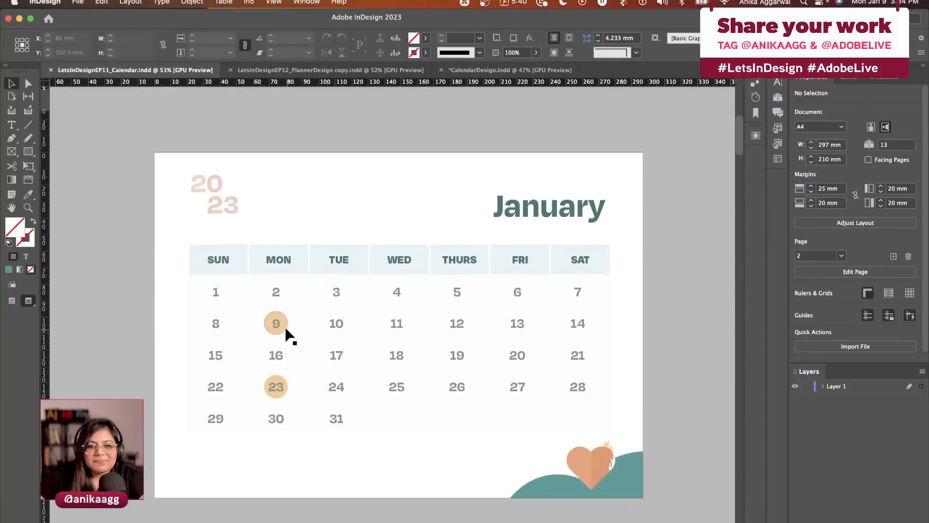
click(283, 329)
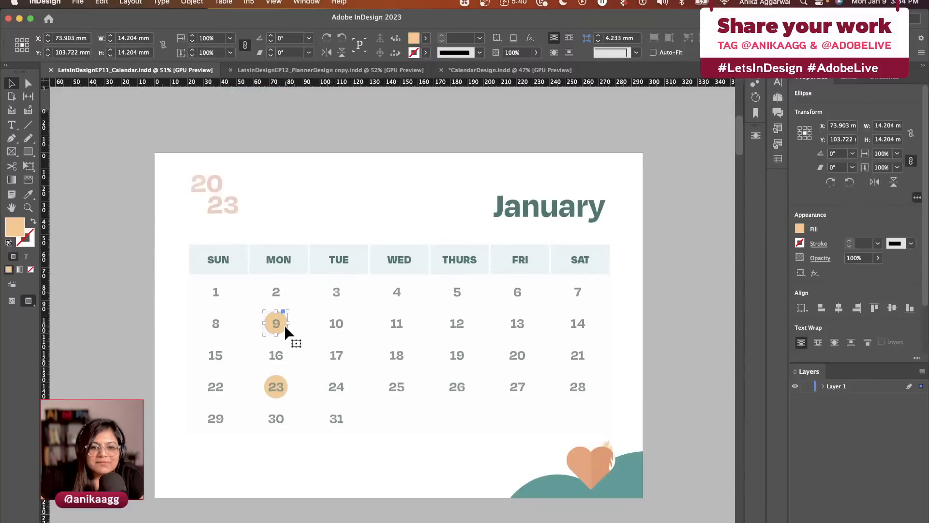
click(331, 484)
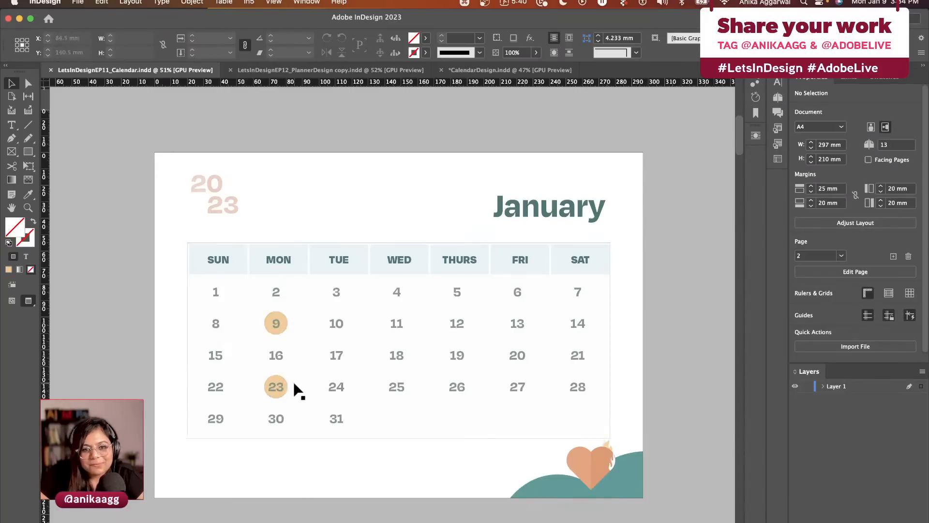
scroll(309, 406, down, 5)
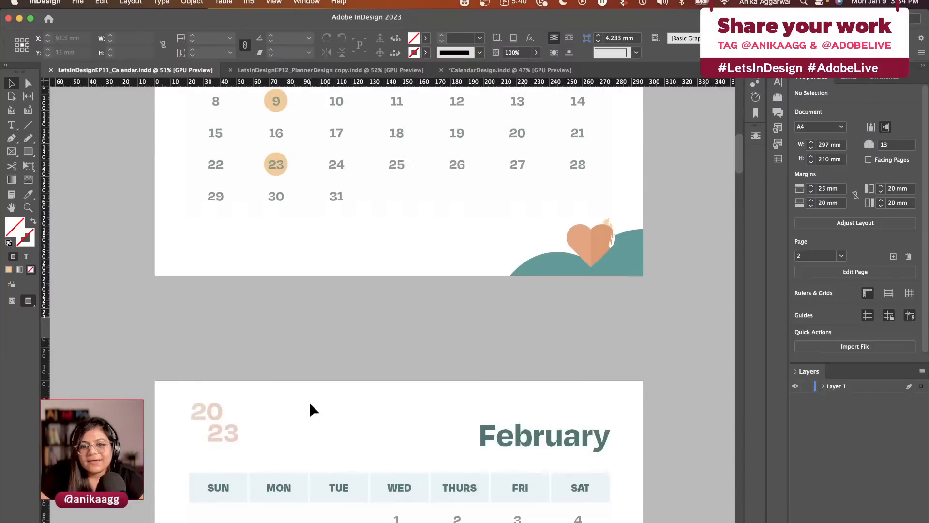
scroll(309, 401, down, 4)
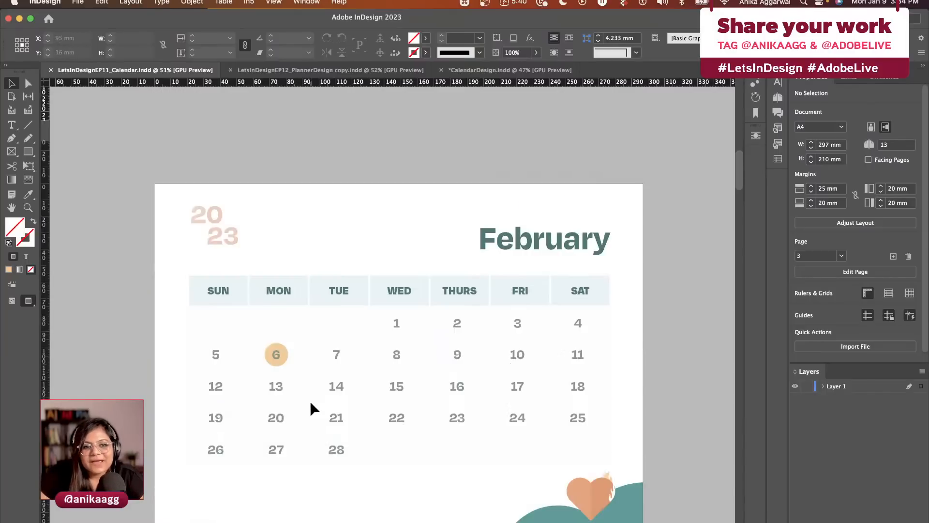
Step: Compare page 2 of CalendarDesign.indd with the month pages of LetsInDesignEP11_Calendar.indd
click(473, 70)
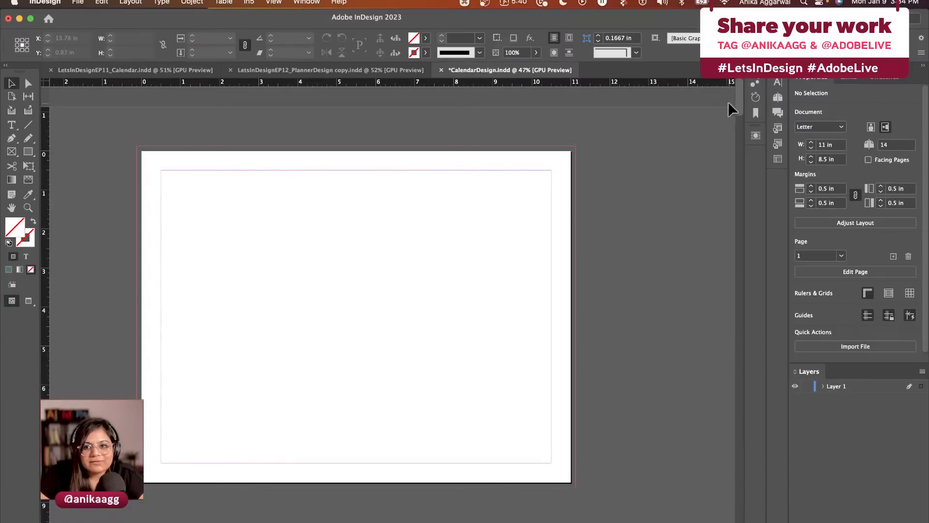
click(772, 112)
double_click(675, 222)
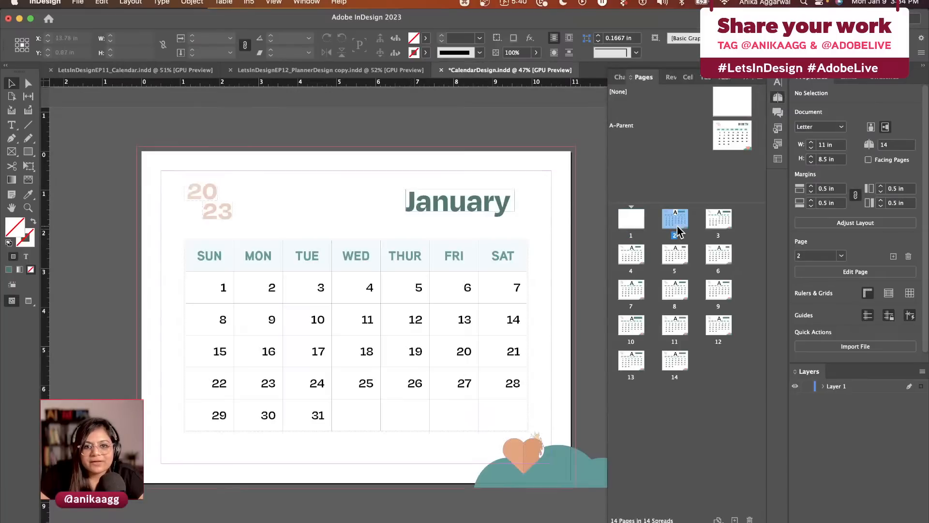
click(155, 72)
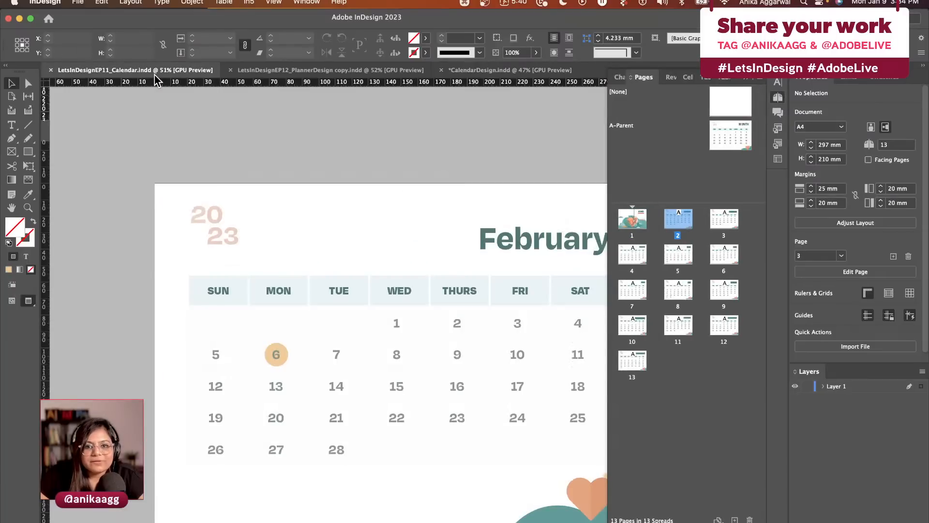
click(475, 70)
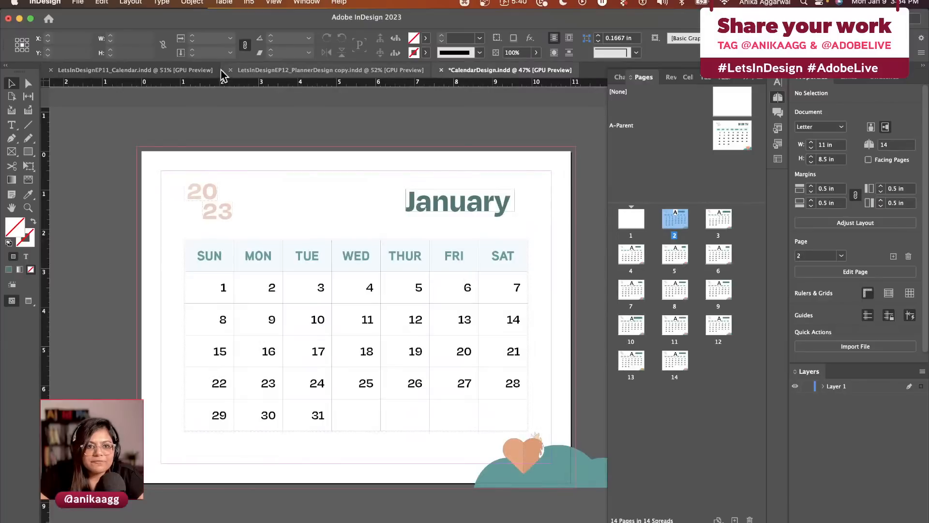
click(177, 72)
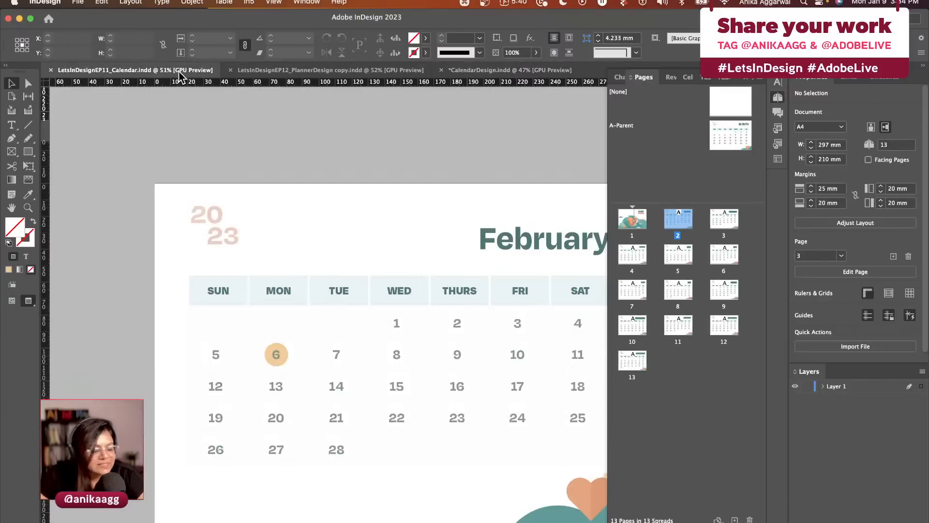
click(748, 83)
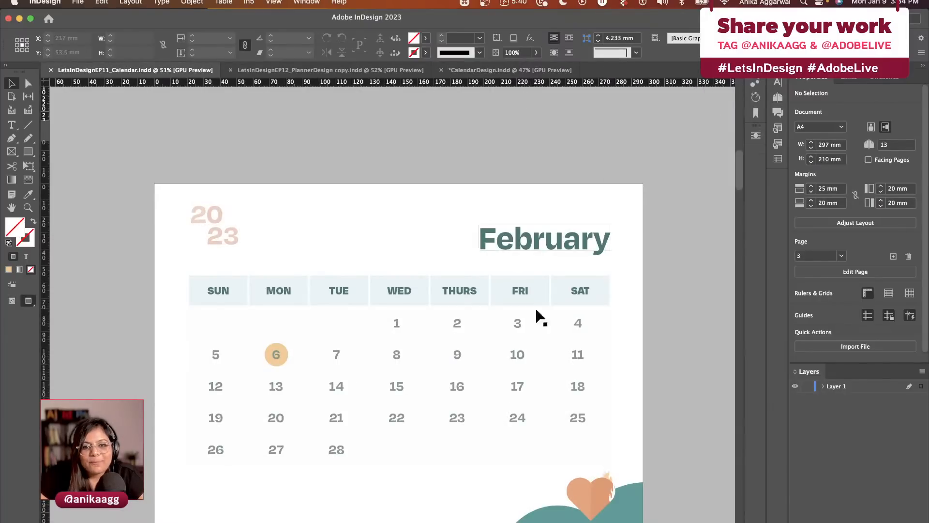
Step: Inspect the circle behind February 6, then review the remaining month pages and return to the cover
click(282, 360)
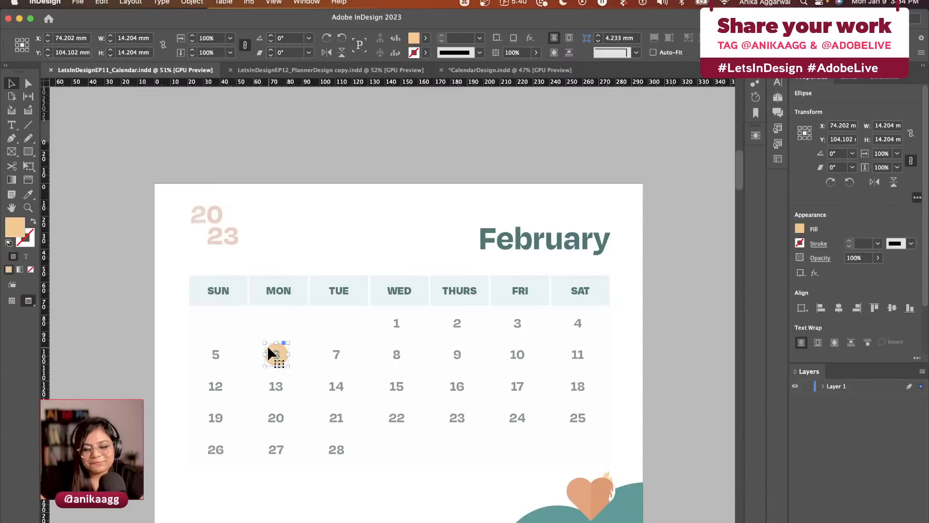
scroll(274, 352, up, 2)
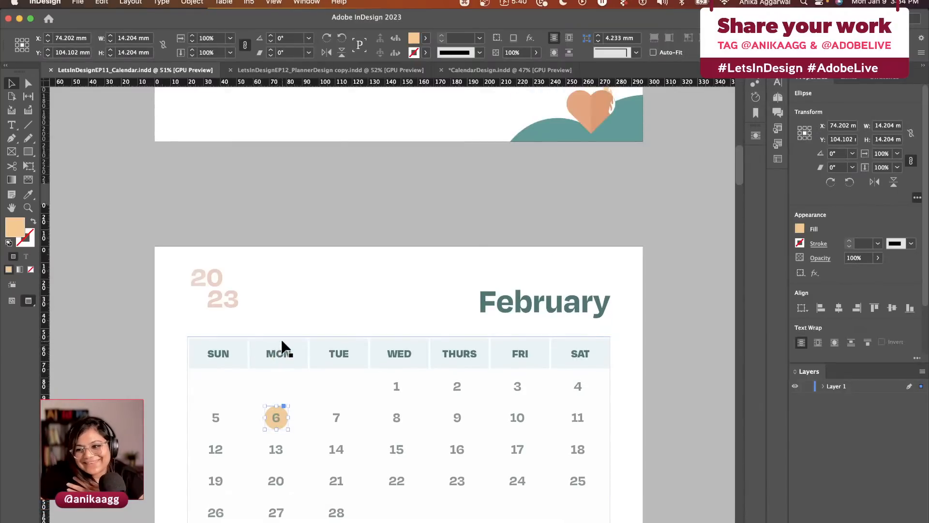
scroll(283, 348, up, 8)
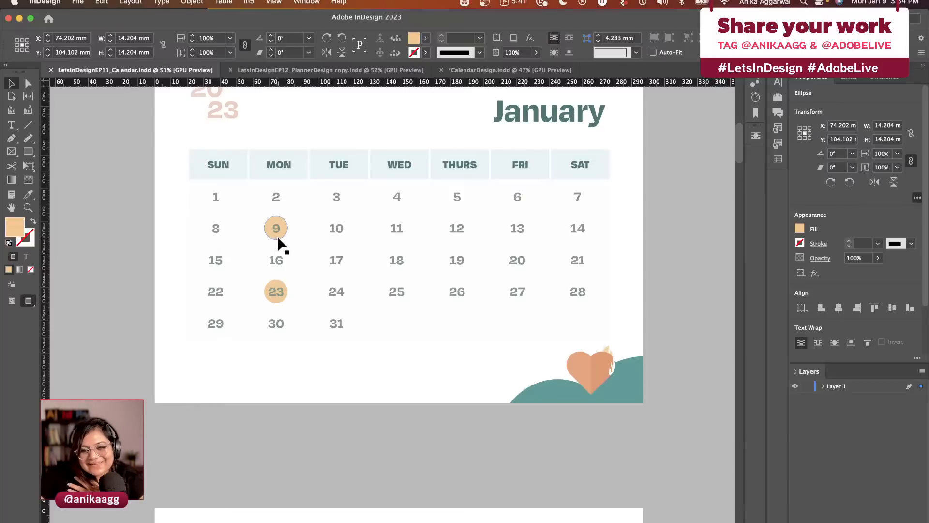
scroll(345, 400, down, 6)
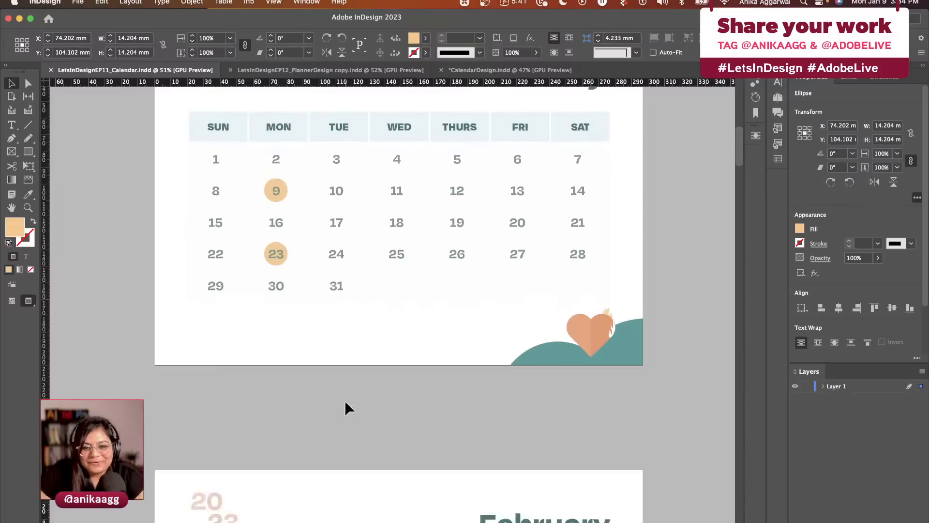
scroll(360, 438, down, 19)
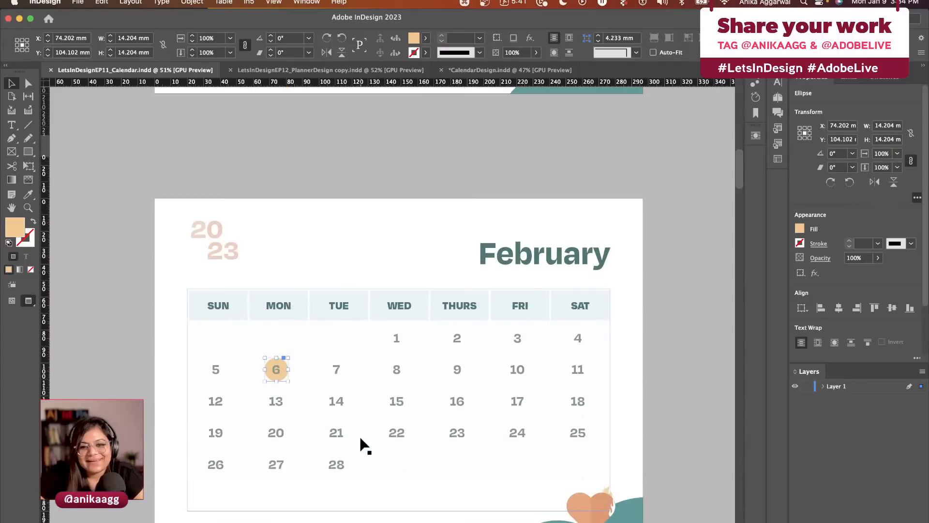
scroll(361, 437, down, 20)
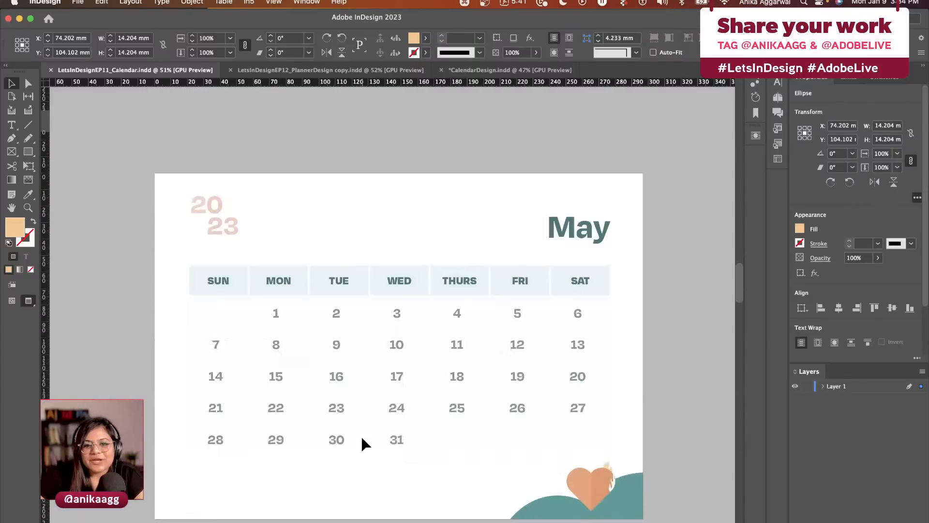
scroll(362, 437, down, 20)
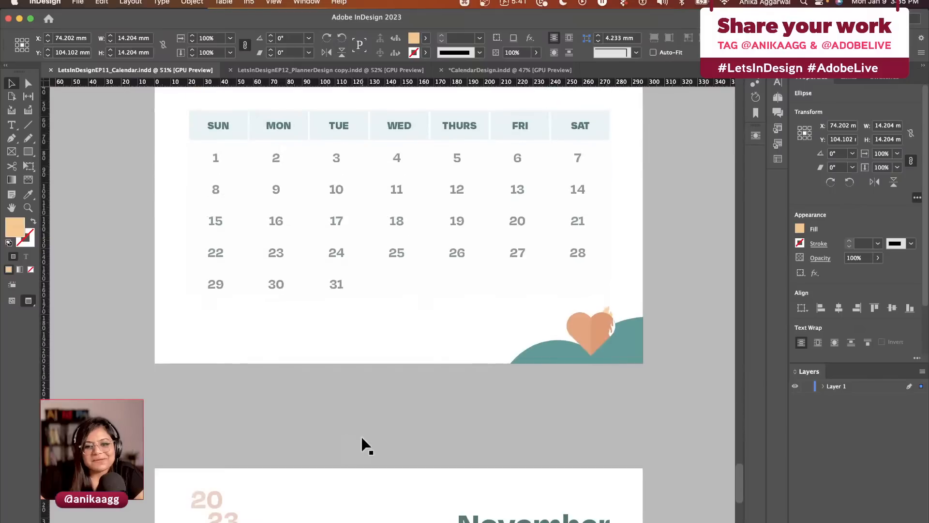
scroll(368, 445, up, 20)
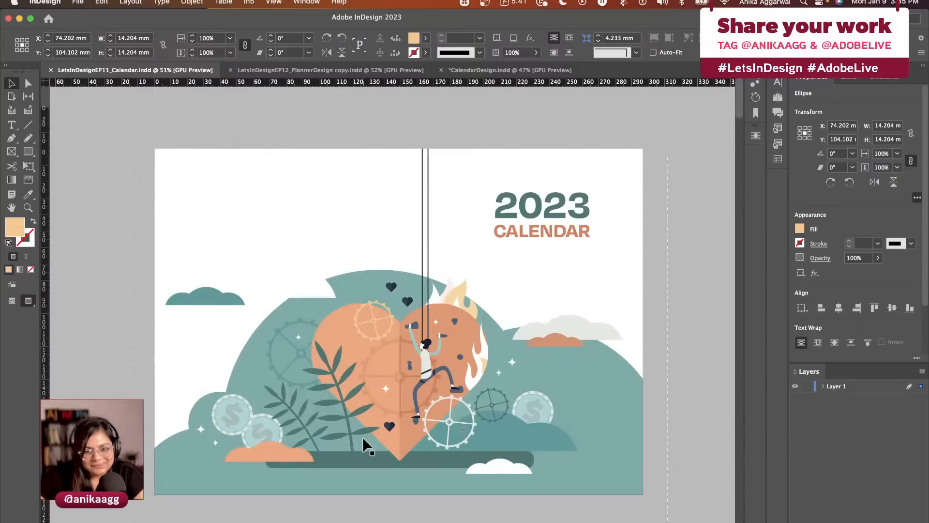
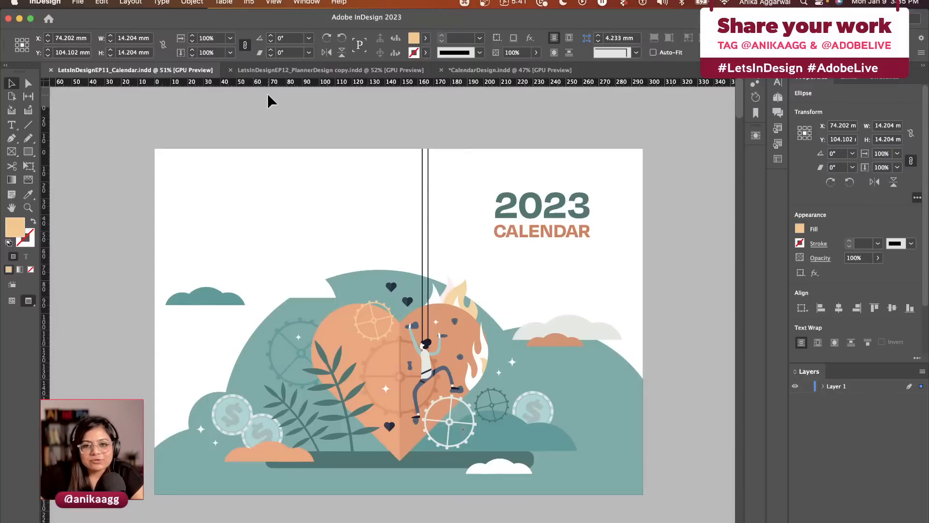
Step: Review the January to March page layouts below the cover and return to the January page
scroll(348, 251, down, 10)
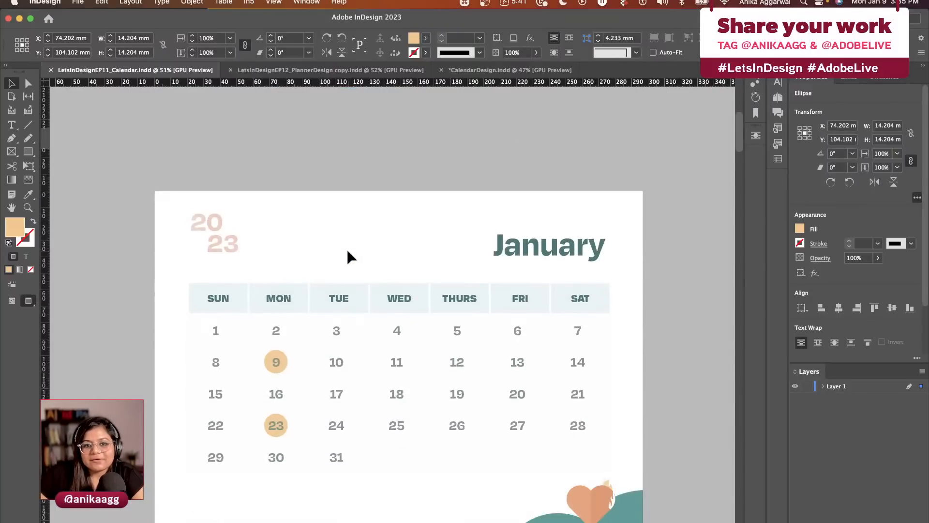
scroll(348, 251, down, 4)
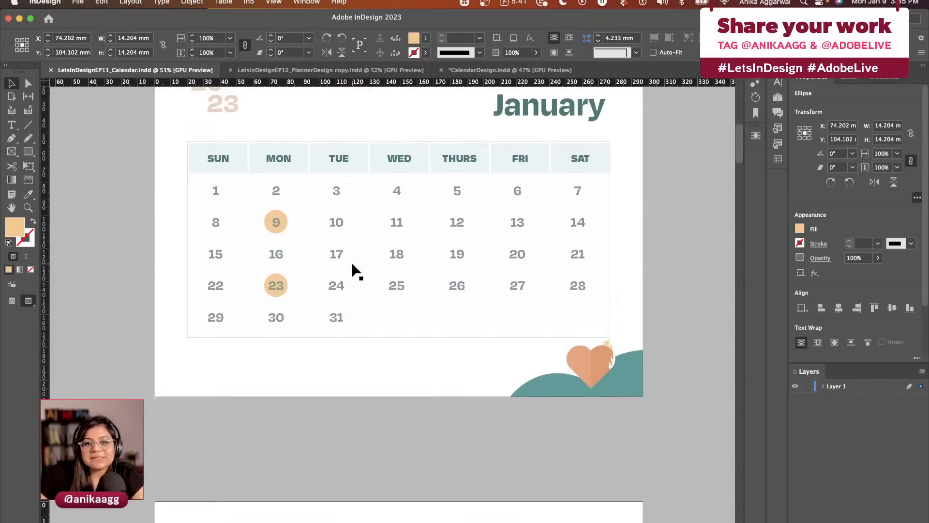
scroll(366, 249, down, 4)
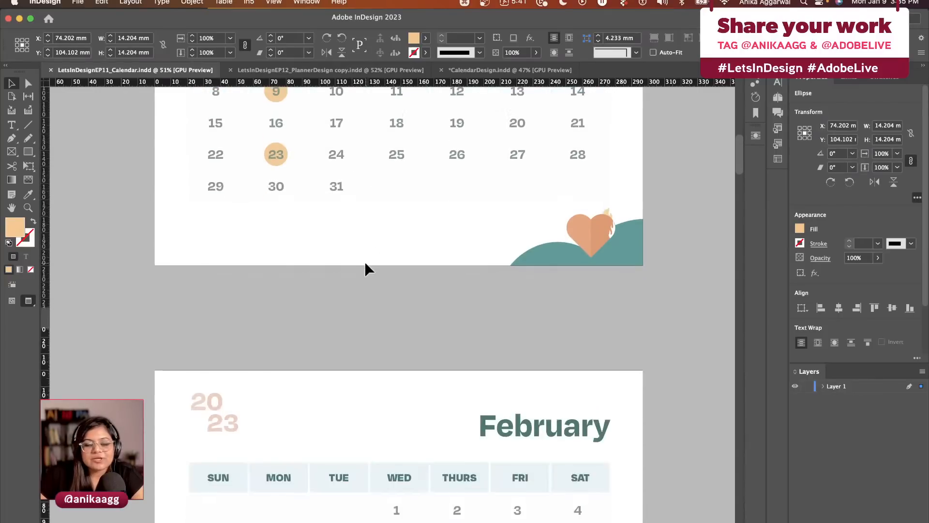
scroll(375, 268, down, 4)
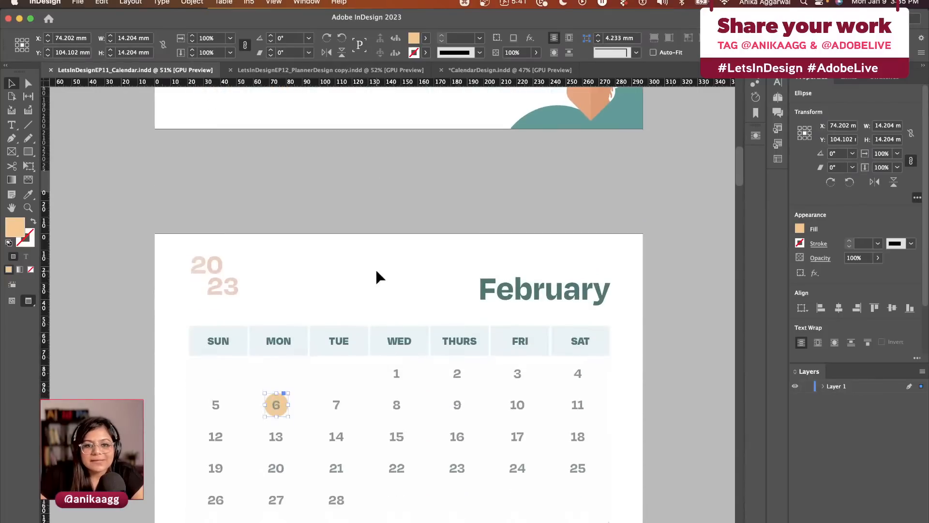
scroll(376, 269, down, 16)
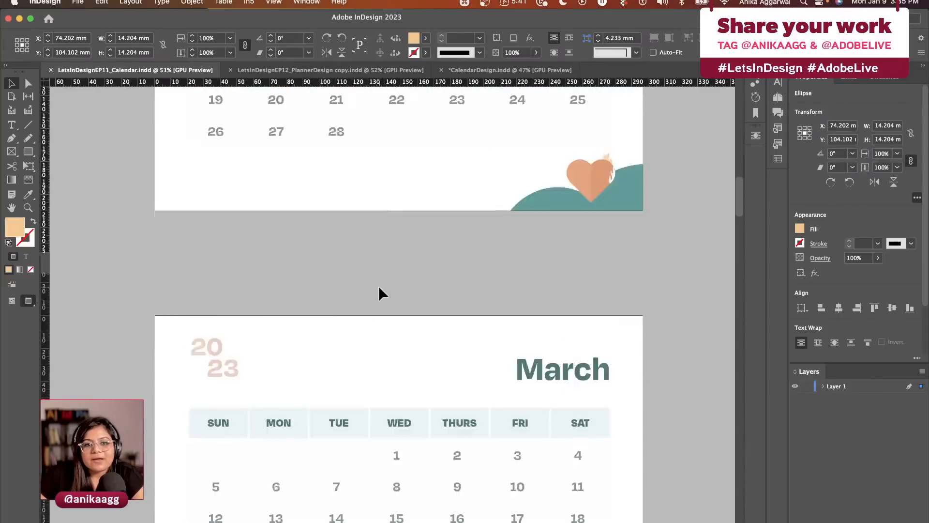
scroll(379, 286, up, 20)
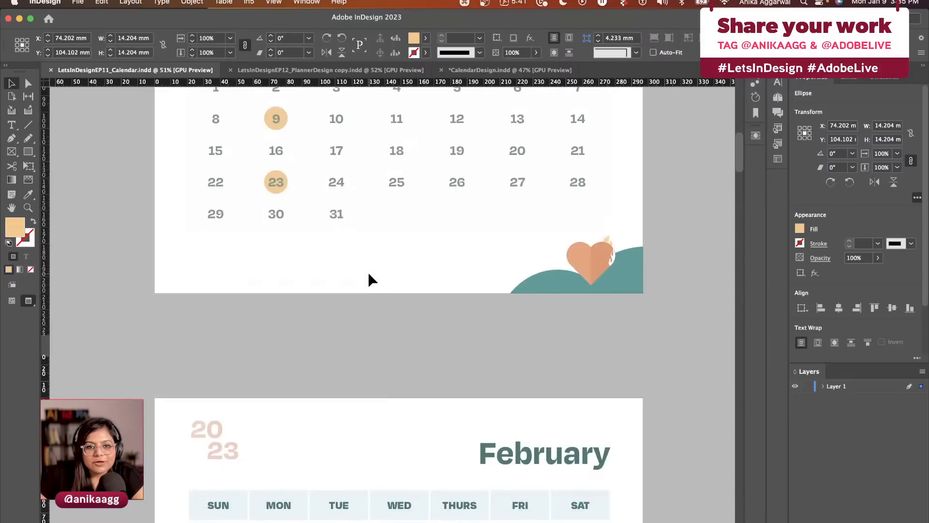
scroll(364, 269, down, 1)
click(365, 269)
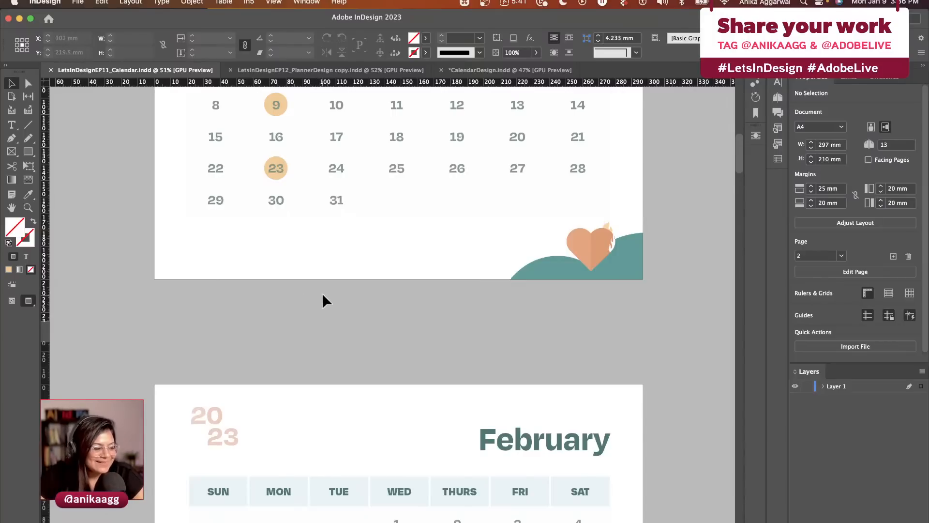
scroll(376, 337, up, 1)
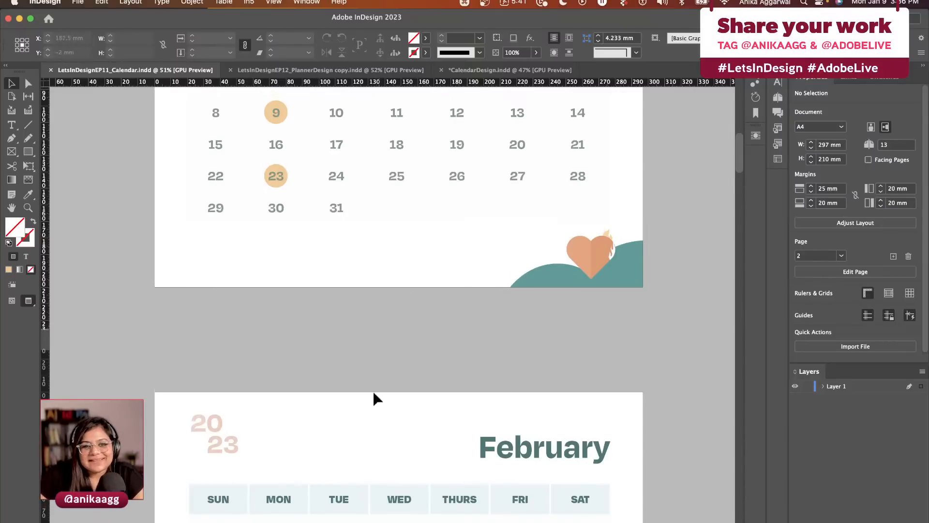
scroll(394, 405, up, 5)
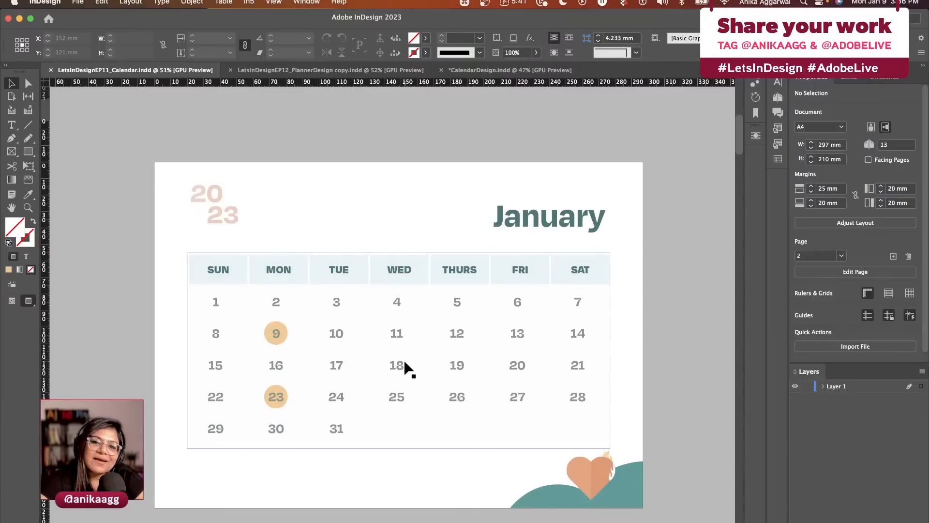
Step: Switch to the planner document and look over its opening page and first facing spread
click(335, 67)
scroll(363, 169, up, 2)
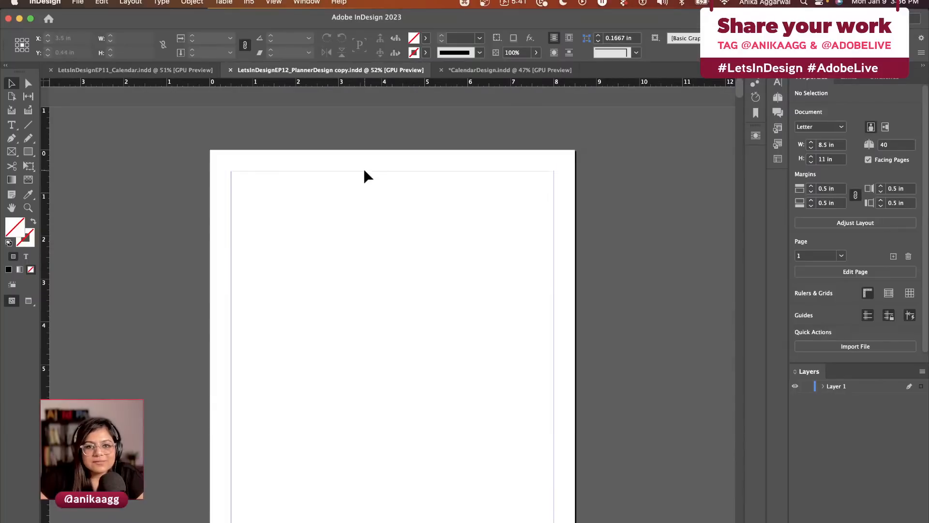
scroll(363, 168, down, 5)
scroll(366, 177, up, 4)
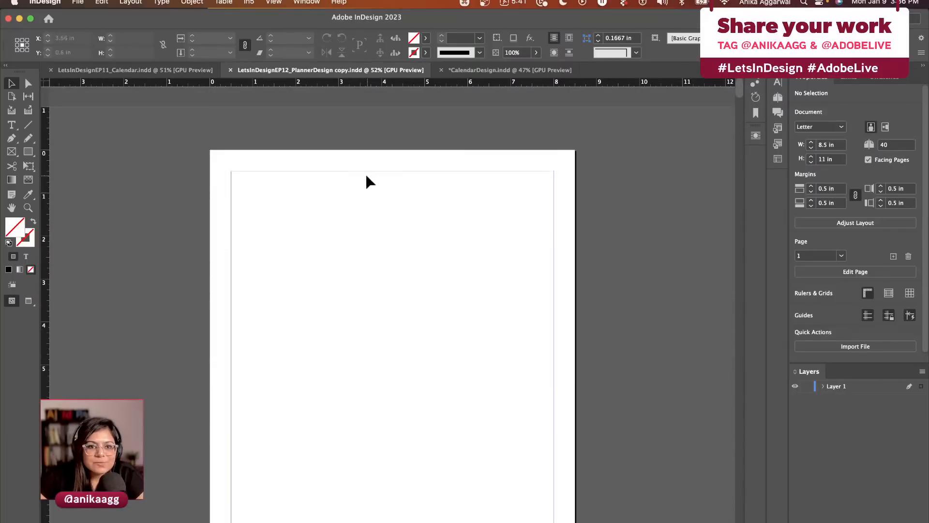
scroll(296, 242, down, 12)
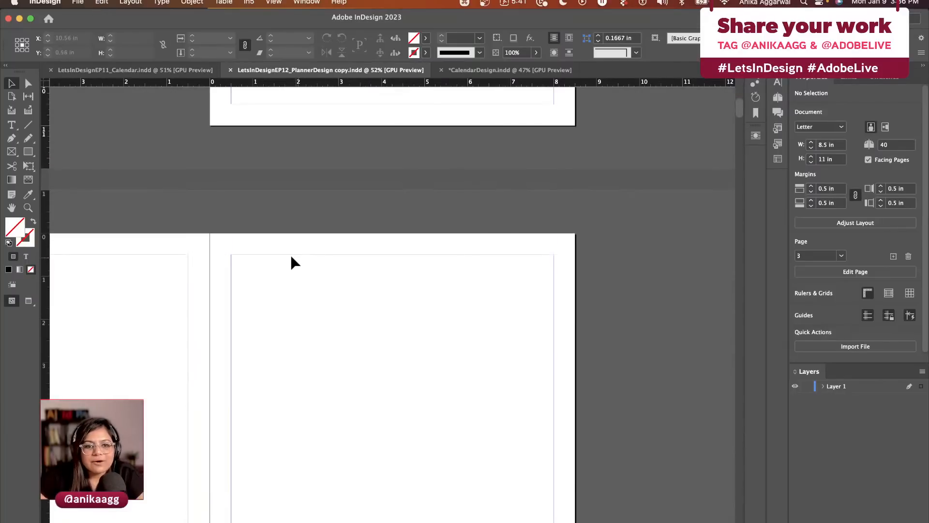
scroll(242, 278, left, 5)
scroll(207, 300, down, 3)
scroll(207, 300, left, 2)
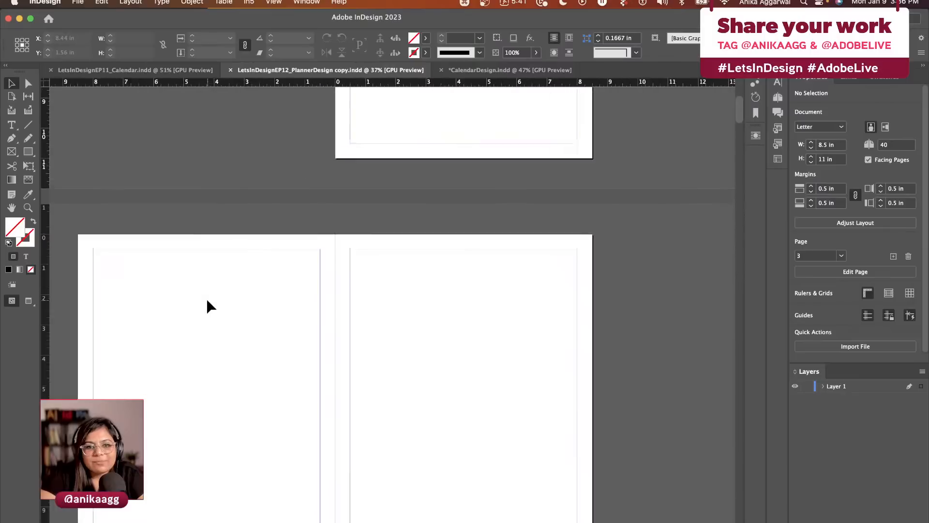
Step: Review the planner's document setup, including its page size, facing pages, margins, and bleed and slug settings
click(85, 2)
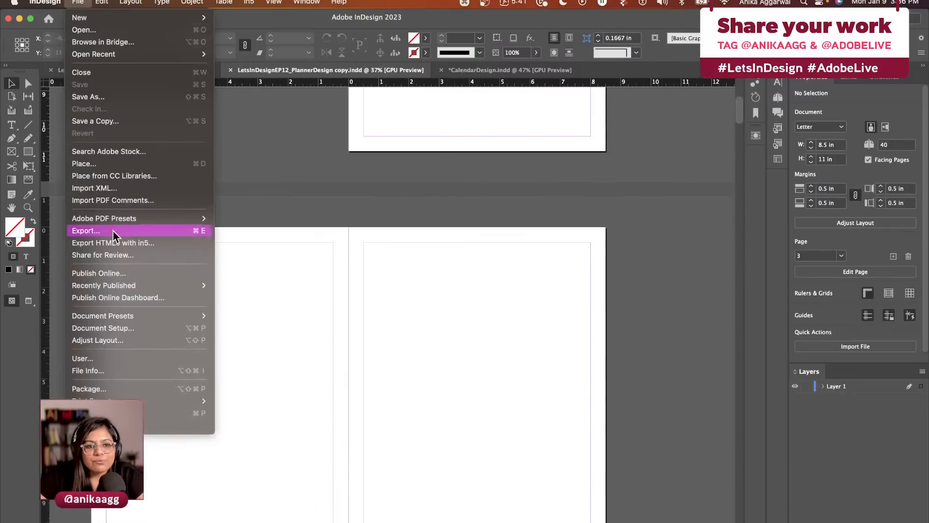
click(130, 328)
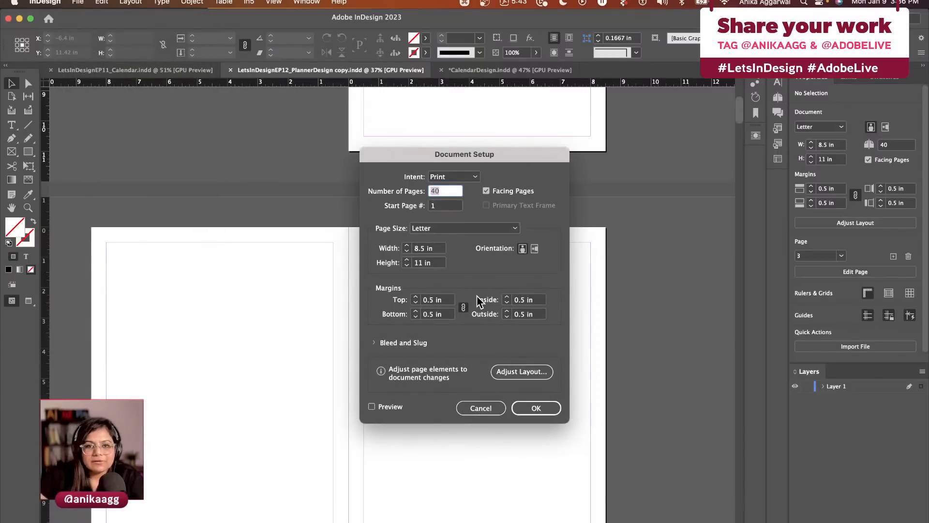
click(374, 342)
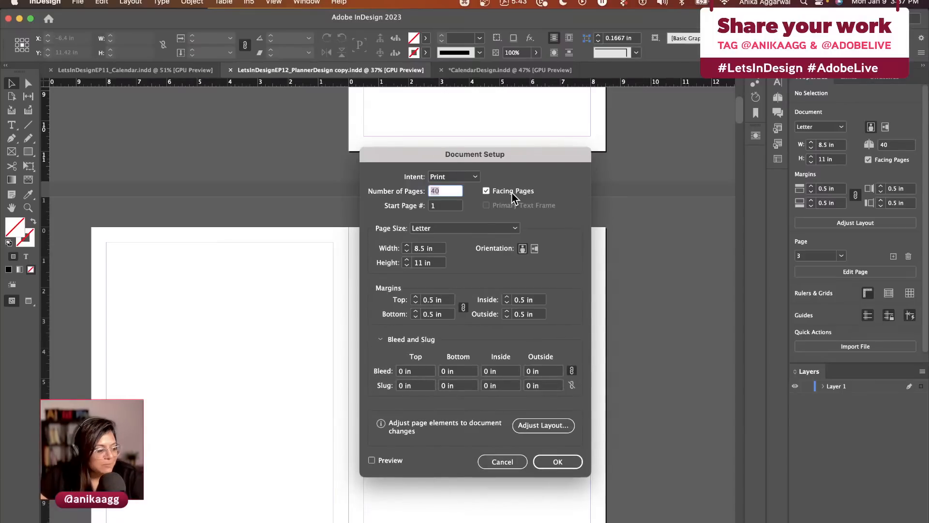
click(558, 461)
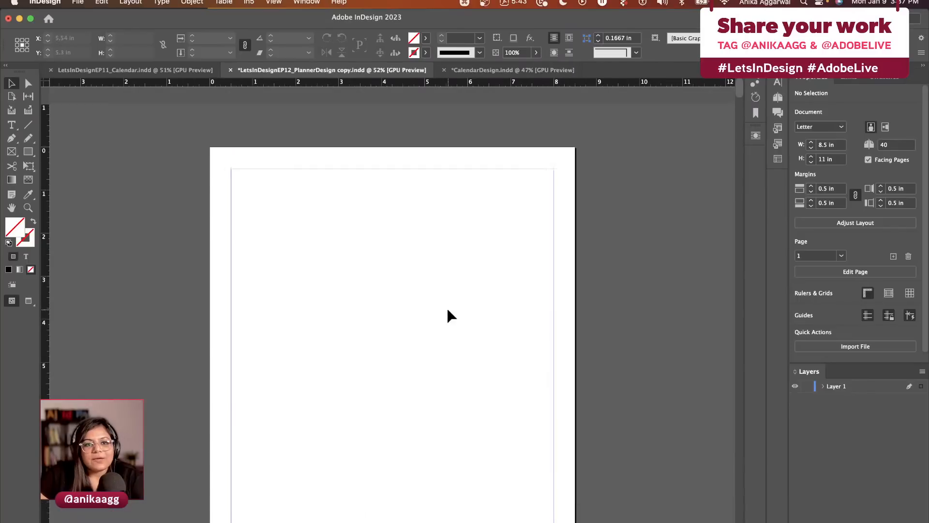
Step: Look through the planner's blank facing-page spreads and return to page 1
scroll(449, 307, down, 10)
scroll(448, 306, left, 2)
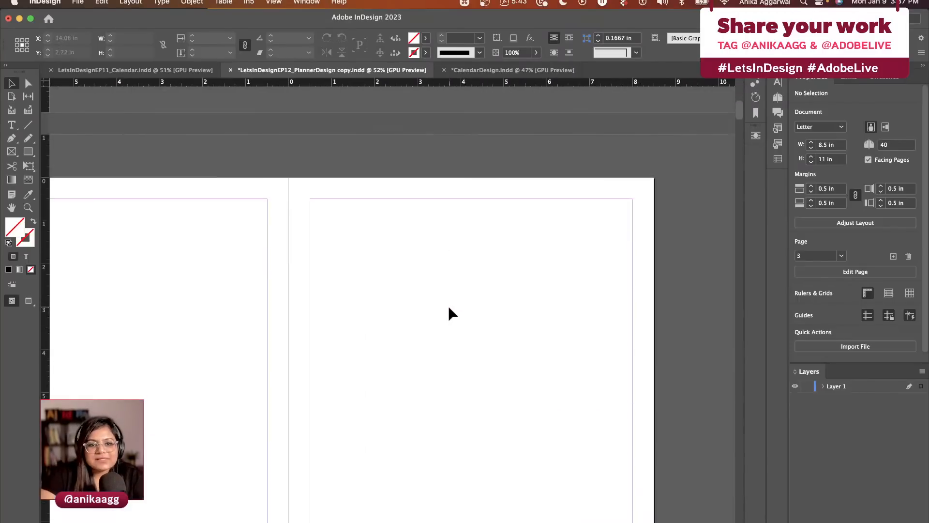
scroll(448, 307, down, 3)
scroll(448, 306, left, 2)
scroll(448, 306, down, 15)
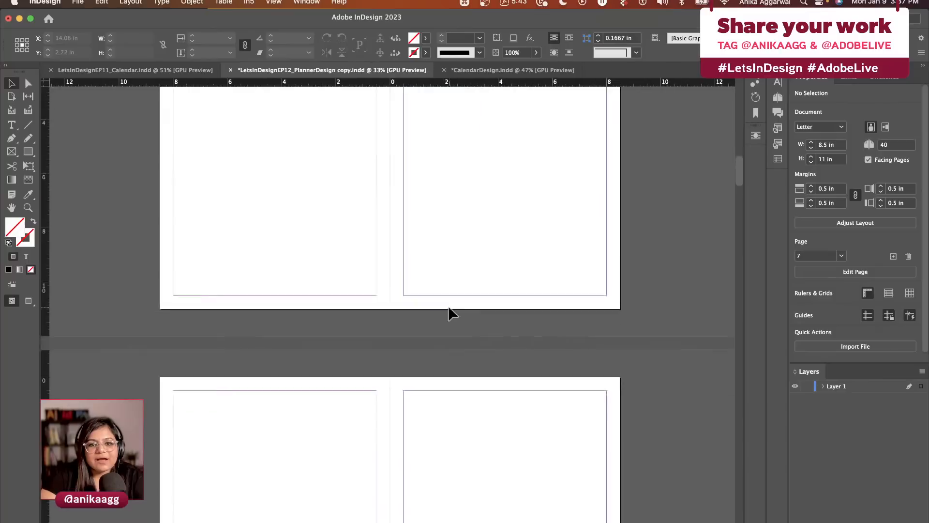
scroll(448, 306, up, 20)
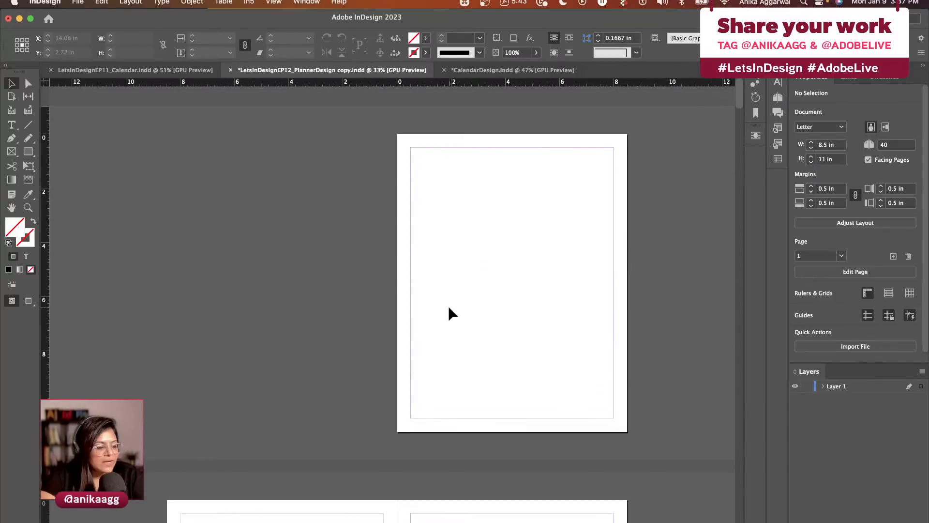
scroll(448, 306, up, 3)
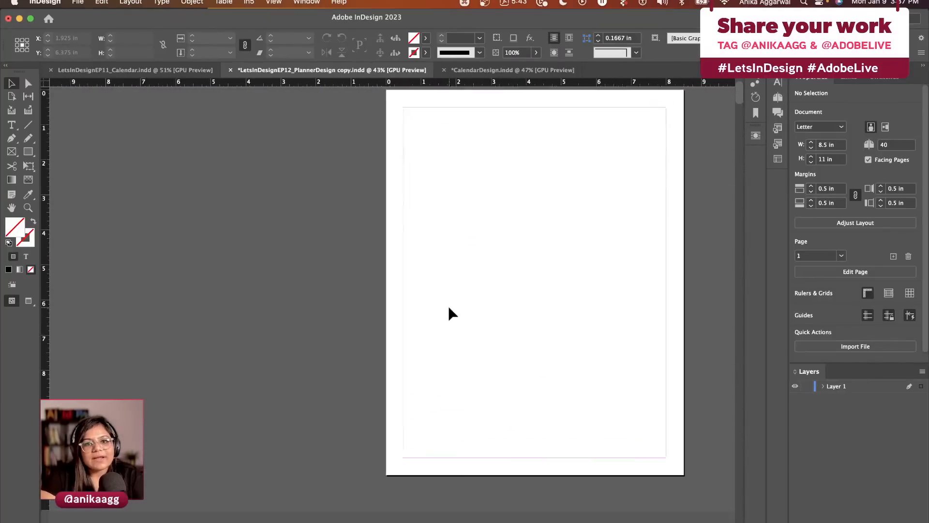
scroll(448, 306, down, 1)
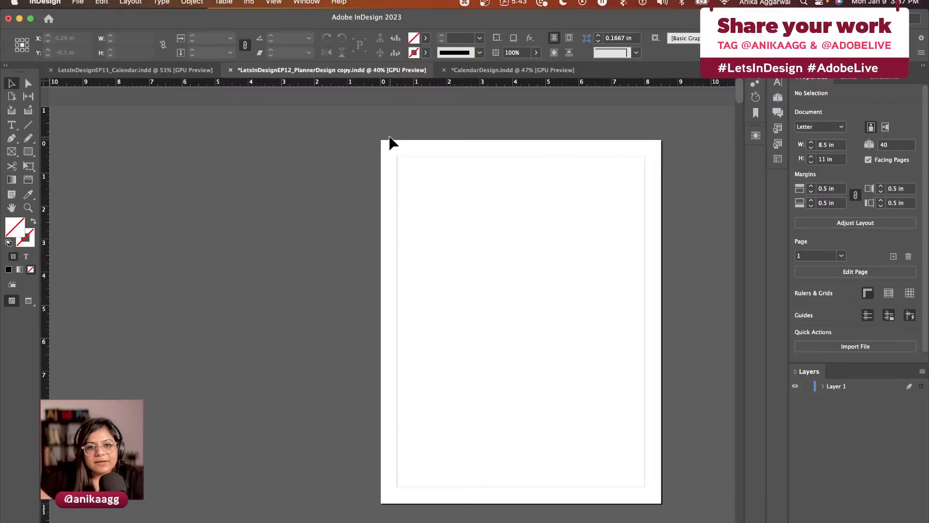
Step: Go to page 7 of the planner and examine the small January calendar near its upper margin
scroll(411, 197, down, 15)
scroll(415, 202, down, 15)
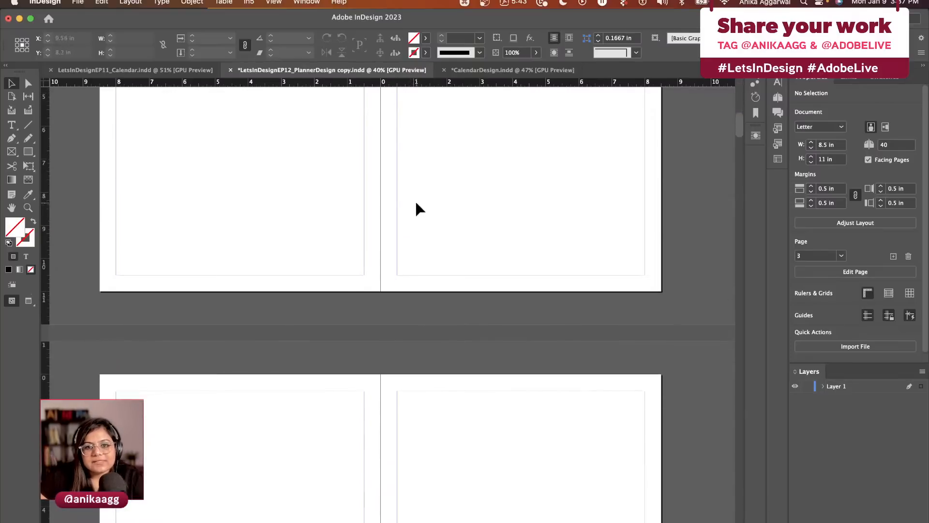
scroll(503, 430, down, 10)
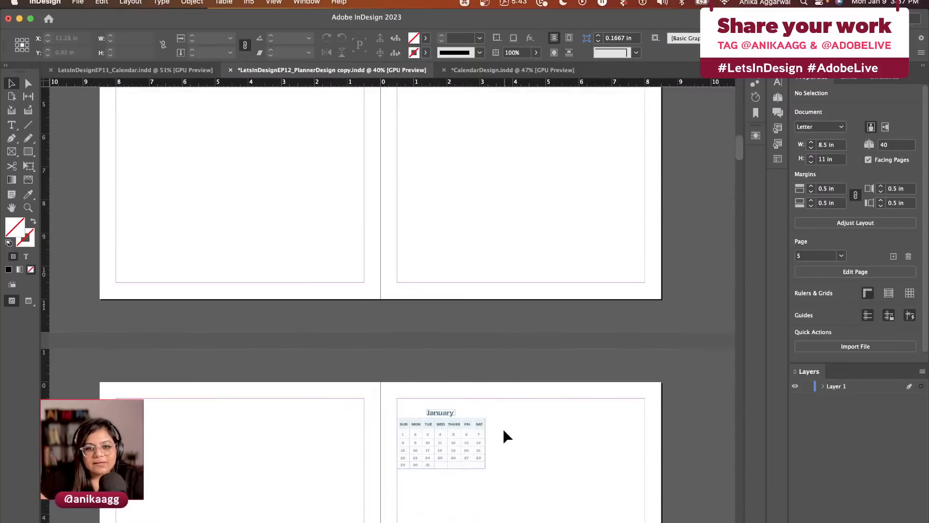
scroll(491, 298, up, 1)
scroll(489, 294, up, 5)
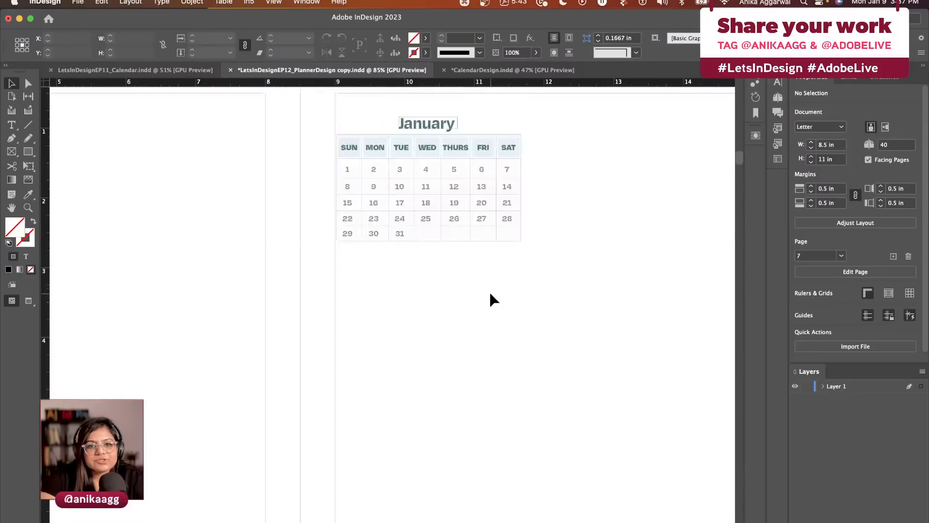
scroll(491, 293, up, 4)
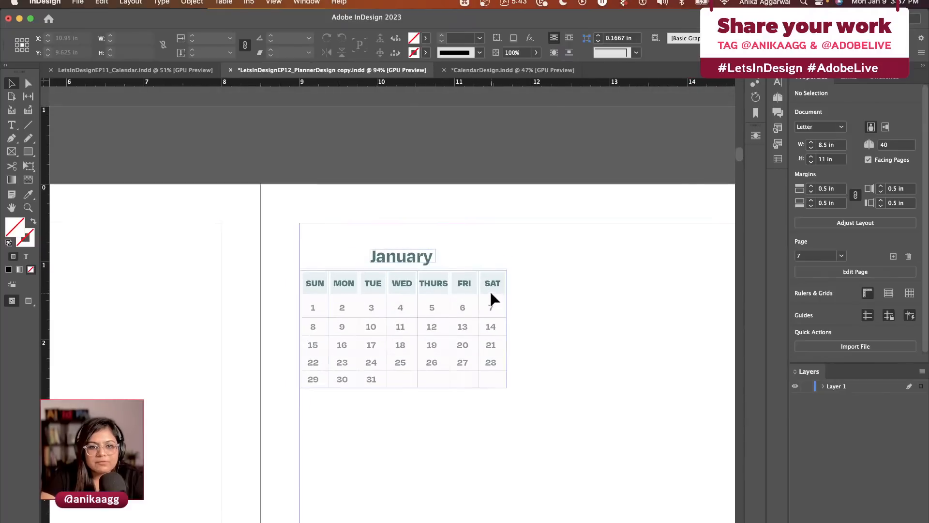
scroll(510, 284, up, 3)
scroll(511, 284, down, 3)
scroll(511, 284, down, 3)
scroll(511, 285, right, 3)
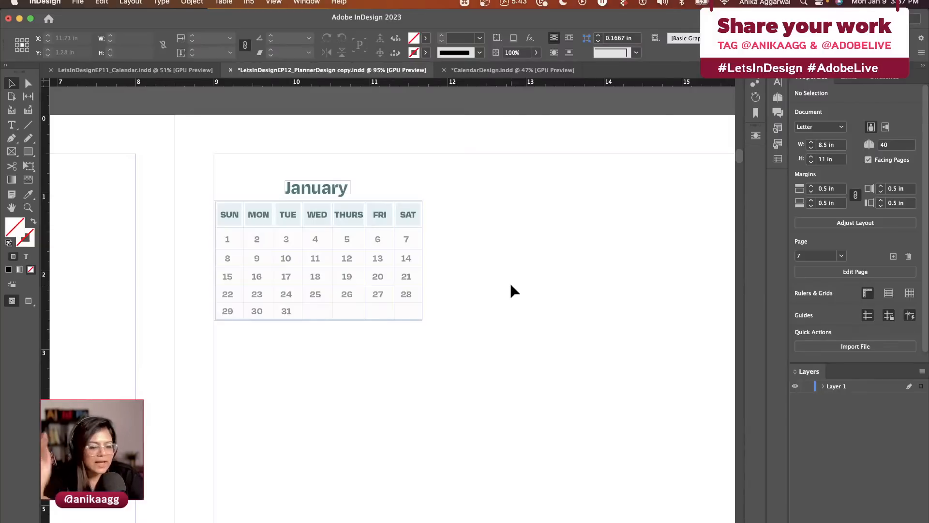
Step: Duplicate the small January calendar twice to form a row of three across the top of page 7
scroll(511, 285, down, 8)
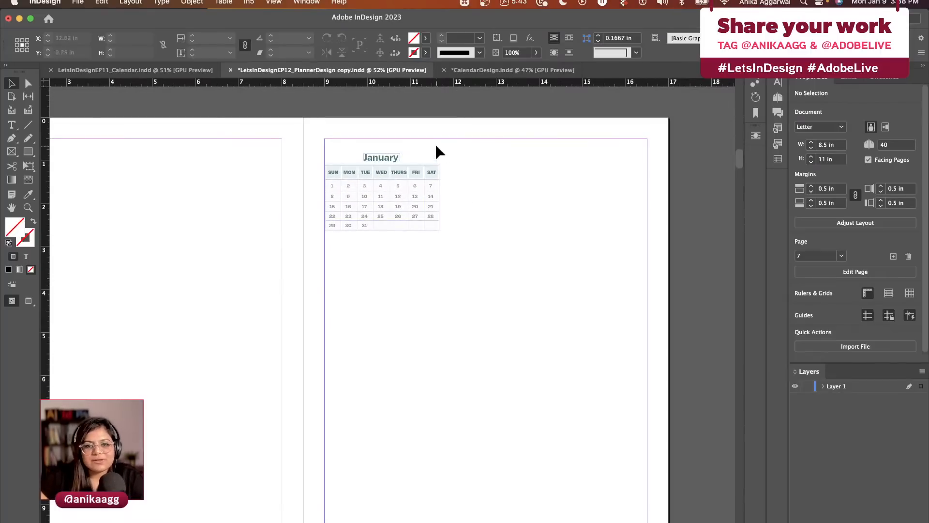
drag(331, 236, 596, 211)
click(347, 148)
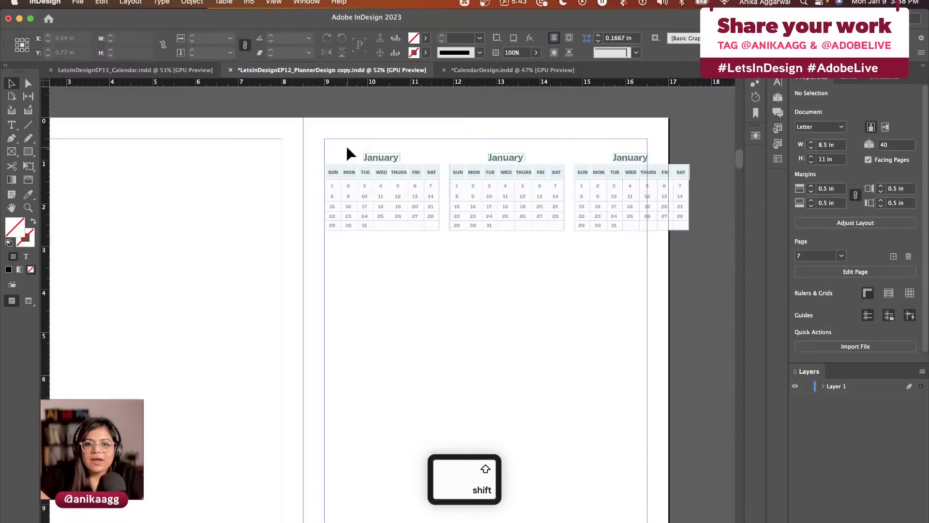
Step: Try to scale the row of three January calendars down to fit the page, and undo the scaling
drag(520, 223, 620, 243)
key(super+z)
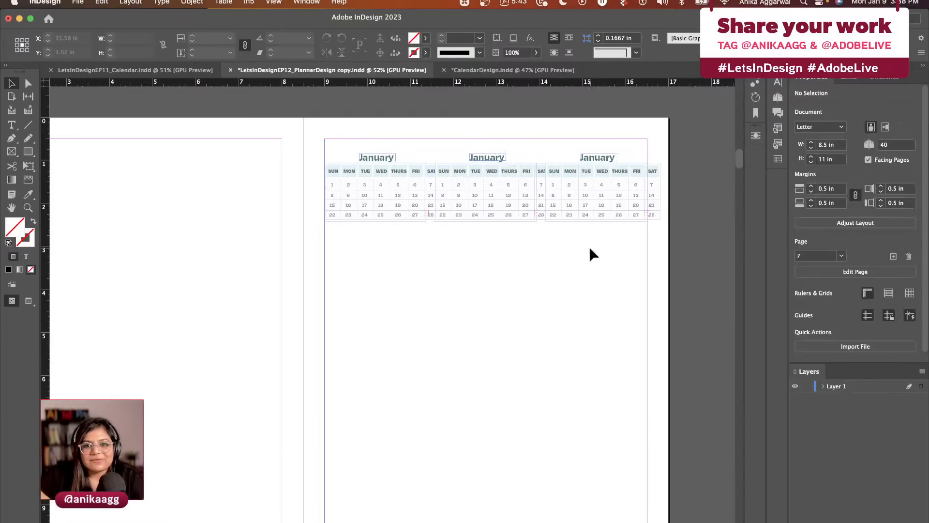
click(513, 264)
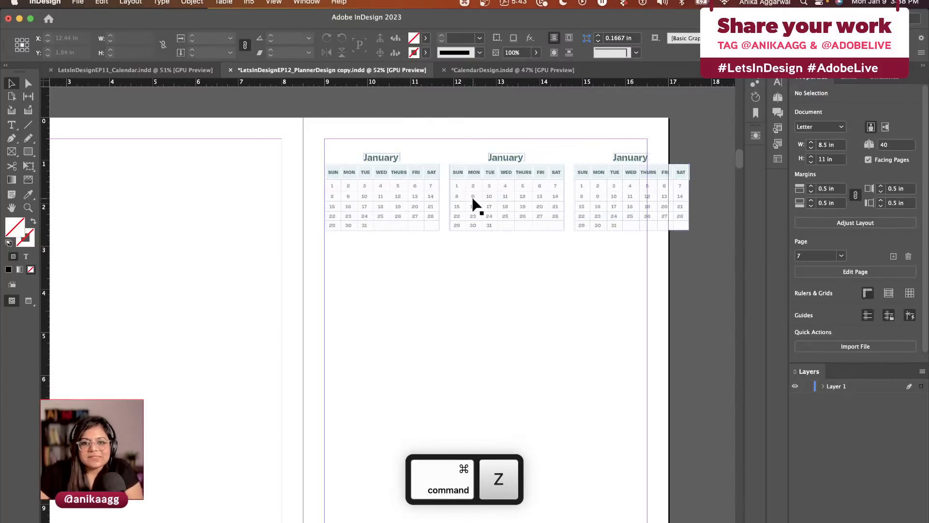
Step: Try moving the first calendar's January title to line up with the page's left margin
scroll(472, 184, up, 6)
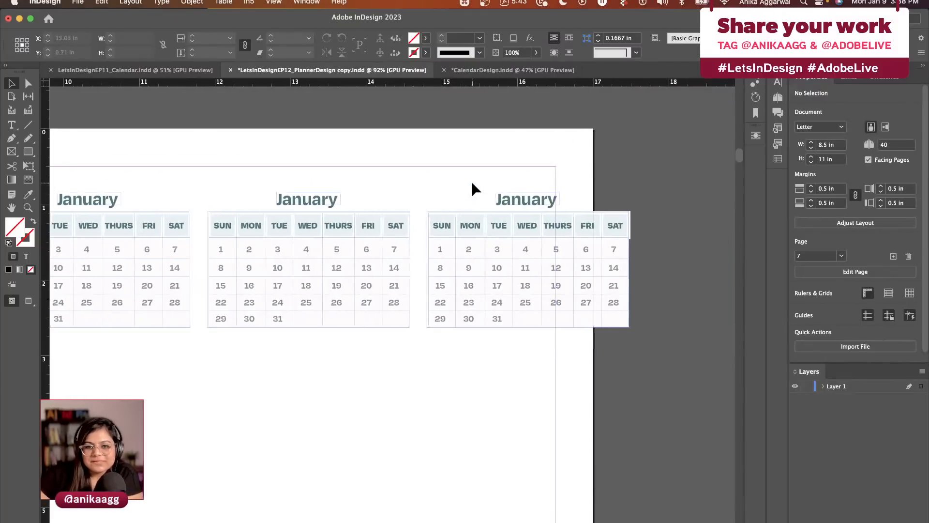
scroll(416, 203, left, 3)
scroll(297, 266, up, 4)
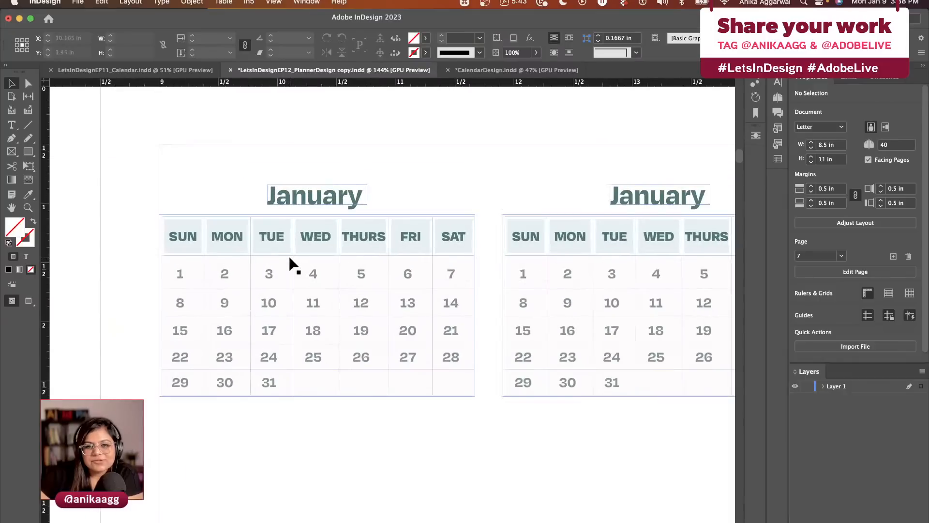
scroll(292, 265, up, 3)
scroll(292, 265, left, 3)
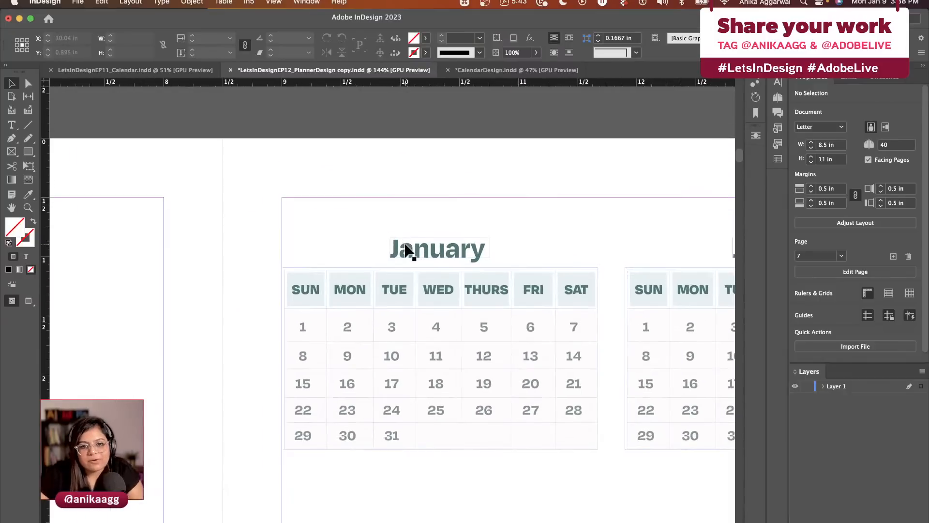
drag(409, 249, 297, 241)
click(329, 214)
Step: Try to shorten the first January table from its bottom edge, and undo the recent table and title changes
click(477, 360)
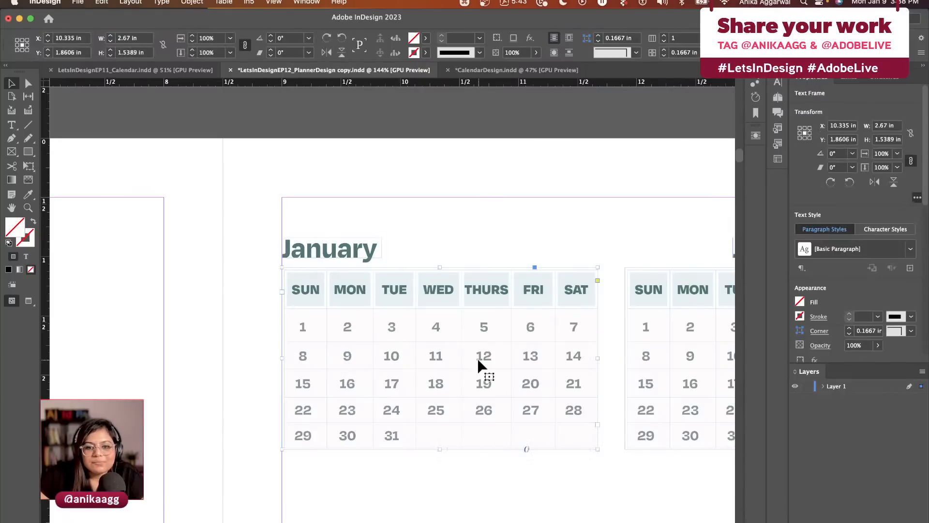
double_click(420, 448)
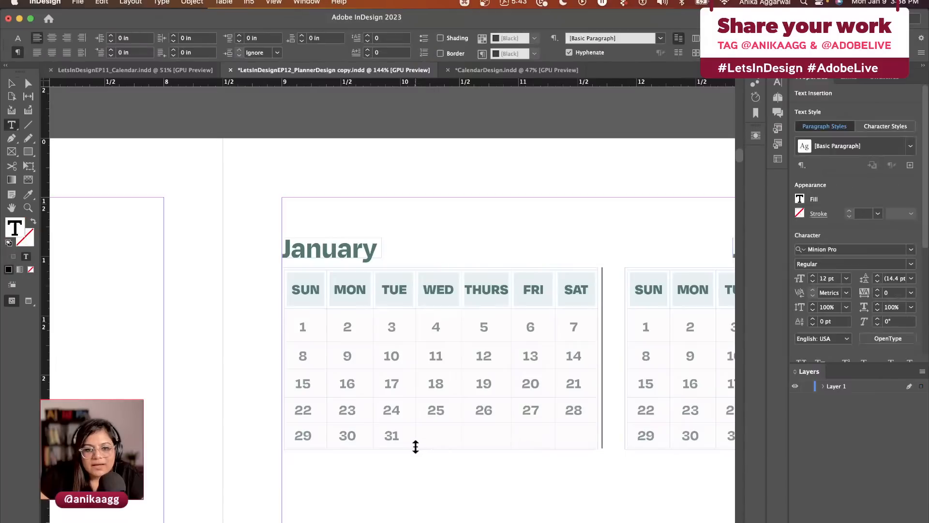
drag(414, 446, 412, 429)
key(super+z)
key(super+z)
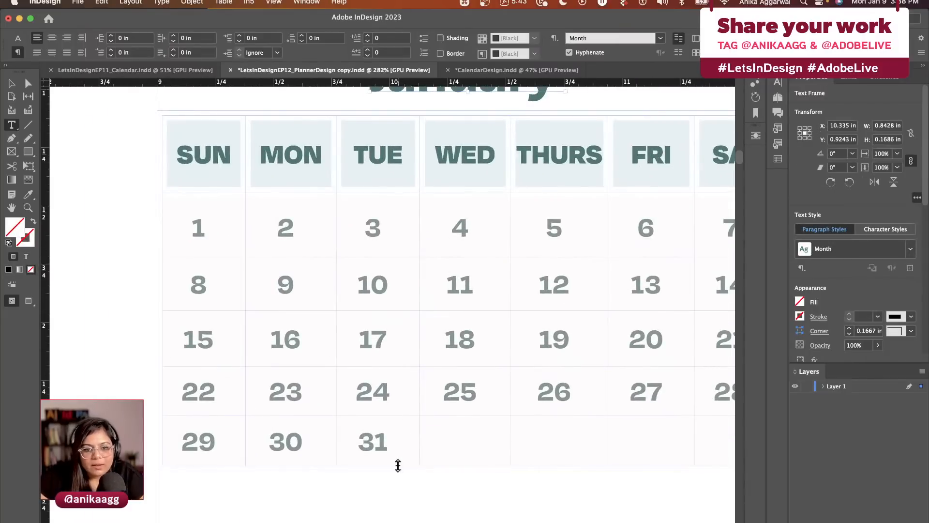
Step: Shrink the first January table within its frame by reducing all row heights and column widths proportionally
drag(398, 464, 400, 397)
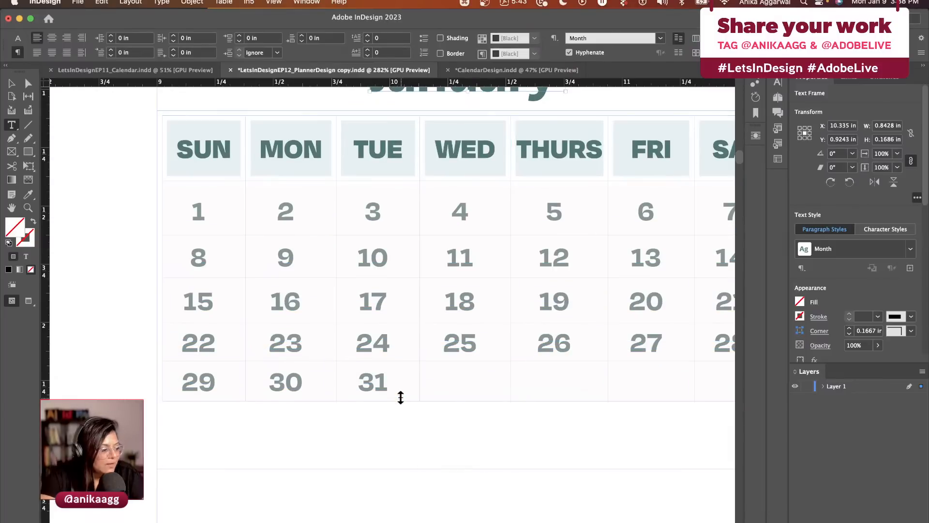
scroll(401, 397, down, 3)
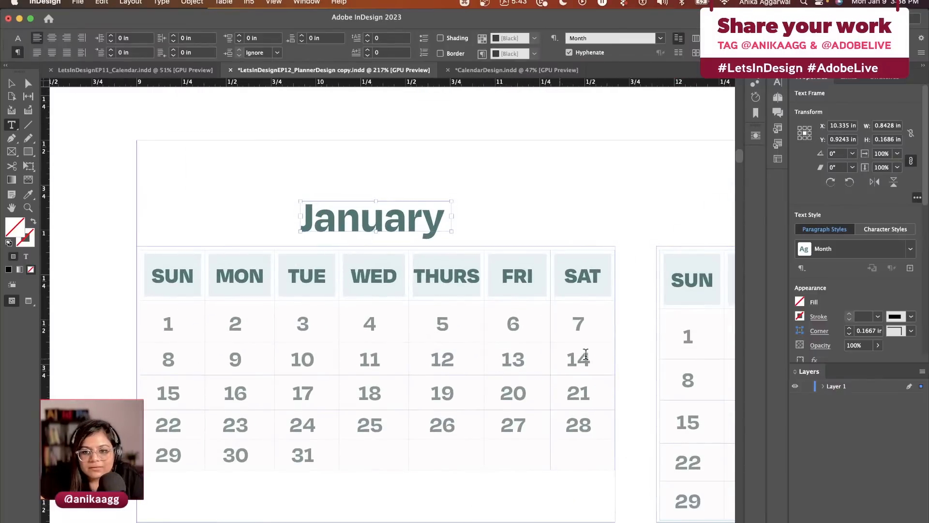
drag(614, 357, 548, 357)
Step: Abbreviate the first calendar's THURS, WED and TUE headings to Th, W and T
click(395, 268)
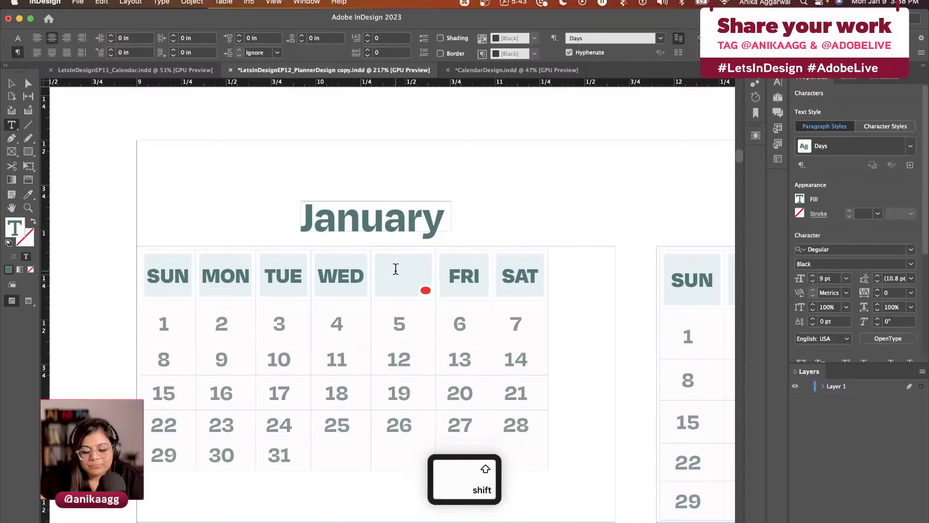
text(Th)
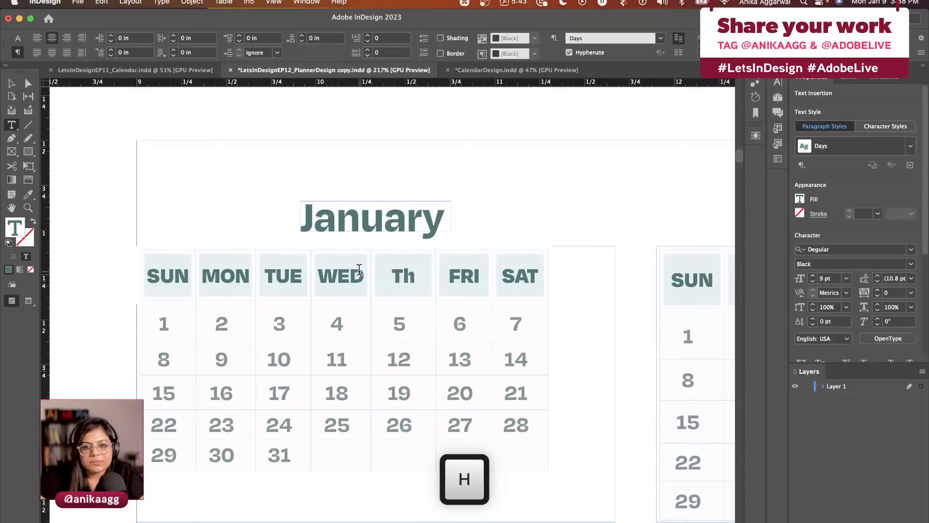
key(BackSpace)
key(BackSpace)
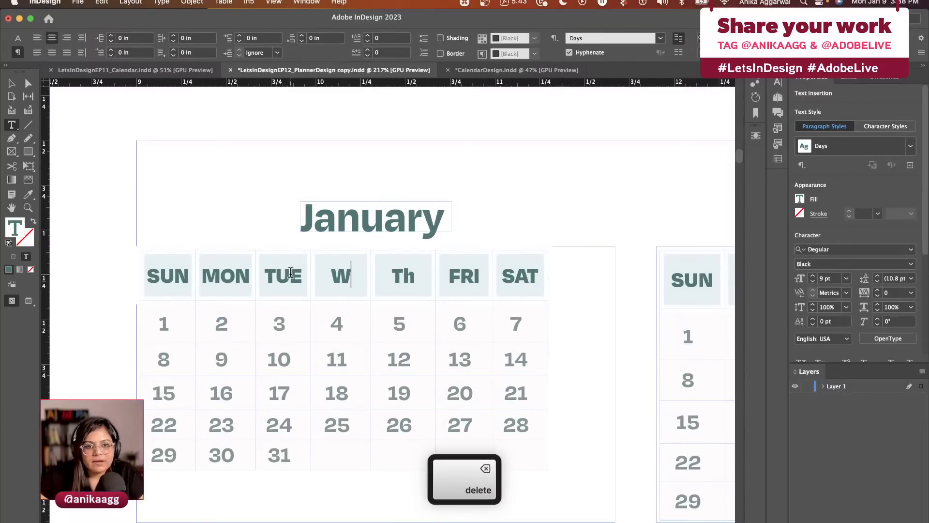
key(BackSpace)
key(Right)
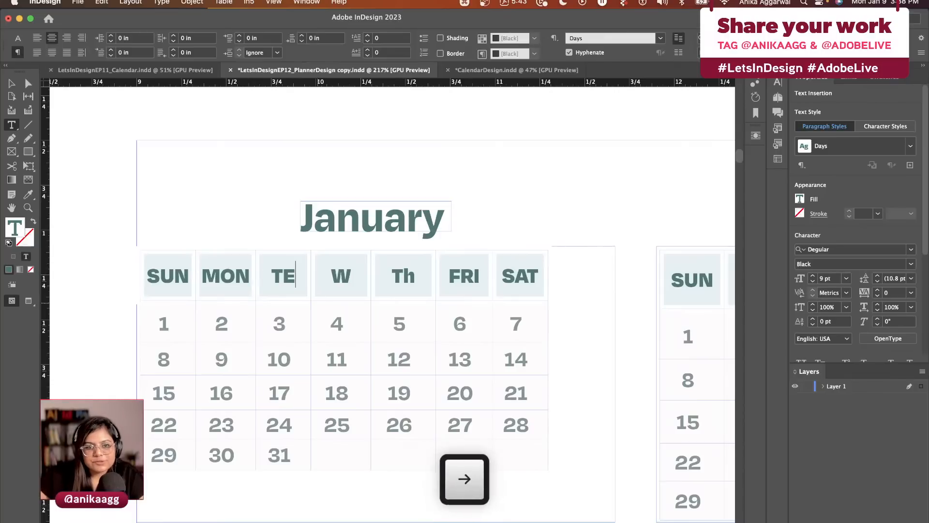
key(BackSpace)
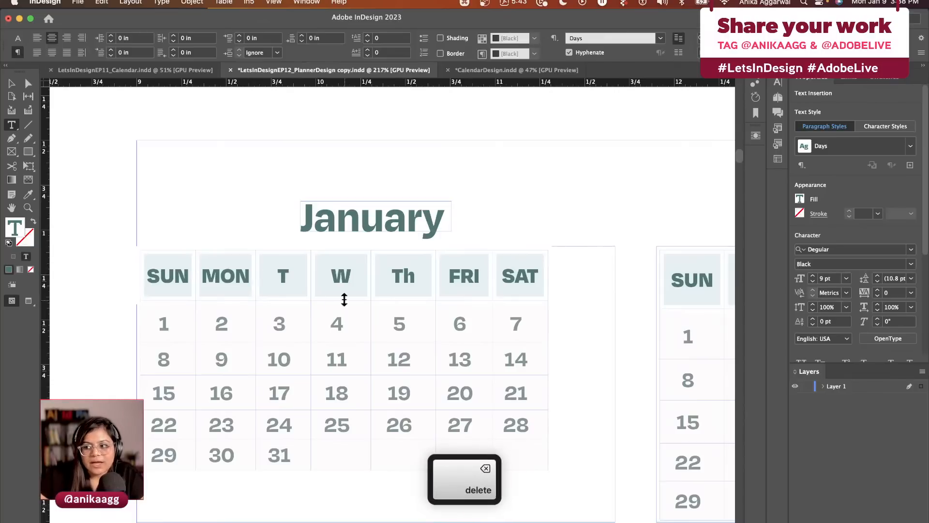
Step: Abbreviate the first calendar's MON, SUN, FRI and SAT headings to M, Su, F and Sa
click(247, 277)
key(BackSpace)
key(BackSpace)
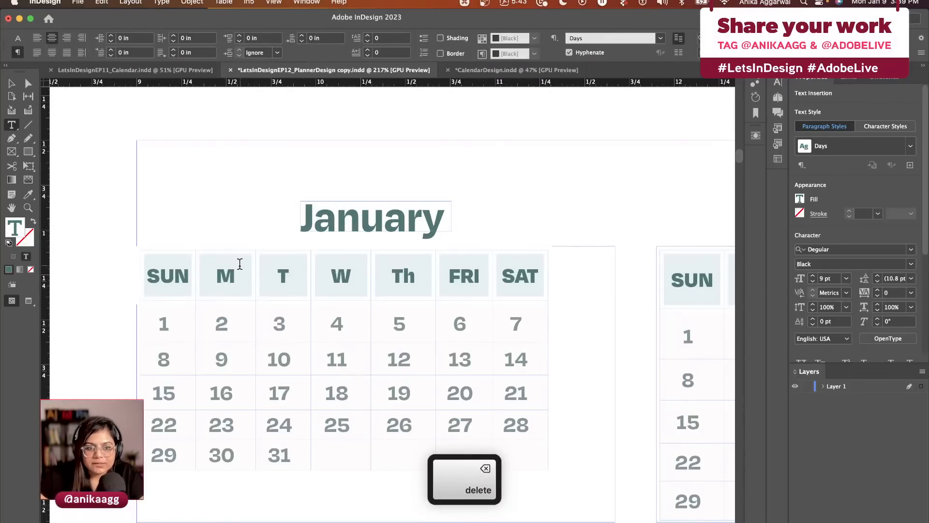
double_click(188, 269)
text(Su)
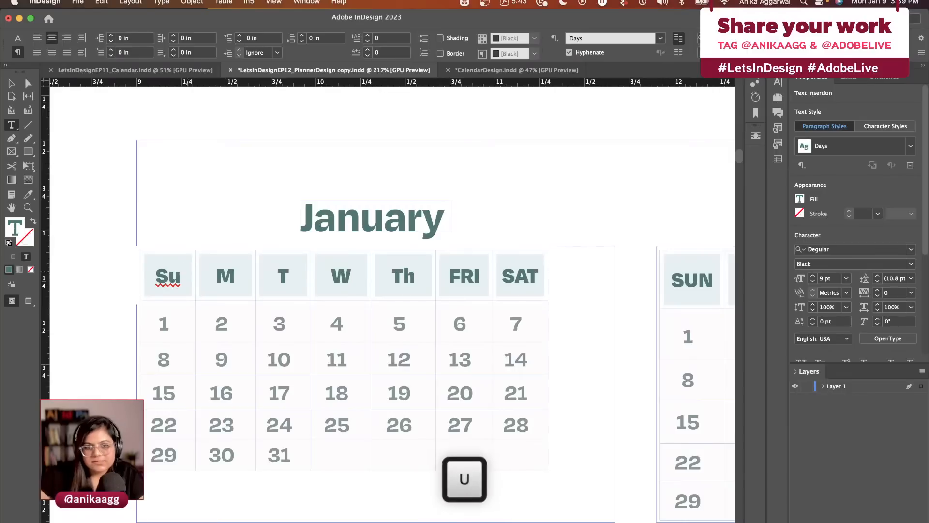
drag(461, 277, 531, 265)
key(BackSpace)
key(BackSpace)
key(BackSpace)
text(a)
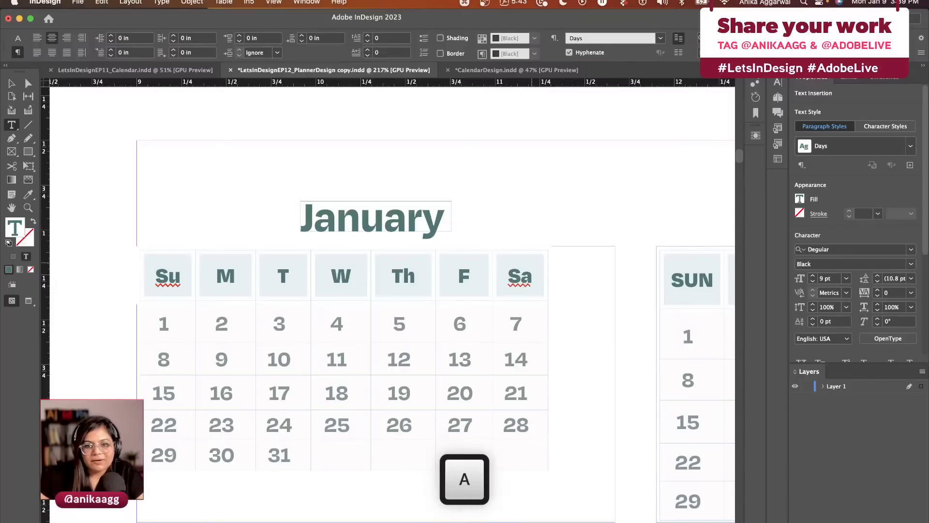
Step: Move the first calendar's January title to the page's left margin, aligned with its table frame
click(13, 85)
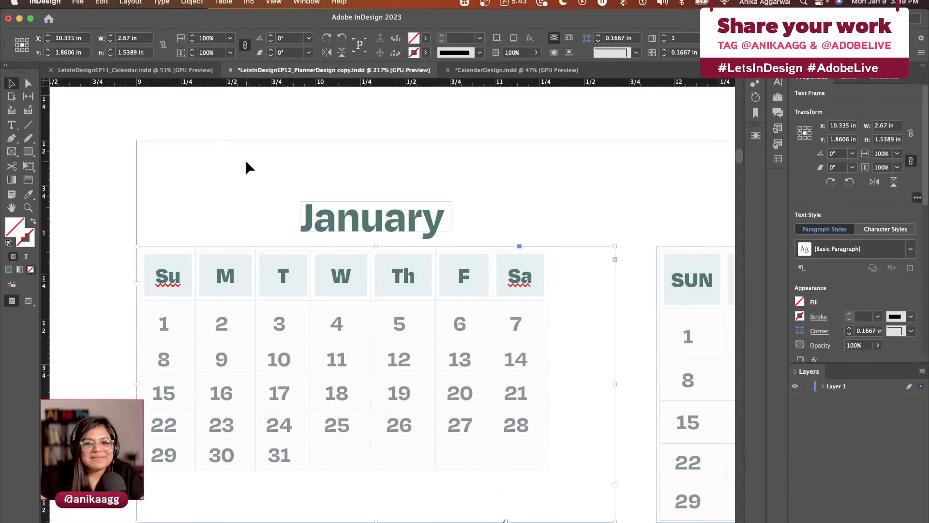
drag(346, 235, 175, 224)
click(320, 212)
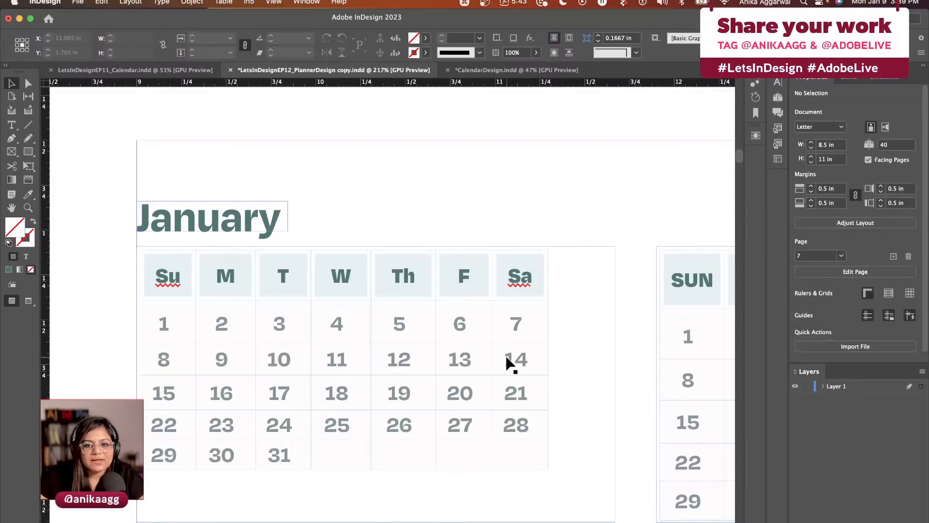
Step: Shrink the first January calendar's text frame to the edges of its table
click(507, 358)
drag(612, 519, 549, 473)
click(566, 448)
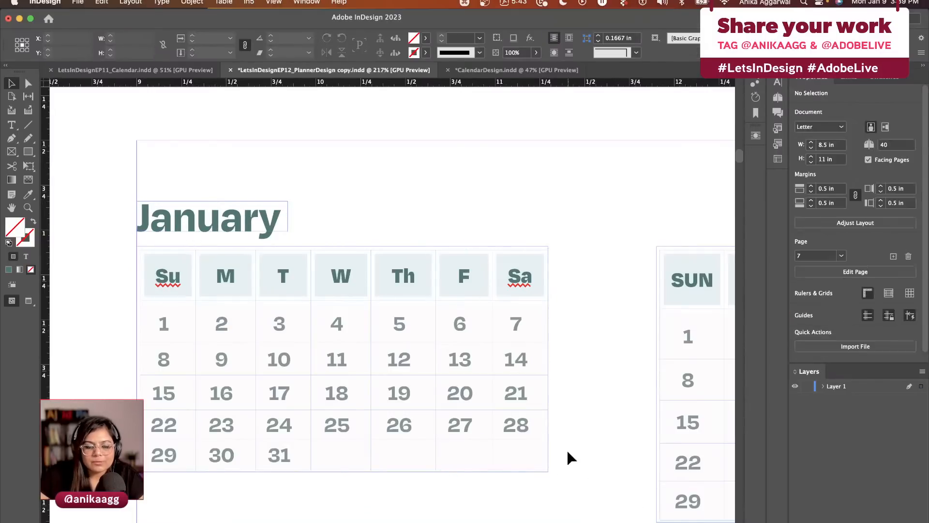
Step: Delete the other January calendars on page 7, keeping only the first one with the short weekday headings
alt+scroll(566, 448, down, 3)
scroll(566, 448, down, 3)
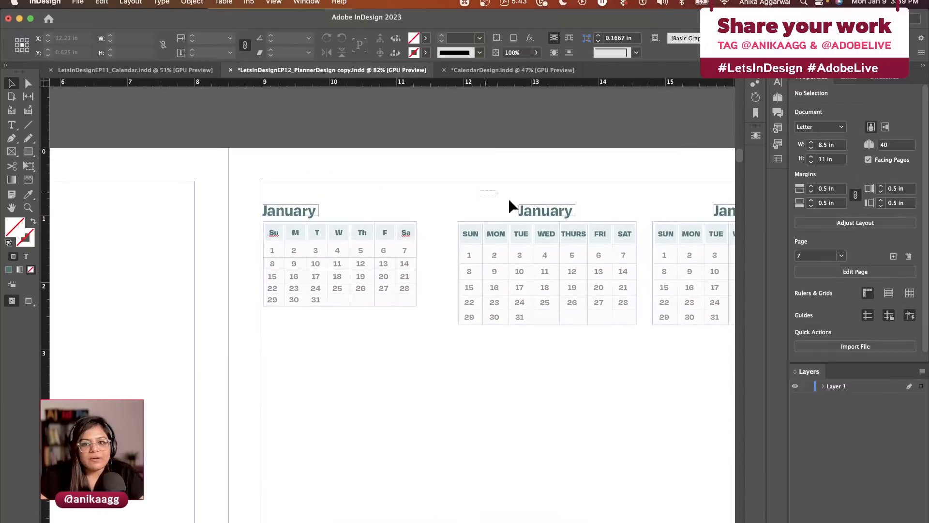
drag(508, 198, 589, 332)
key(BackSpace)
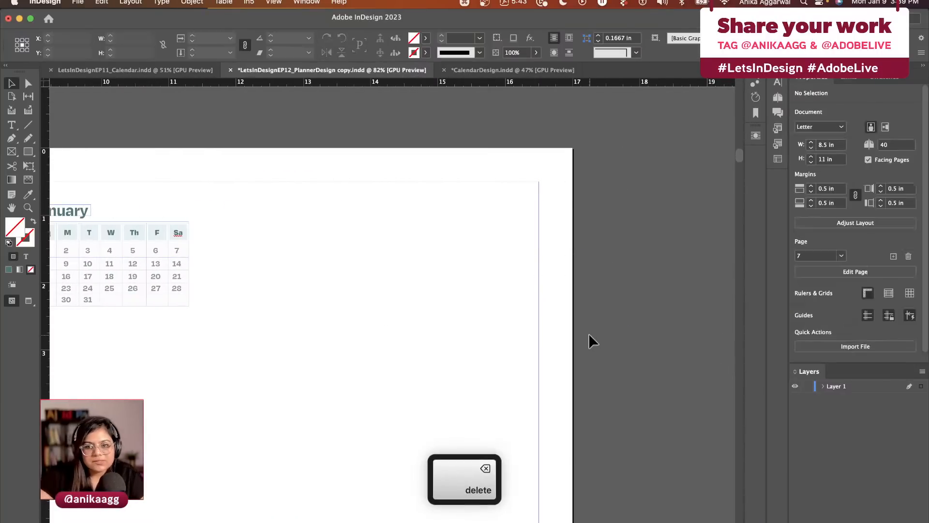
Step: Duplicate the January heading and table twice across the page, making a row of three between the margins
scroll(589, 333, left, 5)
scroll(588, 333, up, 2)
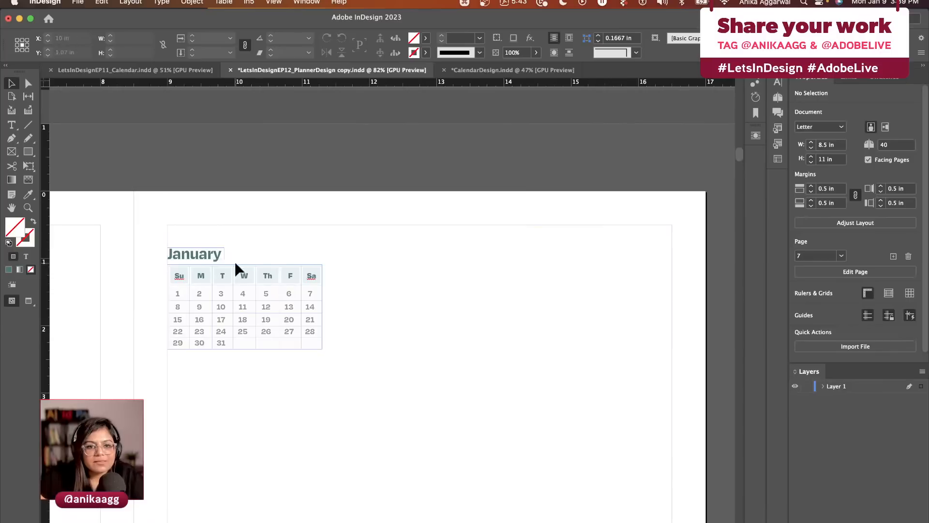
drag(246, 327, 556, 306)
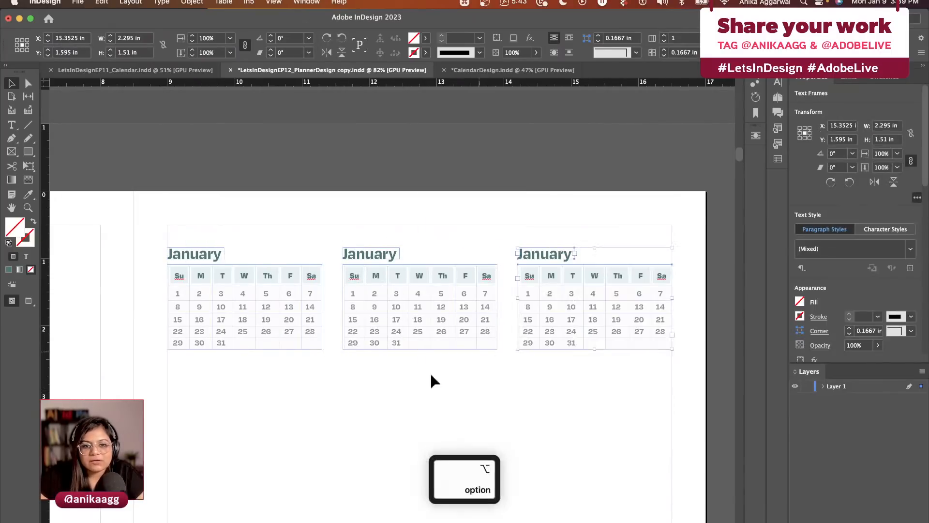
click(363, 376)
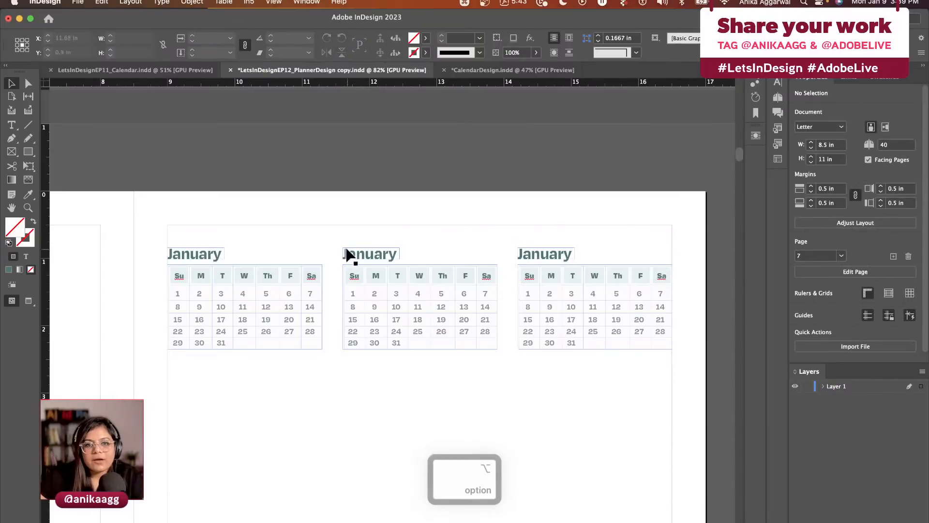
Step: Duplicate the row of three mini calendars down the page to make four evenly spaced rows
key(super+a)
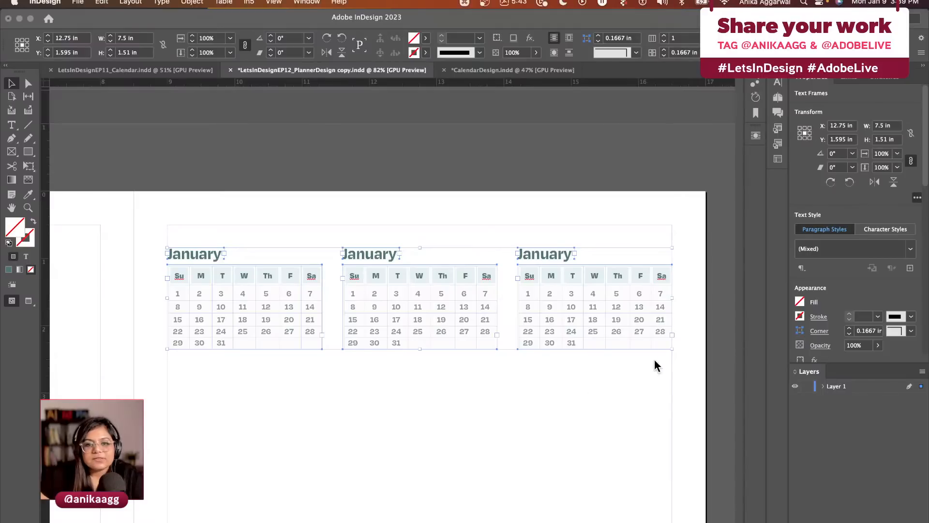
scroll(450, 383, down, 3)
drag(271, 196, 286, 325)
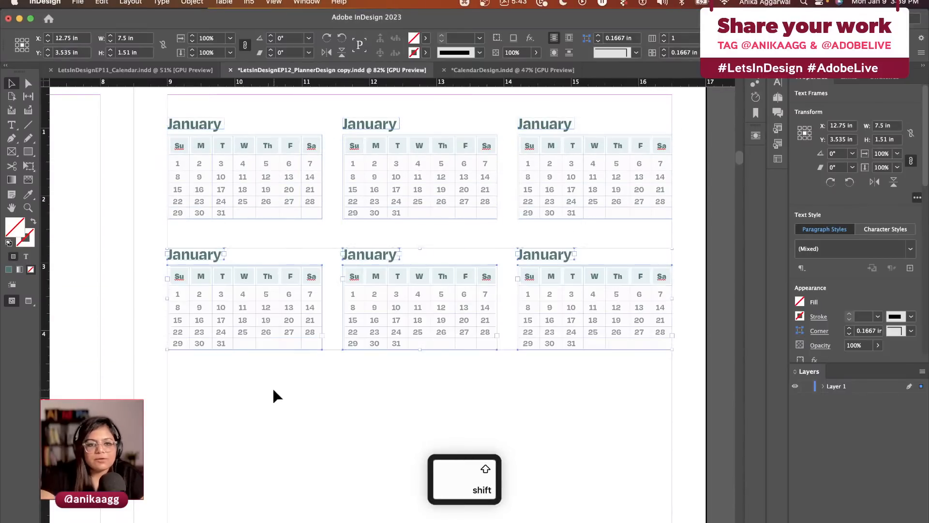
scroll(274, 390, down, 5)
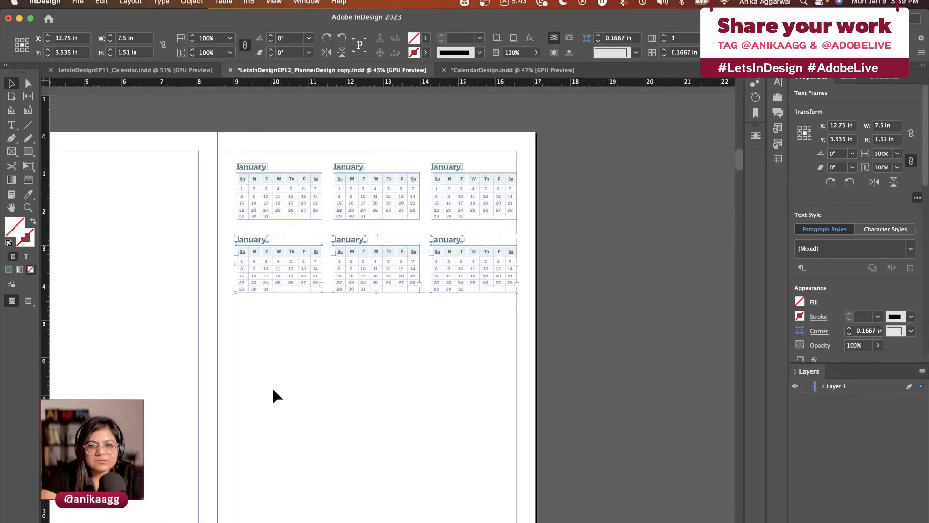
drag(311, 249, 318, 405)
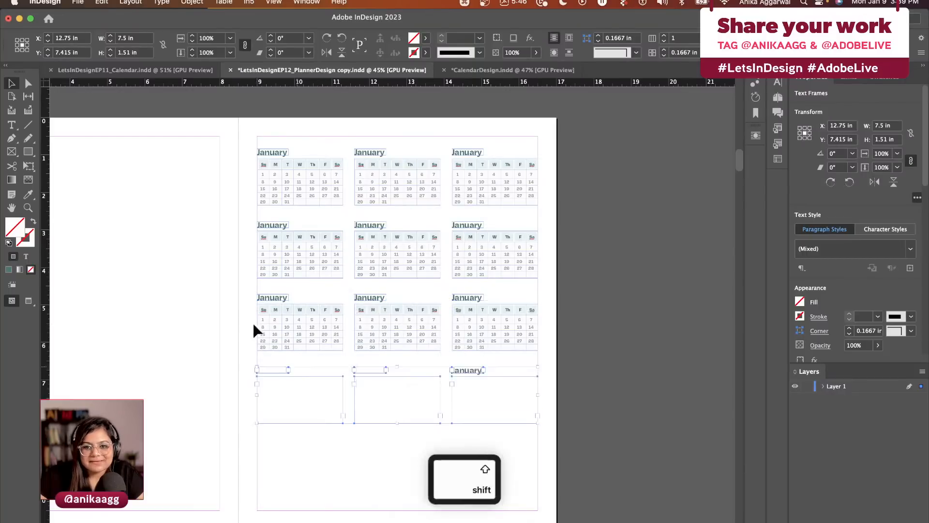
Step: Move all twelve mini calendars down, centred at about Y 6.5 in, leaving space above them for a title
drag(227, 137, 527, 439)
drag(487, 319, 484, 388)
click(419, 174)
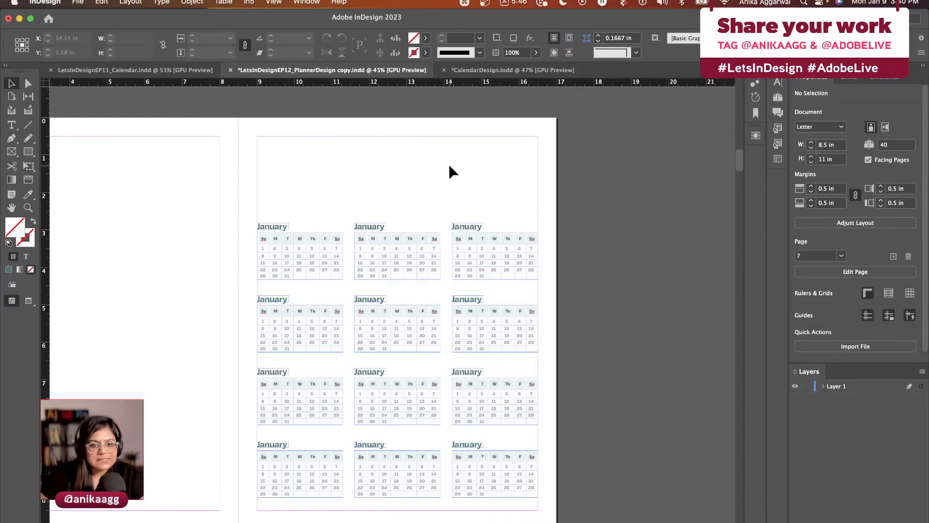
drag(493, 188, 364, 438)
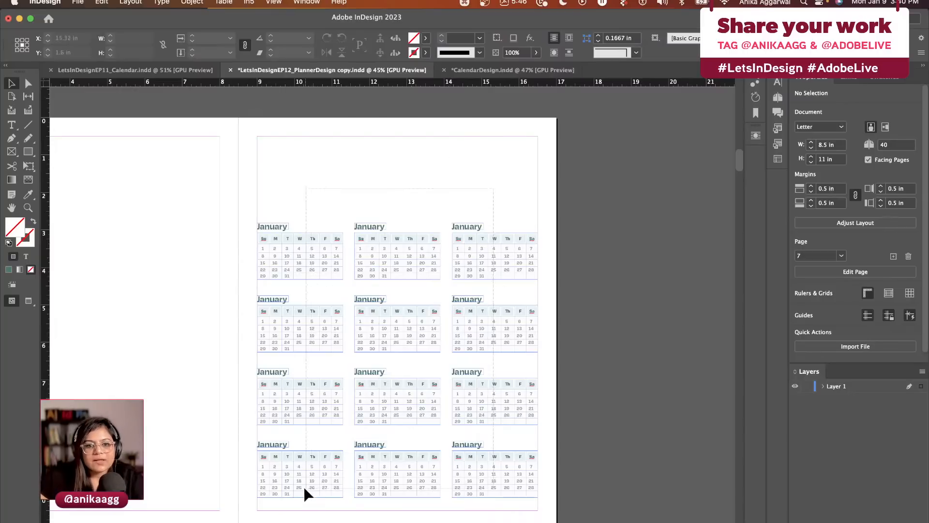
drag(303, 485, 304, 460)
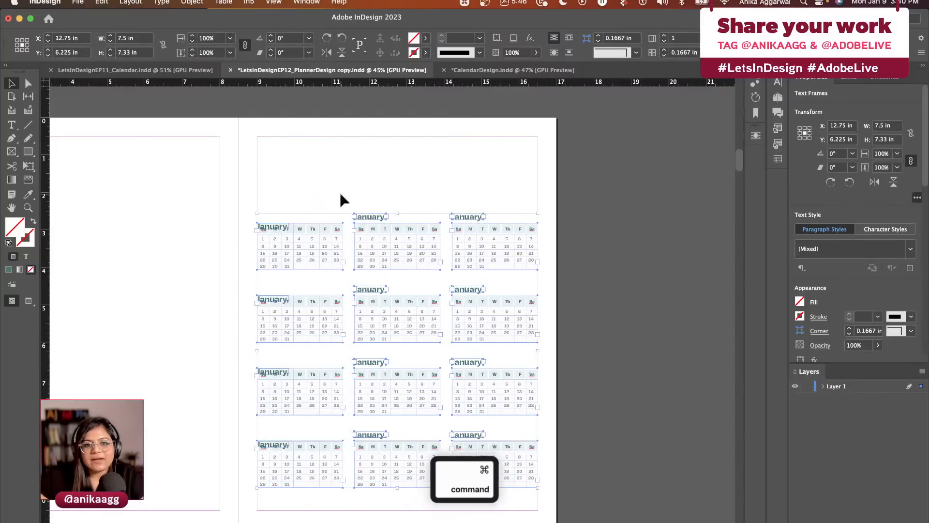
key(super+z)
Step: Select all twelve mini calendars with their headings and move them slightly up the page
drag(527, 495, 527, 496)
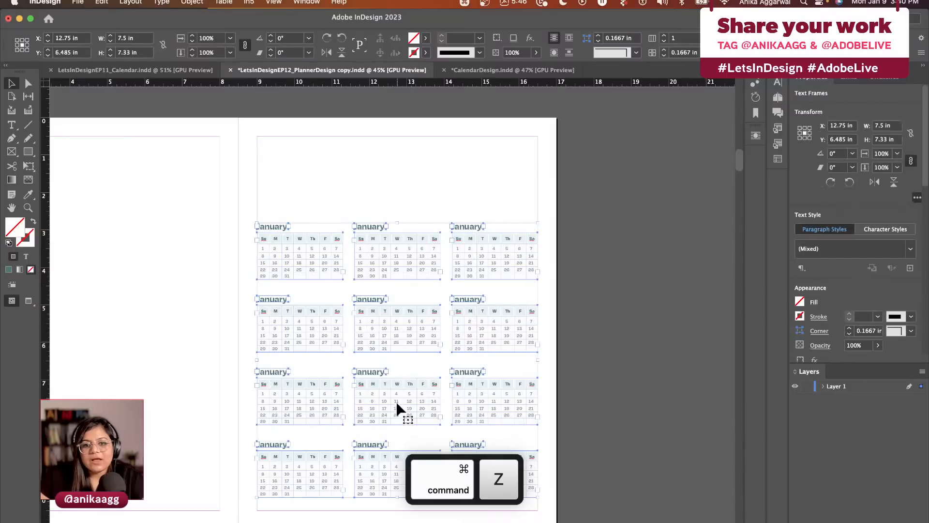
drag(397, 401, 396, 387)
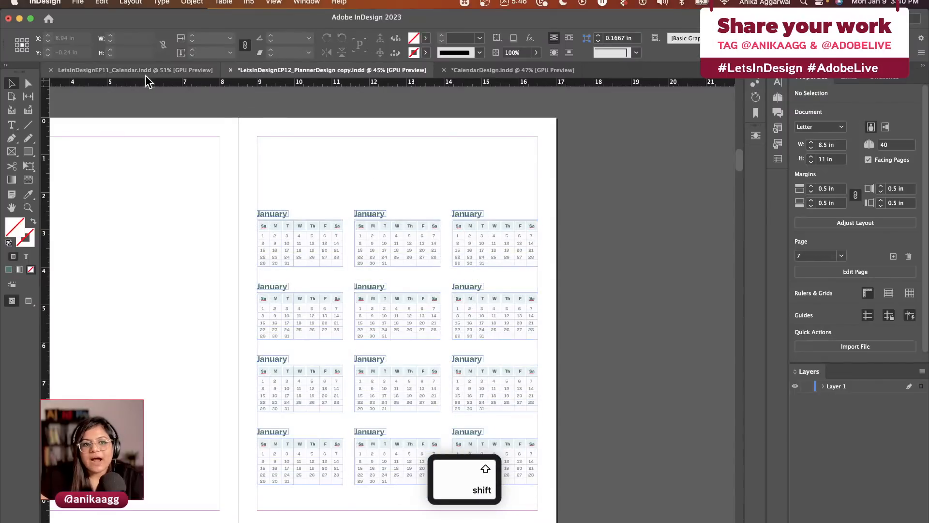
Step: Switch to LetsInDesignEP11_Calendar.indd and add a blank page after page 13, based on the [None] parent
click(145, 71)
scroll(403, 338, down, 20)
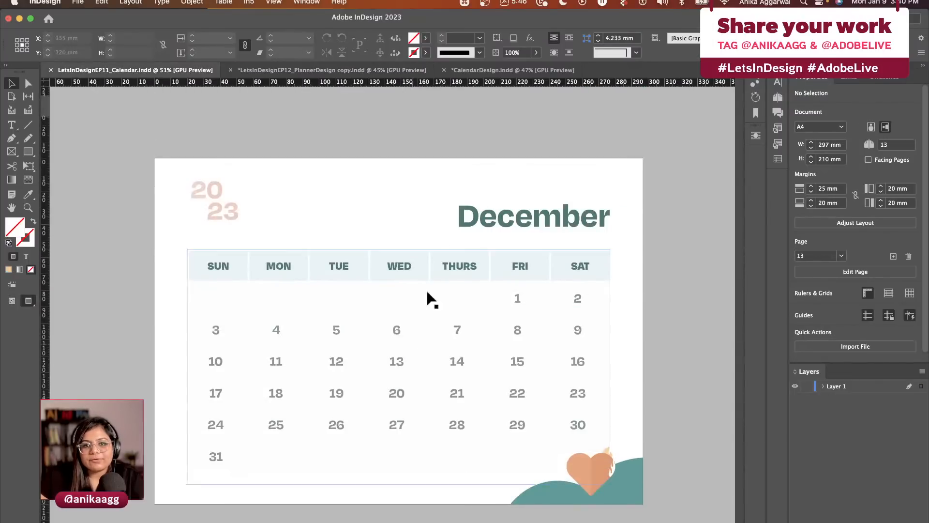
click(778, 112)
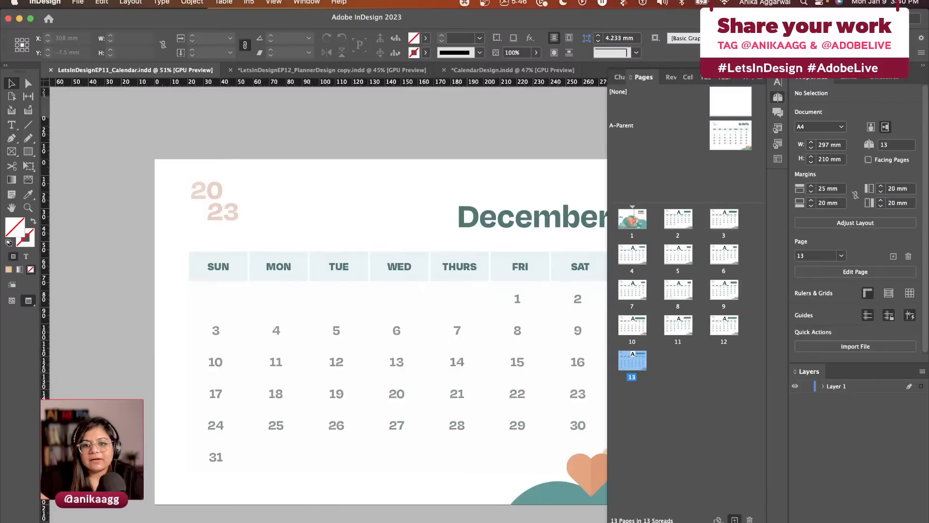
key(super+shift+p)
drag(722, 104, 678, 362)
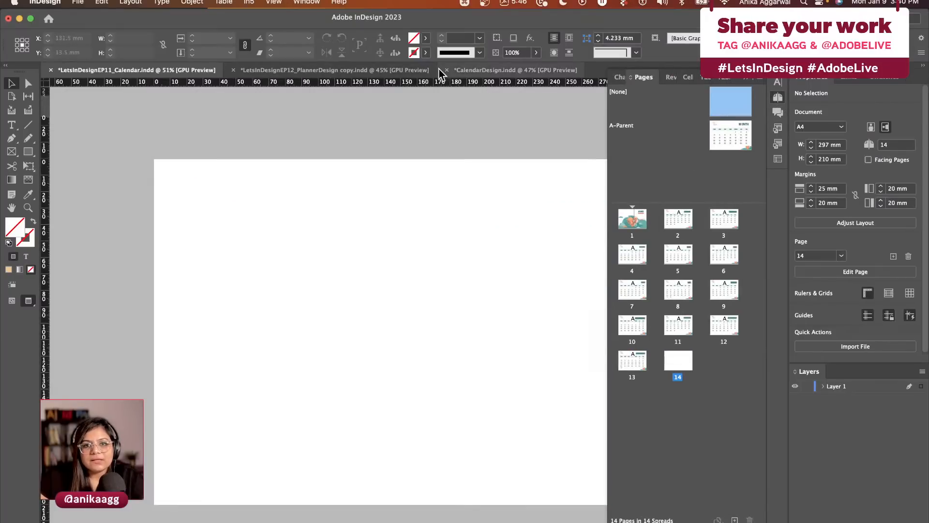
Step: Try to copy the twelve mini calendars from the planner document onto blank page 14, and undo the paste
click(401, 70)
drag(518, 473, 526, 479)
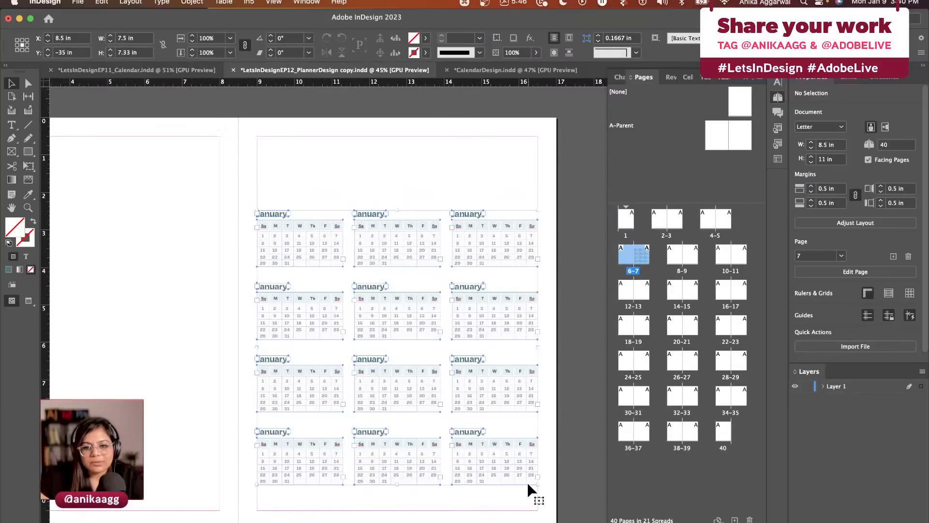
key(super+c)
click(153, 72)
key(super+v)
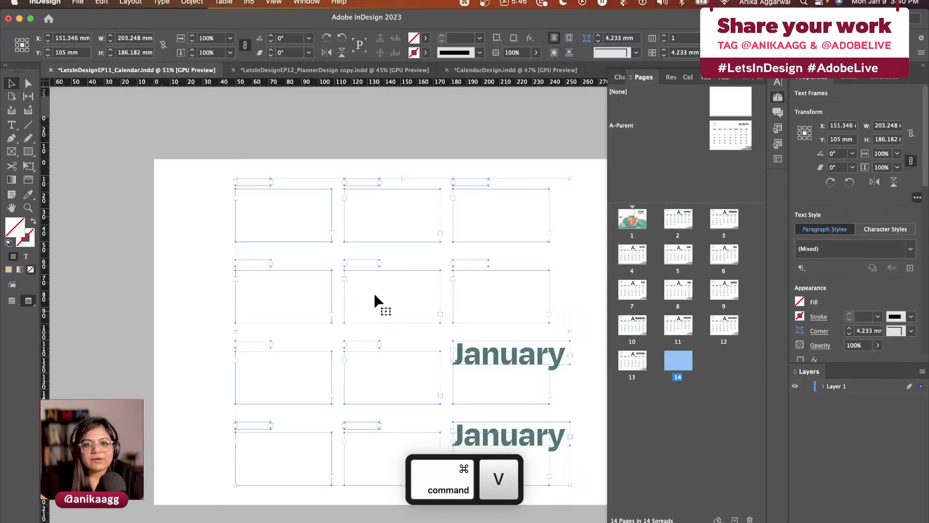
click(399, 139)
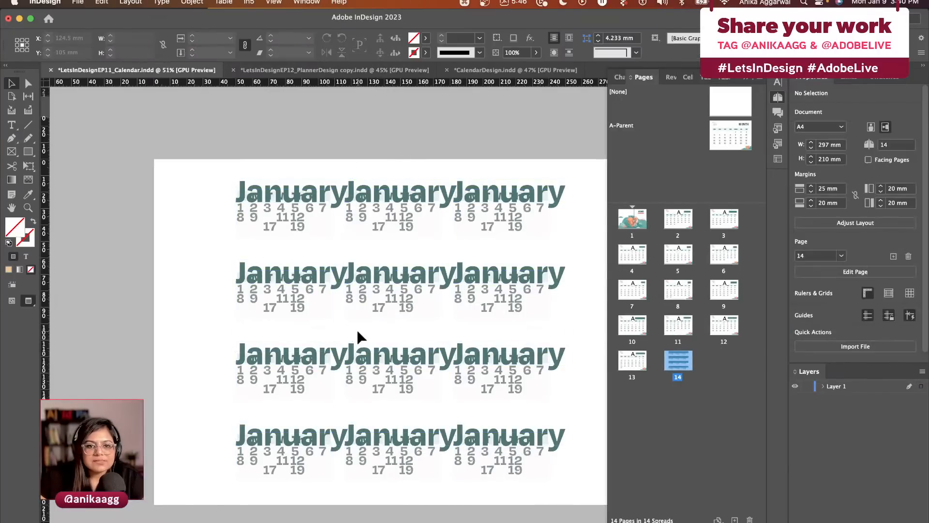
key(super+z)
Step: Capture a screenshot of the top three rows of mini calendars in the planner document, copy it and discard the screenshot file
click(390, 73)
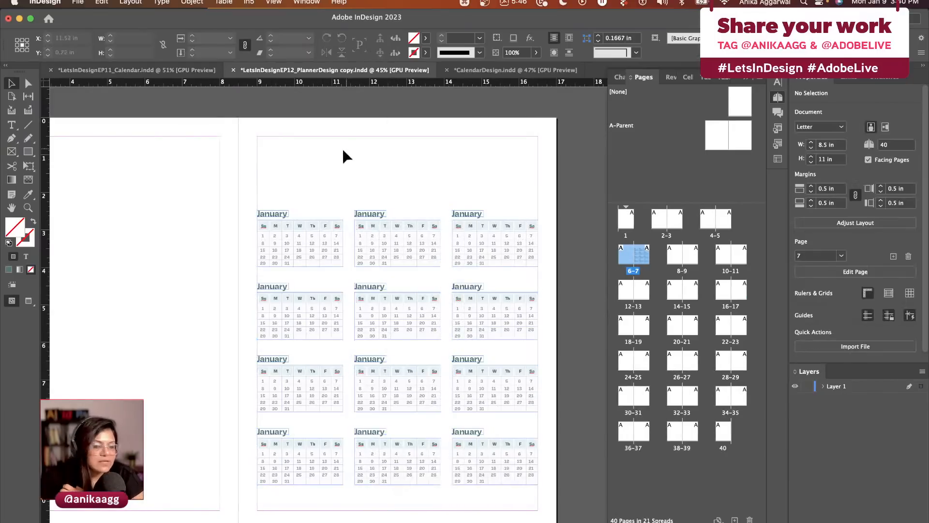
key(shift+super+4)
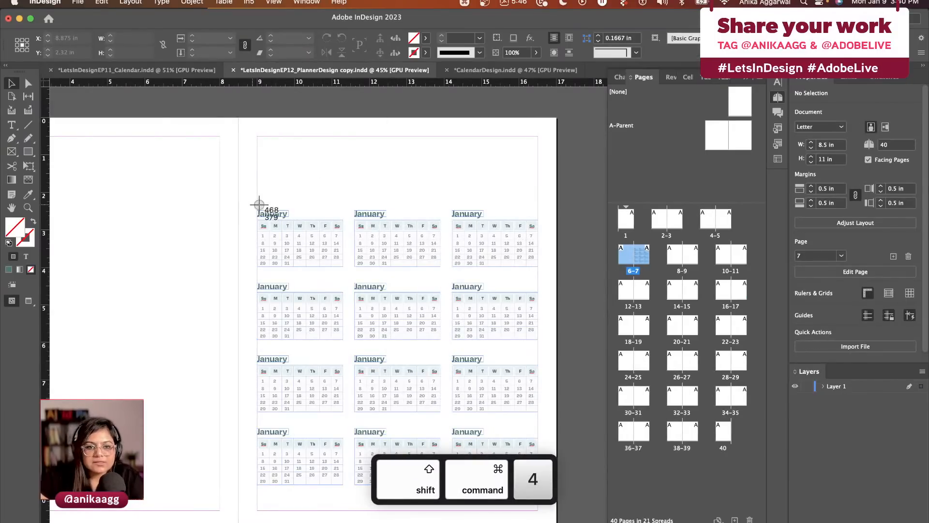
drag(252, 203, 542, 426)
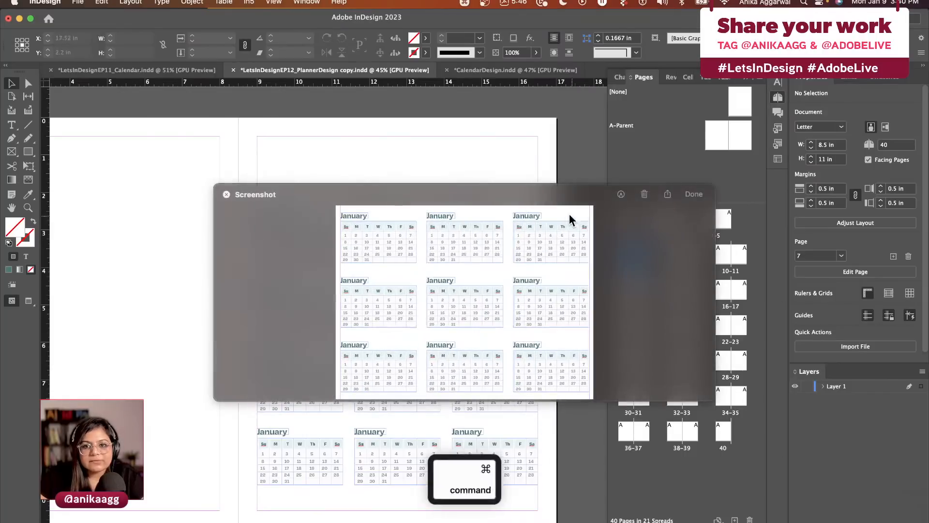
key(super+c)
click(644, 194)
Step: Paste the calendar screenshot onto page 14 of LetsInDesignEP11_Calendar.indd and place it near the page centre
click(140, 70)
key(super+v)
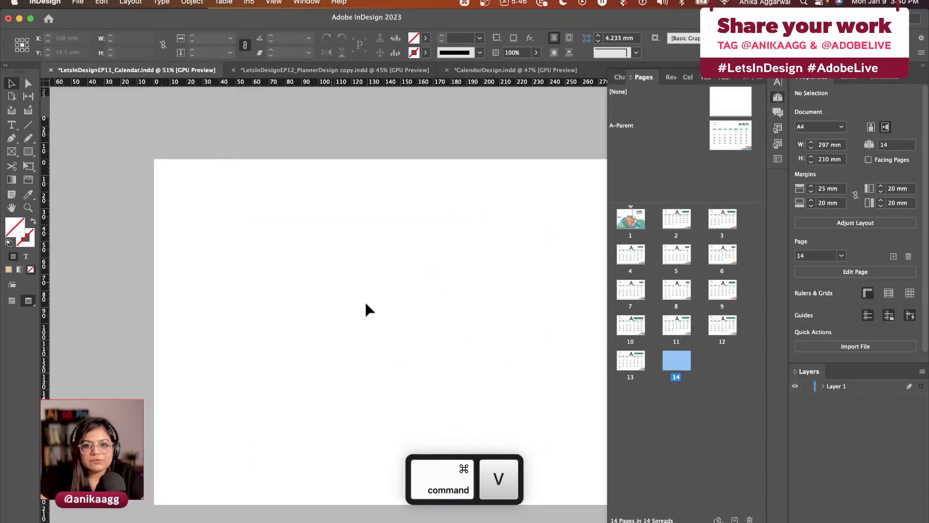
drag(415, 304, 490, 313)
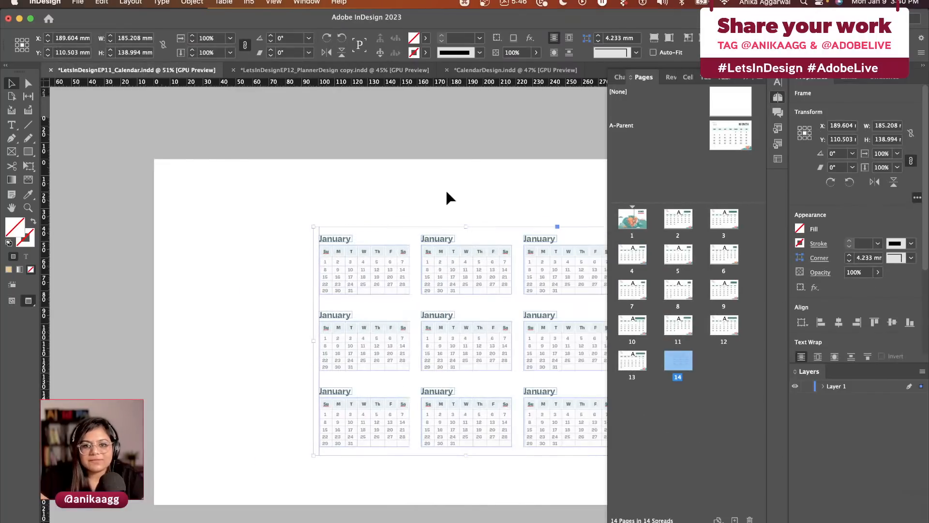
click(443, 187)
scroll(443, 186, right, 4)
scroll(444, 187, down, 2)
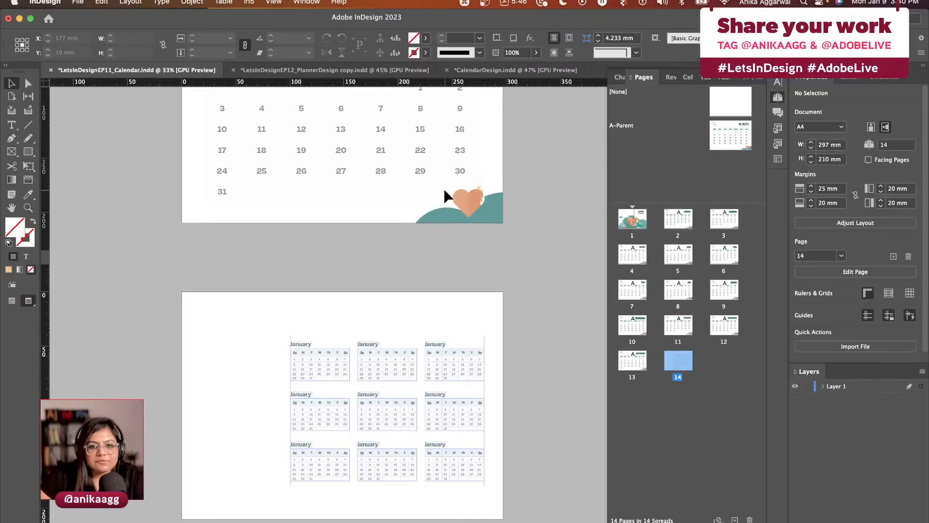
drag(389, 367, 346, 362)
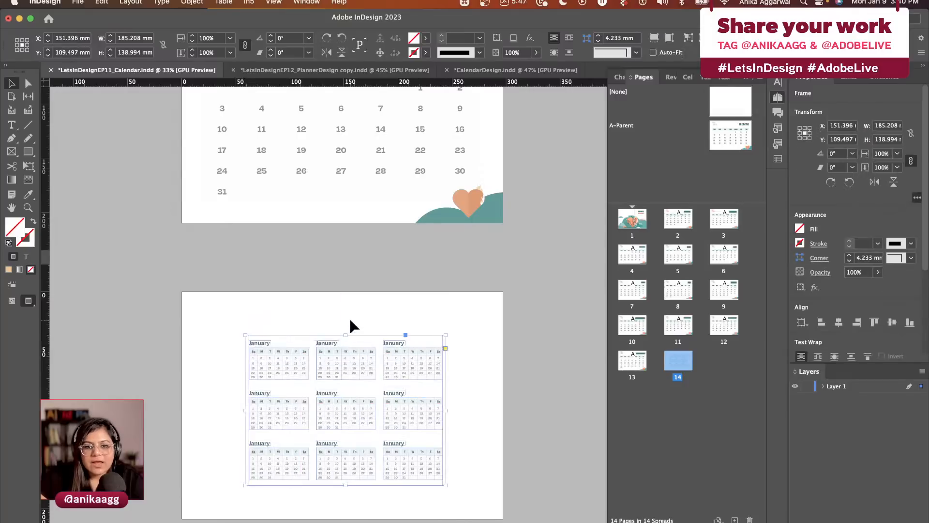
click(338, 321)
Step: On the January page, duplicate the orange circle behind the 9 onto the 10
scroll(337, 322, left, 1)
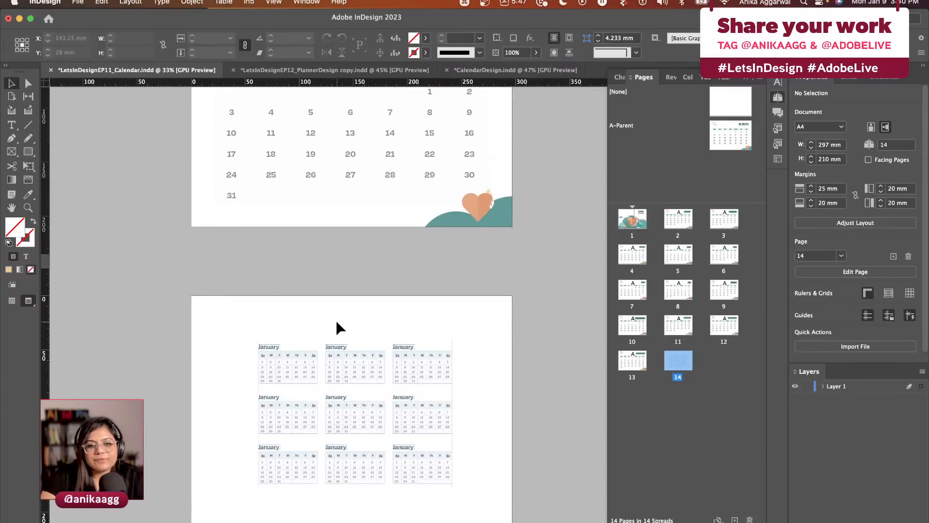
scroll(339, 271, up, 15)
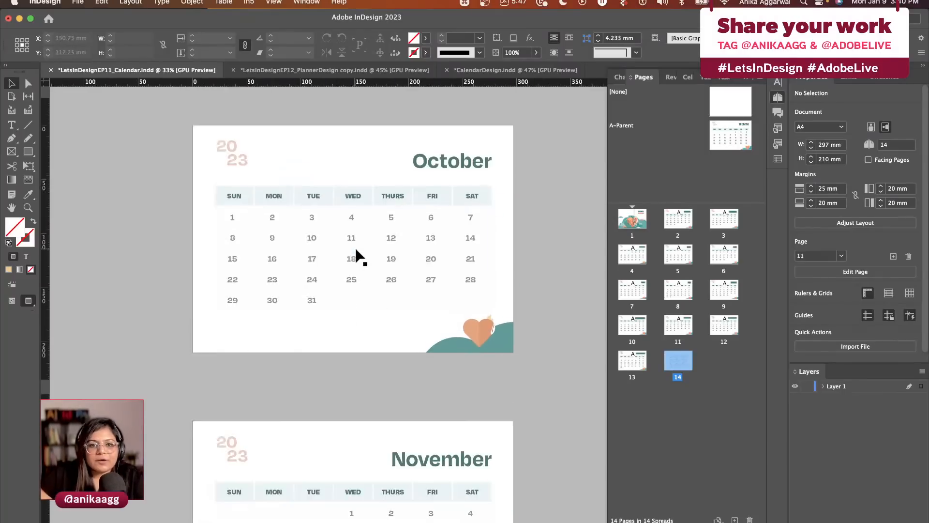
scroll(357, 255, up, 15)
scroll(358, 255, down, 5)
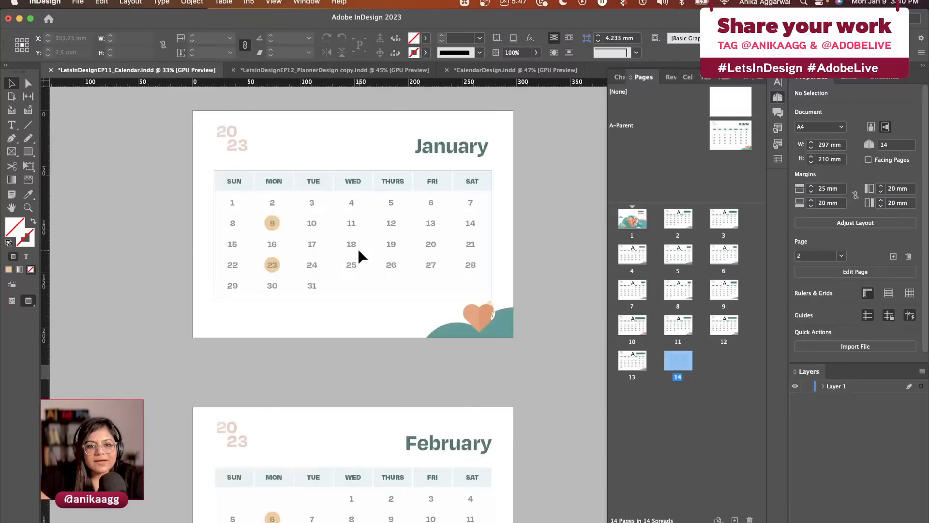
scroll(339, 249, up, 5)
scroll(340, 248, up, 5)
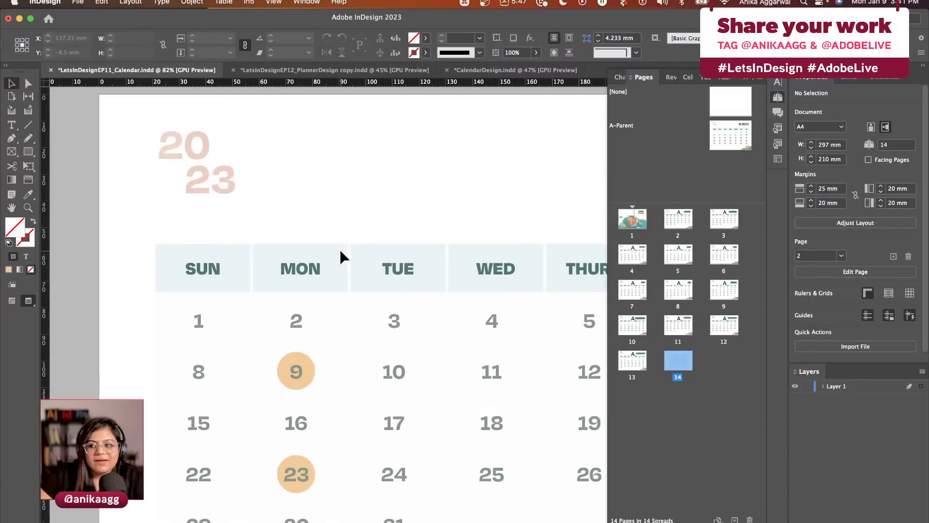
drag(311, 366, 408, 368)
click(411, 182)
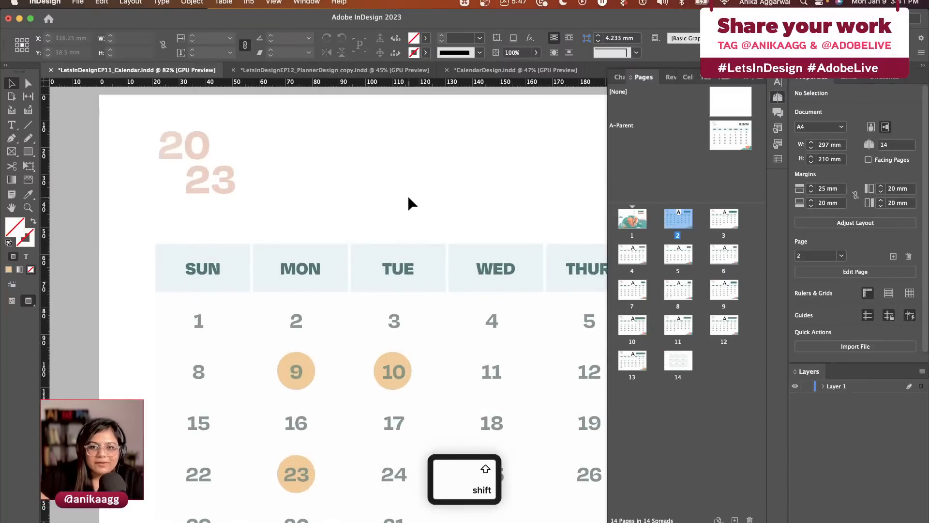
scroll(407, 196, down, 1)
scroll(408, 200, down, 4)
scroll(409, 199, down, 1)
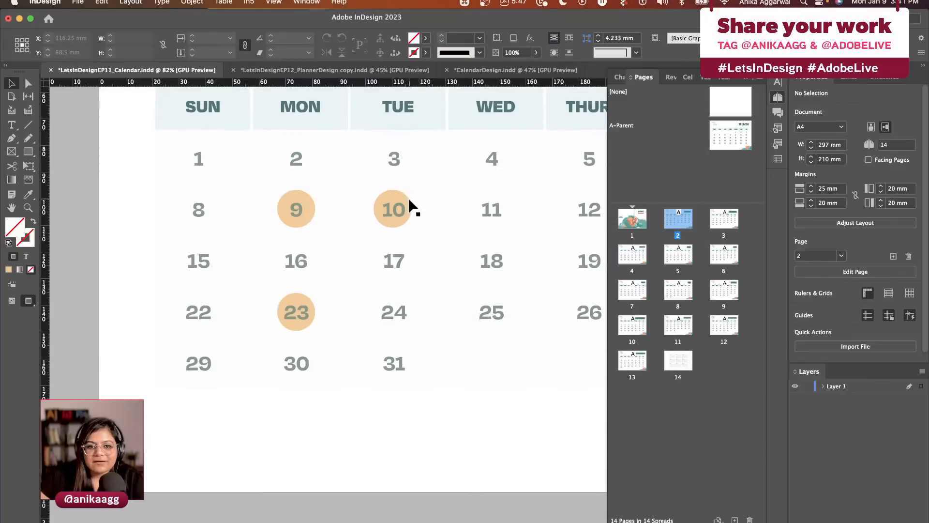
scroll(305, 314, down, 20)
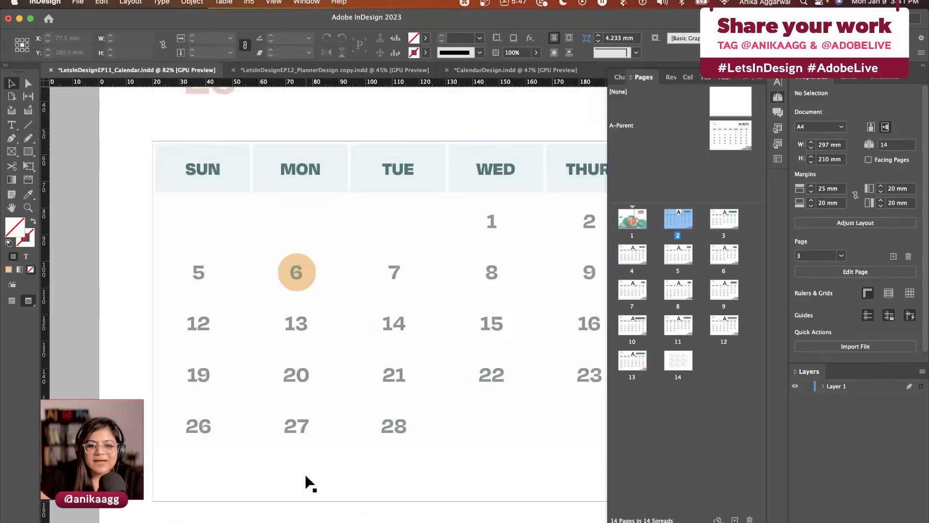
Step: In LetsInDesignEP12_PlannerDesign copy.indd, duplicate the top middle mini calendar's January heading into the empty space above the calendars
scroll(299, 305, up, 10)
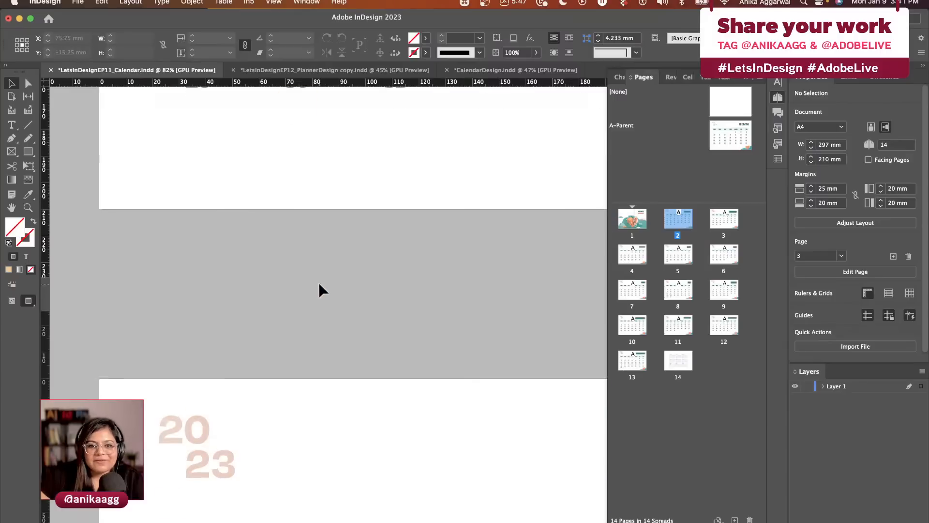
scroll(387, 423, down, 10)
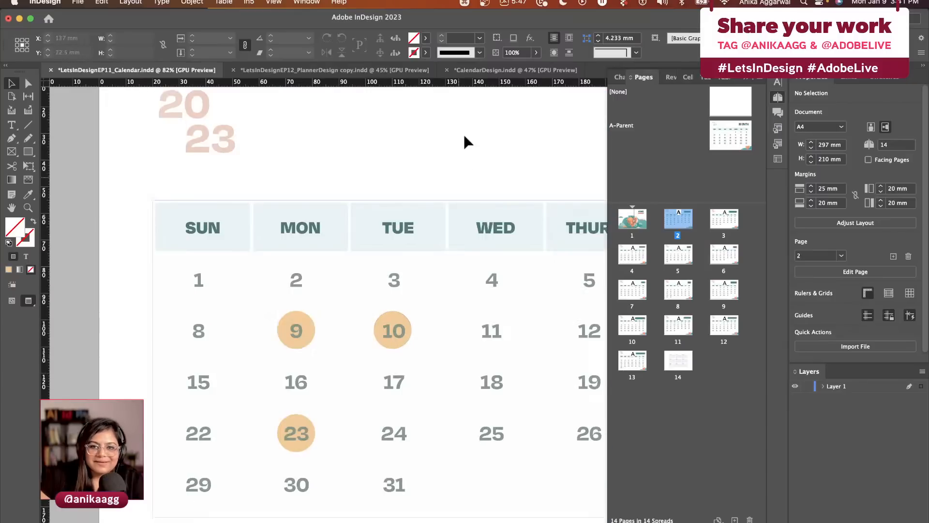
click(349, 71)
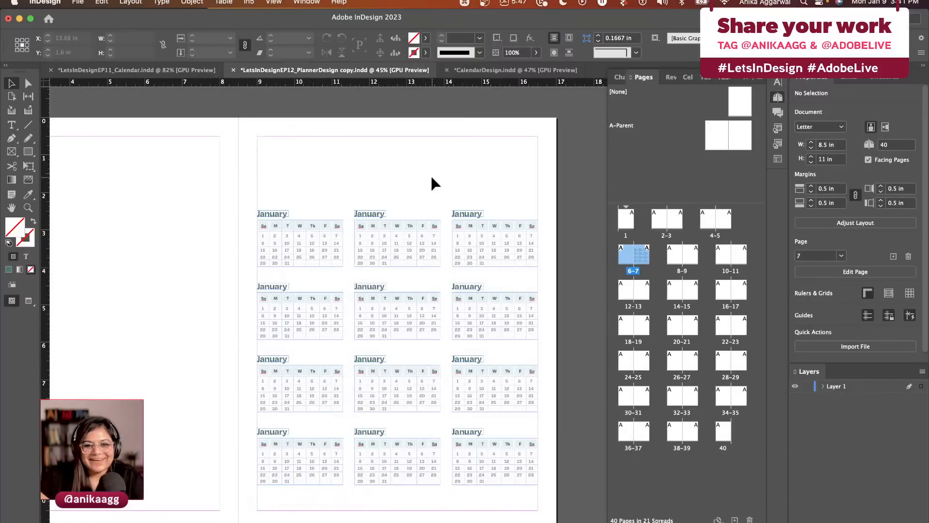
scroll(370, 184, up, 1)
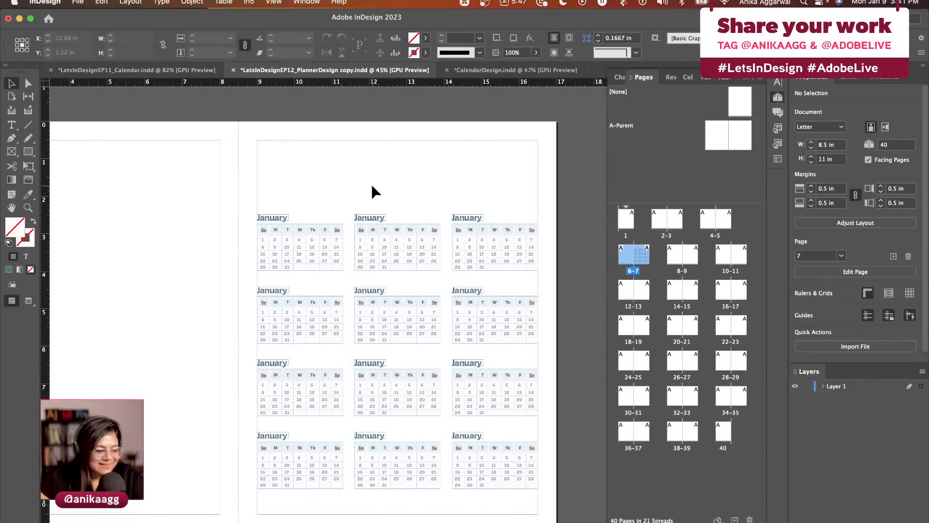
key(alt)
drag(366, 223, 387, 182)
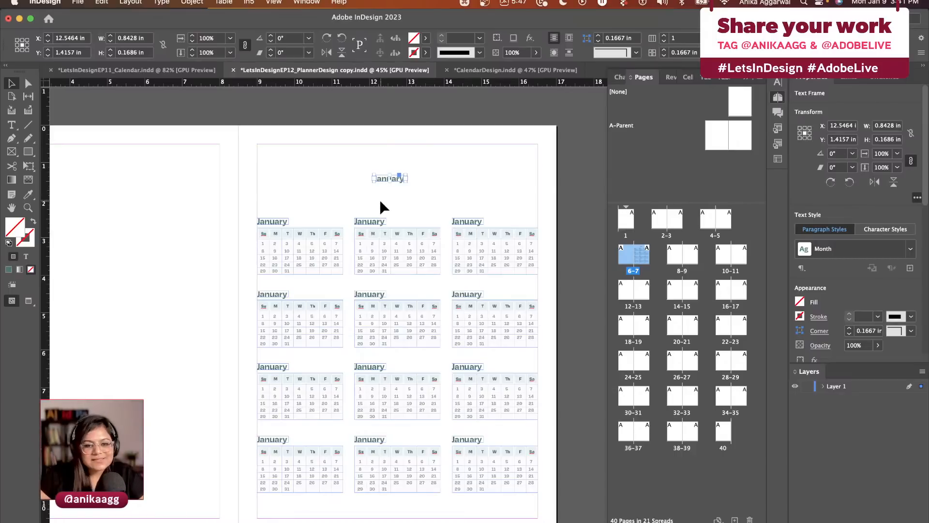
Step: Replace the duplicated heading's text with "CALENDAR 2023"
scroll(382, 183, up, 5)
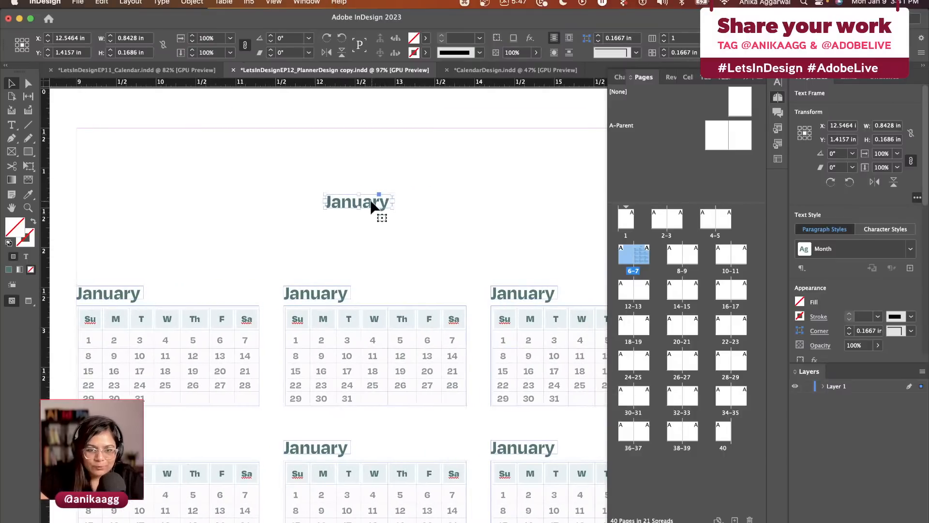
double_click(372, 203)
text(CALENDA)
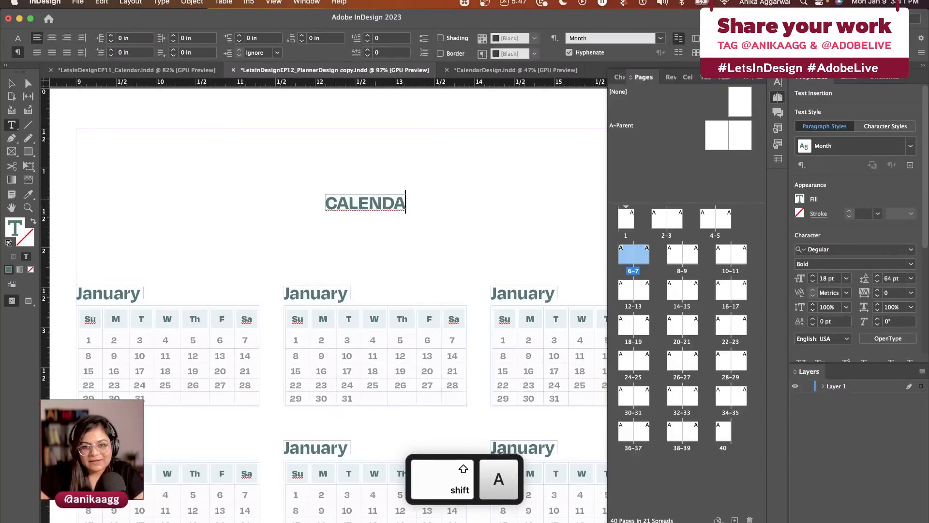
text(R 2023)
key(Escape)
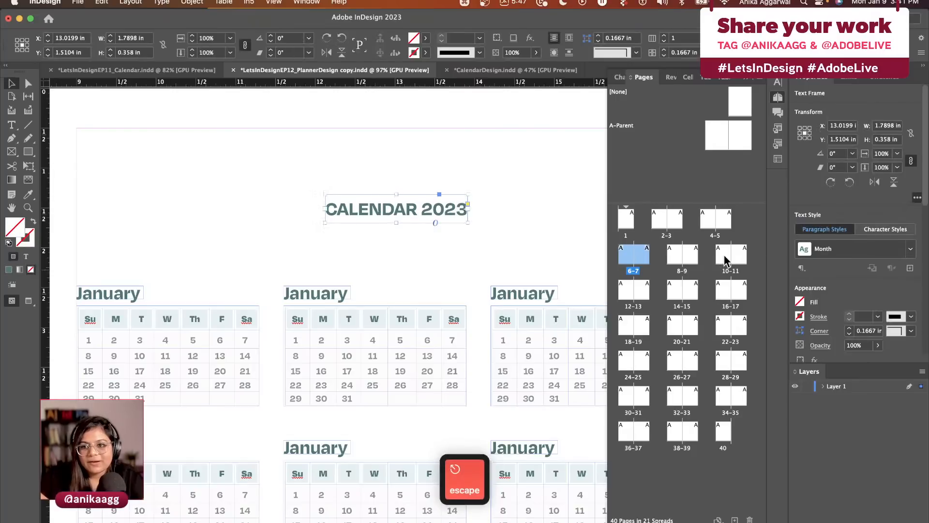
Step: Set the font size of the CALENDAR 2023 title to 30 pt
double_click(408, 210)
key(super+a)
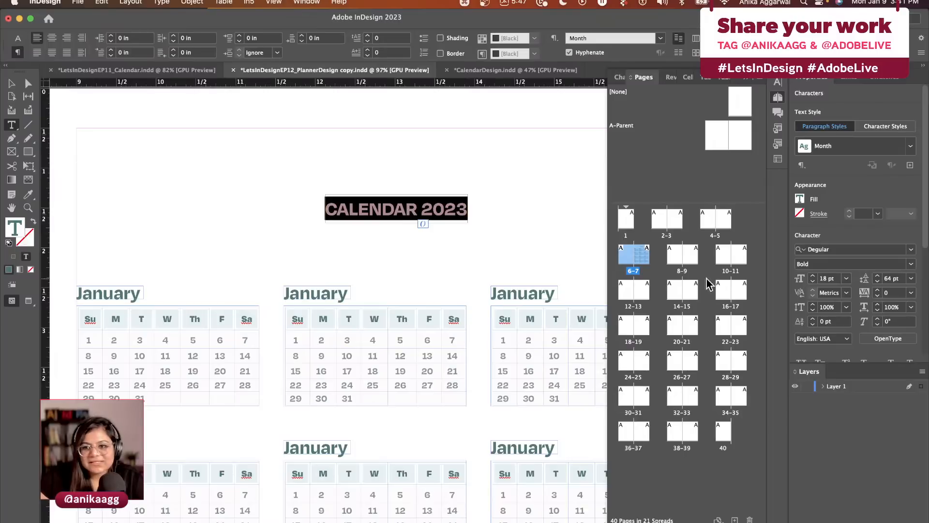
click(846, 278)
click(835, 408)
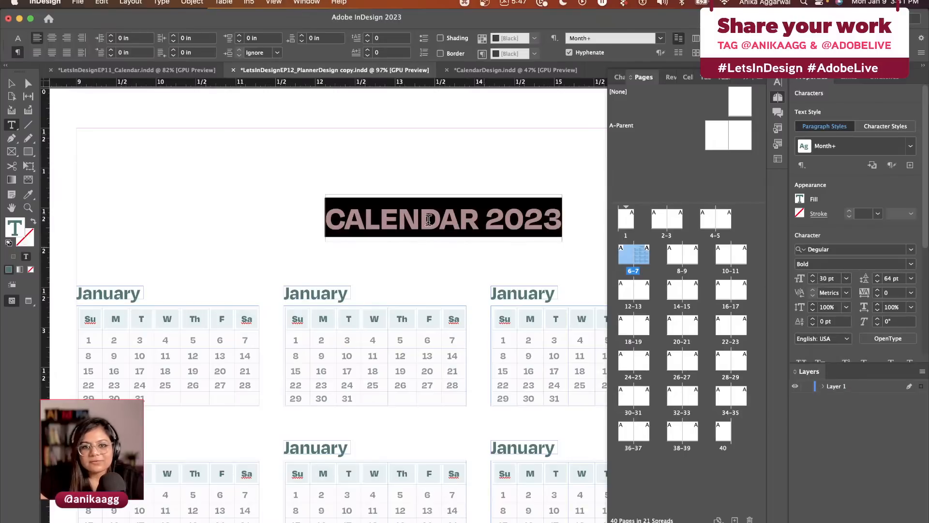
key(Escape)
Step: Move the CALENDAR 2023 title above the first column of mini calendars, flush with page 7's left margin
drag(459, 226, 484, 196)
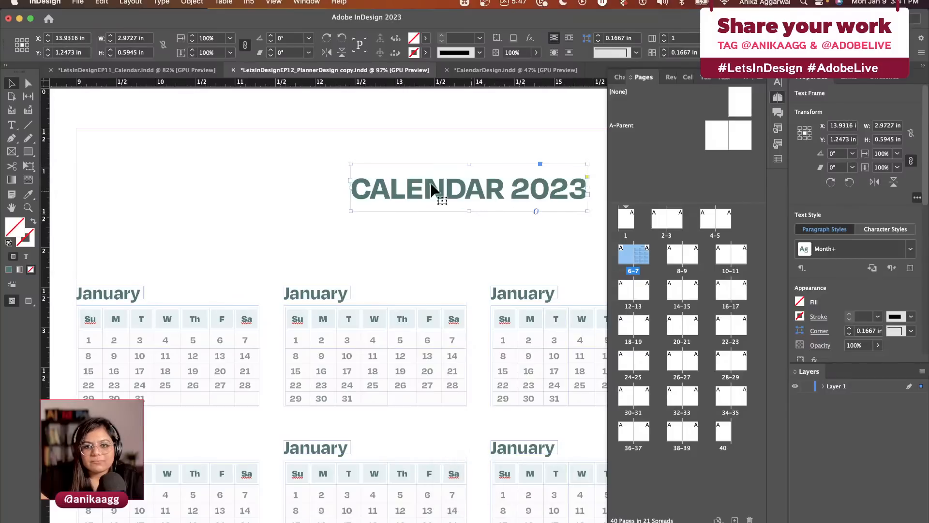
click(275, 168)
scroll(274, 168, down, 3)
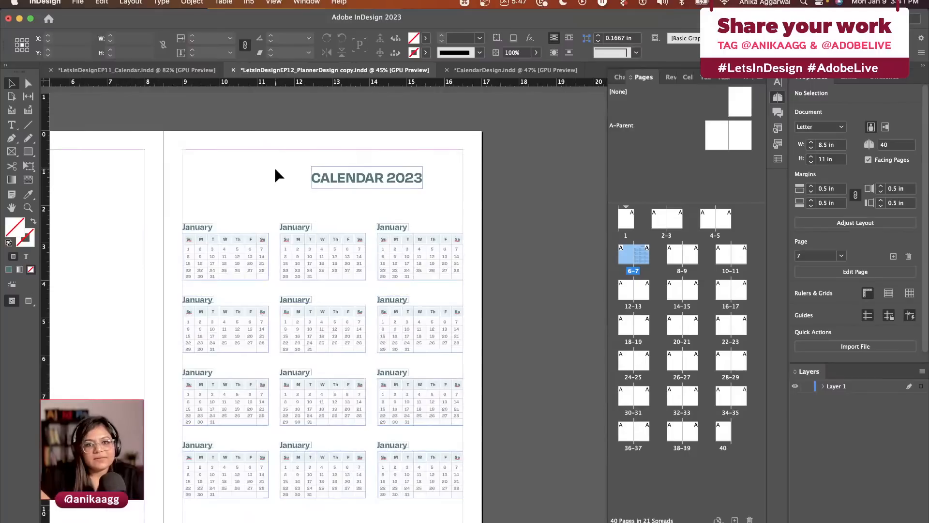
drag(365, 176, 233, 178)
click(367, 205)
key(w)
key(w)
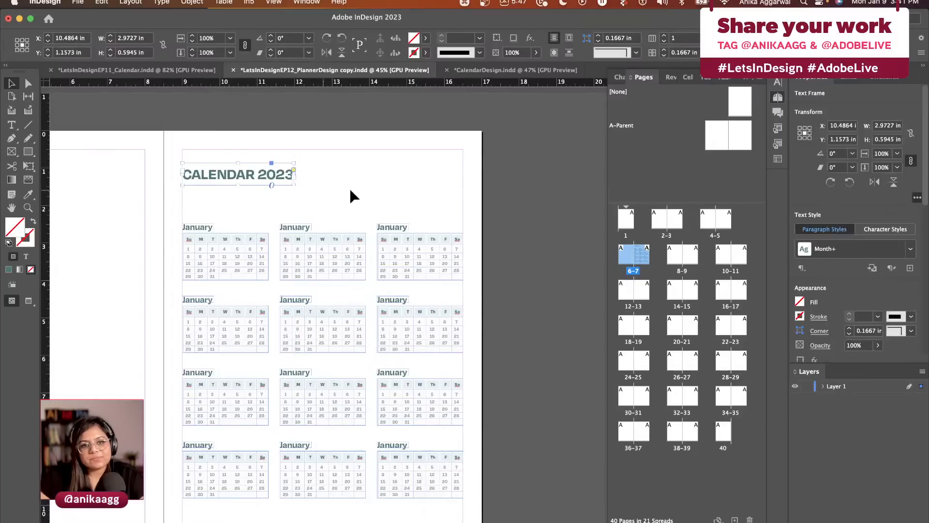
Step: Preview spread 6–7 without guides and frame edges to examine the titled year-overview page
click(349, 188)
key(w)
scroll(347, 186, left, 5)
scroll(346, 186, down, 5)
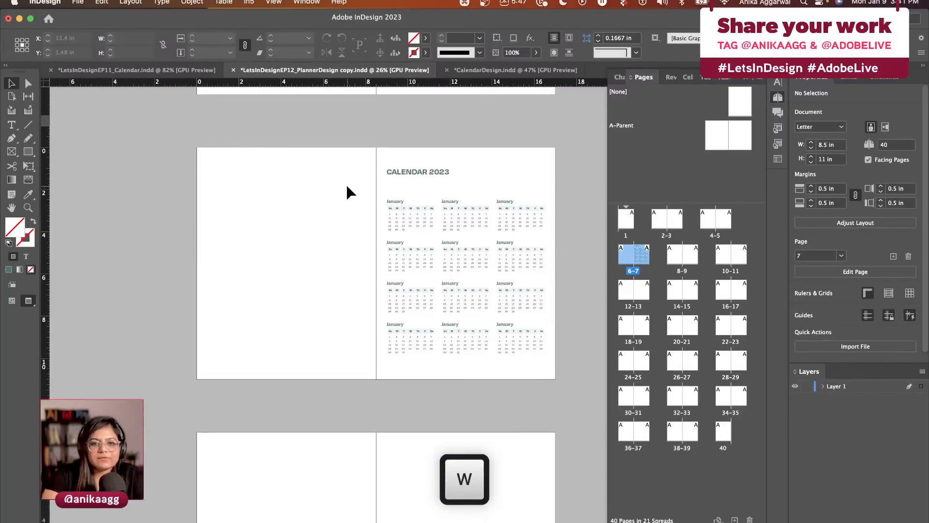
scroll(347, 186, left, 1)
scroll(346, 186, up, 3)
scroll(347, 192, right, 2)
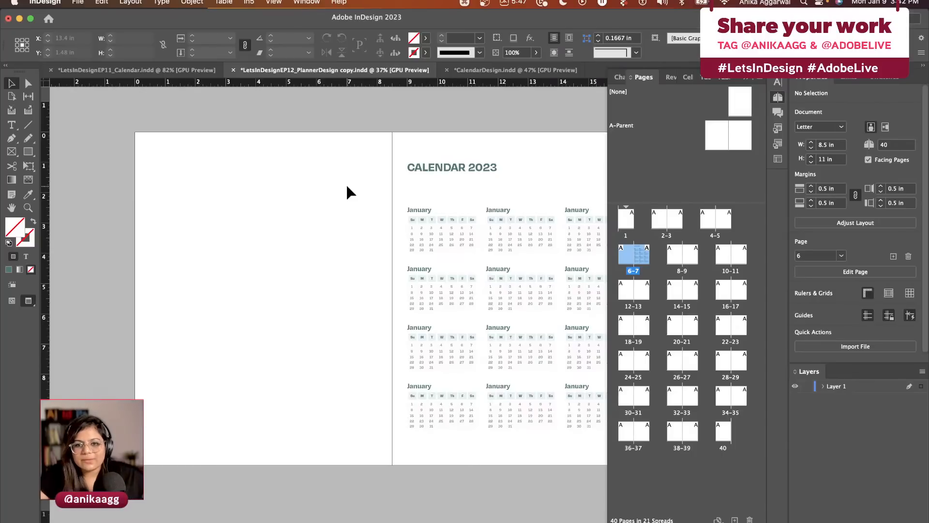
Step: Open the A-Parent spread and rename the parent to "Monthly View", keeping the prefix A
click(707, 143)
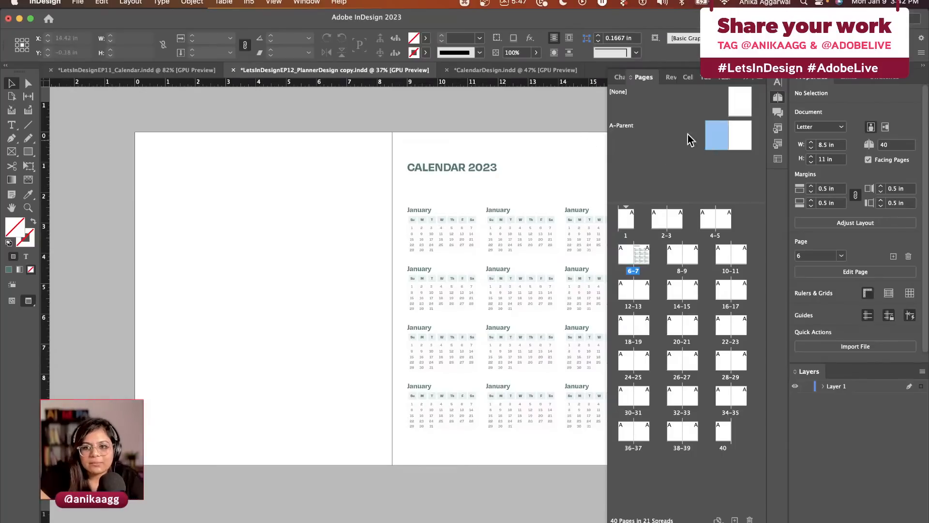
double_click(627, 127)
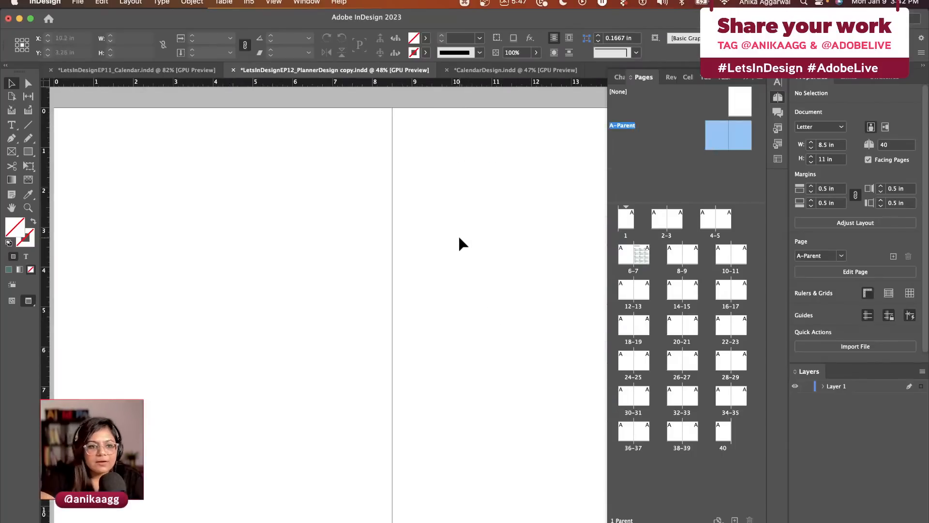
scroll(415, 260, down, 3)
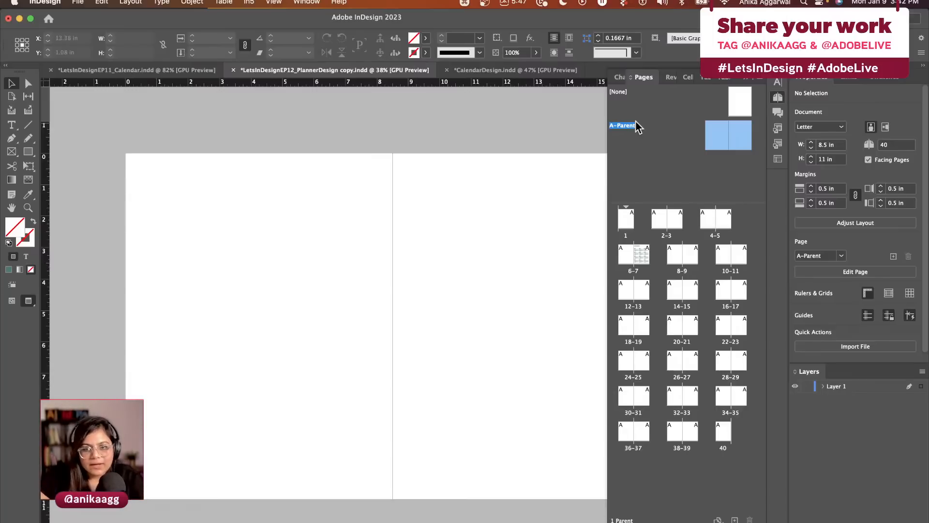
right_click(722, 141)
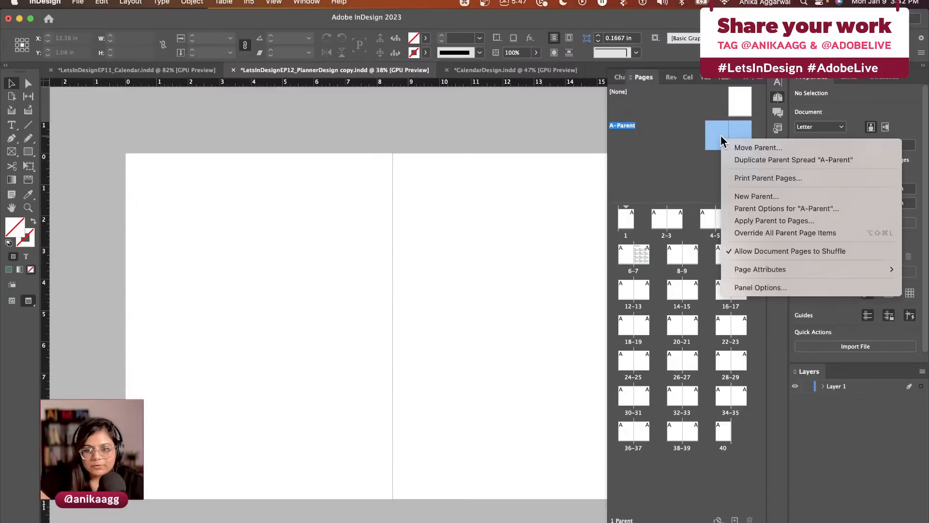
click(756, 208)
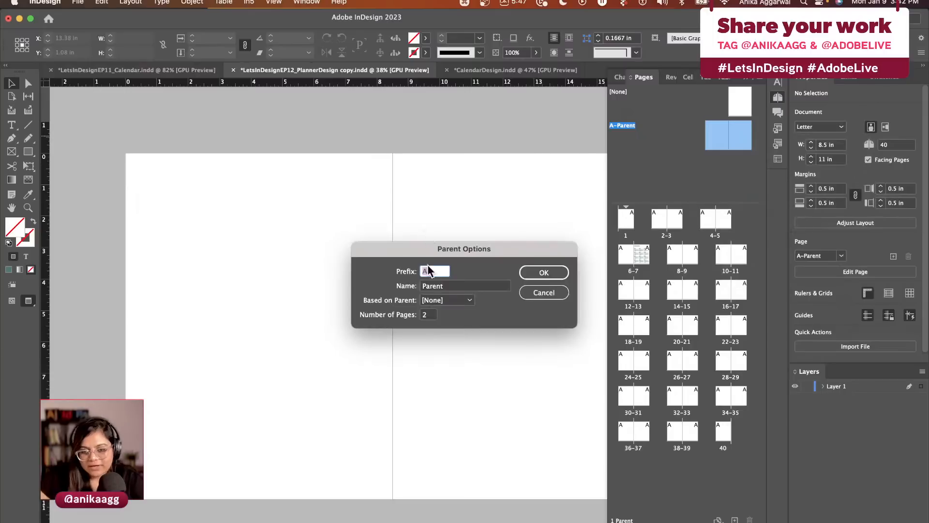
double_click(458, 288)
text(Mon)
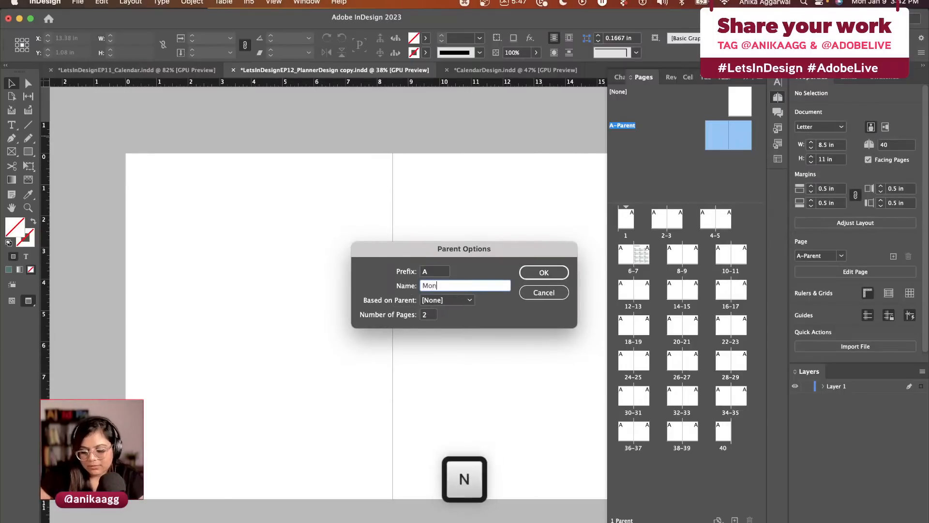
text(thly View)
key(Return)
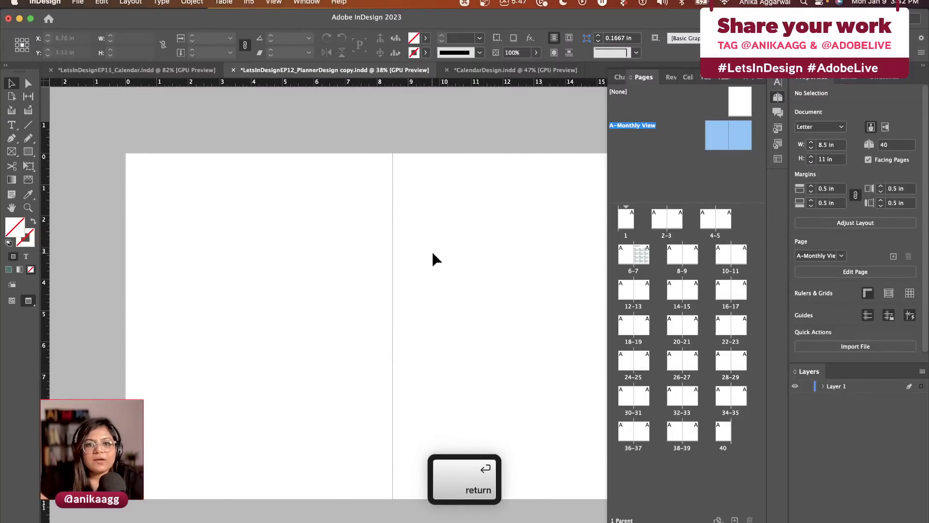
key(s)
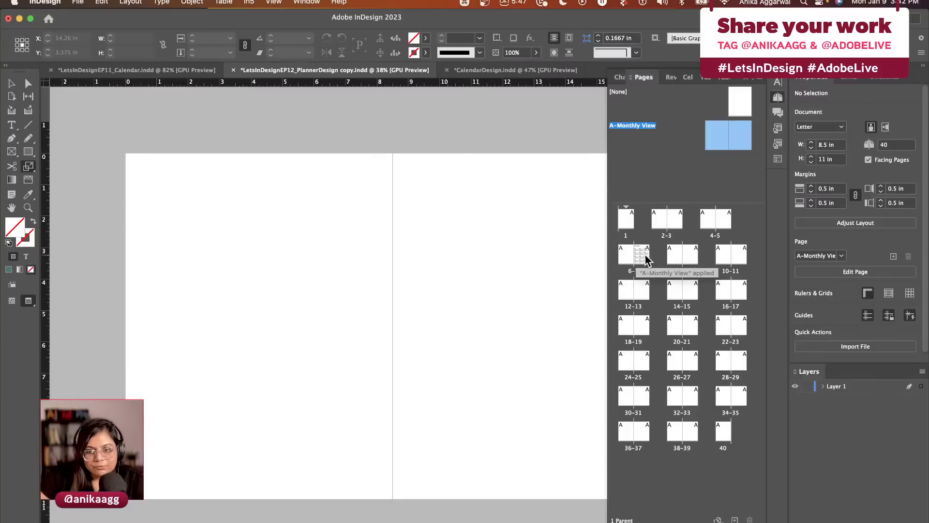
drag(715, 149, 680, 256)
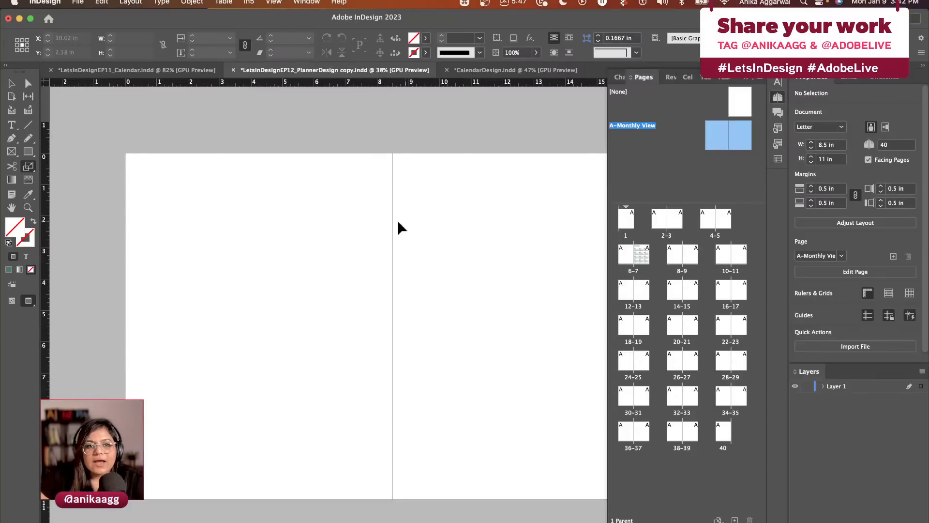
Step: Show the parent spread's margins and examine the January layouts in LetsInDesignEP11_Calendar.indd and CalendarDesign.indd for reference
key(w)
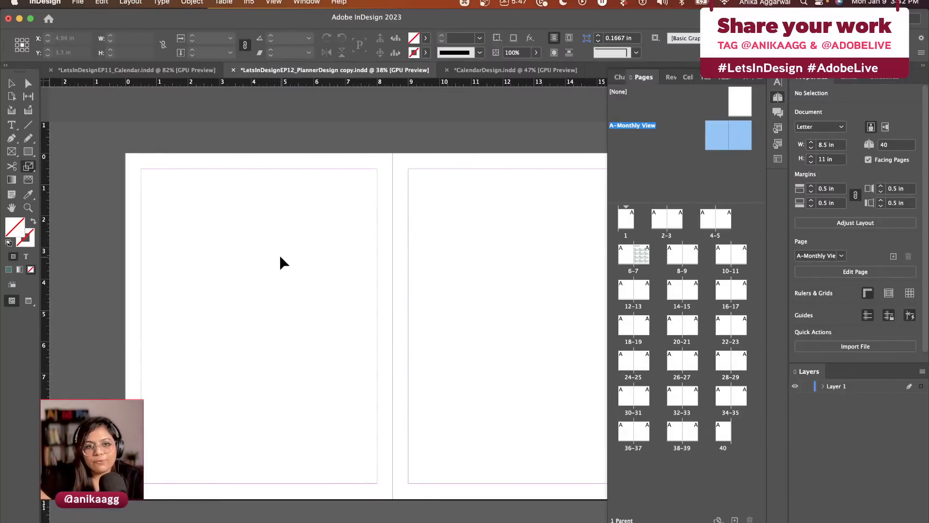
click(160, 70)
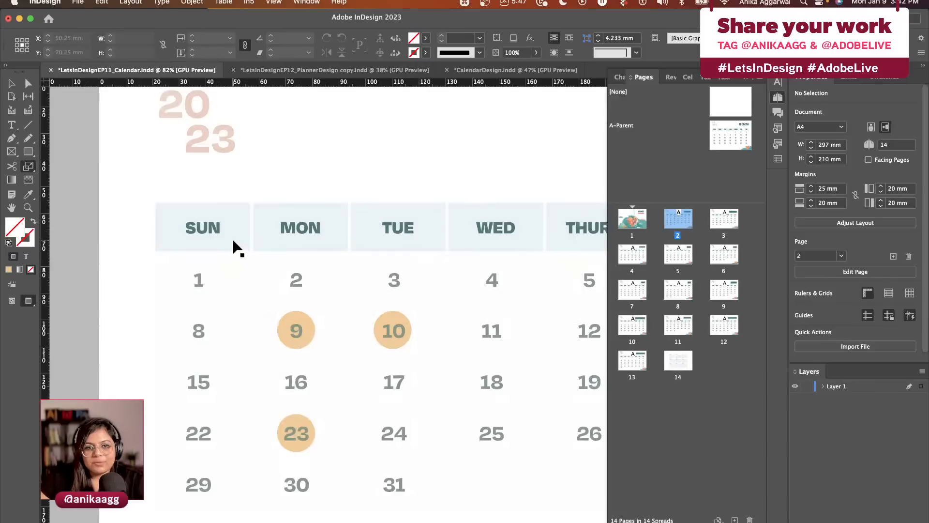
scroll(513, 325, down, 10)
scroll(508, 322, down, 2)
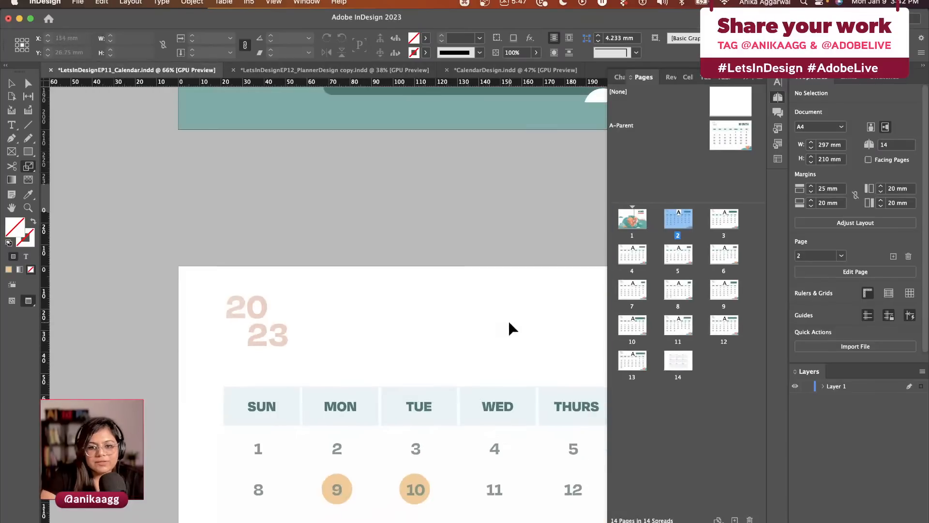
scroll(508, 322, down, 4)
scroll(508, 321, right, 3)
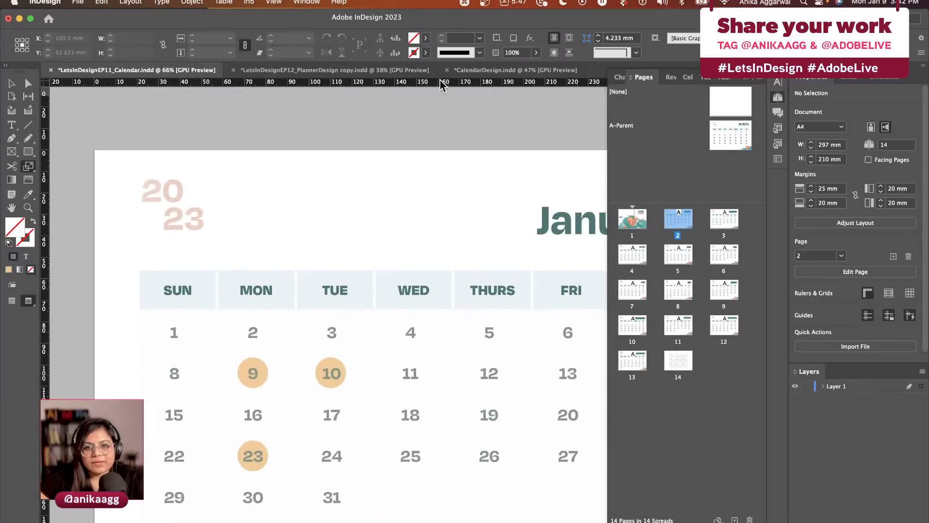
click(465, 71)
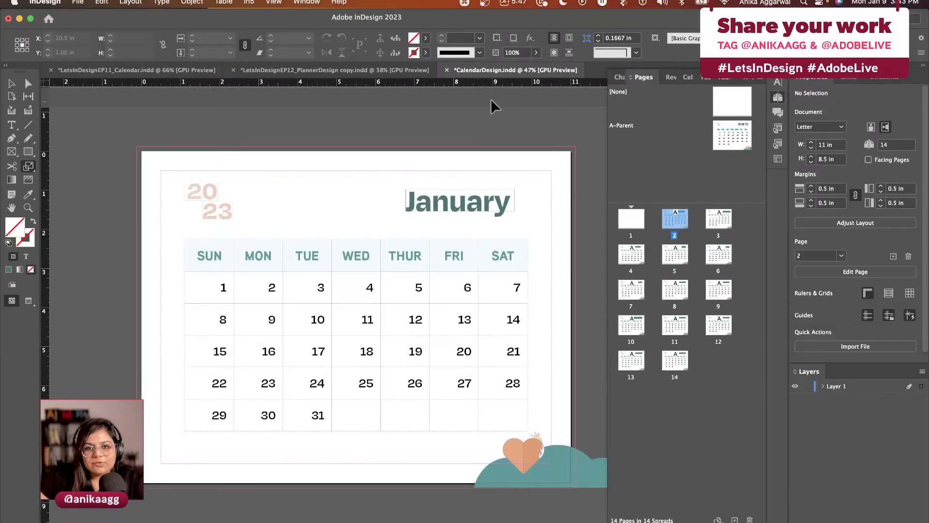
click(369, 72)
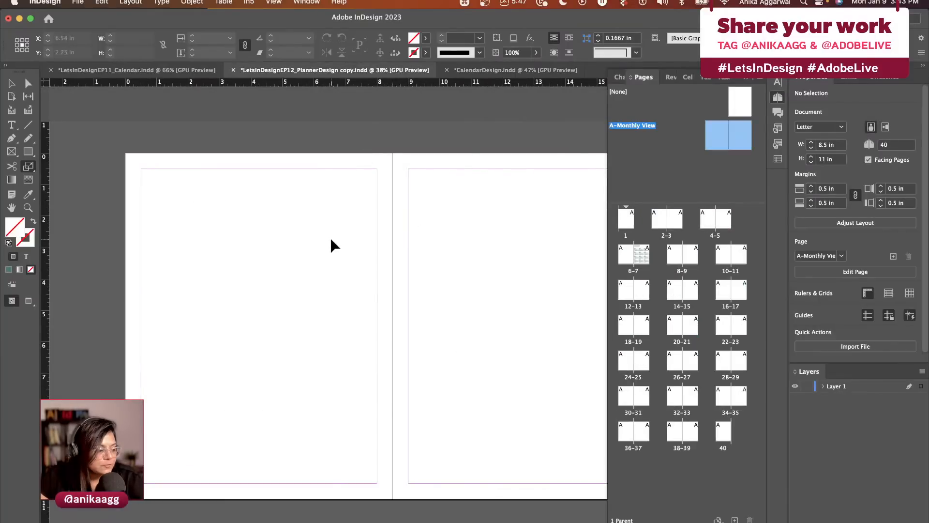
Step: Create a table with 5 body rows, 5 columns and 1 header row, spanning margin to margin on the parent's left page
click(223, 2)
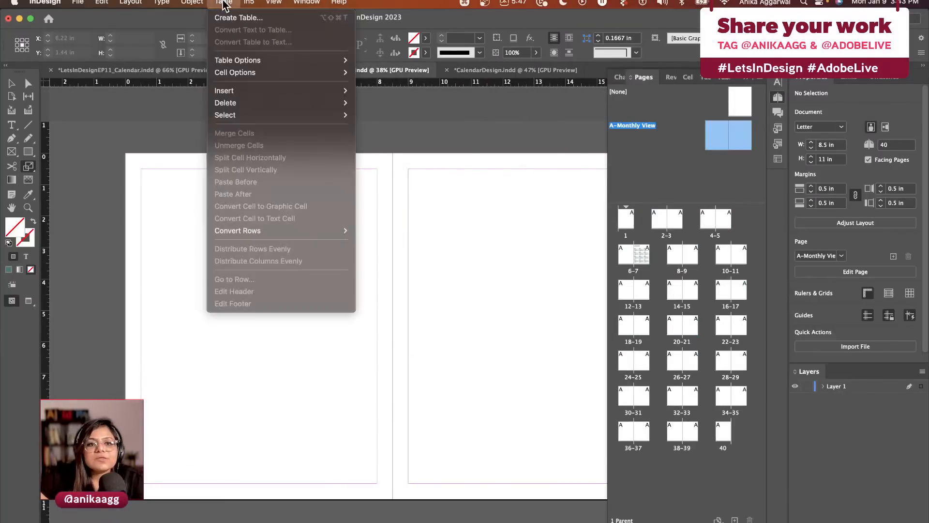
click(233, 19)
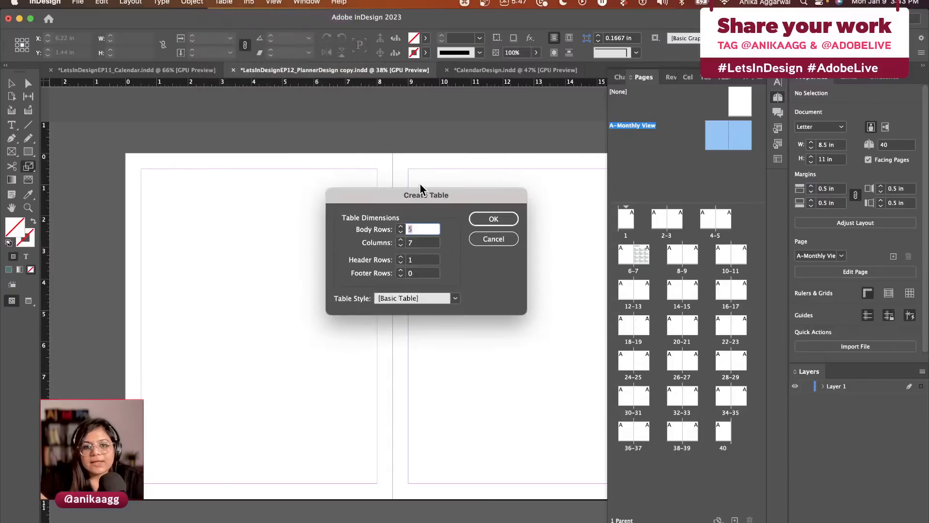
drag(421, 187, 521, 246)
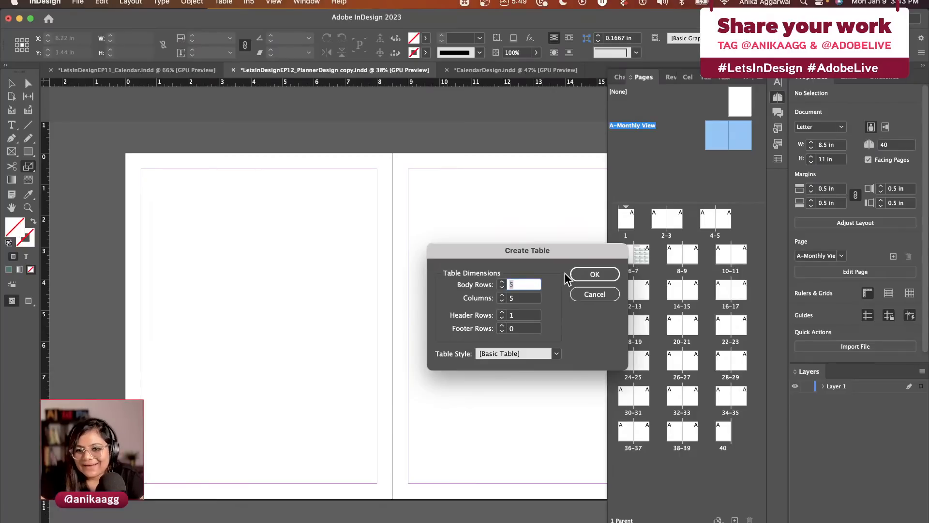
click(589, 274)
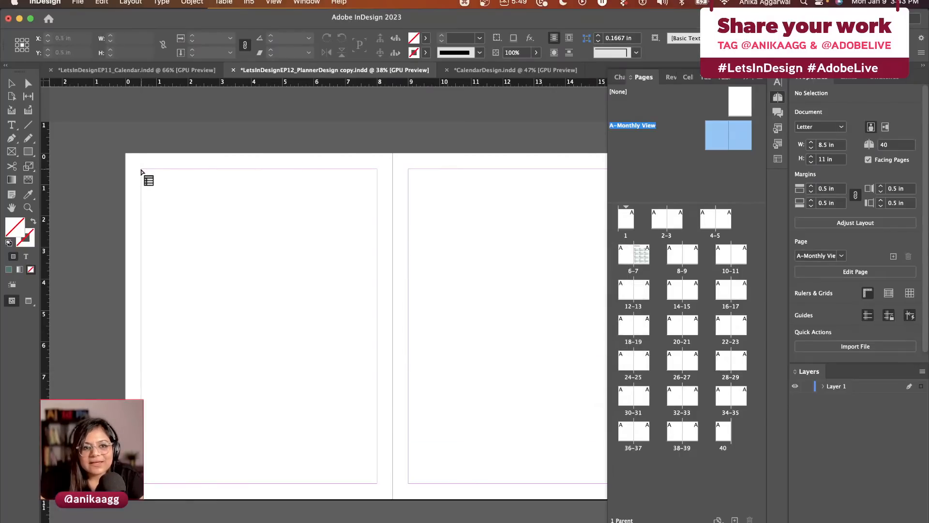
drag(141, 170, 376, 411)
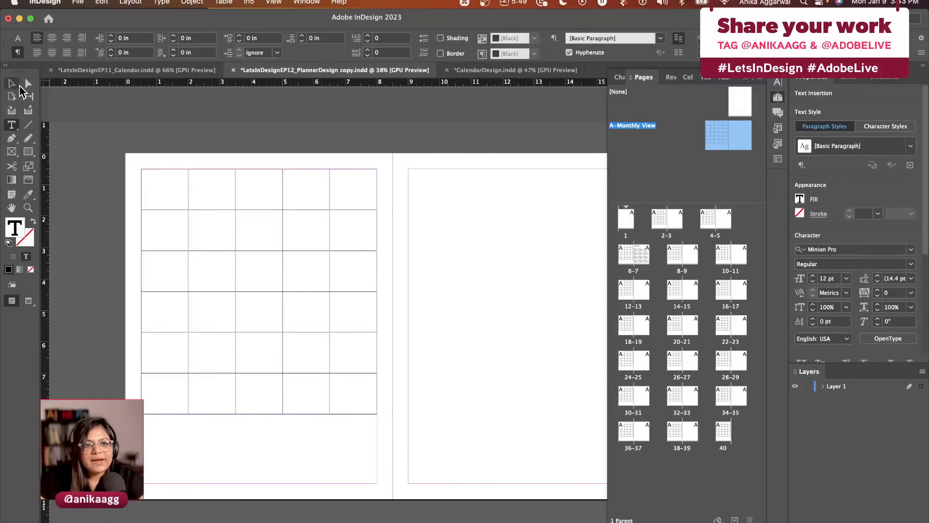
Step: Apply the Days cell style to the header row of the left page's table
click(12, 84)
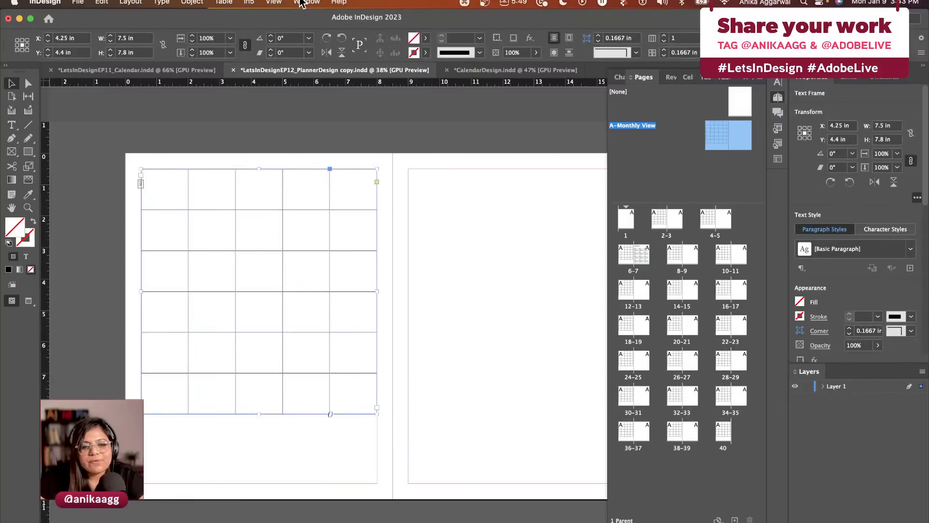
click(299, 3)
mouse_move(428, 303)
click(587, 290)
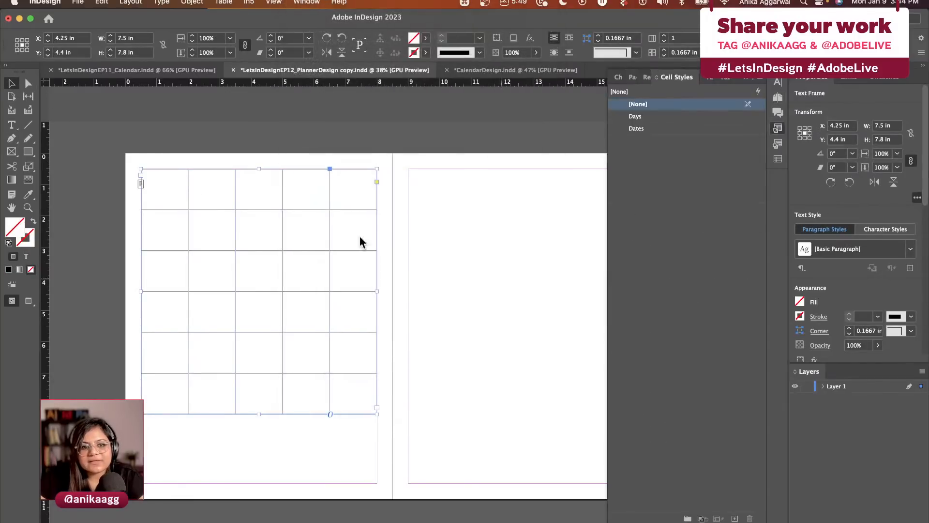
double_click(186, 191)
drag(183, 191, 353, 201)
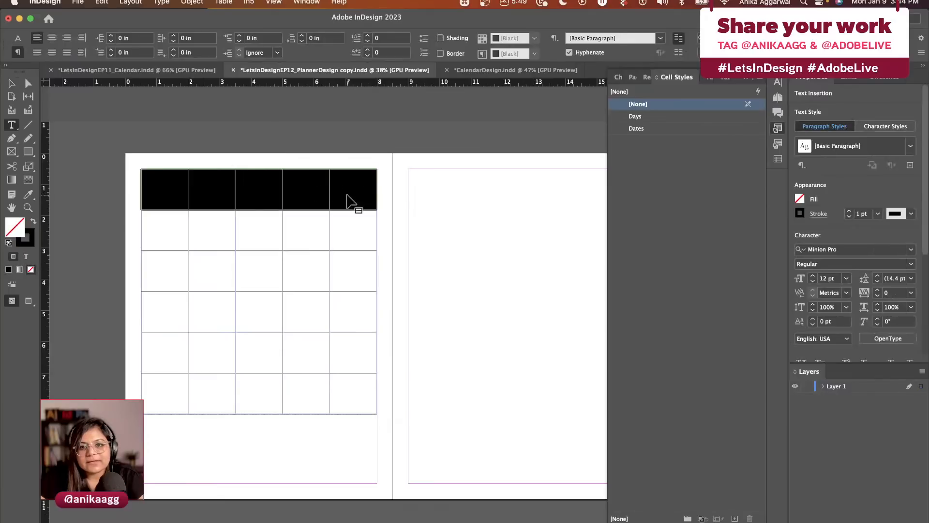
click(639, 118)
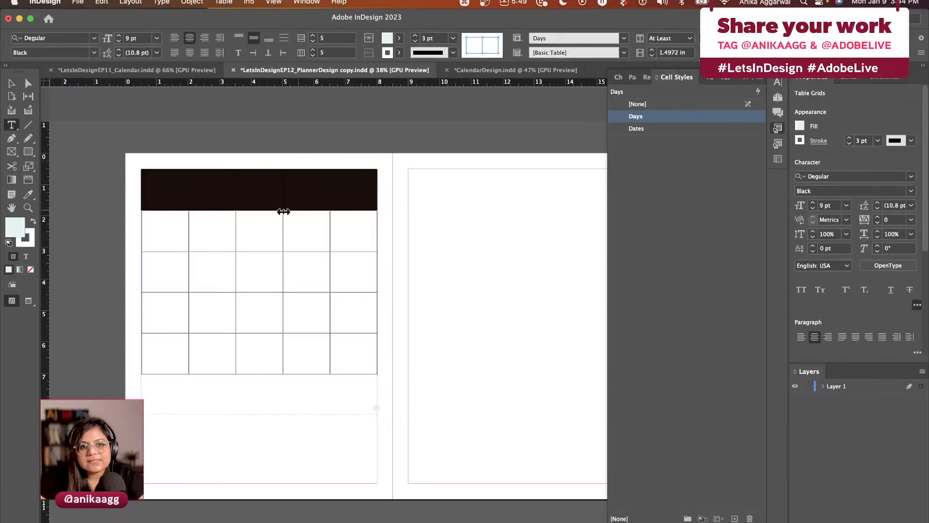
Step: Apply the Dates cell style to the visible body rows of the left page's table
click(161, 233)
drag(161, 233, 333, 408)
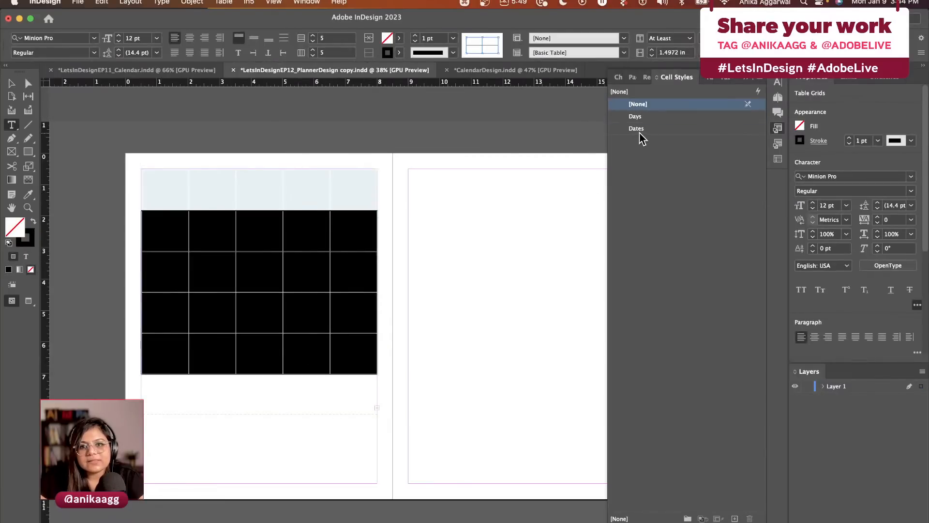
click(638, 129)
click(12, 84)
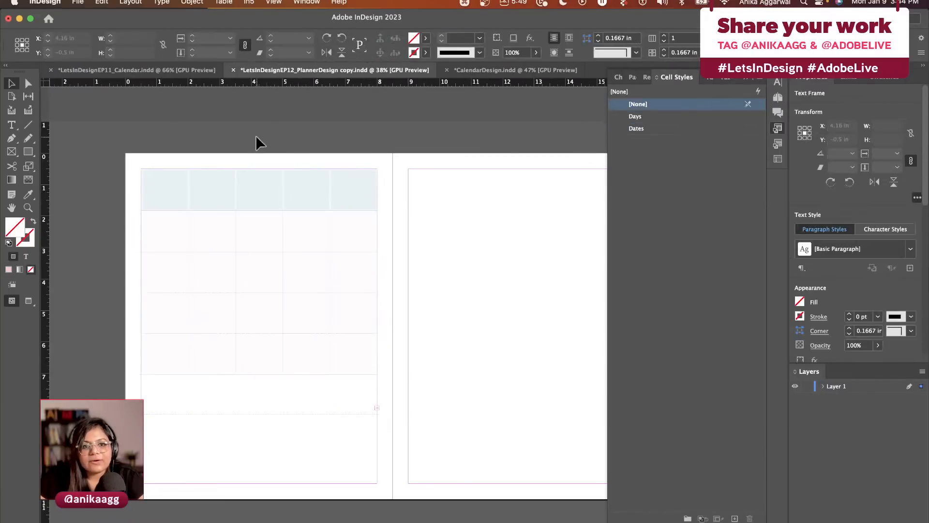
Step: Extend the left table's frame to about 8.82 in high and apply the Dates cell style to its last body row
drag(260, 415, 259, 446)
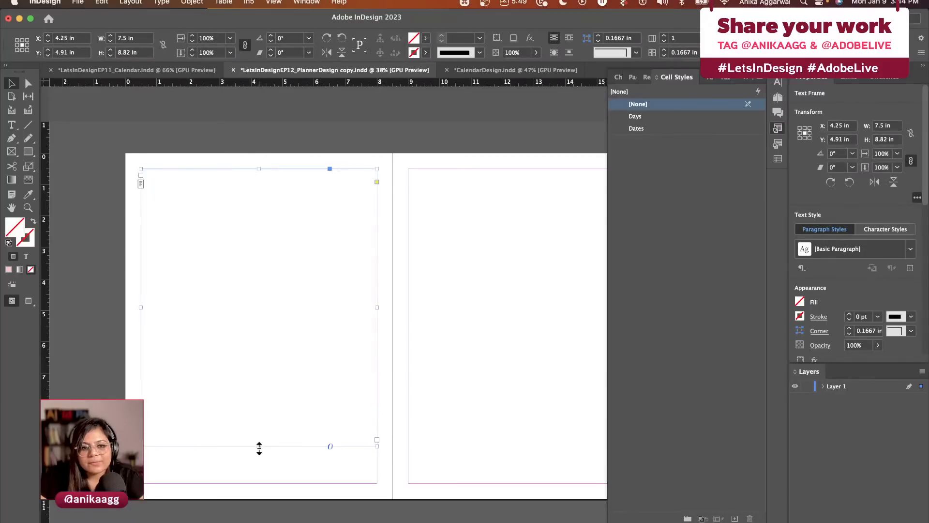
double_click(230, 408)
drag(167, 396, 365, 404)
click(636, 129)
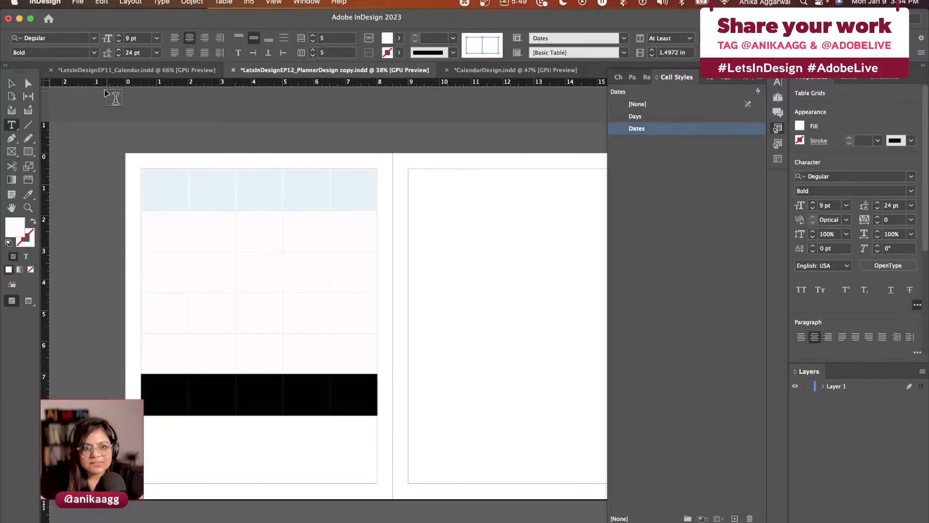
click(11, 84)
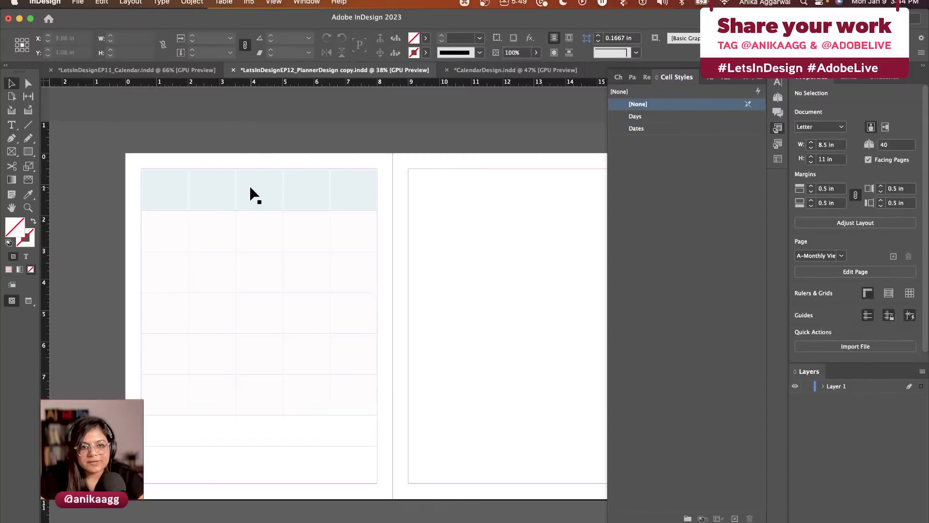
drag(218, 193, 442, 184)
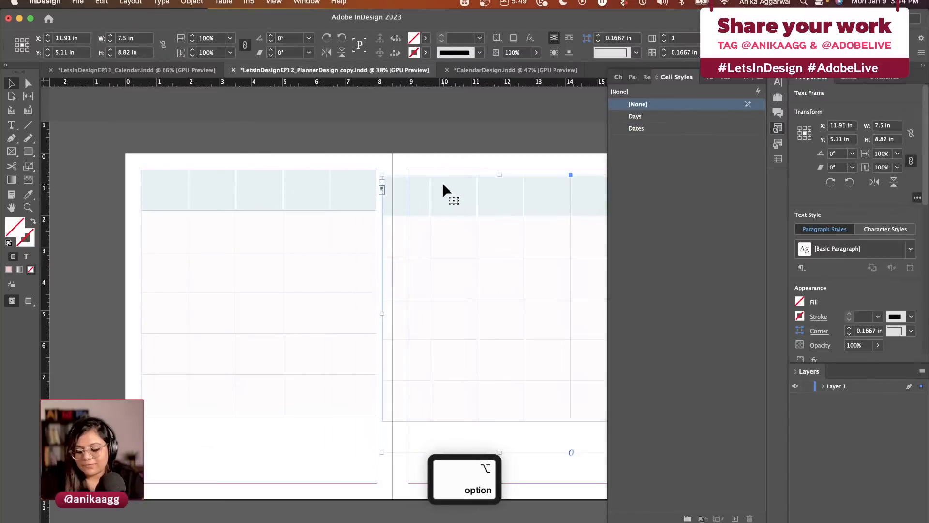
key(BackSpace)
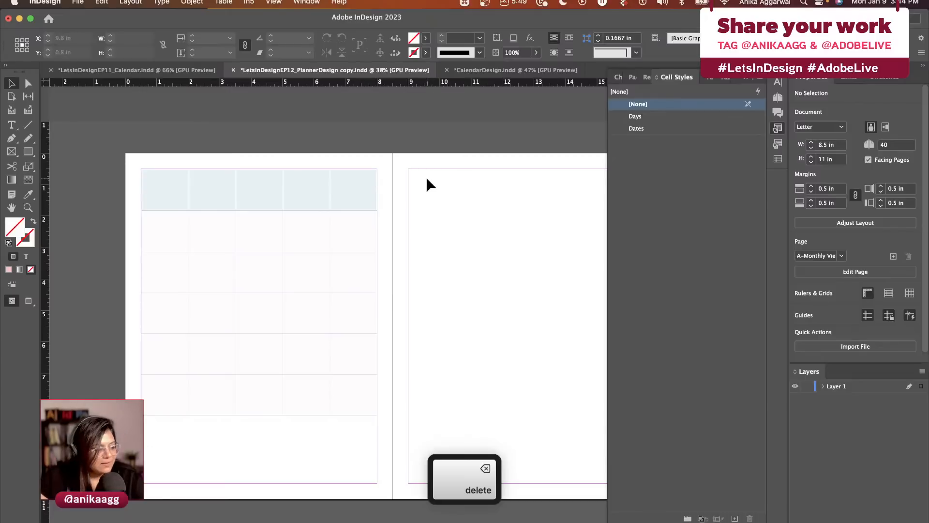
scroll(427, 179, right, 2)
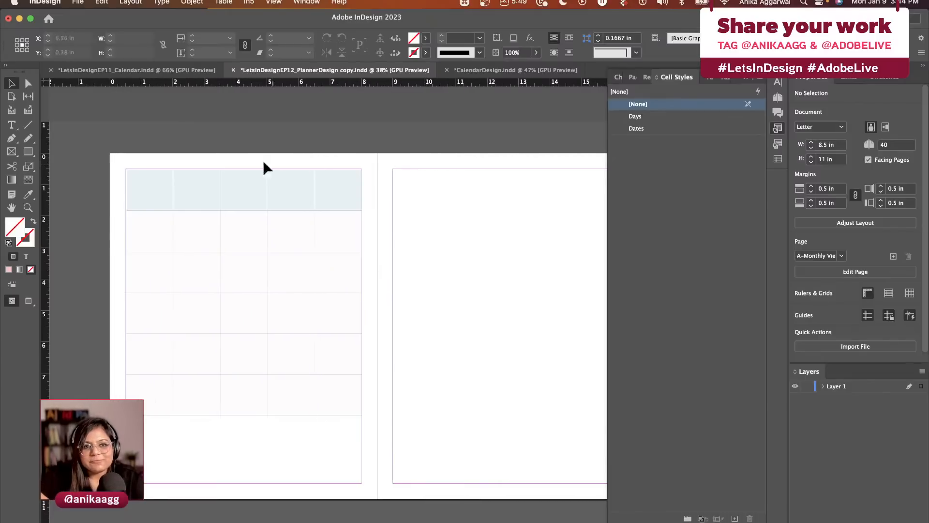
Step: Create a table with 5 body rows, 2 columns and 1 header row from the right page's upper inner margin, about 4.52 in wide
click(224, 2)
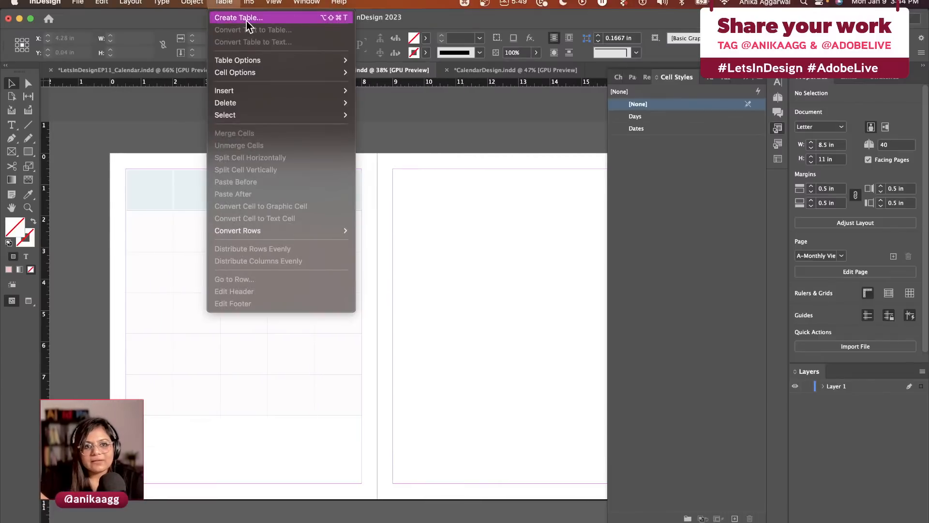
click(238, 14)
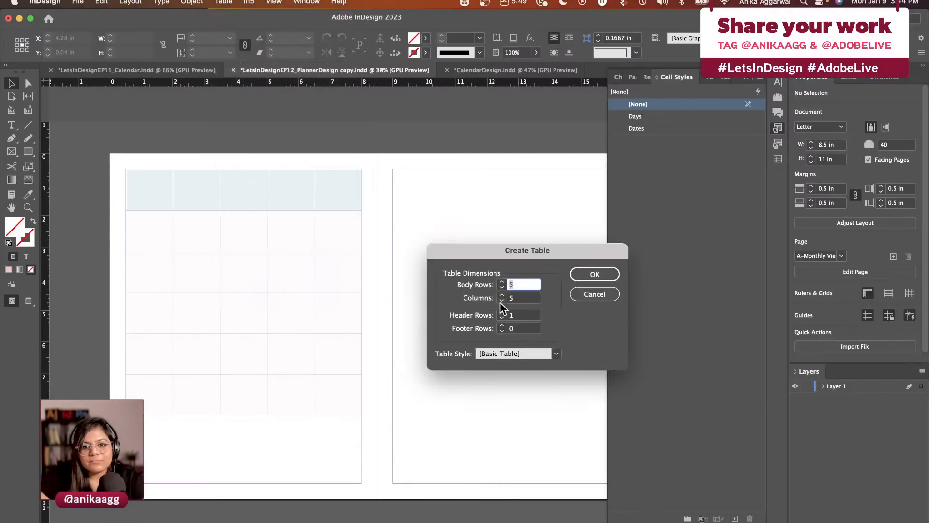
click(595, 274)
drag(395, 170, 534, 445)
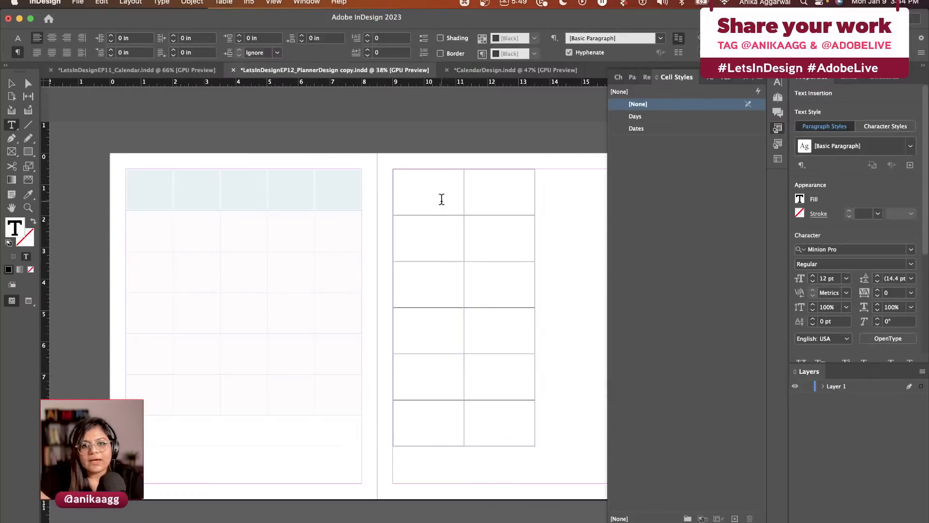
Step: Apply the Days cell style to the header row of the right page's two-column table
drag(439, 199, 491, 204)
click(650, 129)
drag(431, 228, 506, 431)
drag(431, 191, 481, 187)
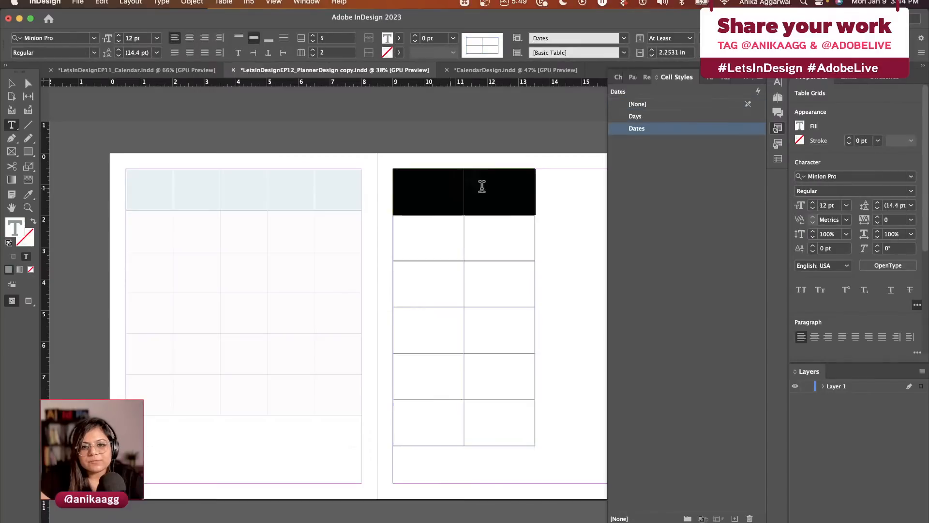
click(635, 116)
Step: Apply the Dates cell style to the visible body rows of the right page's table
click(422, 241)
drag(422, 241, 491, 421)
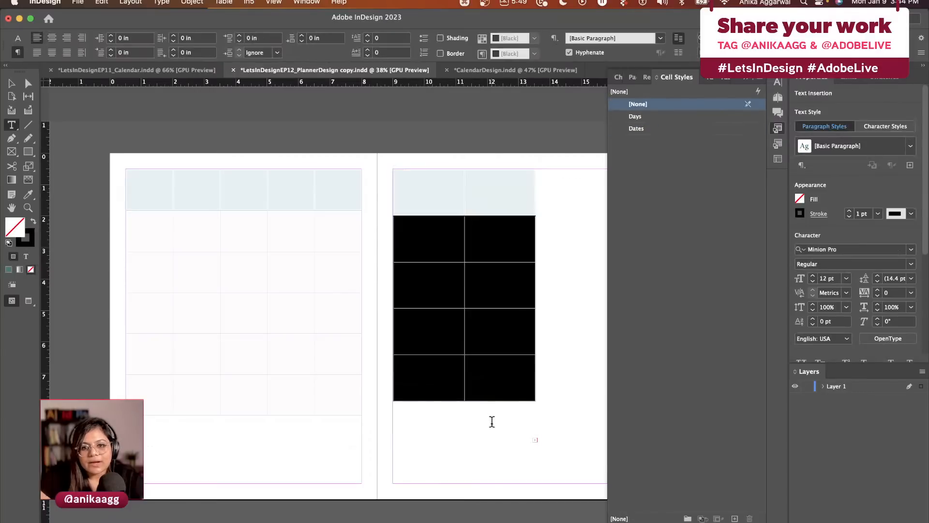
click(645, 129)
key(Escape)
key(Escape)
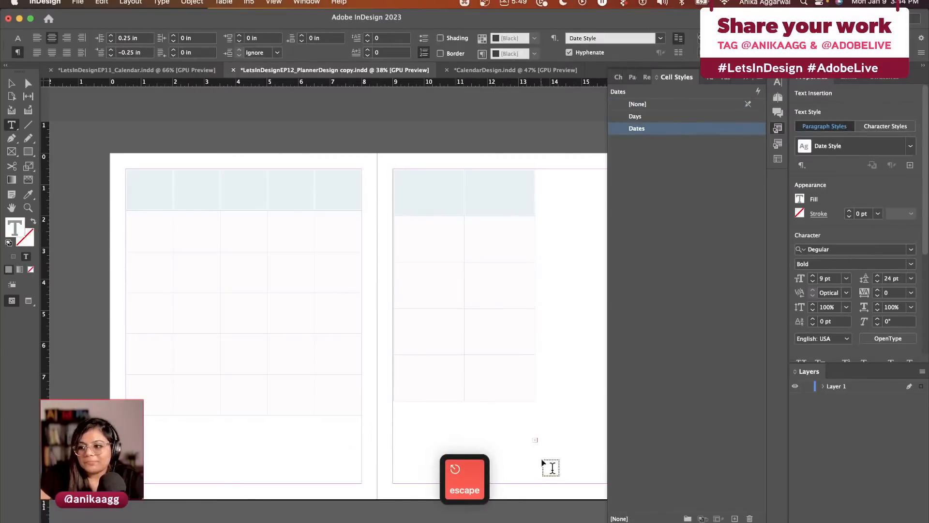
key(Escape)
click(12, 83)
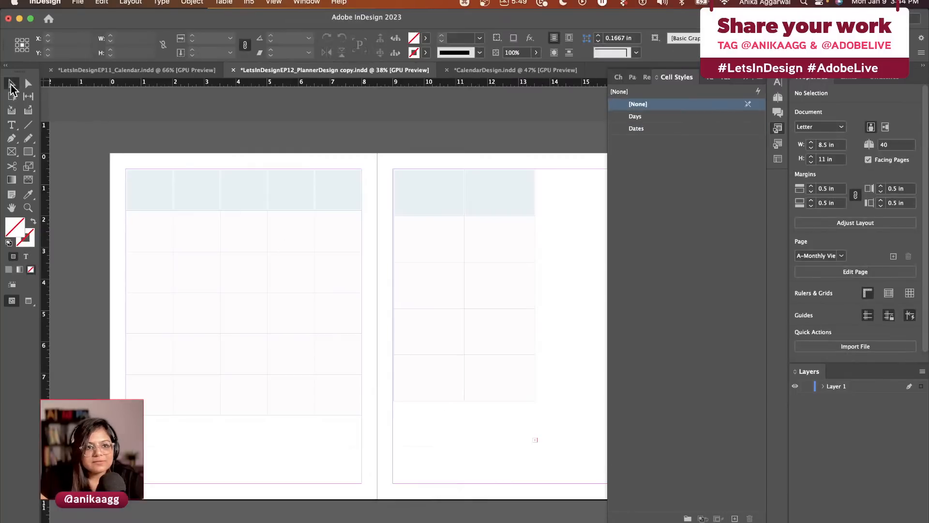
Step: Extend the right table's frame to the bottom margin and apply the Dates cell style to its last body row
click(463, 450)
drag(463, 446, 472, 415)
key(super+z)
key(super+z)
key(super+z)
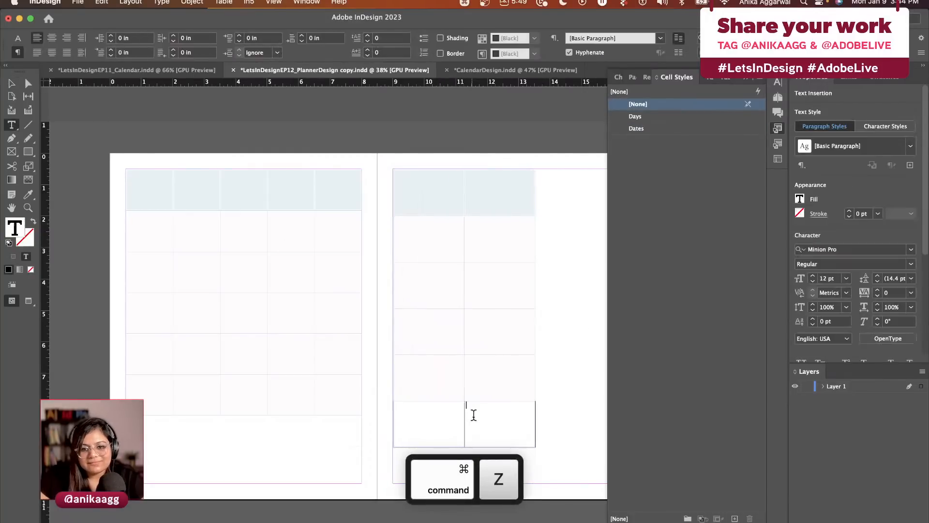
click(635, 127)
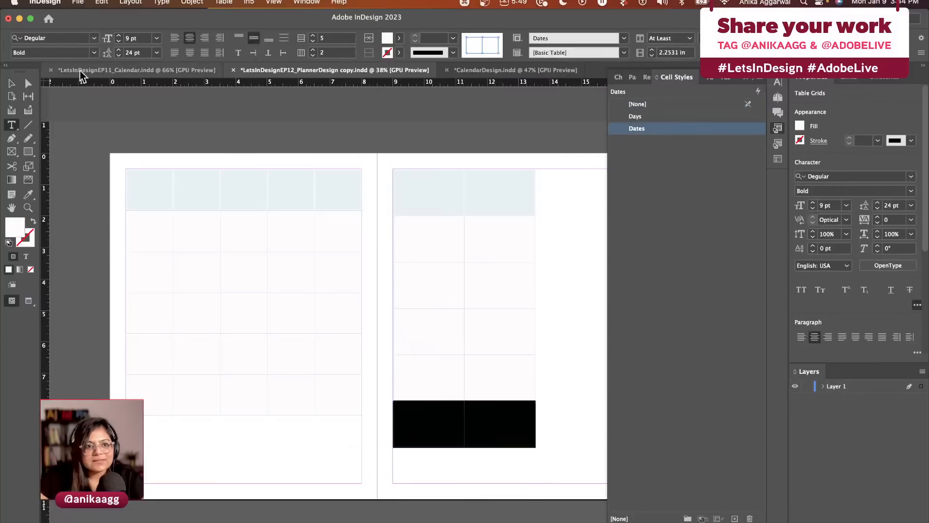
click(11, 83)
click(376, 169)
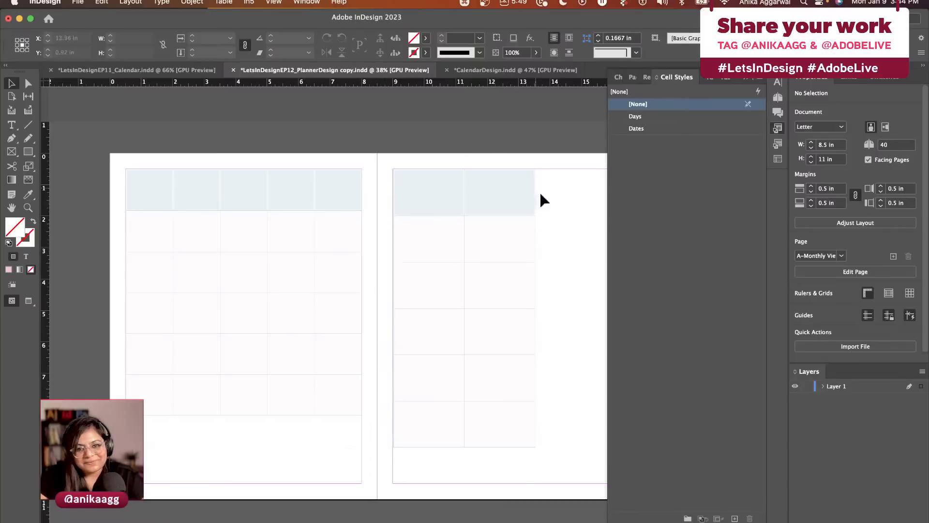
Step: Try to shorten the right table from its bottom edge, undo the change, and reapply the Dates cell style to the last row
click(445, 393)
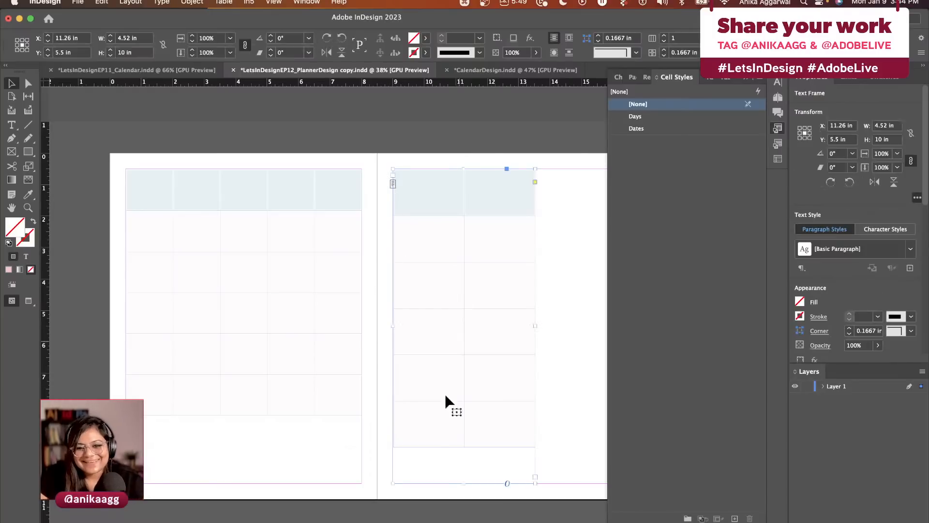
double_click(438, 446)
drag(438, 445, 494, 419)
key(cmd+z)
click(436, 443)
click(635, 130)
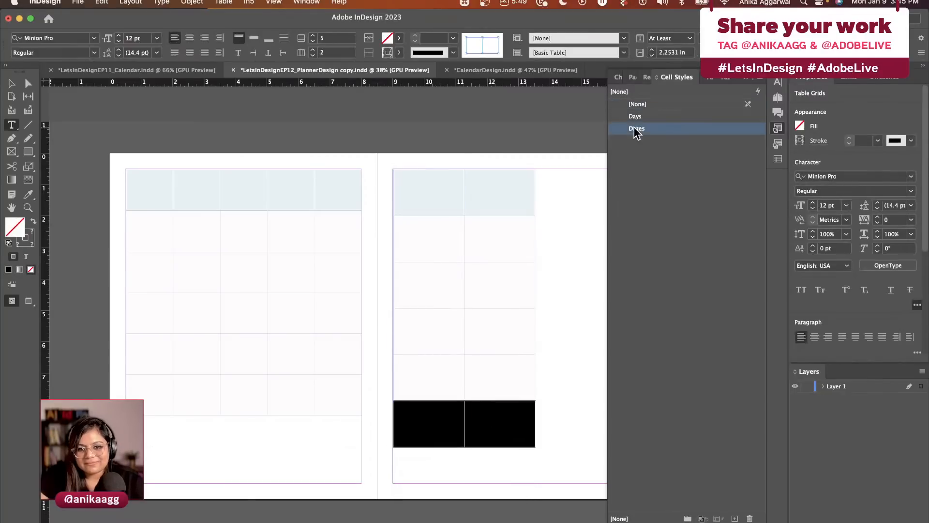
click(12, 83)
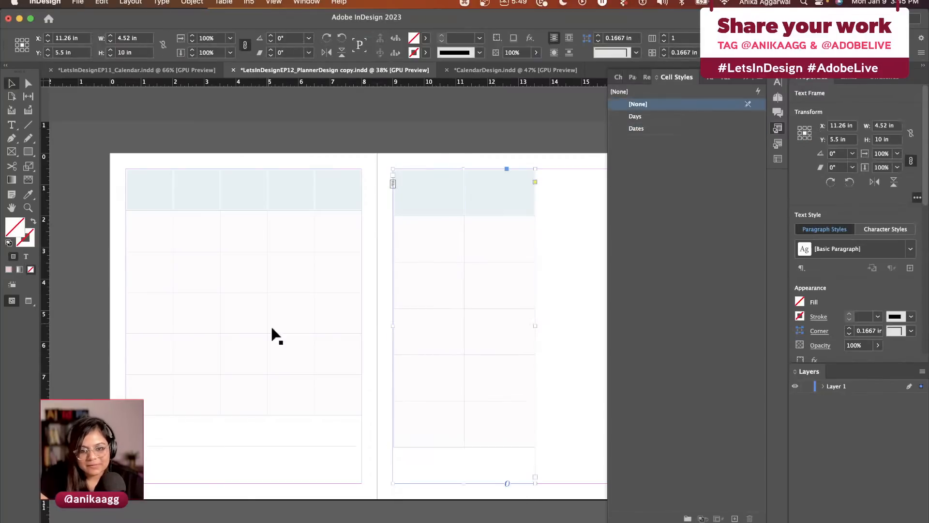
Step: Shrink all rows of the right table proportionally so its bottom edge lines up with the left table
double_click(431, 442)
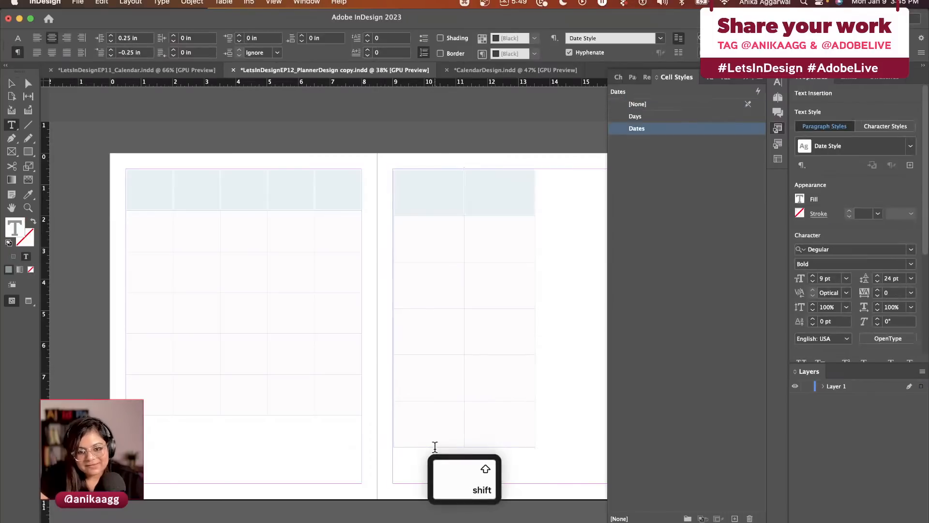
drag(433, 444, 434, 413)
key(Escape)
click(239, 111)
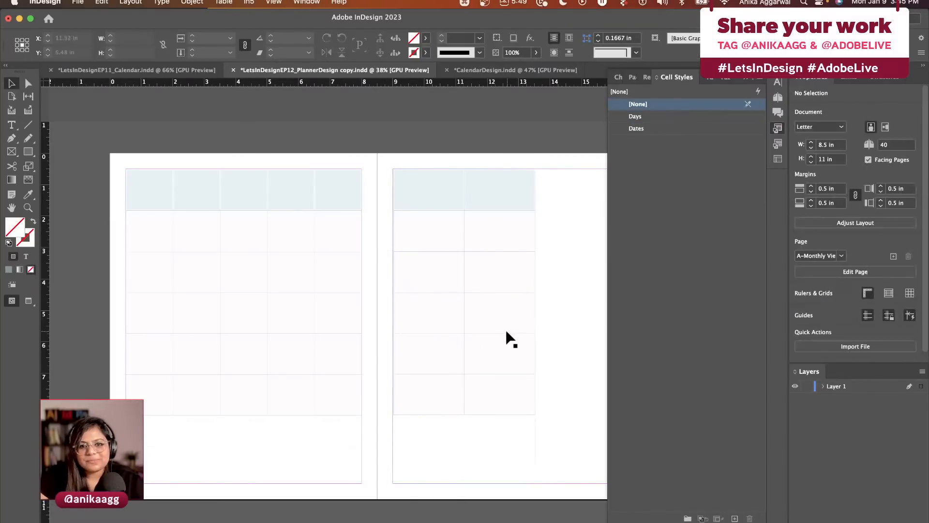
Step: Narrow both columns of the right table evenly from its outer edge
scroll(512, 331, down, 1)
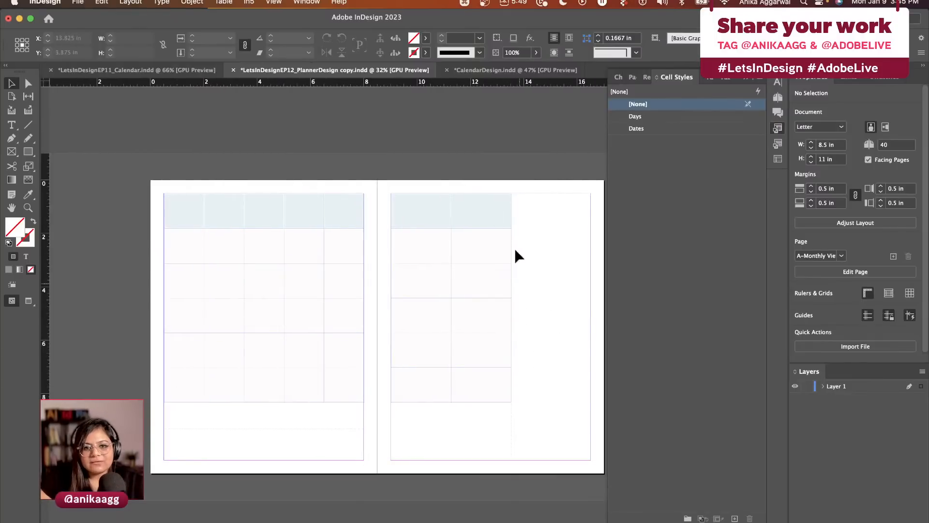
click(448, 210)
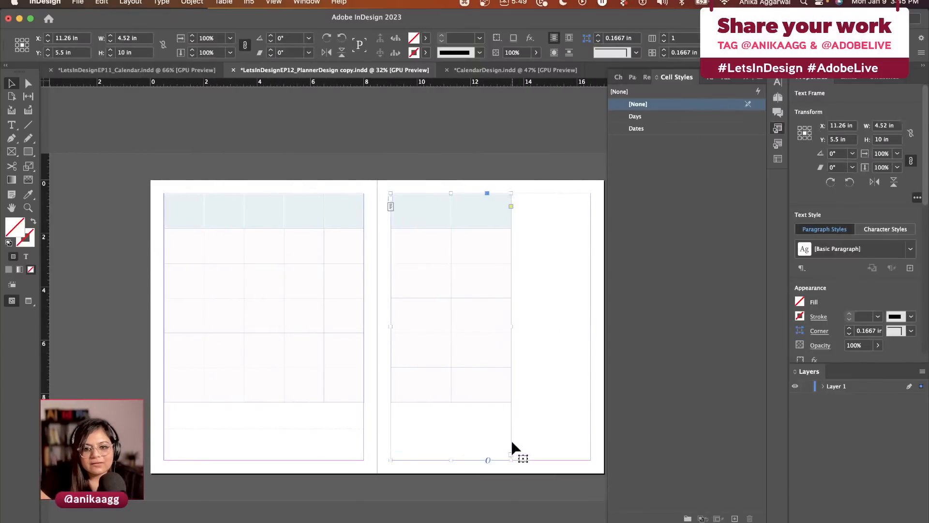
double_click(510, 220)
drag(510, 221, 487, 220)
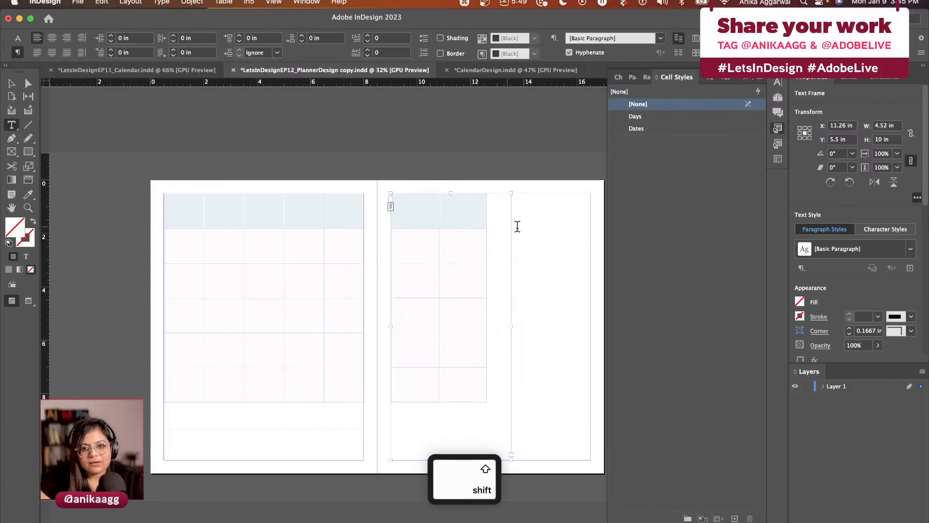
click(556, 241)
click(13, 84)
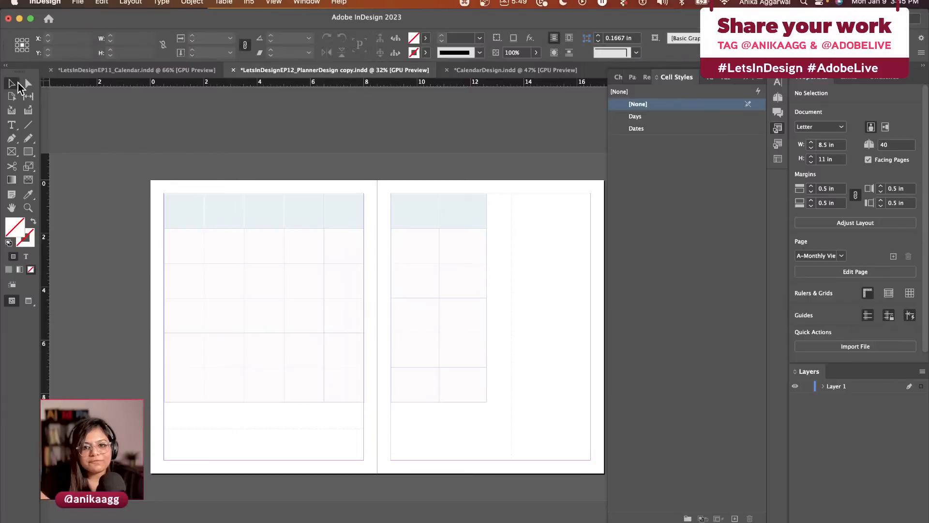
Step: Fit the text frames of both calendar tables to their contents and show the document's pages
click(307, 324)
click(486, 432)
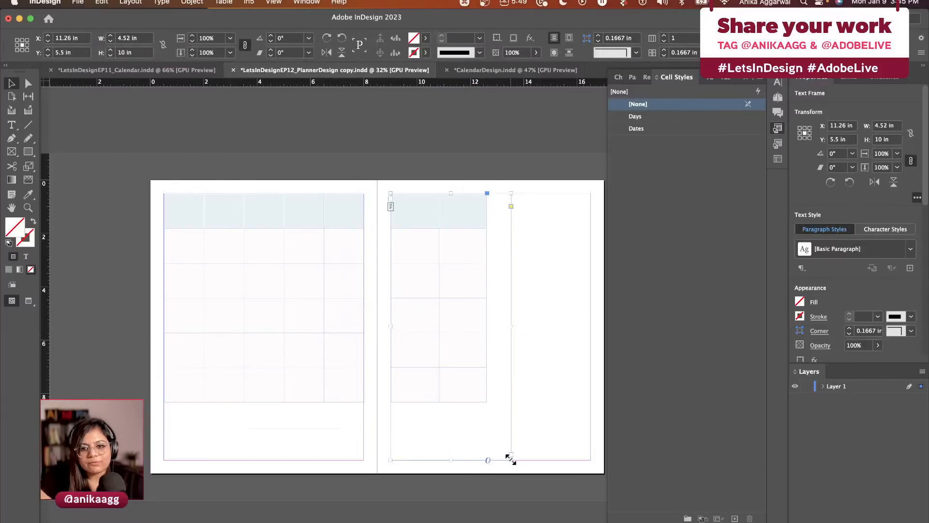
double_click(510, 459)
click(356, 373)
double_click(363, 428)
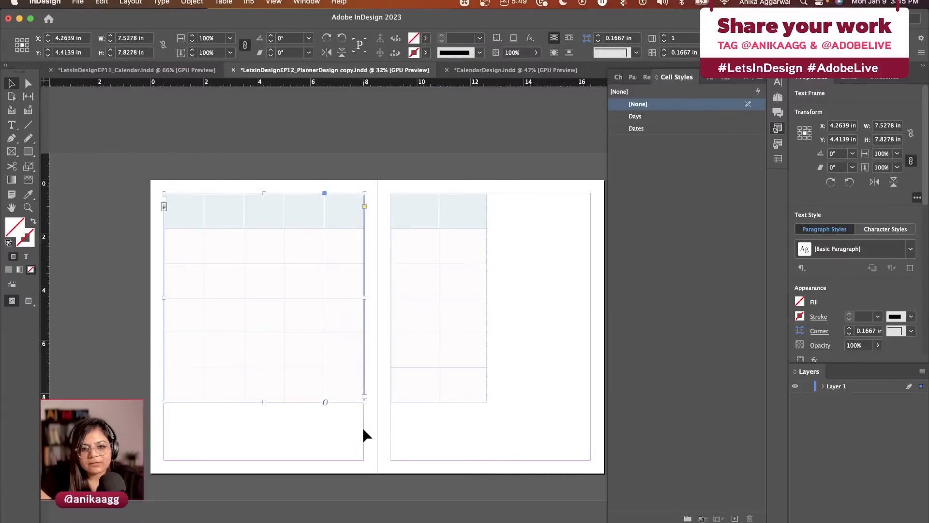
click(429, 410)
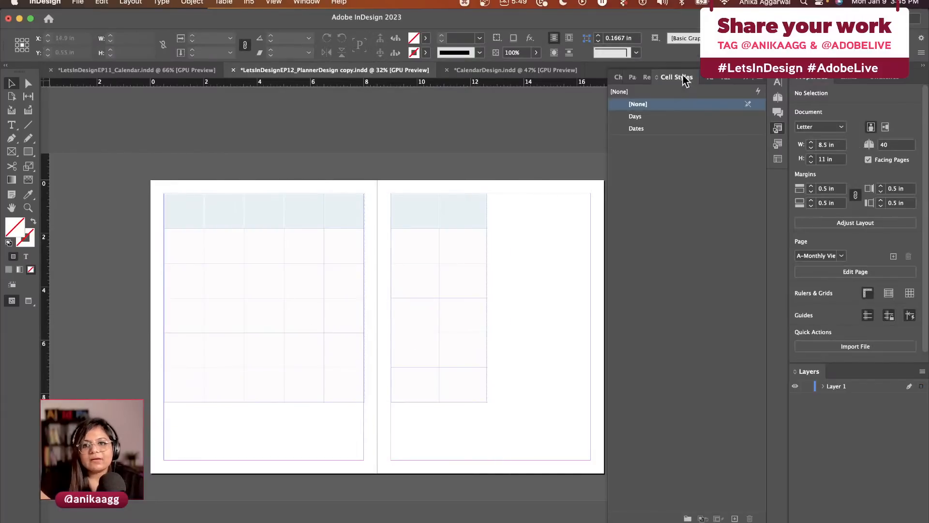
click(773, 100)
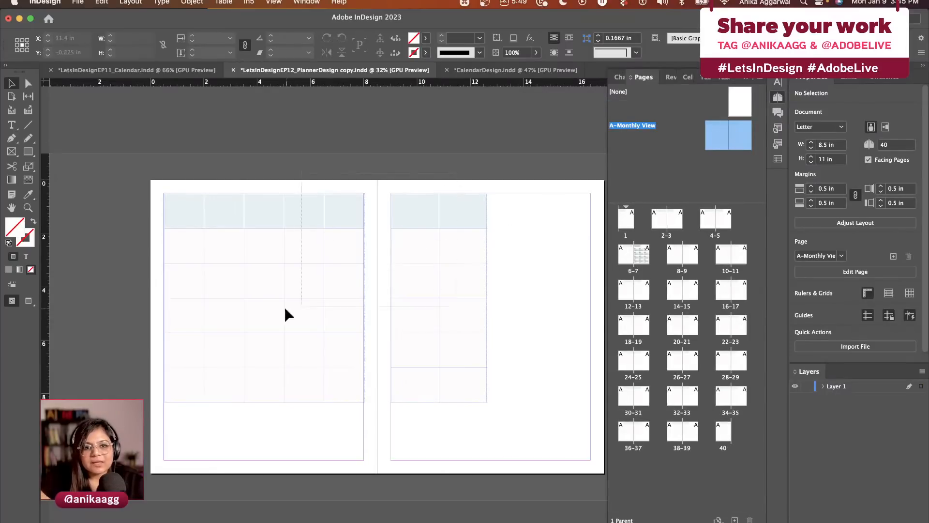
Step: Move both calendar tables down together on the parent spread so their shared centre sits at about Y 5.84 in
click(196, 217)
drag(196, 216, 198, 249)
Step: Copy the CALENDAR 2023 title frame from the year-overview page
double_click(648, 249)
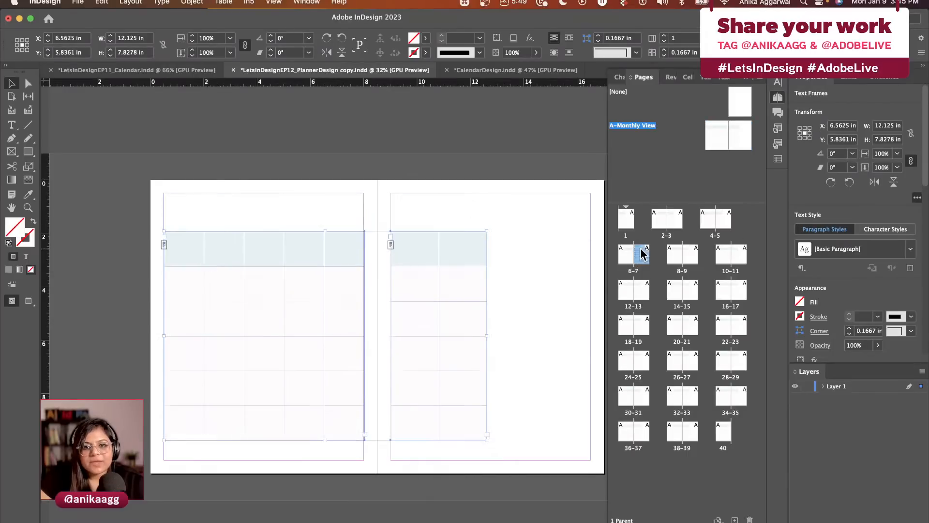
click(449, 215)
key(super+c)
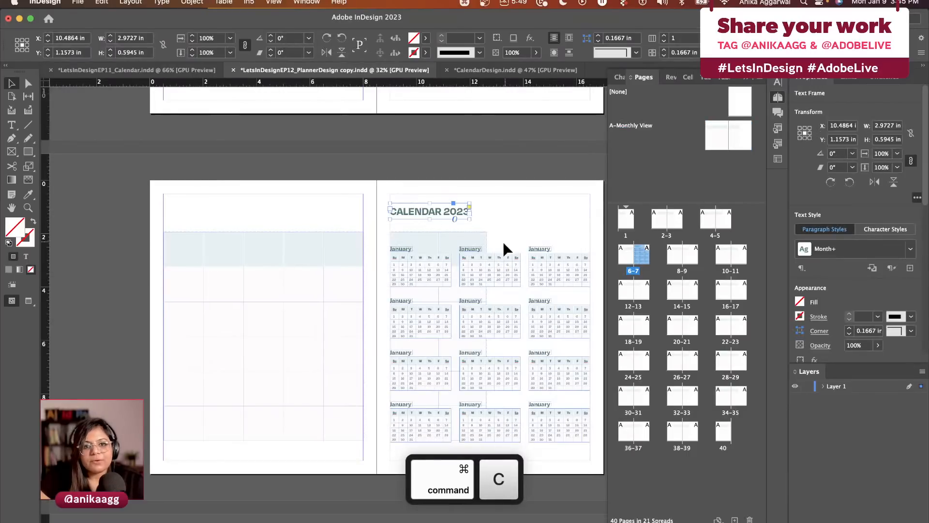
Step: Apply the [None] parent to pages 6 and 7 and show page 8
drag(740, 99, 626, 252)
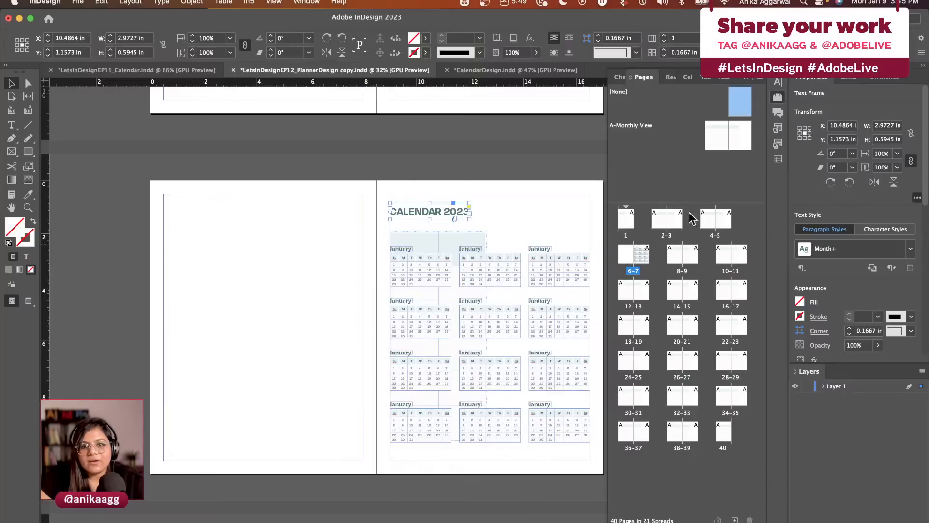
drag(737, 114, 647, 265)
double_click(677, 260)
click(390, 212)
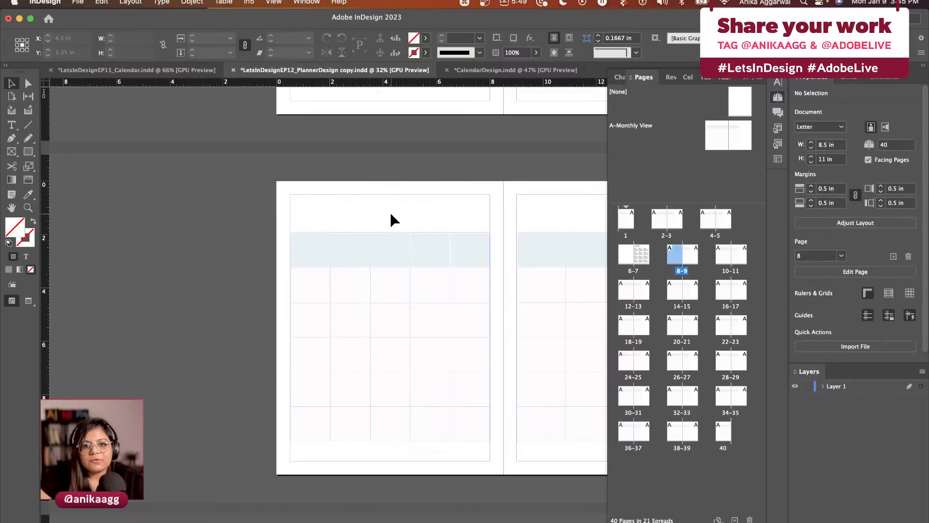
Step: Paste the copied title onto the left page of the Monthly View parent and align it with the left margin above the table
double_click(707, 135)
key(cmd+v)
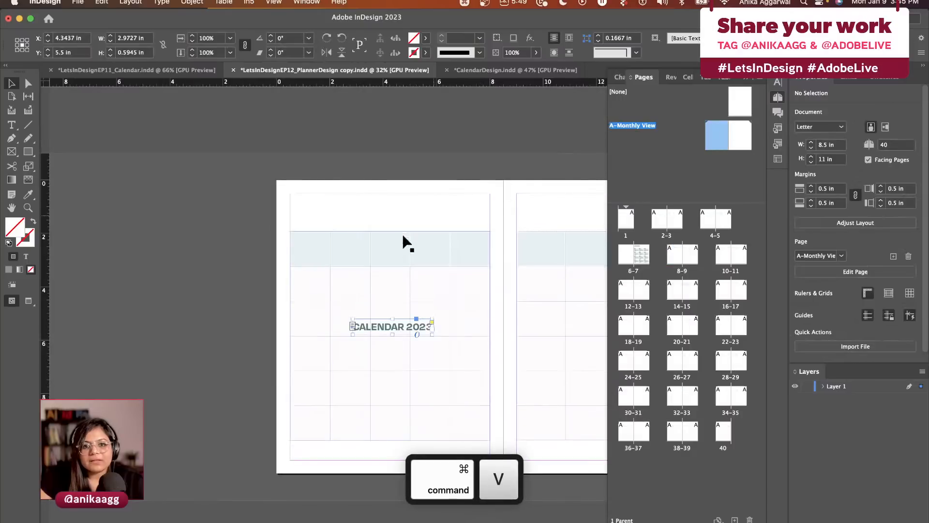
drag(390, 325, 326, 208)
Step: Replace the pasted title's text with "Month Name" and deselect the frame
double_click(316, 213)
triple_click(319, 209)
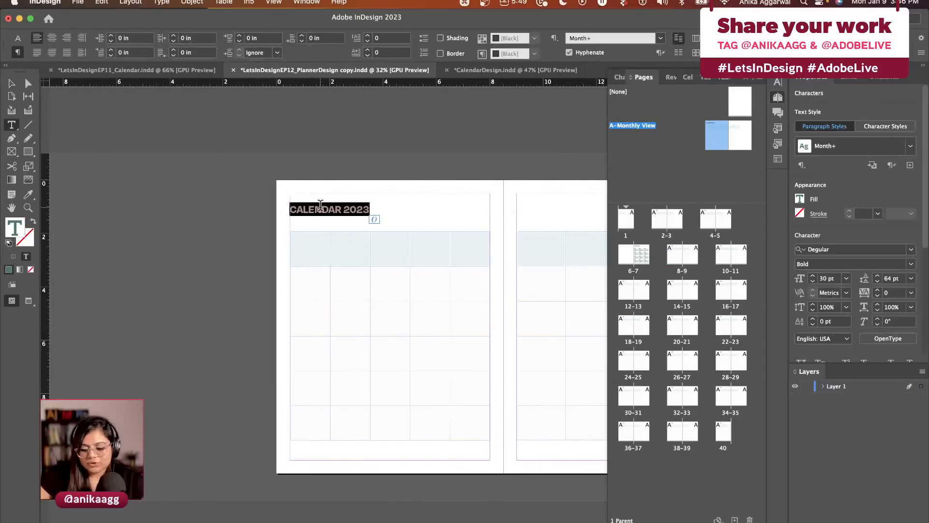
text(MO)
key(BackSpace)
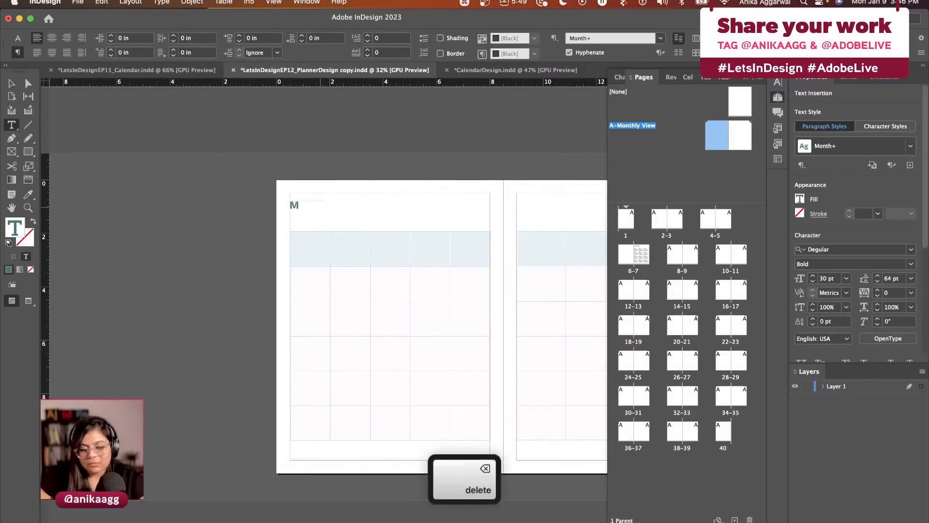
text(i)
key(BackSpace)
text(onth Name)
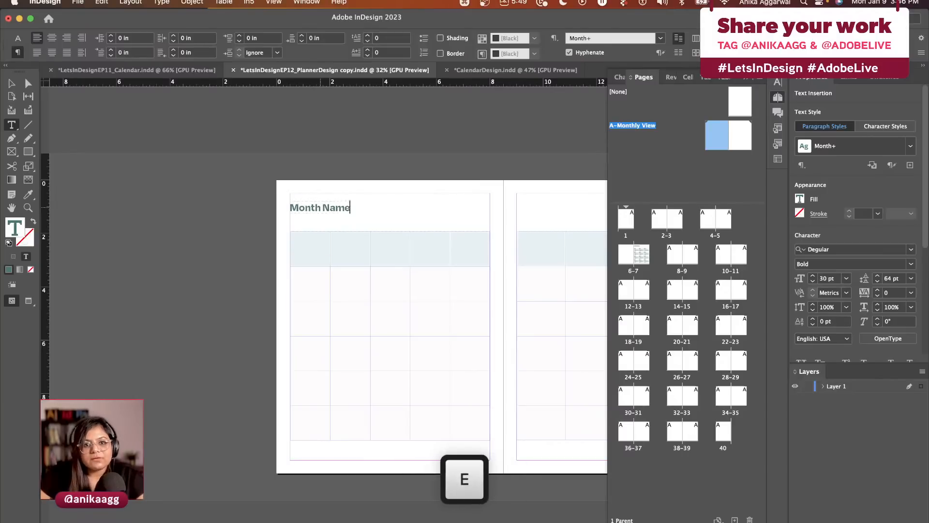
key(Escape)
click(381, 177)
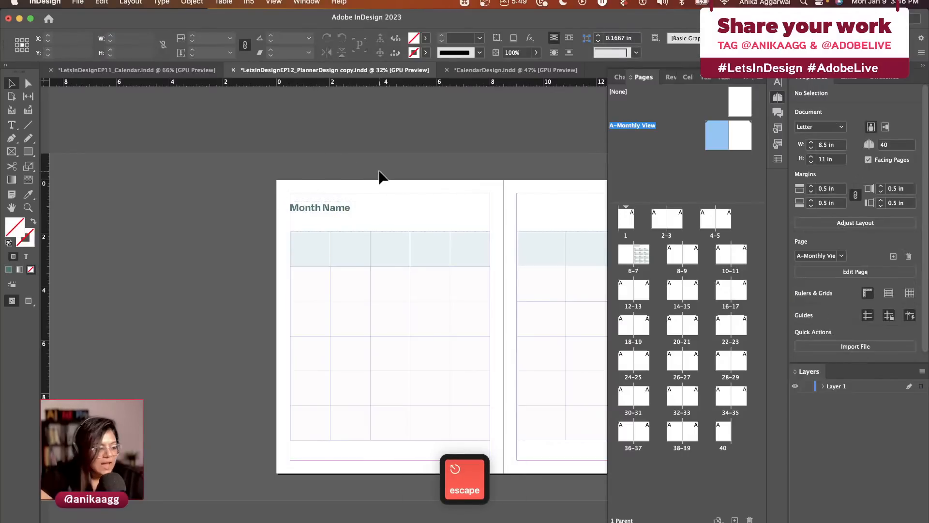
Step: Duplicate the Month Name heading onto the right page, beyond the table's outer edge, and change its text to "Notes"
scroll(381, 178, right, 5)
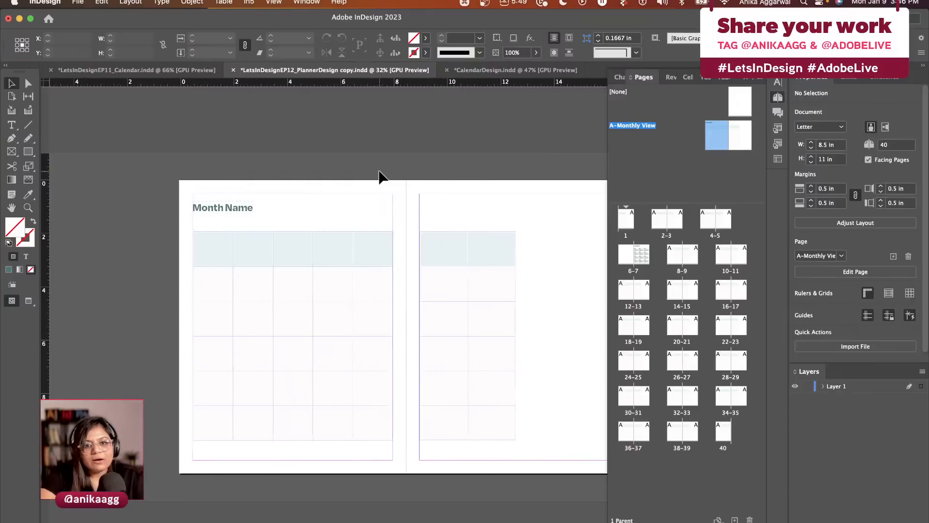
drag(224, 216, 562, 214)
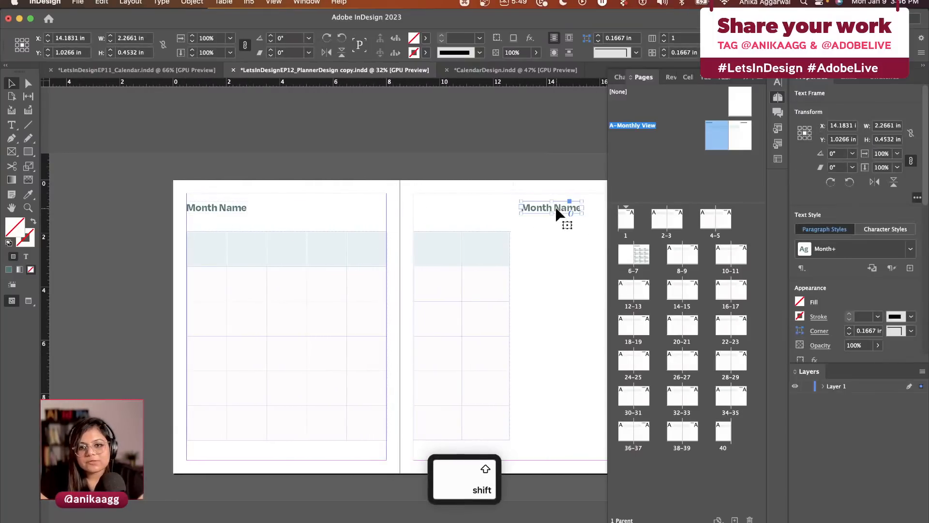
triple_click(555, 209)
text(Notes)
key(Escape)
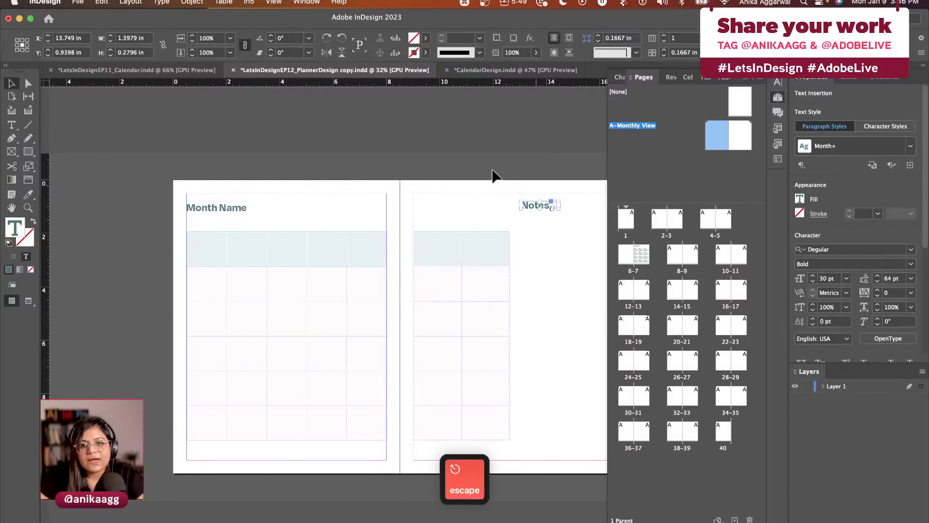
click(550, 269)
Step: Draw a horizontal line about 3.3 in long below the Notes heading, ending at the page's outer margin
scroll(547, 274, right, 5)
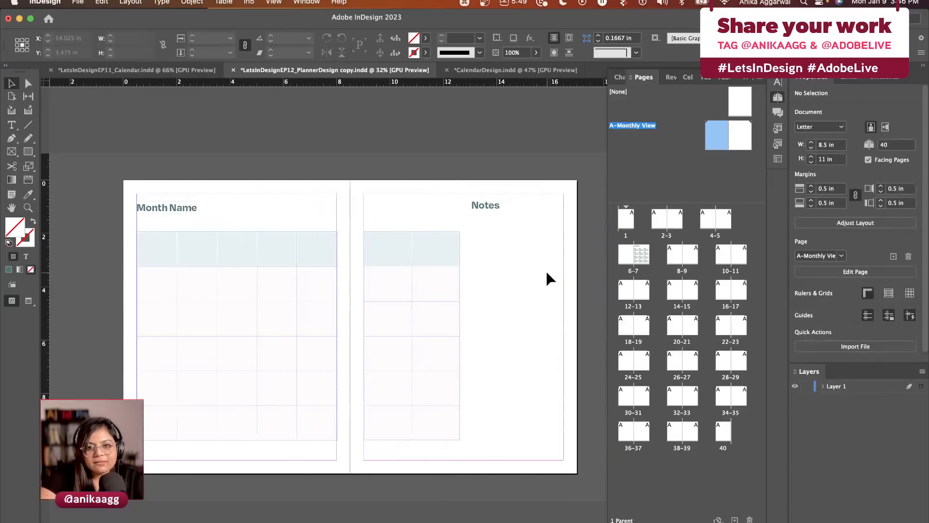
click(28, 125)
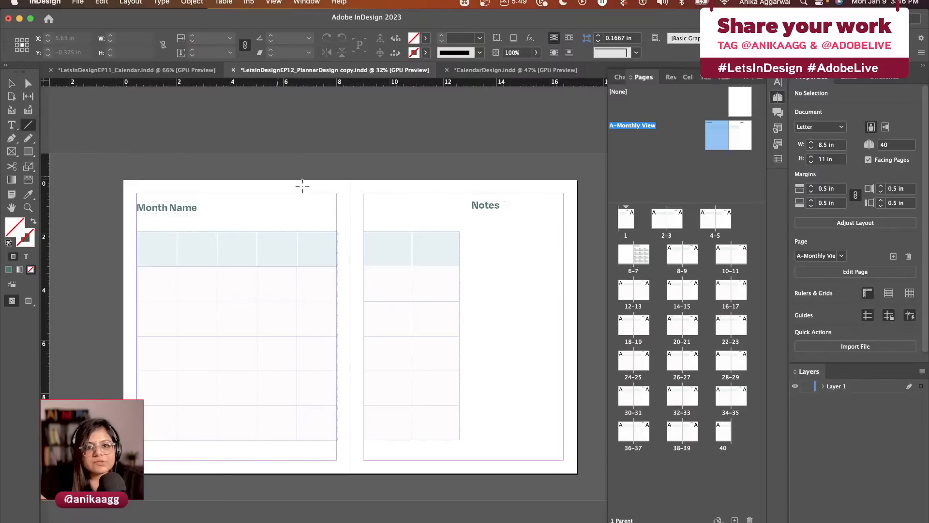
mouse_move(475, 249)
mouse_down()
mouse_move(566, 248)
mouse_move(500, 268)
mouse_up()
key(v)
click(540, 269)
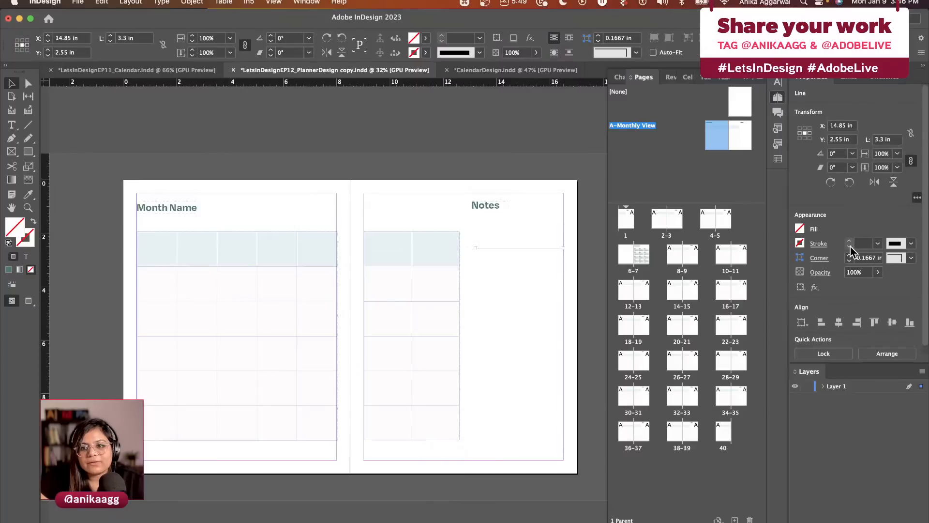
Step: Set the note line's stroke weight to 0.5 pt
click(819, 244)
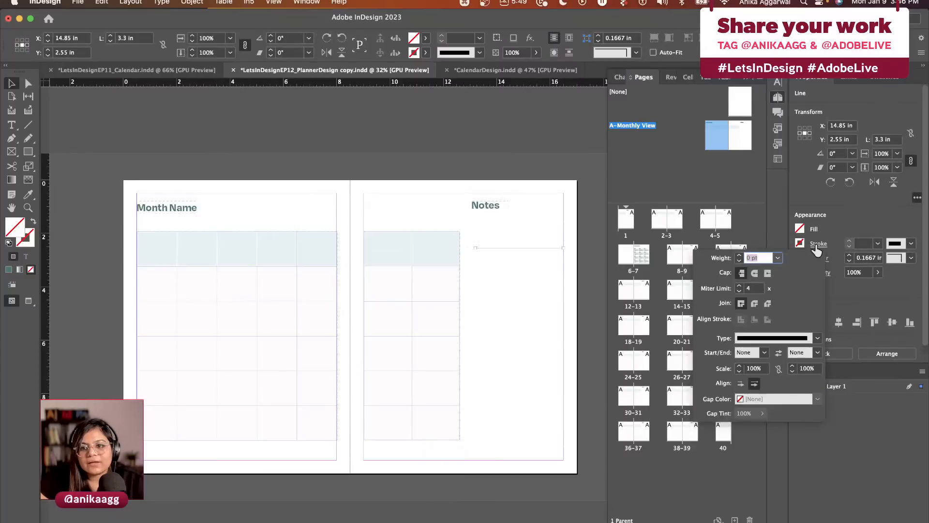
click(738, 256)
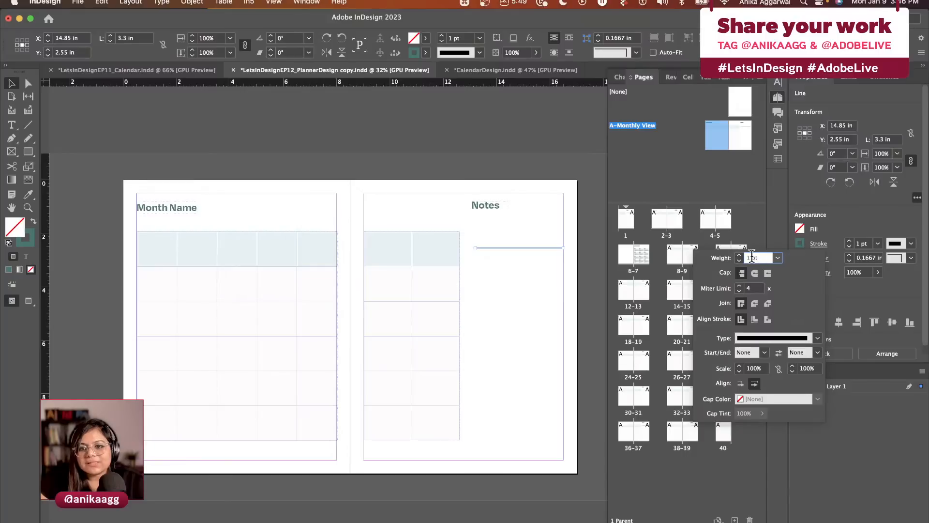
text(.)
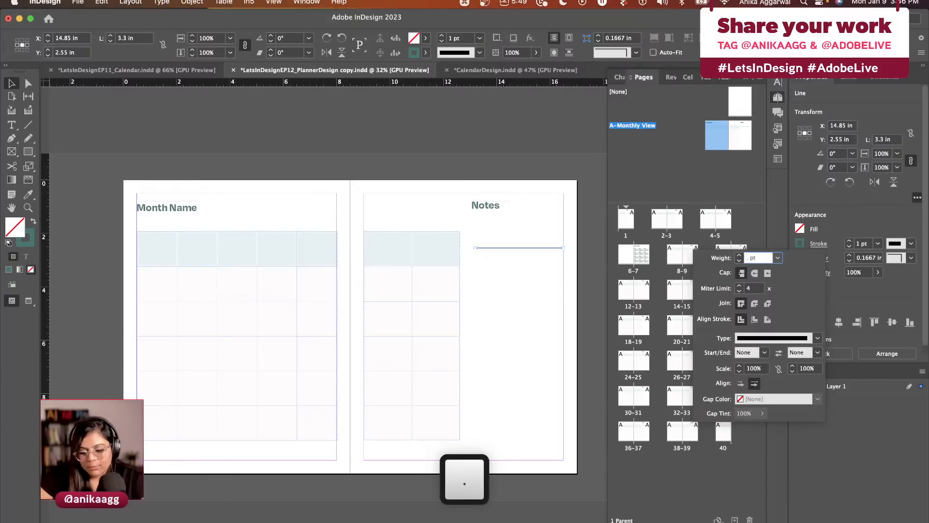
text(5)
click(523, 331)
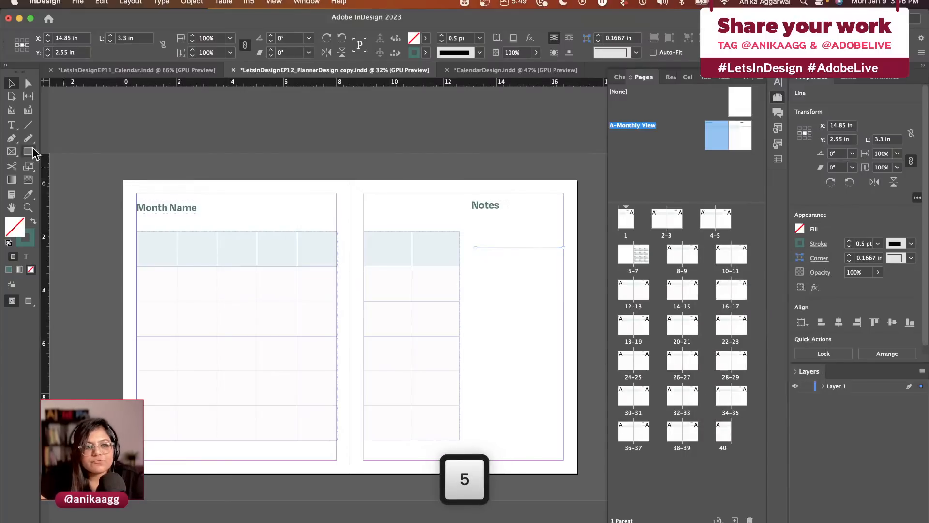
click(499, 270)
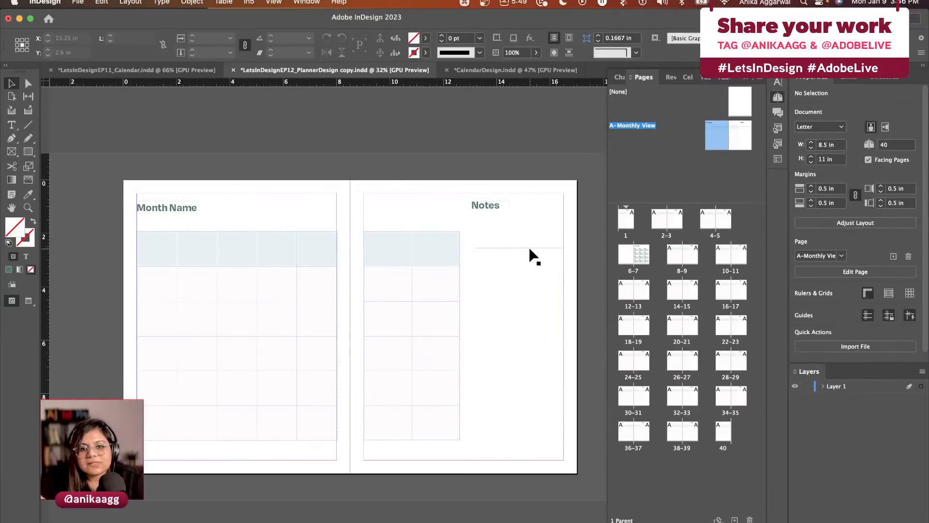
Step: Try the cyan swatch on the note line's stroke and switch the stroke back to teal green
click(531, 248)
click(801, 243)
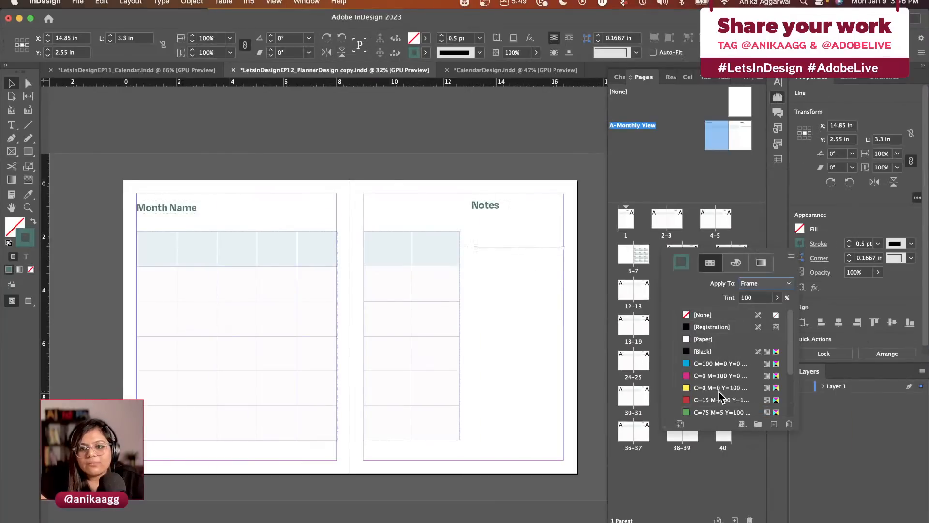
click(715, 367)
click(503, 297)
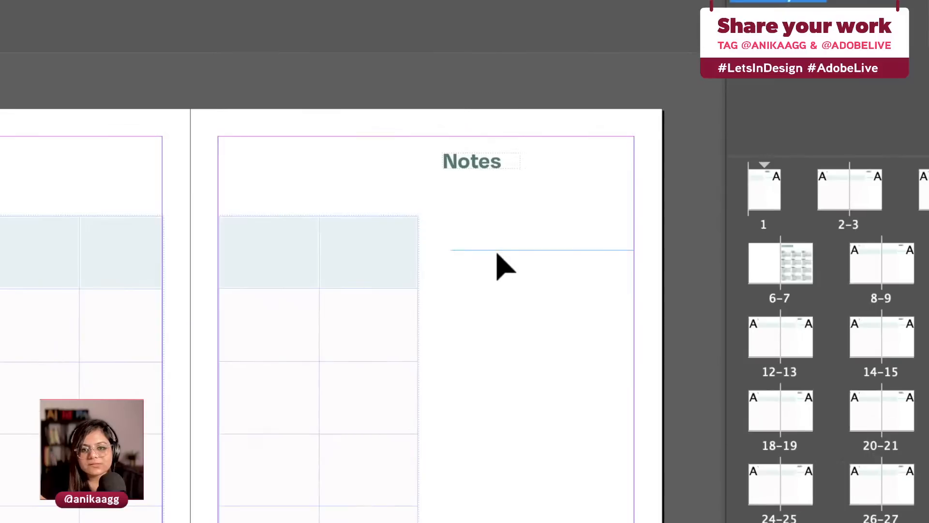
click(497, 249)
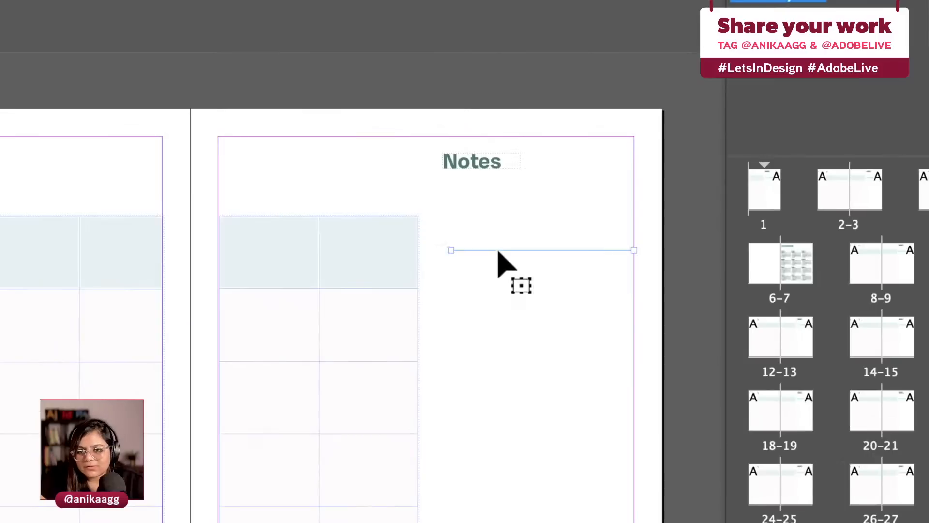
click(801, 243)
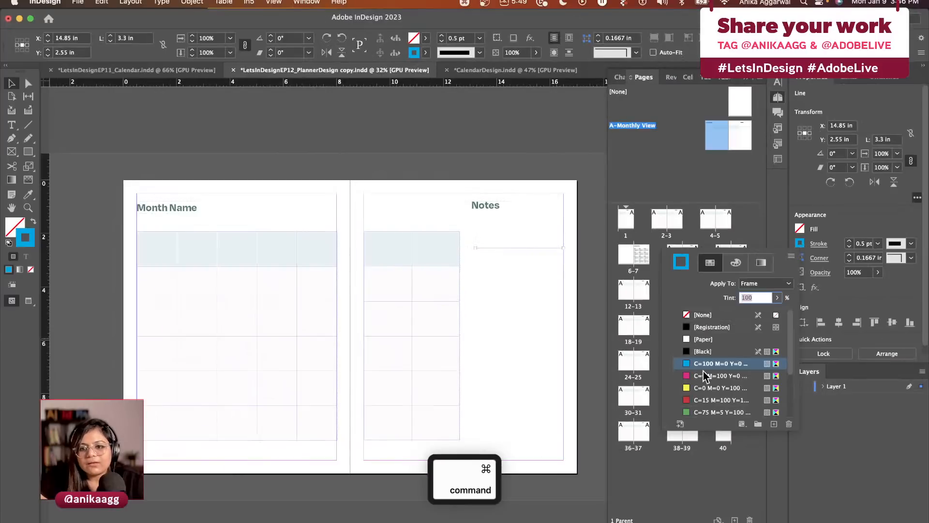
click(706, 389)
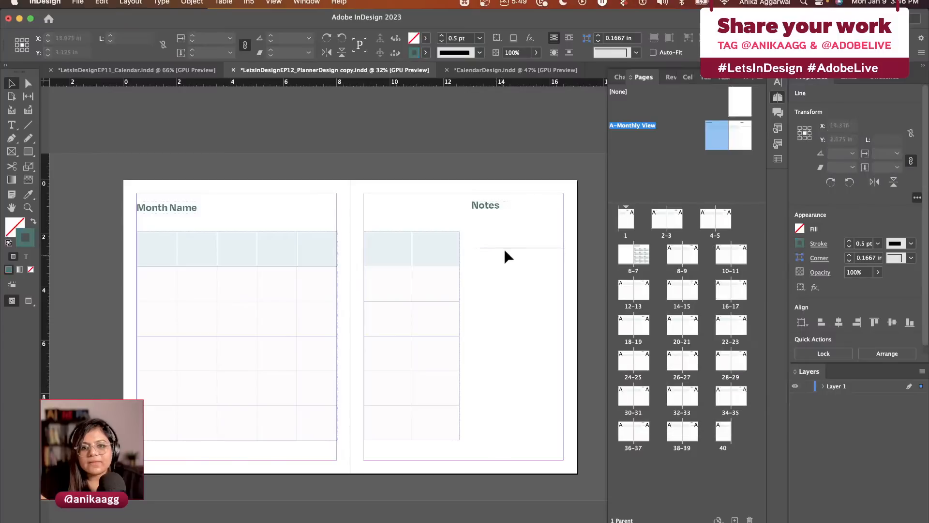
Step: Duplicate the note line downward into an evenly spaced column of lines reaching nearly to the lower page margin
drag(504, 246, 513, 313)
drag(534, 232, 508, 388)
click(514, 208)
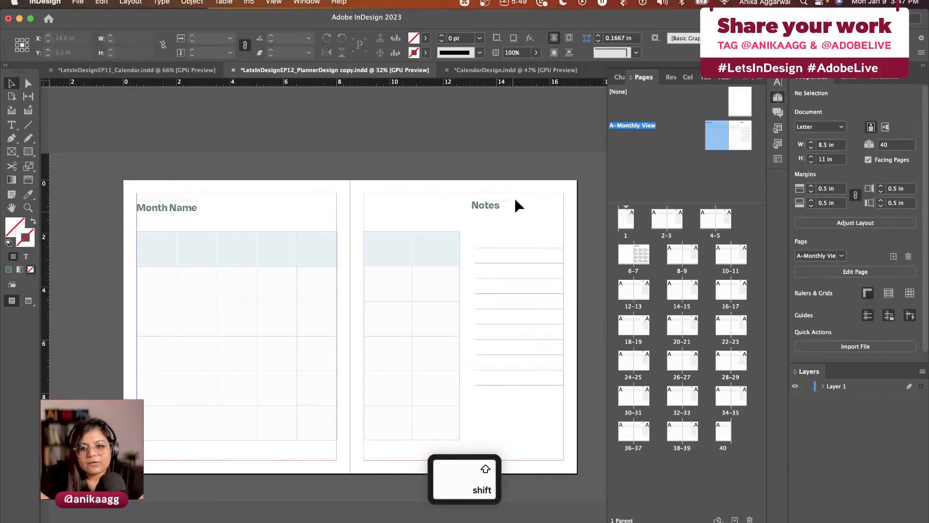
drag(554, 356, 548, 406)
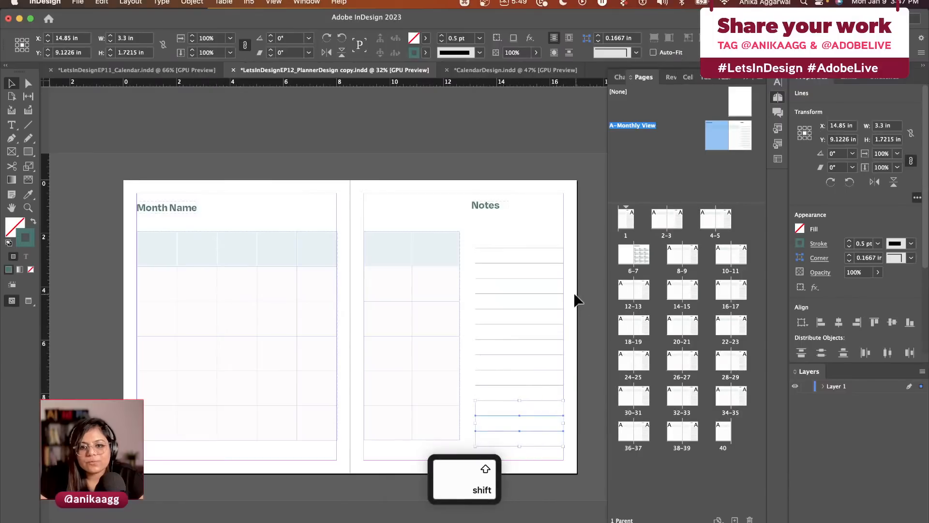
Step: Shift all the note lines left to align with the Notes heading and delete the lowest line
drag(541, 235, 481, 445)
click(497, 456)
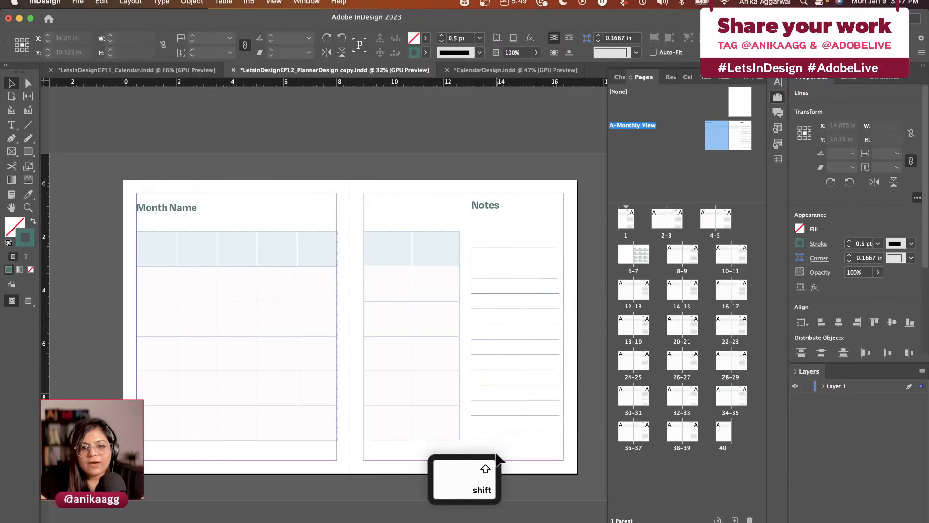
click(492, 446)
key(BackSpace)
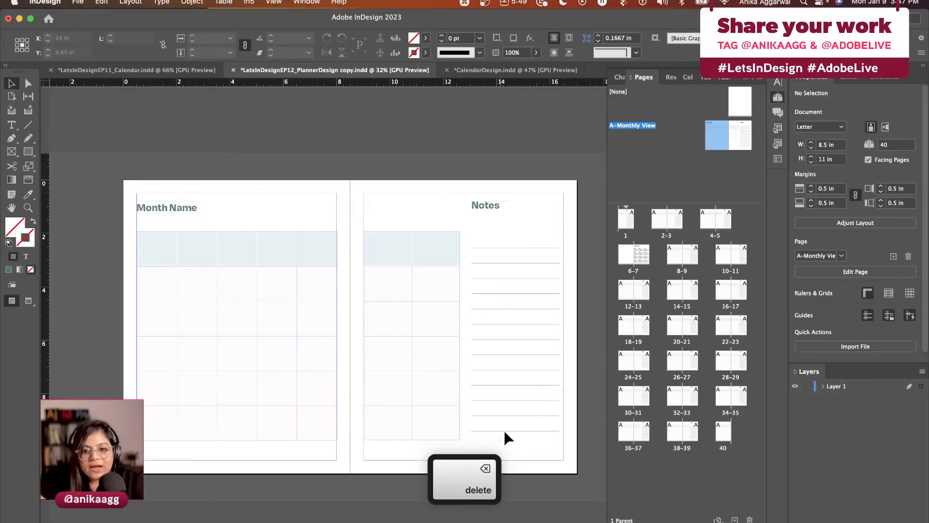
Step: Move the remaining note lines down together so the lowest one lines up with the table's bottom edge
drag(503, 435, 549, 239)
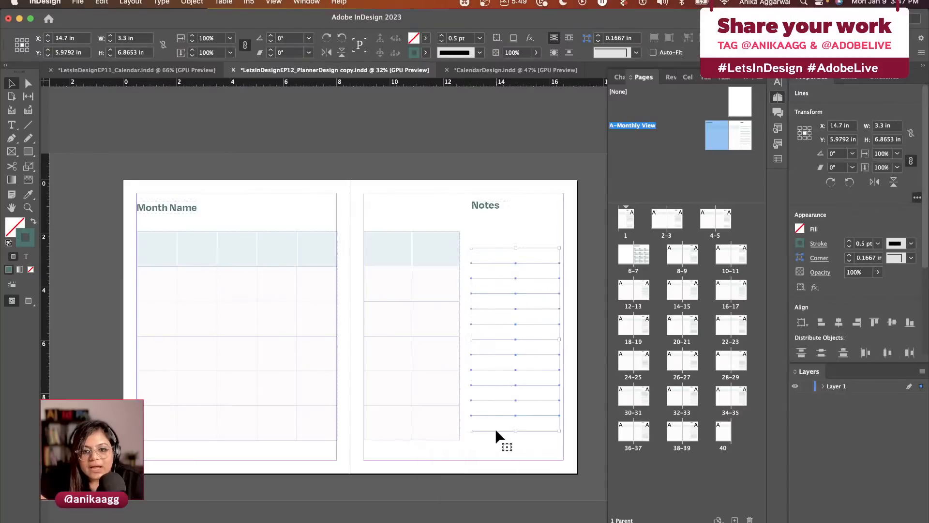
drag(495, 429, 500, 441)
click(526, 450)
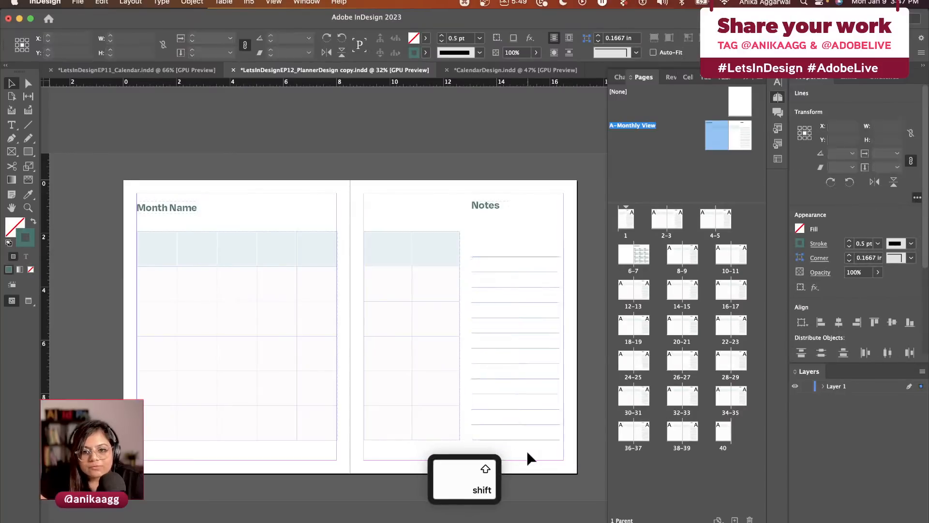
Step: Preview the Monthly View parent spread without guides and review how the layout appears on the document pages from page 7 onward
key(w)
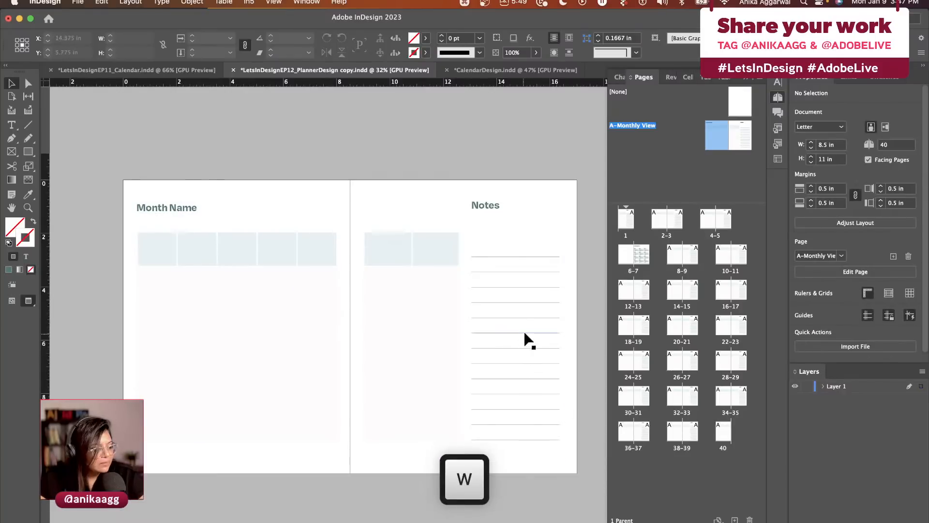
key(w)
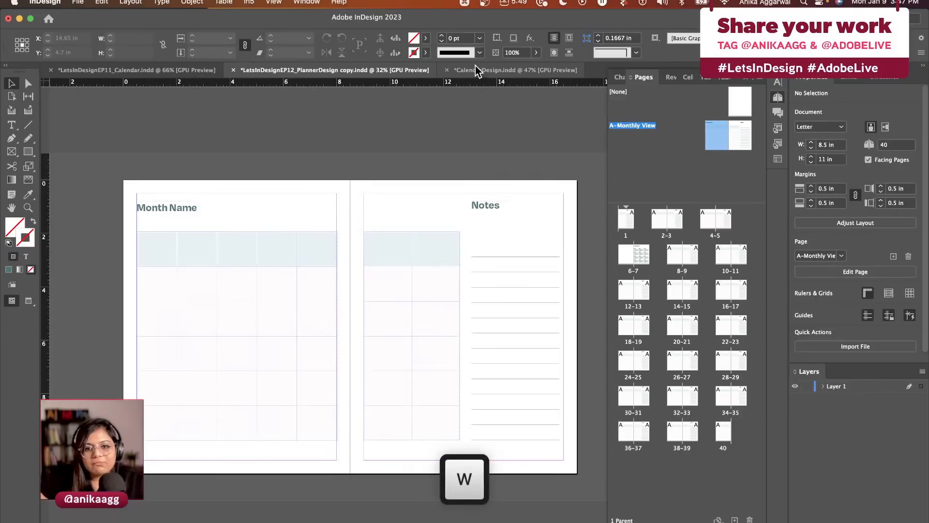
double_click(641, 257)
scroll(335, 347, down, 10)
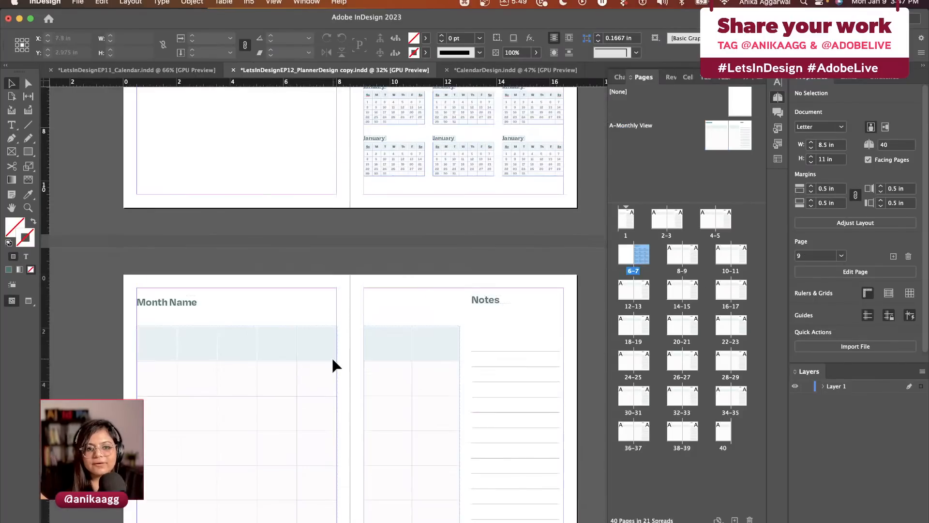
scroll(332, 359, up, 10)
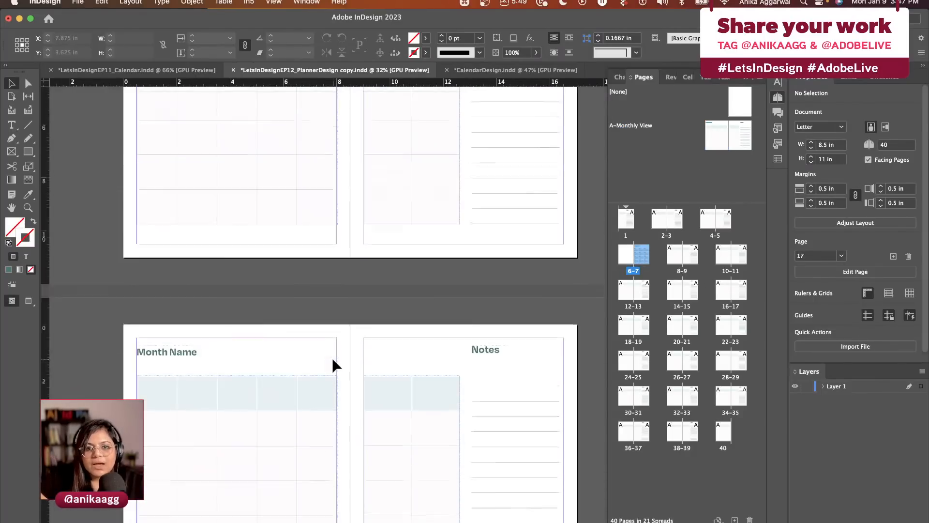
Step: Override the parent's month heading on pages 8-9 and replace its text with "January"
scroll(332, 363, down, 5)
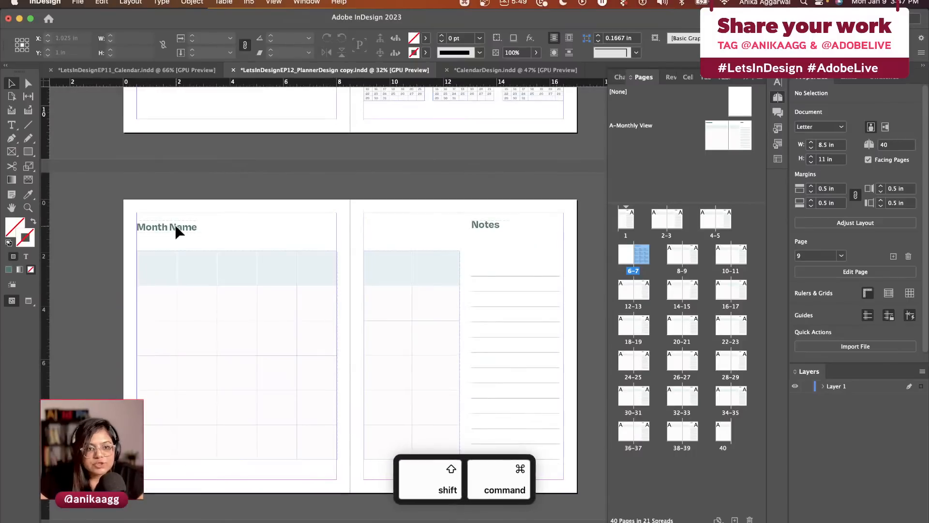
shift+super+click(176, 227)
triple_click(178, 225)
text(January)
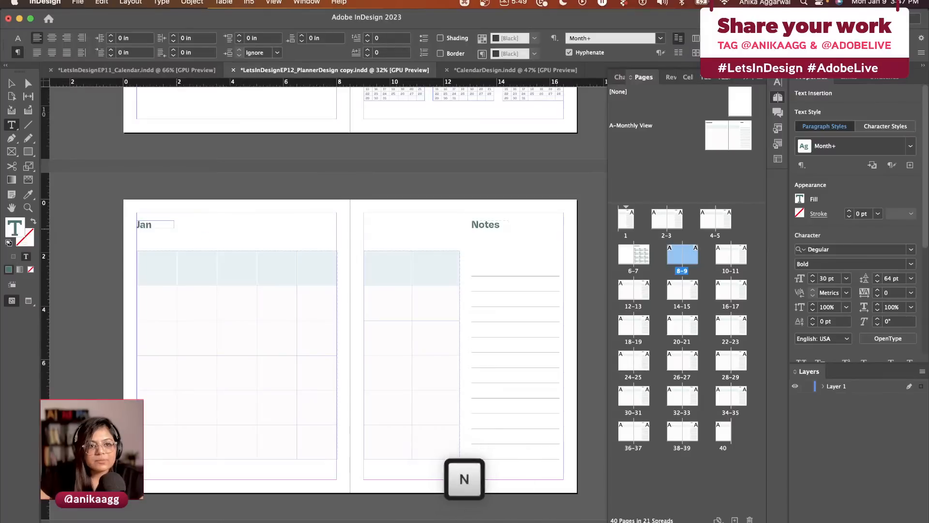
key(Escape)
Step: Override the month heading on pages 10-11 and replace its text with "Feb"
scroll(278, 239, down, 2)
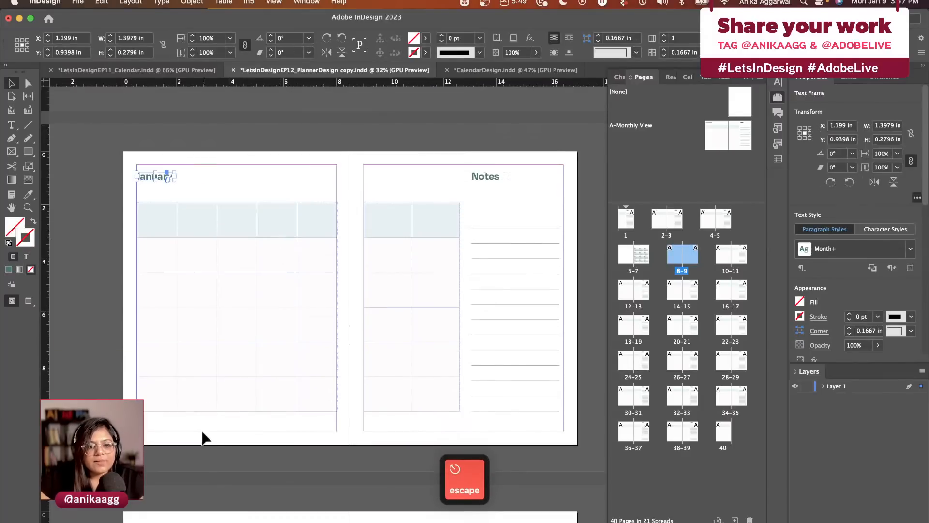
double_click(171, 176)
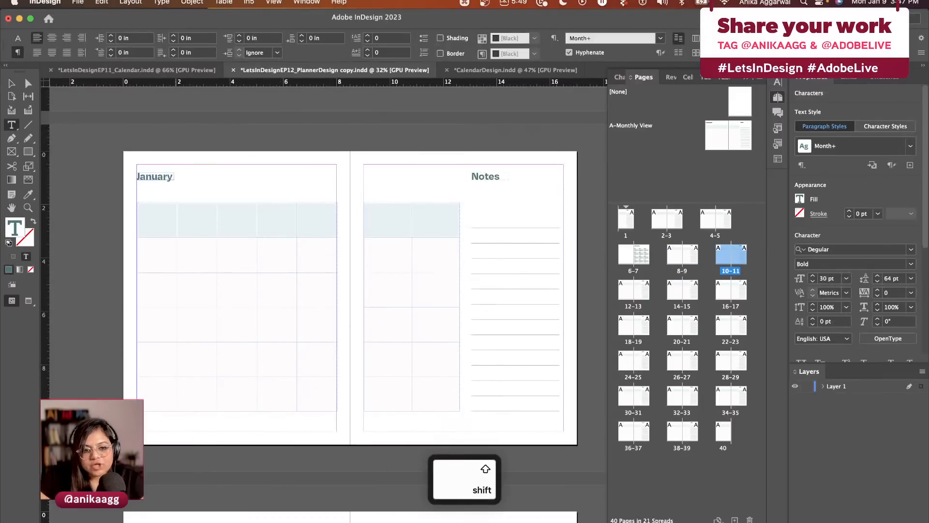
text(F)
key(Escape)
Step: Override the month heading on pages 12-13 and replace its text with "March"
scroll(168, 468, down, 10)
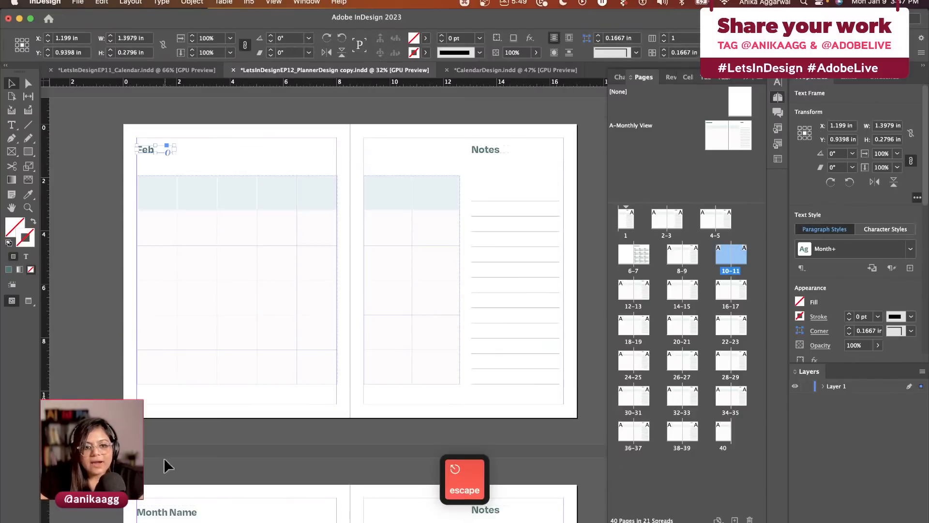
shift+super+click(169, 513)
double_click(169, 511)
triple_click(169, 512)
text(March)
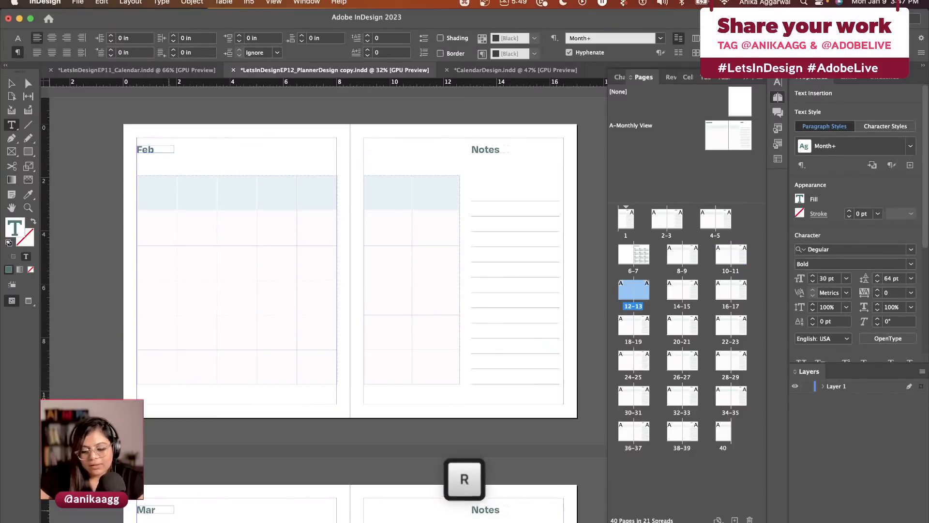
key(Escape)
Step: Override the month heading on pages 14-15, replace its text with "April" and deselect it
scroll(172, 516, down, 5)
scroll(172, 515, down, 5)
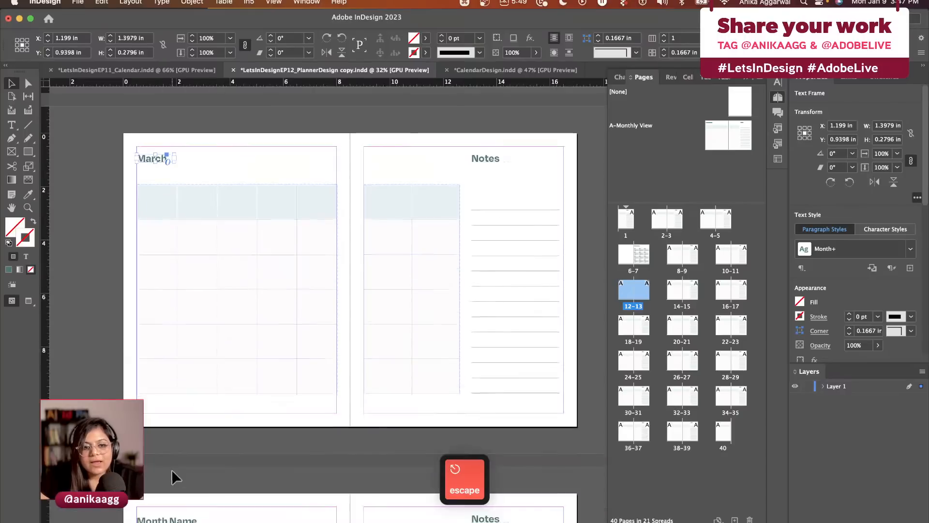
shift+super+click(155, 330)
double_click(154, 328)
triple_click(156, 325)
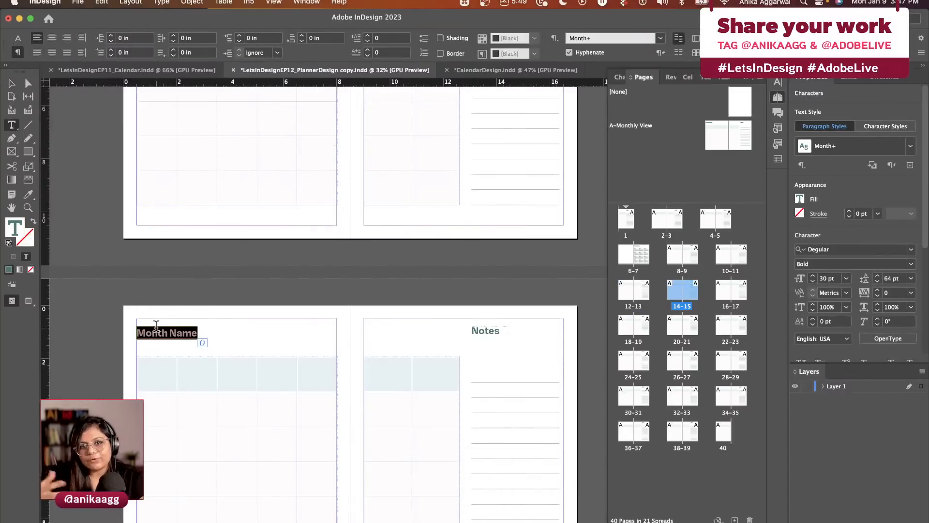
text(April)
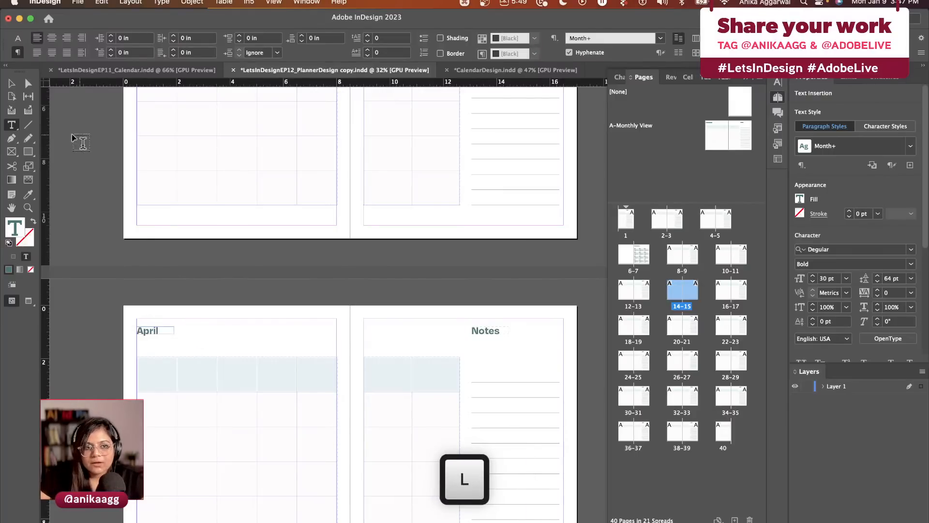
click(12, 84)
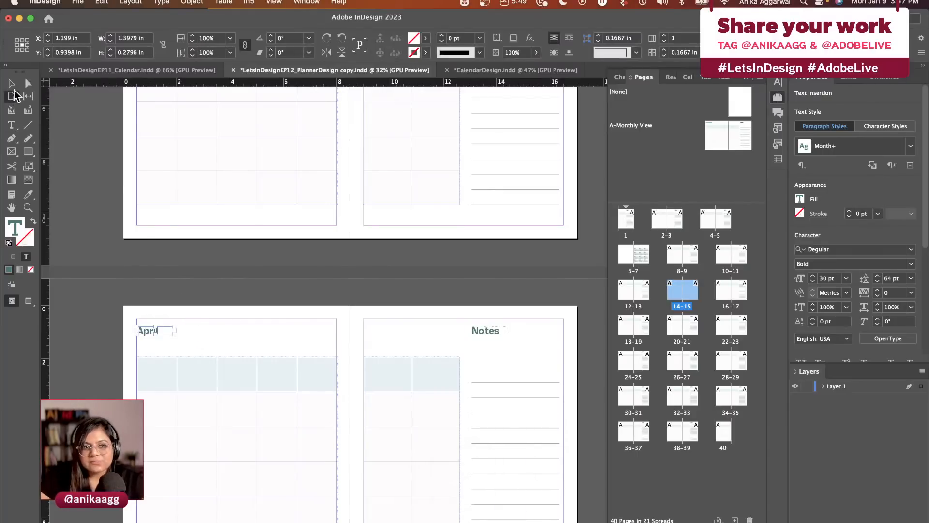
click(234, 329)
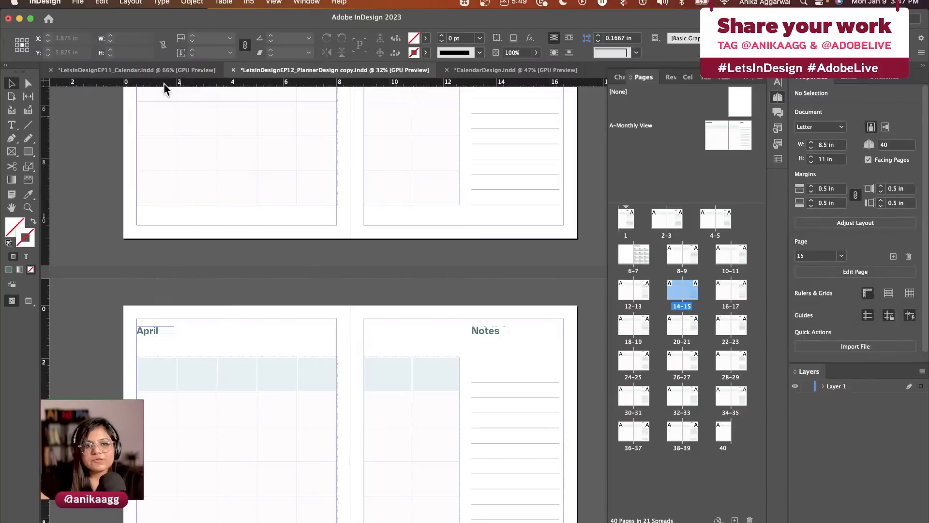
Step: Glance at the earlier calendar document, then review the planner's monthly spreads from January to April
click(138, 69)
scroll(360, 290, up, 10)
scroll(353, 415, down, 4)
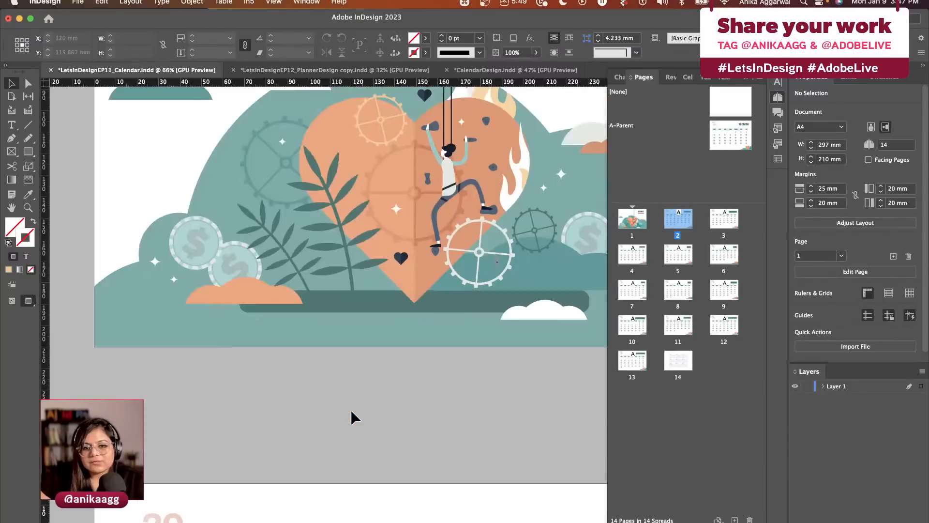
click(361, 70)
scroll(286, 303, up, 15)
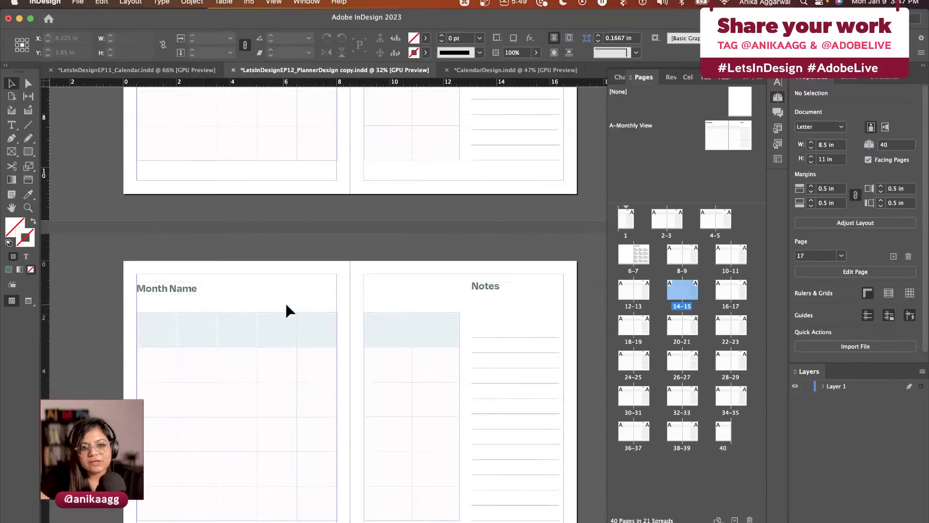
scroll(285, 303, down, 5)
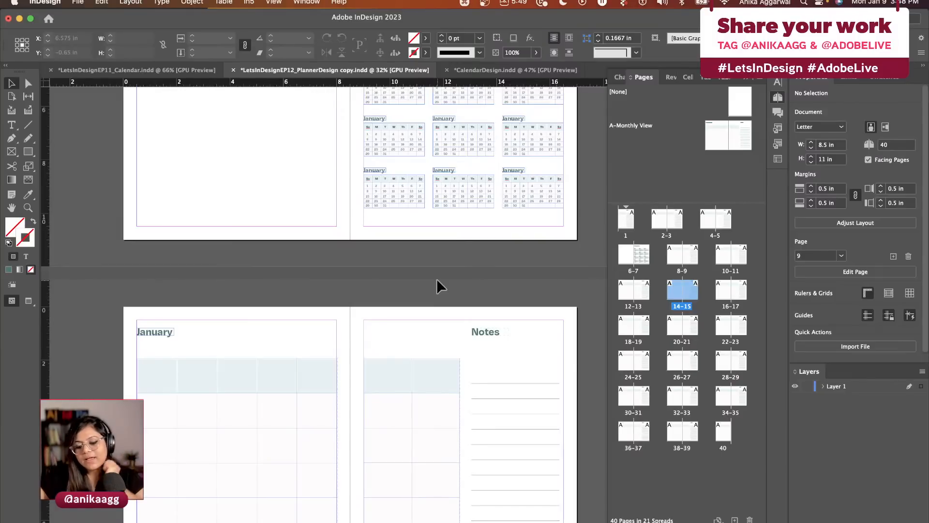
scroll(422, 285, down, 5)
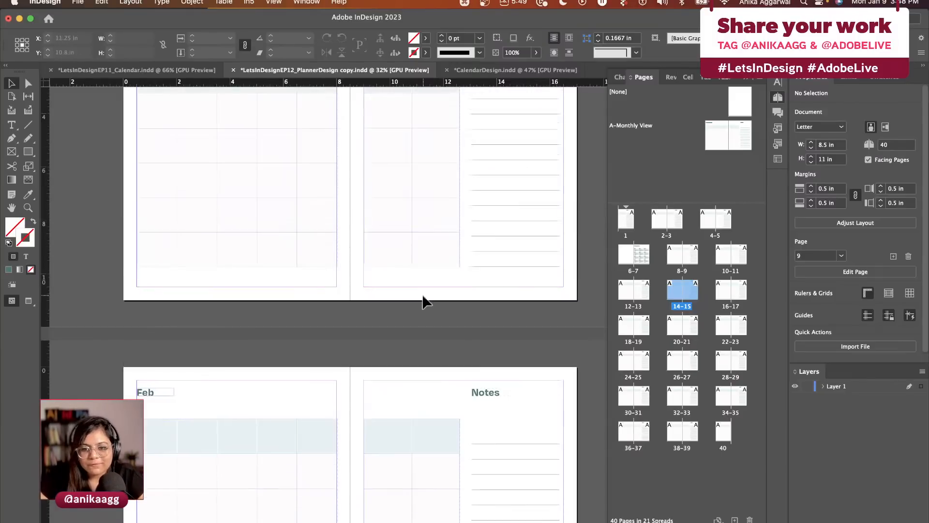
scroll(364, 387, down, 8)
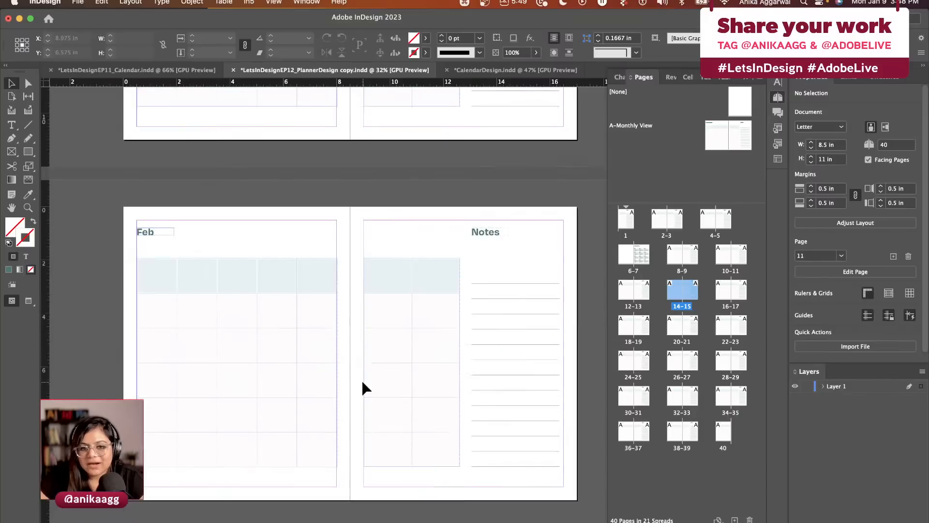
scroll(364, 387, down, 1)
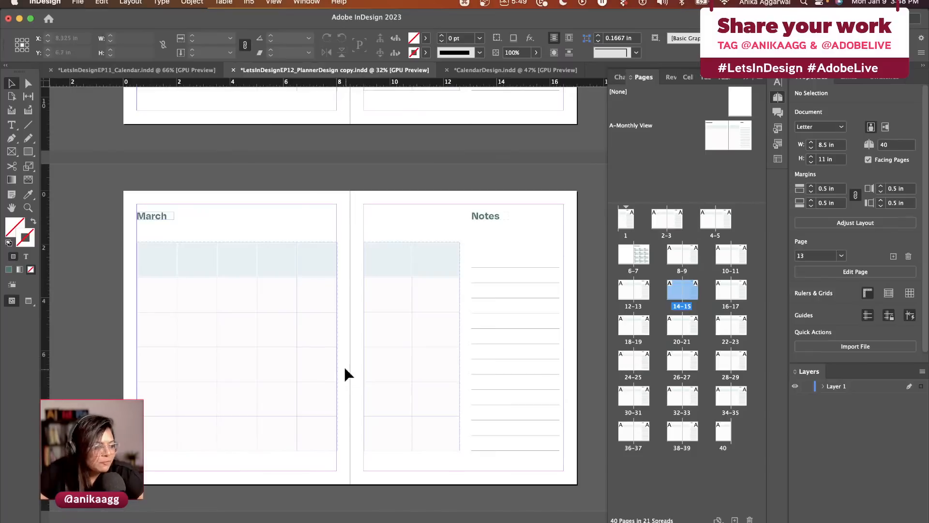
scroll(347, 374, down, 5)
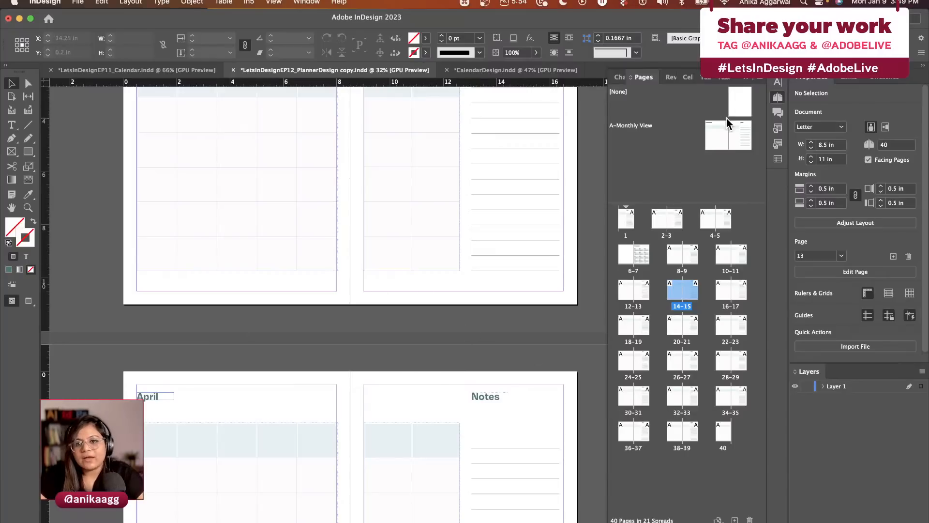
Step: Create a new two-page parent spread with prefix A and name it "Weekly View"
click(721, 133)
click(734, 520)
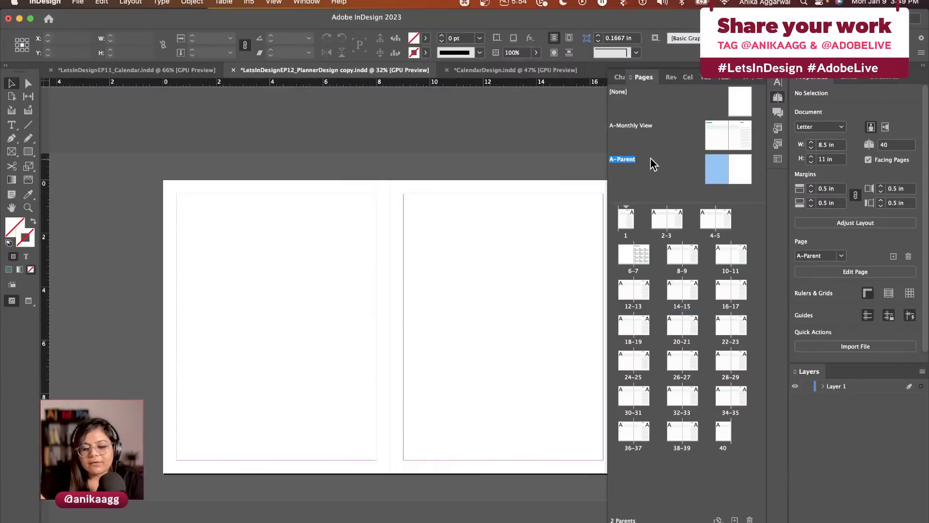
right_click(626, 161)
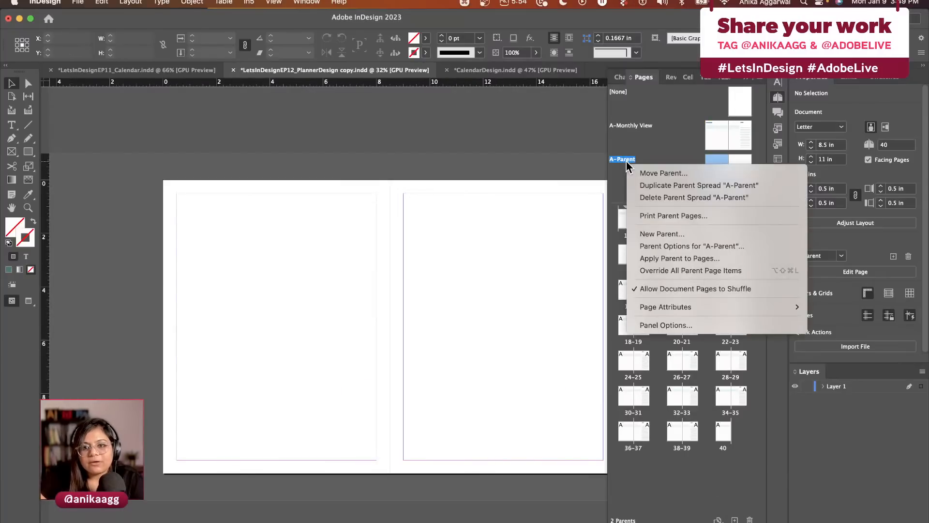
click(685, 246)
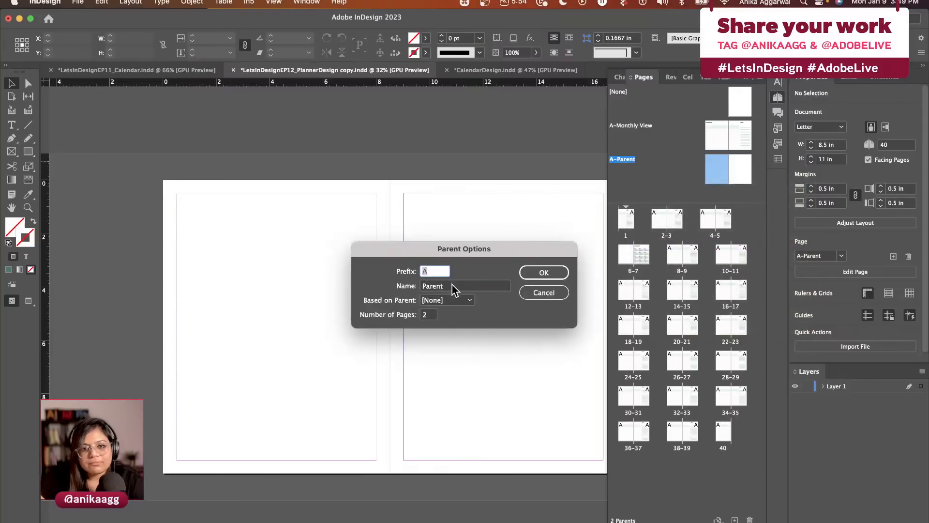
key(Tab)
text(Weekly )
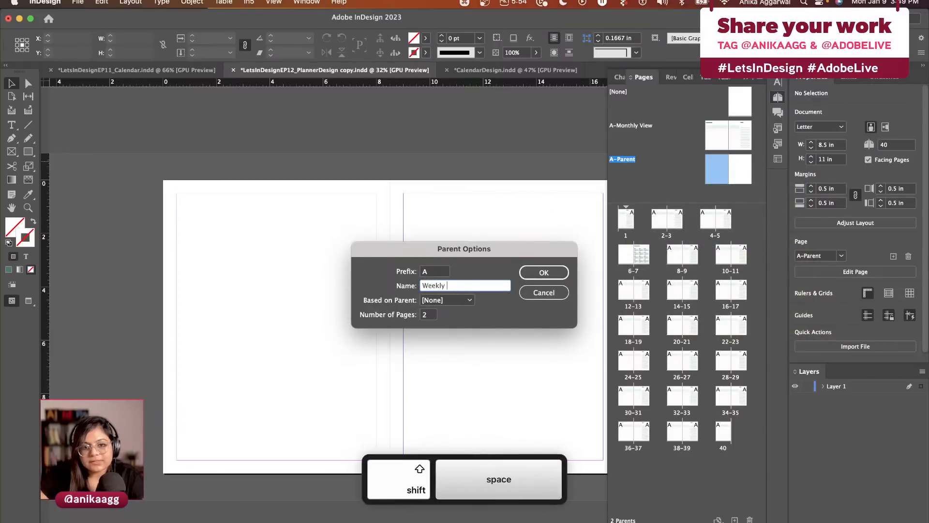
text(Vie)
key(BackSpace)
text(iew)
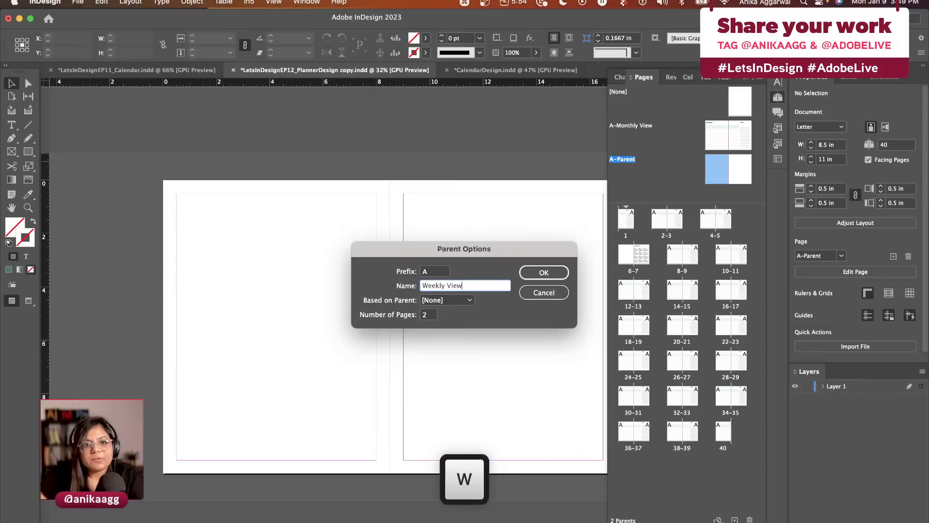
key(Return)
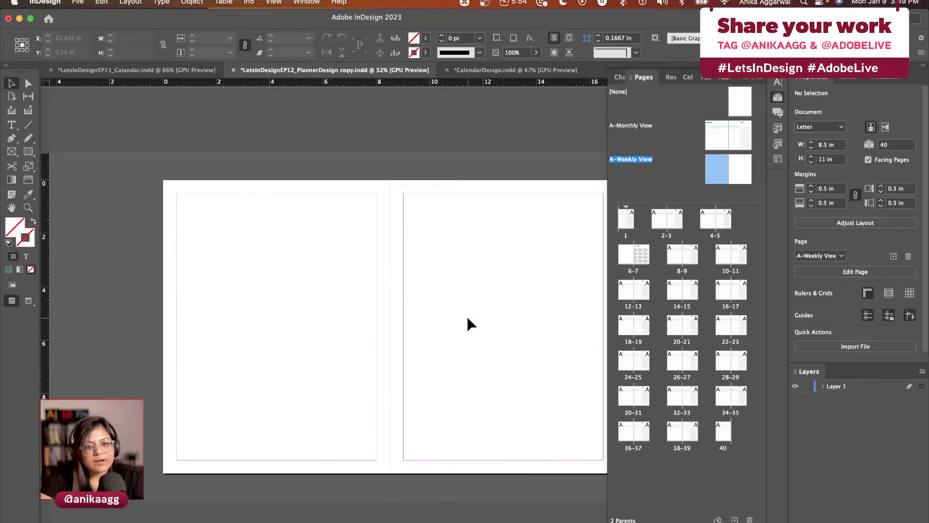
Step: Copy the Month Name heading from the Monthly View parent and paste it in place on the Weekly View parent
scroll(467, 318, right, 3)
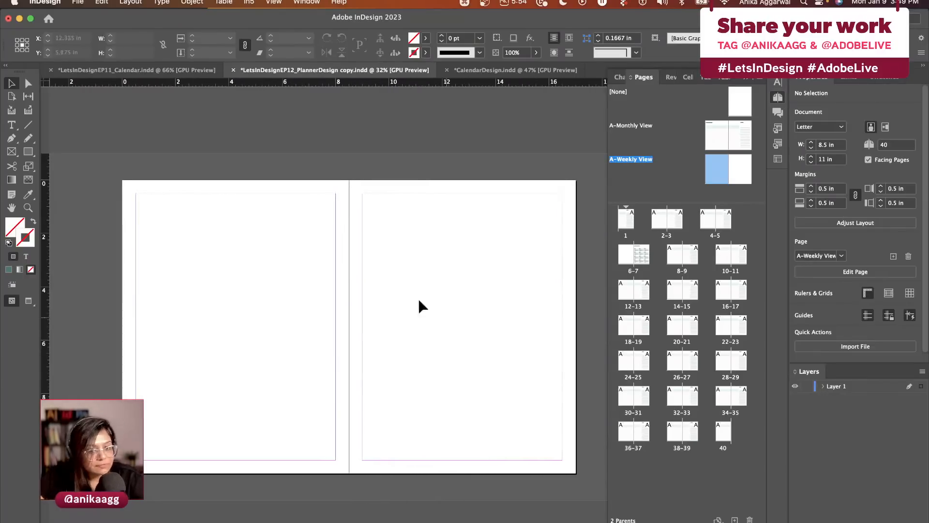
double_click(709, 134)
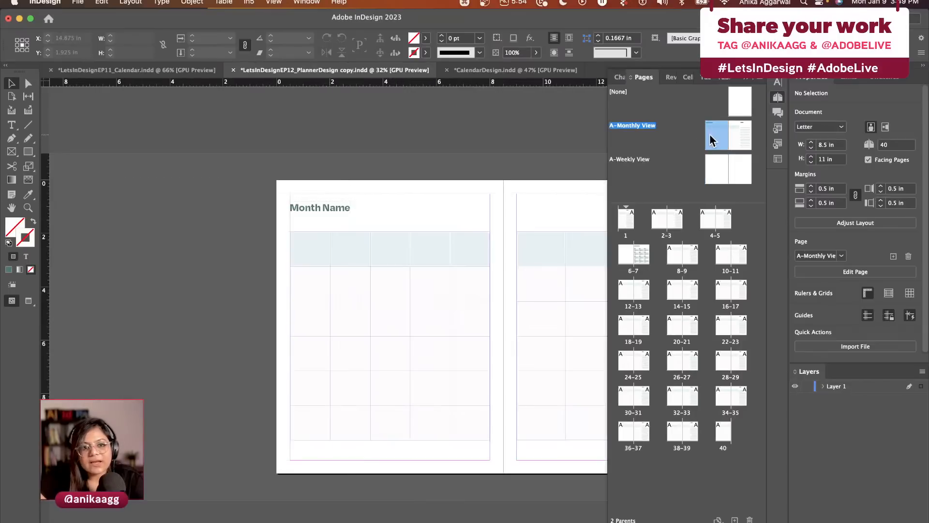
click(312, 210)
key(super+c)
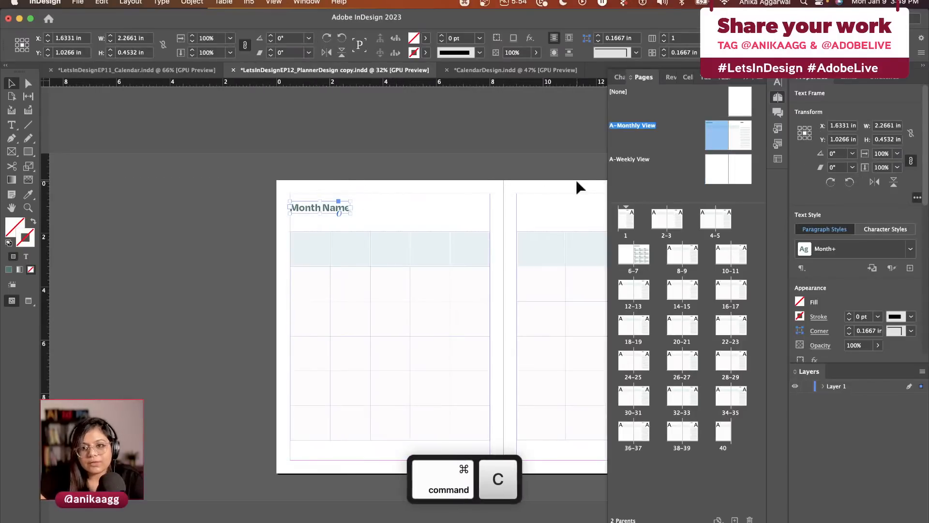
double_click(715, 175)
key(super+v)
key(super+z)
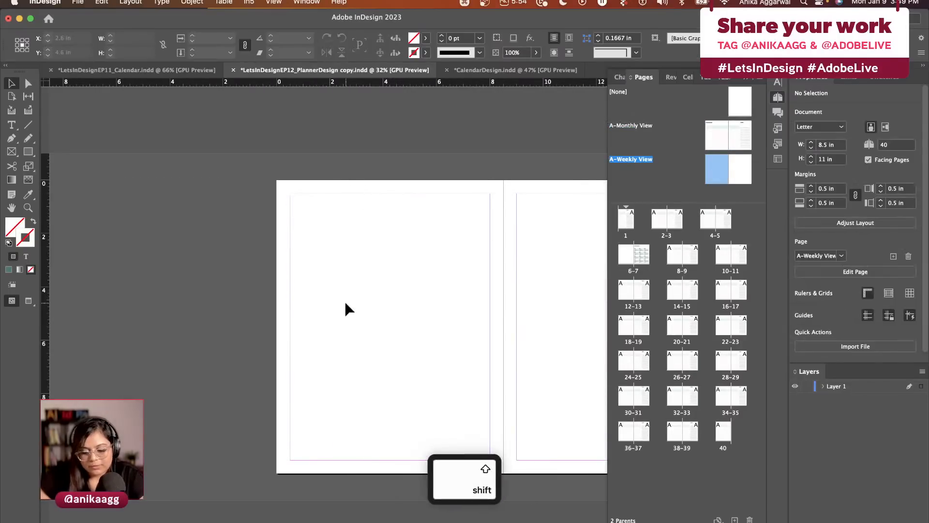
key(super+alt+shift+v)
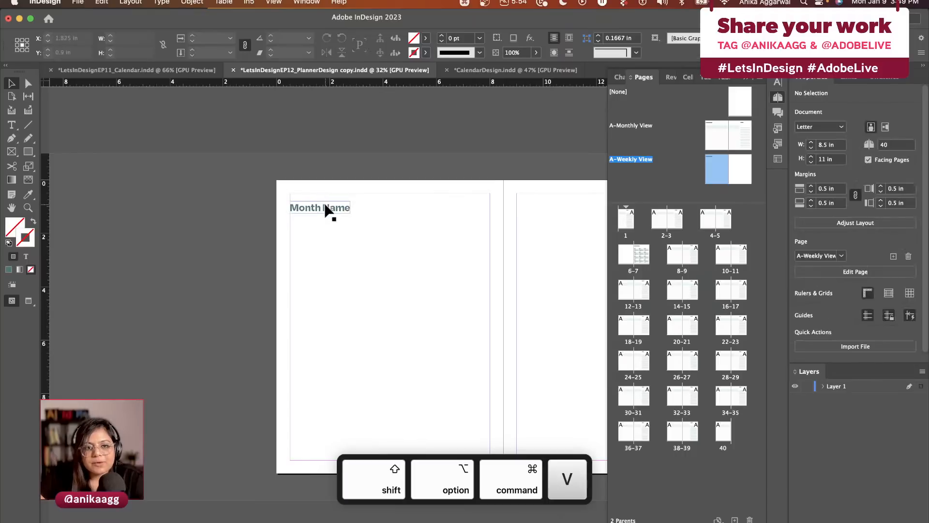
Step: Change the pasted heading's text on the Weekly View parent to "Week 1" and deselect it
double_click(324, 207)
triple_click(326, 202)
text(We)
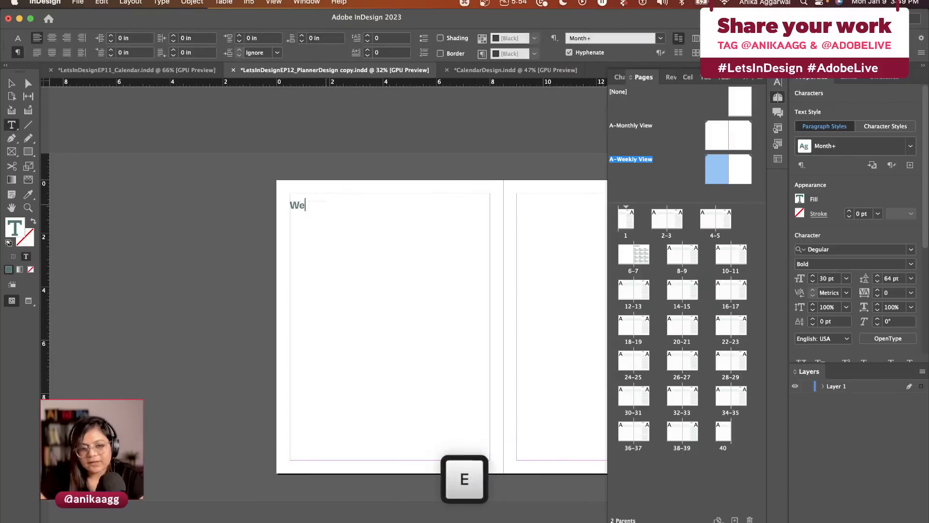
text(ek 1)
key(Escape)
key(Escape)
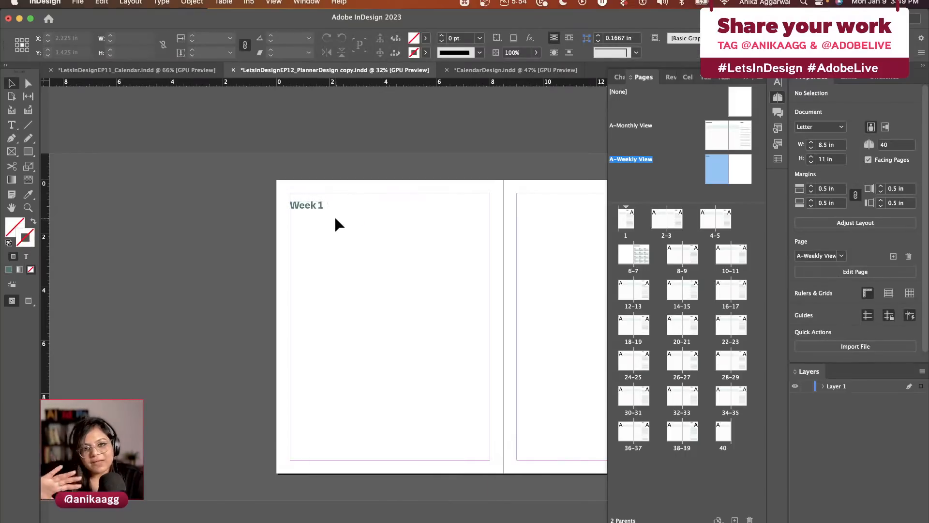
Step: Try to duplicate the Week 1 heading on the Weekly View parent, and deselect it
scroll(335, 219, right, 3)
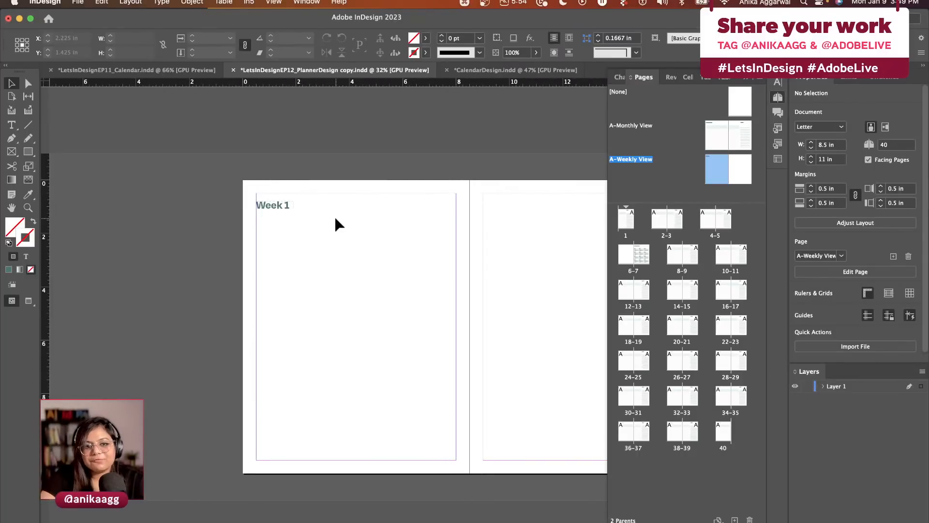
scroll(335, 218, right, 3)
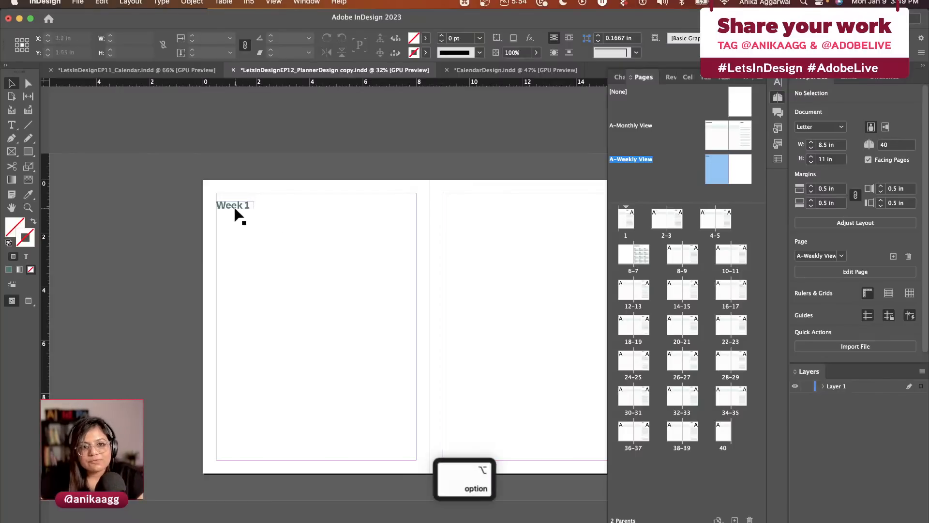
drag(235, 207, 236, 209)
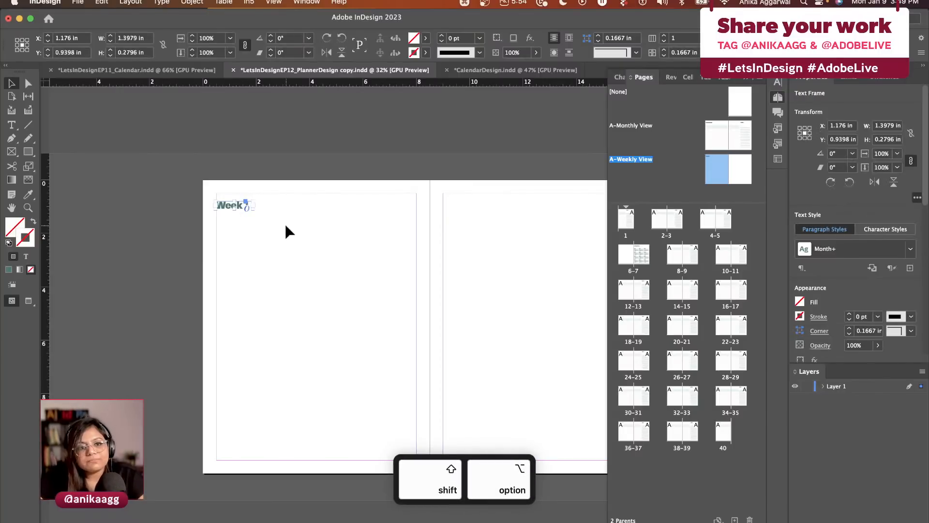
click(285, 222)
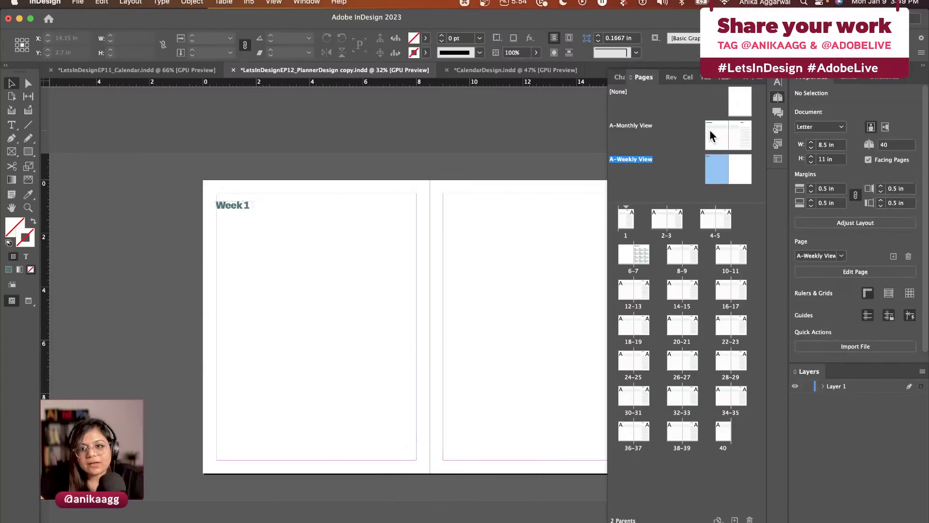
Step: Copy six ruled lines from the Monthly View parent's Notes area and paste them below the Week 1 heading on the Weekly View parent
double_click(745, 135)
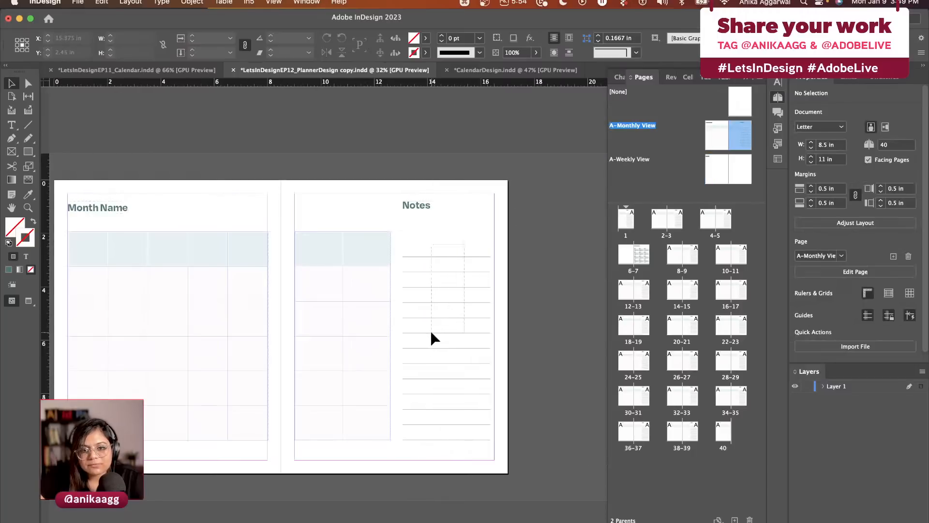
drag(428, 243, 421, 338)
key(super+c)
double_click(706, 166)
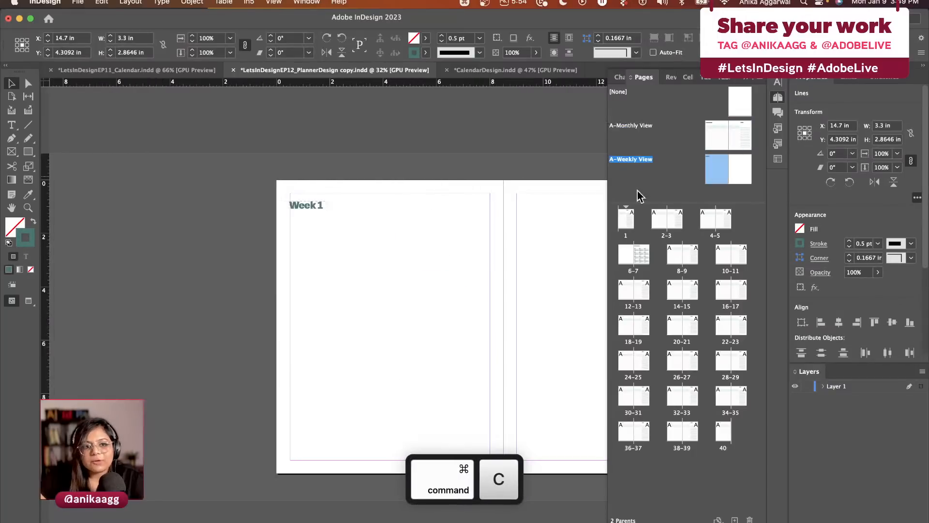
key(super+v)
drag(394, 300, 335, 237)
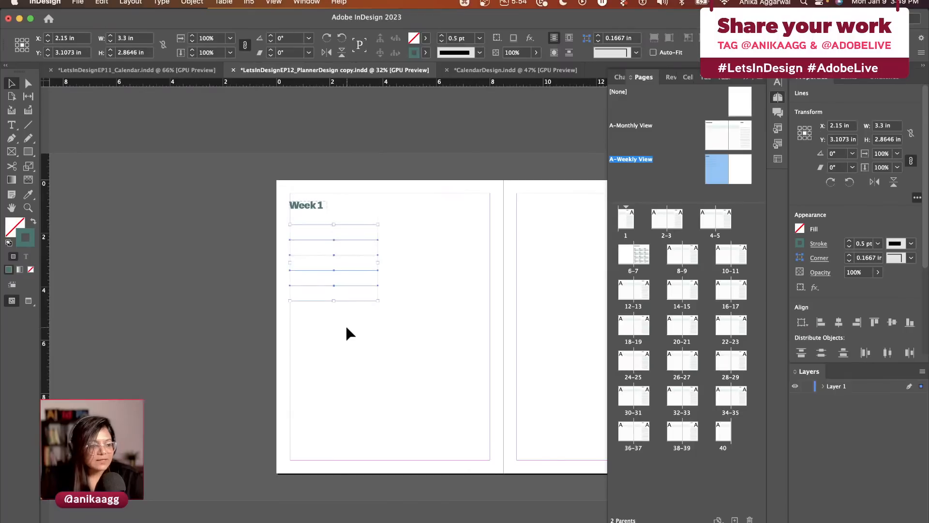
Step: Delete the two lowest ruled lines on the Weekly View parent, leaving four lines below the heading
key(super+equal)
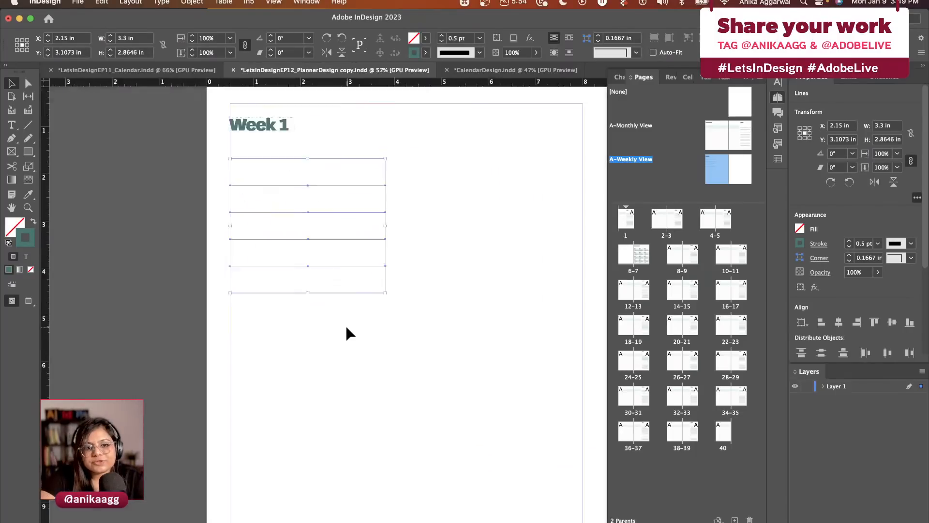
click(317, 388)
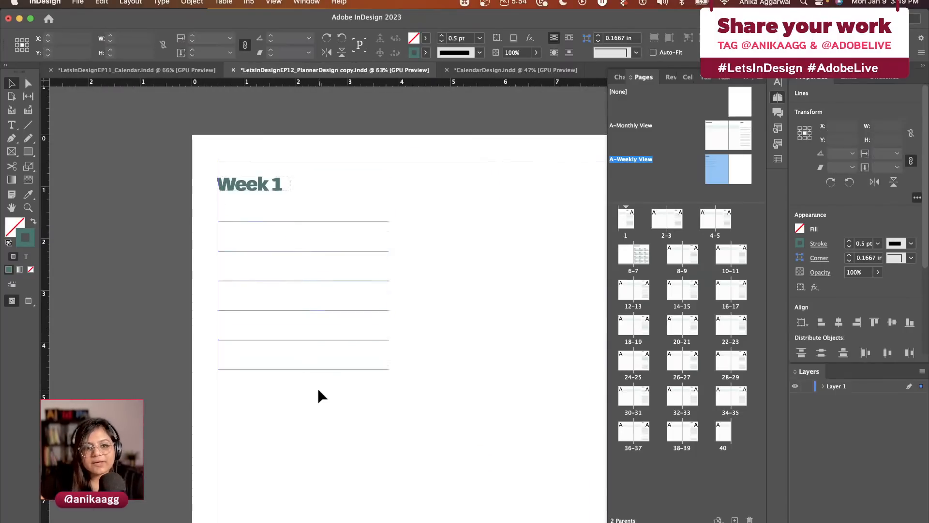
click(299, 370)
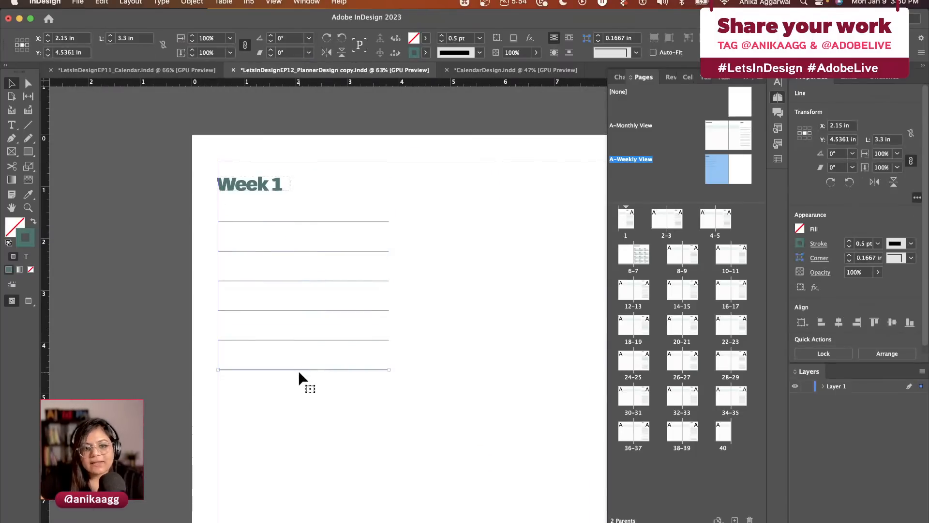
key(BackSpace)
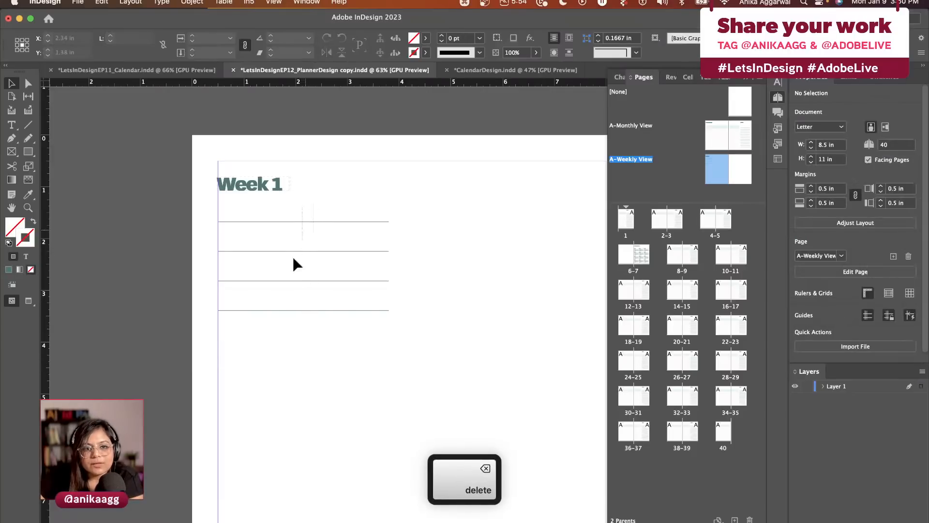
drag(269, 329, 255, 233)
click(341, 218)
scroll(341, 217, down, 3)
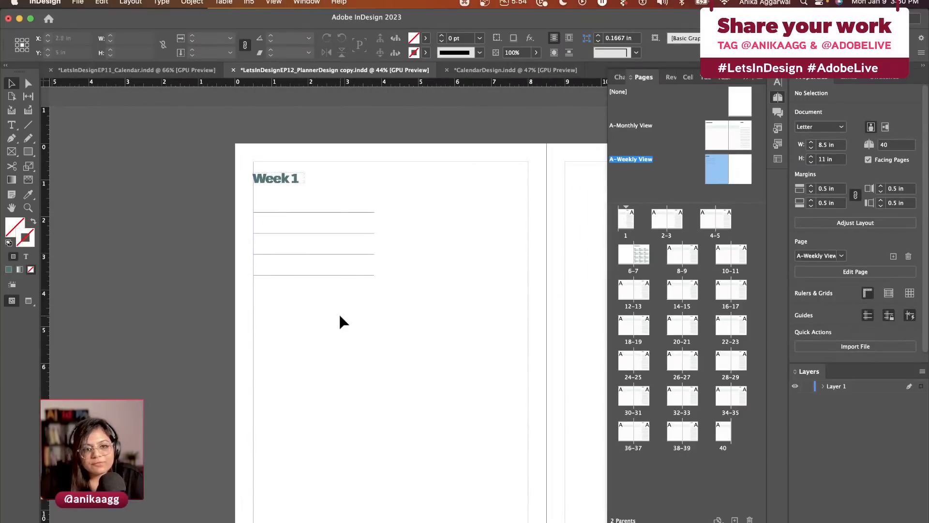
Step: Shorten the ruled lines to 2.74 in and rework them into six closely spaced lines about 1.91 in tall overall
drag(308, 295, 310, 293)
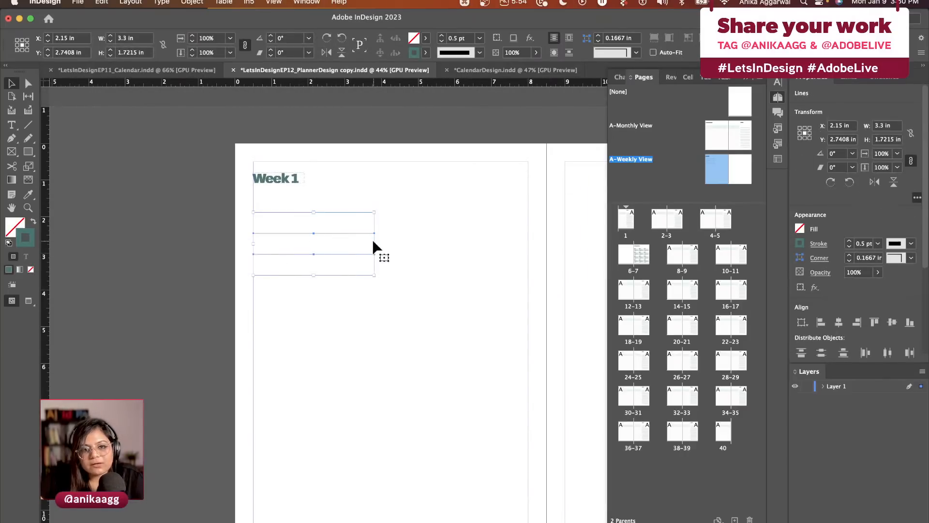
drag(373, 243, 354, 243)
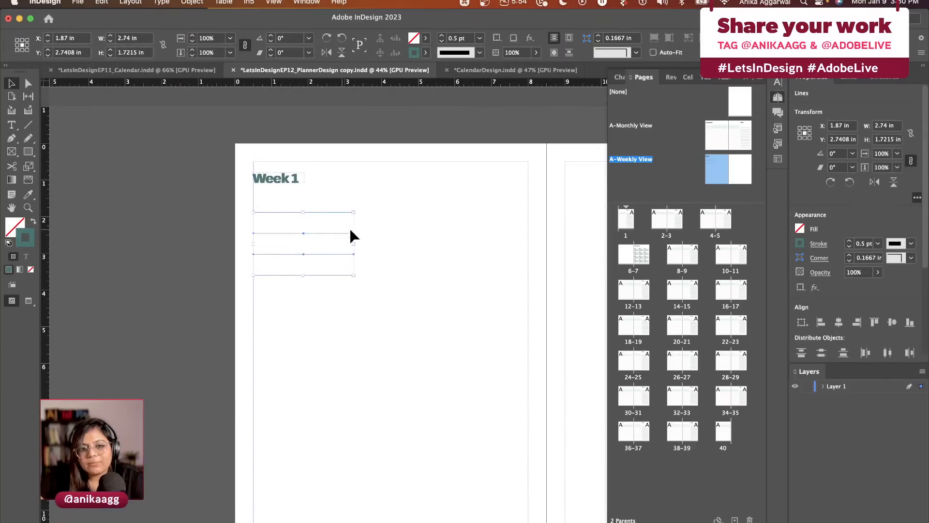
click(299, 230)
drag(300, 233, 303, 241)
mouse_move(302, 276)
mouse_down()
mouse_move(303, 254)
mouse_move(301, 288)
mouse_up()
click(365, 300)
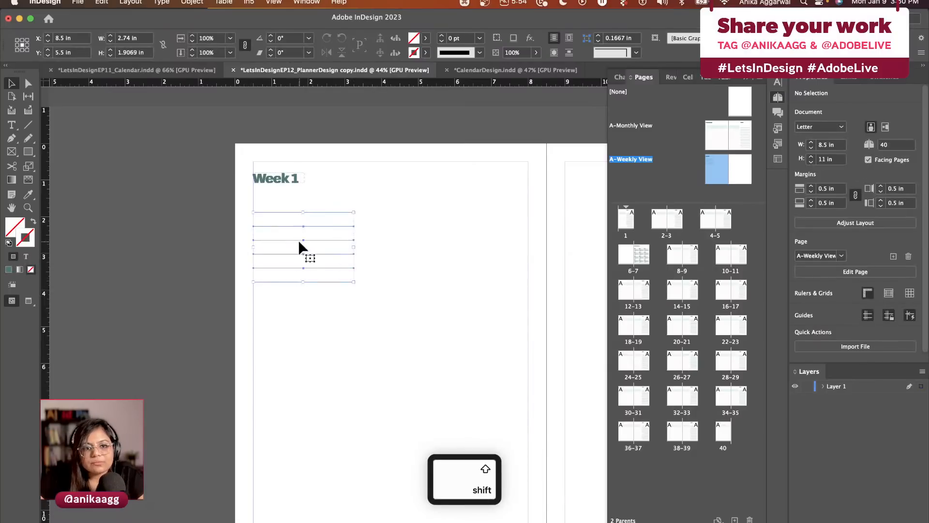
Step: Move the six ruled lines slightly down to about Y 2.99 in and group them
drag(296, 251, 297, 257)
right_click(298, 258)
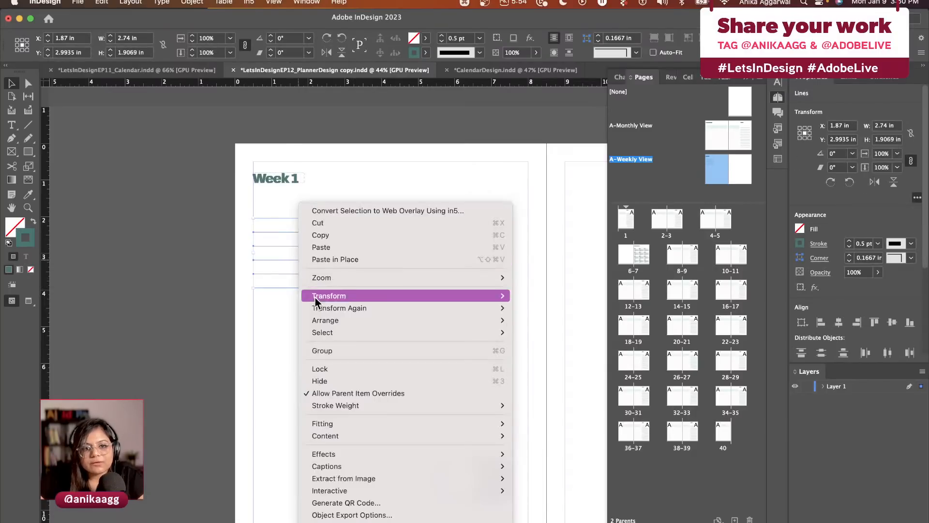
click(327, 351)
click(291, 327)
Step: Duplicate the line group into a second column, and copy the pair downward twice to form three rows of two blocks
drag(291, 266, 428, 254)
shift+click(349, 245)
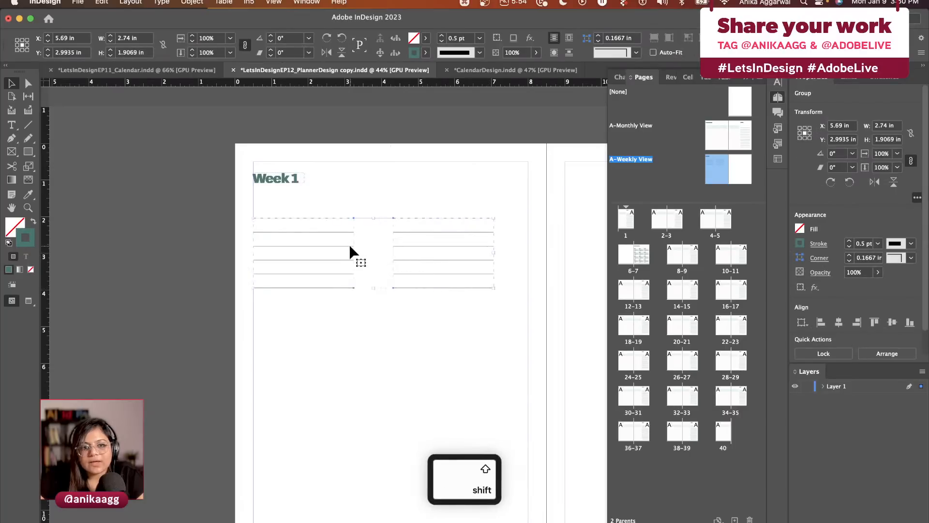
drag(349, 245, 331, 463)
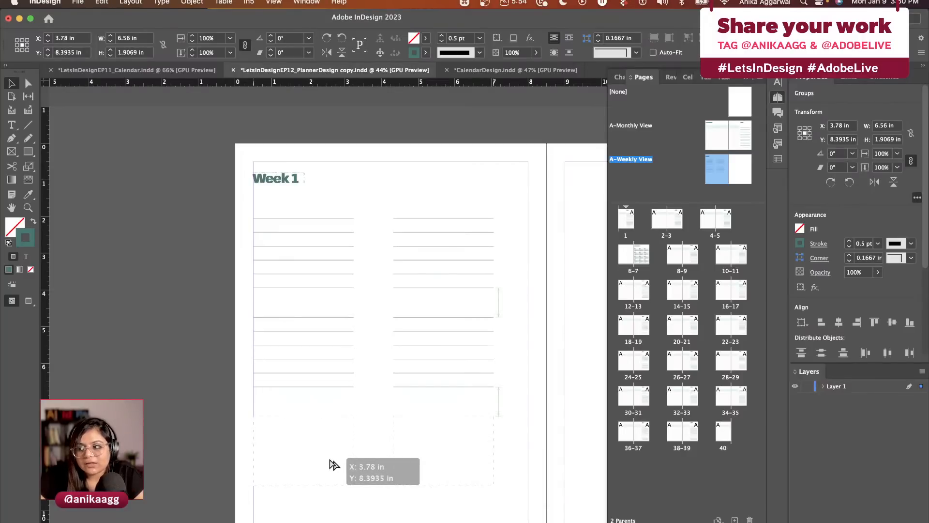
drag(333, 464, 328, 461)
click(360, 205)
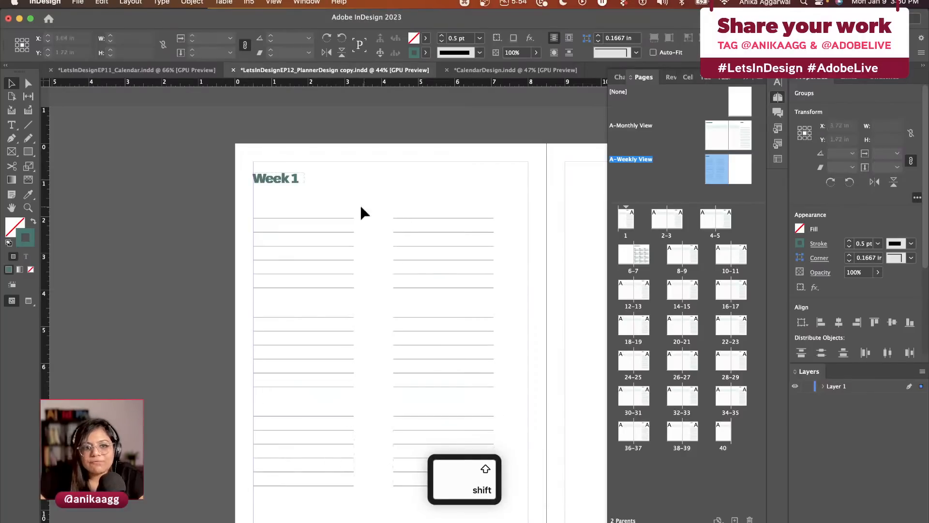
Step: Move all six line blocks so they are centred across the left page, at about X 4.25 in and Y 6.23 in
drag(413, 378, 432, 380)
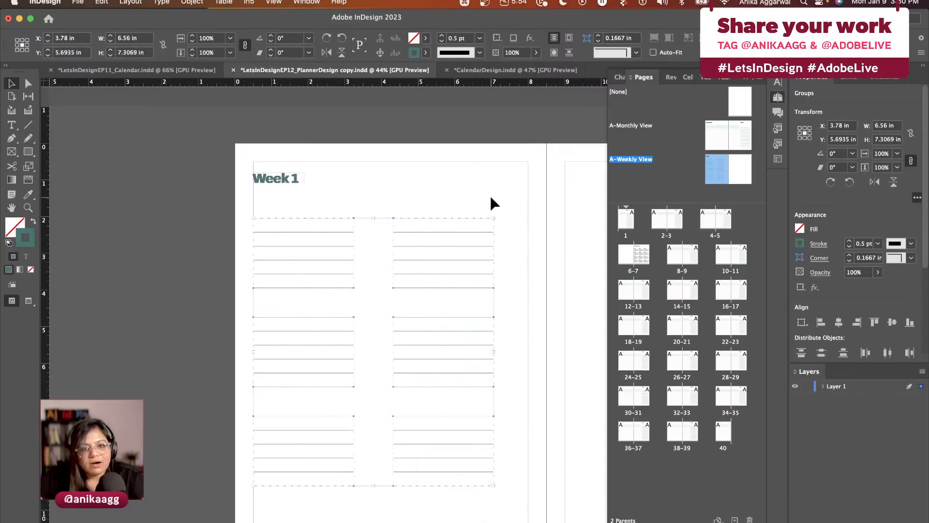
drag(490, 204, 407, 412)
drag(296, 498, 296, 497)
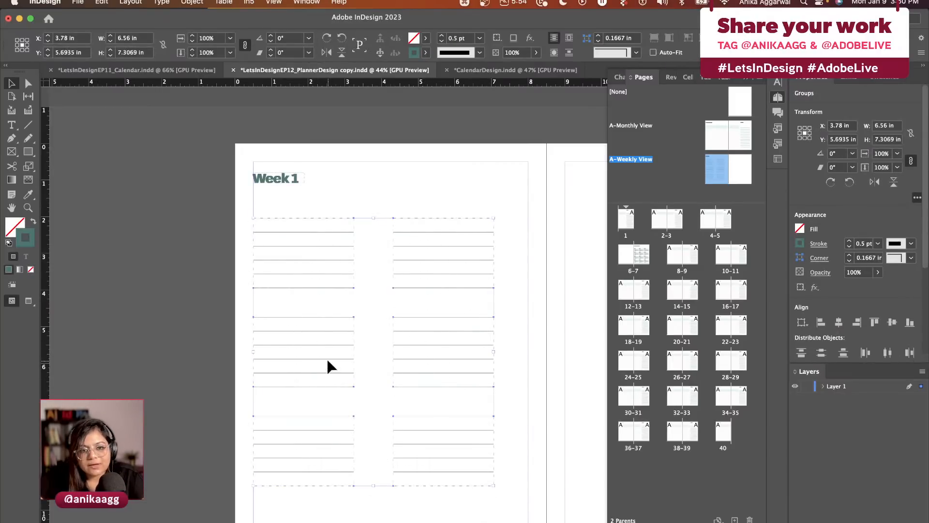
drag(327, 359, 344, 365)
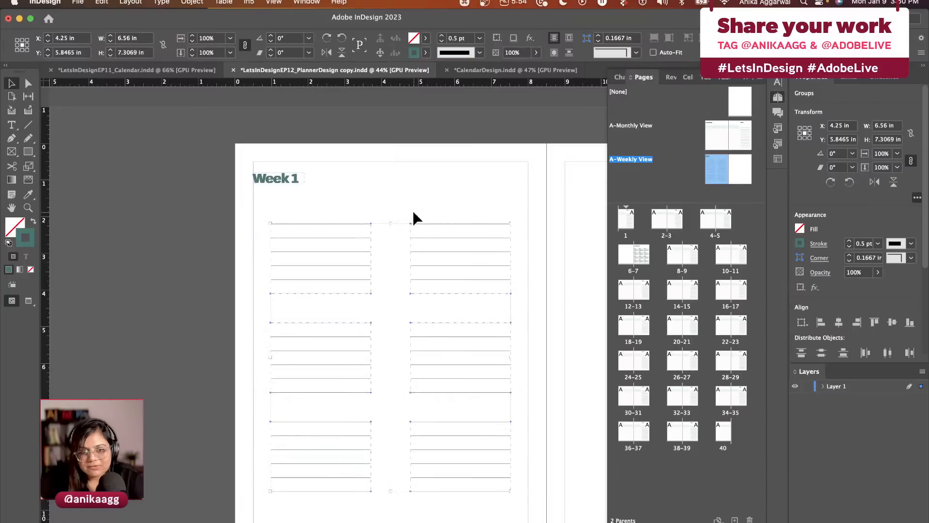
drag(307, 215, 462, 494)
drag(424, 391, 424, 405)
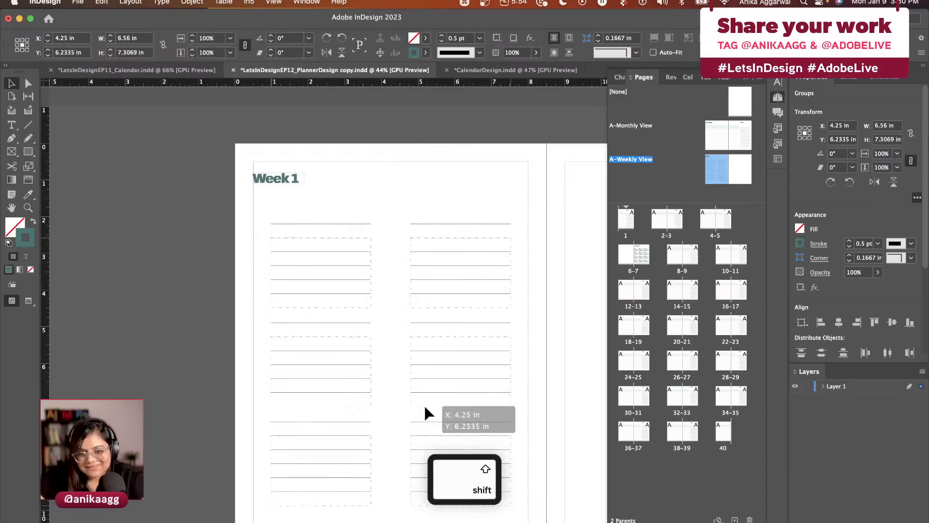
Step: Align the Week 1 heading with the left edge of the line blocks and delete its overlapping duplicate
click(409, 234)
drag(275, 184, 300, 186)
click(351, 191)
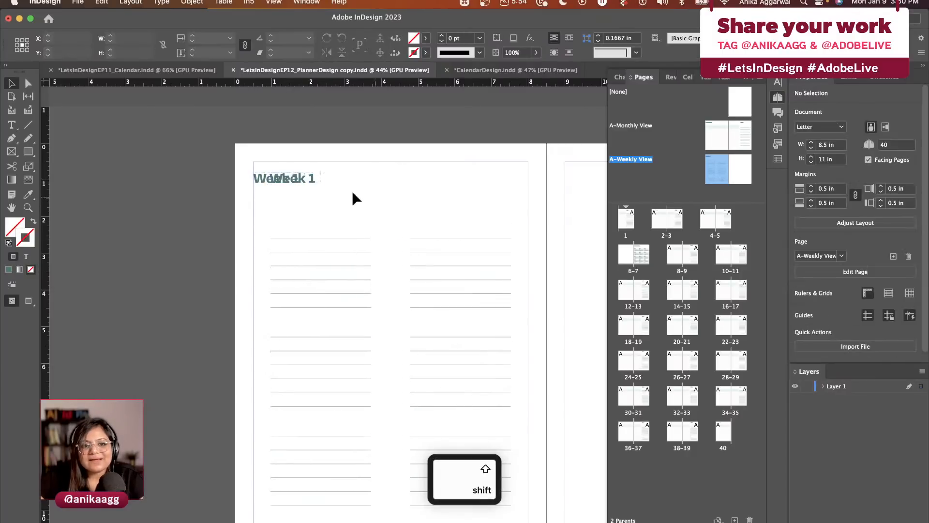
click(317, 181)
key(BackSpace)
Step: Duplicate the Week 1 heading above the first line block and change the copy's text to "Monday"
drag(280, 181, 324, 216)
click(305, 198)
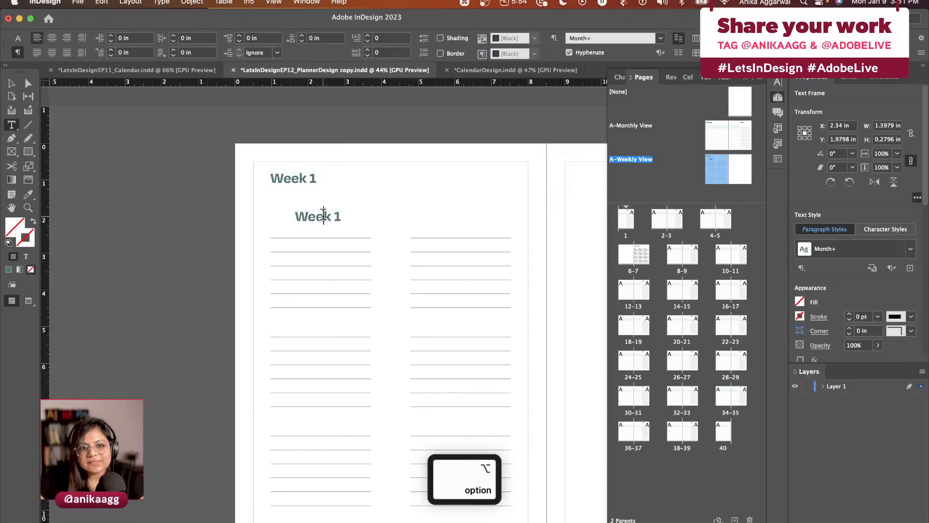
triple_click(317, 216)
text(Monday)
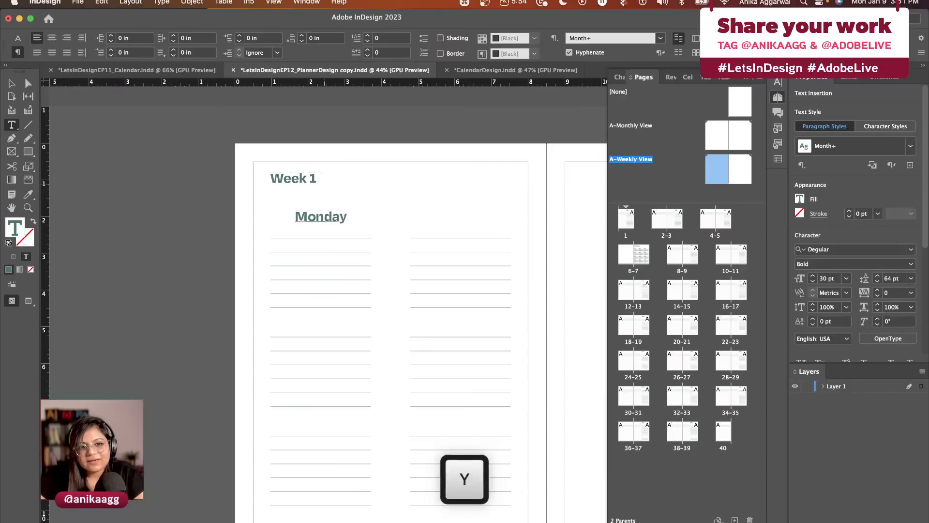
key(Escape)
Step: Duplicate the Monday heading above the second column's first line block and change its text to "Tuesday"
drag(330, 219, 472, 222)
double_click(460, 210)
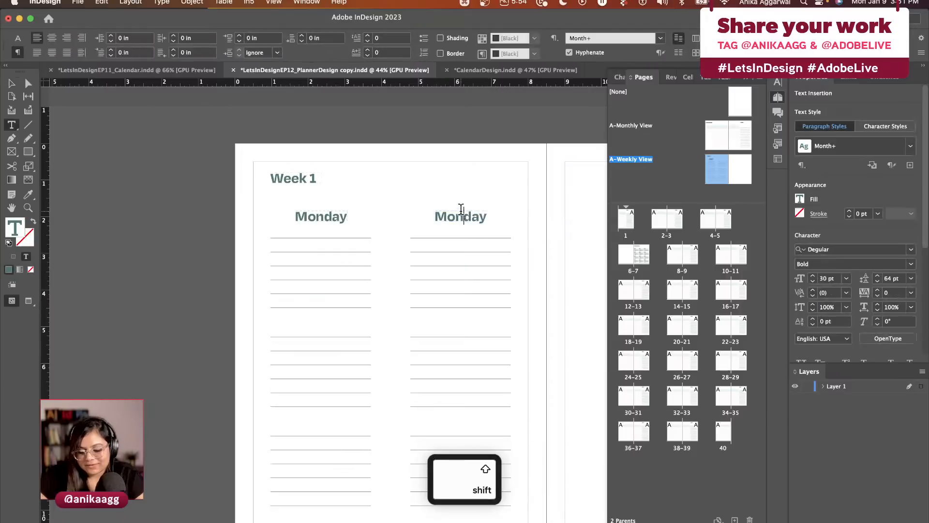
key(super+a)
text(Tued)
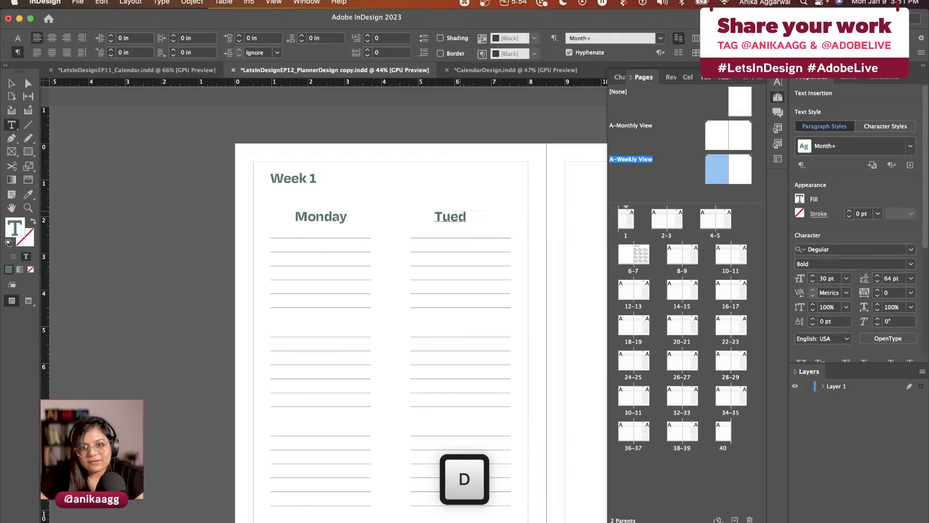
key(BackSpace)
text(sday)
key(Escape)
click(468, 226)
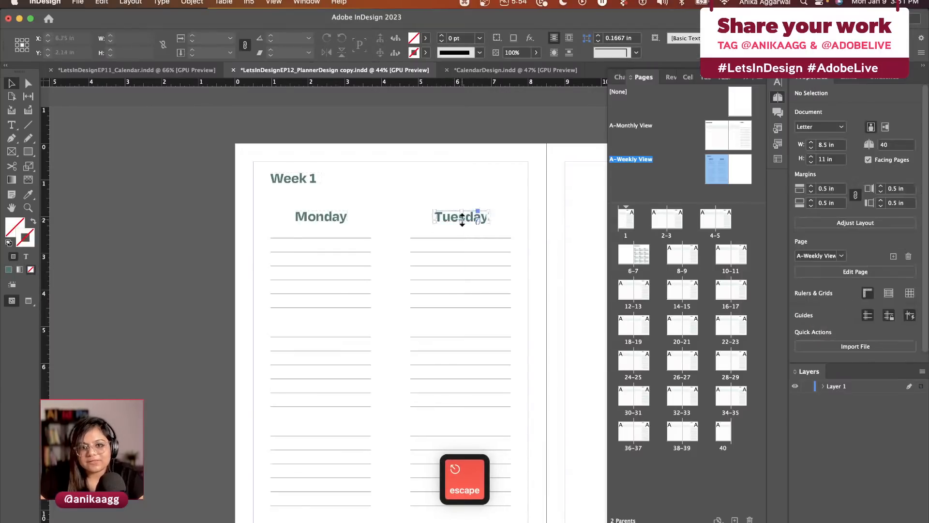
Step: Set the Tuesday heading's font size to 14 pt
click(462, 218)
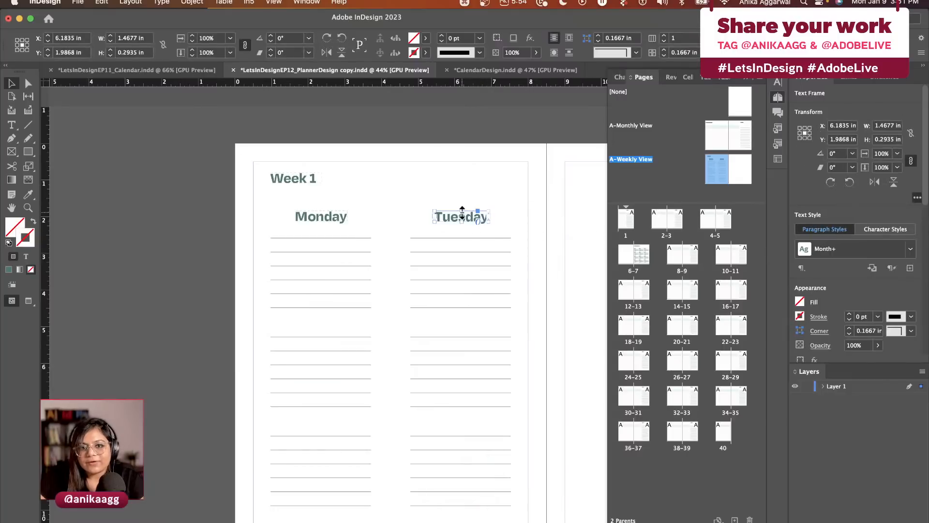
double_click(462, 216)
double_click(474, 216)
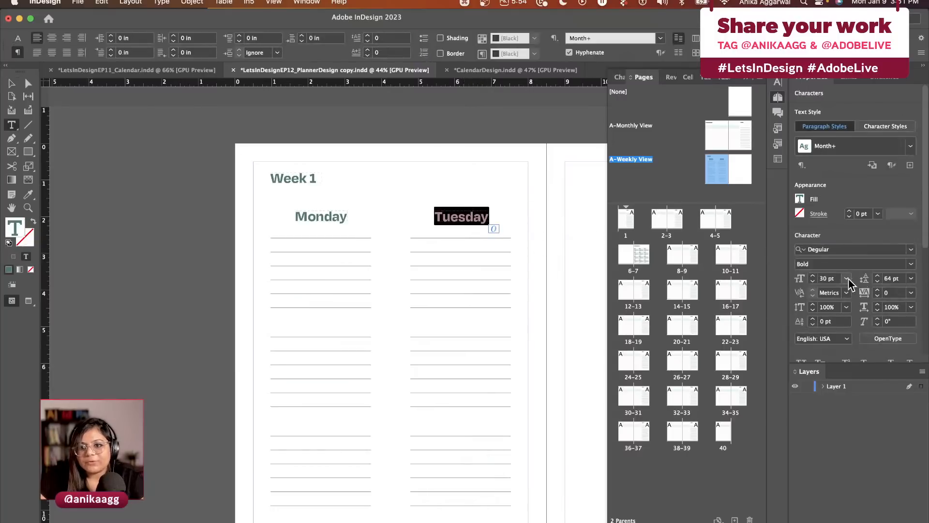
click(846, 278)
click(842, 370)
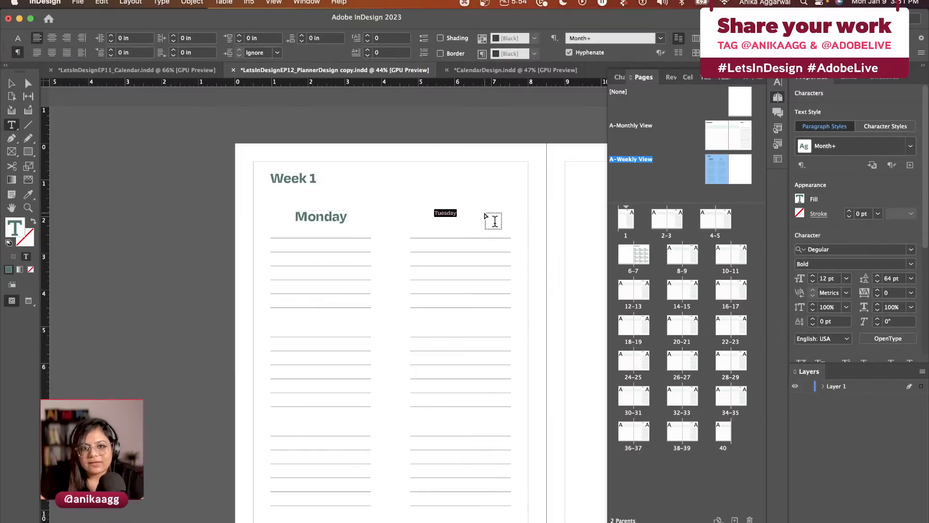
click(846, 278)
click(842, 379)
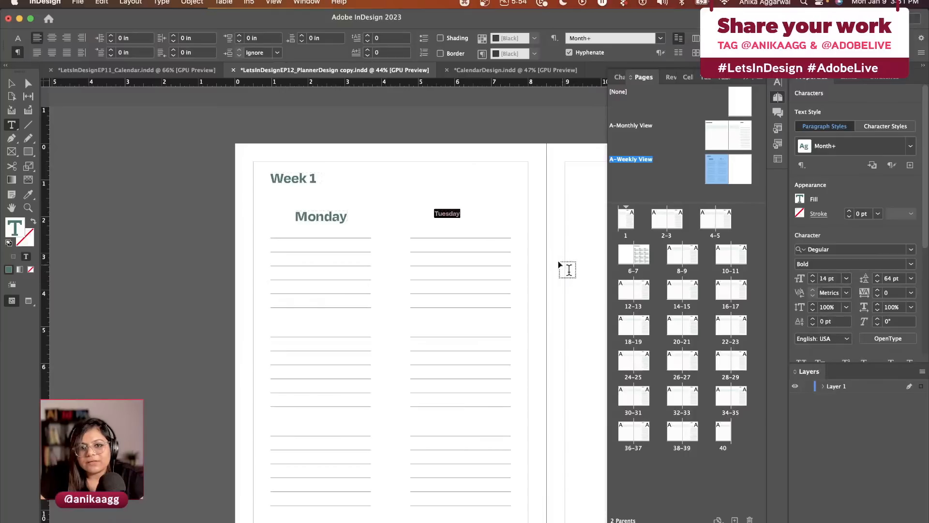
key(Escape)
Step: Move the smaller Tuesday heading so it is centred above the second column's first line block
click(494, 193)
drag(454, 214, 470, 216)
click(510, 166)
scroll(510, 166, up, 5)
scroll(510, 166, left, 3)
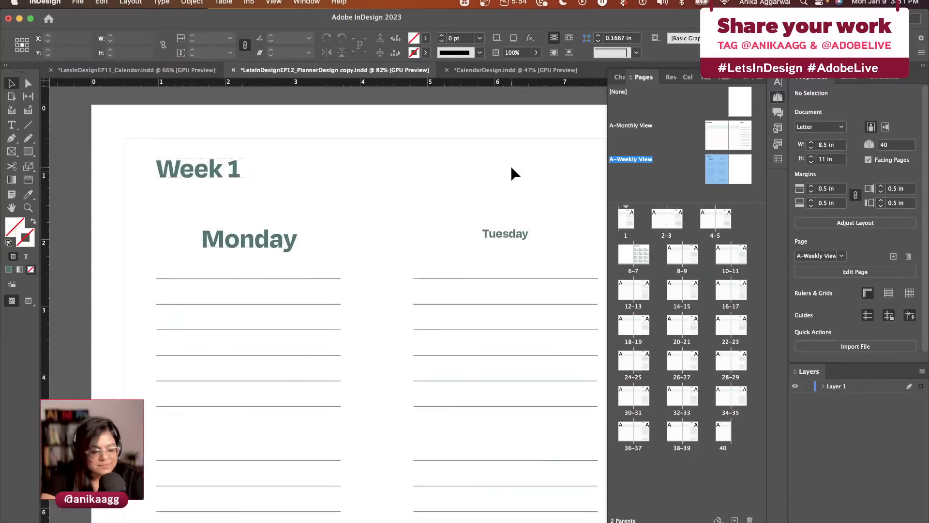
scroll(511, 173, down, 3)
scroll(512, 173, left, 1)
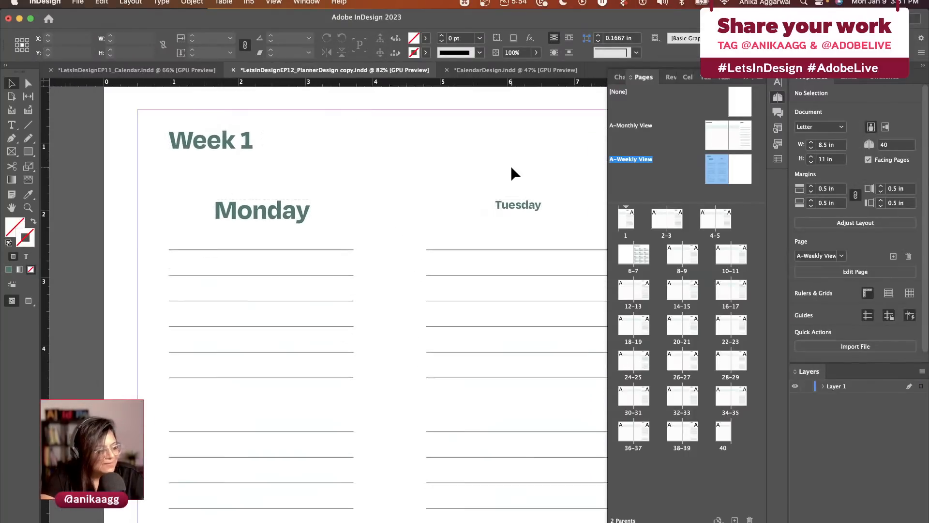
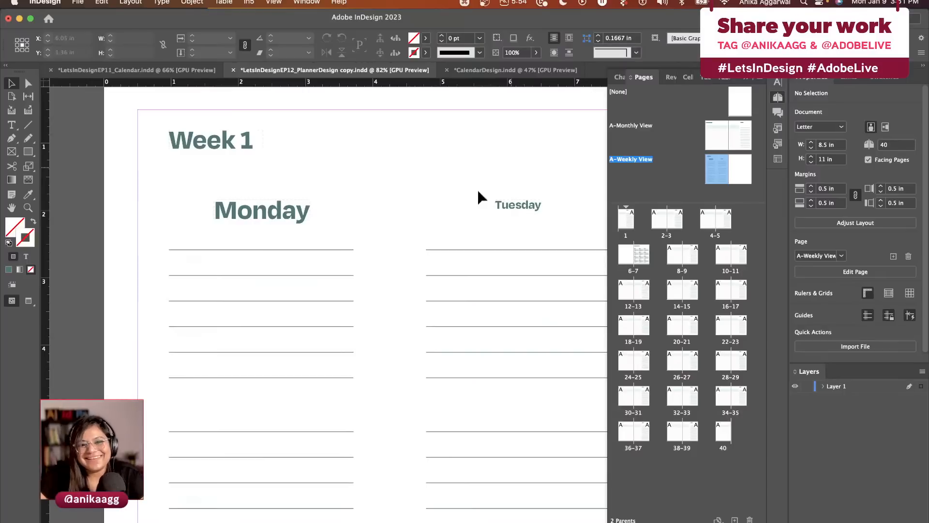
Step: Create a paragraph style named "Month Name Weekly View" from the Tuesday heading's formatting
click(298, 215)
click(512, 211)
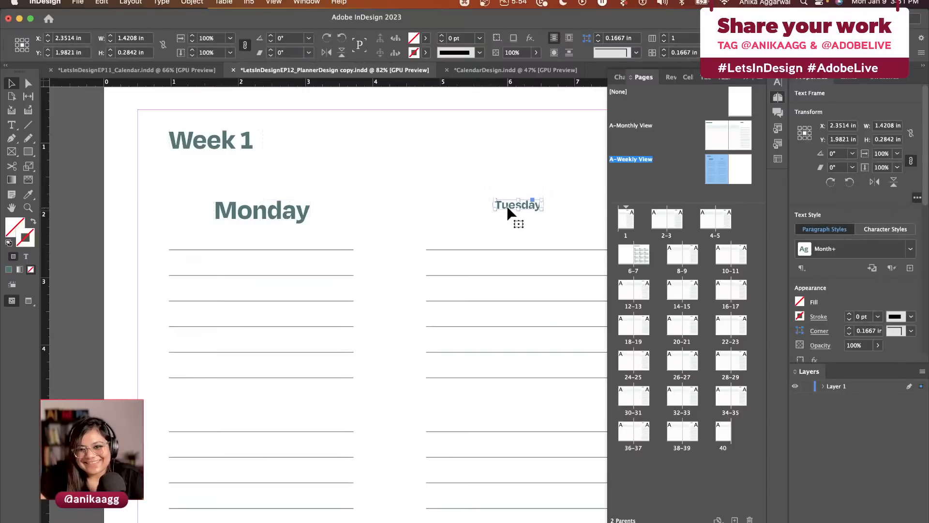
double_click(509, 207)
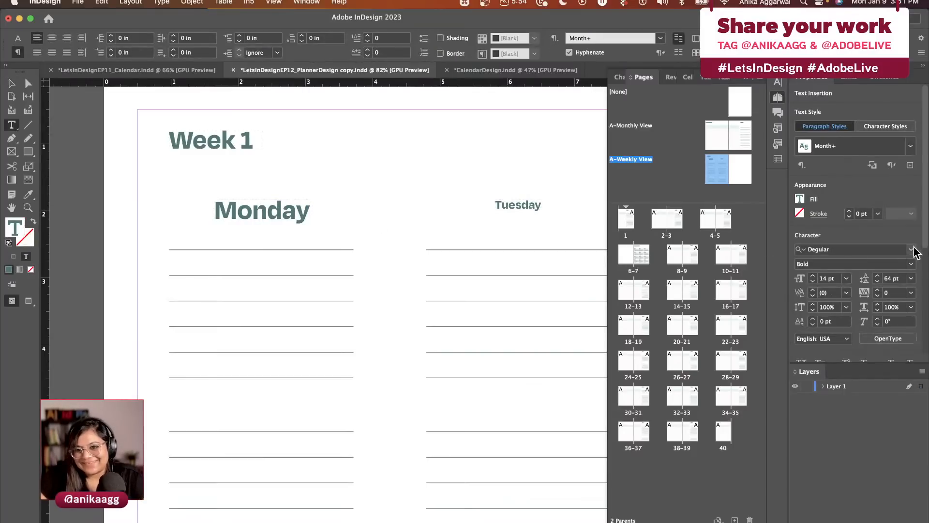
click(909, 165)
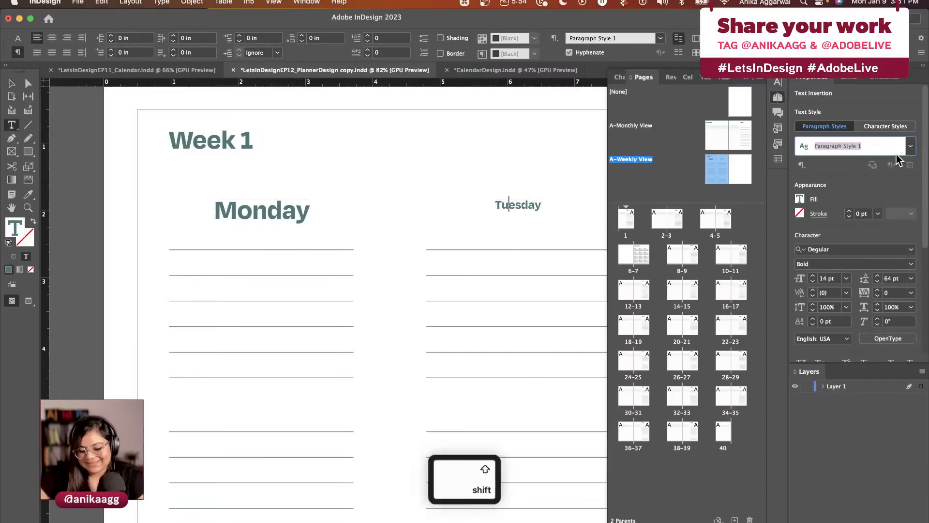
text(Month Name)
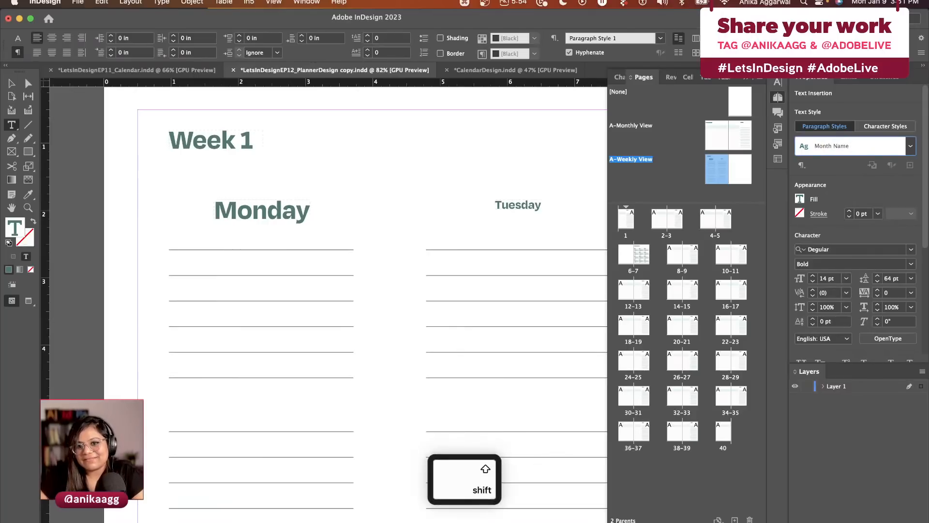
text( Weekl)
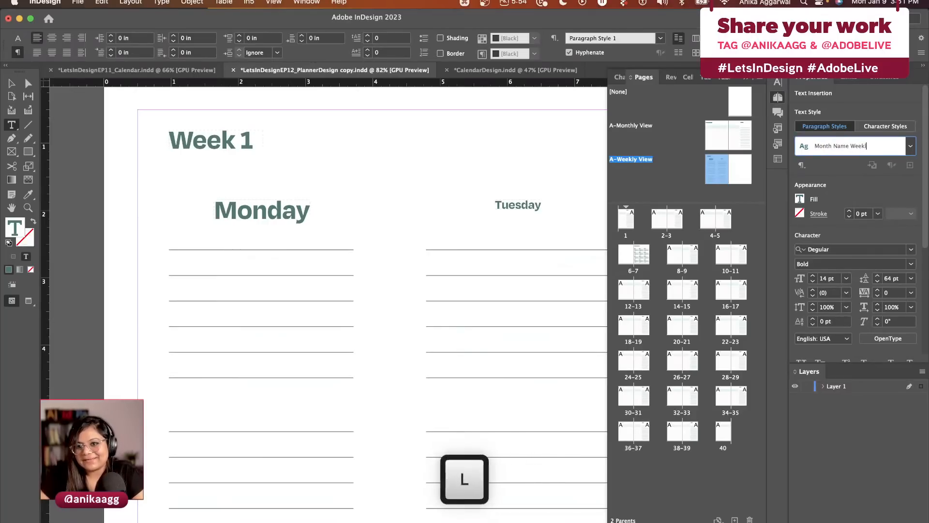
text(y View)
key(Return)
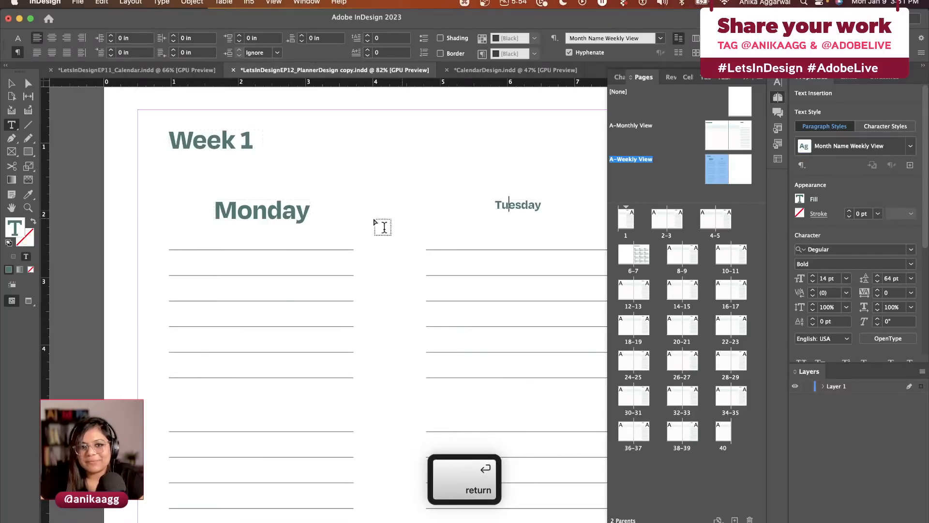
Step: Apply the Month Name Weekly View paragraph style to the Monday heading and centre it above its line block
key(Escape)
click(250, 216)
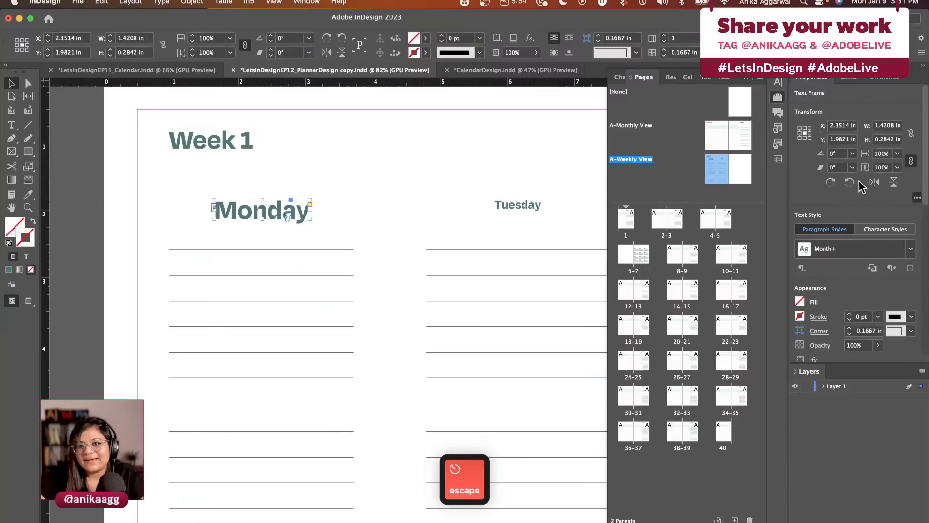
click(910, 249)
click(827, 349)
click(452, 225)
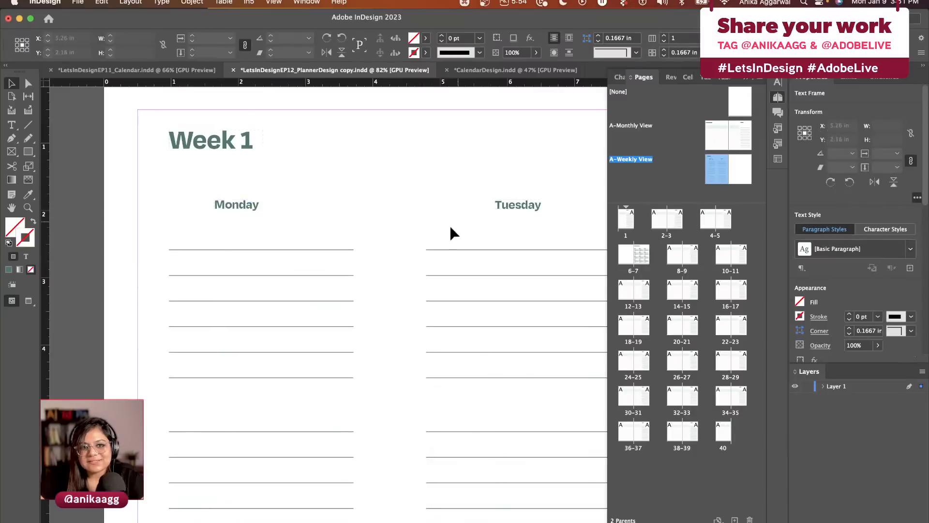
drag(259, 213, 283, 208)
click(300, 209)
Step: Duplicate the Monday and Tuesday headings together above the second and third rows of line blocks
key(super+minus)
scroll(295, 206, down, 3)
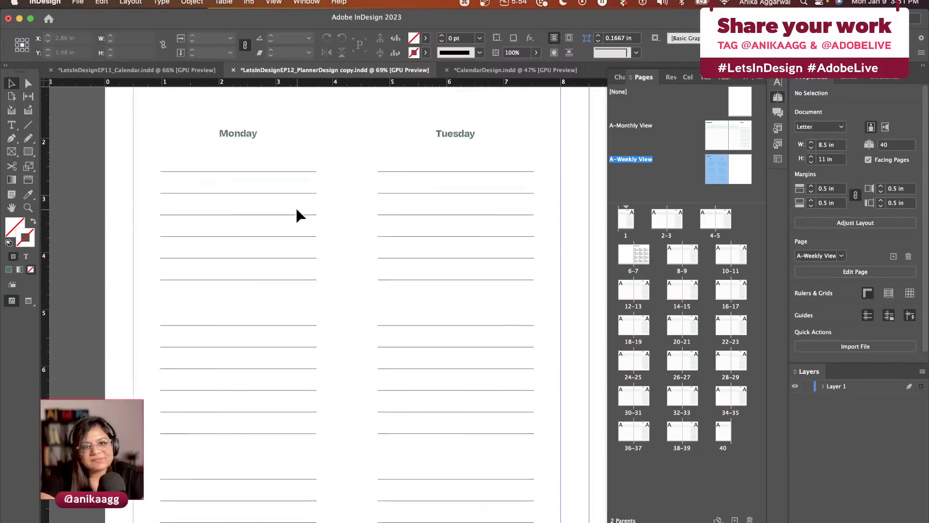
click(239, 133)
shift+click(441, 141)
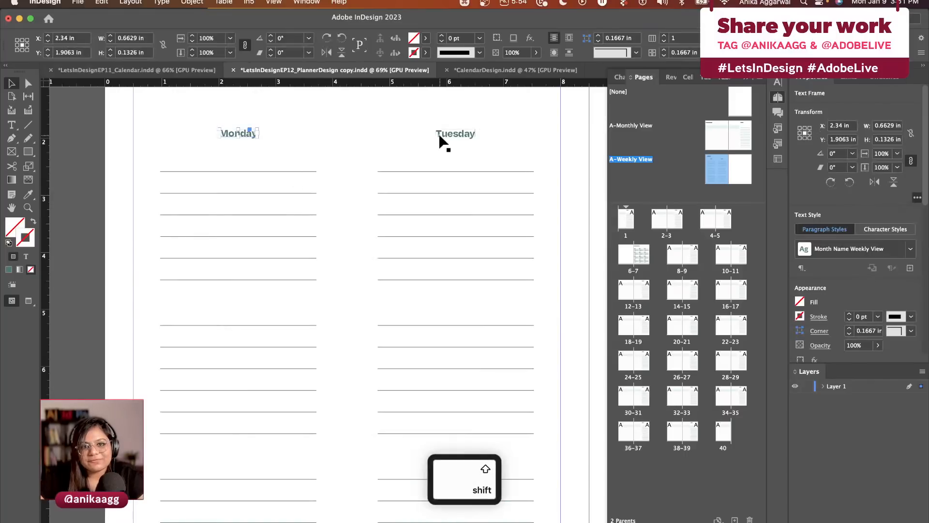
drag(441, 140, 433, 447)
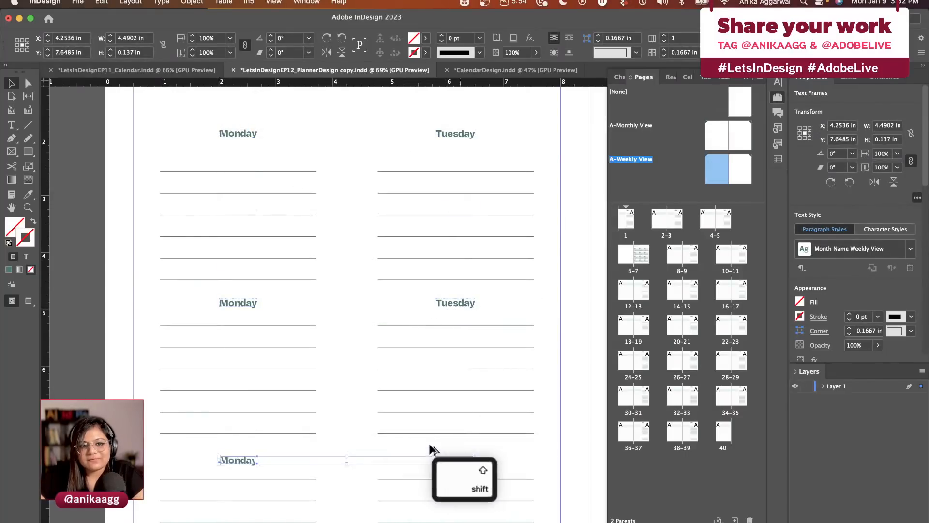
click(356, 400)
Step: Delete the bottom line of each of the six line blocks, leaving five lines per block
scroll(356, 399, down, 2)
scroll(344, 402, down, 2)
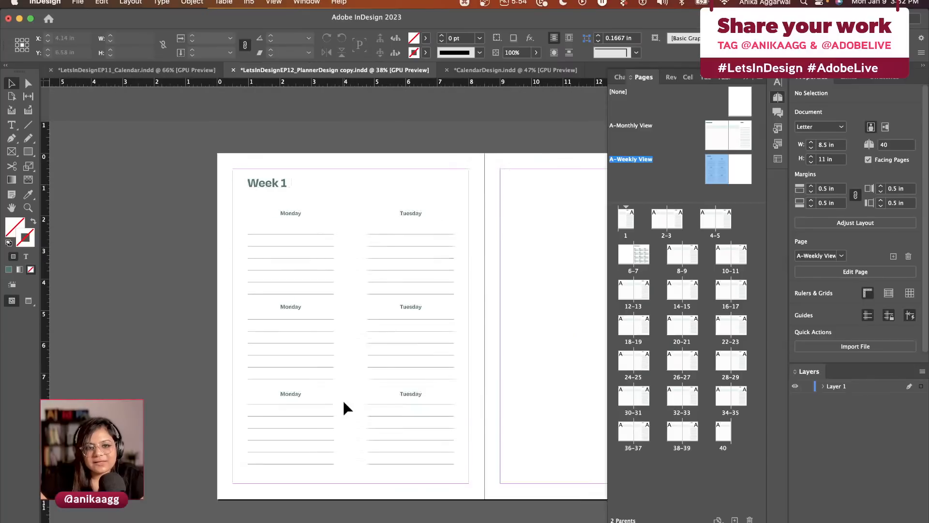
drag(301, 349, 296, 304)
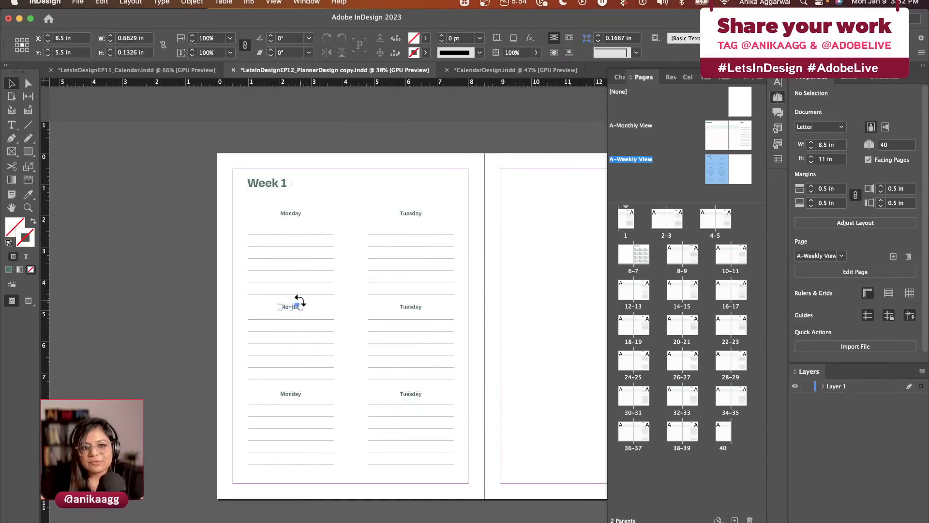
click(302, 294)
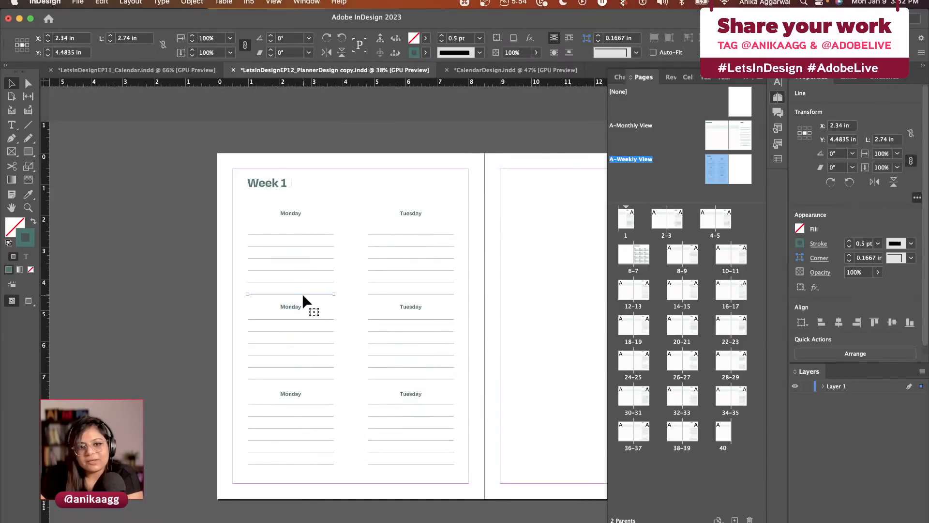
key(BackSpace)
click(379, 294)
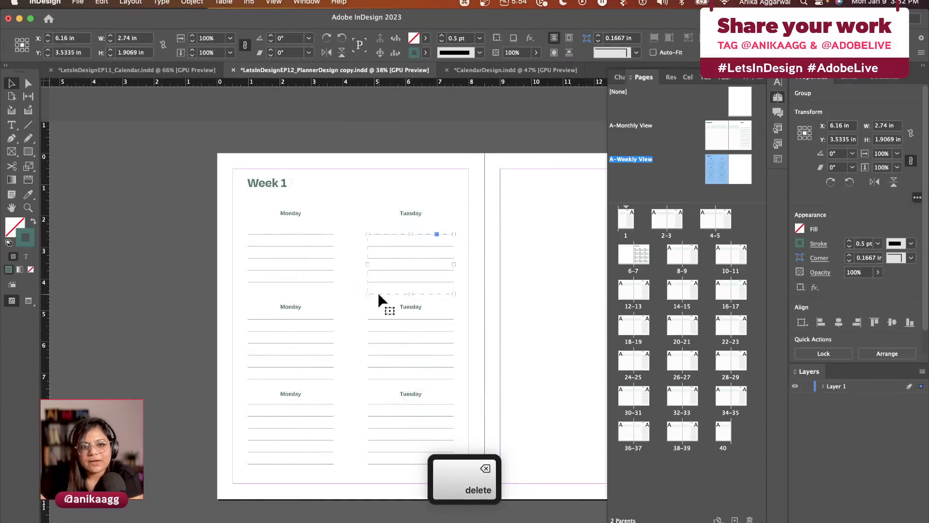
key(BackSpace)
double_click(395, 377)
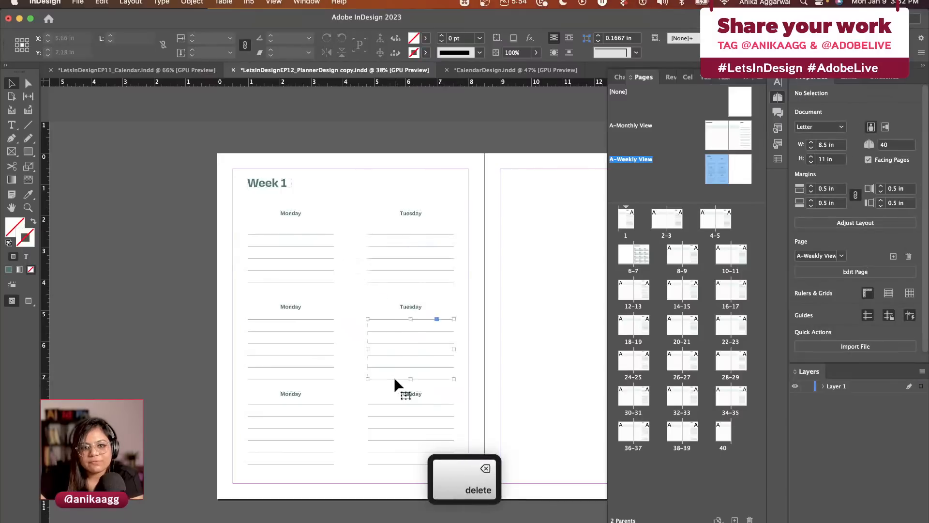
key(BackSpace)
drag(316, 376, 318, 462)
key(BackSpace)
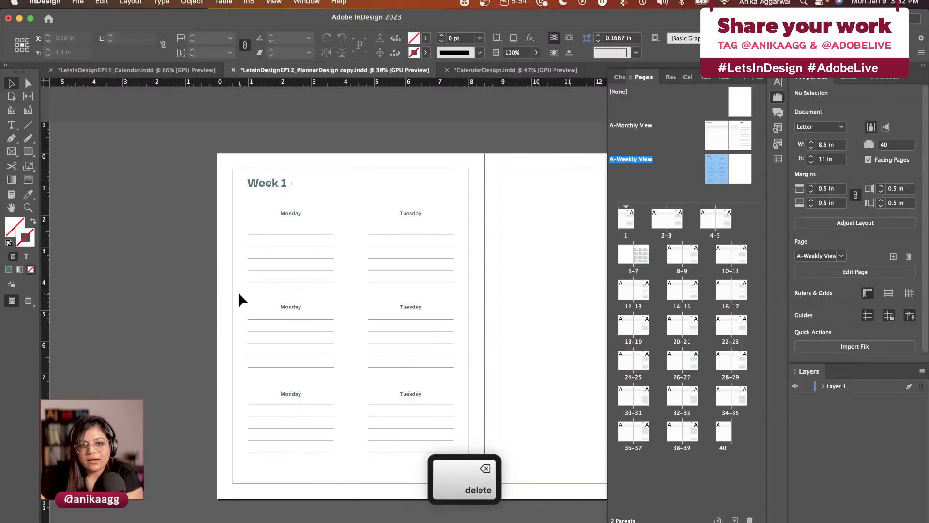
Step: Change the Monday heading above the second row's first line block to "Wednesday"
scroll(249, 305, up, 5)
double_click(350, 327)
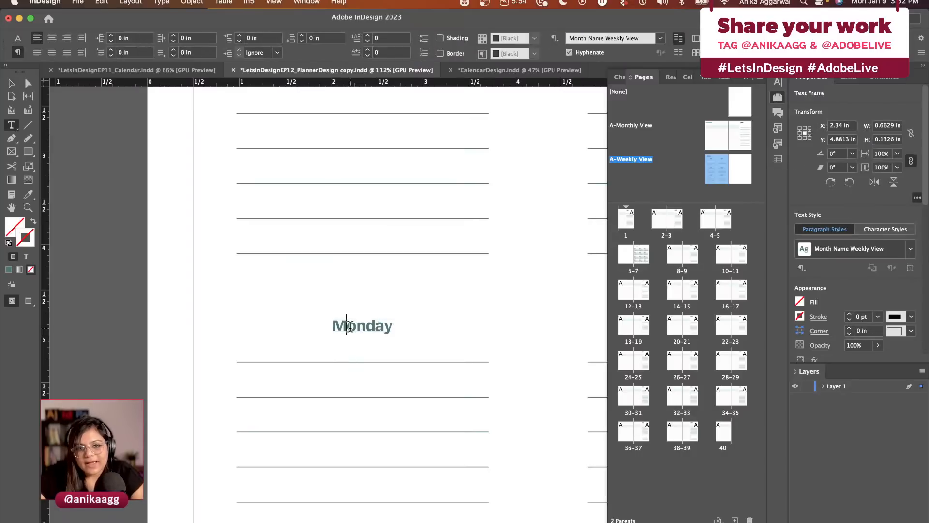
key(super+a)
text(wedne)
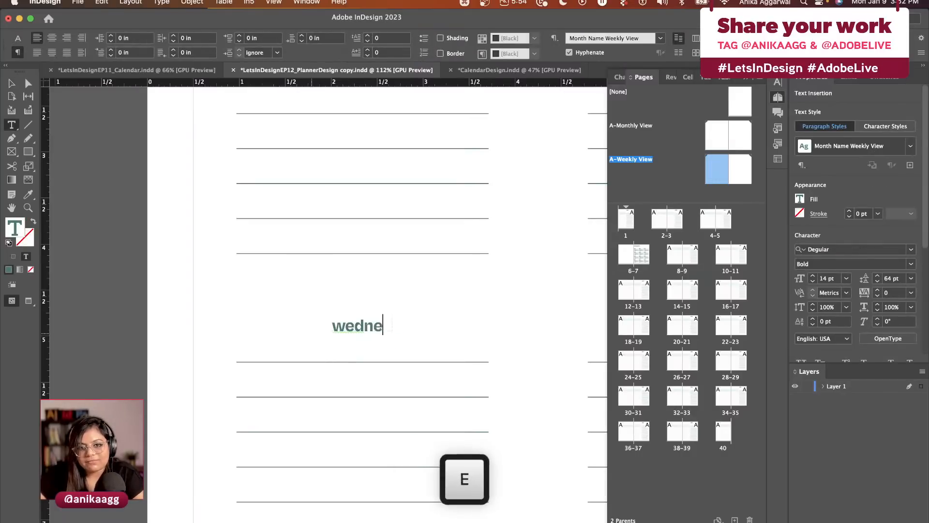
text(sday)
key(Up)
key(Right)
key(BackSpace)
text(W)
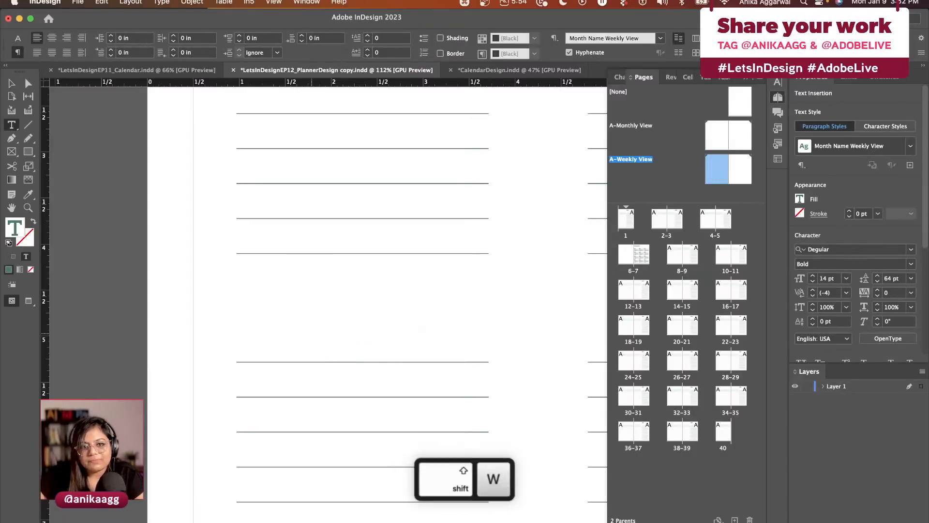
key(Escape)
Step: Change the Tuesday heading above the second row's second line block to "Thursday"
scroll(314, 327, right, 2)
scroll(314, 327, right, 5)
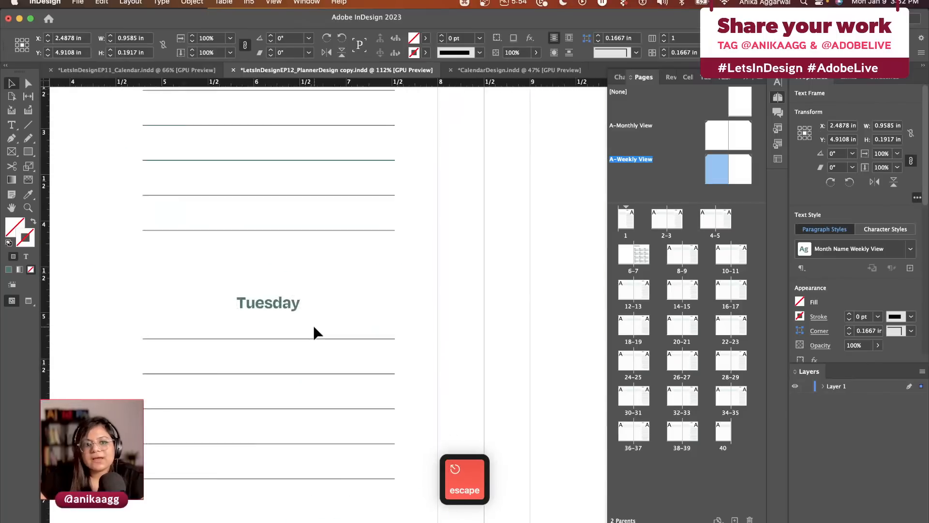
double_click(280, 303)
double_click(279, 305)
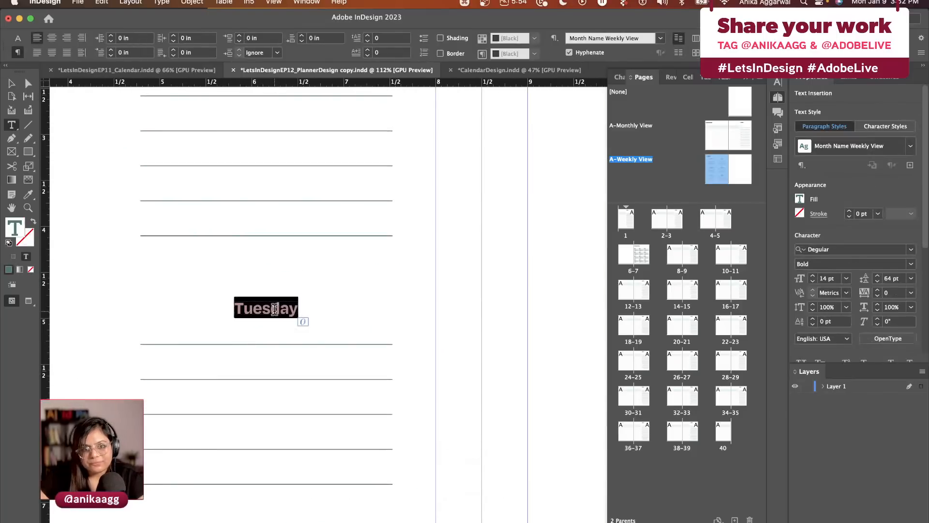
text(Thursday)
key(Escape)
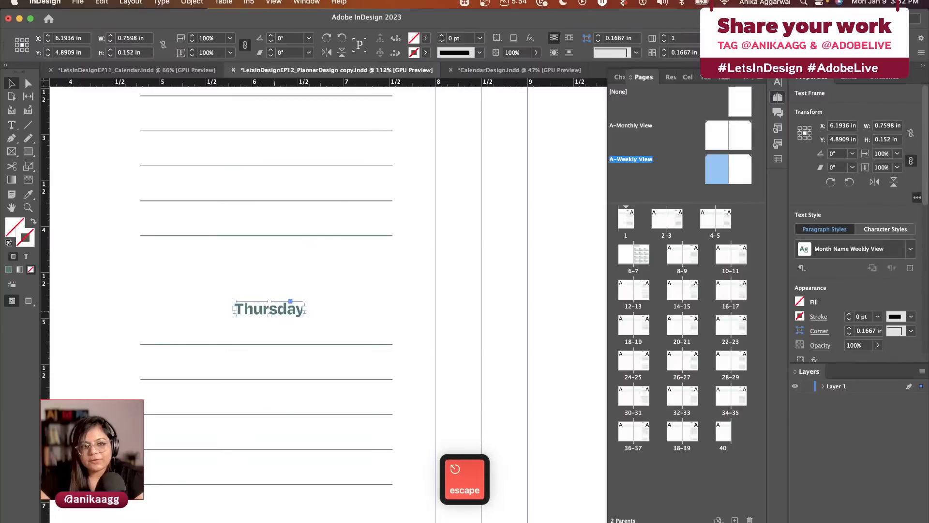
Step: Change the Monday heading above the third row's first line block to "Friday"
scroll(315, 300, down, 5)
scroll(315, 300, left, 4)
scroll(198, 275, up, 3)
scroll(198, 276, right, 1)
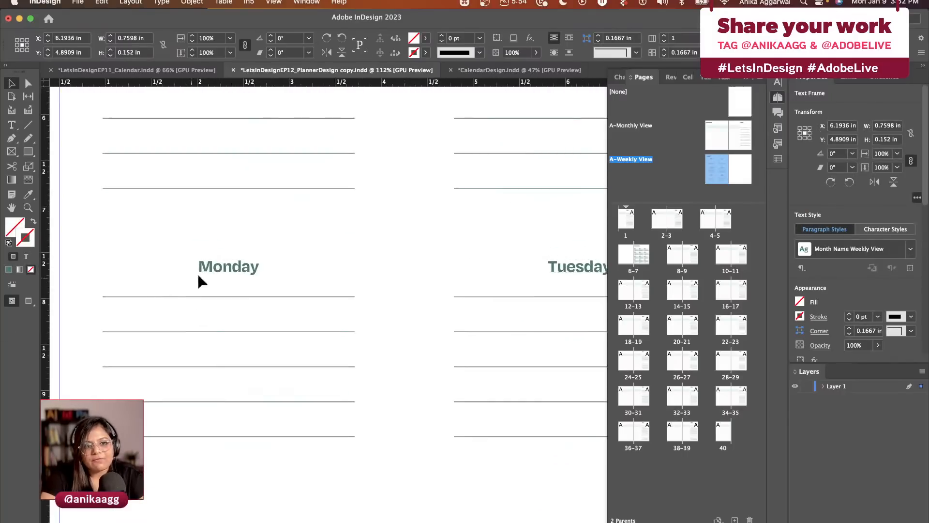
double_click(227, 268)
text(Friday)
key(Escape)
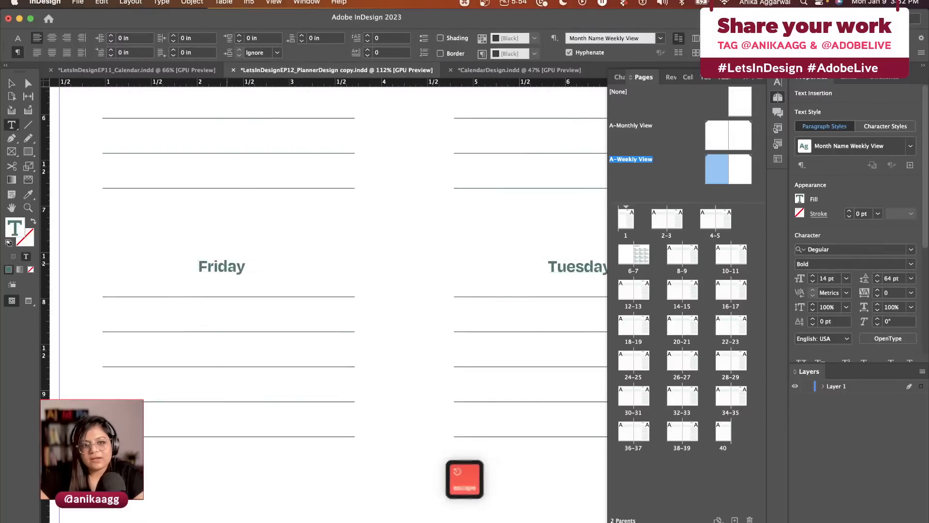
double_click(569, 266)
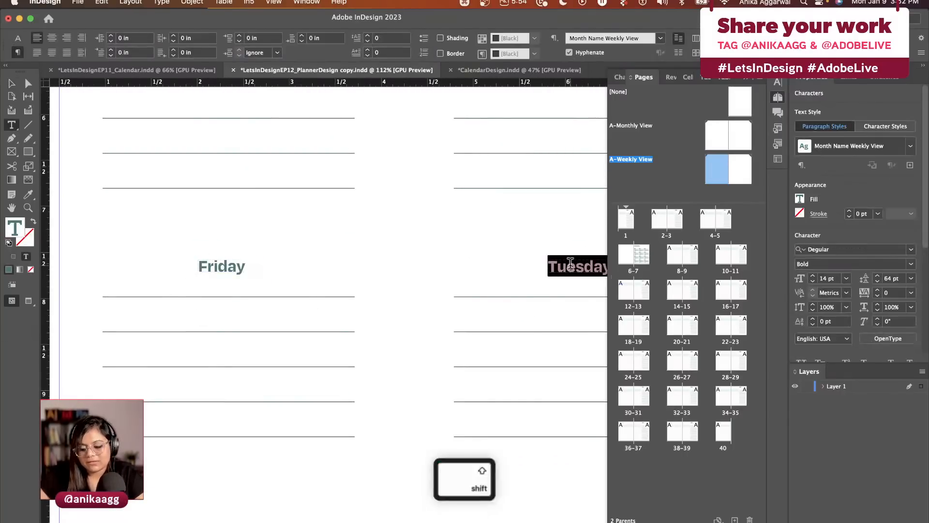
text(Sa)
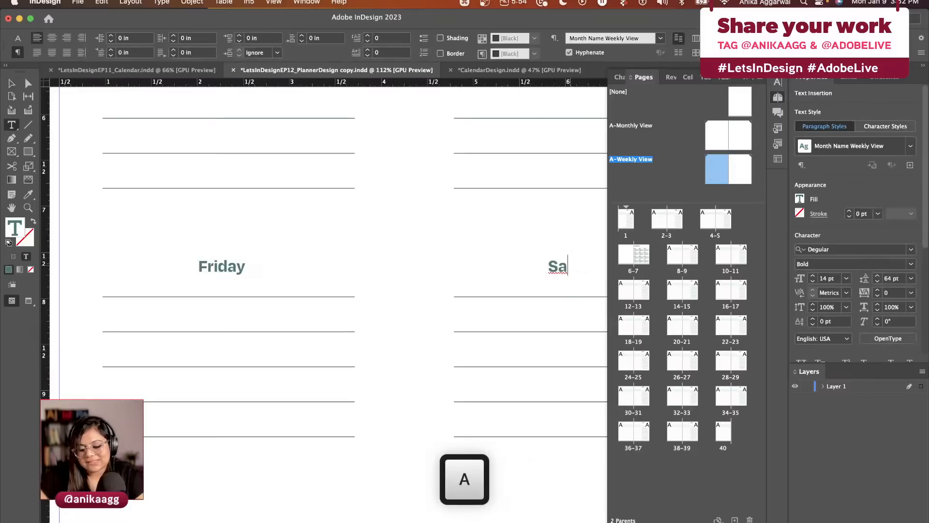
text(unday)
key(Escape)
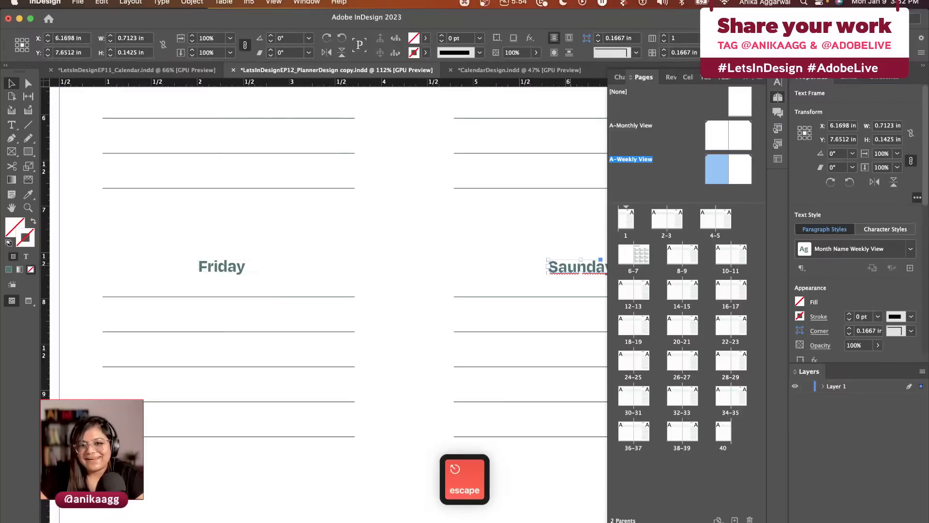
Step: Replace the text of the heading above the third row's second line block with "The Weekend"
double_click(561, 267)
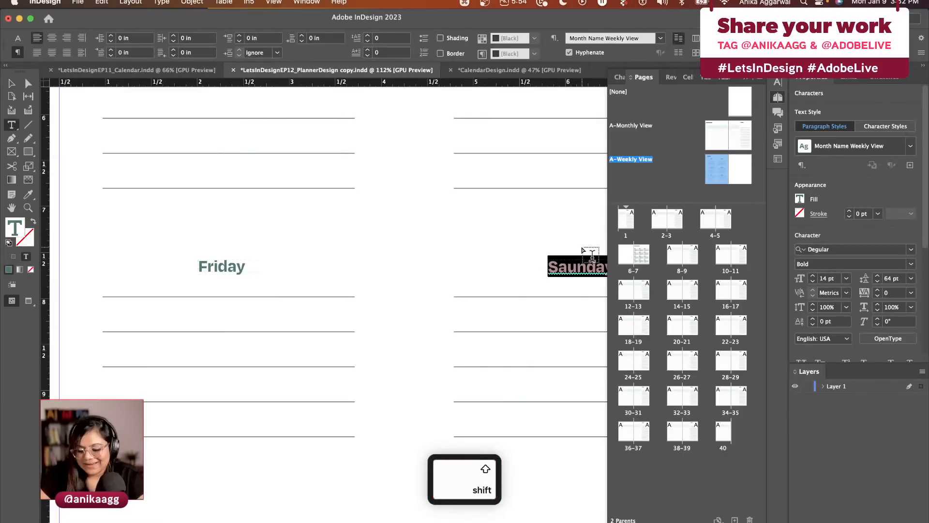
text(The Wee)
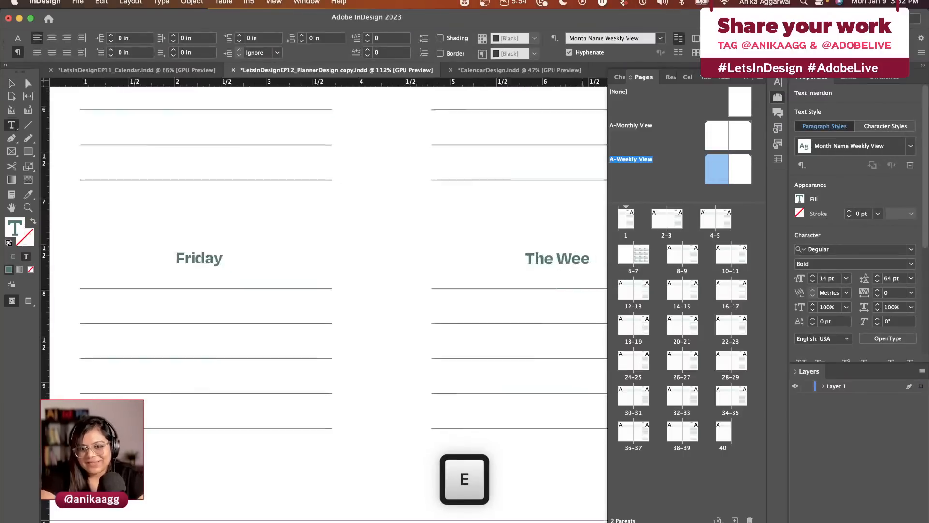
text(kend)
key(Escape)
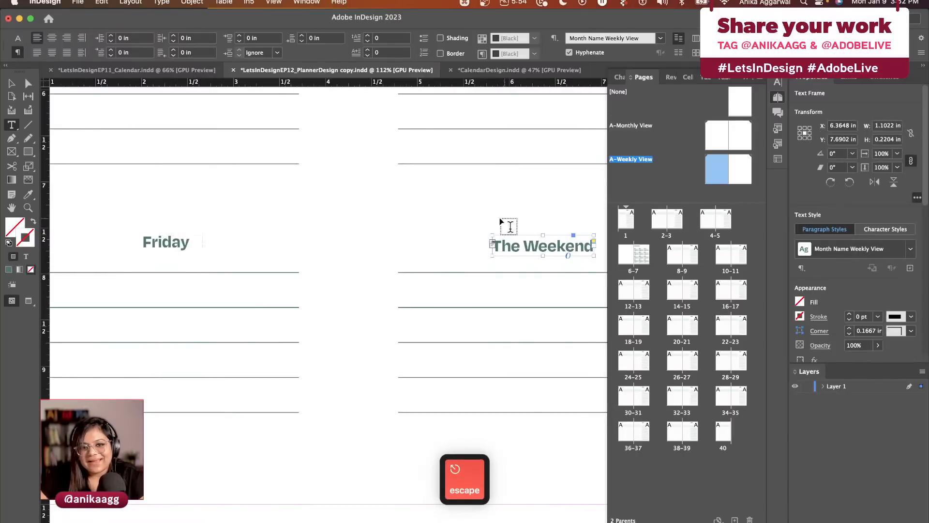
click(448, 227)
Step: Review the labelled day blocks on the Weekly View parent with the Selection tool active, and open page 8
scroll(449, 227, down, 5)
scroll(448, 228, up, 4)
scroll(448, 228, up, 3)
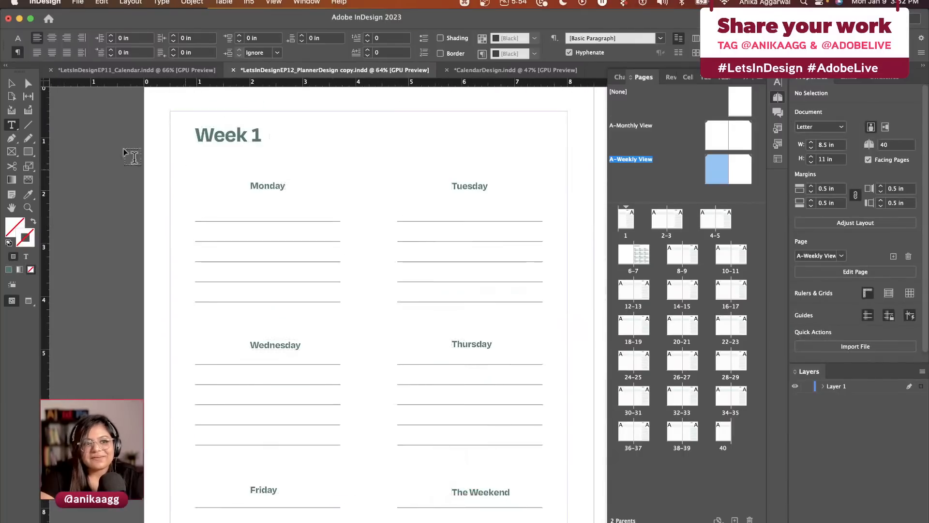
click(13, 96)
click(12, 86)
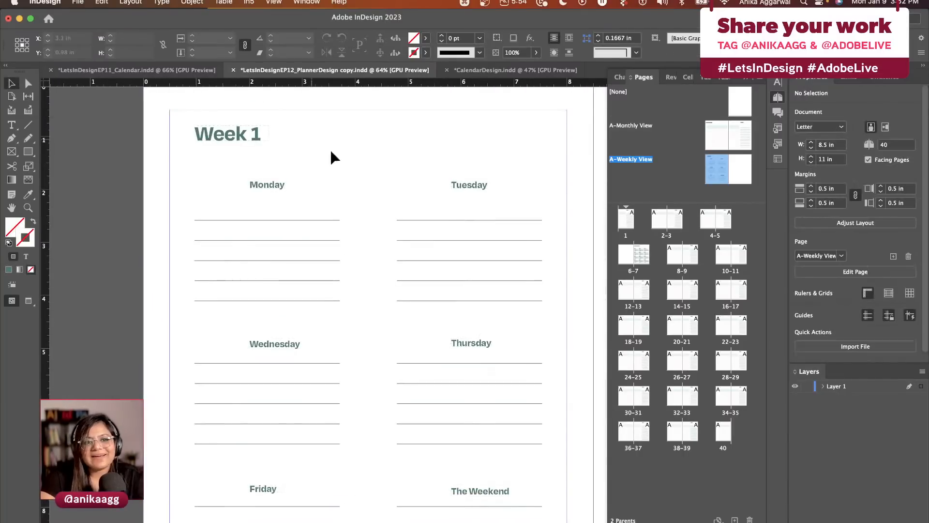
scroll(349, 203, down, 2)
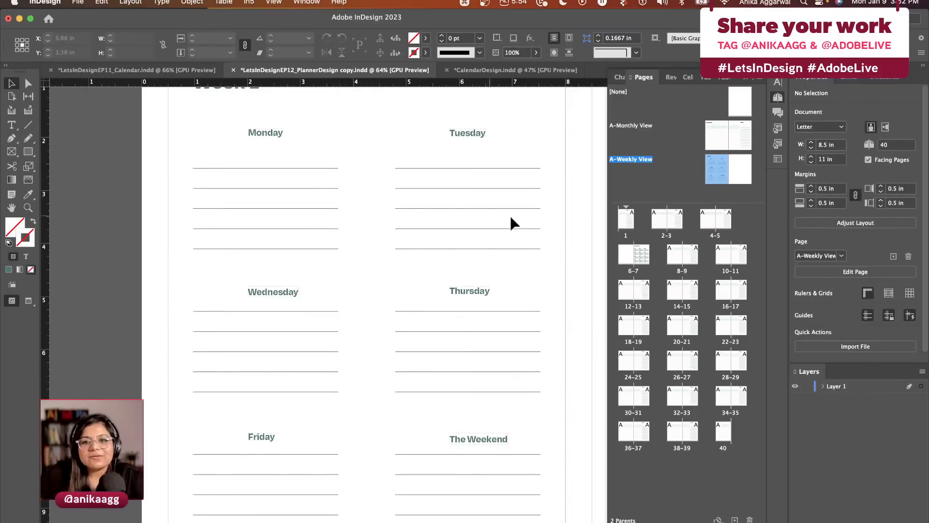
double_click(678, 261)
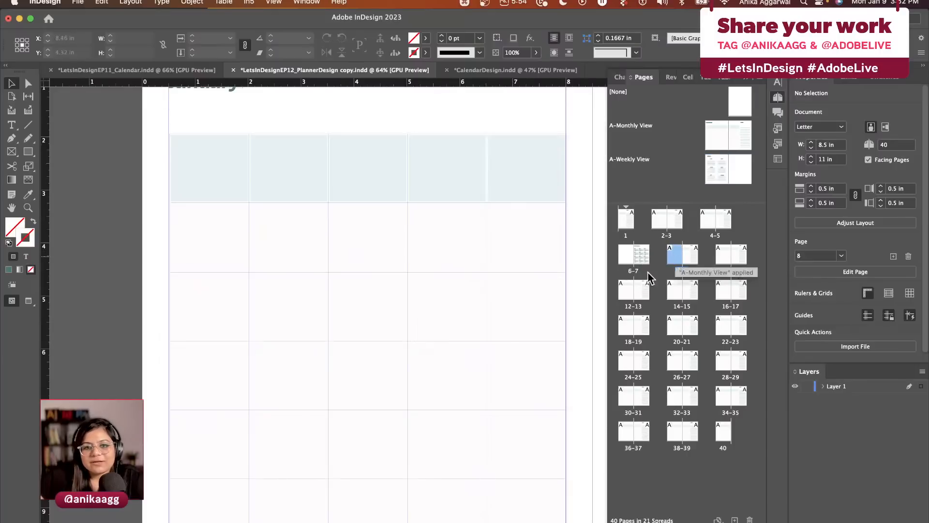
Step: Apply the A-Weekly View parent to the page 20–21 spread
key(super+0)
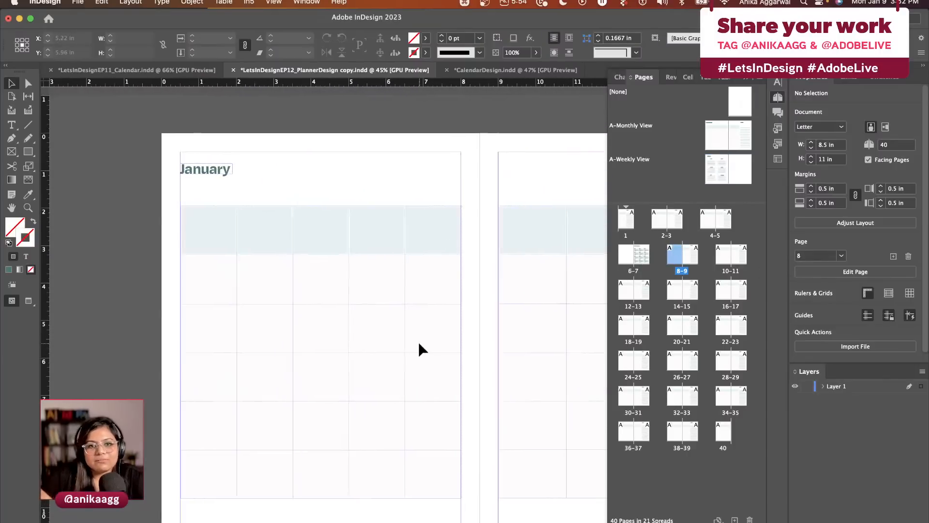
scroll(419, 344, down, 15)
scroll(420, 349, down, 20)
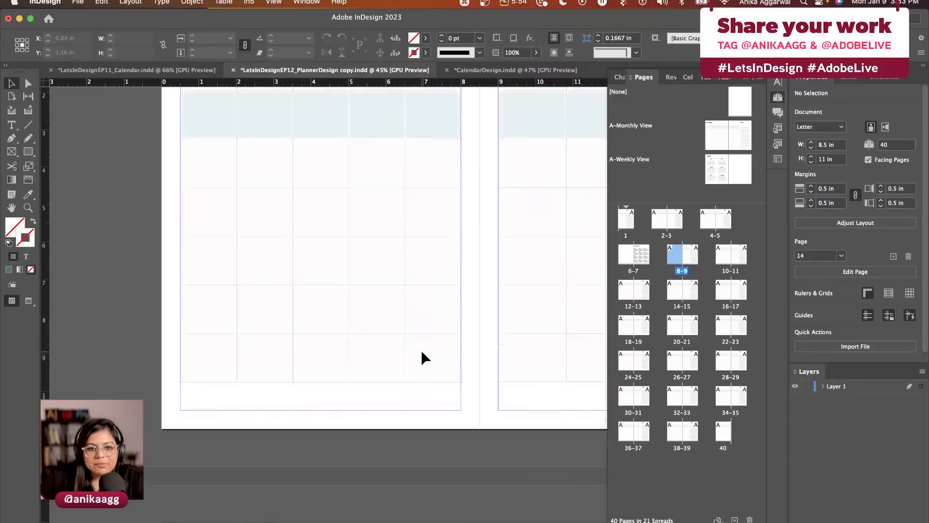
scroll(422, 358, down, 20)
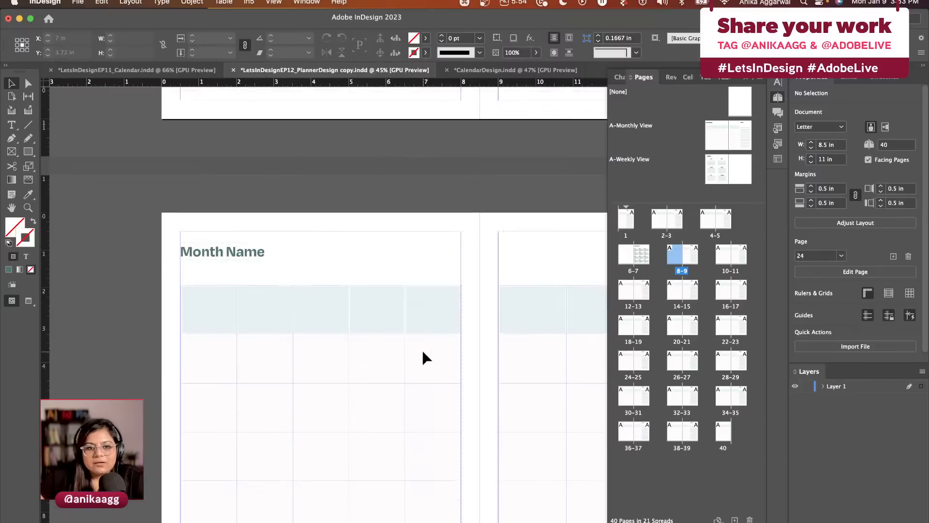
scroll(422, 350, up, 20)
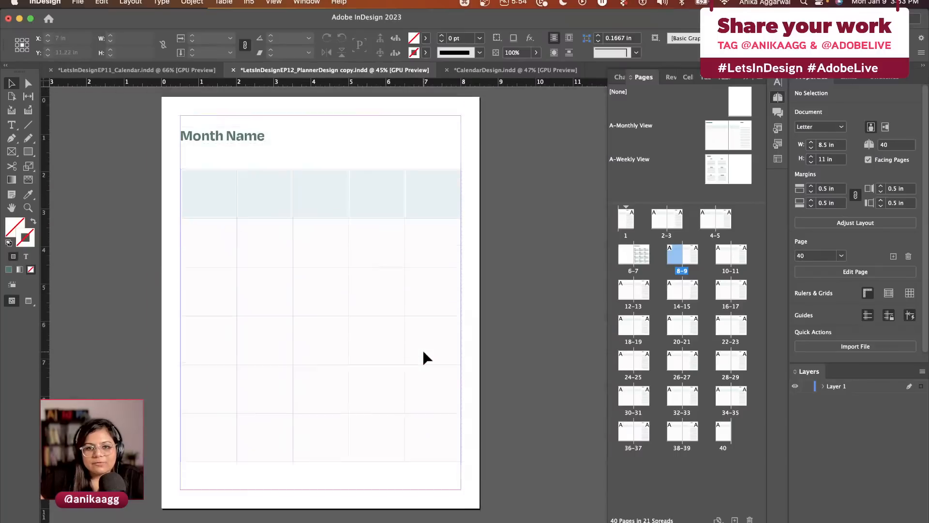
click(691, 327)
double_click(674, 327)
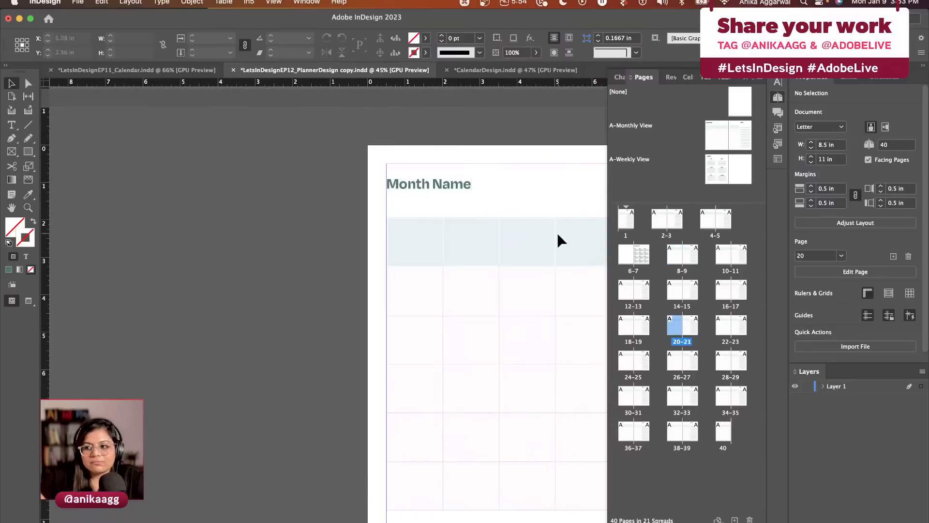
scroll(557, 237, right, 5)
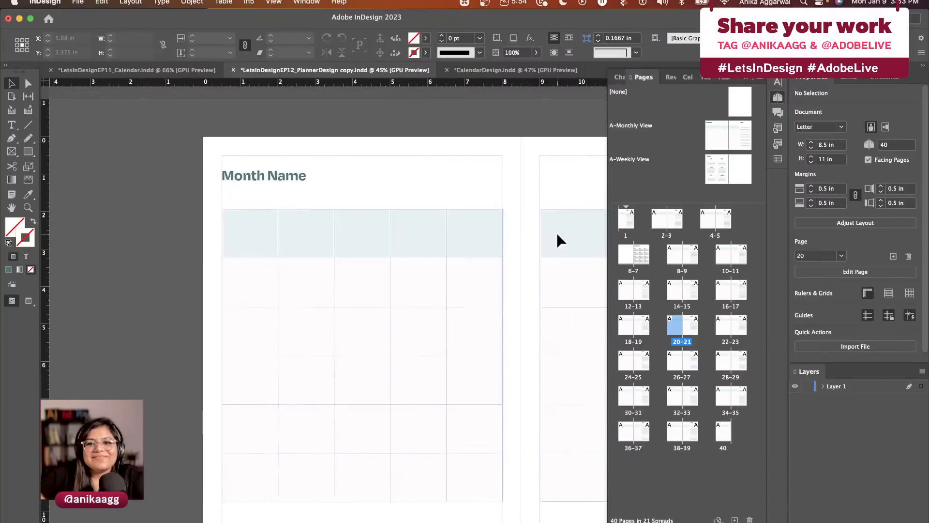
drag(700, 251, 697, 331)
scroll(527, 233, left, 2)
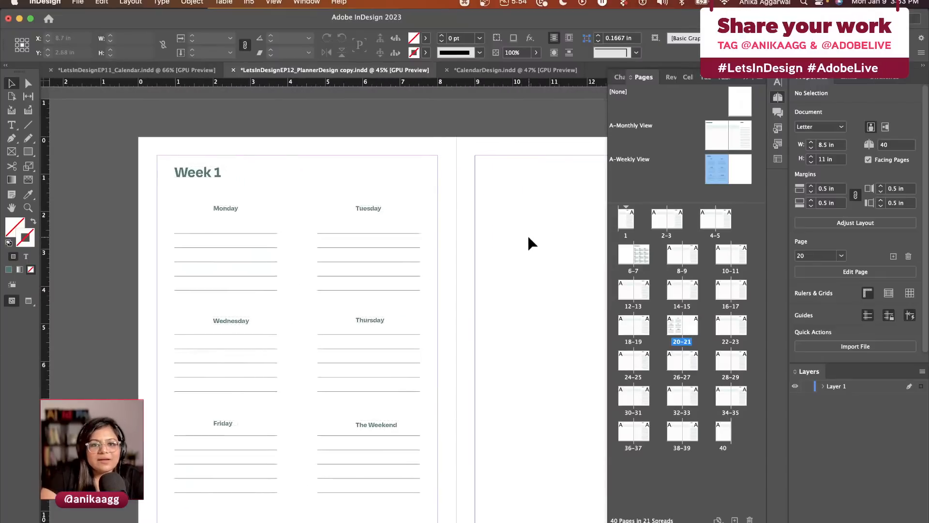
Step: Duplicate the entire Week 1 layout onto the facing blank page of the A-Weekly View parent
double_click(714, 168)
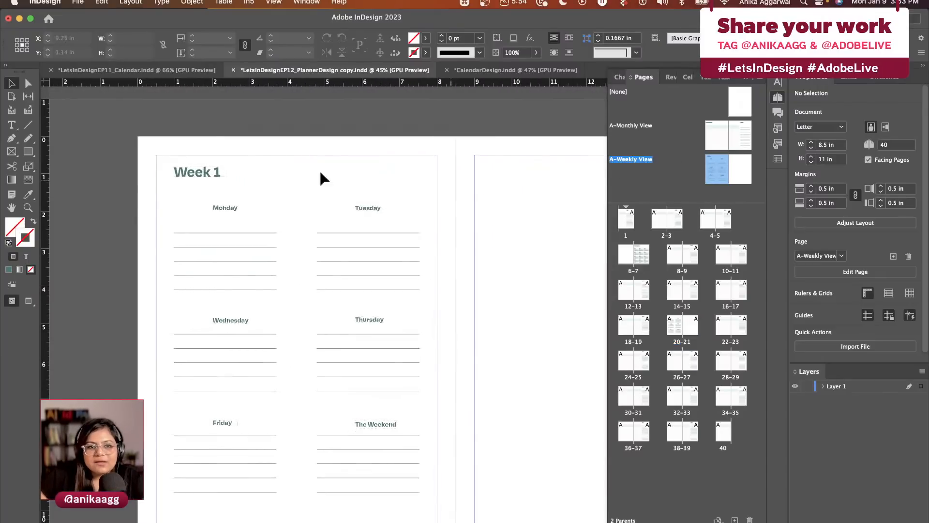
key(super+a)
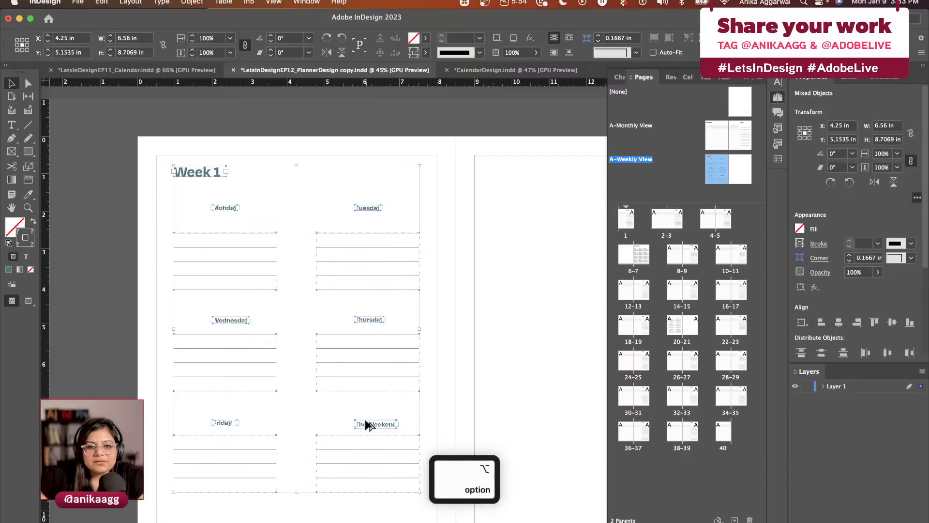
scroll(382, 383, right, 3)
scroll(382, 382, down, 1)
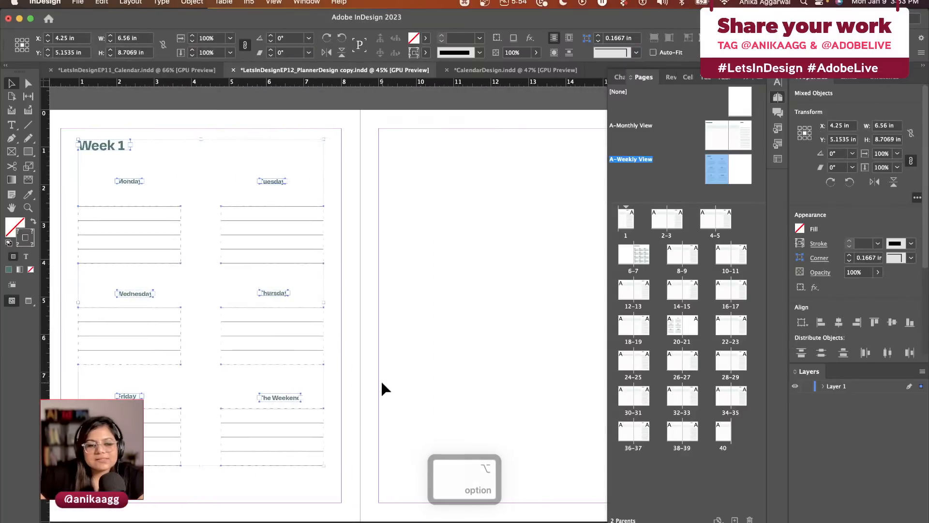
drag(88, 147, 448, 144)
Step: Change the copied week heading on the A-Weekly View parent's second page to "Week 2"
click(398, 156)
double_click(442, 144)
text(2)
key(Escape)
key(Escape)
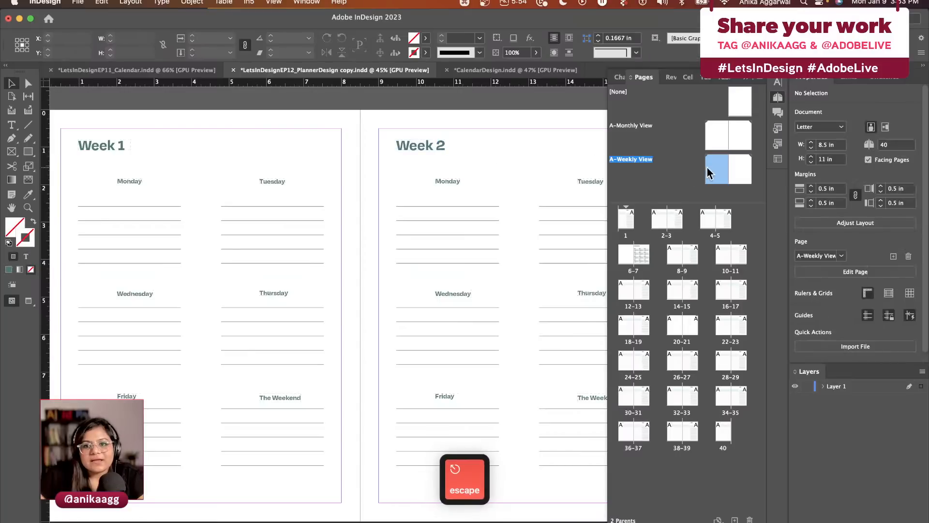
Step: Try to create a two-page parent named "Week 3&4" based on A-Monthly View, and undo it
right_click(712, 172)
click(747, 216)
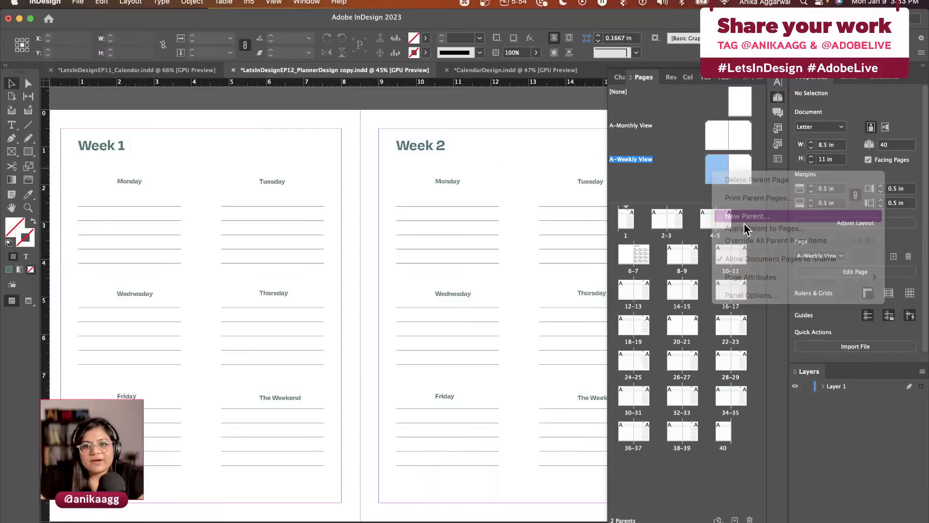
click(471, 267)
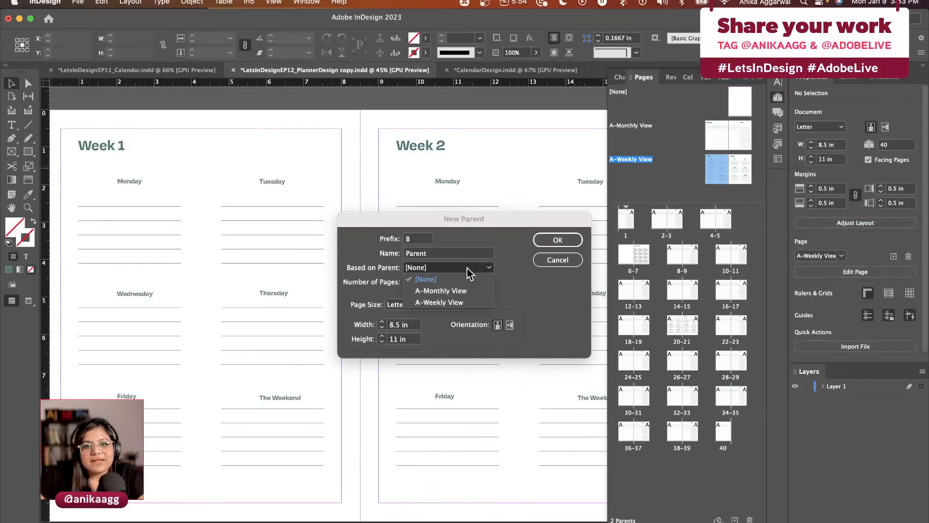
click(461, 295)
double_click(421, 253)
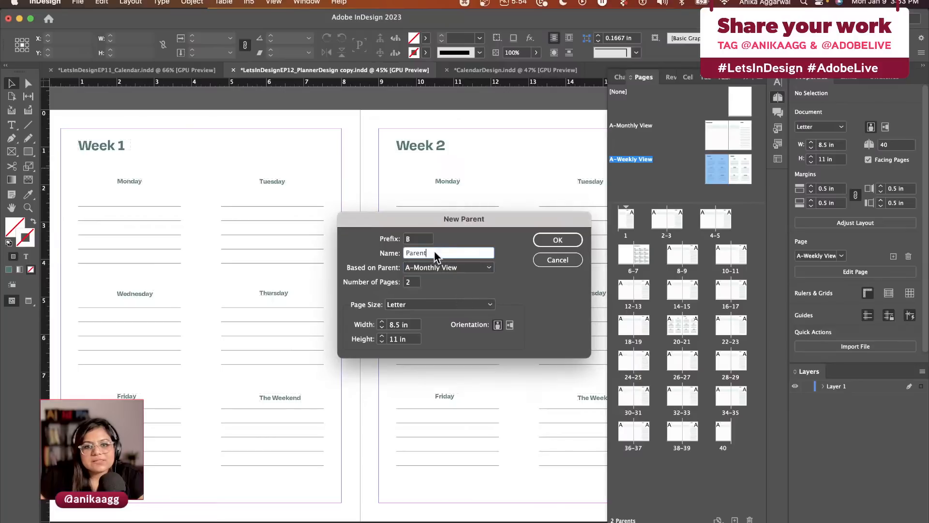
text(Week 3&4)
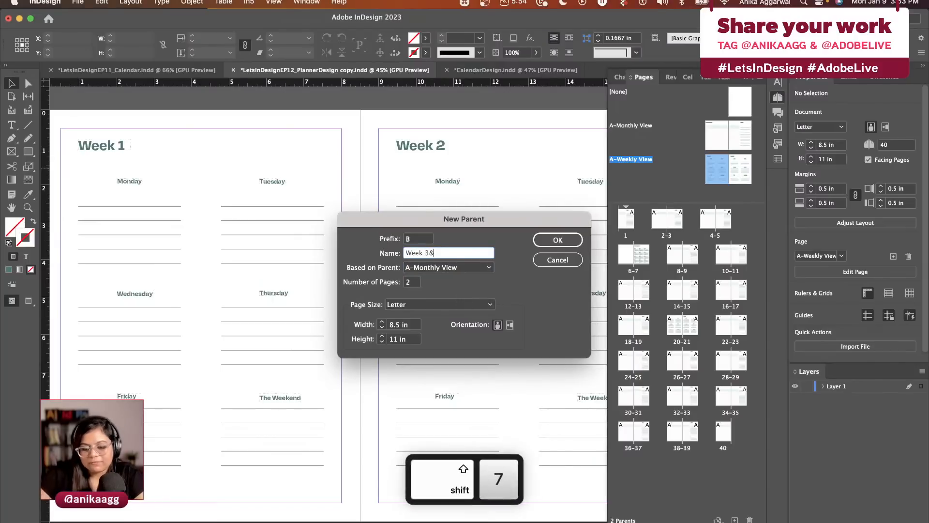
click(551, 235)
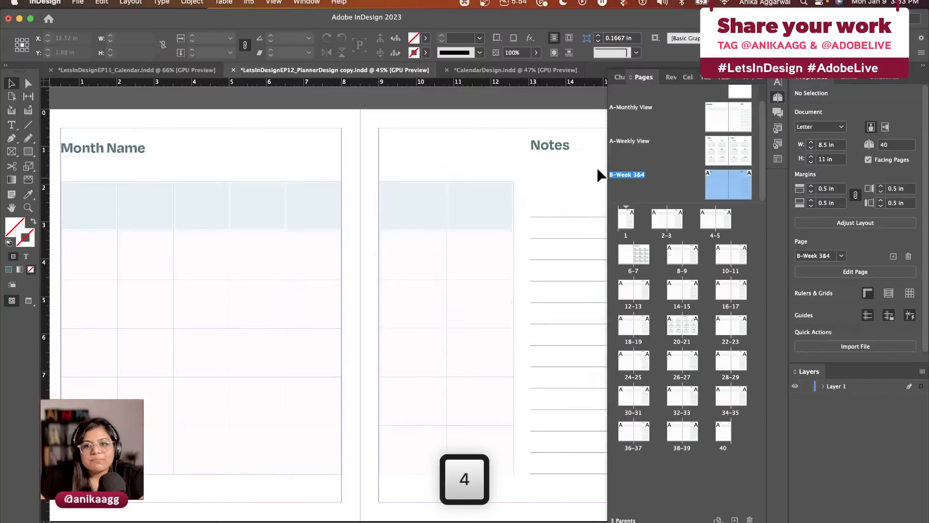
right_click(717, 185)
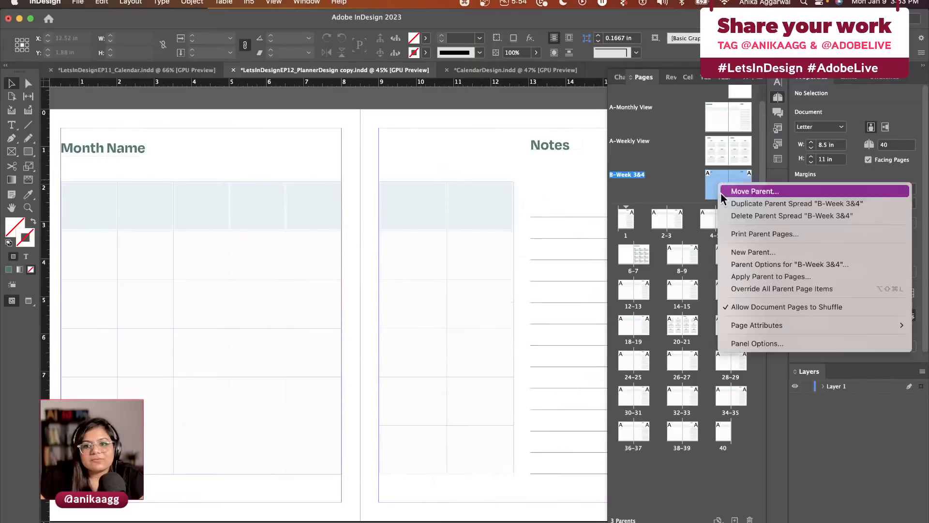
key(super+z)
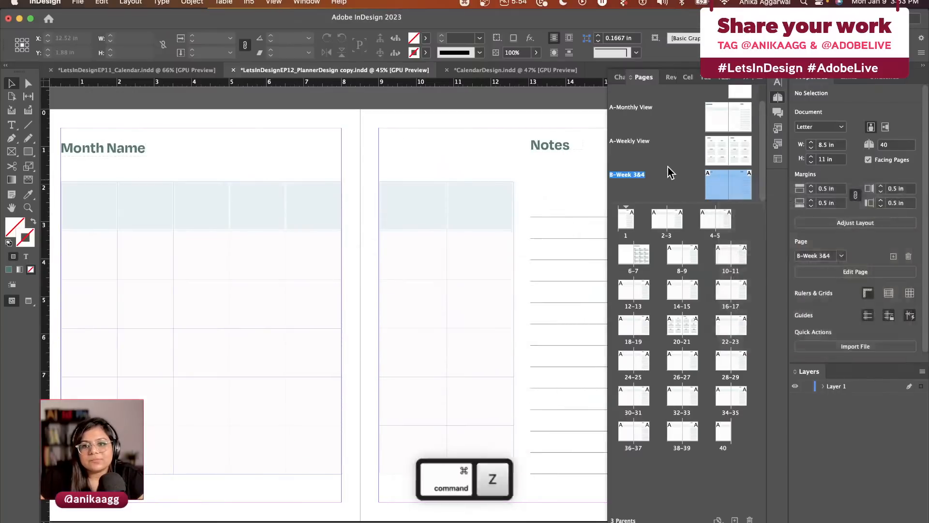
Step: Create a two-page parent with prefix B named "week34", based on A-Weekly View
right_click(715, 178)
click(751, 245)
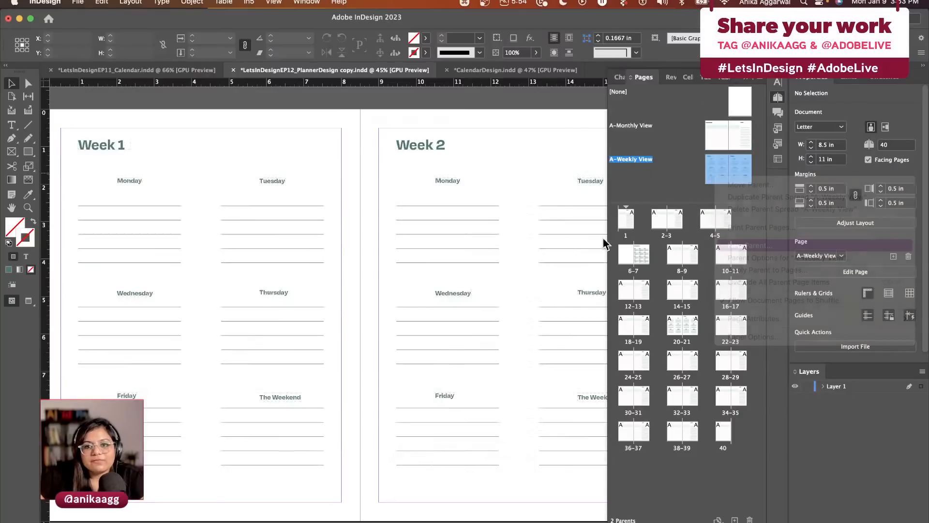
click(441, 267)
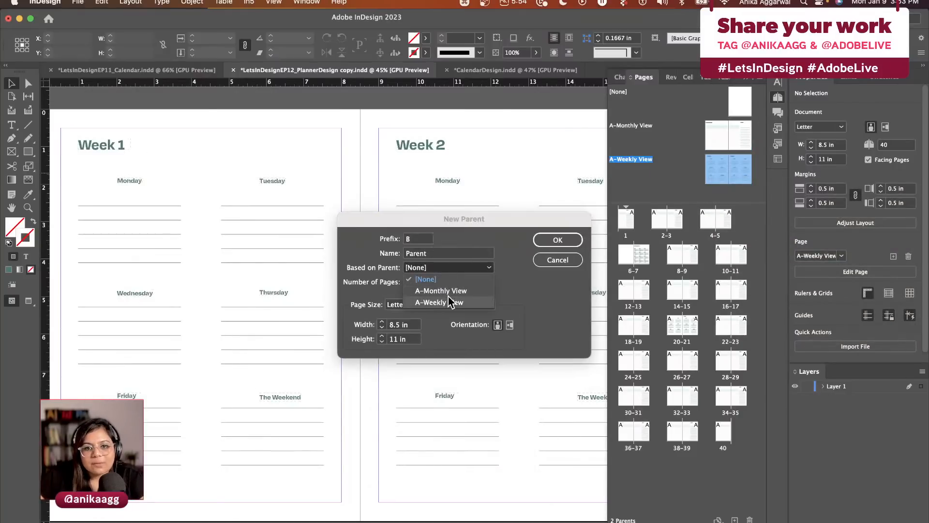
click(449, 299)
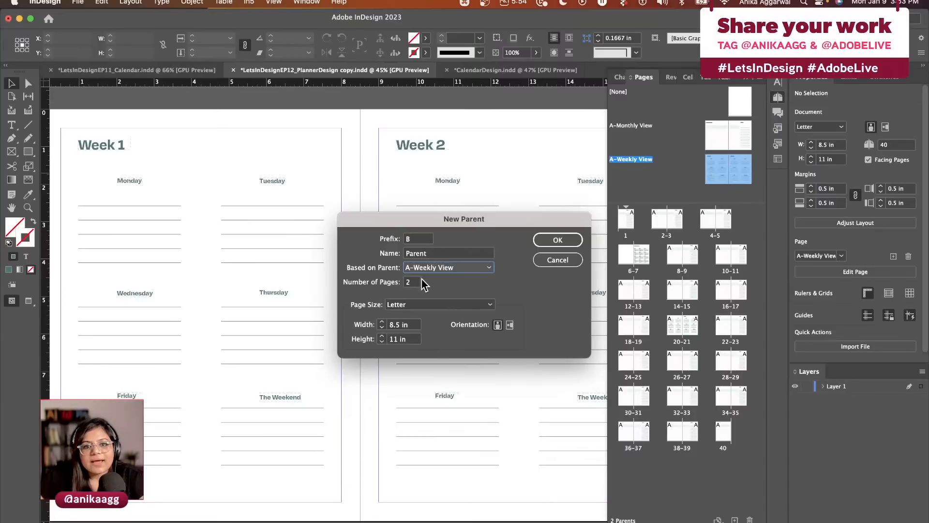
double_click(409, 252)
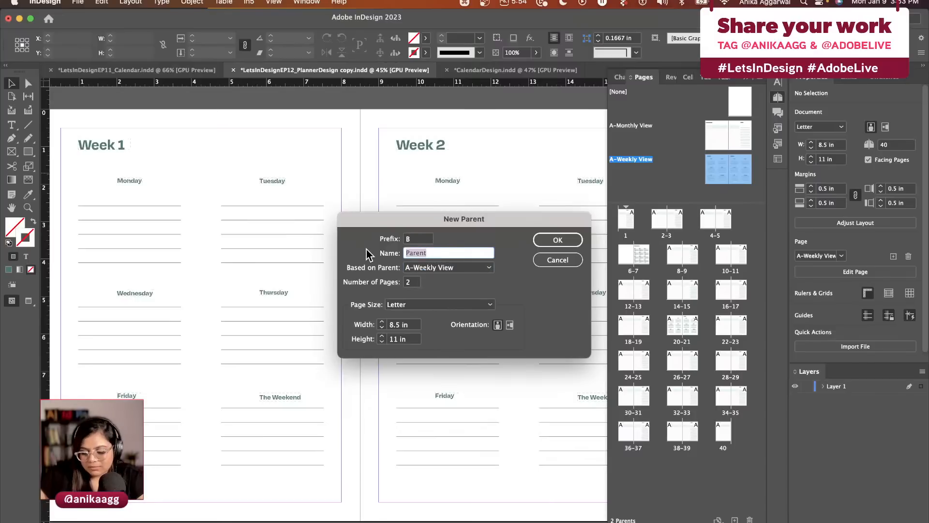
text(week34)
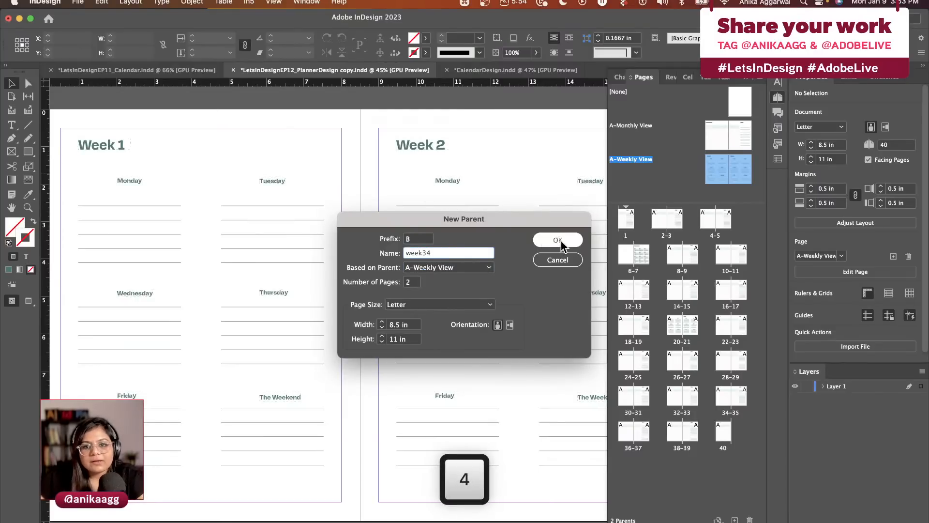
click(559, 241)
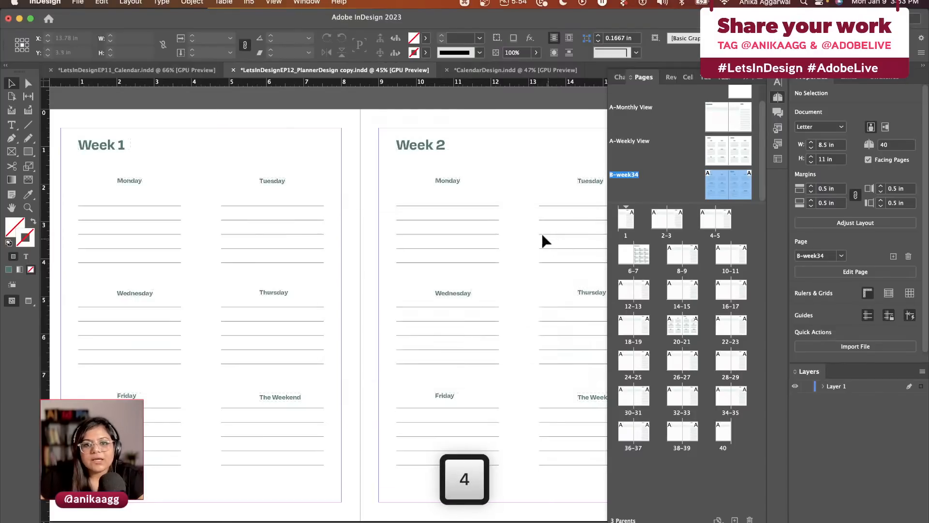
Step: Override the two week headings on the B-week34 parent and change them to "Week 3" and "Week 4"
shift+super+double_click(120, 145)
text(3)
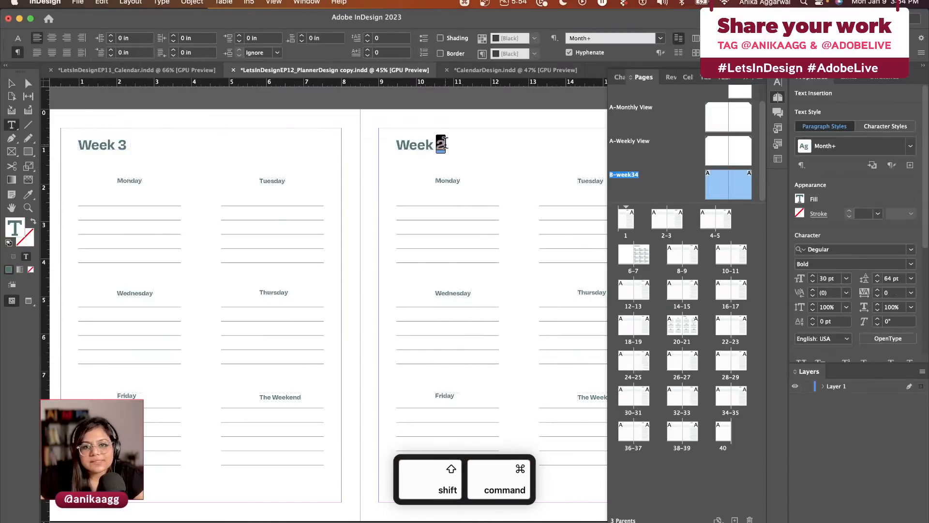
text(4)
key(Escape)
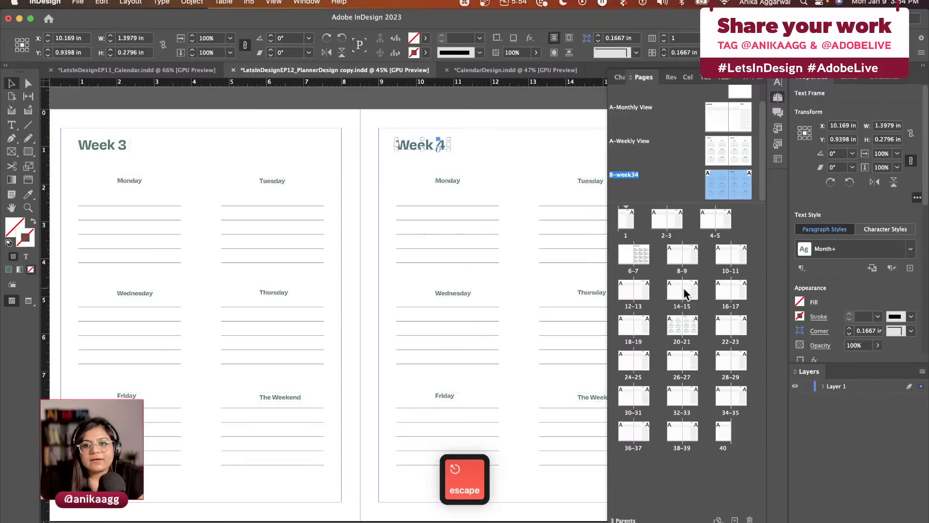
Step: Apply the B-week34 parent to pages 22–23 and review the weekly spreads and the monthly spread before them
drag(733, 193, 737, 208)
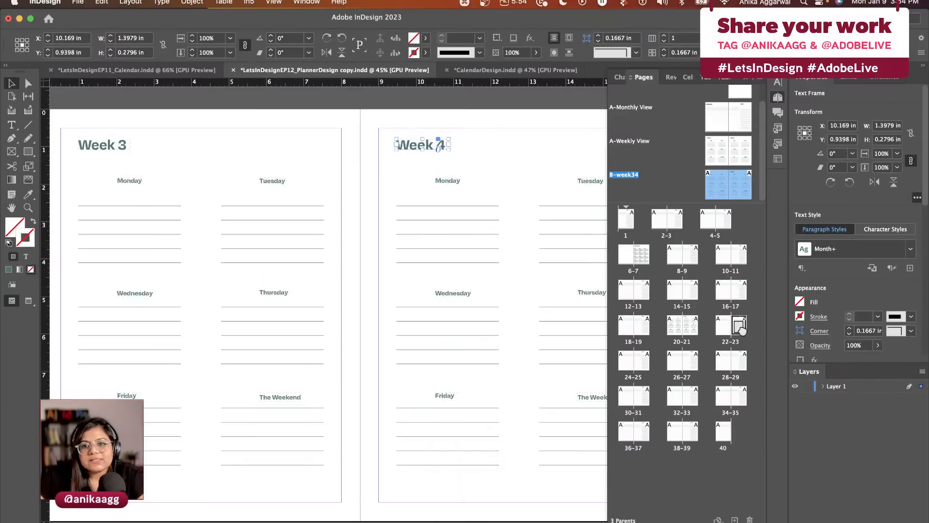
double_click(680, 324)
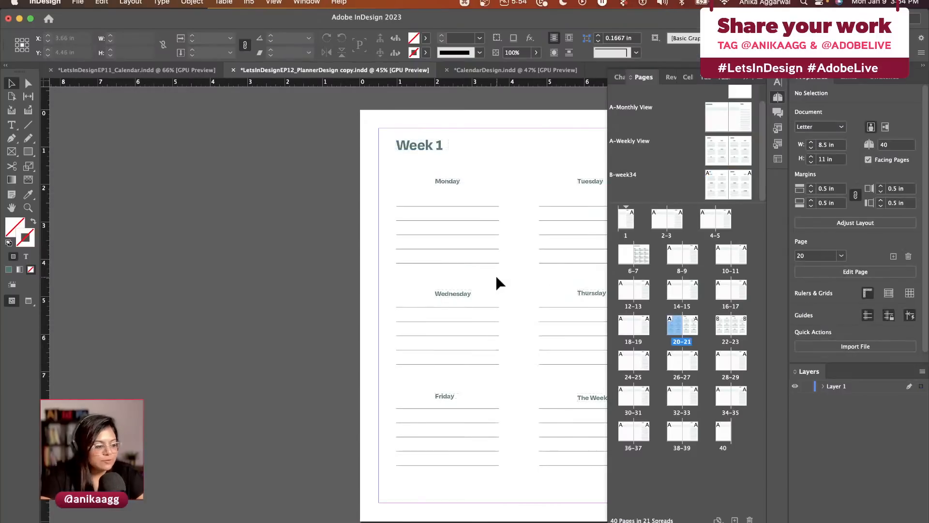
scroll(496, 278, left, 10)
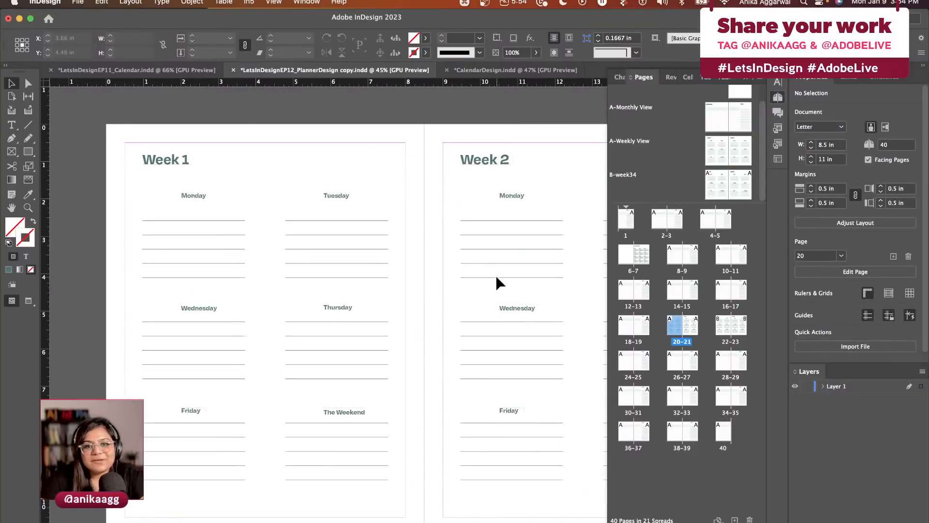
scroll(496, 275, down, 10)
scroll(496, 275, down, 1)
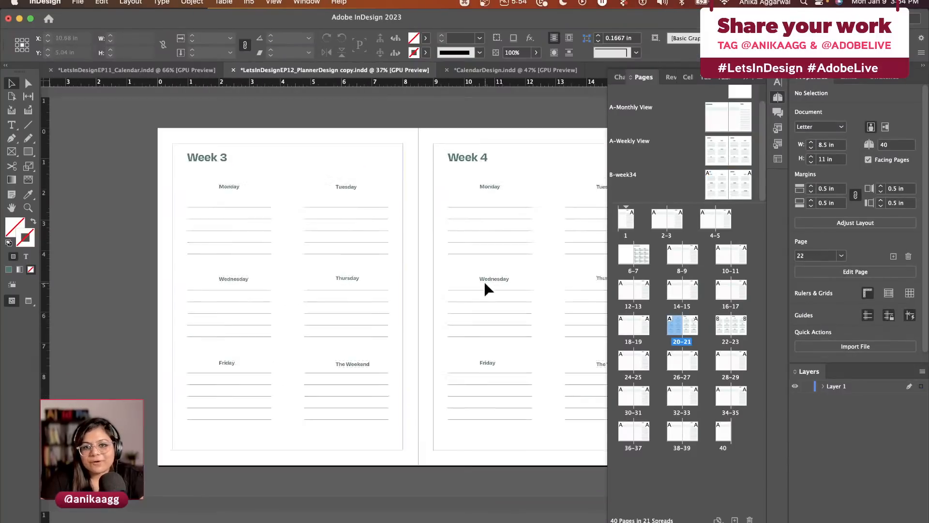
scroll(485, 284, up, 15)
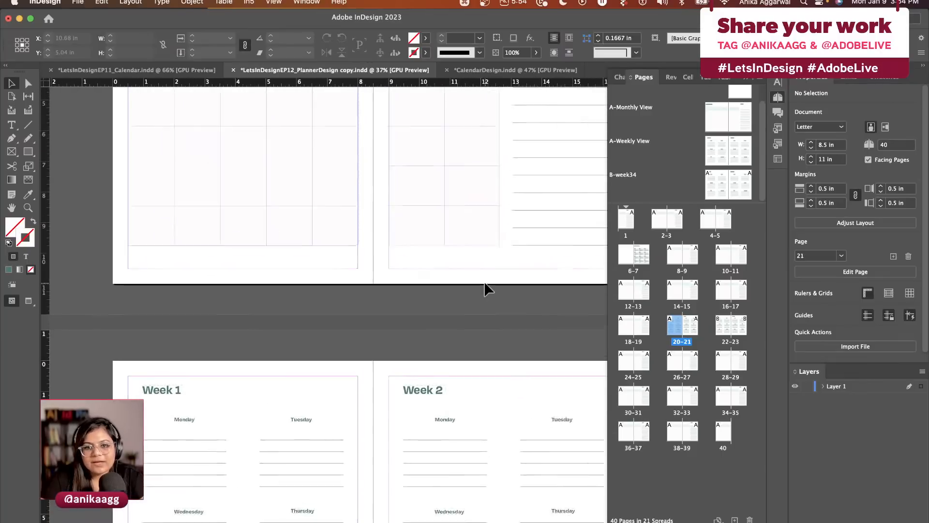
scroll(484, 284, up, 4)
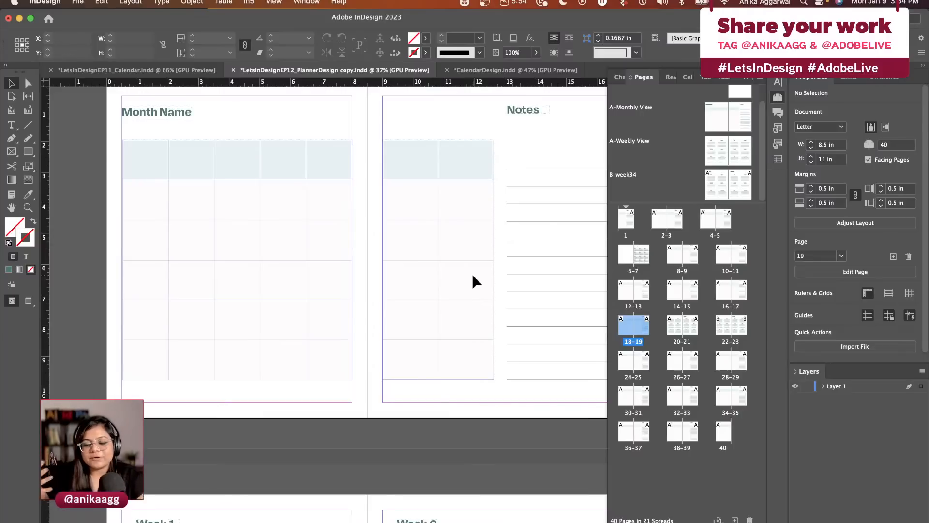